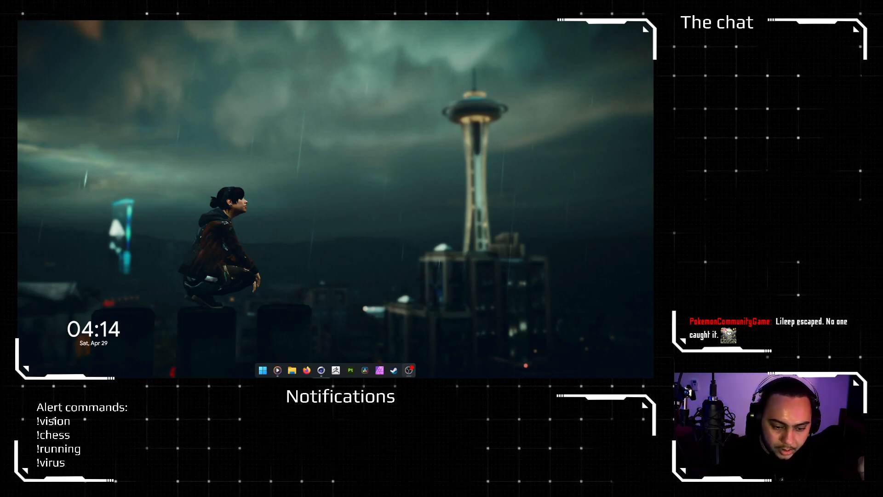
Step: Switch to Cinema 4D, look over the tower's base up close, and restore the full interface around the viewport
{"action": "left_click", "coordinate": [321, 370]}
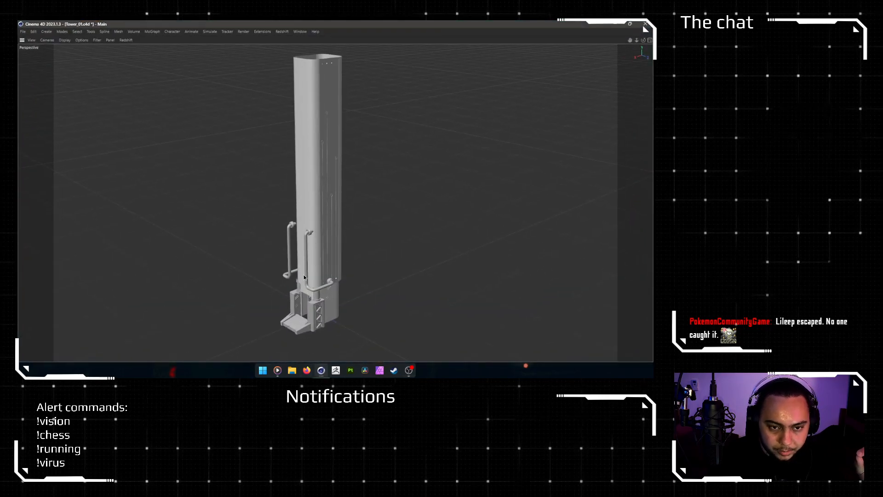
{"action": "scroll", "coordinate": [322, 301], "scroll_direction": "up", "scroll_amount": 2}
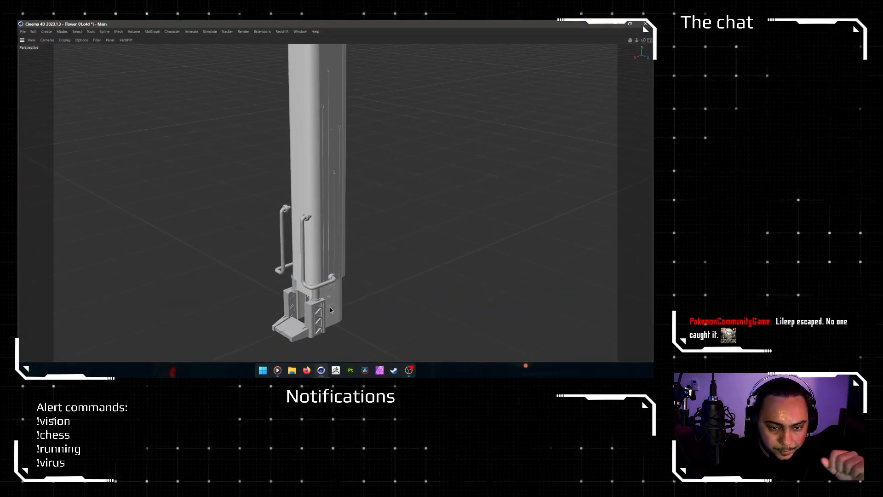
{"action": "scroll", "coordinate": [330, 307], "scroll_direction": "up", "scroll_amount": 1}
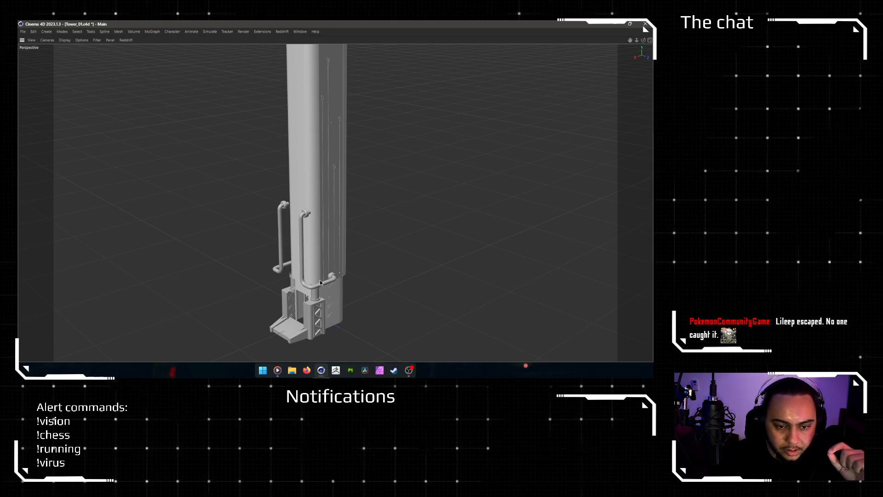
{"action": "scroll", "coordinate": [329, 281], "scroll_direction": "up", "scroll_amount": 2}
{"action": "scroll", "coordinate": [317, 288], "scroll_direction": "down", "scroll_amount": 1}
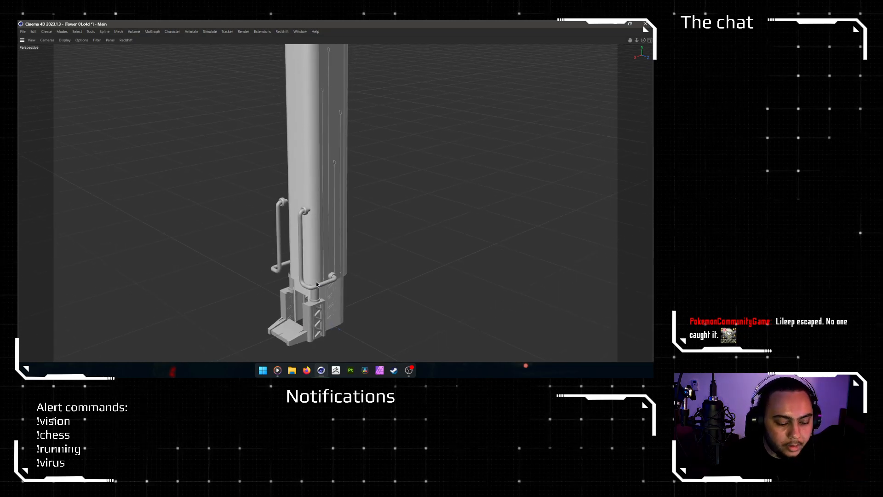
{"action": "scroll", "coordinate": [378, 164], "scroll_direction": "down", "scroll_amount": 2}
{"action": "key", "text": "ctrl+Tab"}
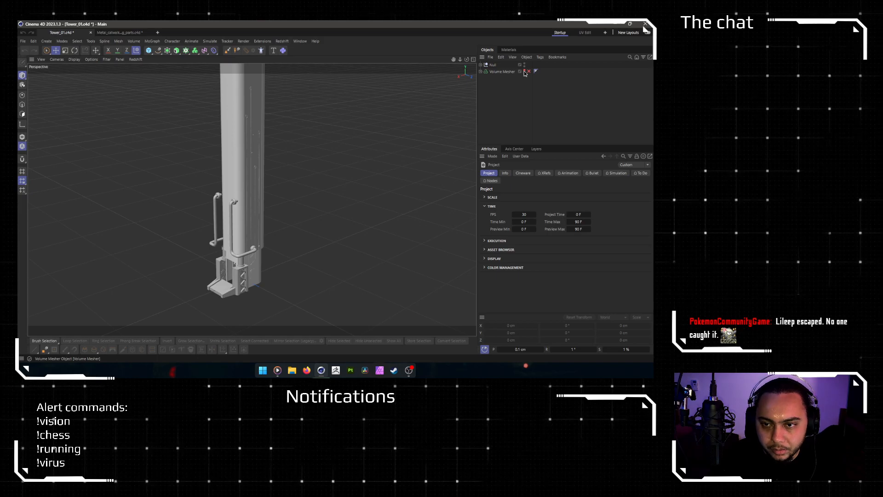
Step: Enable the Volume Builder inside the Volume Mesher and hide the Null group
{"action": "left_click", "coordinate": [481, 72]}
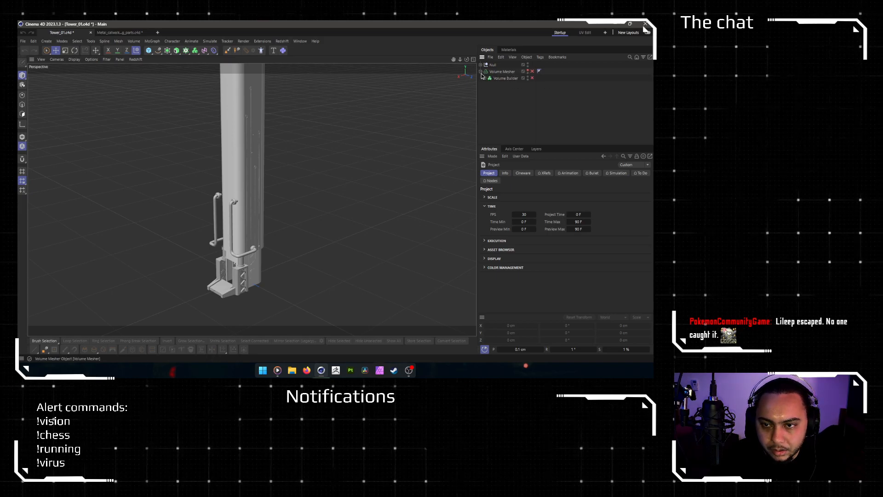
{"action": "left_click", "coordinate": [532, 78]}
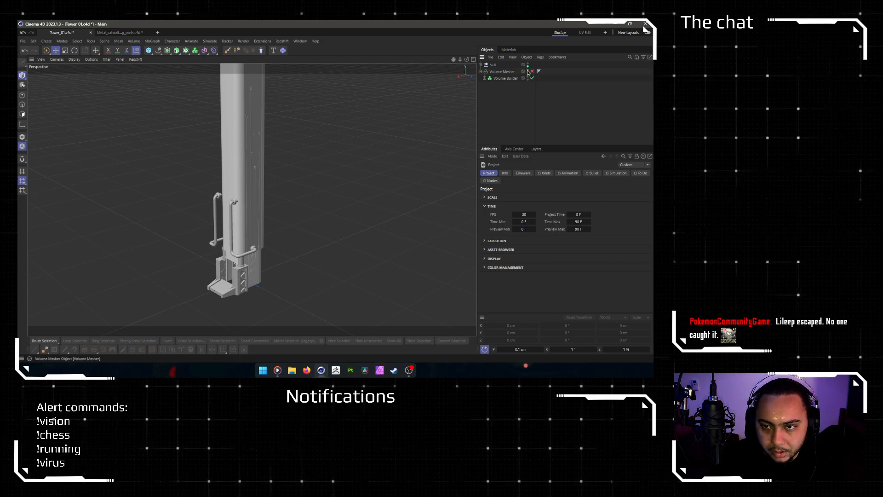
{"action": "left_click", "coordinate": [482, 72]}
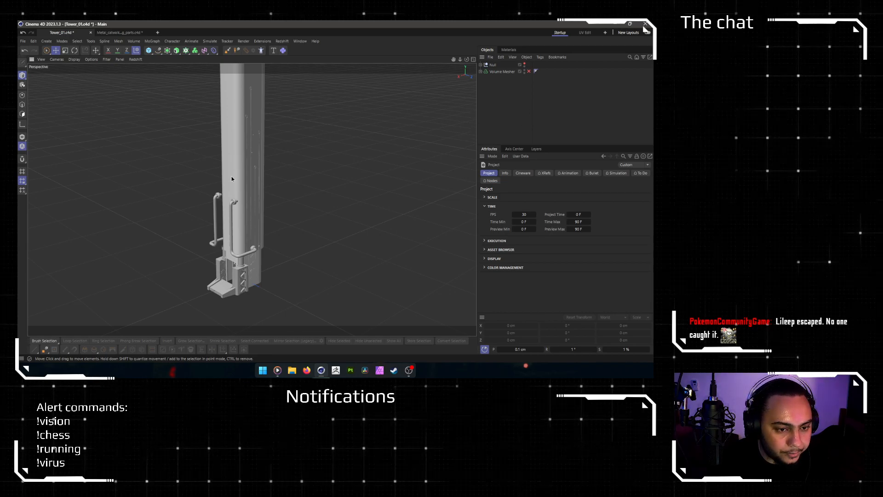
Step: Bring up Task Manager and shut down the frozen Cinema 4D
{"action": "key", "text": "ctrl+shift+Escape"}
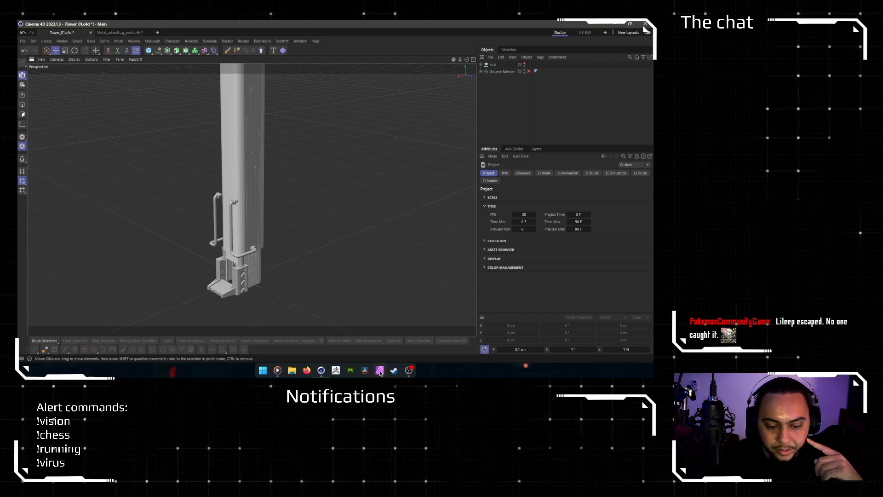
{"action": "mouse_move", "coordinate": [321, 374]}
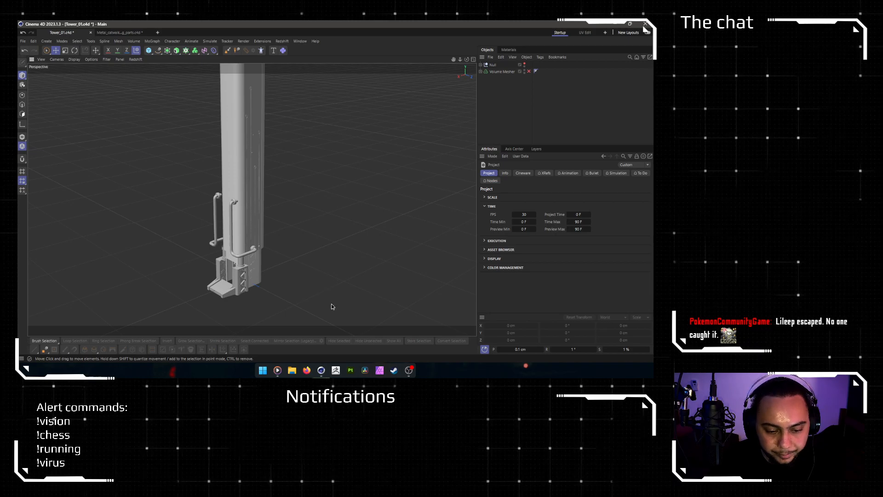
{"action": "key", "text": "ctrl+shift+Escape"}
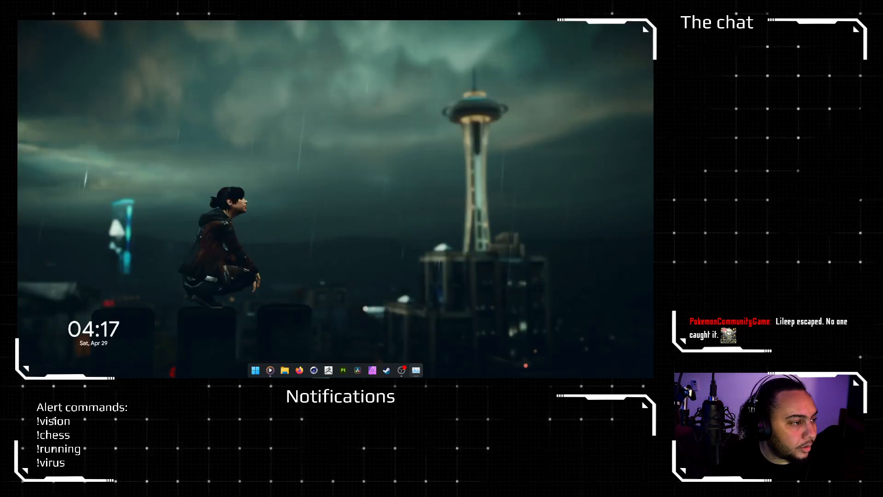
Step: Relaunch Cinema 4D and reopen the recent project Tower_01.c4d
{"action": "left_click", "coordinate": [318, 368]}
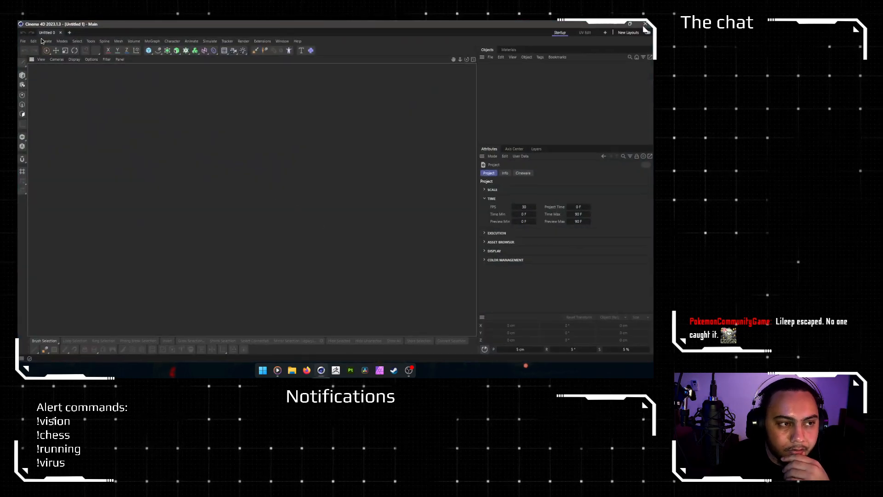
{"action": "left_click", "coordinate": [56, 33]}
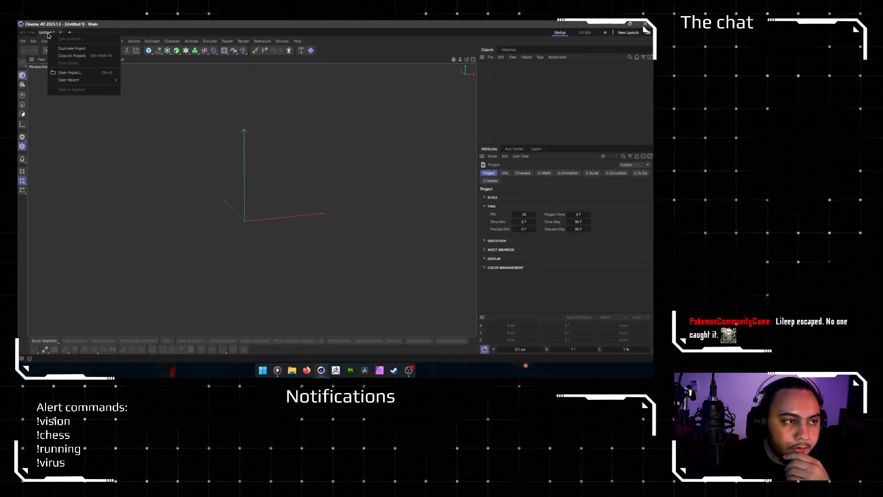
{"action": "mouse_move", "coordinate": [86, 80]}
{"action": "left_click", "coordinate": [138, 89]}
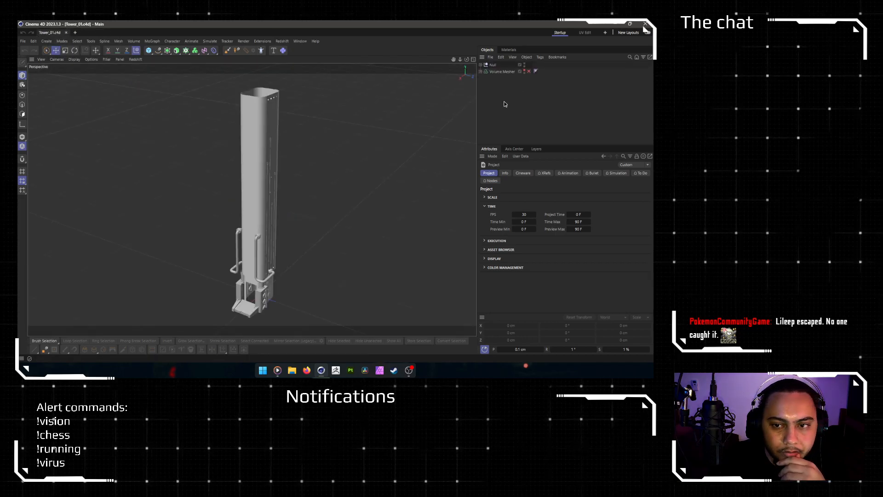
Step: Hide the Null group and switch on the Volume Builder inside the Volume Mesher
{"action": "left_click", "coordinate": [524, 65]}
{"action": "left_click", "coordinate": [524, 65]}
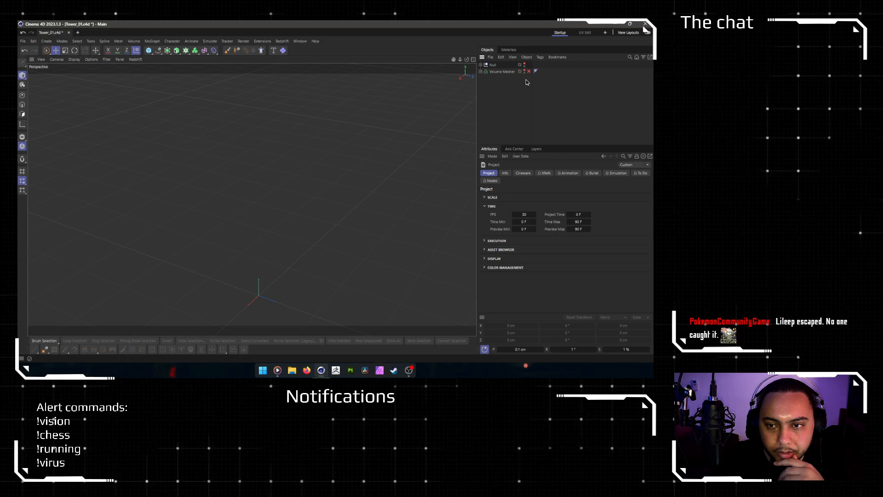
{"action": "left_click", "coordinate": [481, 72]}
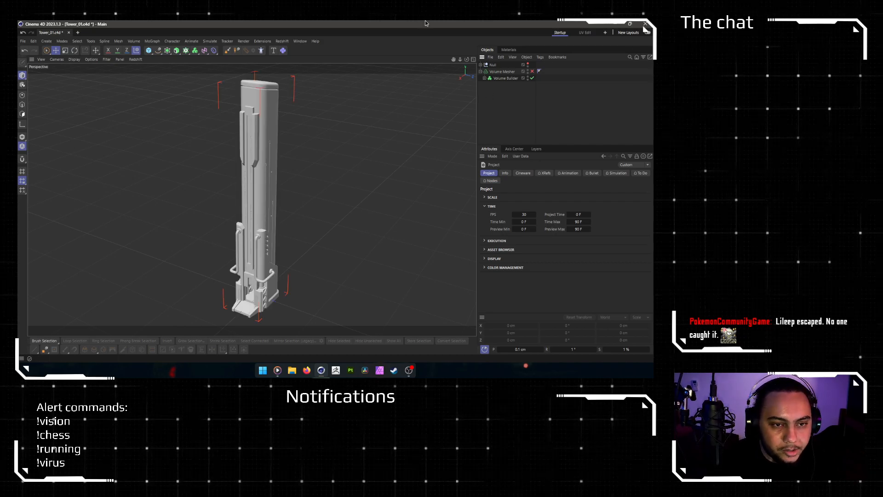
Step: Examine the volume-built tower's base up close, including the side pipes, truss supports and entrance ramp
{"action": "left_click_drag", "start_coordinate": [232, 256], "coordinate": [284, 228], "text": "alt"}
{"action": "left_click_drag", "start_coordinate": [296, 216], "coordinate": [261, 229], "text": "alt"}
{"action": "middle_click_drag", "start_coordinate": [252, 184], "coordinate": [239, 113], "text": "alt"}
{"action": "scroll", "coordinate": [237, 234], "scroll_direction": "up", "scroll_amount": 6}
{"action": "scroll", "coordinate": [237, 234], "scroll_direction": "up", "scroll_amount": 8}
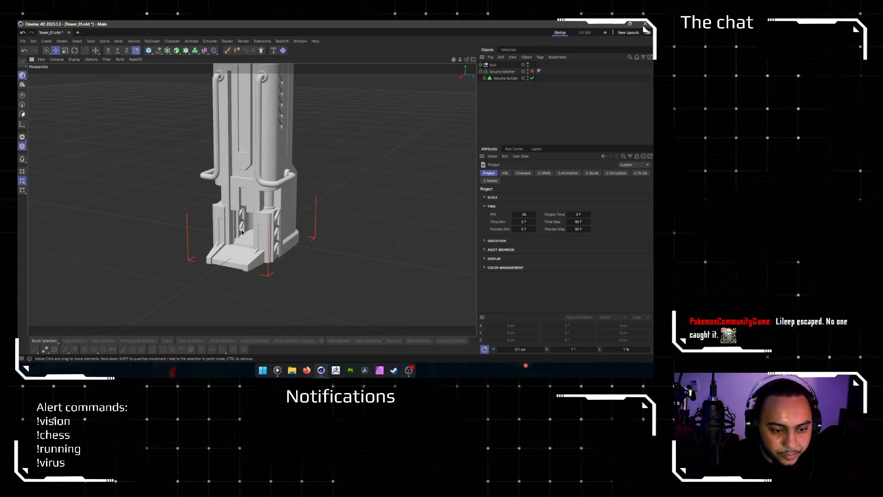
{"action": "scroll", "coordinate": [242, 230], "scroll_direction": "up", "scroll_amount": 1}
{"action": "left_click_drag", "start_coordinate": [241, 230], "coordinate": [299, 198], "text": "alt"}
{"action": "scroll", "coordinate": [307, 196], "scroll_direction": "down", "scroll_amount": 5}
{"action": "right_click_drag", "start_coordinate": [296, 239], "coordinate": [283, 100], "text": "alt"}
{"action": "left_click_drag", "start_coordinate": [266, 180], "coordinate": [261, 157], "text": "alt"}
{"action": "middle_click_drag", "start_coordinate": [261, 157], "coordinate": [282, 227], "text": "alt"}
{"action": "left_click_drag", "start_coordinate": [281, 226], "coordinate": [269, 201], "text": "alt"}
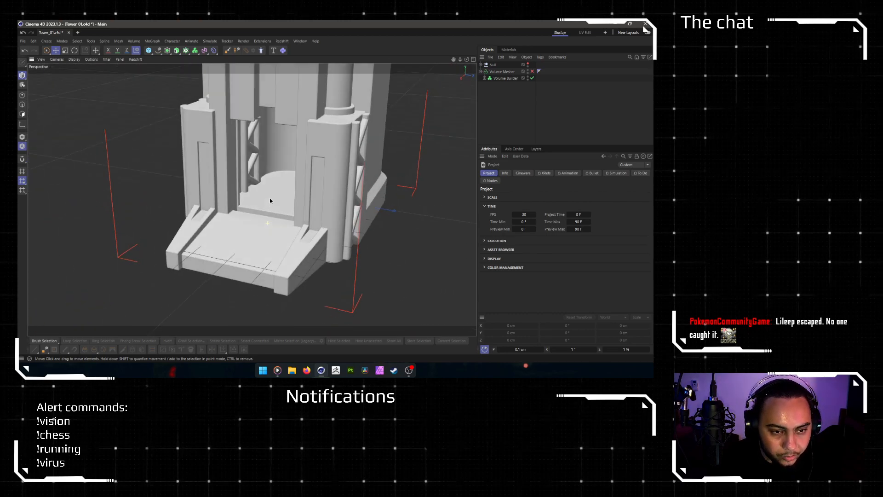
Step: Examine the volume-built tower's entrance opening, its outer side panels and the full height of the shaft
{"action": "right_click_drag", "start_coordinate": [249, 152], "coordinate": [245, 202], "text": "alt"}
{"action": "middle_click_drag", "start_coordinate": [287, 202], "coordinate": [281, 251], "text": "alt"}
{"action": "middle_click_drag", "start_coordinate": [287, 176], "coordinate": [285, 232], "text": "alt"}
{"action": "left_click_drag", "start_coordinate": [285, 234], "coordinate": [251, 153], "text": "alt"}
{"action": "scroll", "coordinate": [280, 238], "scroll_direction": "down", "scroll_amount": 7}
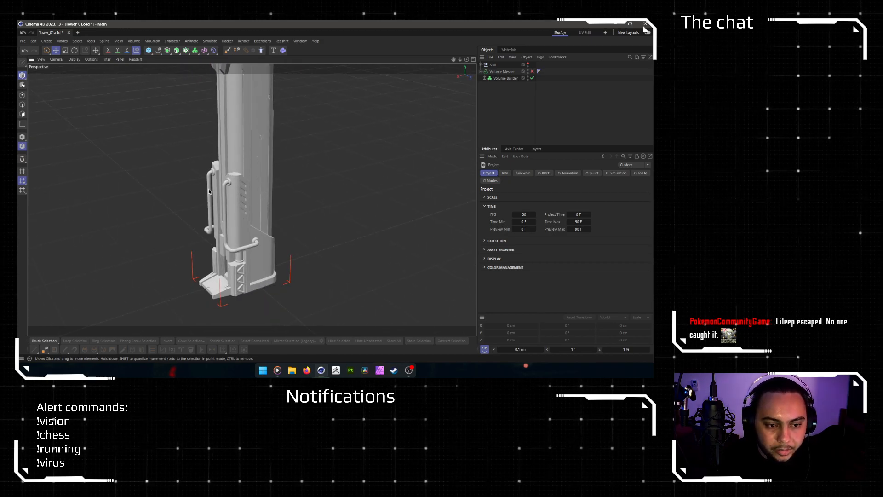
{"action": "middle_click_drag", "start_coordinate": [226, 203], "coordinate": [267, 276], "text": "alt"}
{"action": "scroll", "coordinate": [256, 217], "scroll_direction": "down", "scroll_amount": 3}
{"action": "scroll", "coordinate": [265, 301], "scroll_direction": "down", "scroll_amount": 2}
{"action": "left_click_drag", "start_coordinate": [257, 283], "coordinate": [269, 313], "text": "alt"}
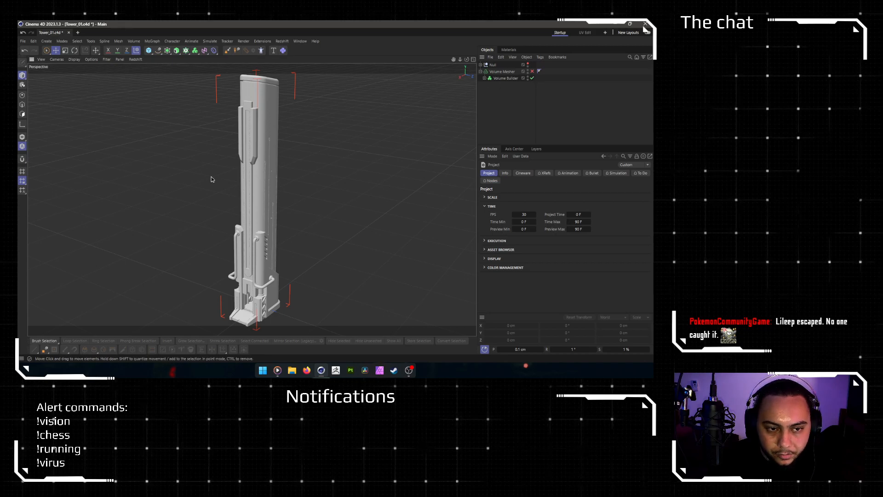
Step: Disable the Volume Builder, collapse the Volume Mesher, and make the Null group's original tower geometry visible again
{"action": "left_click", "coordinate": [531, 78]}
{"action": "left_click", "coordinate": [531, 72]}
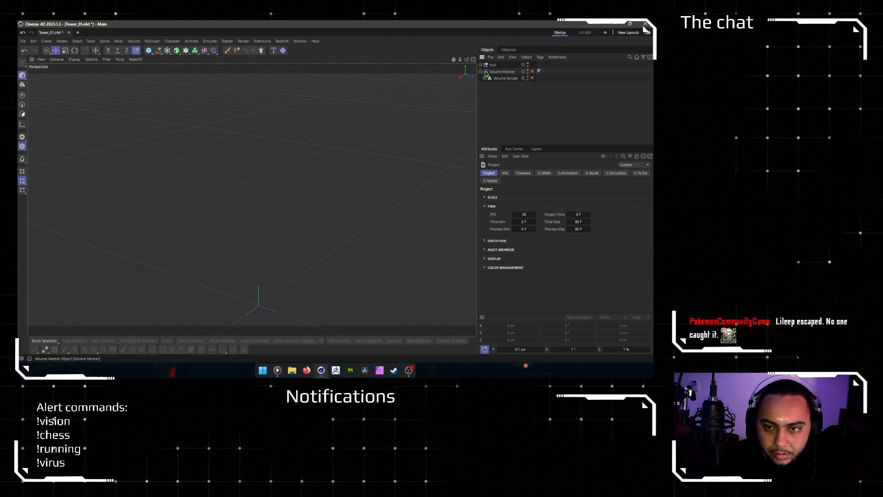
{"action": "left_click", "coordinate": [481, 72]}
{"action": "left_click", "coordinate": [482, 65]}
{"action": "left_click", "coordinate": [481, 64]}
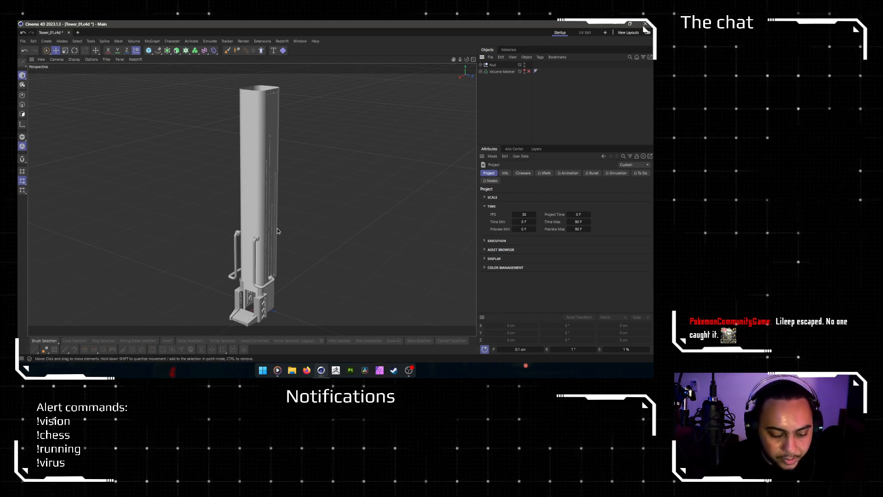
Step: Examine the original tower geometry from the open top of the shaft down to the trusses and entrance ramp
{"action": "middle_click", "coordinate": [271, 258]}
{"action": "middle_click", "coordinate": [200, 190]}
{"action": "mouse_move", "coordinate": [266, 235]}
{"action": "left_mouse_down", "text": "alt"}
{"action": "mouse_move", "coordinate": [266, 189]}
{"action": "mouse_move", "coordinate": [286, 205]}
{"action": "mouse_move", "coordinate": [250, 172]}
{"action": "mouse_move", "coordinate": [263, 235]}
{"action": "mouse_move", "coordinate": [289, 256]}
{"action": "mouse_move", "coordinate": [389, 189]}
{"action": "mouse_move", "coordinate": [404, 196]}
{"action": "mouse_move", "coordinate": [253, 224]}
{"action": "left_mouse_up", "text": "alt"}
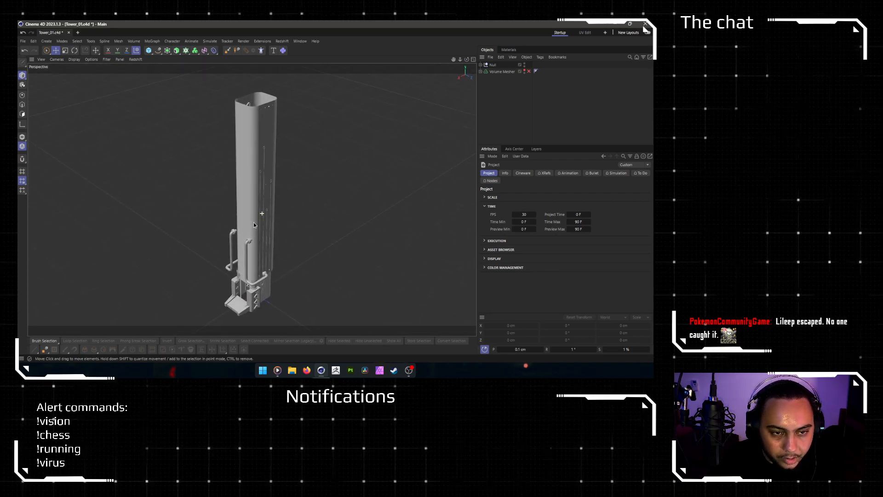
{"action": "scroll", "coordinate": [255, 116], "scroll_direction": "up", "scroll_amount": 10}
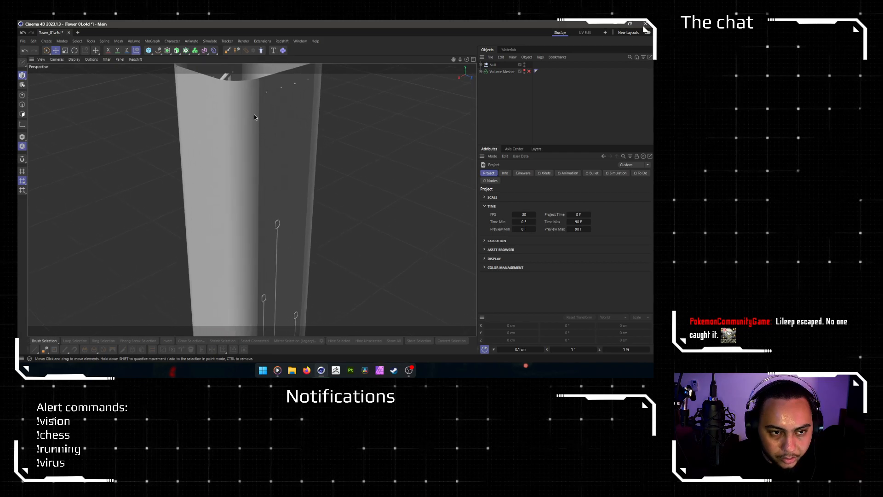
{"action": "middle_click_drag", "start_coordinate": [255, 115], "coordinate": [257, 184], "text": "alt"}
{"action": "mouse_move", "coordinate": [257, 184]}
{"action": "left_mouse_down", "text": "alt"}
{"action": "mouse_move", "coordinate": [265, 244]}
{"action": "mouse_move", "coordinate": [331, 229]}
{"action": "mouse_move", "coordinate": [309, 274]}
{"action": "mouse_move", "coordinate": [282, 254]}
{"action": "mouse_move", "coordinate": [270, 264]}
{"action": "mouse_move", "coordinate": [260, 176]}
{"action": "left_mouse_up", "text": "alt"}
{"action": "scroll", "coordinate": [261, 179], "scroll_direction": "down", "scroll_amount": 5}
{"action": "middle_click_drag", "start_coordinate": [289, 303], "coordinate": [312, 101], "text": "alt"}
{"action": "middle_click_drag", "start_coordinate": [313, 219], "coordinate": [312, 173], "text": "alt"}
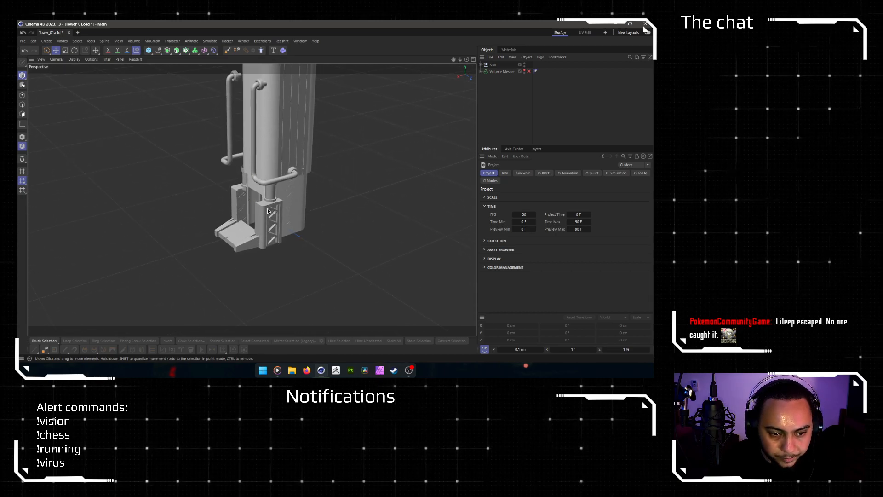
{"action": "scroll", "coordinate": [269, 211], "scroll_direction": "up", "scroll_amount": 8}
{"action": "left_click_drag", "start_coordinate": [287, 206], "coordinate": [329, 184], "text": "alt"}
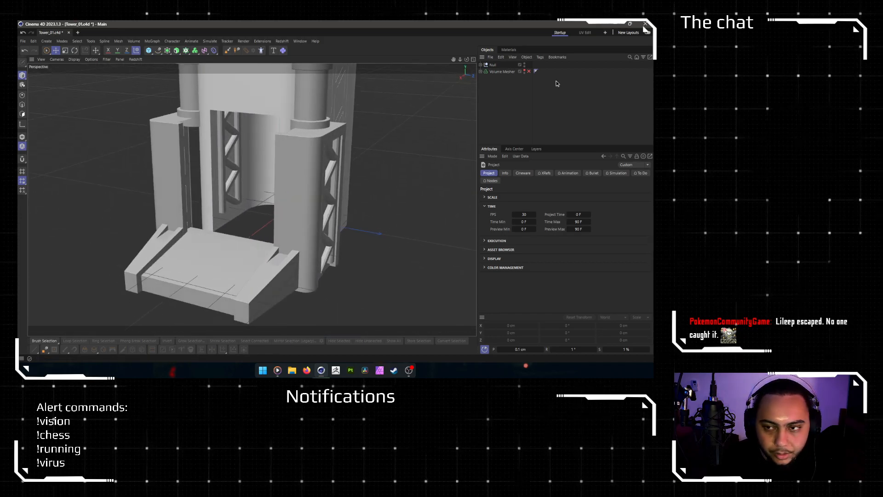
Step: Display the tower with shading plus wireframe lines and check the topology around the base entrance
{"action": "key", "text": "n"}
{"action": "key", "text": "b"}
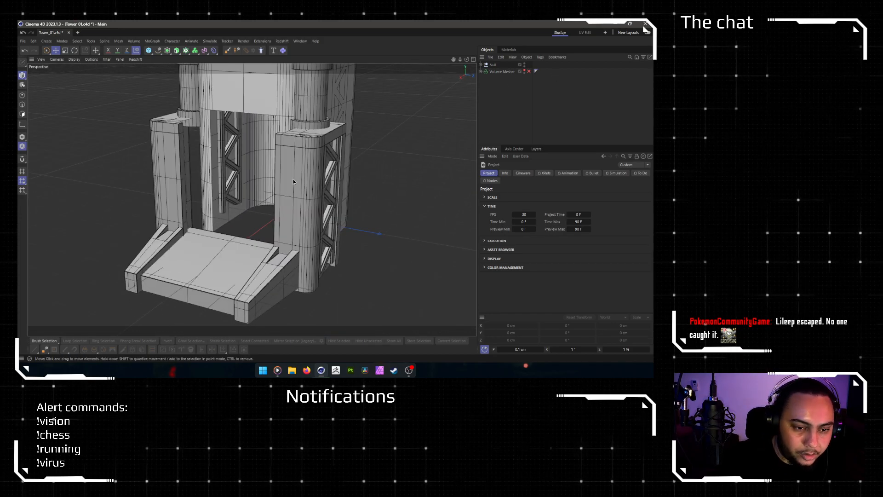
{"action": "left_click_drag", "start_coordinate": [277, 167], "coordinate": [291, 184], "text": "alt"}
{"action": "middle_click_drag", "start_coordinate": [280, 250], "coordinate": [282, 154], "text": "alt"}
{"action": "scroll", "coordinate": [261, 206], "scroll_direction": "up", "scroll_amount": 4}
{"action": "scroll", "coordinate": [262, 206], "scroll_direction": "up", "scroll_amount": 3}
{"action": "mouse_move", "coordinate": [262, 206]}
{"action": "left_mouse_down", "text": "alt"}
{"action": "mouse_move", "coordinate": [249, 220]}
{"action": "mouse_move", "coordinate": [256, 180]}
{"action": "mouse_move", "coordinate": [268, 208]}
{"action": "left_mouse_up", "text": "alt"}
{"action": "scroll", "coordinate": [271, 206], "scroll_direction": "up", "scroll_amount": 3}
{"action": "left_click_drag", "start_coordinate": [269, 176], "coordinate": [243, 187], "text": "alt"}
Step: Examine the wireframe up the shaft to its open rim and back down to the pipes and base
{"action": "scroll", "coordinate": [311, 201], "scroll_direction": "down", "scroll_amount": 3}
{"action": "middle_click_drag", "start_coordinate": [391, 154], "coordinate": [307, 222], "text": "alt"}
{"action": "left_click_drag", "start_coordinate": [308, 222], "coordinate": [298, 161], "text": "alt"}
{"action": "scroll", "coordinate": [264, 138], "scroll_direction": "down", "scroll_amount": 3}
{"action": "middle_click_drag", "start_coordinate": [264, 135], "coordinate": [289, 294], "text": "alt"}
{"action": "left_click_drag", "start_coordinate": [247, 119], "coordinate": [274, 195], "text": "alt"}
{"action": "scroll", "coordinate": [251, 268], "scroll_direction": "down", "scroll_amount": 3}
{"action": "scroll", "coordinate": [274, 196], "scroll_direction": "down", "scroll_amount": 5}
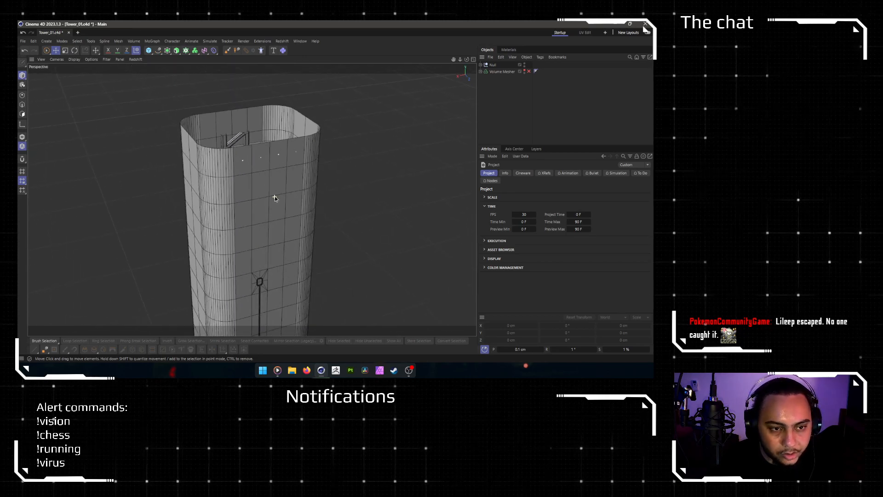
{"action": "middle_click_drag", "start_coordinate": [297, 270], "coordinate": [271, 133], "text": "alt"}
{"action": "left_click_drag", "start_coordinate": [256, 207], "coordinate": [264, 199], "text": "alt"}
{"action": "middle_click_drag", "start_coordinate": [264, 200], "coordinate": [320, 190], "text": "alt"}
{"action": "middle_click", "coordinate": [244, 168]}
{"action": "middle_click", "coordinate": [170, 161]}
{"action": "left_click_drag", "start_coordinate": [359, 135], "coordinate": [371, 128], "text": "alt"}
{"action": "middle_click_drag", "start_coordinate": [371, 129], "coordinate": [297, 82], "text": "alt"}
{"action": "scroll", "coordinate": [273, 147], "scroll_direction": "down", "scroll_amount": 1}
{"action": "middle_click_drag", "start_coordinate": [274, 159], "coordinate": [327, 158], "text": "alt"}
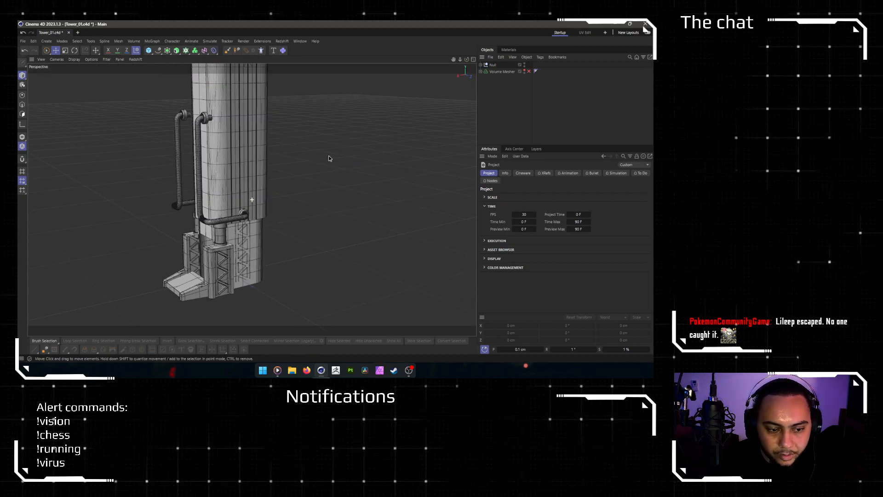
Step: Expand the Null hierarchy and disable the Symmetry object that contains the truss cloners
{"action": "left_click", "coordinate": [481, 65]}
{"action": "scroll", "coordinate": [528, 102], "scroll_direction": "down", "scroll_amount": 2}
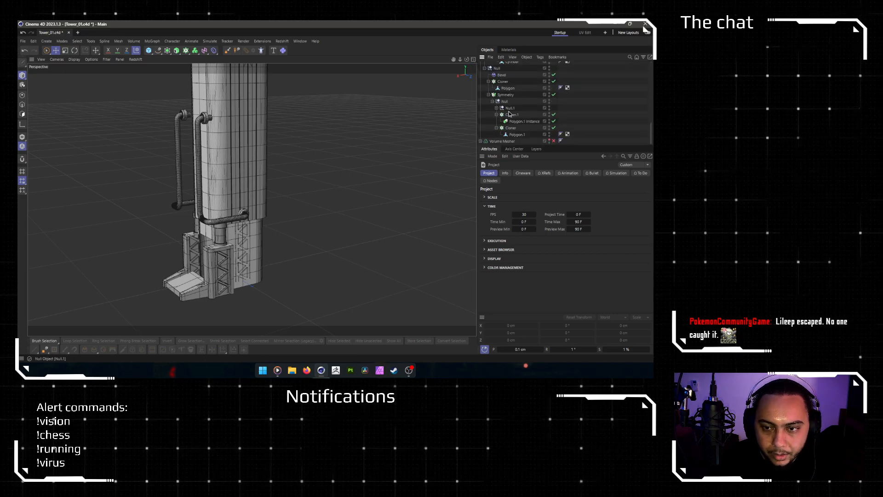
{"action": "left_click", "coordinate": [555, 95]}
Step: Examine the truss supports and side columns of the tower's base from both sides
{"action": "left_click_drag", "start_coordinate": [211, 261], "coordinate": [257, 181], "text": "alt"}
{"action": "middle_click", "coordinate": [271, 216]}
{"action": "middle_click", "coordinate": [190, 173]}
{"action": "scroll", "coordinate": [261, 224], "scroll_direction": "up", "scroll_amount": 5}
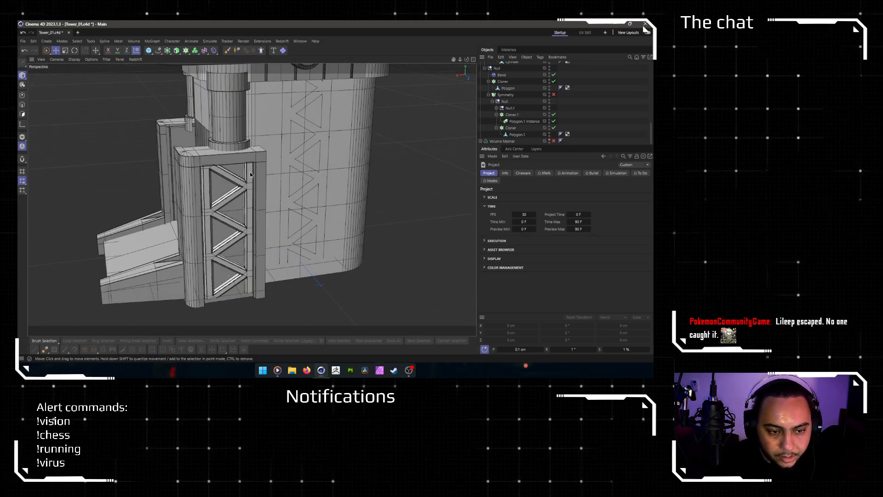
{"action": "left_click_drag", "start_coordinate": [210, 291], "coordinate": [213, 200], "text": "alt"}
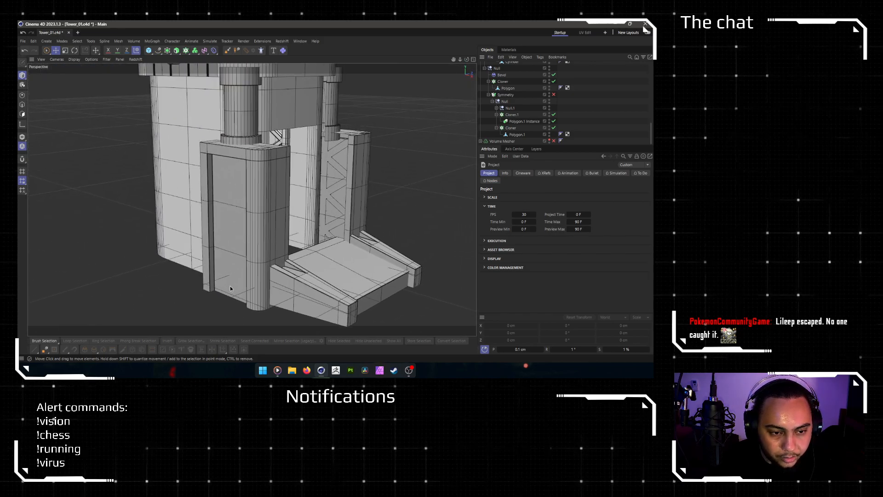
{"action": "left_click_drag", "start_coordinate": [290, 219], "coordinate": [217, 241], "text": "alt"}
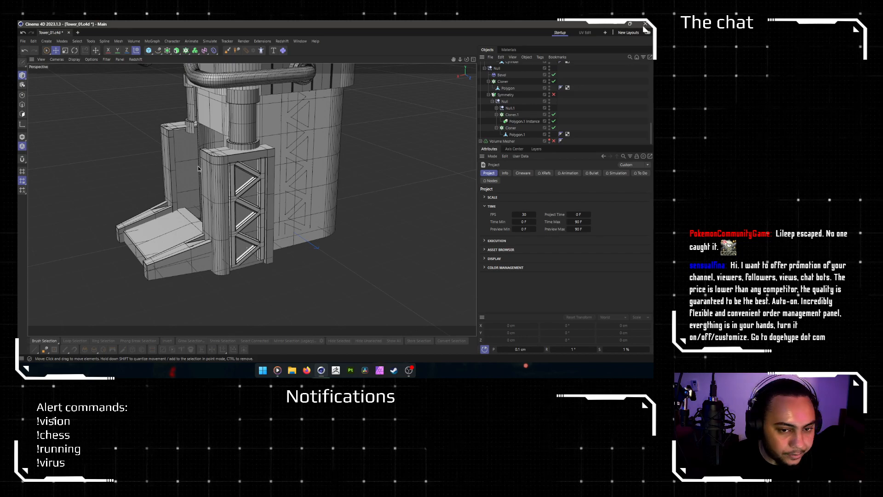
{"action": "left_click_drag", "start_coordinate": [233, 190], "coordinate": [258, 187], "text": "alt"}
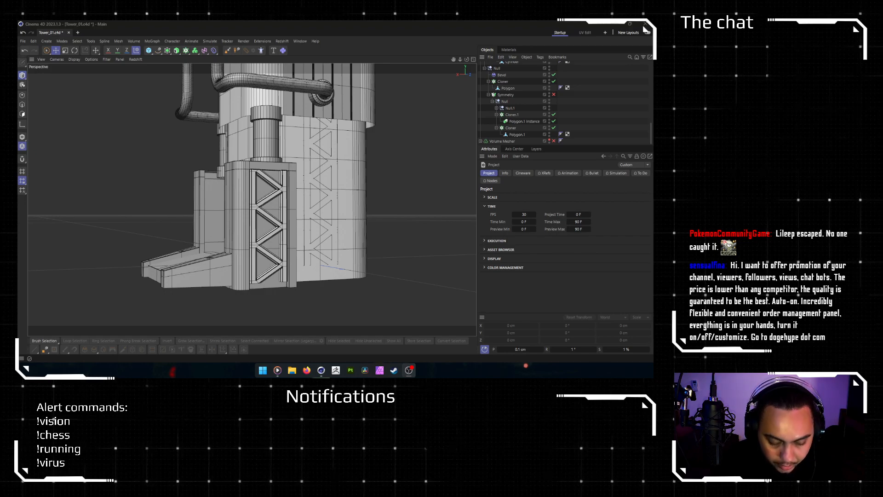
{"action": "middle_click_drag", "start_coordinate": [145, 183], "coordinate": [139, 154], "text": "alt"}
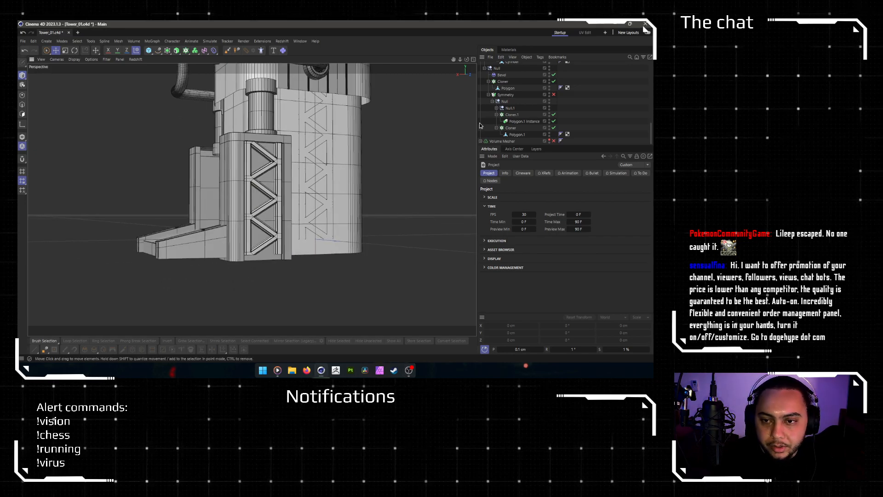
Step: Toggle the Cloner and Cloner.1 truss generators off and back on to see which pieces they produce
{"action": "left_click", "coordinate": [554, 129]}
{"action": "left_click", "coordinate": [553, 128]}
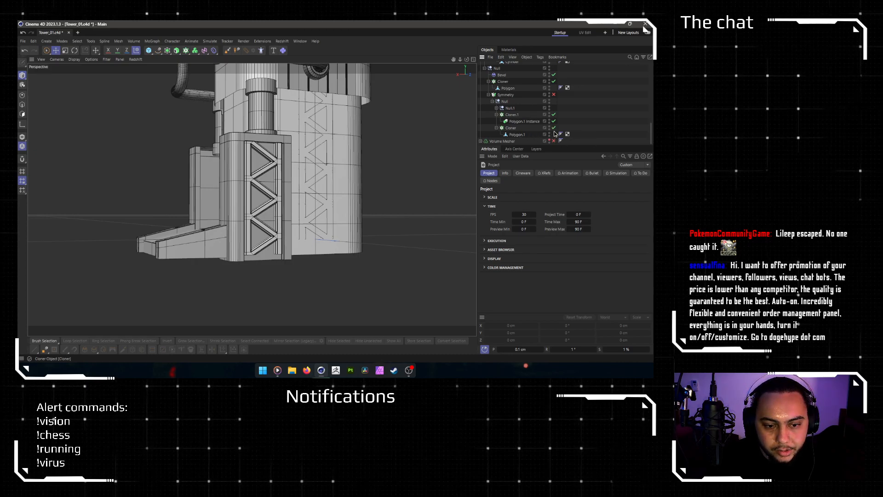
{"action": "left_click", "coordinate": [553, 115]}
{"action": "left_click", "coordinate": [553, 114]}
Step: Select the Polygon.1 Instance truss and disable both Cloner.1 and Cloner to isolate the single truss segments
{"action": "left_click", "coordinate": [263, 182]}
{"action": "scroll", "coordinate": [264, 183], "scroll_direction": "up", "scroll_amount": 2}
{"action": "left_click_drag", "start_coordinate": [270, 187], "coordinate": [405, 205], "text": "alt"}
{"action": "left_click", "coordinate": [553, 114]}
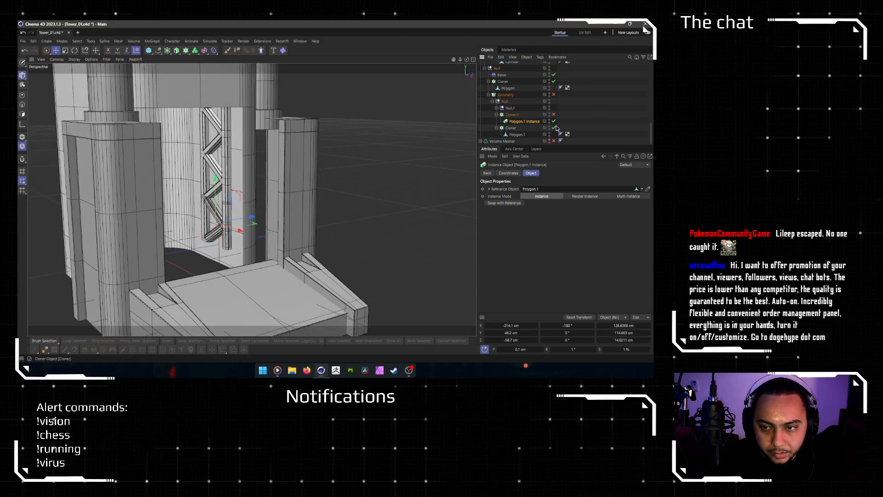
{"action": "left_click", "coordinate": [554, 127]}
{"action": "scroll", "coordinate": [220, 225], "scroll_direction": "up", "scroll_amount": 3}
{"action": "scroll", "coordinate": [220, 225], "scroll_direction": "up", "scroll_amount": 8}
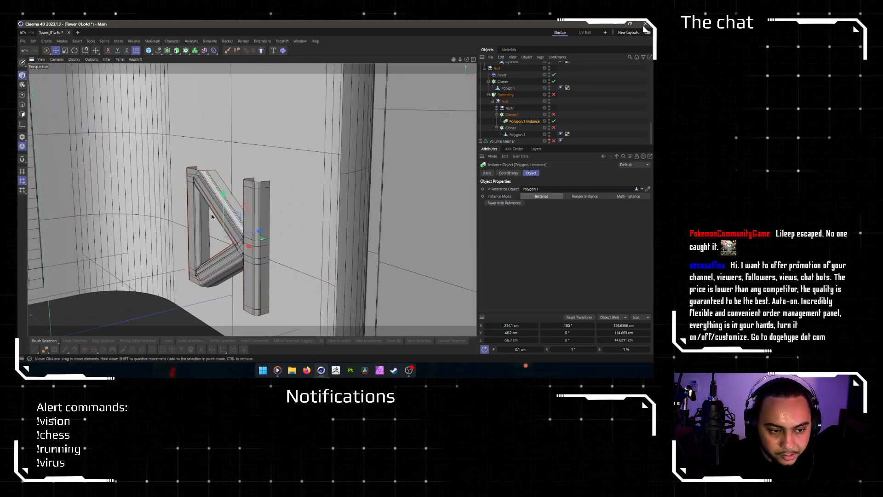
Step: Reset the transform of the Polygon.1 Instance truss and check its placement on the side column
{"action": "left_click_drag", "start_coordinate": [285, 191], "coordinate": [305, 144], "text": "alt"}
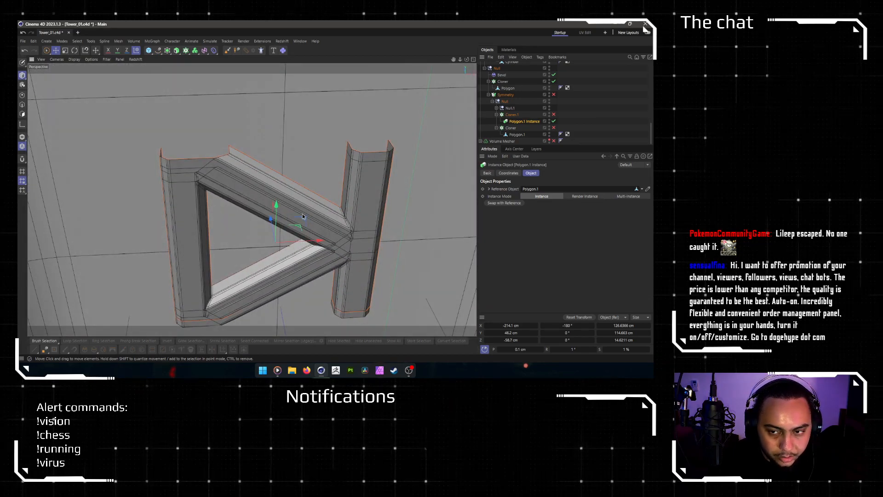
{"action": "left_click", "coordinate": [86, 53]}
{"action": "left_click_drag", "start_coordinate": [393, 207], "coordinate": [270, 170], "text": "alt"}
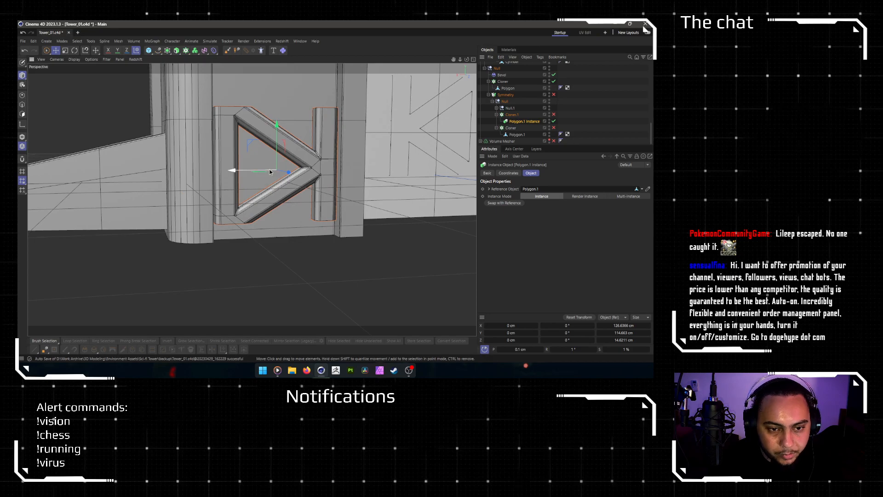
{"action": "middle_click_drag", "start_coordinate": [305, 155], "coordinate": [310, 229], "text": "alt"}
{"action": "right_click_drag", "start_coordinate": [304, 174], "coordinate": [252, 198], "text": "alt"}
{"action": "middle_click_drag", "start_coordinate": [252, 198], "coordinate": [292, 270], "text": "alt"}
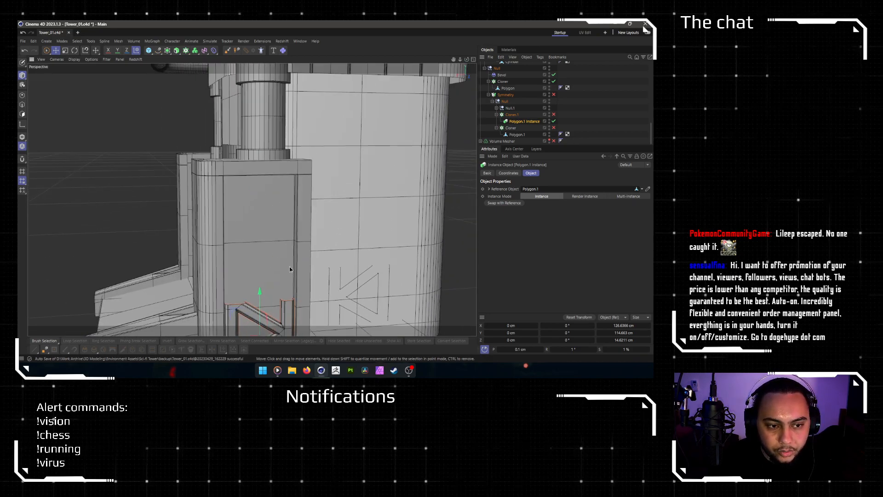
{"action": "left_click_drag", "start_coordinate": [292, 270], "coordinate": [247, 268], "text": "alt"}
Step: Enable Cloner.1 and Cloner again and inspect the repeated truss along the side column
{"action": "left_click", "coordinate": [553, 115]}
{"action": "left_click", "coordinate": [554, 128]}
{"action": "right_click_drag", "start_coordinate": [309, 207], "coordinate": [280, 184], "text": "alt"}
{"action": "middle_click_drag", "start_coordinate": [287, 171], "coordinate": [311, 254], "text": "alt"}
{"action": "left_click_drag", "start_coordinate": [311, 254], "coordinate": [398, 234], "text": "alt"}
{"action": "left_click_drag", "start_coordinate": [259, 277], "coordinate": [184, 260], "text": "alt"}
{"action": "right_click_drag", "start_coordinate": [309, 208], "coordinate": [284, 212], "text": "alt"}
{"action": "scroll", "coordinate": [284, 211], "scroll_direction": "down", "scroll_amount": 4}
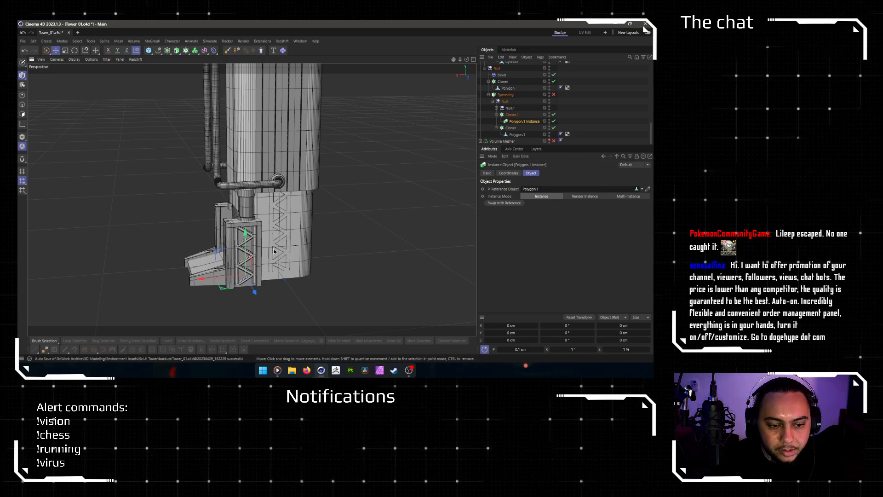
{"action": "middle_click_drag", "start_coordinate": [243, 276], "coordinate": [276, 217], "text": "alt"}
{"action": "scroll", "coordinate": [276, 217], "scroll_direction": "up", "scroll_amount": 10}
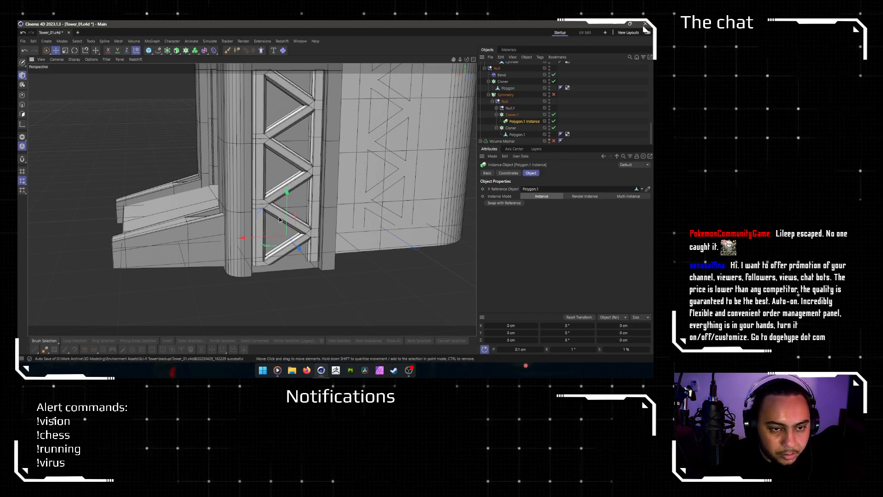
Step: Examine the tower's entrance side and pull back to see the full height of the tower
{"action": "scroll", "coordinate": [279, 224], "scroll_direction": "down", "scroll_amount": 4}
{"action": "middle_click_drag", "start_coordinate": [338, 183], "coordinate": [321, 258], "text": "alt"}
{"action": "left_click_drag", "start_coordinate": [335, 217], "coordinate": [352, 221], "text": "alt"}
{"action": "scroll", "coordinate": [335, 218], "scroll_direction": "down", "scroll_amount": 3}
{"action": "left_click_drag", "start_coordinate": [276, 210], "coordinate": [314, 220], "text": "alt"}
{"action": "scroll", "coordinate": [313, 221], "scroll_direction": "up", "scroll_amount": 3}
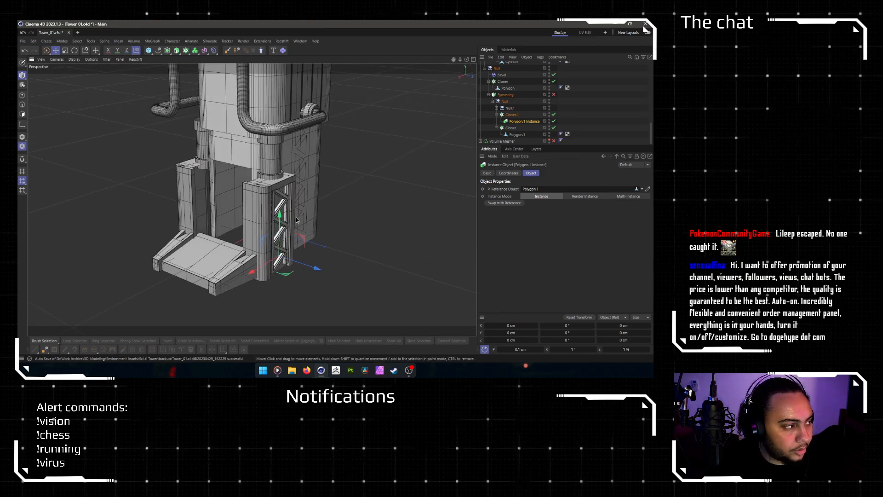
{"action": "scroll", "coordinate": [290, 172], "scroll_direction": "down", "scroll_amount": 5}
{"action": "middle_click_drag", "start_coordinate": [263, 179], "coordinate": [263, 221], "text": "alt"}
{"action": "scroll", "coordinate": [263, 216], "scroll_direction": "down", "scroll_amount": 5}
{"action": "mouse_move", "coordinate": [263, 179]}
{"action": "middle_mouse_down", "text": "alt"}
{"action": "mouse_move", "coordinate": [268, 220]}
{"action": "mouse_move", "coordinate": [265, 202]}
{"action": "mouse_move", "coordinate": [259, 220]}
{"action": "mouse_move", "coordinate": [253, 211]}
{"action": "middle_mouse_up", "text": "alt"}
{"action": "scroll", "coordinate": [268, 202], "scroll_direction": "down", "scroll_amount": 3}
{"action": "scroll", "coordinate": [265, 203], "scroll_direction": "down", "scroll_amount": 3}
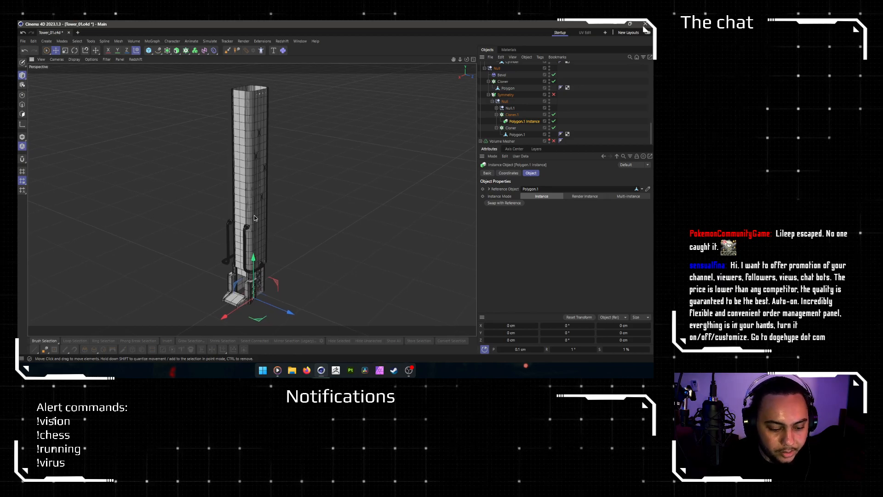
Step: Save the tower project with the Null hierarchy collapsed
{"action": "key", "text": "ctrl+s"}
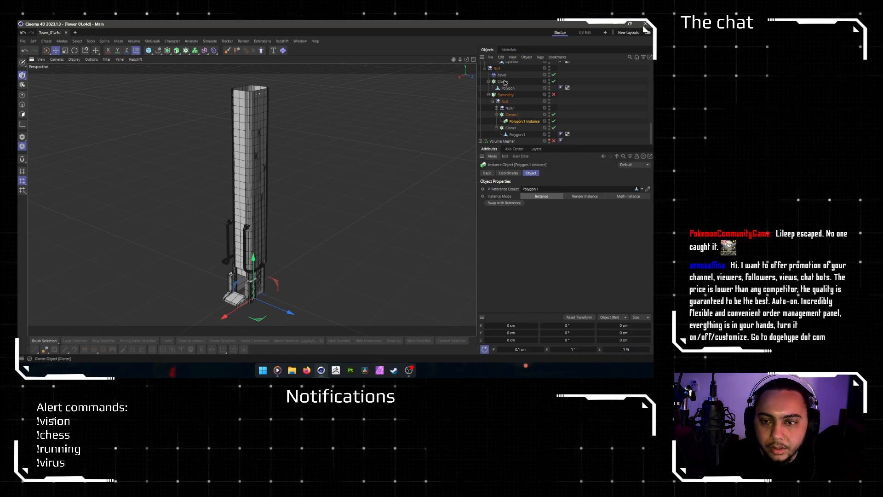
{"action": "scroll", "coordinate": [493, 82], "scroll_direction": "up", "scroll_amount": 5}
{"action": "left_click", "coordinate": [480, 65]}
{"action": "key", "text": "ctrl+s"}
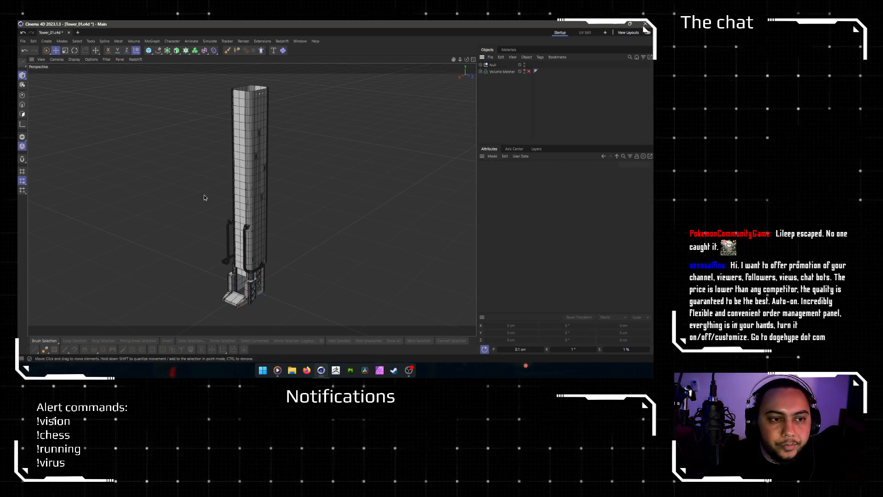
Step: Open the recent project Metal_catwalk_railing_parts.c4d
{"action": "right_click", "coordinate": [46, 33]}
{"action": "mouse_move", "coordinate": [82, 81]}
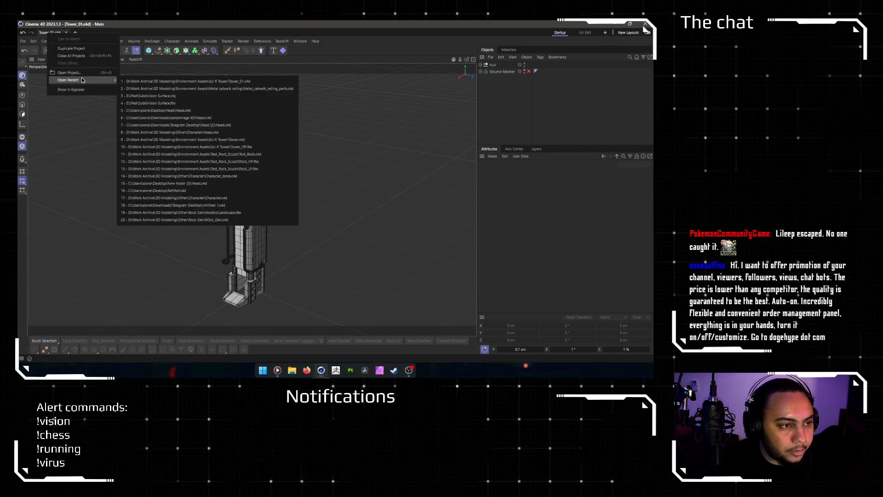
{"action": "left_click", "coordinate": [168, 88]}
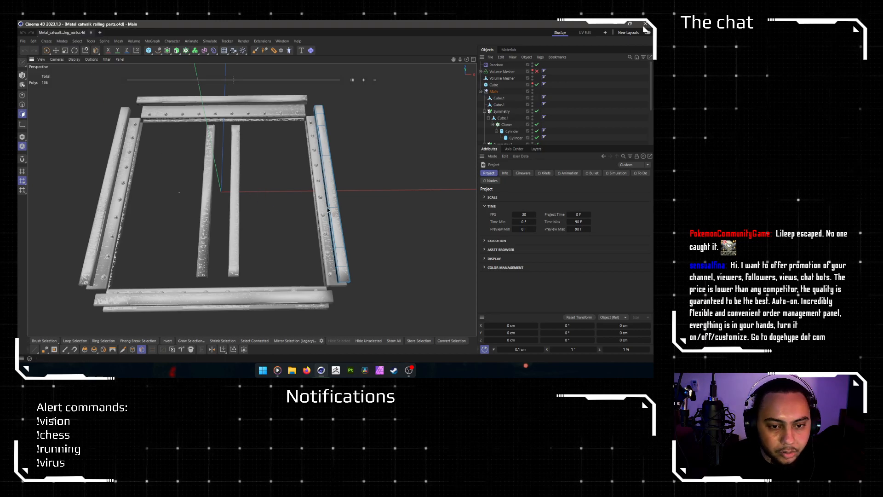
{"action": "middle_click_drag", "start_coordinate": [324, 213], "coordinate": [347, 209], "text": "alt"}
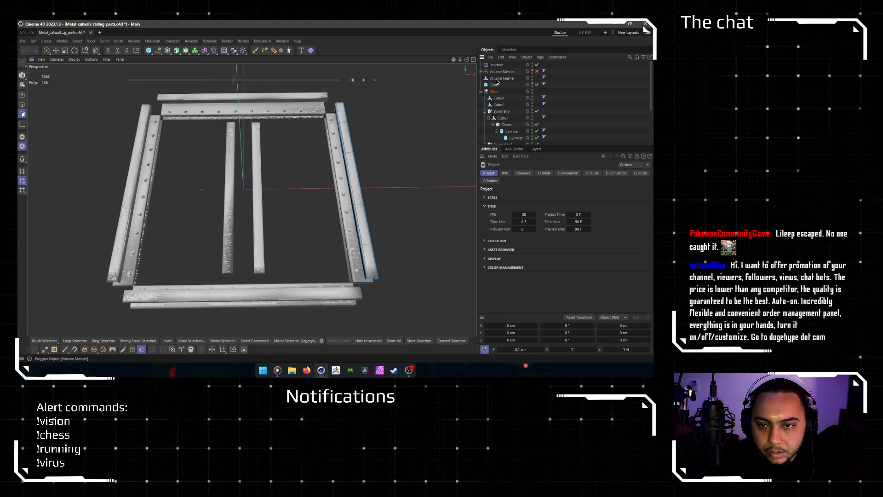
Step: Collapse the Main null and hide it, leaving the meshed catwalk parts on display
{"action": "left_click", "coordinate": [480, 92]}
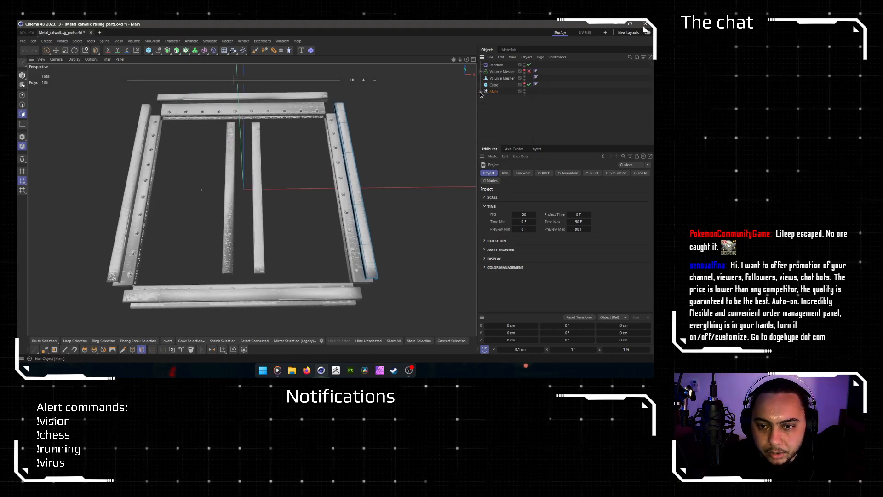
{"action": "left_click", "coordinate": [525, 91], "text": "alt"}
{"action": "left_click", "coordinate": [524, 92], "text": "alt"}
{"action": "left_click", "coordinate": [512, 119]}
Step: Examine the catwalk beams and frame pieces up close and from an angled overview
{"action": "right_click_drag", "start_coordinate": [322, 182], "coordinate": [377, 197], "text": "alt"}
{"action": "left_click_drag", "start_coordinate": [377, 198], "coordinate": [300, 169], "text": "alt"}
{"action": "right_click_drag", "start_coordinate": [300, 169], "coordinate": [252, 199], "text": "alt"}
{"action": "left_click_drag", "start_coordinate": [252, 199], "coordinate": [249, 159], "text": "alt"}
{"action": "right_click_drag", "start_coordinate": [249, 158], "coordinate": [240, 160], "text": "alt"}
{"action": "middle_click_drag", "start_coordinate": [240, 160], "coordinate": [248, 187], "text": "alt"}
{"action": "right_click_drag", "start_coordinate": [246, 195], "coordinate": [256, 192], "text": "alt"}
{"action": "left_click_drag", "start_coordinate": [250, 192], "coordinate": [230, 189], "text": "alt"}
{"action": "middle_click_drag", "start_coordinate": [275, 198], "coordinate": [300, 197], "text": "alt"}
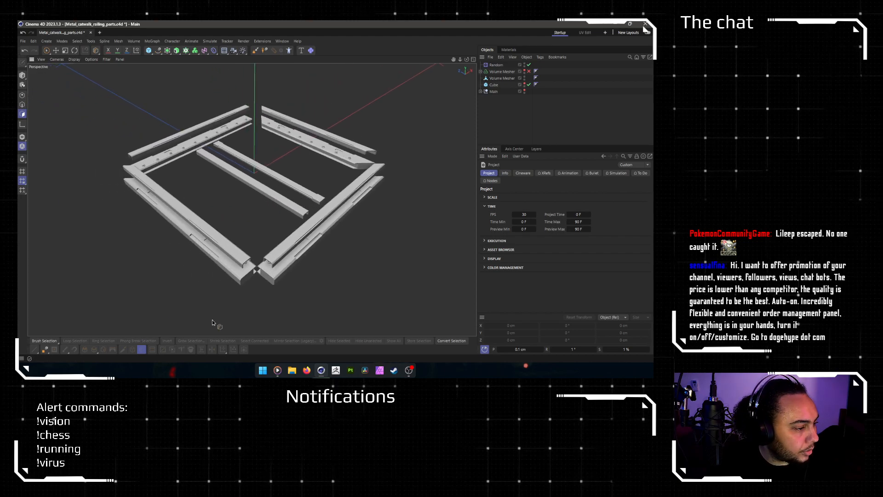
Step: Switch to Firefox and examine the ferry engine and small wall images on the ArtStation Dishonored Assets page
{"action": "left_click", "coordinate": [307, 371]}
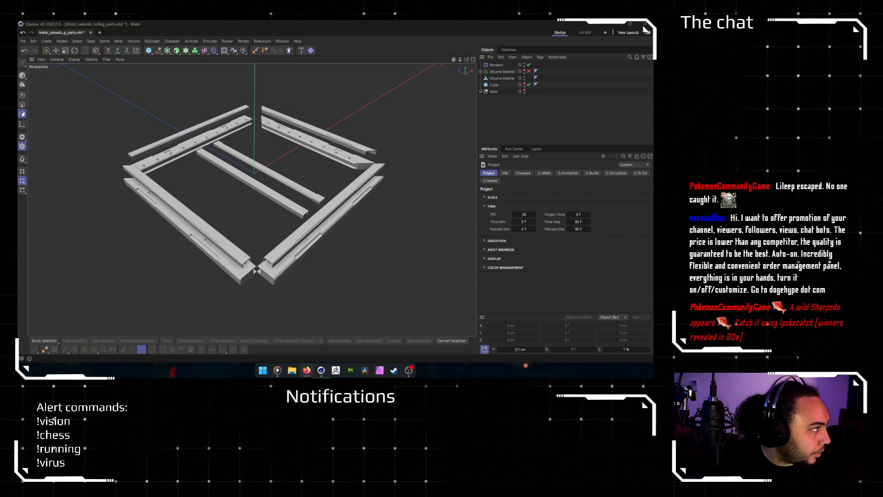
{"action": "key", "text": "alt+Tab"}
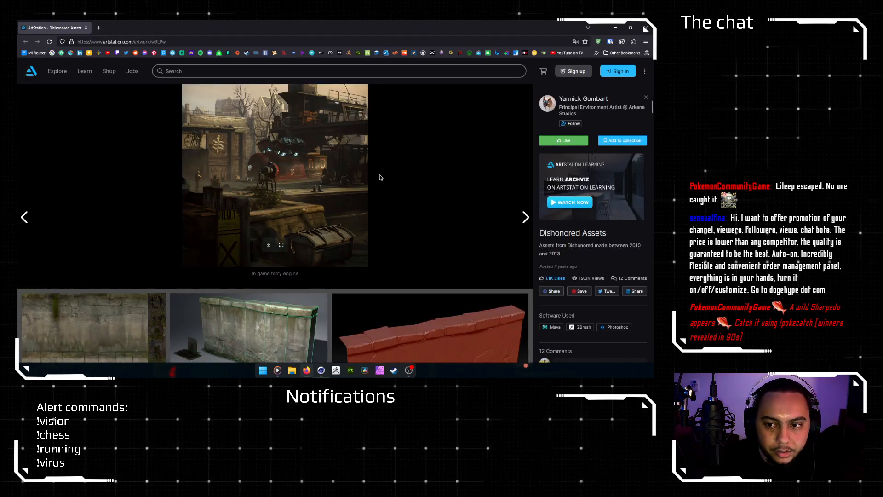
{"action": "scroll", "coordinate": [379, 182], "scroll_direction": "down", "scroll_amount": 5}
{"action": "scroll", "coordinate": [380, 182], "scroll_direction": "up", "scroll_amount": 3}
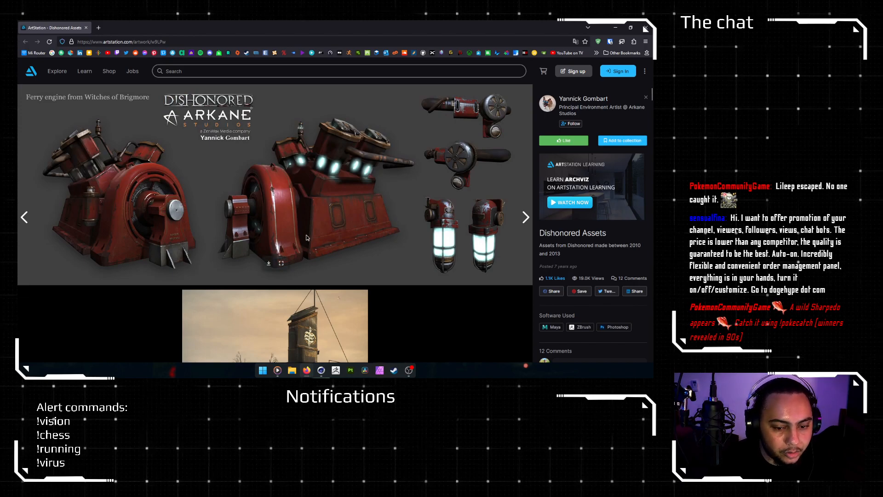
{"action": "scroll", "coordinate": [306, 234], "scroll_direction": "down", "scroll_amount": 4}
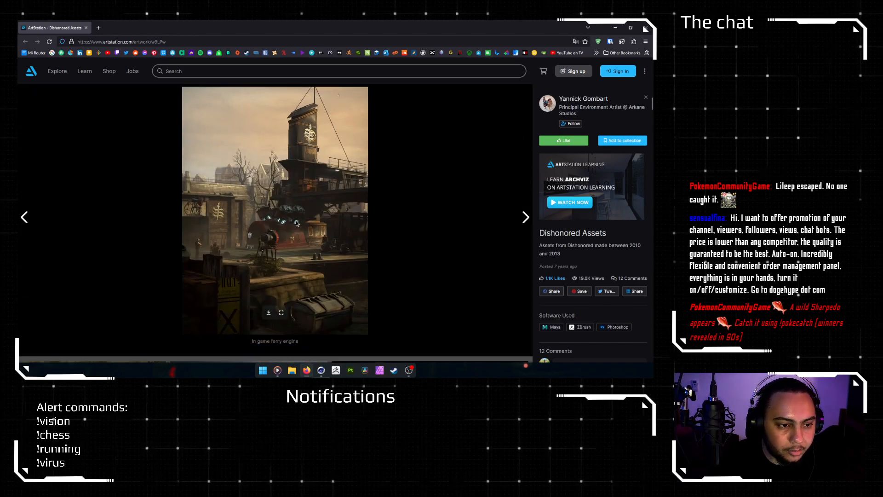
{"action": "scroll", "coordinate": [296, 222], "scroll_direction": "down", "scroll_amount": 8}
{"action": "scroll", "coordinate": [317, 220], "scroll_direction": "up", "scroll_amount": 2}
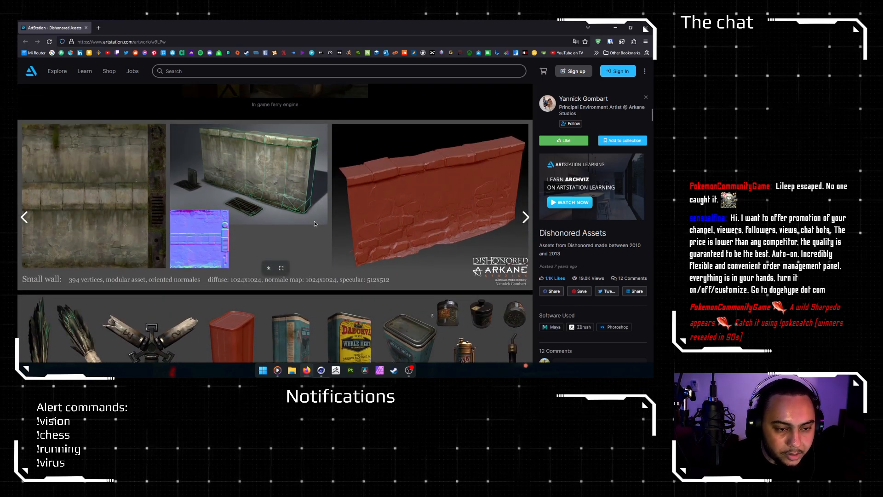
{"action": "scroll", "coordinate": [311, 231], "scroll_direction": "down", "scroll_amount": 1}
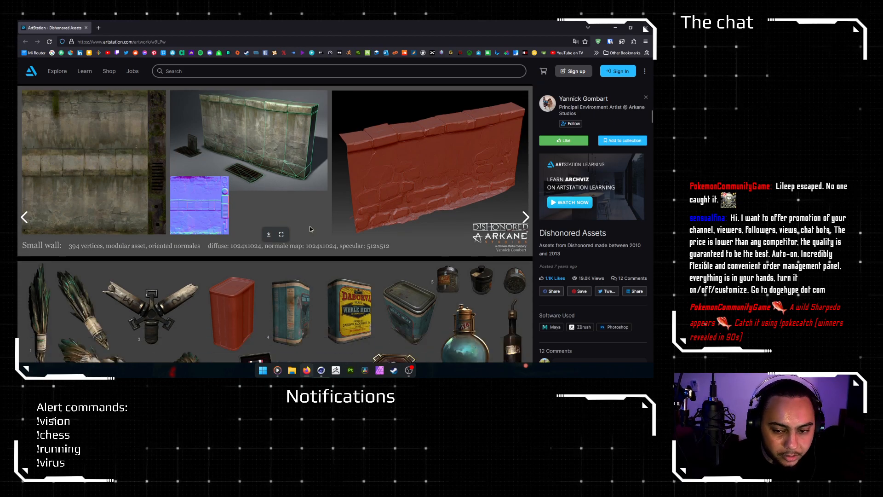
{"action": "scroll", "coordinate": [308, 230], "scroll_direction": "up", "scroll_amount": 1}
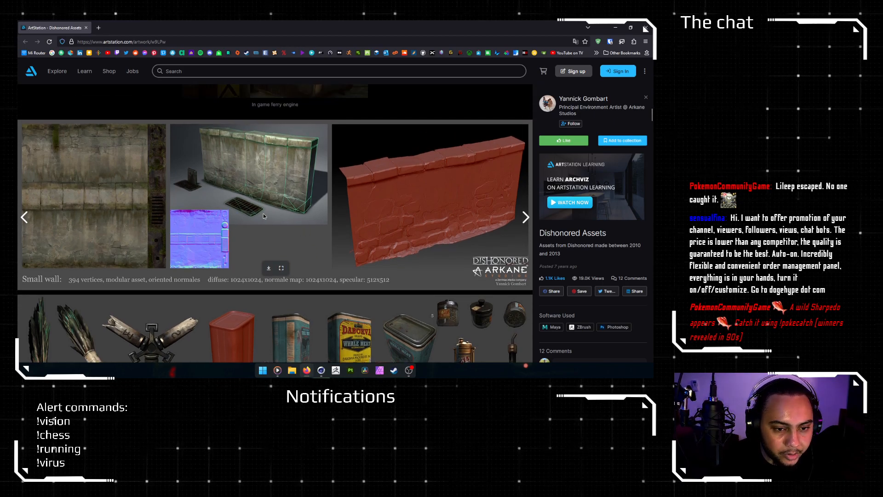
{"action": "scroll", "coordinate": [264, 216], "scroll_direction": "up", "scroll_amount": 6}
{"action": "scroll", "coordinate": [278, 226], "scroll_direction": "down", "scroll_amount": 5}
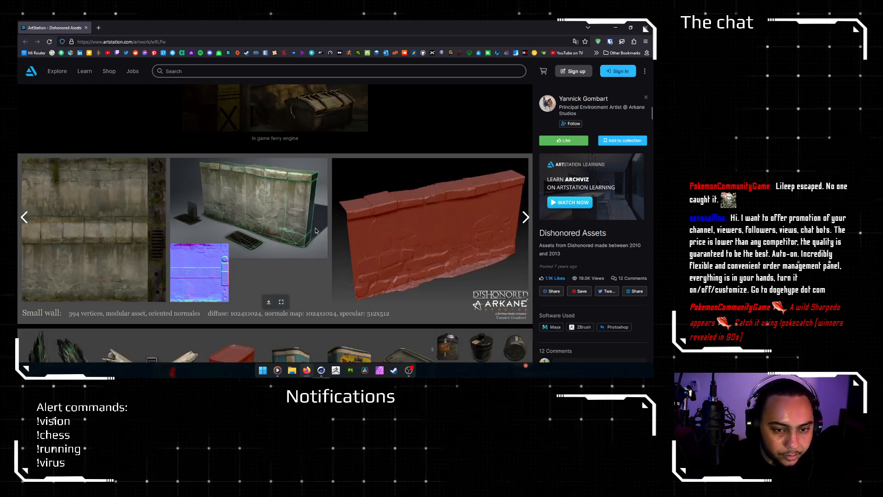
Step: Browse the small items, safe, sofa and mannequin images down to the lighthouse pieces
{"action": "scroll", "coordinate": [248, 204], "scroll_direction": "down", "scroll_amount": 5}
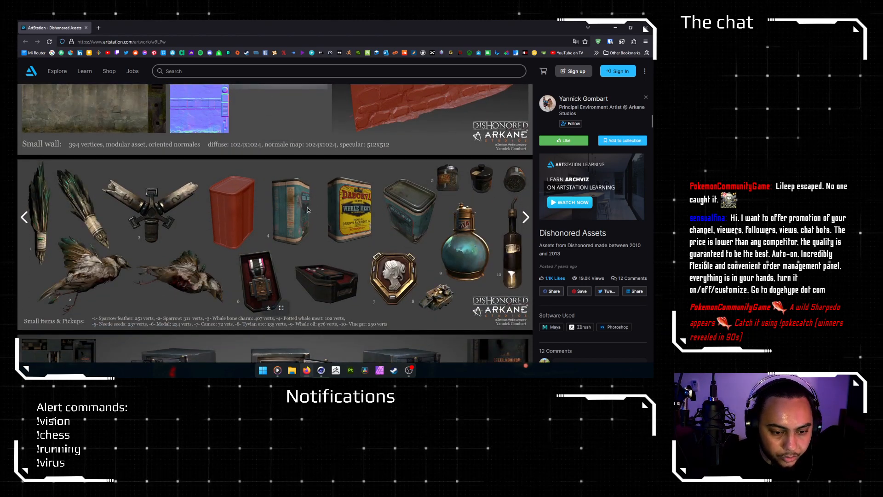
{"action": "scroll", "coordinate": [312, 215], "scroll_direction": "down", "scroll_amount": 12}
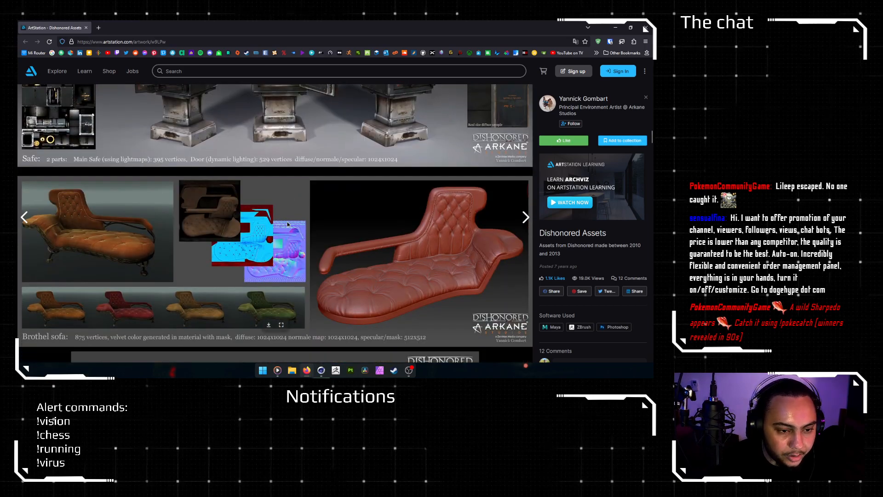
{"action": "scroll", "coordinate": [310, 201], "scroll_direction": "down", "scroll_amount": 6}
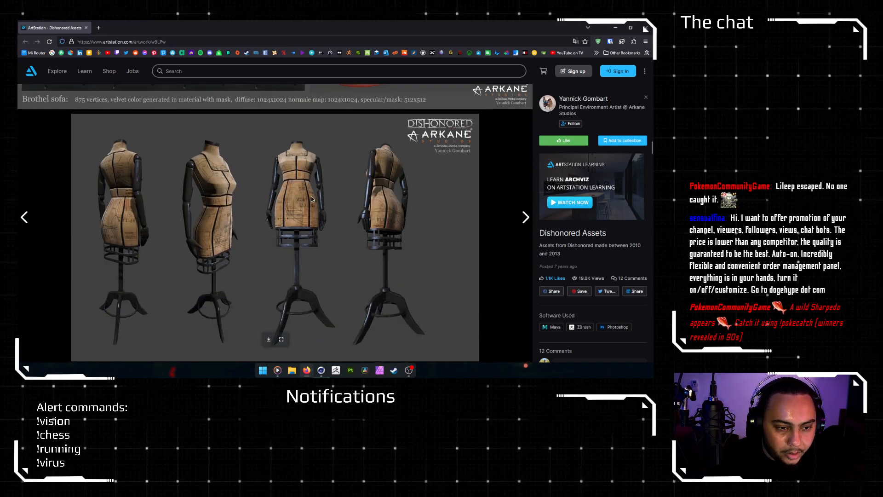
{"action": "scroll", "coordinate": [312, 198], "scroll_direction": "down", "scroll_amount": 7}
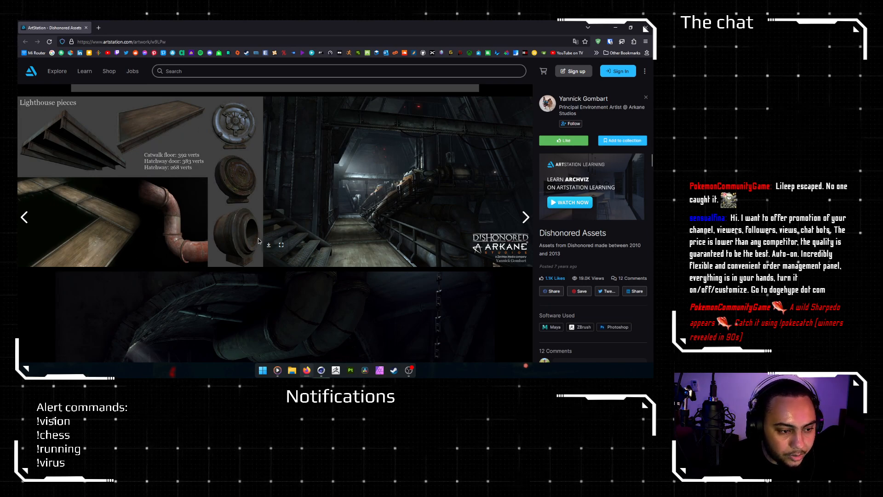
{"action": "scroll", "coordinate": [77, 252], "scroll_direction": "down", "scroll_amount": 1}
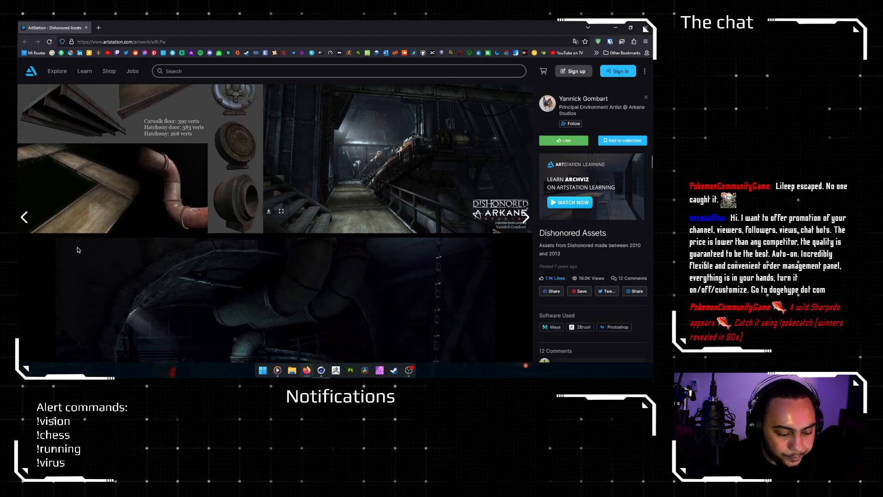
Step: View the lighthouse pieces image at full size to study the catwalk floor, close it and continue to the in-game catwalk floor image
{"action": "left_click", "coordinate": [282, 211]}
{"action": "scroll", "coordinate": [95, 303], "scroll_direction": "up", "scroll_amount": 7, "text": "ctrl"}
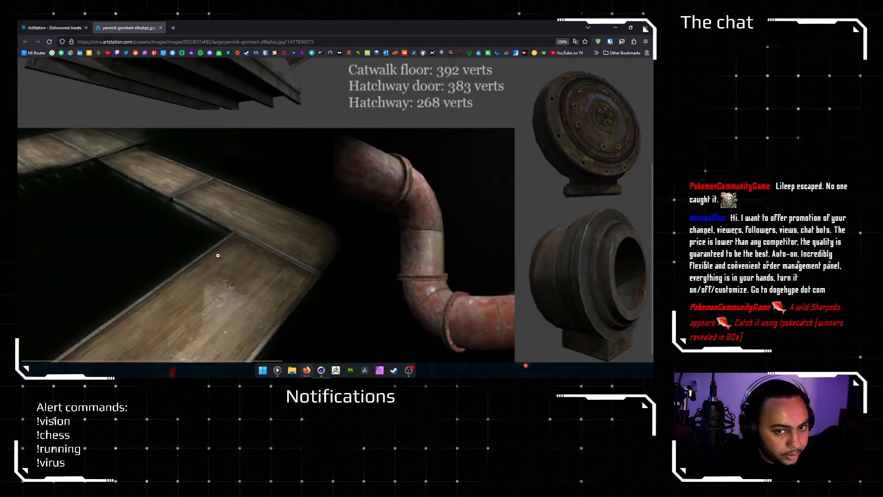
{"action": "scroll", "coordinate": [217, 256], "scroll_direction": "up", "scroll_amount": 3}
{"action": "scroll", "coordinate": [205, 166], "scroll_direction": "down", "scroll_amount": 3}
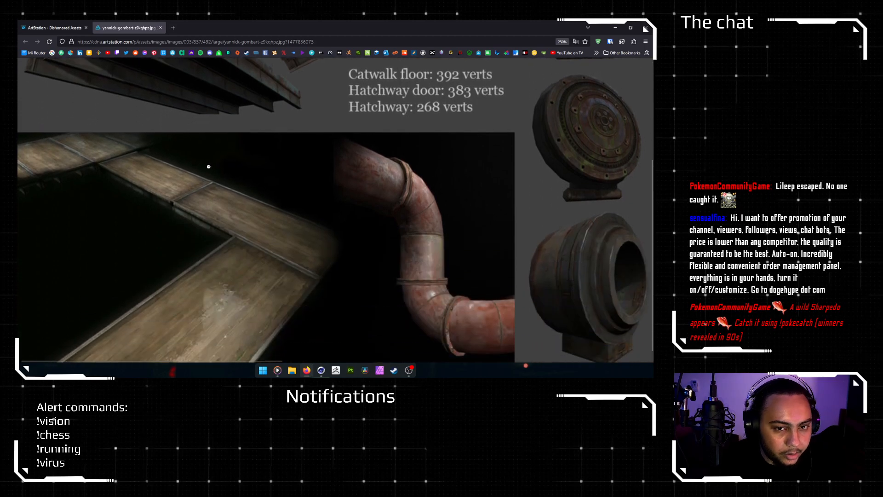
{"action": "scroll", "coordinate": [293, 239], "scroll_direction": "down", "scroll_amount": 6, "text": "ctrl"}
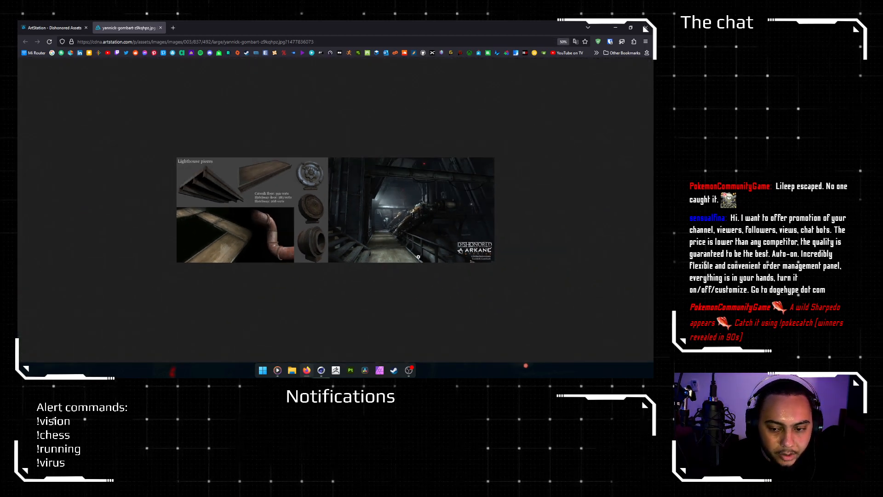
{"action": "scroll", "coordinate": [417, 256], "scroll_direction": "up", "scroll_amount": 3, "text": "ctrl"}
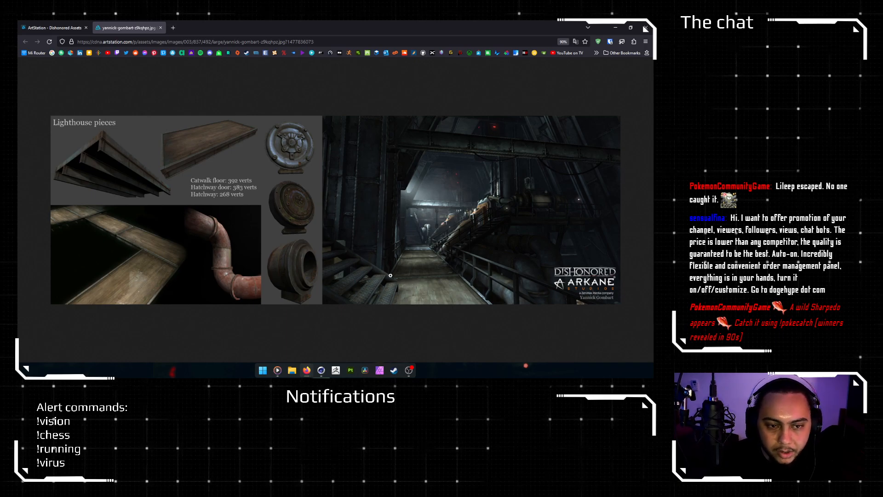
{"action": "left_click", "coordinate": [161, 28]}
{"action": "scroll", "coordinate": [357, 281], "scroll_direction": "down", "scroll_amount": 5}
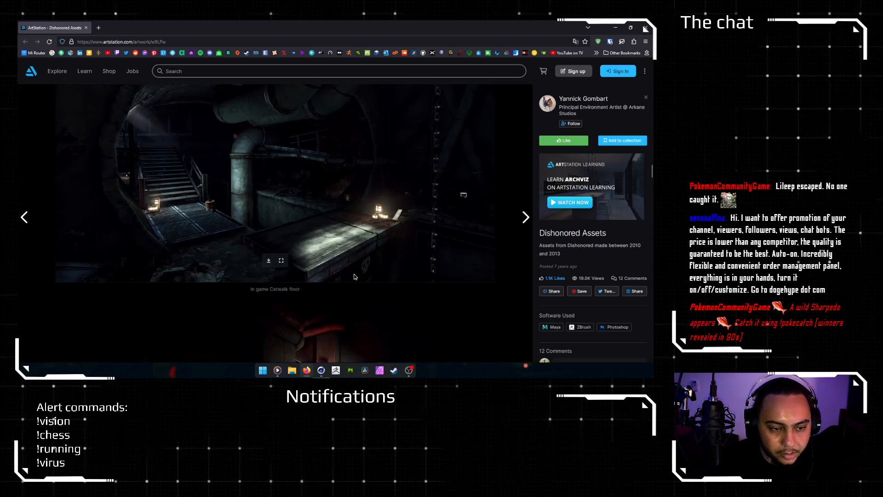
Step: Browse the tarps and crates, street assets and alarm bell images down to the Defense Tower, and close Firefox to return to Cinema 4D
{"action": "scroll", "coordinate": [344, 272], "scroll_direction": "down", "scroll_amount": 5}
{"action": "scroll", "coordinate": [335, 273], "scroll_direction": "down", "scroll_amount": 10}
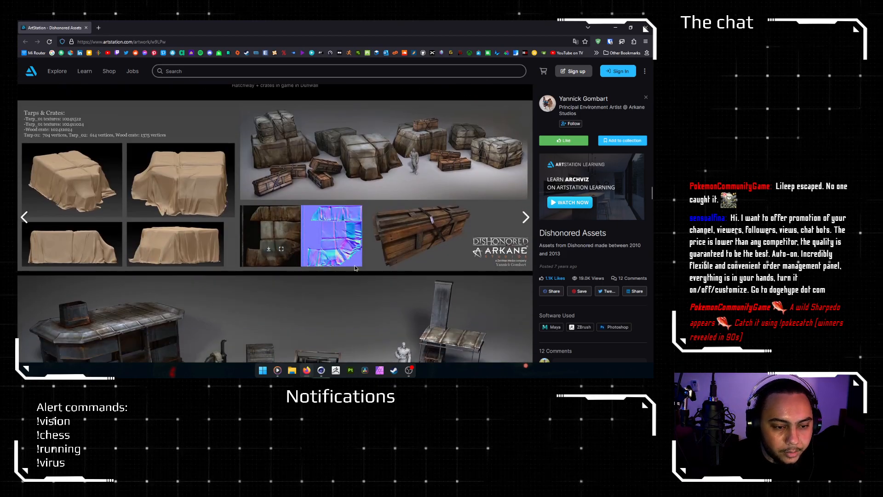
{"action": "scroll", "coordinate": [372, 261], "scroll_direction": "down", "scroll_amount": 10}
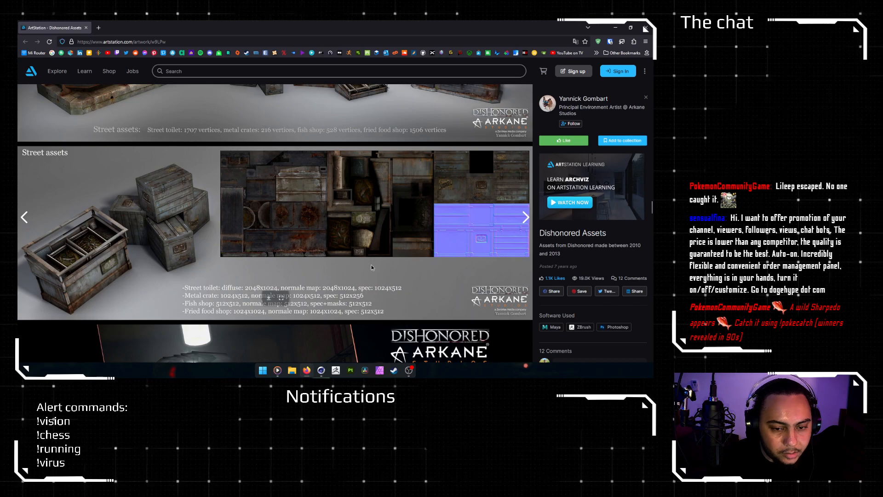
{"action": "scroll", "coordinate": [372, 271], "scroll_direction": "down", "scroll_amount": 5}
{"action": "scroll", "coordinate": [372, 270], "scroll_direction": "down", "scroll_amount": 5}
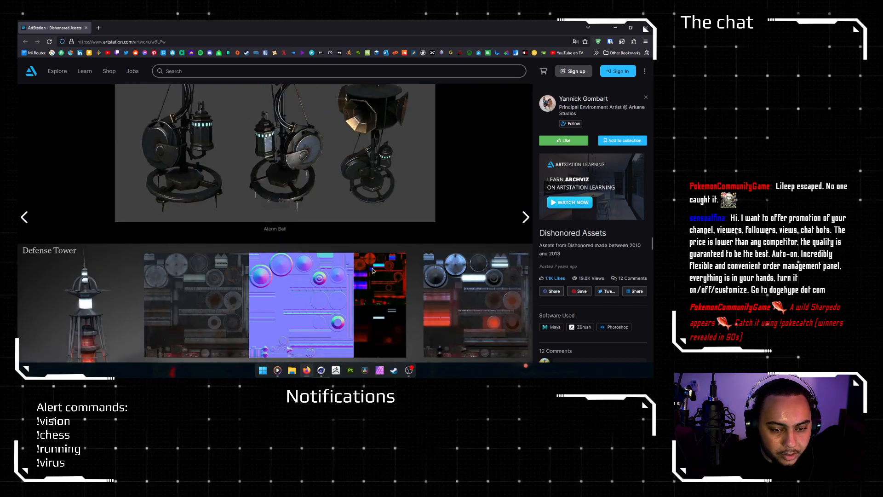
{"action": "left_click", "coordinate": [646, 27]}
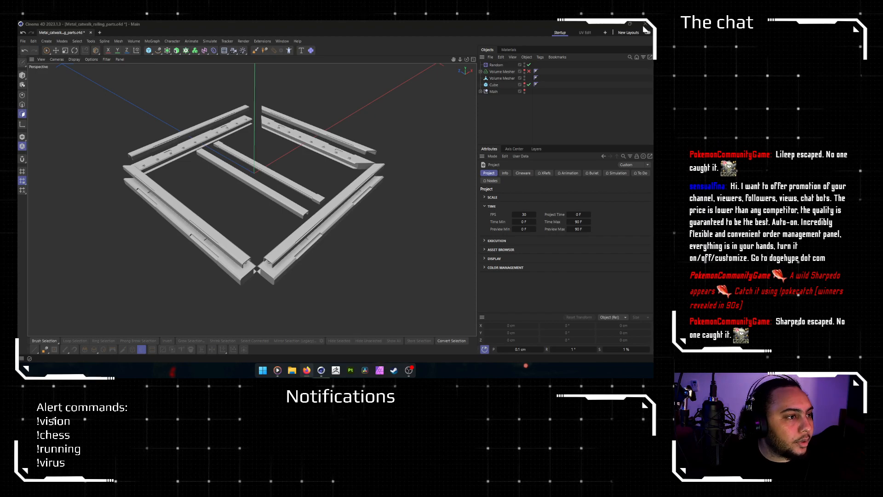
{"action": "key", "text": "alt+Tab"}
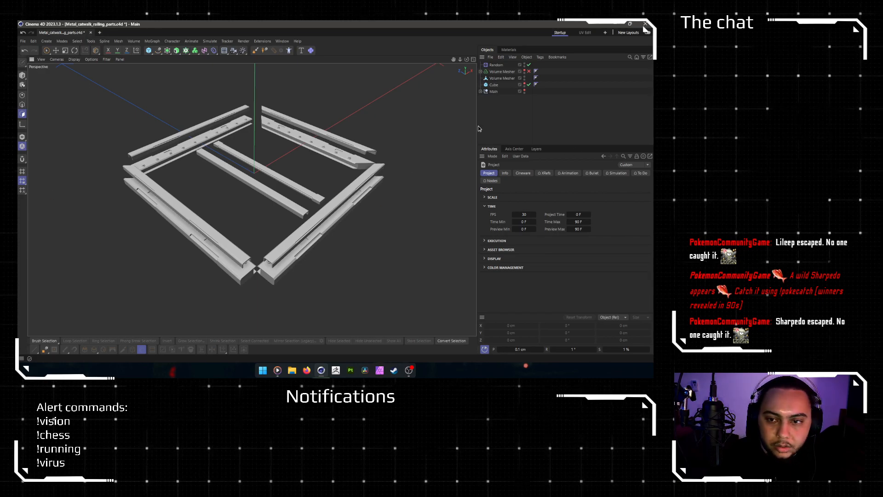
Step: Examine the overall layout of the metal catwalk frame from steep overhead and angled views
{"action": "scroll", "coordinate": [358, 186], "scroll_direction": "up", "scroll_amount": 3}
{"action": "left_click_drag", "start_coordinate": [317, 176], "coordinate": [289, 258], "text": "alt"}
{"action": "scroll", "coordinate": [252, 178], "scroll_direction": "down", "scroll_amount": 5}
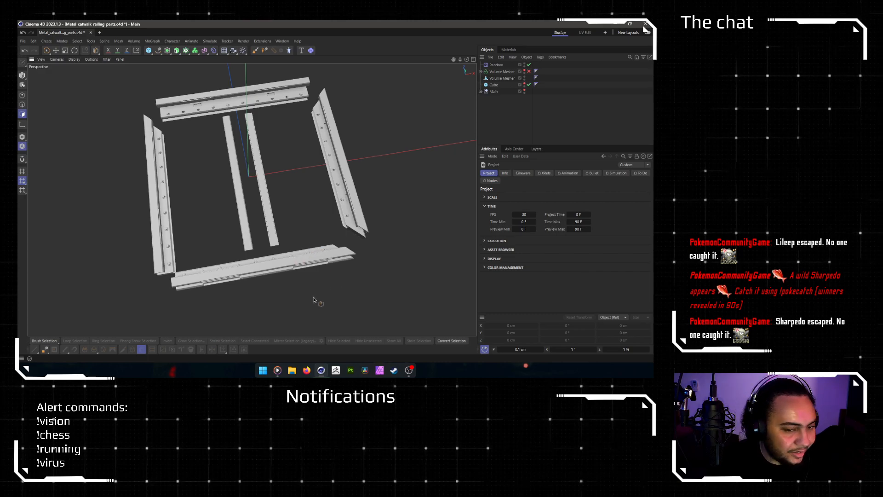
{"action": "left_click_drag", "start_coordinate": [257, 237], "coordinate": [313, 243], "text": "alt"}
{"action": "scroll", "coordinate": [208, 177], "scroll_direction": "up", "scroll_amount": 3}
{"action": "scroll", "coordinate": [208, 178], "scroll_direction": "down", "scroll_amount": 3}
{"action": "left_click_drag", "start_coordinate": [233, 239], "coordinate": [264, 218], "text": "alt"}
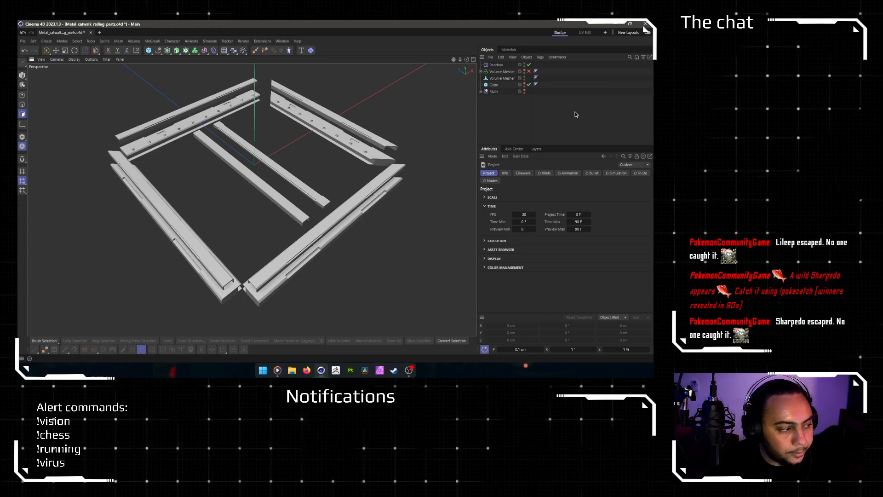
Step: Compare the four frame sides and the two centre beams from all around, at high and low angles
{"action": "right_click_drag", "start_coordinate": [311, 184], "coordinate": [395, 167], "text": "alt"}
{"action": "left_click_drag", "start_coordinate": [396, 167], "coordinate": [315, 197], "text": "alt"}
{"action": "right_click_drag", "start_coordinate": [314, 197], "coordinate": [272, 231], "text": "alt"}
{"action": "left_click_drag", "start_coordinate": [272, 233], "coordinate": [198, 187], "text": "alt"}
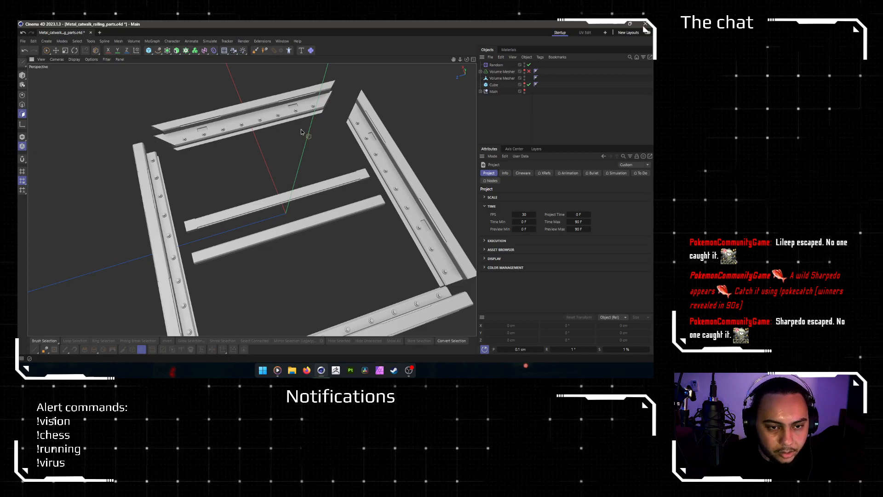
{"action": "left_click_drag", "start_coordinate": [304, 136], "coordinate": [343, 149], "text": "alt"}
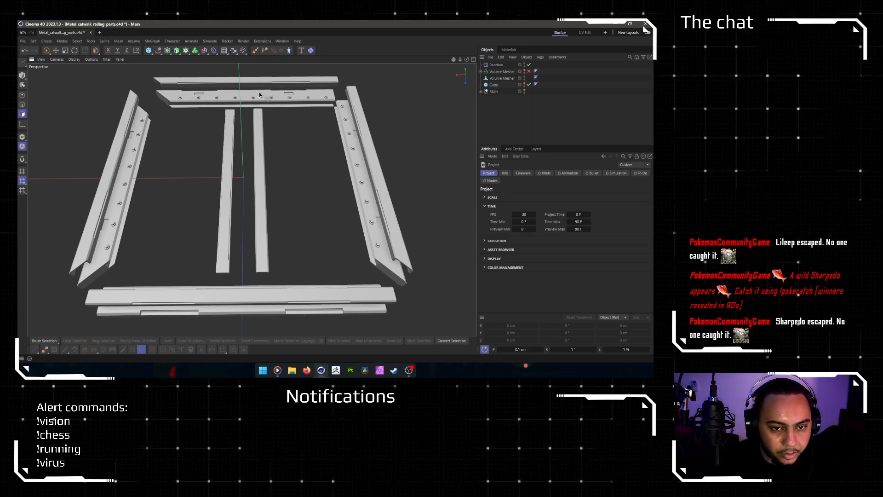
{"action": "left_click_drag", "start_coordinate": [259, 94], "coordinate": [184, 116], "text": "alt"}
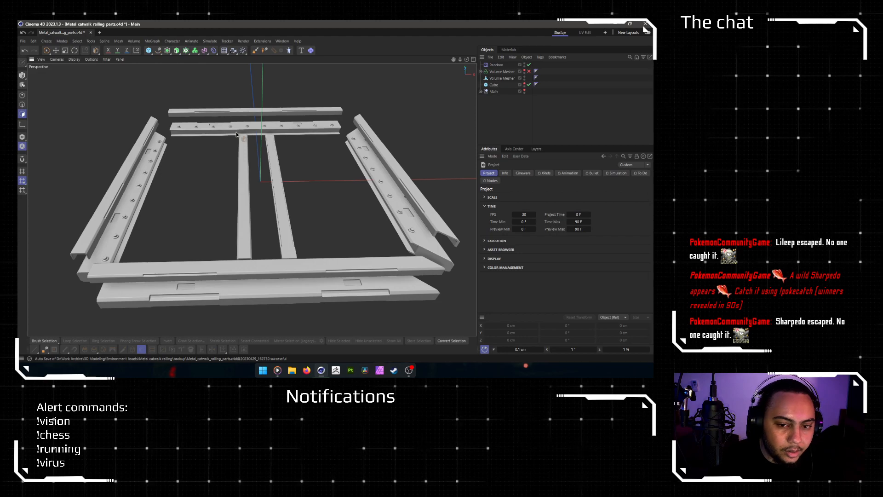
{"action": "mouse_move", "coordinate": [236, 134]}
{"action": "left_mouse_down", "text": "alt"}
{"action": "mouse_move", "coordinate": [239, 176]}
{"action": "mouse_move", "coordinate": [246, 109]}
{"action": "mouse_move", "coordinate": [233, 117]}
{"action": "left_mouse_up", "text": "alt"}
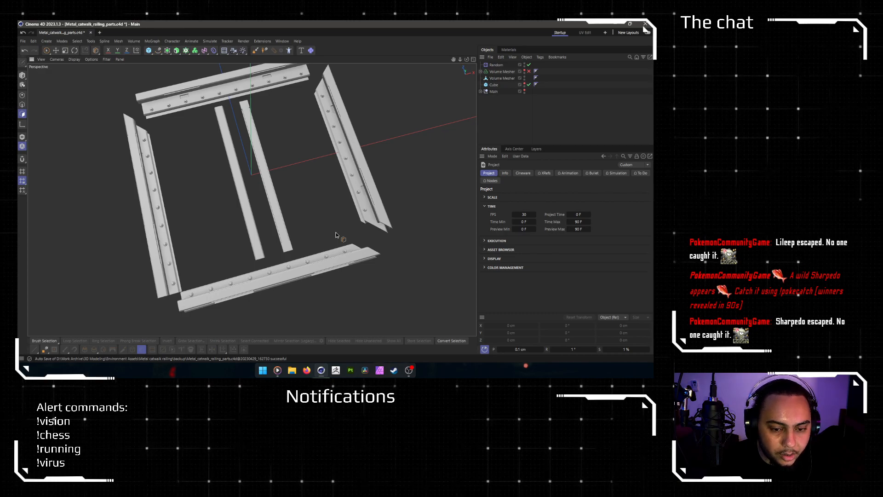
{"action": "left_click_drag", "start_coordinate": [230, 173], "coordinate": [179, 129], "text": "alt"}
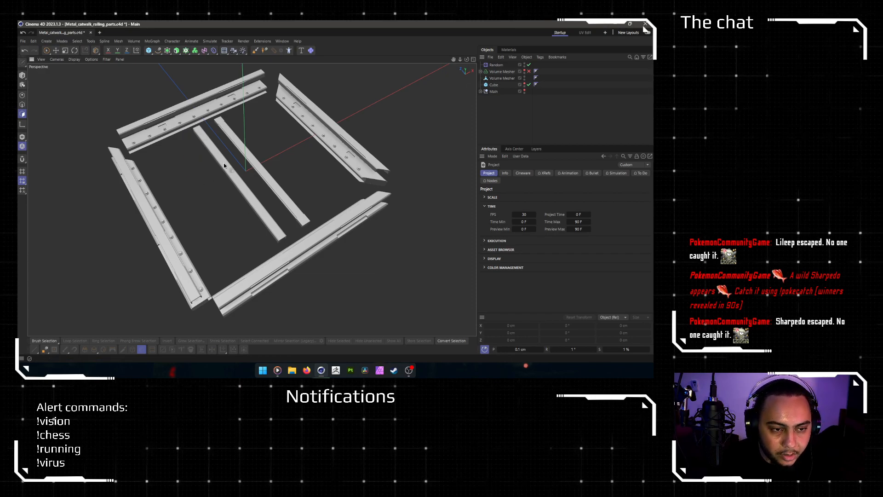
{"action": "left_click_drag", "start_coordinate": [273, 236], "coordinate": [205, 166], "text": "alt"}
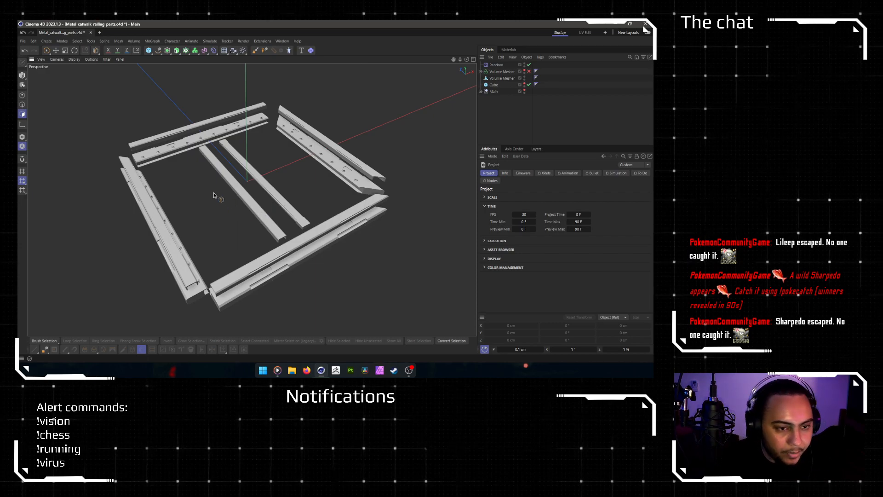
{"action": "left_click_drag", "start_coordinate": [220, 162], "coordinate": [221, 193], "text": "alt"}
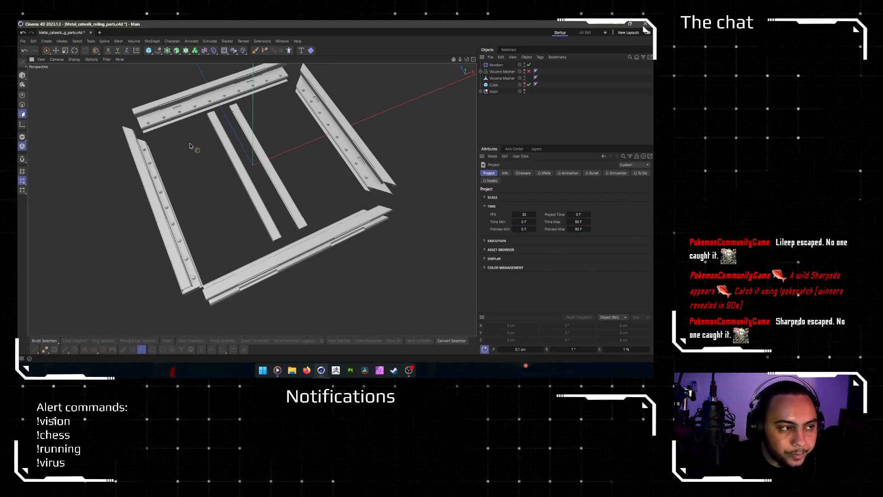
Step: Examine the bolts, beam profiles and mitred corner ends of the catwalk frame up close
{"action": "scroll", "coordinate": [179, 138], "scroll_direction": "up", "scroll_amount": 2}
{"action": "left_click_drag", "start_coordinate": [222, 136], "coordinate": [247, 211], "text": "alt"}
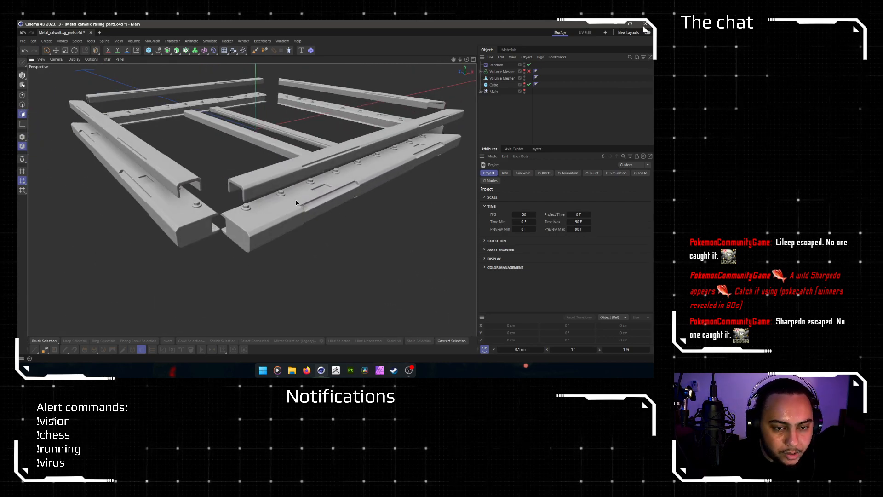
{"action": "left_click_drag", "start_coordinate": [404, 143], "coordinate": [356, 176], "text": "alt"}
{"action": "middle_click_drag", "start_coordinate": [305, 128], "coordinate": [336, 202], "text": "alt"}
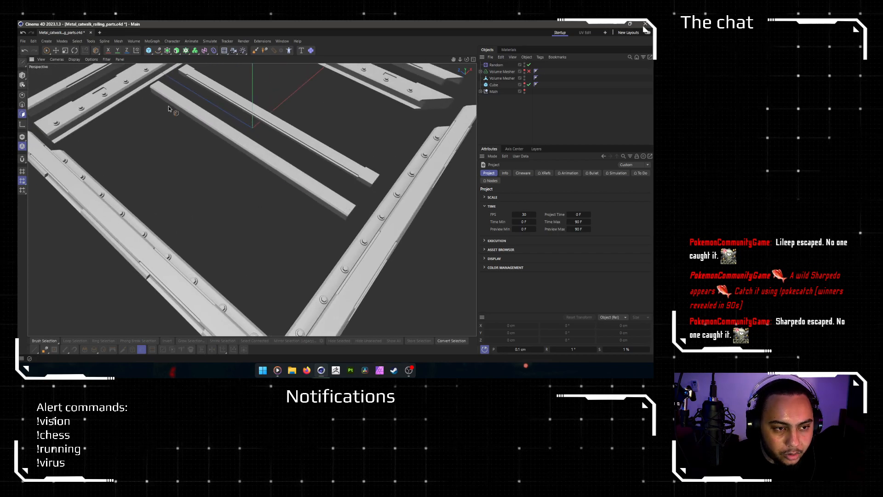
{"action": "scroll", "coordinate": [154, 230], "scroll_direction": "down", "scroll_amount": 4}
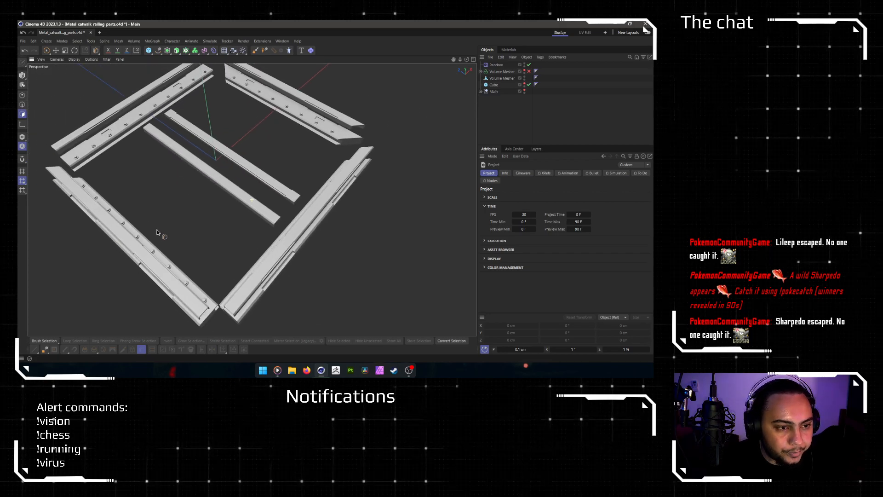
{"action": "middle_click_drag", "start_coordinate": [156, 230], "coordinate": [231, 238], "text": "alt"}
{"action": "scroll", "coordinate": [302, 277], "scroll_direction": "up", "scroll_amount": 4}
{"action": "left_click_drag", "start_coordinate": [309, 316], "coordinate": [368, 303], "text": "alt"}
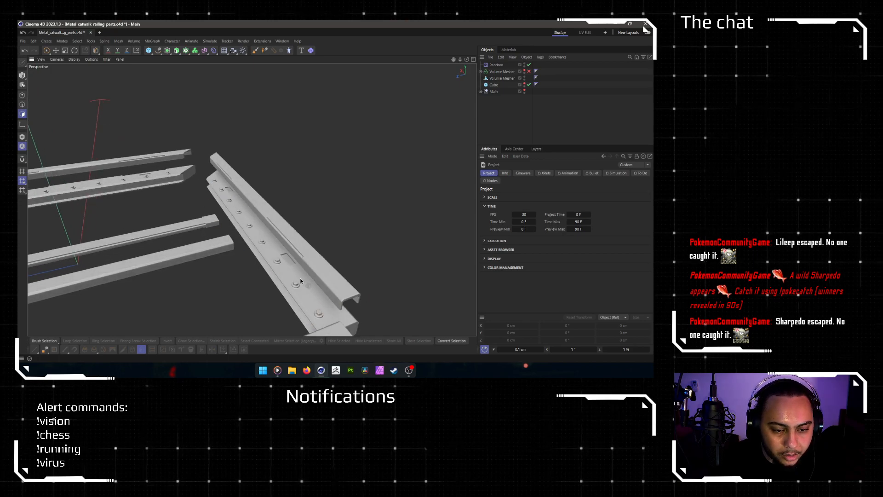
{"action": "left_click_drag", "start_coordinate": [186, 179], "coordinate": [224, 311], "text": "alt"}
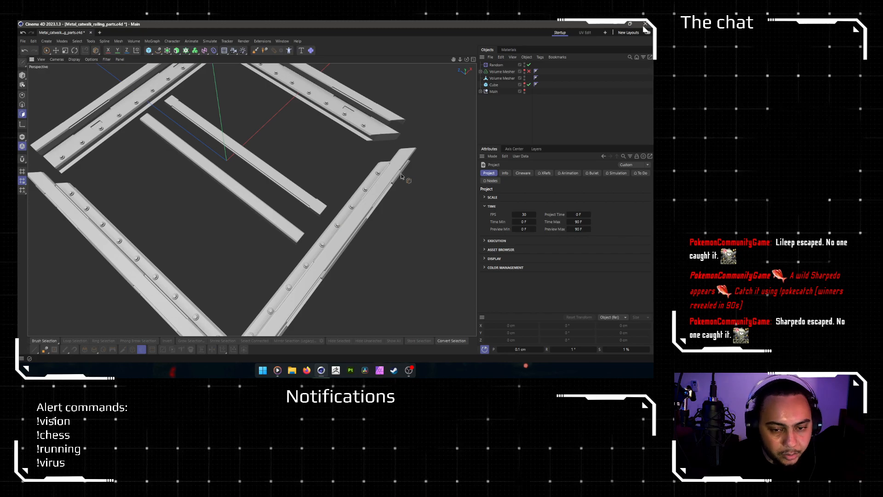
Step: Inspect the two centre cross beams and their ends within the surrounding frame
{"action": "scroll", "coordinate": [241, 194], "scroll_direction": "down", "scroll_amount": 5}
{"action": "middle_click_drag", "start_coordinate": [240, 193], "coordinate": [234, 218], "text": "alt"}
{"action": "scroll", "coordinate": [233, 219], "scroll_direction": "up", "scroll_amount": 4}
{"action": "left_click_drag", "start_coordinate": [239, 222], "coordinate": [222, 215], "text": "alt"}
{"action": "scroll", "coordinate": [166, 223], "scroll_direction": "up", "scroll_amount": 3}
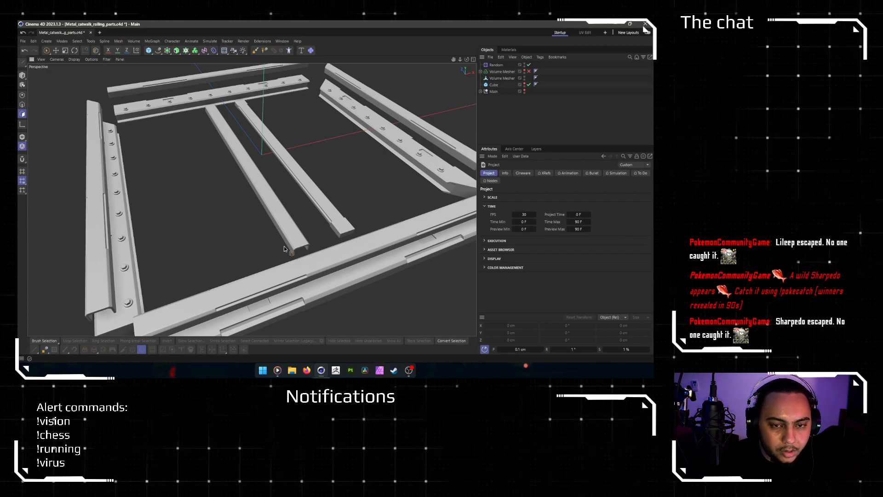
{"action": "left_click_drag", "start_coordinate": [311, 228], "coordinate": [321, 231], "text": "alt"}
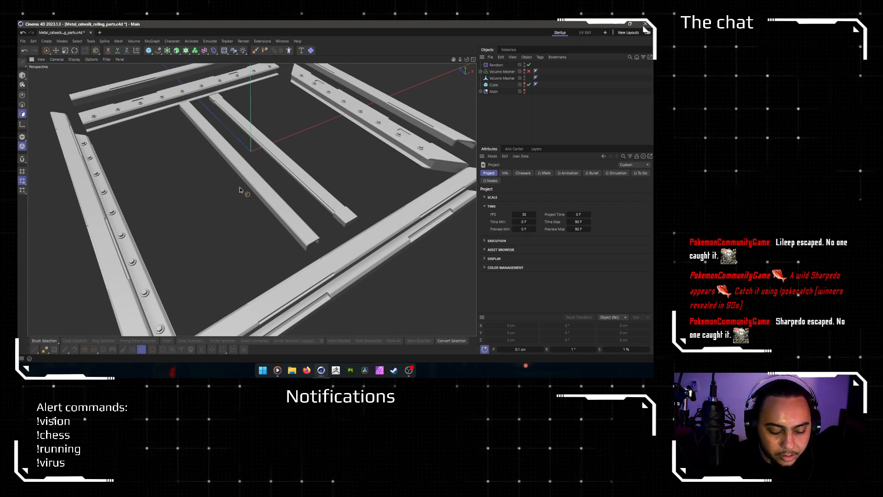
Step: Delete the Volume Mesher polygon object that holds the baked catwalk frame mesh
{"action": "left_click_drag", "start_coordinate": [215, 236], "coordinate": [331, 202], "text": "alt"}
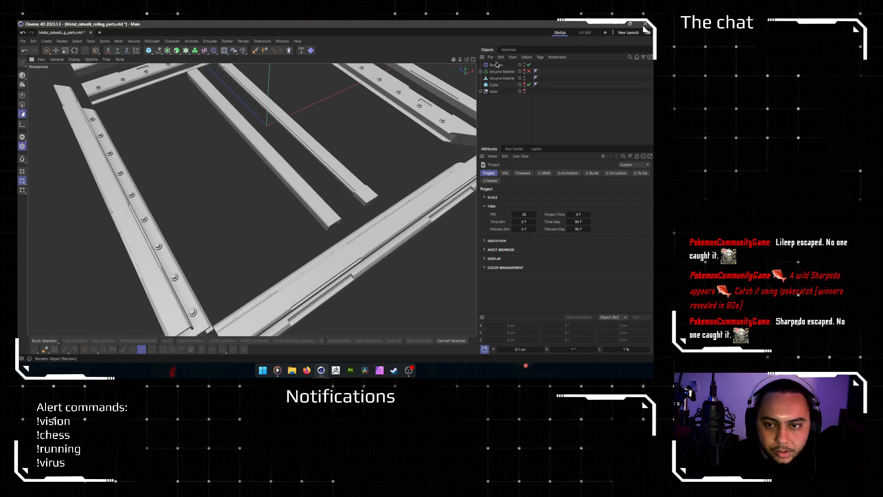
{"action": "left_click", "coordinate": [501, 78]}
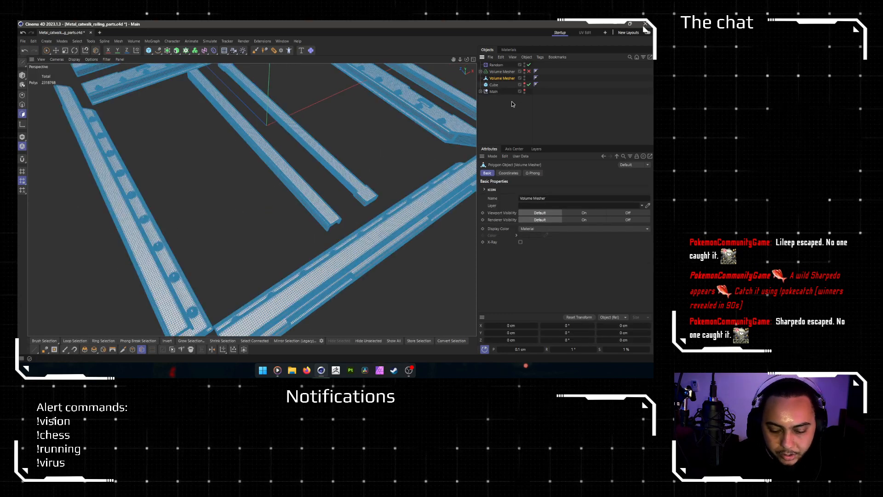
{"action": "key", "text": "Delete"}
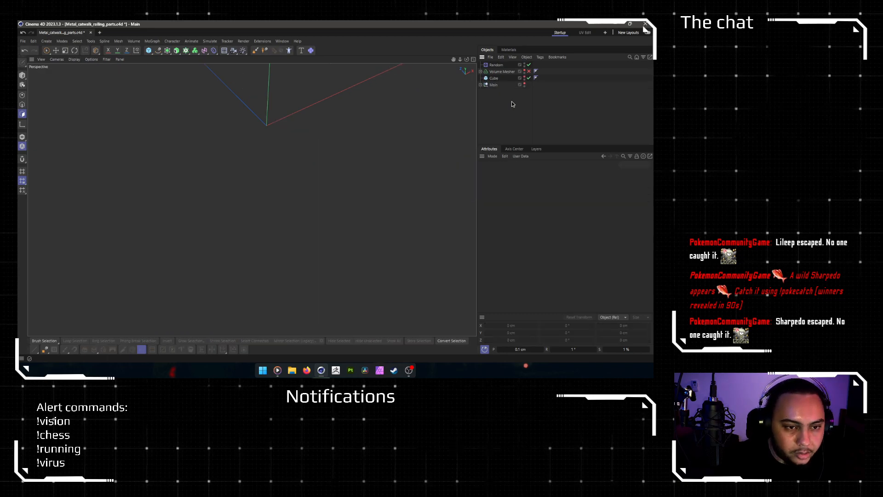
Step: Unhide the Cube slab to check it, and delete it along with the top-level Main group
{"action": "left_click", "coordinate": [498, 81]}
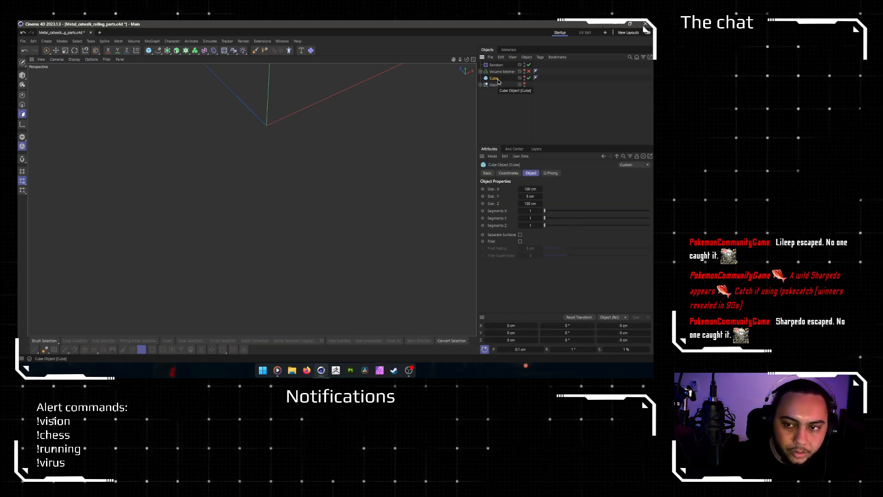
{"action": "left_click", "coordinate": [524, 78], "text": "alt"}
{"action": "middle_click_drag", "start_coordinate": [317, 132], "coordinate": [322, 190], "text": "alt"}
{"action": "scroll", "coordinate": [310, 226], "scroll_direction": "up", "scroll_amount": 3}
{"action": "left_click_drag", "start_coordinate": [312, 240], "coordinate": [308, 231], "text": "alt"}
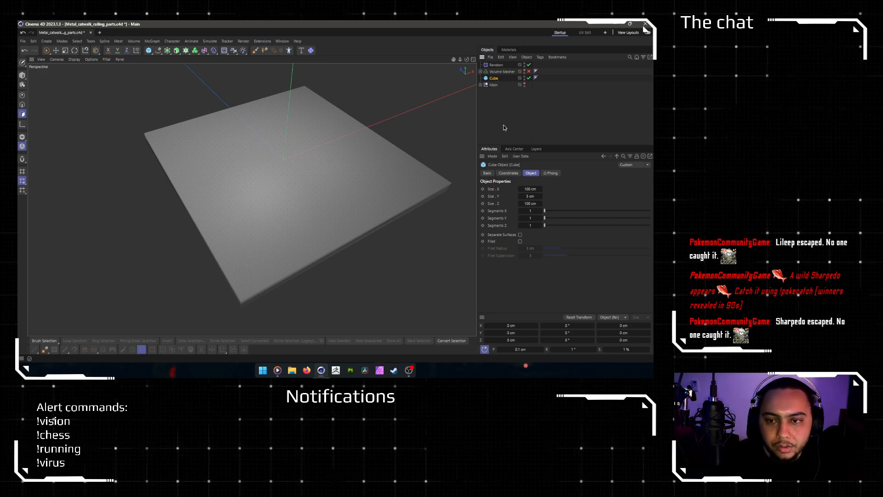
{"action": "key", "text": "Delete"}
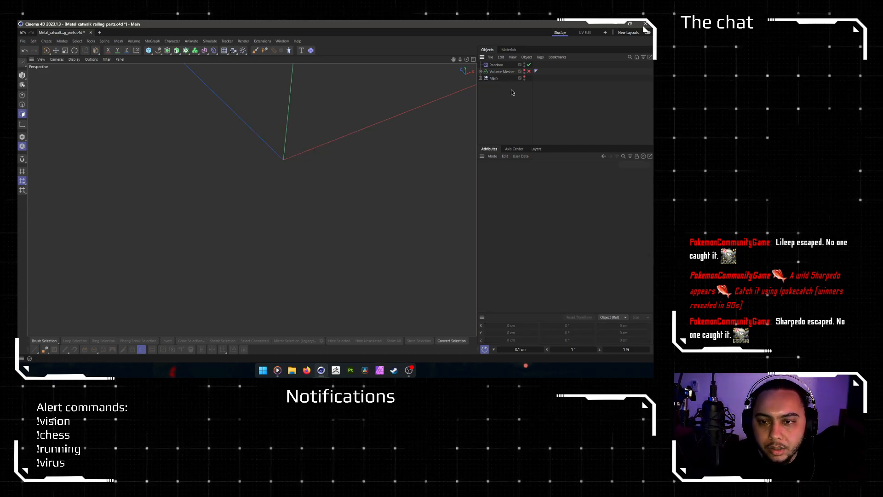
{"action": "left_click", "coordinate": [492, 80]}
{"action": "key", "text": "Delete"}
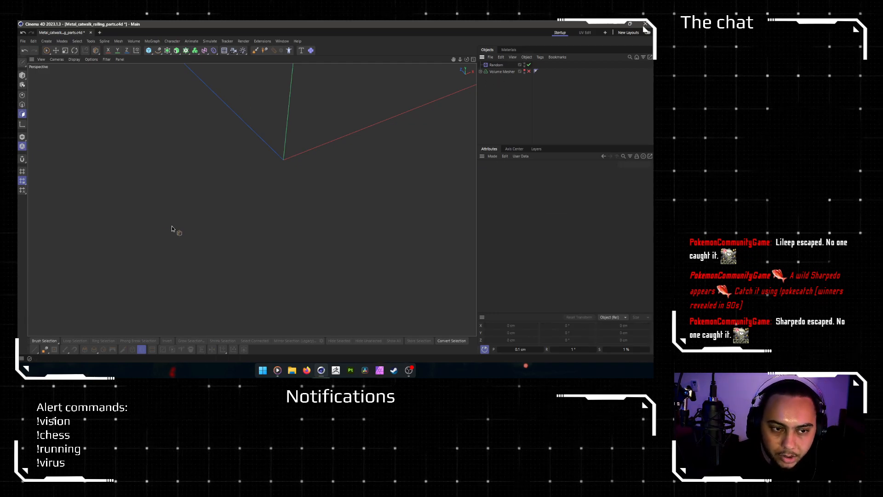
Step: Expand the remaining Volume Mesher hierarchy and unhide it with the mesher disabled to inspect its source parts
{"action": "left_click", "coordinate": [529, 72]}
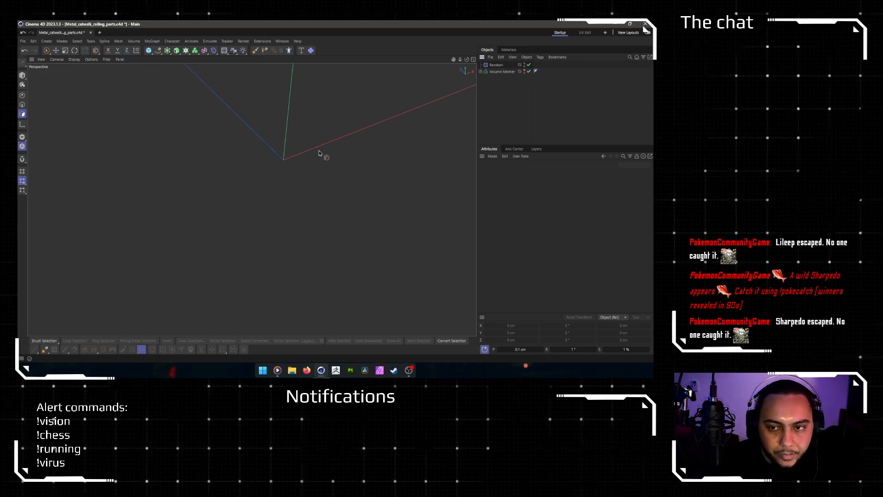
{"action": "left_click", "coordinate": [480, 72]}
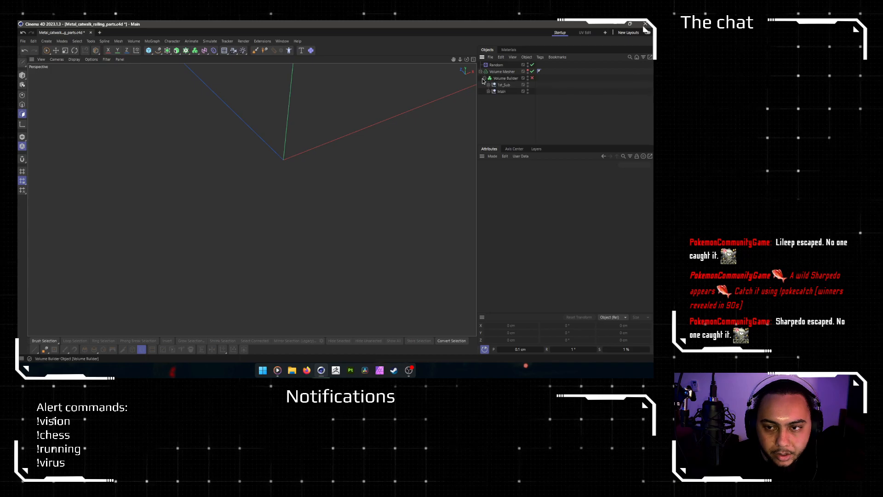
{"action": "left_click", "coordinate": [532, 71]}
{"action": "left_click_drag", "start_coordinate": [332, 177], "coordinate": [276, 170], "text": "alt"}
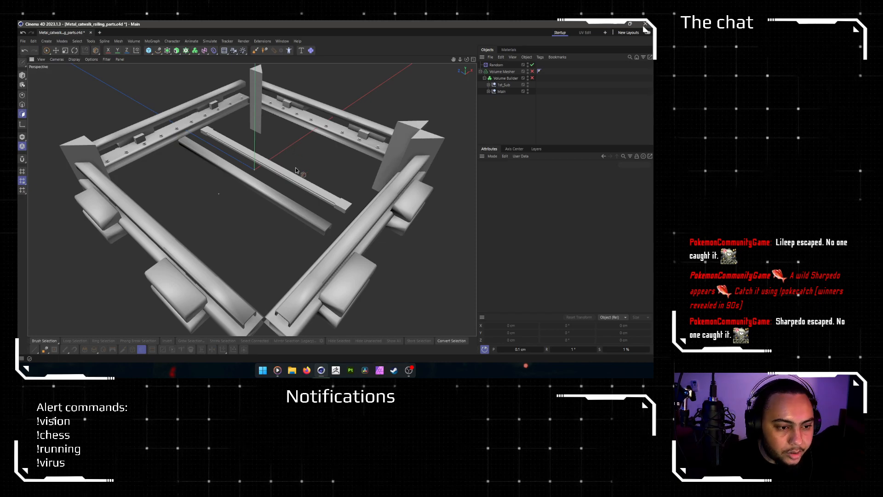
{"action": "middle_click_drag", "start_coordinate": [301, 169], "coordinate": [287, 130], "text": "alt"}
{"action": "left_click_drag", "start_coordinate": [255, 141], "coordinate": [301, 221], "text": "alt"}
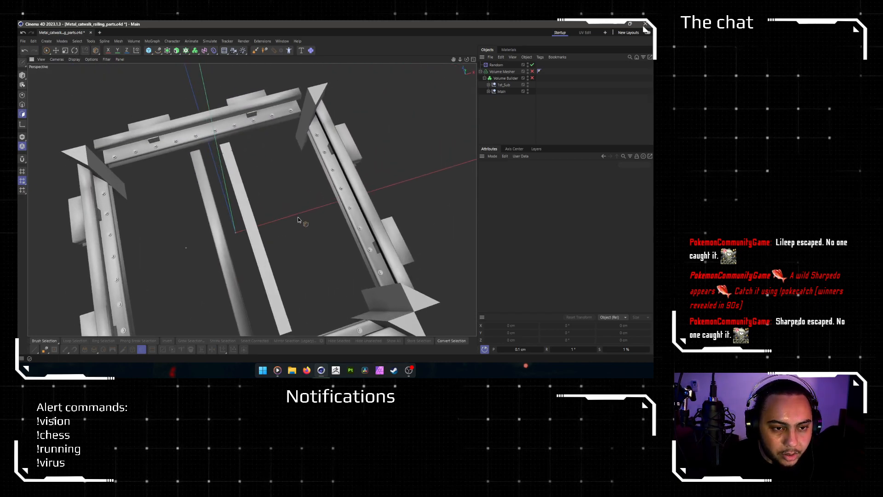
Step: Expand the Main group inside the Volume Builder and disable Symmetry.1 to check which frame parts it mirrors
{"action": "left_click", "coordinate": [489, 91]}
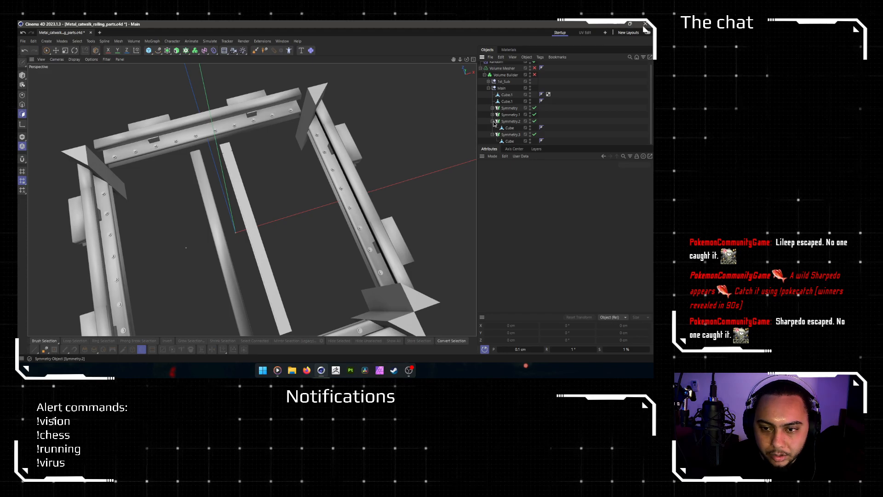
{"action": "left_click", "coordinate": [492, 121]}
{"action": "left_click", "coordinate": [492, 131]}
{"action": "left_click", "coordinate": [534, 125]}
{"action": "left_click", "coordinate": [533, 125]}
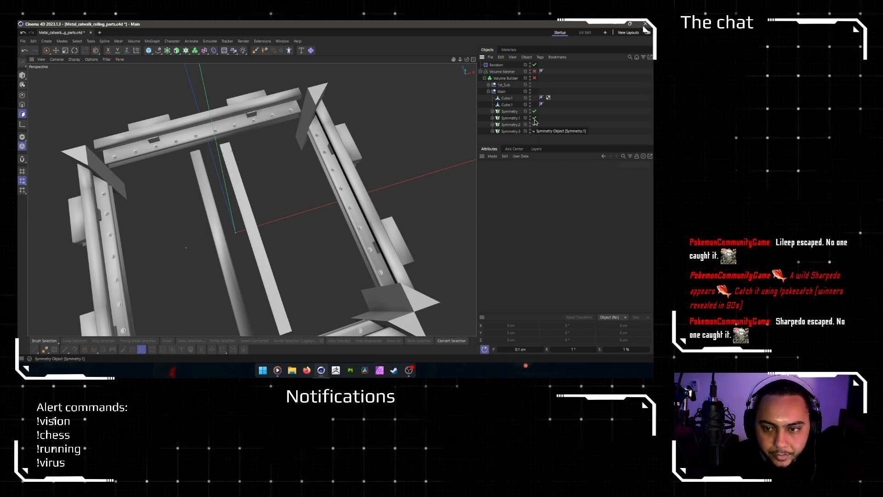
{"action": "left_click", "coordinate": [534, 118]}
{"action": "left_click_drag", "start_coordinate": [225, 213], "coordinate": [277, 144], "text": "alt"}
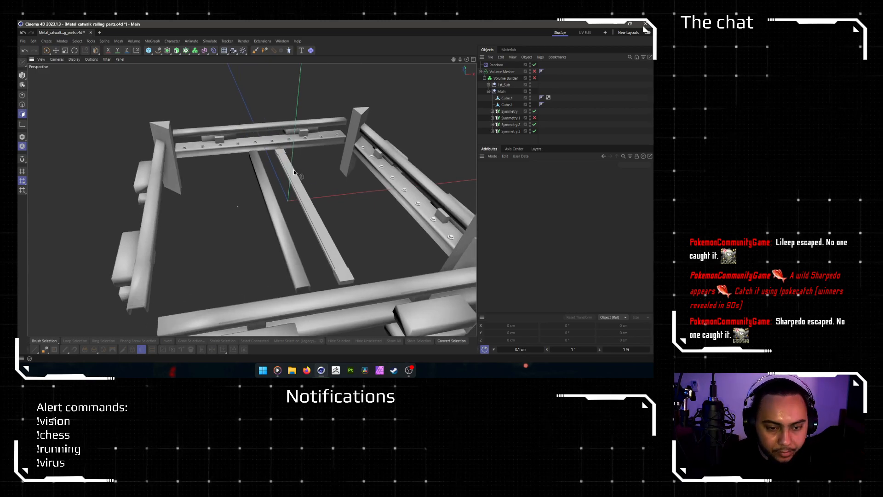
Step: Re-enable Symmetry.1 and move its bolt Cloner out of the hierarchy to sit directly under the Main group
{"action": "left_click", "coordinate": [534, 119]}
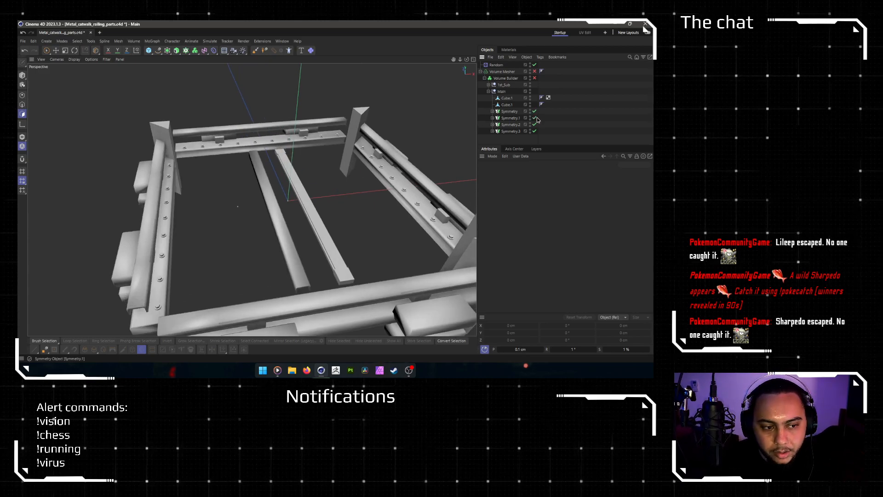
{"action": "left_click", "coordinate": [493, 118]}
{"action": "left_click", "coordinate": [514, 121]}
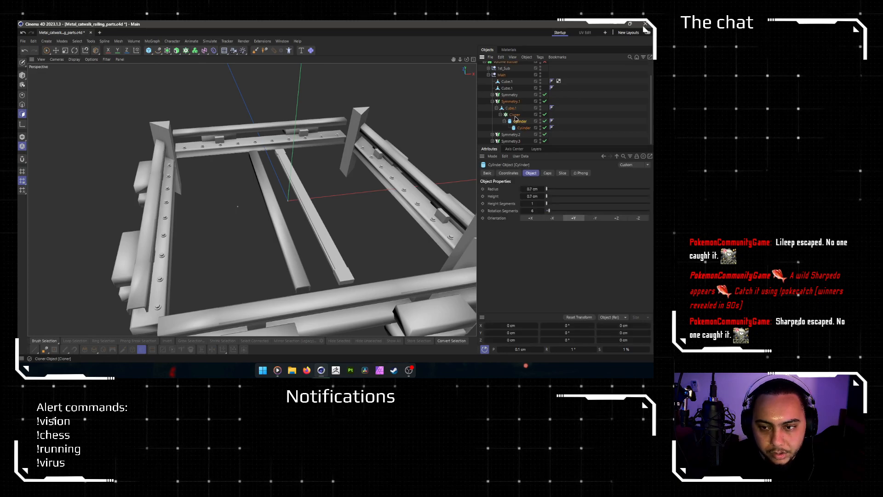
{"action": "left_click", "coordinate": [516, 116]}
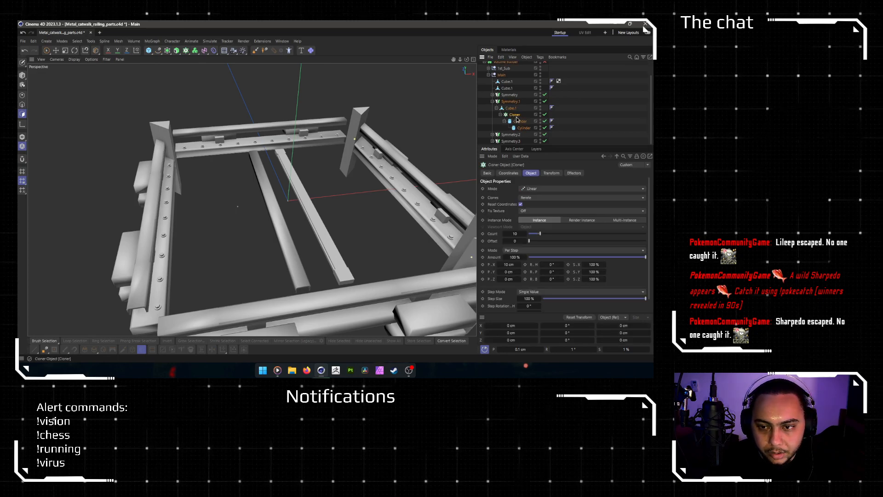
{"action": "left_click_drag", "start_coordinate": [515, 115], "coordinate": [506, 80]}
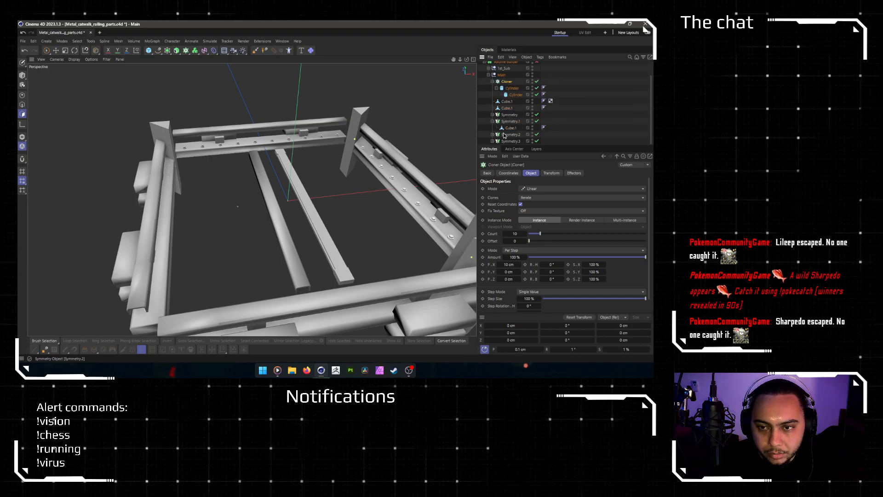
Step: Delete the remaining bolt Cloner nested inside the Symmetry object and collapse the expanded hierarchies
{"action": "left_click", "coordinate": [493, 122]}
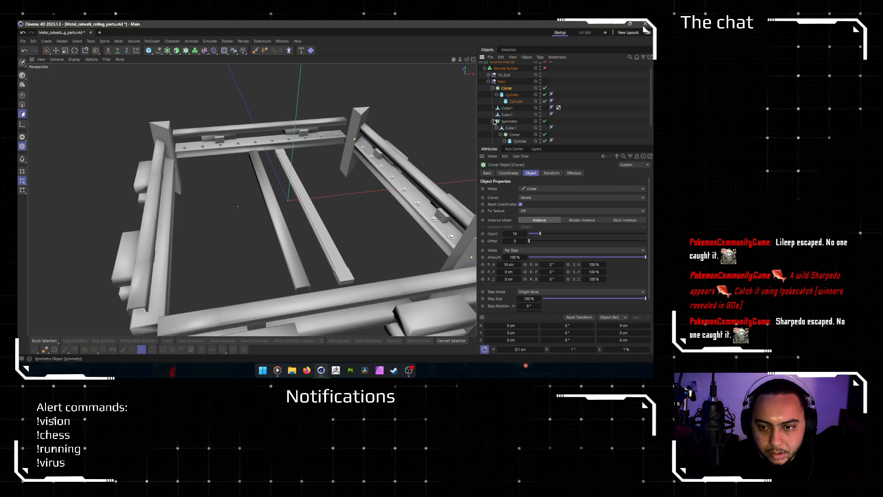
{"action": "left_click", "coordinate": [493, 121]}
{"action": "scroll", "coordinate": [501, 133], "scroll_direction": "down", "scroll_amount": 2}
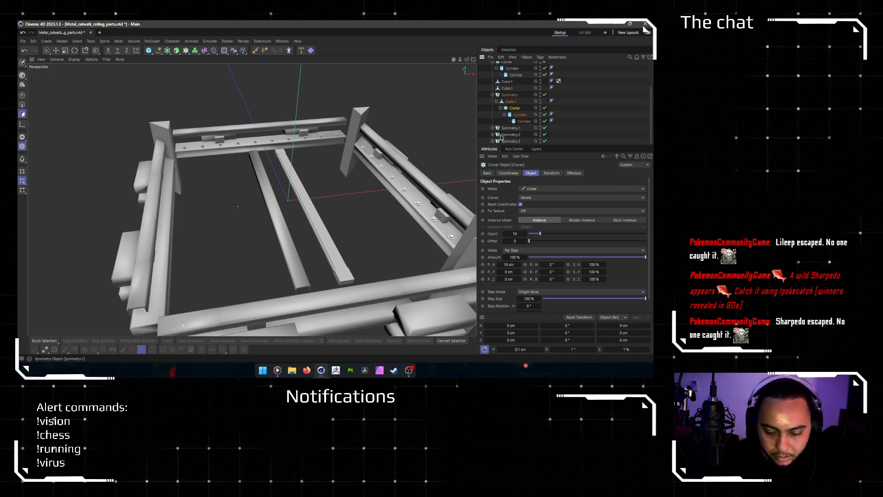
{"action": "key", "text": "Delete"}
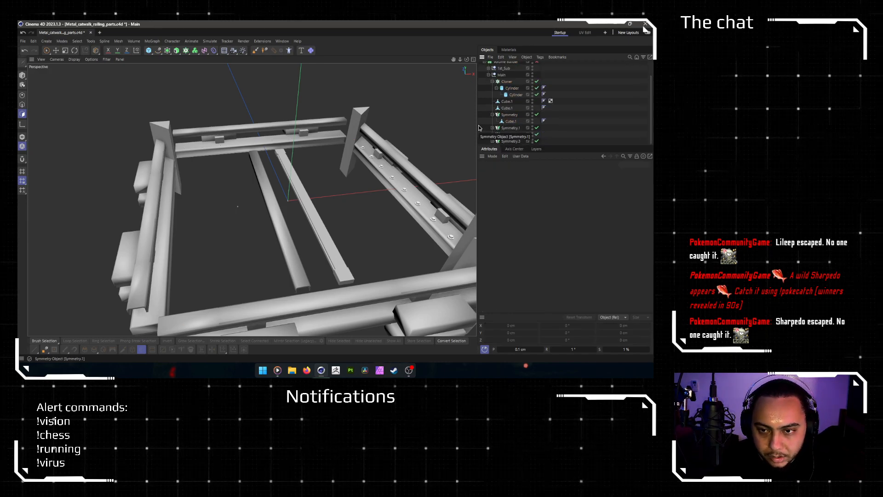
{"action": "left_click", "coordinate": [493, 114]}
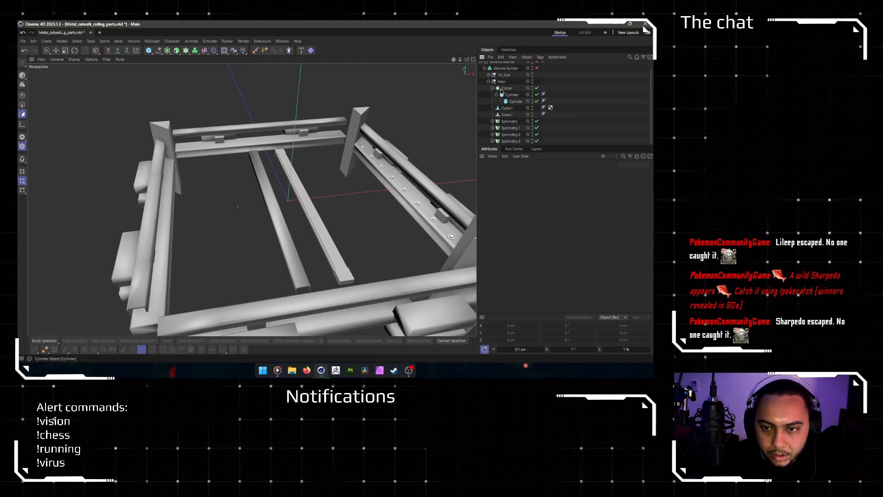
{"action": "left_click", "coordinate": [493, 88]}
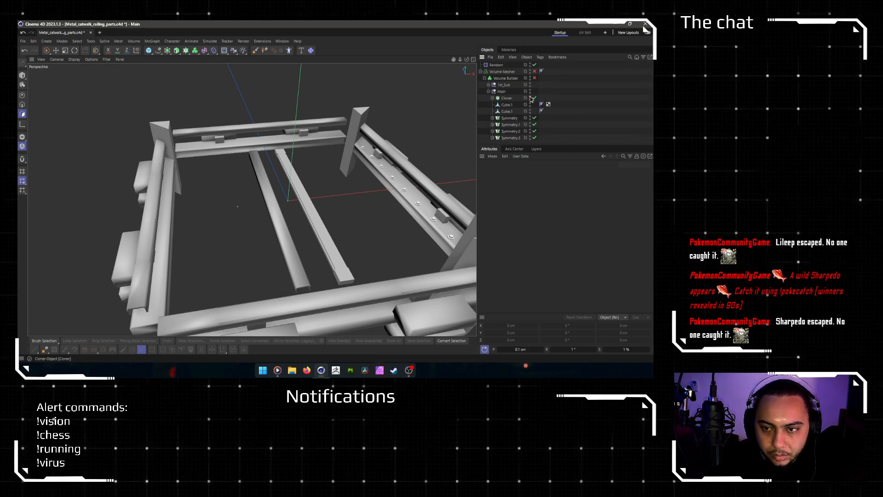
Step: In Model mode, move the bolt Cloner off the side rail into the open floor area at X 61.8 cm
{"action": "left_click_drag", "start_coordinate": [405, 186], "coordinate": [331, 184], "text": "alt"}
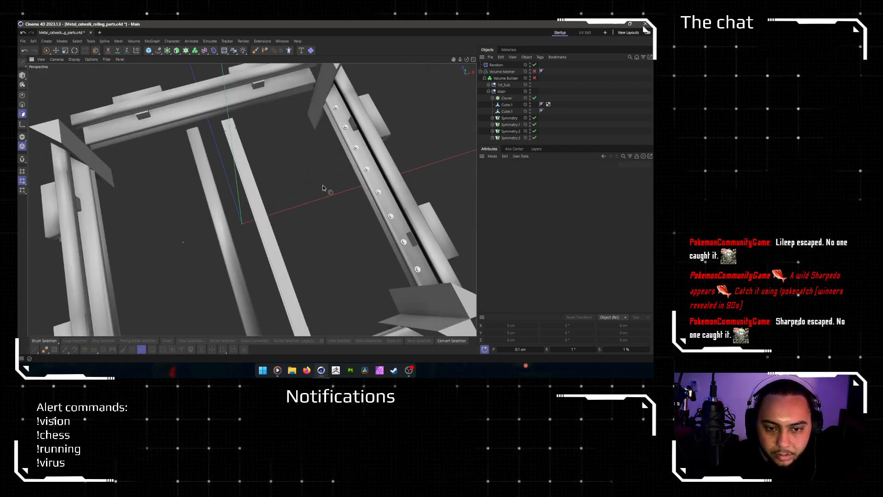
{"action": "scroll", "coordinate": [322, 186], "scroll_direction": "down", "scroll_amount": 2}
{"action": "left_click", "coordinate": [22, 75]}
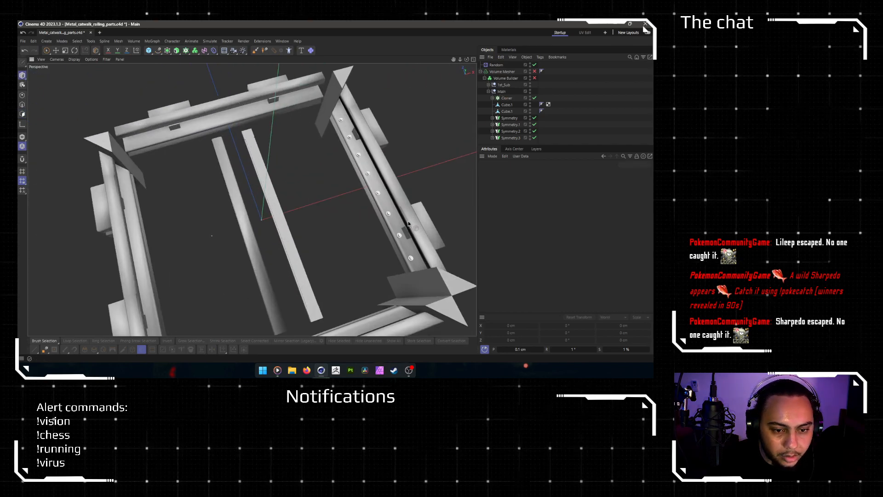
{"action": "middle_click_drag", "start_coordinate": [364, 248], "coordinate": [346, 194], "text": "alt"}
{"action": "key", "text": "e"}
{"action": "left_click_drag", "start_coordinate": [346, 194], "coordinate": [298, 175], "text": "alt"}
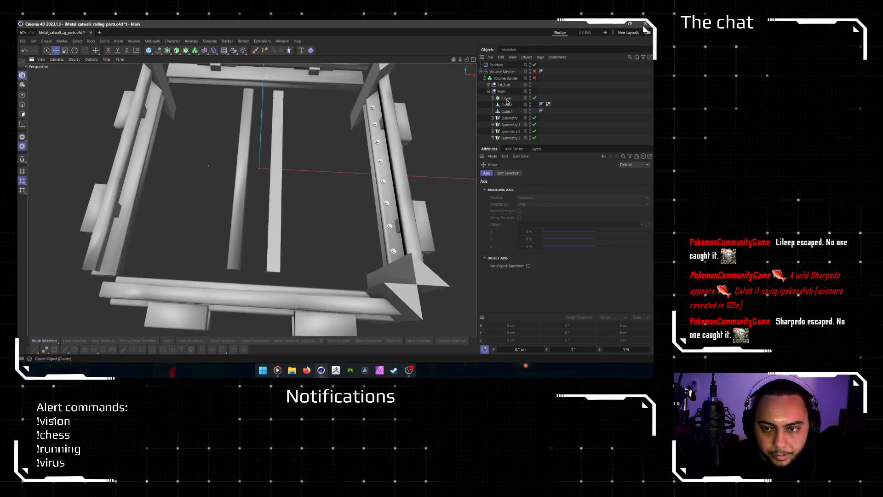
{"action": "left_click", "coordinate": [506, 99]}
{"action": "left_click_drag", "start_coordinate": [324, 214], "coordinate": [283, 221], "text": "alt"}
{"action": "left_click_drag", "start_coordinate": [308, 274], "coordinate": [335, 254]}
{"action": "scroll", "coordinate": [322, 272], "scroll_direction": "up", "scroll_amount": 4}
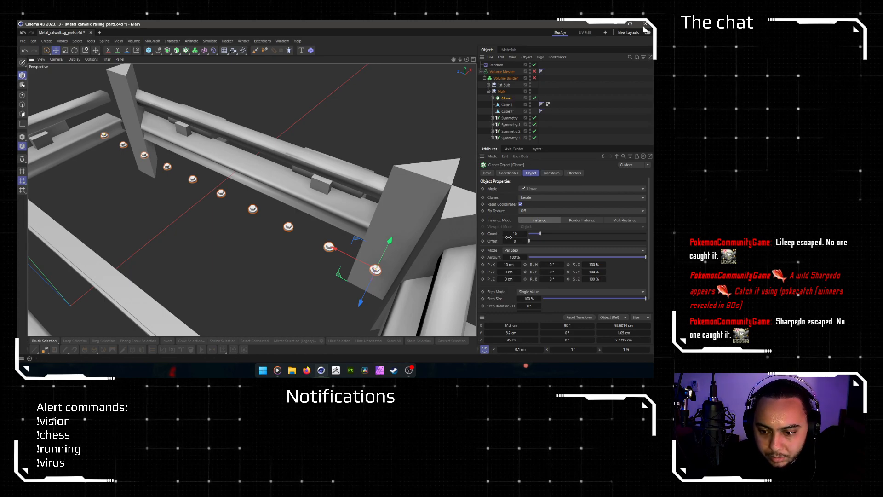
Step: Set the bolt Cloner's count to 3 and inspect the bolts up close
{"action": "left_click_drag", "start_coordinate": [506, 236], "coordinate": [504, 234]}
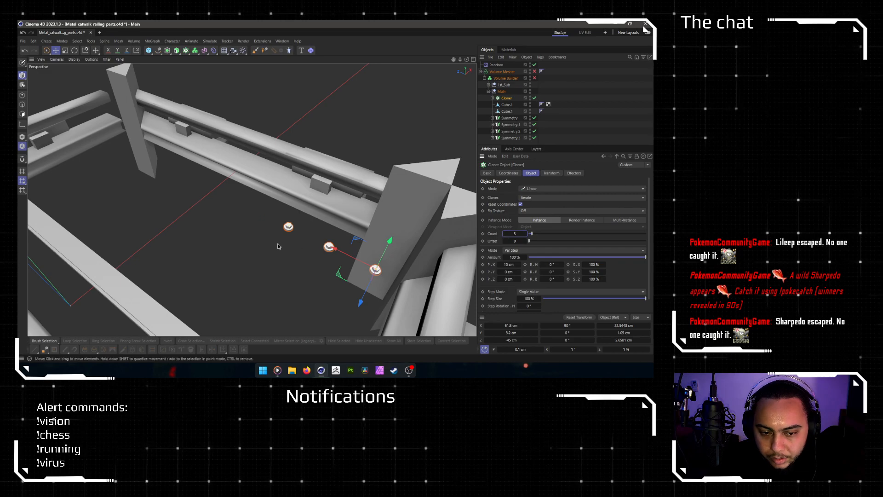
{"action": "scroll", "coordinate": [307, 214], "scroll_direction": "up", "scroll_amount": 3}
{"action": "scroll", "coordinate": [307, 215], "scroll_direction": "up", "scroll_amount": 4}
{"action": "left_click_drag", "start_coordinate": [308, 215], "coordinate": [256, 199], "text": "alt"}
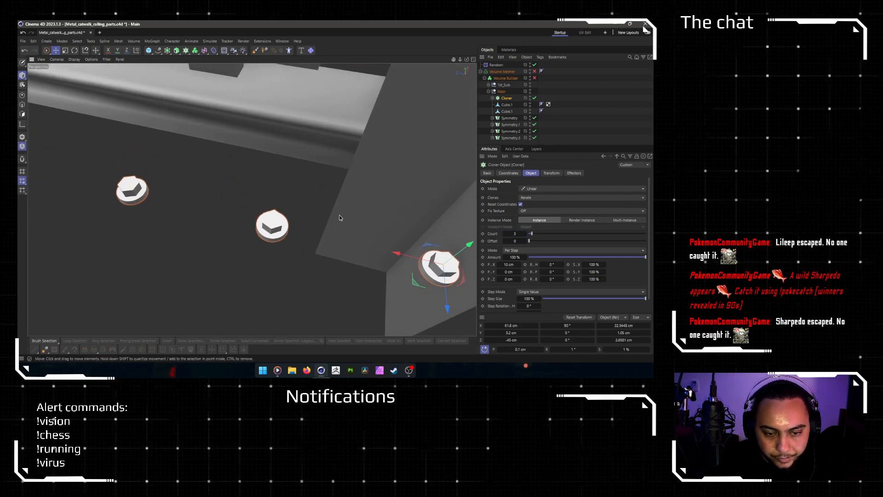
{"action": "left_click_drag", "start_coordinate": [345, 221], "coordinate": [284, 200], "text": "alt"}
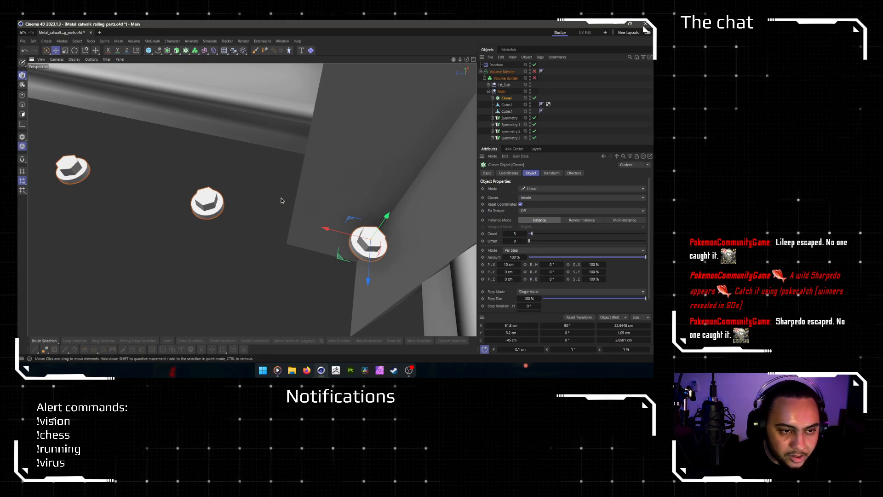
Step: Duplicate the narrow Cube.1 floor plank sideways into three parallel planks, with the outermost copy at X 52 cm
{"action": "scroll", "coordinate": [270, 192], "scroll_direction": "down", "scroll_amount": 8}
{"action": "left_click_drag", "start_coordinate": [252, 199], "coordinate": [241, 239], "text": "alt"}
{"action": "scroll", "coordinate": [227, 170], "scroll_direction": "up", "scroll_amount": 5}
{"action": "left_click", "coordinate": [302, 257]}
{"action": "scroll", "coordinate": [285, 182], "scroll_direction": "down", "scroll_amount": 5}
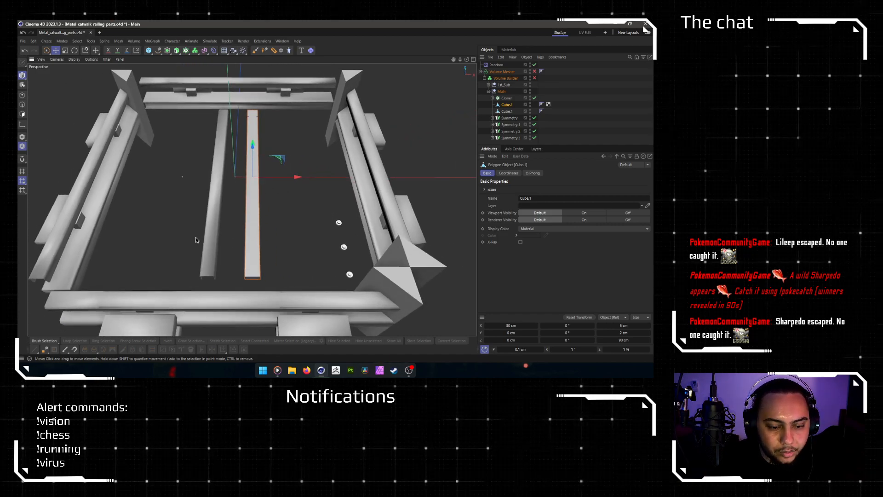
{"action": "scroll", "coordinate": [200, 225], "scroll_direction": "up", "scroll_amount": 3}
{"action": "left_click_drag", "start_coordinate": [301, 211], "coordinate": [238, 219], "text": "alt"}
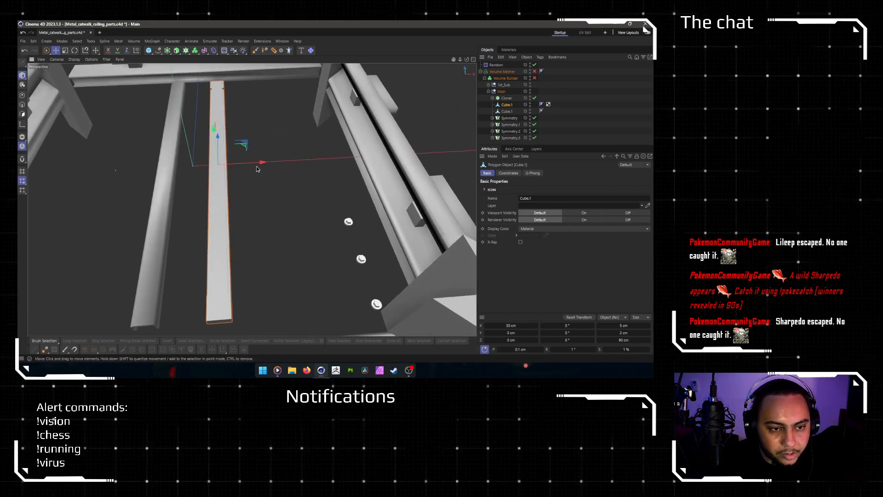
{"action": "left_click_drag", "start_coordinate": [262, 164], "coordinate": [320, 196], "text": "ctrl"}
{"action": "key", "text": "ctrl+z"}
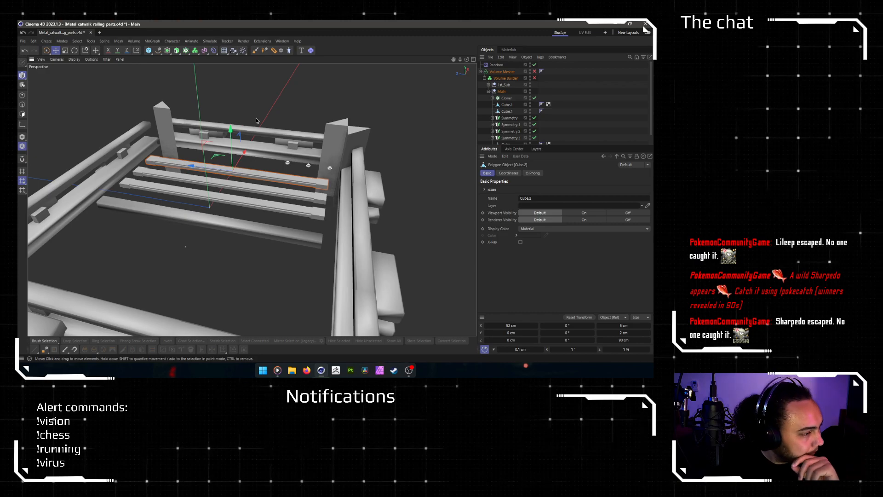
Step: Duplicate the channel-shaped floor plank toward the opposite side into three parallel planks, with the outermost copy at X -11.9 cm
{"action": "left_click_drag", "start_coordinate": [244, 140], "coordinate": [245, 225], "text": "alt"}
{"action": "left_click", "coordinate": [244, 226]}
{"action": "left_click_drag", "start_coordinate": [284, 183], "coordinate": [211, 186]}
{"action": "left_click_drag", "start_coordinate": [274, 213], "coordinate": [308, 233], "text": "alt"}
{"action": "scroll", "coordinate": [228, 202], "scroll_direction": "down", "scroll_amount": 4}
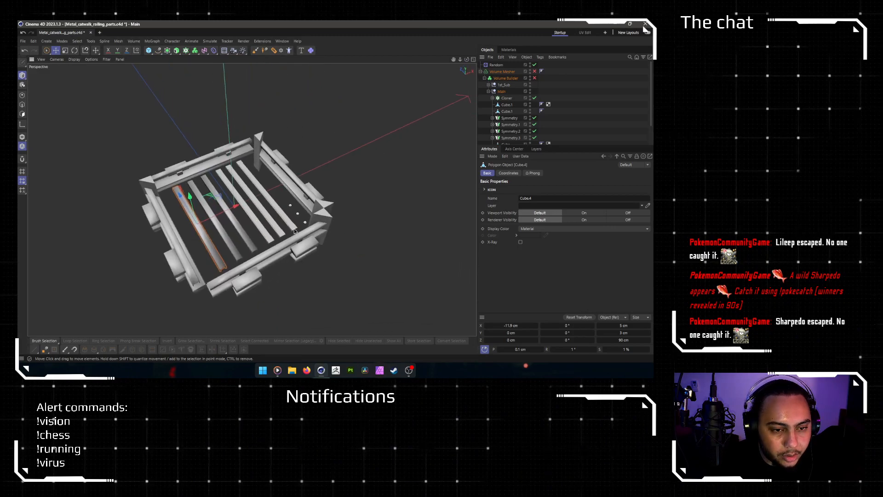
Step: Check the six-plank layout, select the Symmetry rails and enable the Volume Builder
{"action": "scroll", "coordinate": [252, 201], "scroll_direction": "up", "scroll_amount": 5}
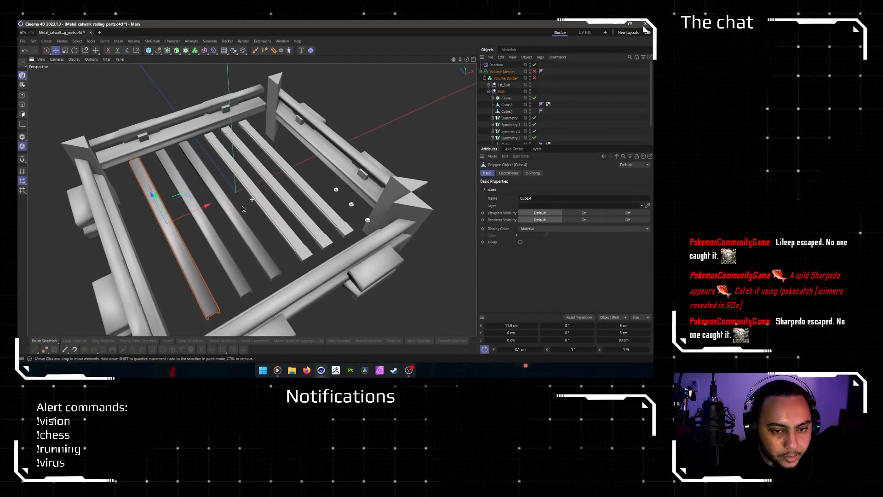
{"action": "left_click_drag", "start_coordinate": [252, 201], "coordinate": [221, 196], "text": "alt"}
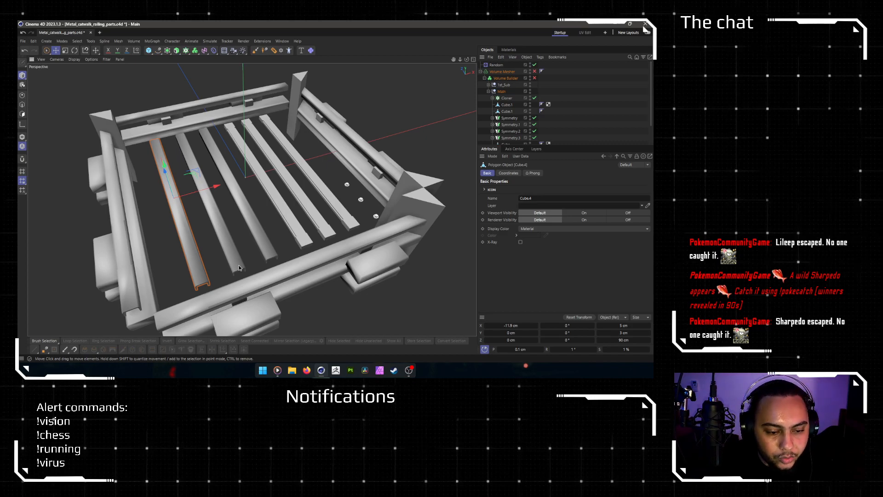
{"action": "left_click_drag", "start_coordinate": [303, 289], "coordinate": [189, 286], "text": "alt"}
{"action": "left_click", "coordinate": [216, 238]}
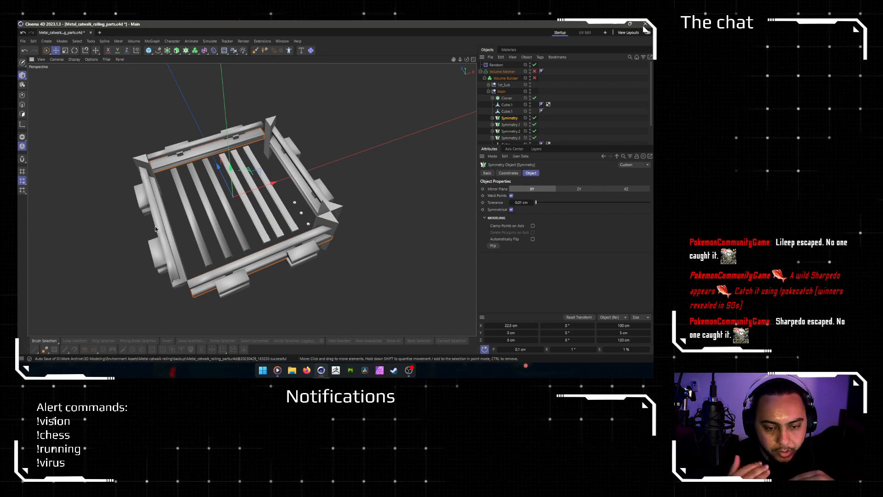
{"action": "left_click", "coordinate": [535, 78]}
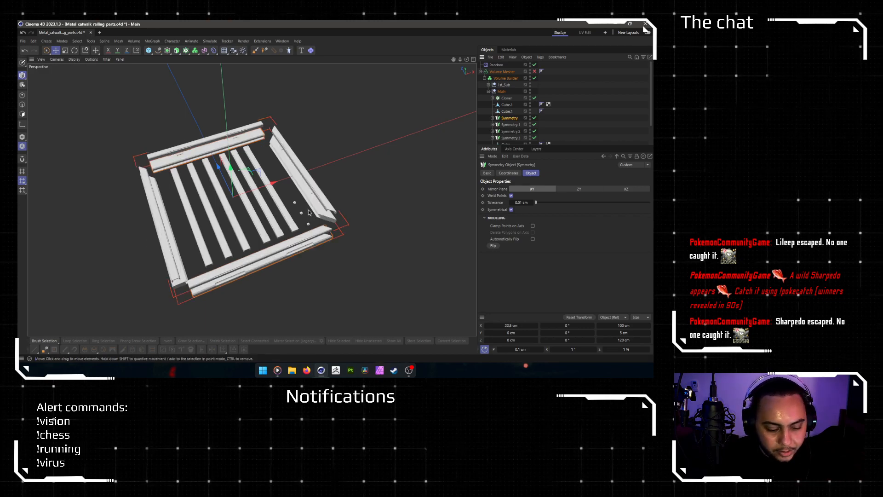
Step: Examine the frame rails, corner gaps, planks and bolts from several angles with the Volume Builder enabled
{"action": "scroll", "coordinate": [315, 207], "scroll_direction": "up", "scroll_amount": 6}
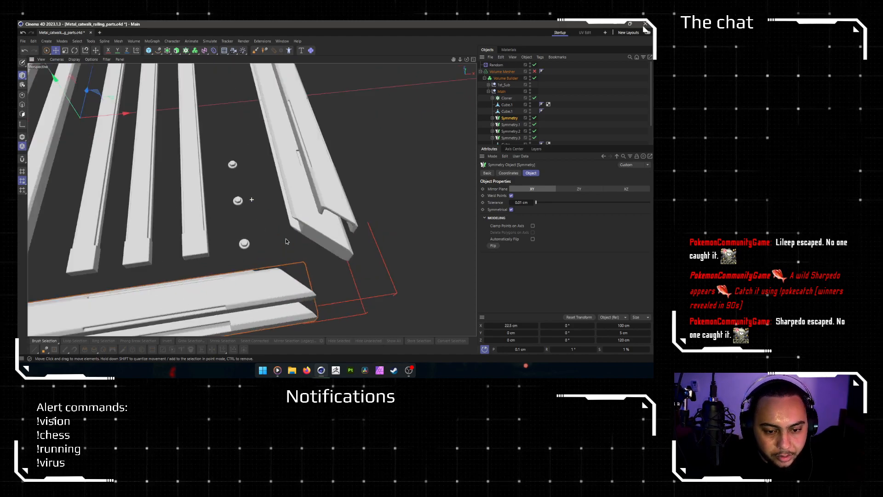
{"action": "left_click_drag", "start_coordinate": [207, 257], "coordinate": [250, 242], "text": "alt"}
{"action": "middle_click_drag", "start_coordinate": [251, 243], "coordinate": [286, 249], "text": "alt"}
{"action": "left_click_drag", "start_coordinate": [286, 249], "coordinate": [90, 245], "text": "alt"}
{"action": "left_click_drag", "start_coordinate": [234, 287], "coordinate": [268, 265], "text": "alt"}
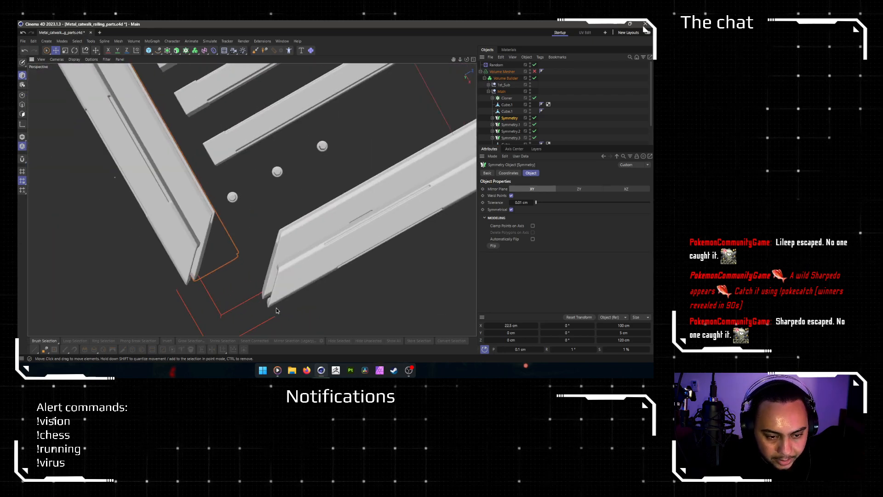
{"action": "left_click_drag", "start_coordinate": [211, 273], "coordinate": [234, 296], "text": "alt"}
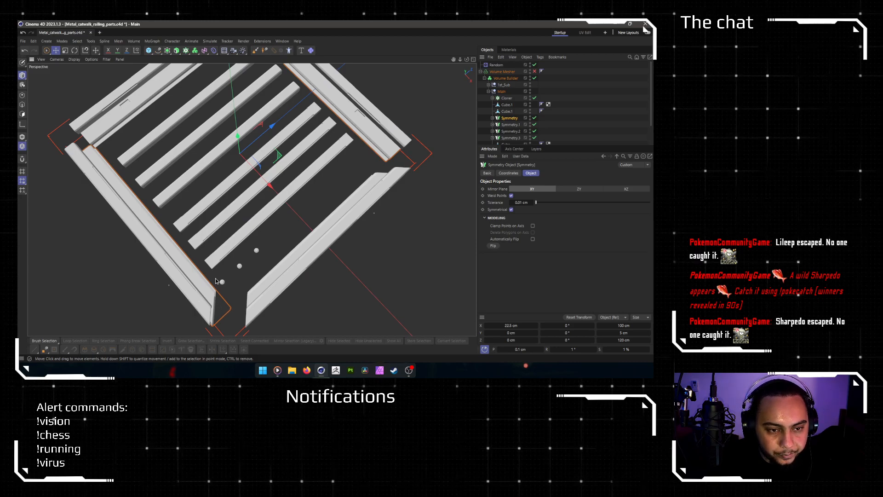
{"action": "scroll", "coordinate": [223, 311], "scroll_direction": "down", "scroll_amount": 3}
{"action": "left_click_drag", "start_coordinate": [224, 311], "coordinate": [239, 300], "text": "alt"}
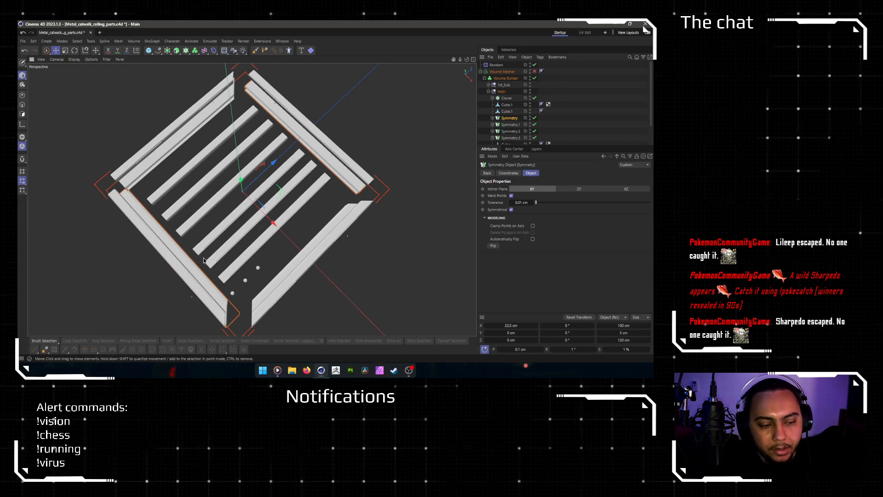
{"action": "left_click_drag", "start_coordinate": [257, 300], "coordinate": [337, 239], "text": "alt"}
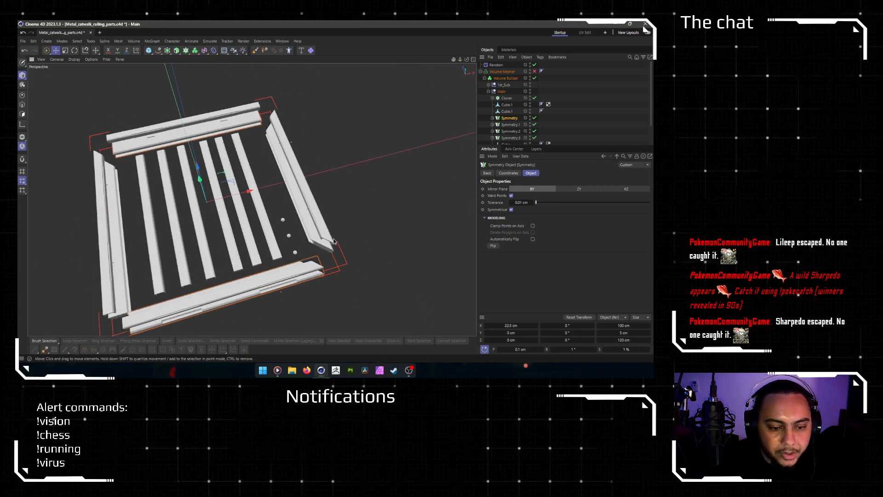
{"action": "scroll", "coordinate": [293, 250], "scroll_direction": "up", "scroll_amount": 5}
{"action": "left_click_drag", "start_coordinate": [276, 192], "coordinate": [358, 183], "text": "alt"}
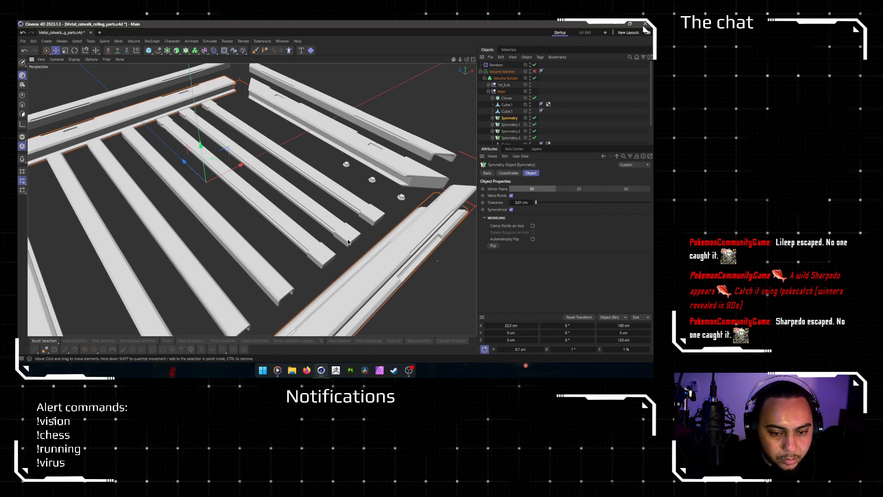
{"action": "scroll", "coordinate": [389, 209], "scroll_direction": "down", "scroll_amount": 3}
{"action": "left_click_drag", "start_coordinate": [325, 232], "coordinate": [328, 157], "text": "alt"}
{"action": "scroll", "coordinate": [134, 242], "scroll_direction": "down", "scroll_amount": 3}
{"action": "middle_click_drag", "start_coordinate": [138, 241], "coordinate": [175, 240], "text": "alt"}
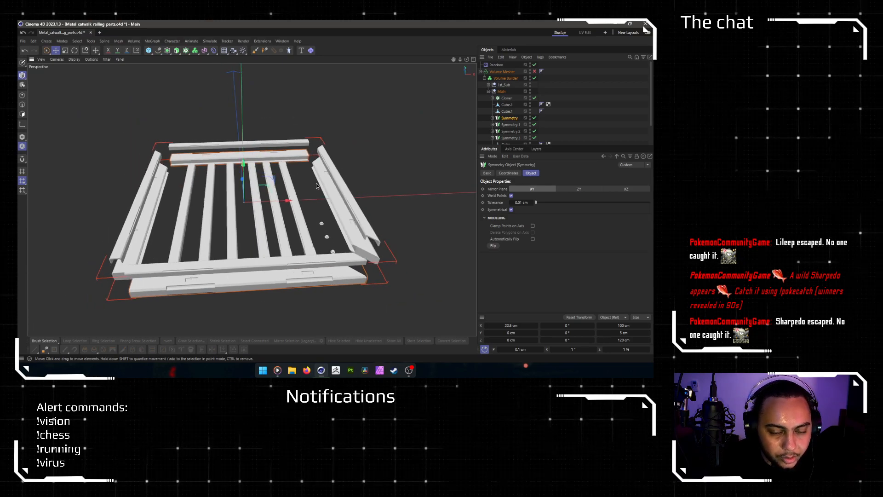
{"action": "left_click_drag", "start_coordinate": [314, 188], "coordinate": [320, 159], "text": "alt"}
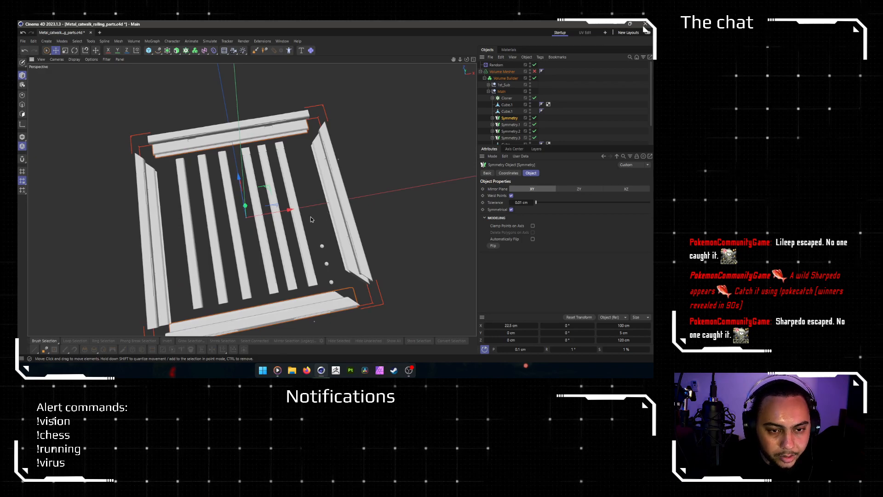
{"action": "left_click_drag", "start_coordinate": [230, 224], "coordinate": [233, 181], "text": "alt"}
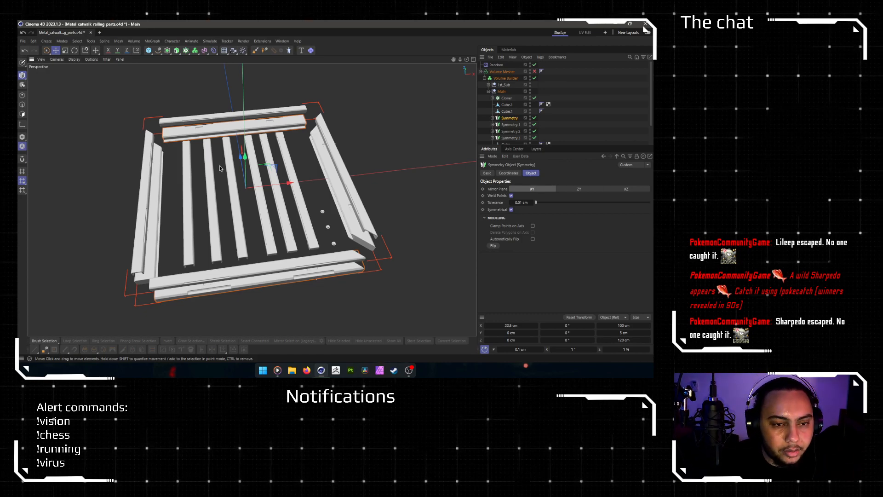
{"action": "left_click_drag", "start_coordinate": [233, 181], "coordinate": [137, 81], "text": "alt"}
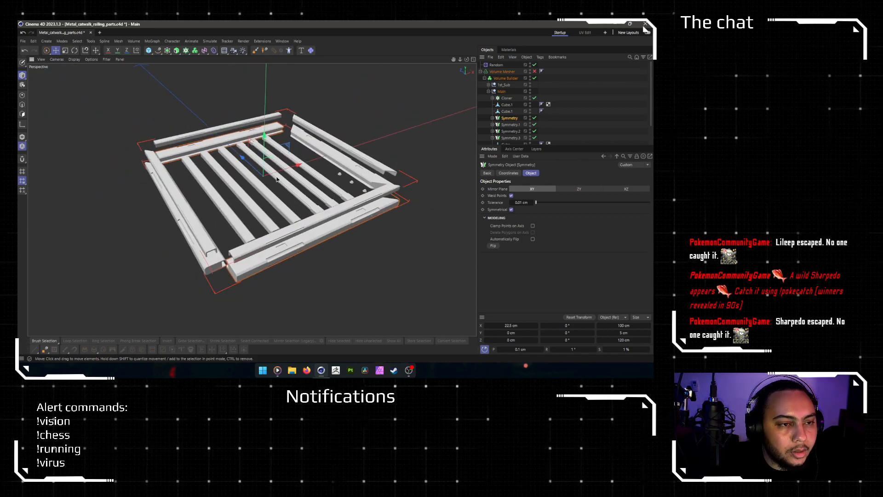
Step: Add a cube and set its size to 5 cm in Y and 100 cm in Z
{"action": "left_click", "coordinate": [149, 50]}
{"action": "left_click_drag", "start_coordinate": [306, 155], "coordinate": [368, 188], "text": "alt"}
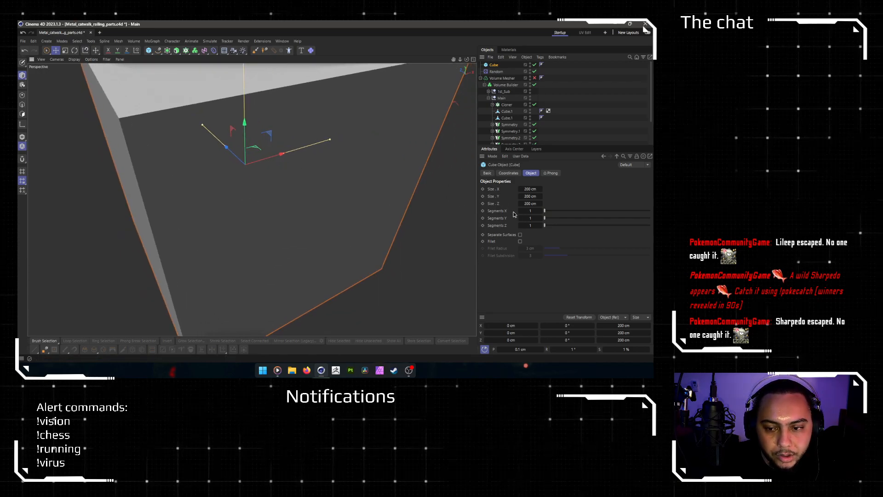
{"action": "left_click", "coordinate": [530, 204]}
{"action": "type", "text": "100"}
{"action": "key", "text": "Return"}
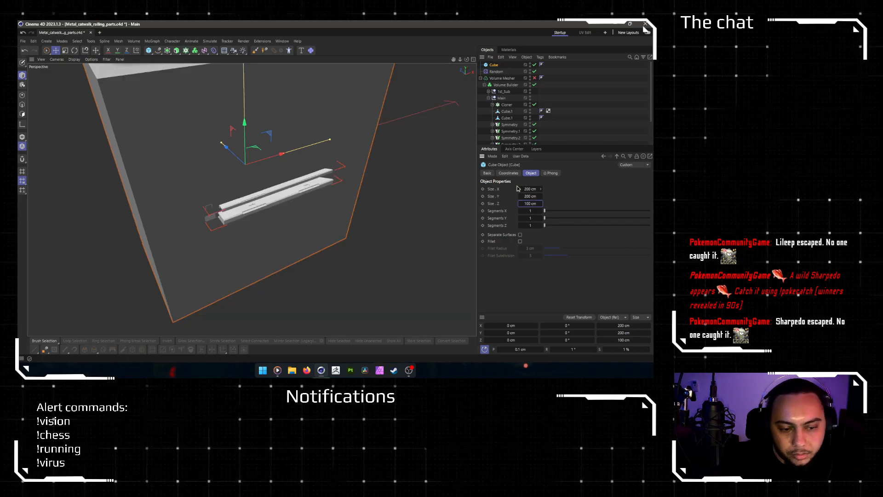
{"action": "left_click_drag", "start_coordinate": [268, 174], "coordinate": [350, 199], "text": "alt"}
{"action": "left_click", "coordinate": [530, 196]}
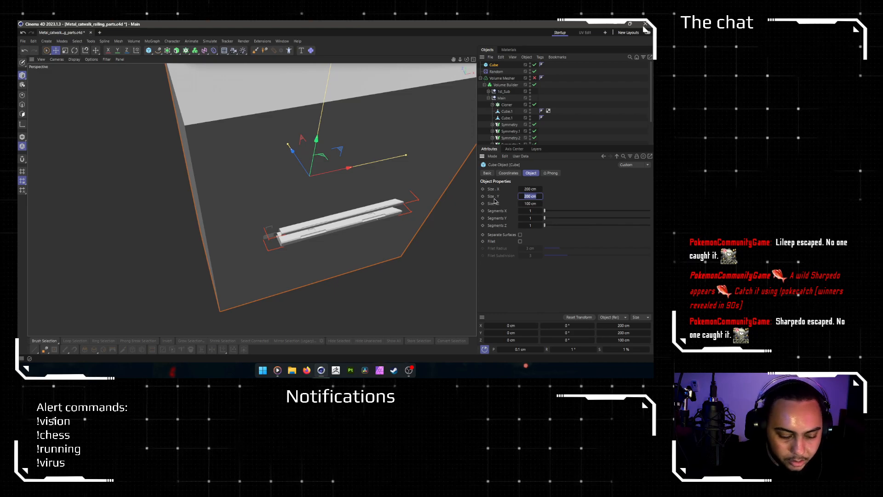
{"action": "type", "text": "5"}
{"action": "key", "text": "Return"}
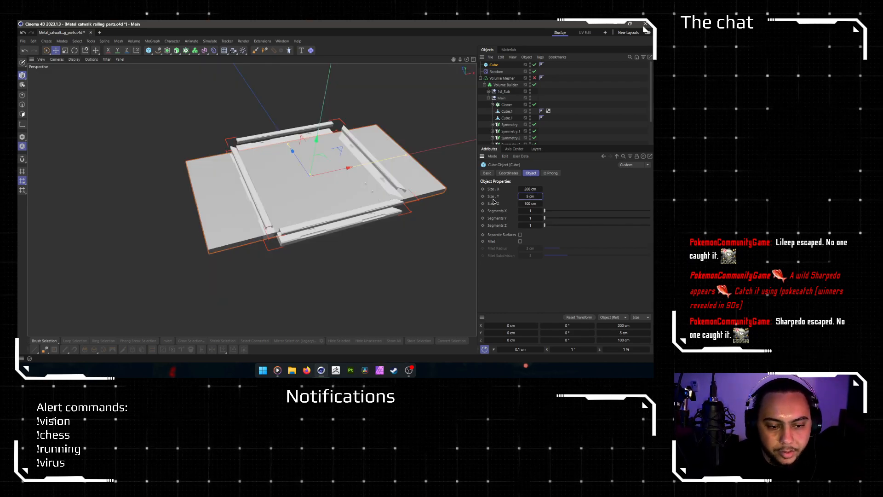
Step: Reduce the new cube's Y size to 3 cm to make a thinner slab
{"action": "left_click_drag", "start_coordinate": [351, 199], "coordinate": [279, 197], "text": "alt"}
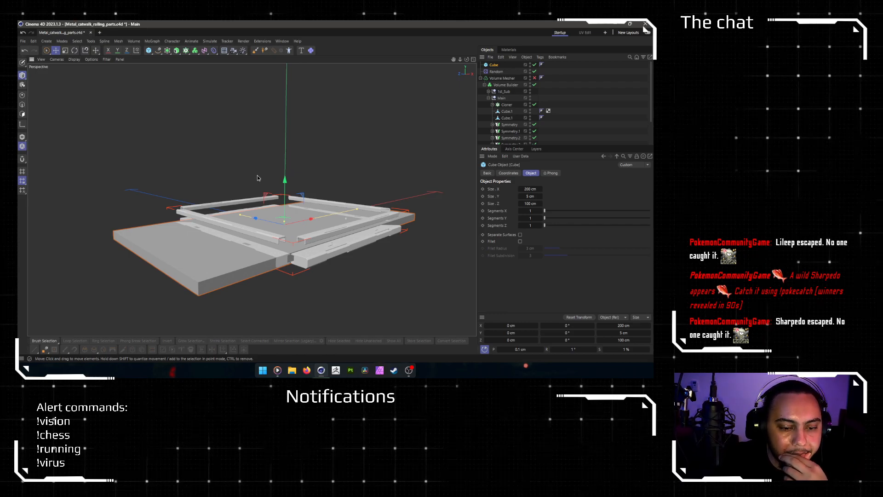
{"action": "left_click", "coordinate": [530, 197]}
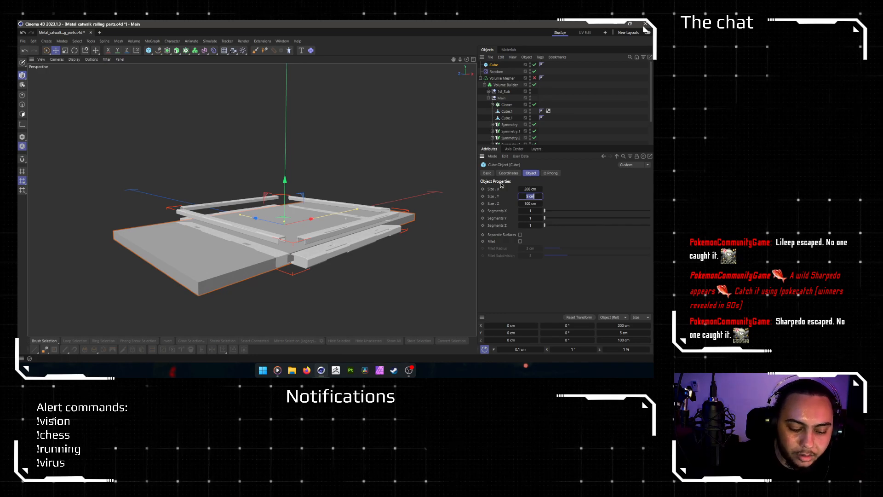
{"action": "type", "text": "3"}
{"action": "key", "text": "Return"}
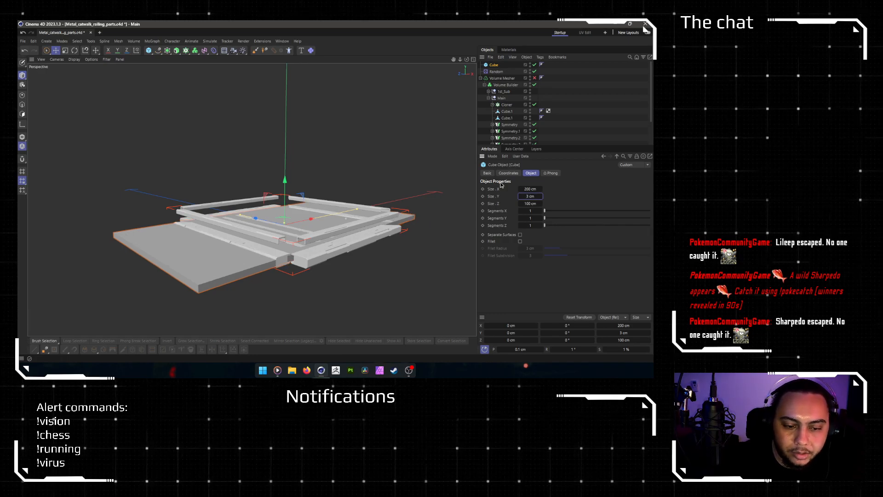
{"action": "right_click_drag", "start_coordinate": [221, 257], "coordinate": [277, 261], "text": "alt"}
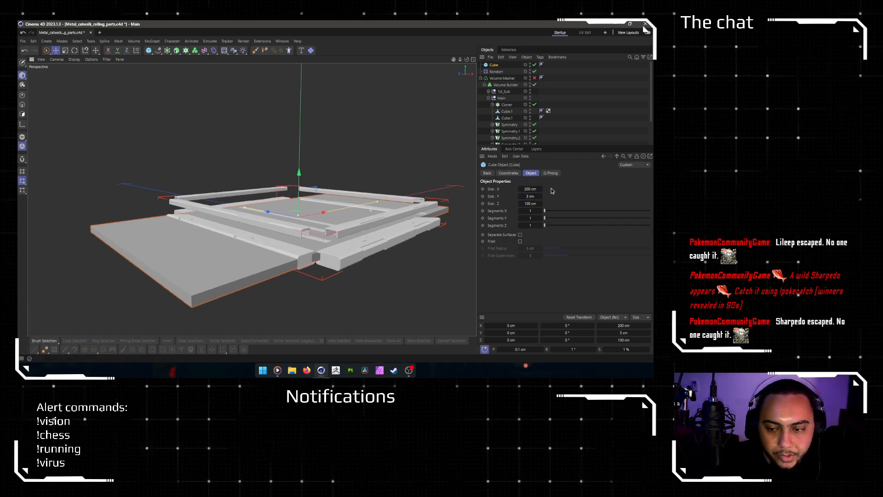
Step: Narrow the slab's X size to 20 cm and compare it with the floor planks
{"action": "left_click", "coordinate": [527, 189]}
{"action": "type", "text": "20"}
{"action": "key", "text": "Return"}
{"action": "left_click_drag", "start_coordinate": [351, 234], "coordinate": [309, 195], "text": "alt"}
{"action": "middle_click_drag", "start_coordinate": [309, 195], "coordinate": [256, 251], "text": "alt"}
{"action": "left_click_drag", "start_coordinate": [255, 251], "coordinate": [274, 222], "text": "alt"}
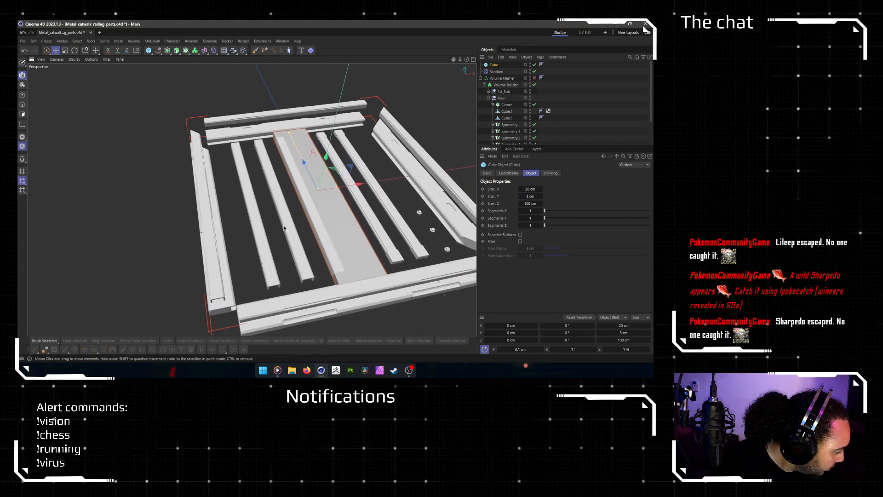
{"action": "middle_click_drag", "start_coordinate": [350, 242], "coordinate": [347, 228], "text": "alt"}
Step: Set the slab's X size to 25 cm
{"action": "left_click", "coordinate": [529, 189]}
{"action": "type", "text": "25"}
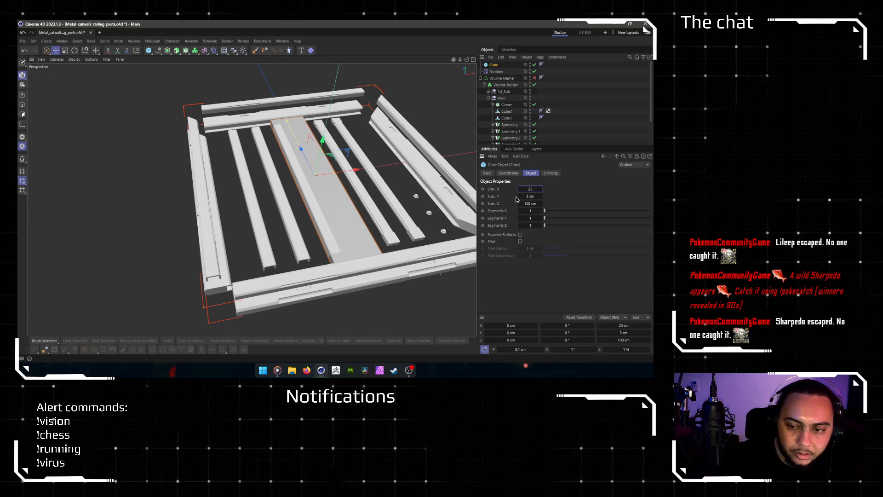
{"action": "key", "text": "Return"}
{"action": "left_click_drag", "start_coordinate": [349, 168], "coordinate": [358, 208], "text": "alt"}
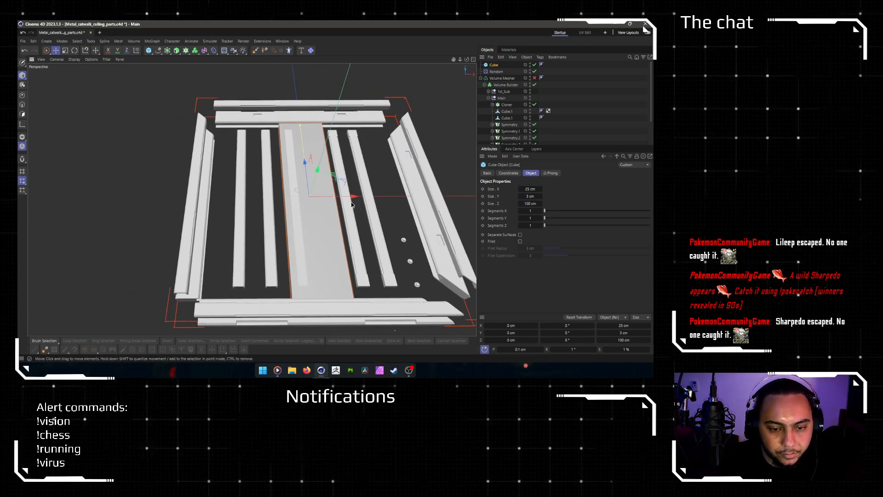
Step: Move the slab out beside the frame and set its X position to -80 cm
{"action": "left_click_drag", "start_coordinate": [353, 199], "coordinate": [193, 210]}
{"action": "left_click", "coordinate": [518, 325]}
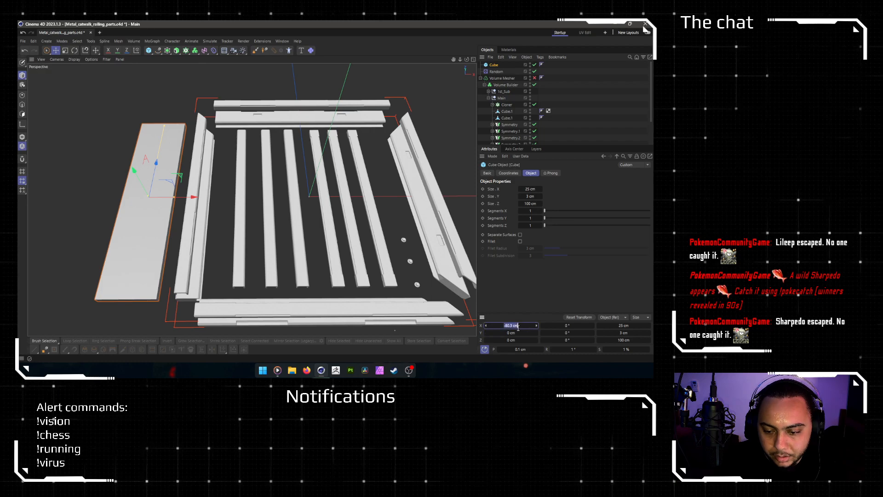
{"action": "key", "text": "BackSpace"}
{"action": "key", "text": "Return"}
Step: Examine the slab beside the frame rails and planks from several angles to compare their proportions
{"action": "left_click_drag", "start_coordinate": [178, 177], "coordinate": [220, 203], "text": "alt"}
{"action": "scroll", "coordinate": [183, 237], "scroll_direction": "up", "scroll_amount": 2}
{"action": "scroll", "coordinate": [180, 238], "scroll_direction": "up", "scroll_amount": 3}
{"action": "scroll", "coordinate": [180, 236], "scroll_direction": "down", "scroll_amount": 3}
{"action": "scroll", "coordinate": [242, 236], "scroll_direction": "up", "scroll_amount": 2}
{"action": "left_click_drag", "start_coordinate": [138, 207], "coordinate": [211, 175], "text": "alt"}
{"action": "scroll", "coordinate": [314, 239], "scroll_direction": "up", "scroll_amount": 2}
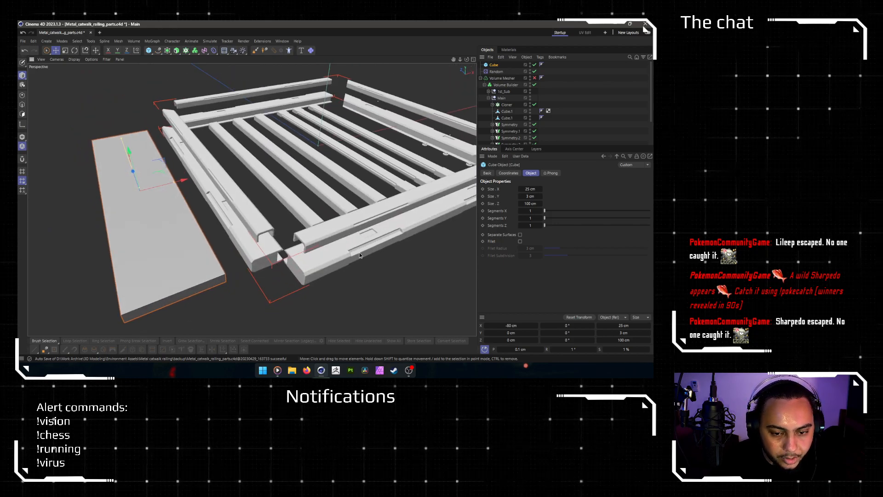
{"action": "left_click_drag", "start_coordinate": [269, 242], "coordinate": [344, 233], "text": "alt"}
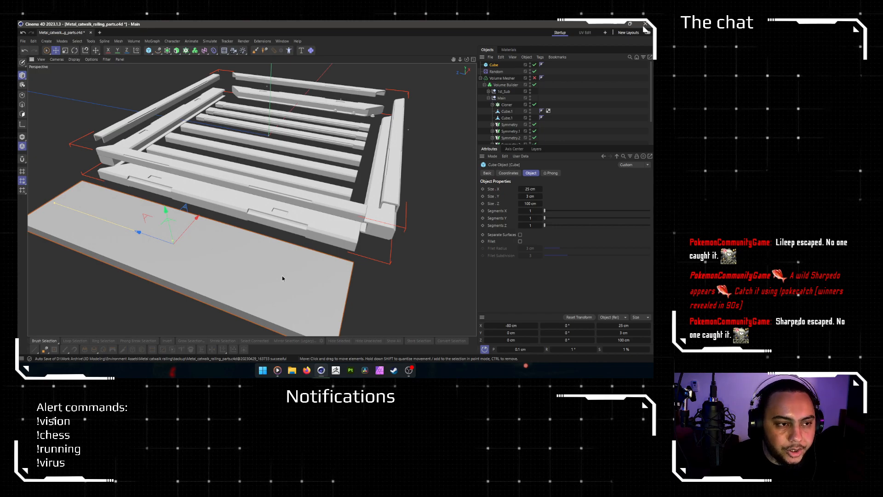
{"action": "left_click_drag", "start_coordinate": [250, 262], "coordinate": [278, 232], "text": "alt"}
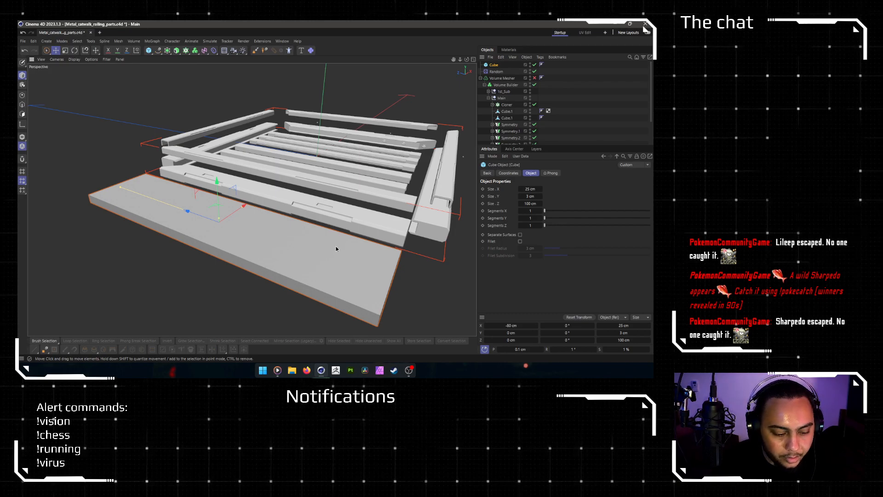
{"action": "left_click_drag", "start_coordinate": [336, 254], "coordinate": [280, 246], "text": "alt"}
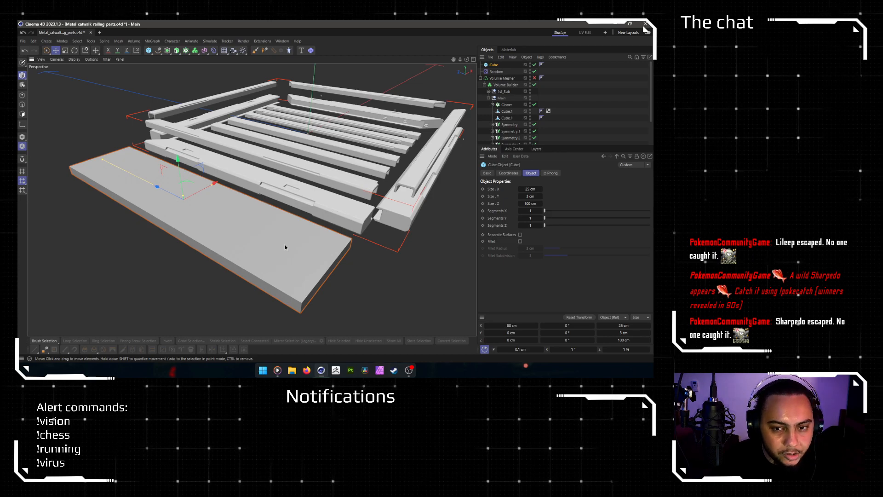
{"action": "mouse_move", "coordinate": [322, 275]}
{"action": "left_mouse_down", "text": "alt"}
{"action": "mouse_move", "coordinate": [299, 271]}
{"action": "mouse_move", "coordinate": [317, 273]}
{"action": "left_mouse_up", "text": "alt"}
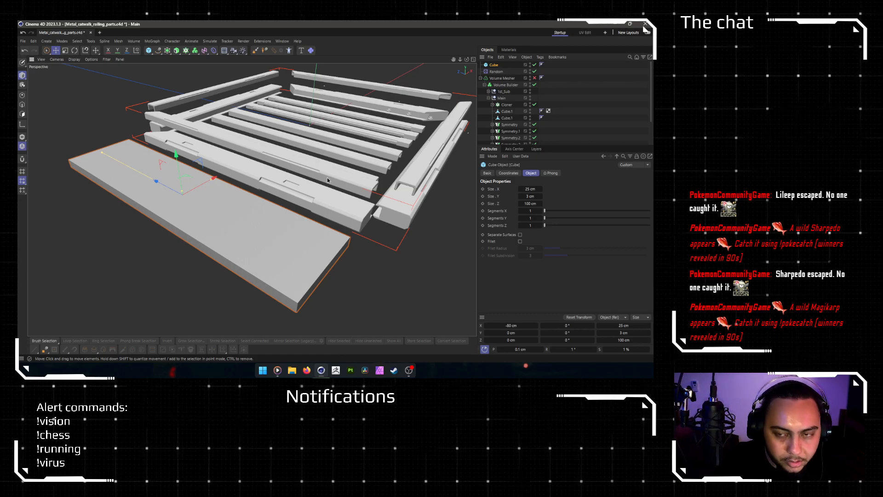
Step: Make the slab editable, cut it crosswise into four equal sections, and select the two quarter-point edge loops
{"action": "key", "text": "c"}
{"action": "left_click_drag", "start_coordinate": [159, 204], "coordinate": [184, 201], "text": "alt"}
{"action": "left_click", "coordinate": [22, 105]}
{"action": "left_click_drag", "start_coordinate": [219, 144], "coordinate": [198, 161], "text": "alt"}
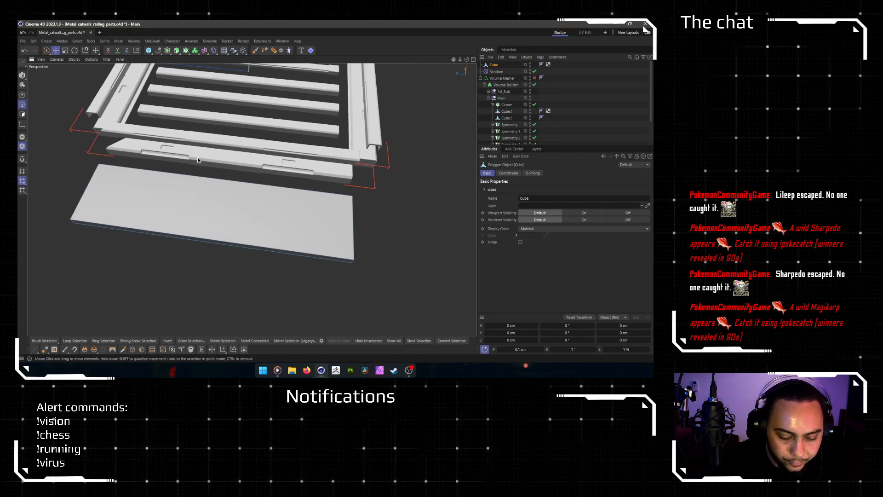
{"action": "key", "text": "u"}
{"action": "key", "text": "b"}
{"action": "left_click", "coordinate": [257, 247]}
{"action": "key", "text": "u"}
{"action": "key", "text": "s"}
{"action": "key", "text": "e"}
{"action": "double_click", "coordinate": [282, 219]}
{"action": "double_click", "coordinate": [144, 208], "text": "shift"}
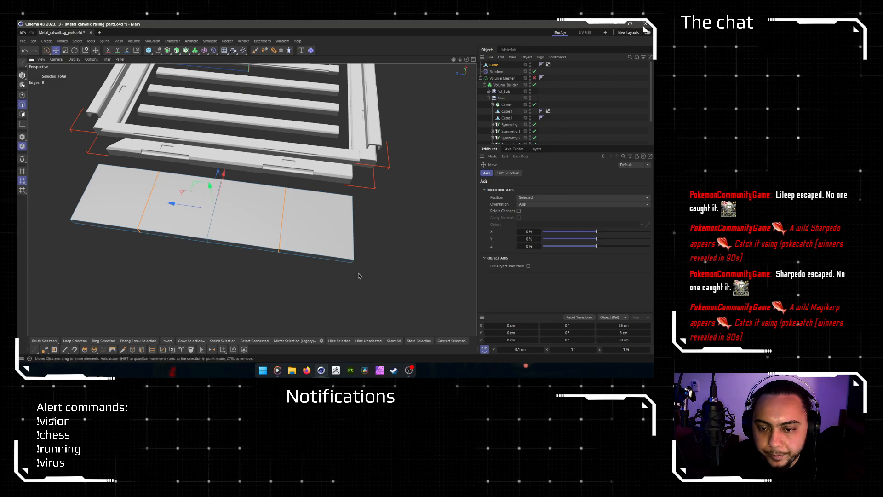
Step: Try beveling the slab's two quarter-point edge loops with a 10 cm offset
{"action": "left_click", "coordinate": [84, 349]}
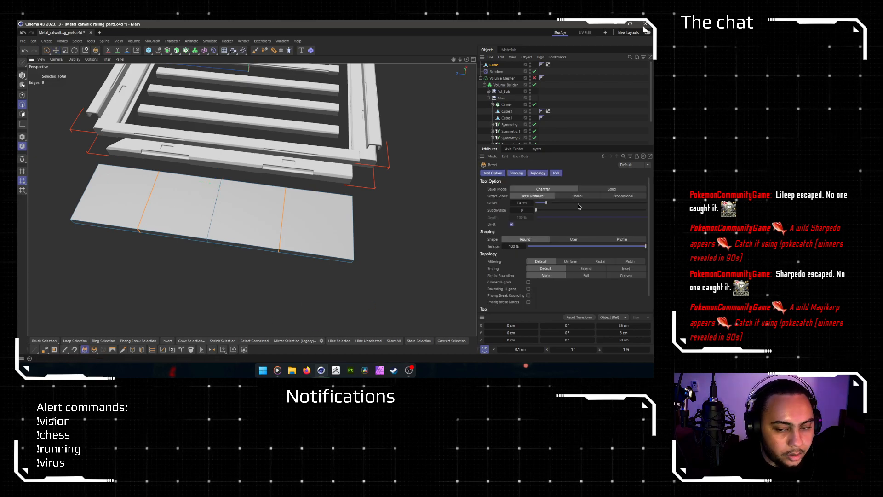
{"action": "left_click", "coordinate": [528, 202]}
{"action": "type", "text": "10"}
{"action": "key", "text": "Return"}
{"action": "left_click_drag", "start_coordinate": [315, 244], "coordinate": [347, 250], "text": "alt"}
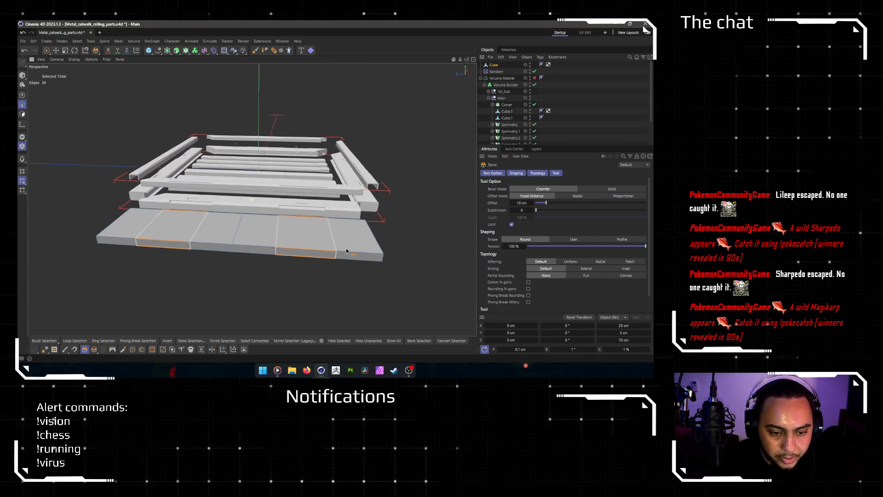
{"action": "left_click", "coordinate": [275, 279]}
{"action": "scroll", "coordinate": [280, 273], "scroll_direction": "up", "scroll_amount": 3}
{"action": "left_click_drag", "start_coordinate": [279, 273], "coordinate": [317, 234], "text": "alt"}
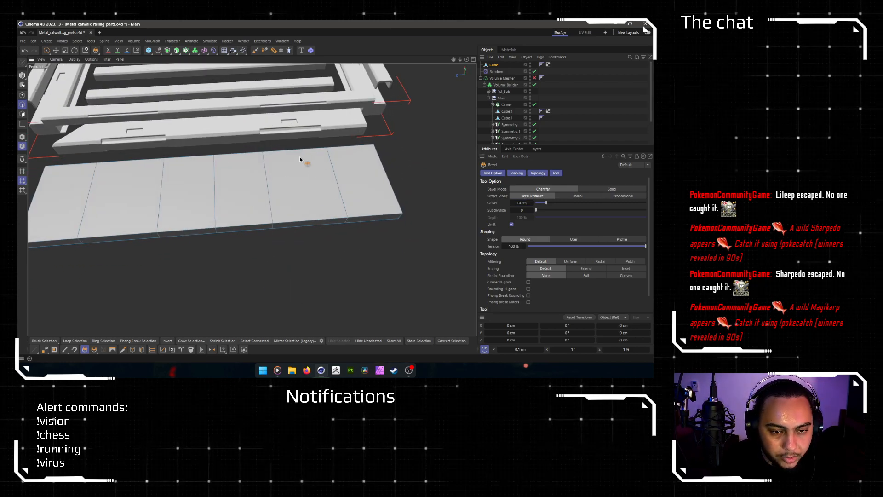
{"action": "key", "text": "e"}
{"action": "left_click", "coordinate": [216, 192]}
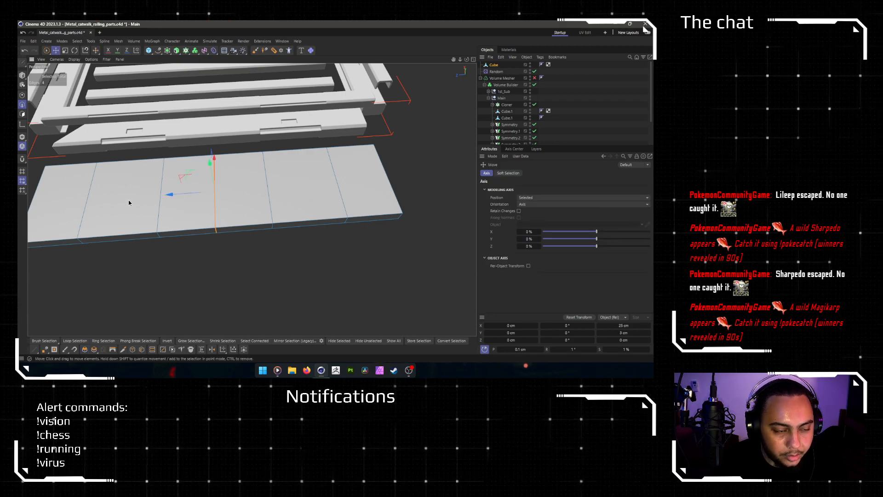
Step: Undo the 10 cm bevel and return to the selection of the two quarter-point loops
{"action": "key", "text": "ctrl+z"}
{"action": "key", "text": "ctrl+z"}
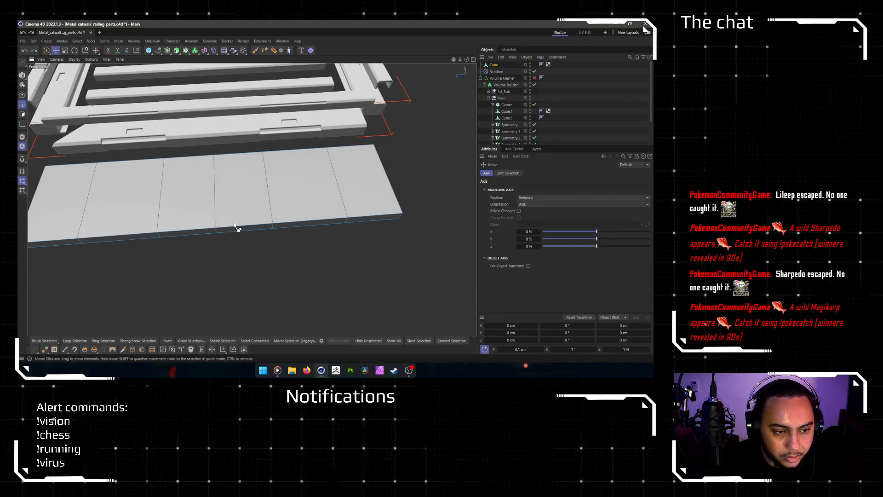
{"action": "key", "text": "ctrl+z"}
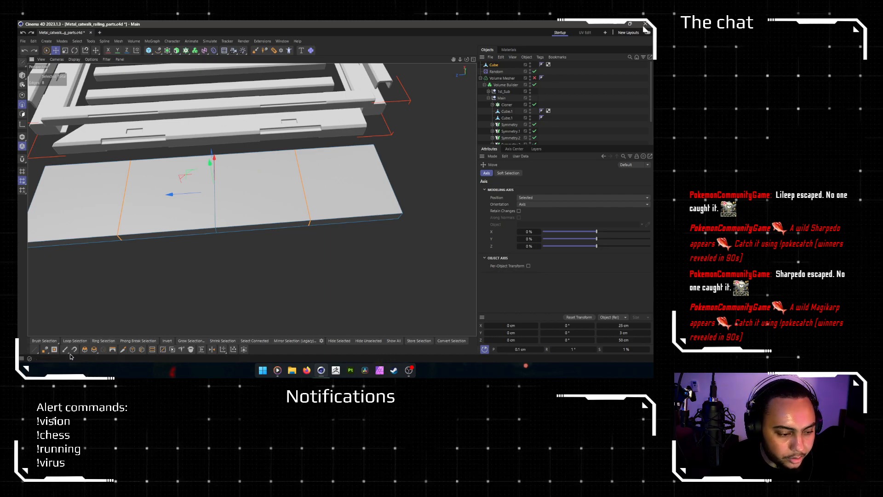
Step: Bevel the slab's two quarter-point edge loops with a 5 cm offset
{"action": "left_click", "coordinate": [85, 349]}
{"action": "left_click", "coordinate": [523, 204]}
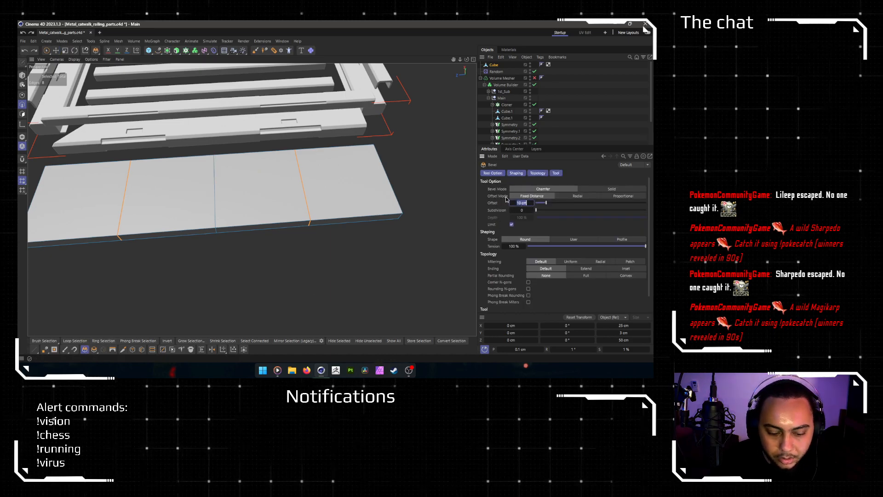
{"action": "type", "text": "5"}
{"action": "key", "text": "Return"}
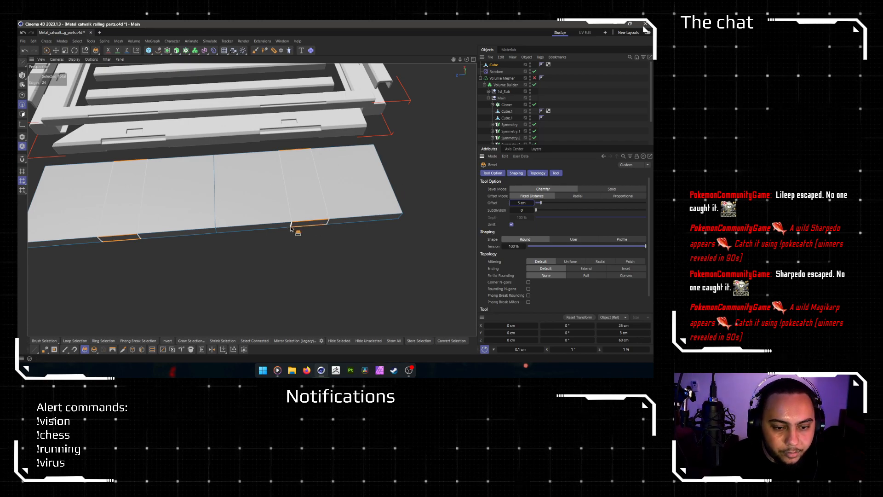
{"action": "left_click_drag", "start_coordinate": [305, 244], "coordinate": [243, 235], "text": "alt"}
Step: Select the slab's middle crosswise edge loop and dissolve it
{"action": "left_click", "coordinate": [256, 304]}
{"action": "key", "text": "e"}
{"action": "double_click", "coordinate": [230, 217]}
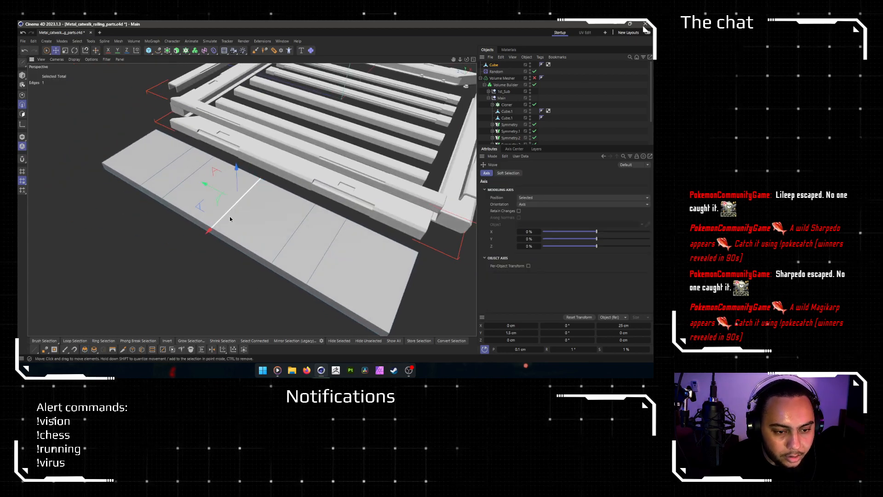
{"action": "right_click", "coordinate": [247, 236]}
{"action": "left_click", "coordinate": [271, 144]}
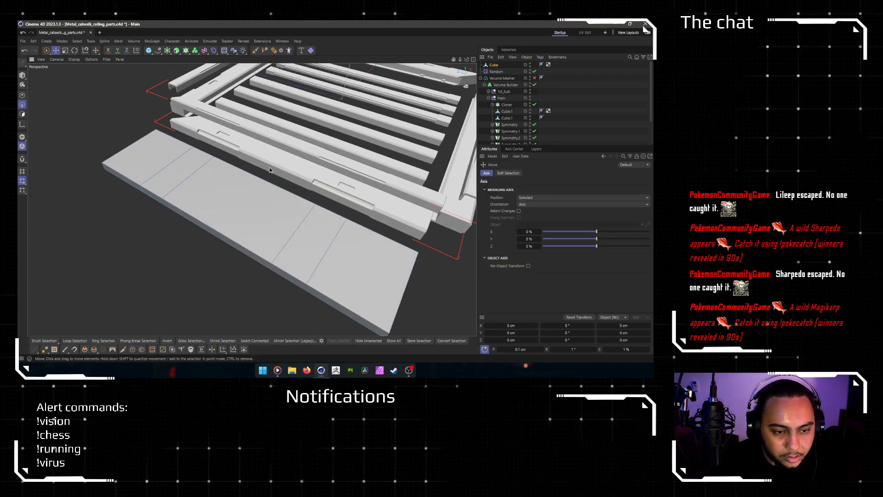
Step: Ring-select the slab's crosswise edges and connect them twice to divide the slab lengthwise into four equal strips
{"action": "middle_click_drag", "start_coordinate": [220, 216], "coordinate": [156, 197], "text": "alt"}
{"action": "left_click_drag", "start_coordinate": [156, 196], "coordinate": [296, 121], "text": "alt"}
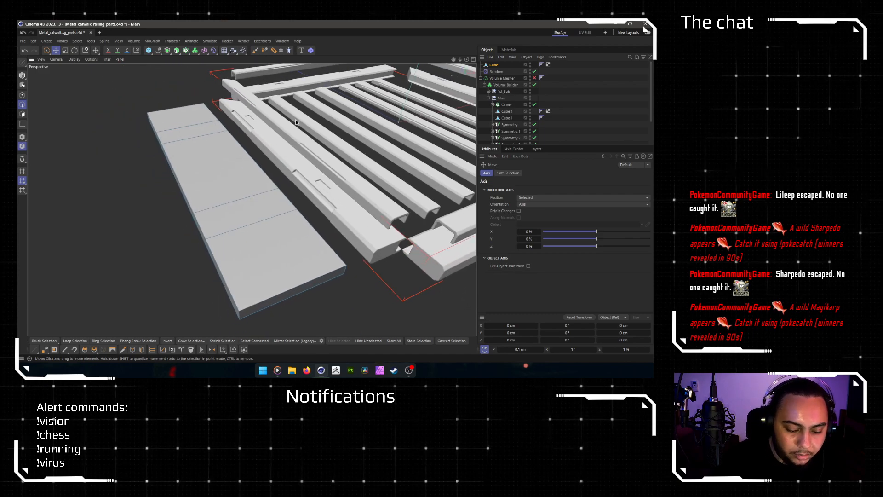
{"action": "key", "text": "u"}
{"action": "key", "text": "b"}
{"action": "left_click", "coordinate": [271, 230]}
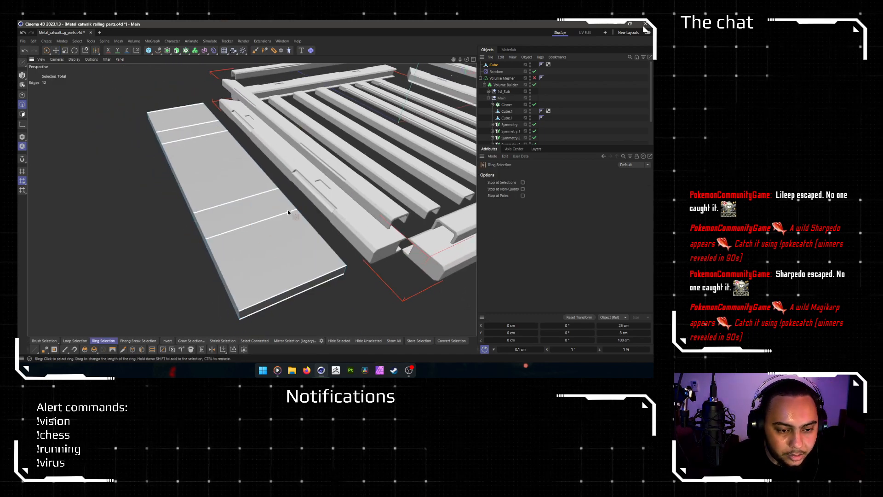
{"action": "key", "text": "m"}
{"action": "key", "text": "m"}
{"action": "key", "text": "m"}
{"action": "key", "text": "m"}
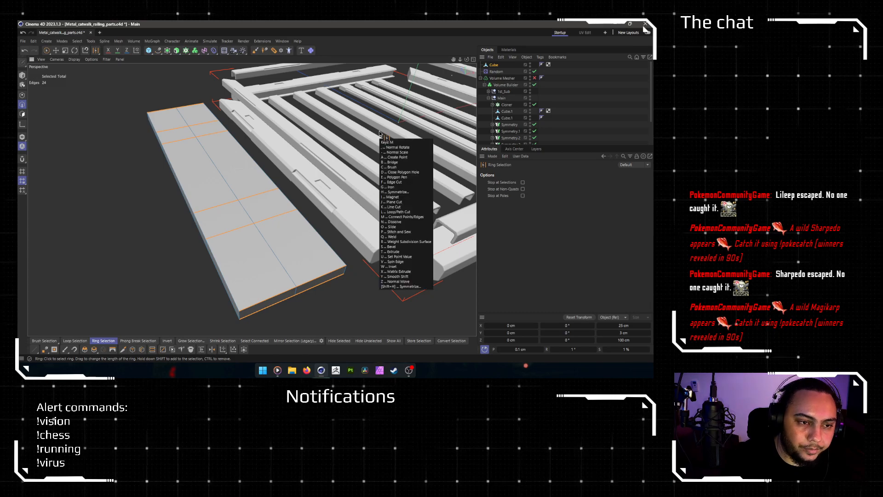
Step: Dissolve the slab's central lengthwise edge loop, keeping the two outer lengthwise cuts
{"action": "key", "text": "e"}
{"action": "double_click", "coordinate": [282, 258]}
{"action": "right_click", "coordinate": [303, 270]}
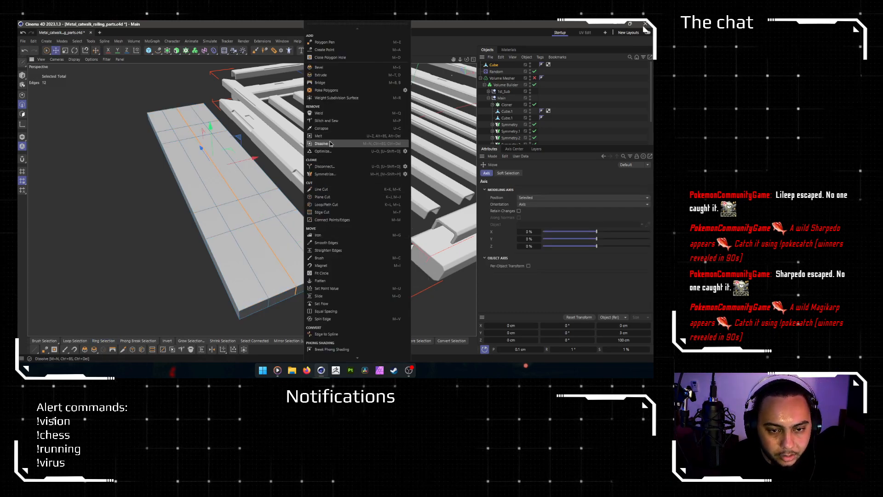
{"action": "left_click", "coordinate": [327, 144]}
{"action": "left_click_drag", "start_coordinate": [279, 234], "coordinate": [232, 264], "text": "alt"}
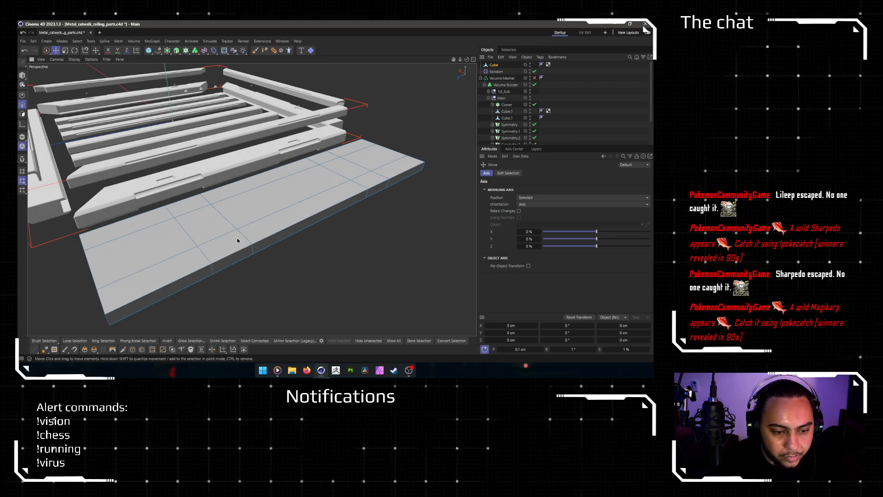
{"action": "scroll", "coordinate": [237, 244], "scroll_direction": "up", "scroll_amount": 3}
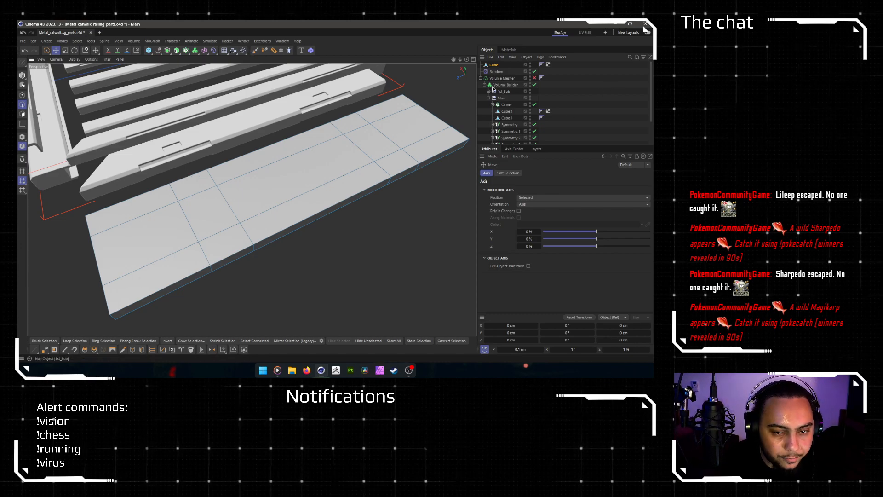
Step: Examine the slab's cut layout against the adjacent catwalk rails and planks from several angles
{"action": "left_click_drag", "start_coordinate": [268, 199], "coordinate": [227, 197], "text": "alt"}
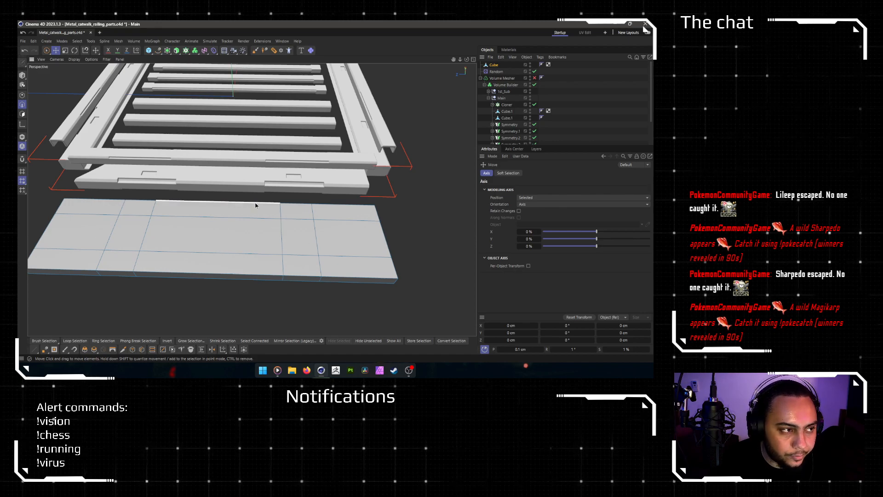
{"action": "left_click_drag", "start_coordinate": [206, 239], "coordinate": [196, 187], "text": "alt"}
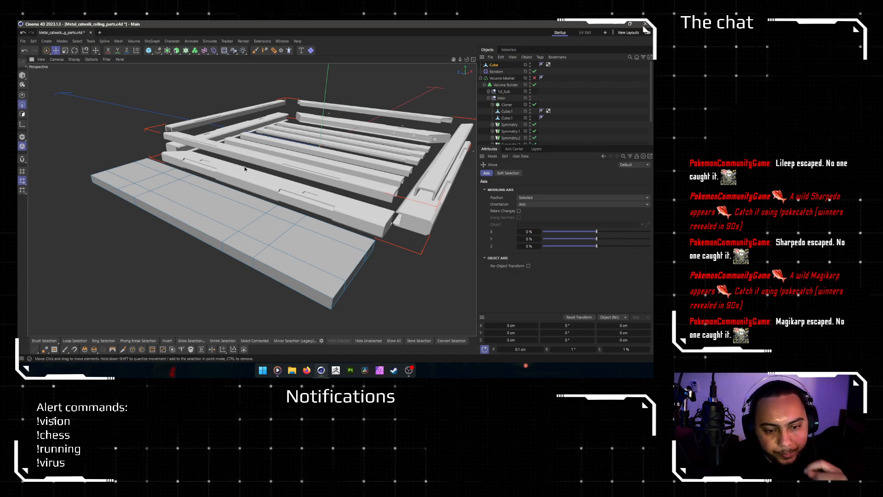
{"action": "middle_click_drag", "start_coordinate": [226, 188], "coordinate": [226, 171], "text": "alt"}
{"action": "left_click_drag", "start_coordinate": [226, 171], "coordinate": [266, 153], "text": "alt"}
{"action": "middle_click_drag", "start_coordinate": [260, 160], "coordinate": [336, 195], "text": "alt"}
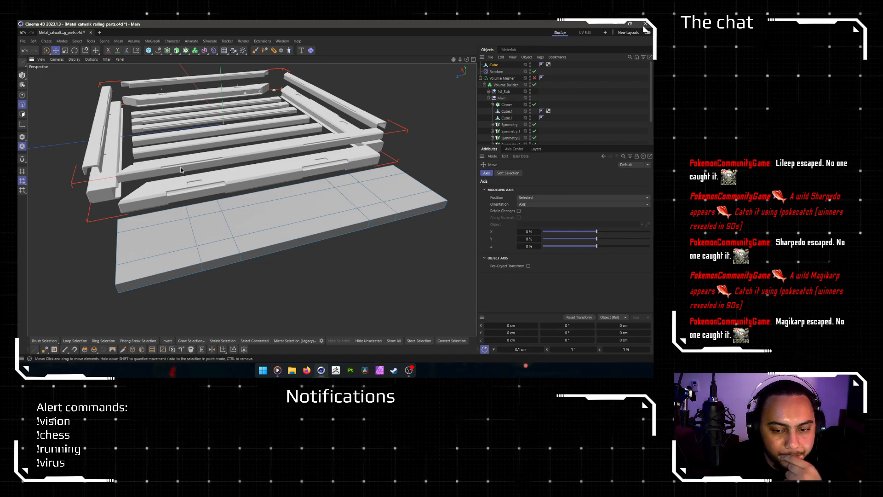
{"action": "left_click_drag", "start_coordinate": [286, 208], "coordinate": [286, 238], "text": "alt"}
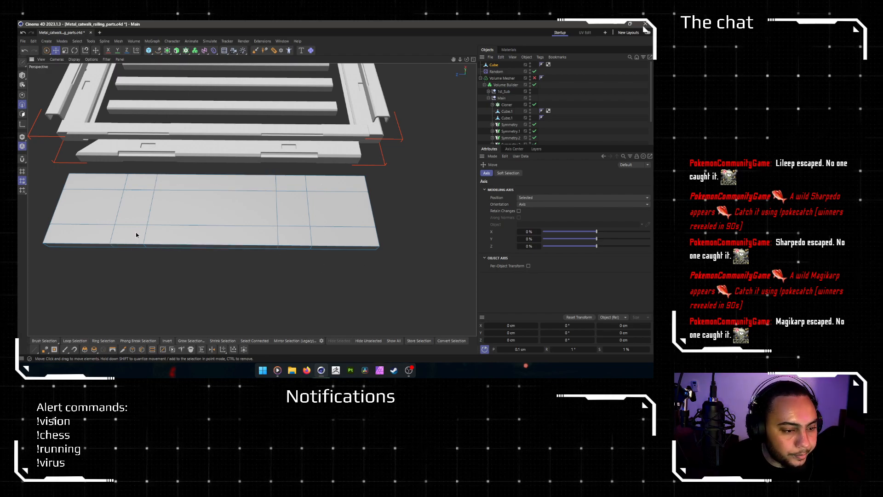
{"action": "scroll", "coordinate": [174, 222], "scroll_direction": "up", "scroll_amount": 2}
{"action": "scroll", "coordinate": [156, 237], "scroll_direction": "up", "scroll_amount": 2}
{"action": "mouse_move", "coordinate": [159, 235]}
{"action": "left_mouse_down", "text": "alt"}
{"action": "mouse_move", "coordinate": [160, 260]}
{"action": "mouse_move", "coordinate": [165, 242]}
{"action": "left_mouse_up", "text": "alt"}
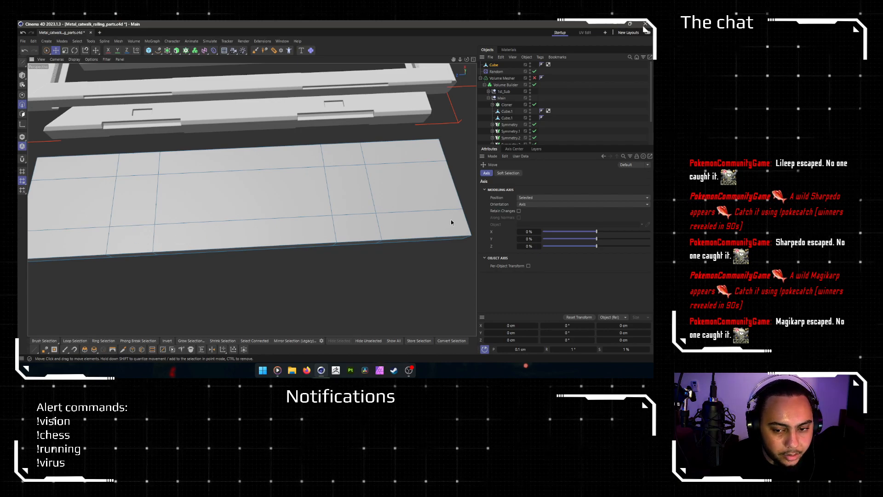
Step: Ring-select the crosswise edges of both outer lengthwise strips and subdivide them to add a lengthwise loop down each strip
{"action": "left_click_drag", "start_coordinate": [352, 241], "coordinate": [215, 197], "text": "alt"}
{"action": "key", "text": "u"}
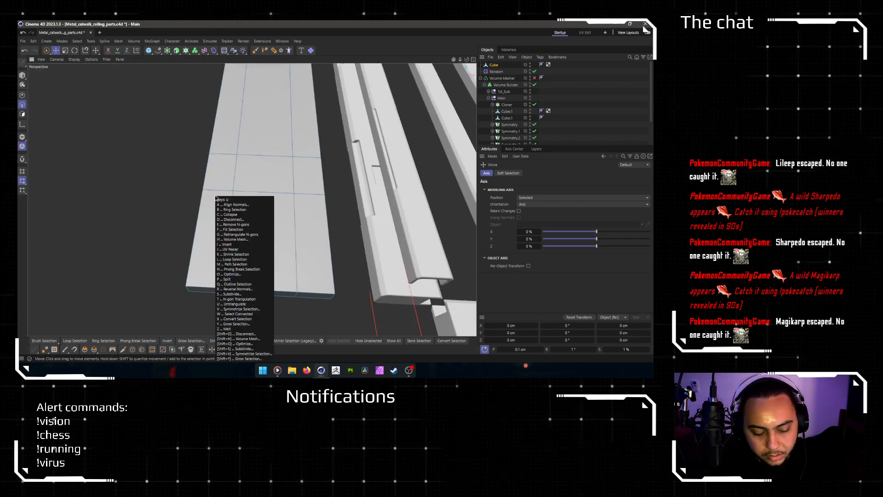
{"action": "key", "text": "b"}
{"action": "left_click", "coordinate": [216, 197]}
{"action": "left_click", "coordinate": [309, 194], "text": "shift"}
{"action": "key", "text": "u"}
{"action": "key", "text": "s"}
{"action": "key", "text": "e"}
Step: Select the new lengthwise loop on the slab's outer side, away from the catwalk, and set its X position to -8 cm
{"action": "double_click", "coordinate": [213, 227]}
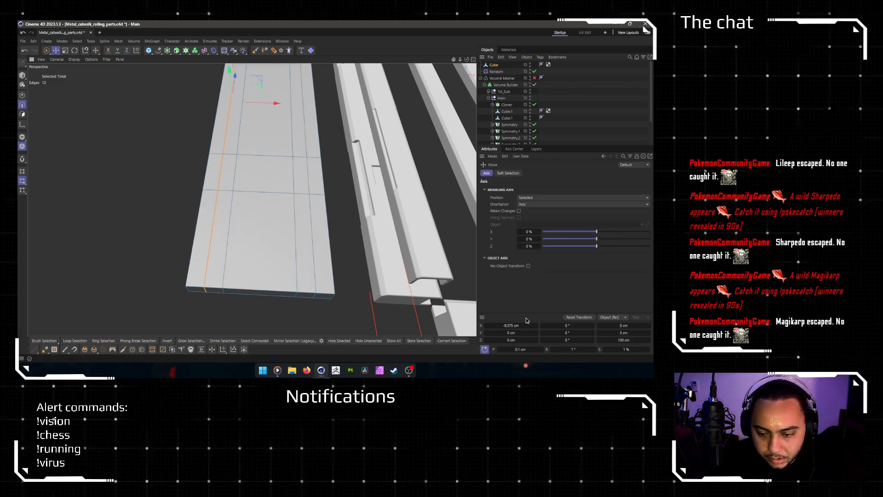
{"action": "left_click_drag", "start_coordinate": [368, 247], "coordinate": [388, 249], "text": "alt"}
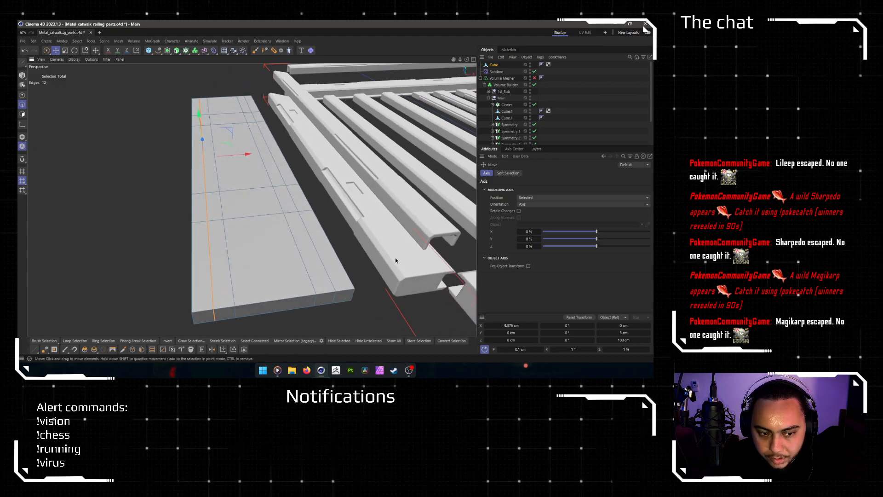
{"action": "left_click", "coordinate": [513, 328]}
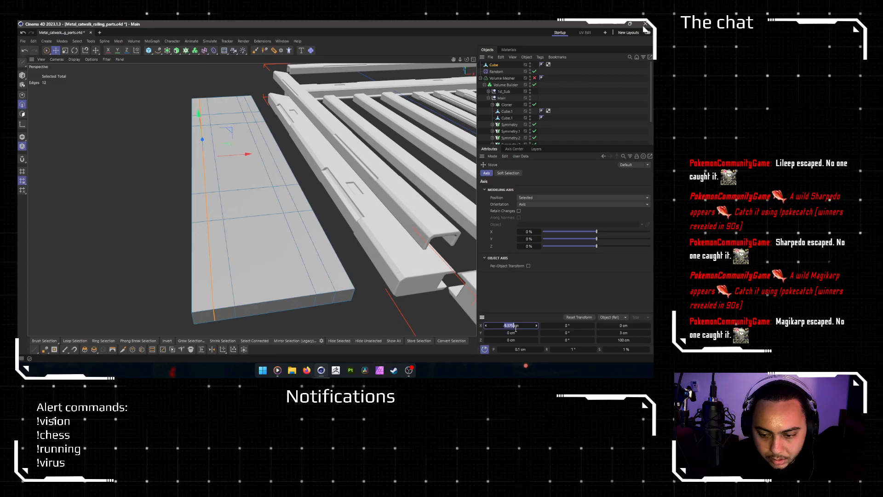
{"action": "type", "text": "-"}
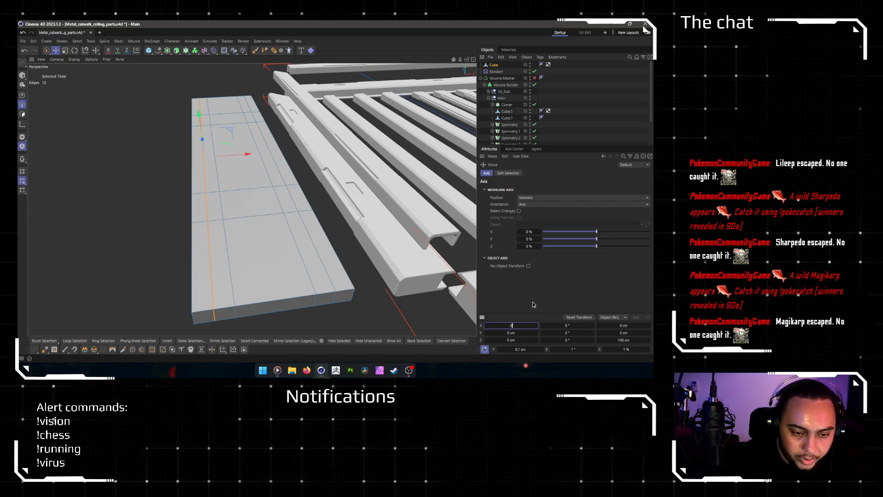
{"action": "type", "text": "8"}
{"action": "key", "text": "Return"}
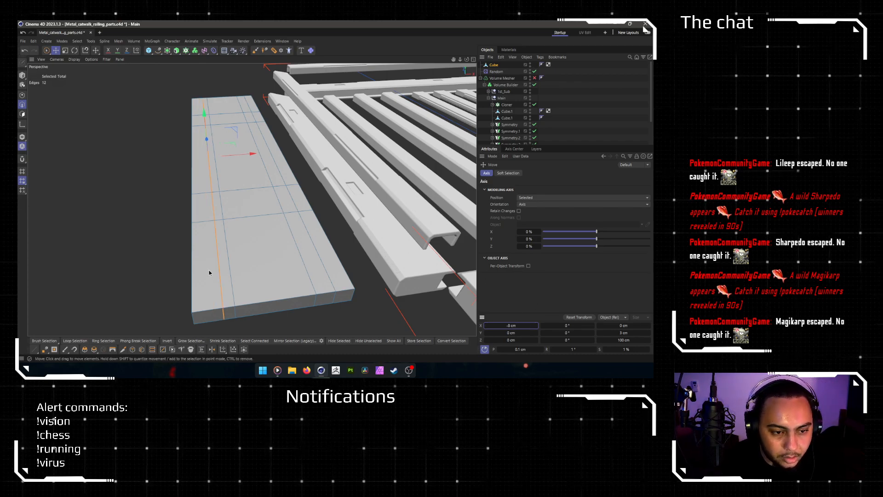
{"action": "left_click", "coordinate": [323, 270]}
{"action": "left_click", "coordinate": [512, 326]}
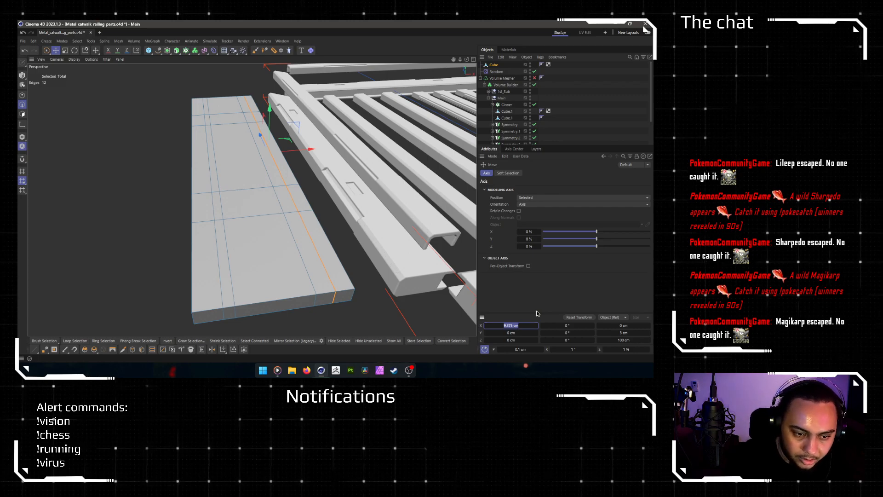
{"action": "left_click", "coordinate": [133, 234]}
Step: Ring-select the lengthwise edges of the slab's end section and connect them with a halfway crosswise loop, leaving that loop selected
{"action": "left_click_drag", "start_coordinate": [157, 233], "coordinate": [286, 256], "text": "alt"}
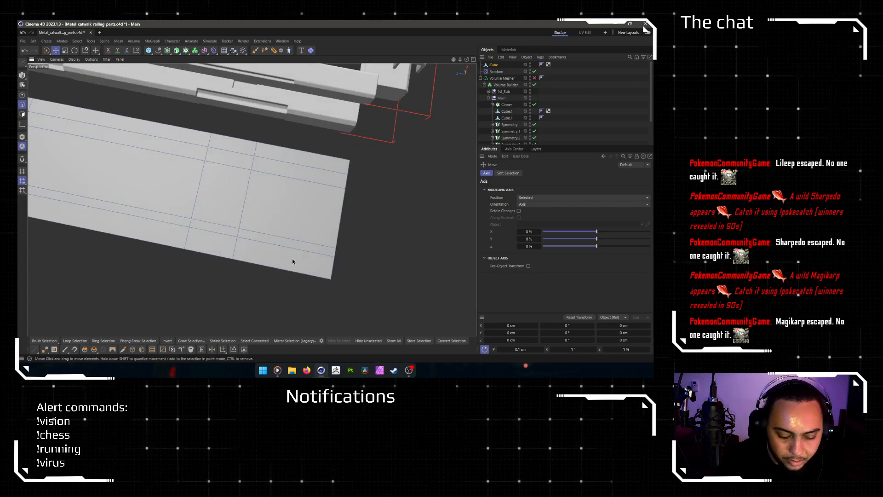
{"action": "key", "text": "u"}
{"action": "key", "text": "b"}
{"action": "left_click", "coordinate": [300, 261]}
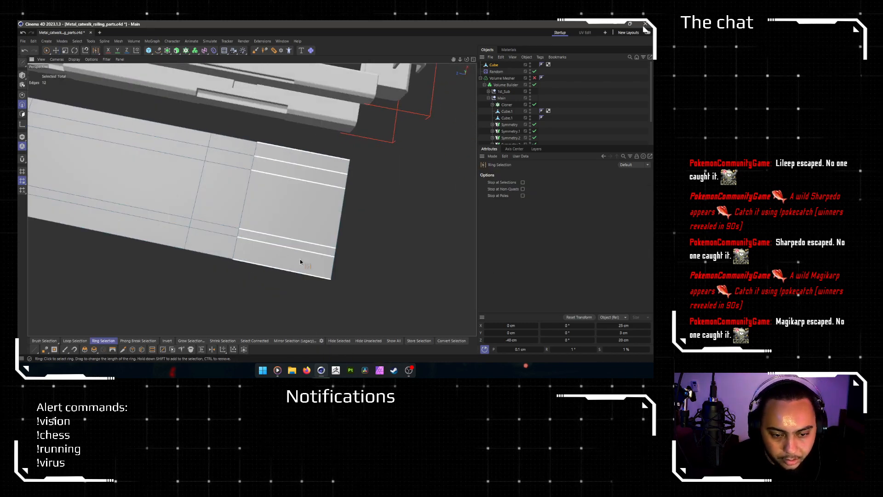
{"action": "key", "text": "e"}
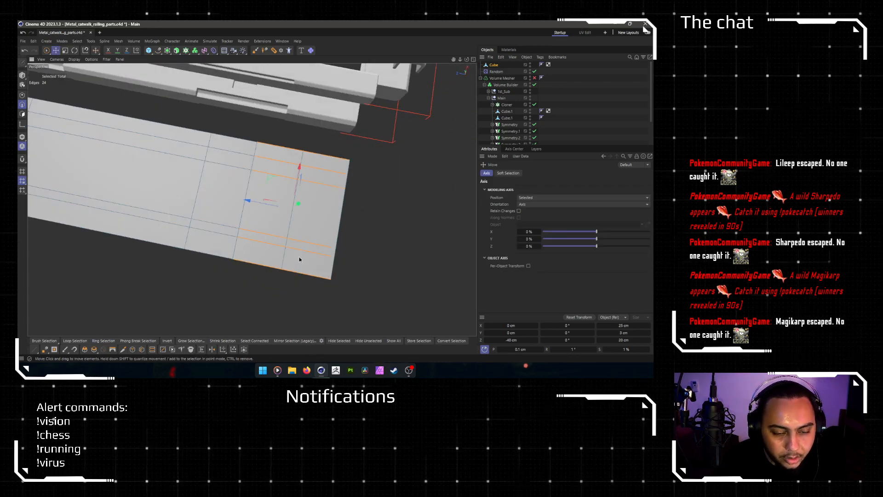
{"action": "double_click", "coordinate": [289, 232]}
{"action": "middle_click_drag", "start_coordinate": [285, 261], "coordinate": [242, 248], "text": "alt"}
{"action": "left_click_drag", "start_coordinate": [242, 248], "coordinate": [225, 264], "text": "alt"}
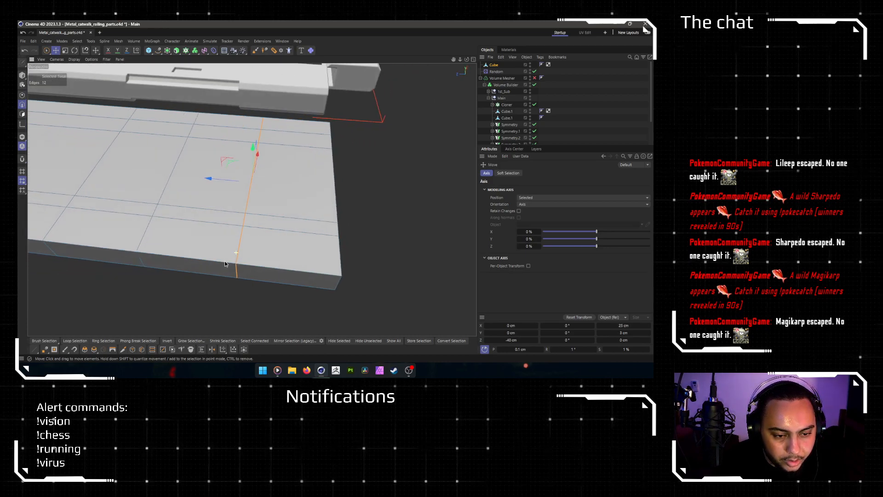
Step: Measure the outer lengthwise strip's width and the distance between the new crosswise loop and the slab's end edge
{"action": "double_click", "coordinate": [299, 231]}
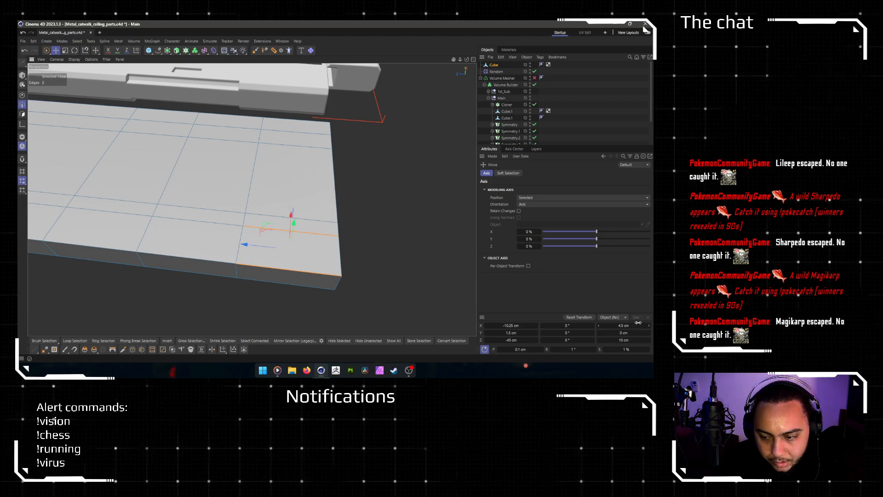
{"action": "left_click", "coordinate": [248, 190]}
{"action": "double_click", "coordinate": [240, 243]}
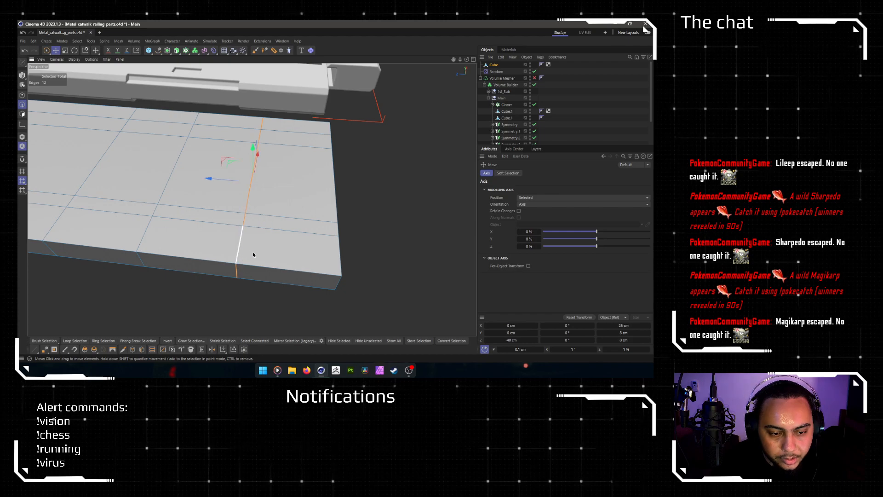
{"action": "double_click", "coordinate": [339, 256], "text": "shift"}
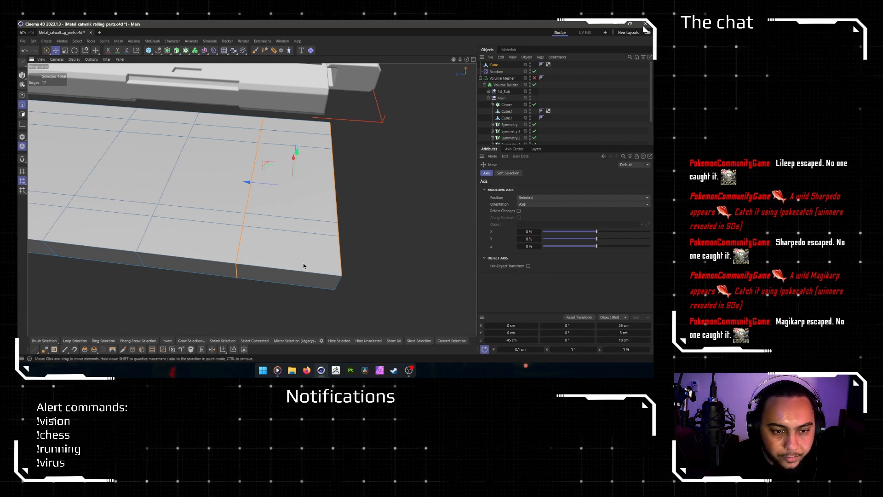
Step: Move the new crosswise loop toward the slab's end until it sits about 4.6 cm from the end edge
{"action": "double_click", "coordinate": [242, 254]}
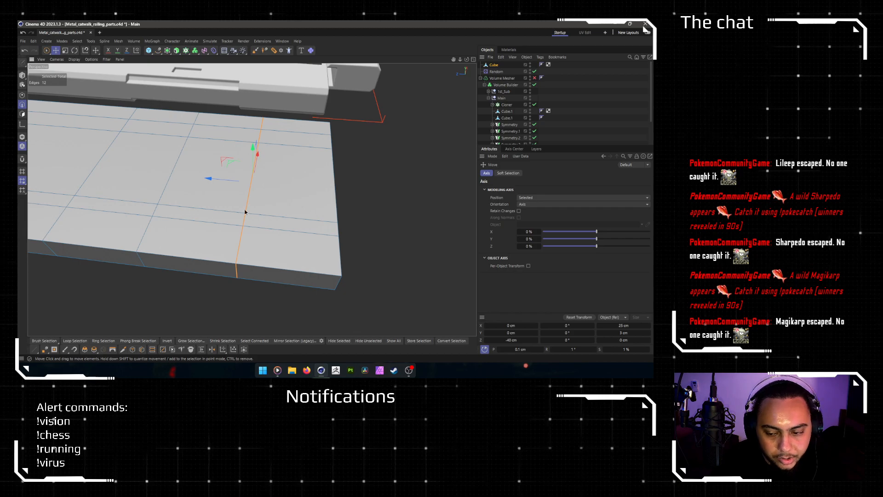
{"action": "left_click_drag", "start_coordinate": [208, 181], "coordinate": [257, 187]}
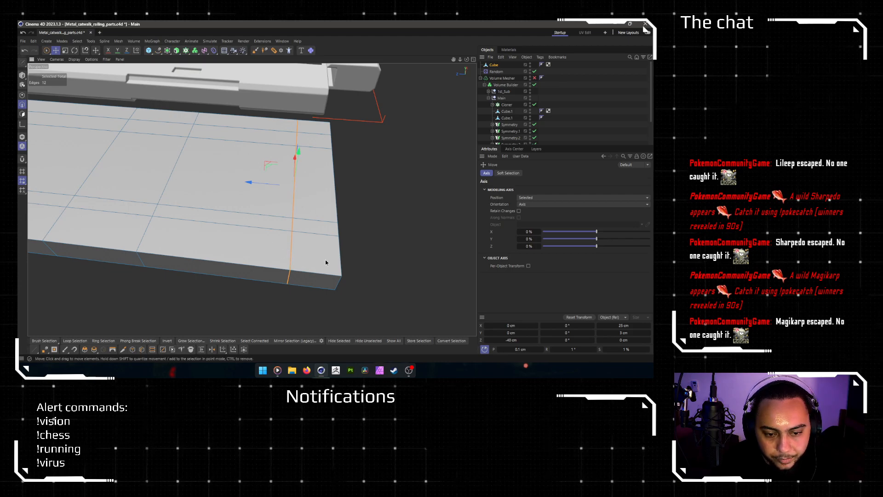
{"action": "double_click", "coordinate": [340, 276], "text": "shift"}
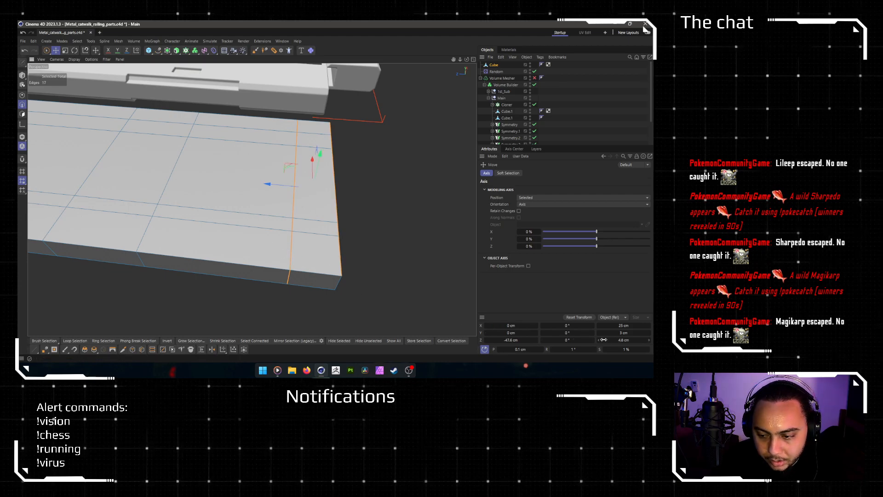
Step: Set the crosswise loop's Z position to -45 cm and measure its distance to the slab's end edge
{"action": "middle_click_drag", "start_coordinate": [310, 241], "coordinate": [234, 232], "text": "alt"}
{"action": "mouse_move", "coordinate": [235, 233]}
{"action": "left_mouse_down", "text": "alt"}
{"action": "mouse_move", "coordinate": [249, 231]}
{"action": "mouse_move", "coordinate": [240, 232]}
{"action": "left_mouse_up", "text": "alt"}
{"action": "double_click", "coordinate": [221, 249]}
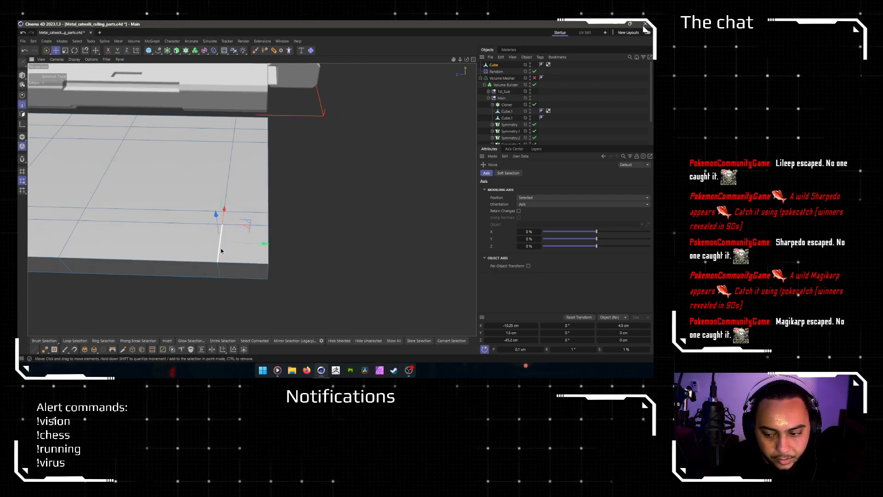
{"action": "key", "text": "BackSpace"}
{"action": "key", "text": "Return"}
{"action": "left_click", "coordinate": [516, 339]}
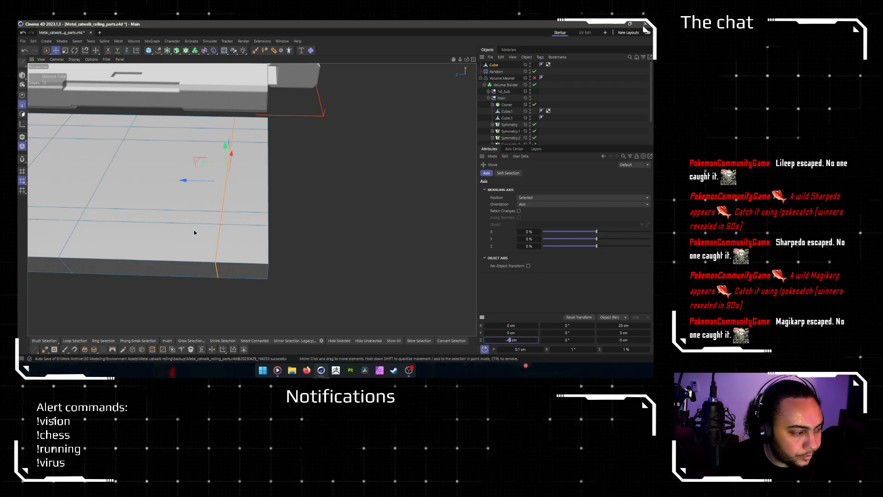
{"action": "left_click", "coordinate": [271, 190], "text": "shift"}
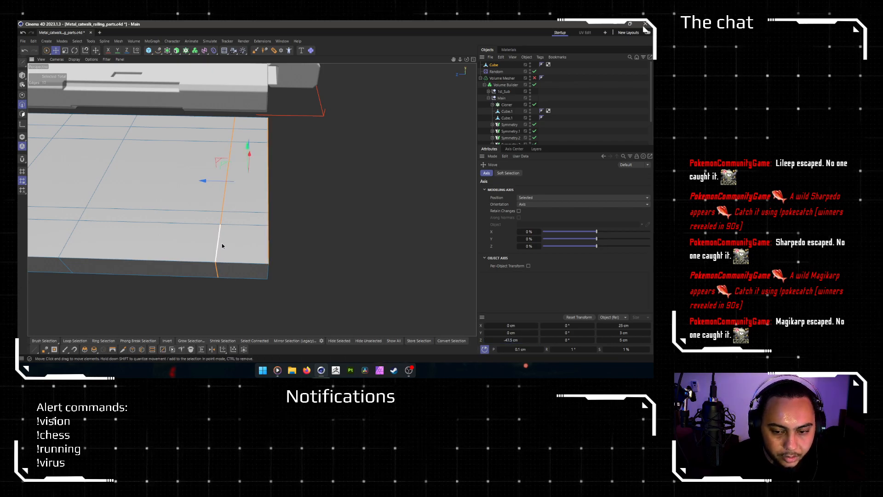
{"action": "key", "text": "ctrl+z"}
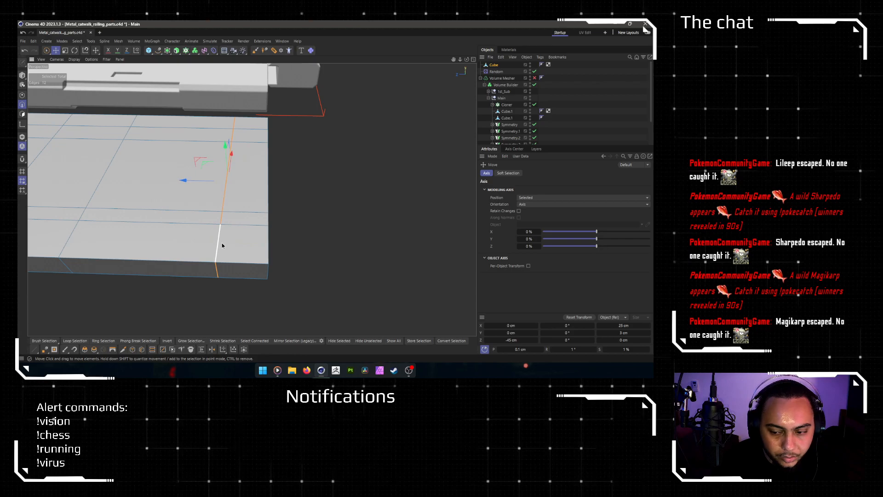
Step: Set the crosswise loop's Z position to -45.5 cm, check its spacing from the end edge, and clear the selection
{"action": "left_click", "coordinate": [509, 340]}
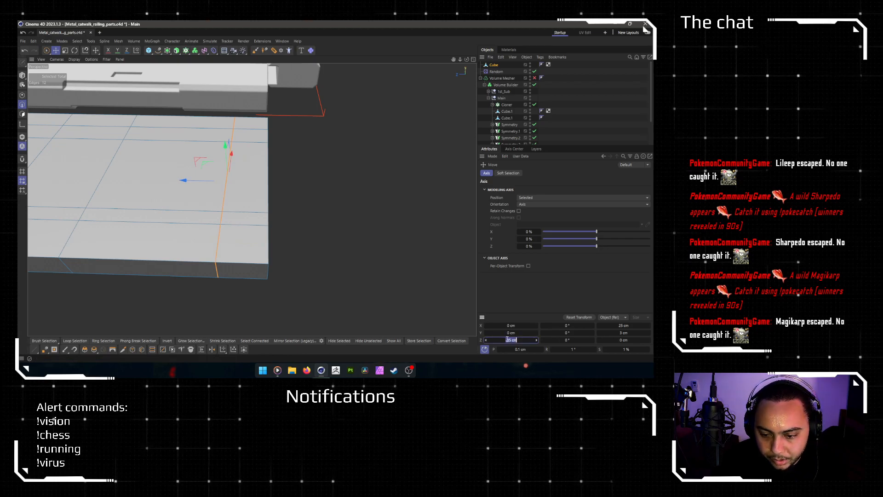
{"action": "key", "text": "Return"}
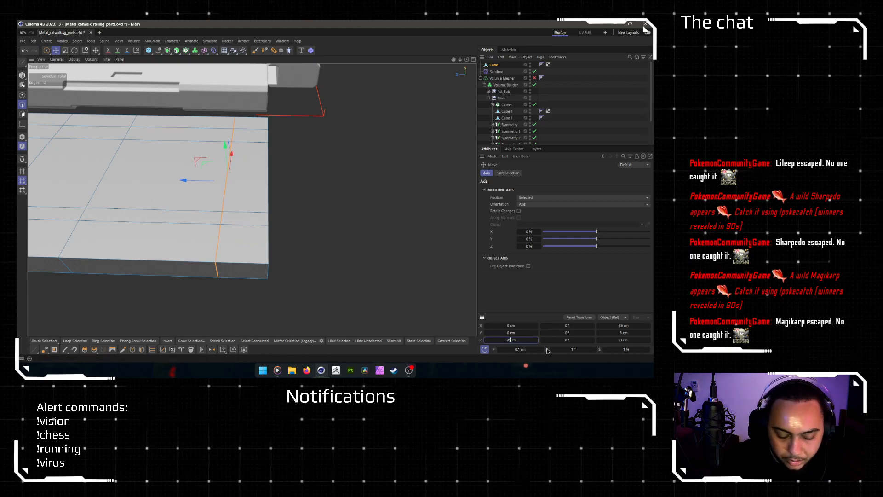
{"action": "key", "text": "Return"}
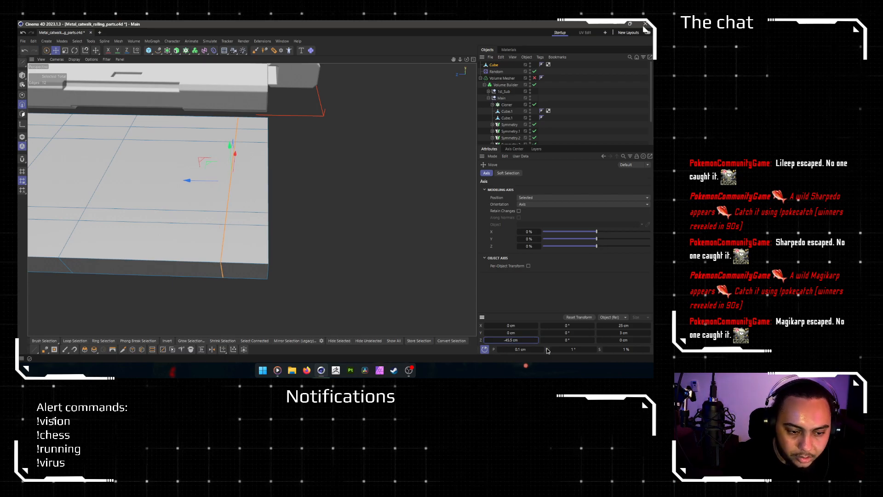
{"action": "left_click", "coordinate": [266, 248], "text": "shift"}
{"action": "left_click_drag", "start_coordinate": [303, 259], "coordinate": [216, 181]}
{"action": "key", "text": "ctrl+z"}
{"action": "left_click", "coordinate": [315, 264]}
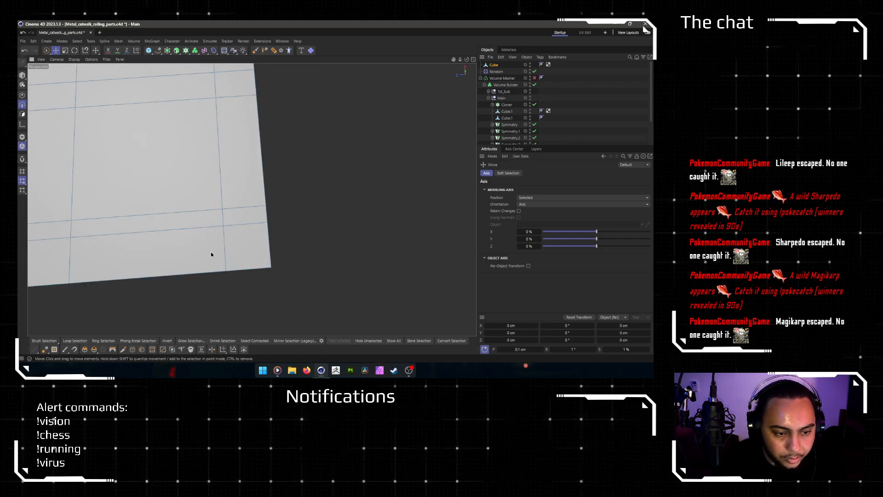
Step: Use the Polygon Pen to form a diagonal edge from the outer loops' intersection to the slab's nearby end corner
{"action": "left_click_drag", "start_coordinate": [213, 236], "coordinate": [282, 274], "text": "alt"}
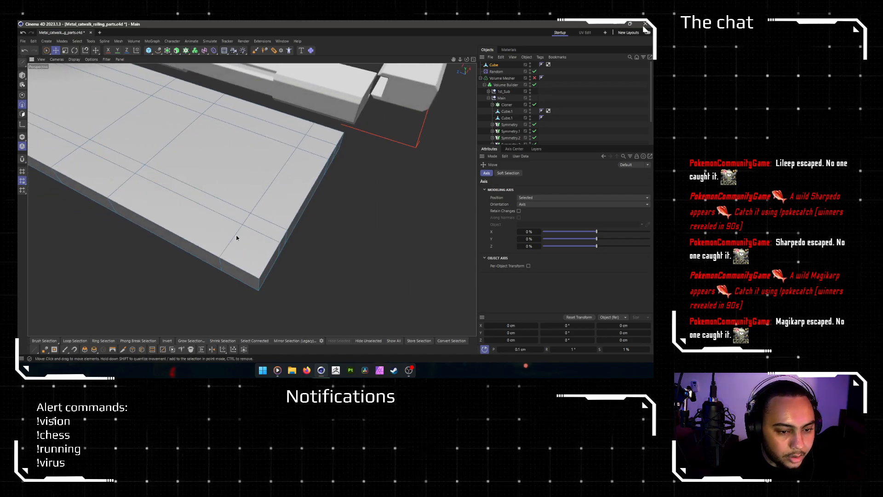
{"action": "left_click", "coordinate": [45, 350]}
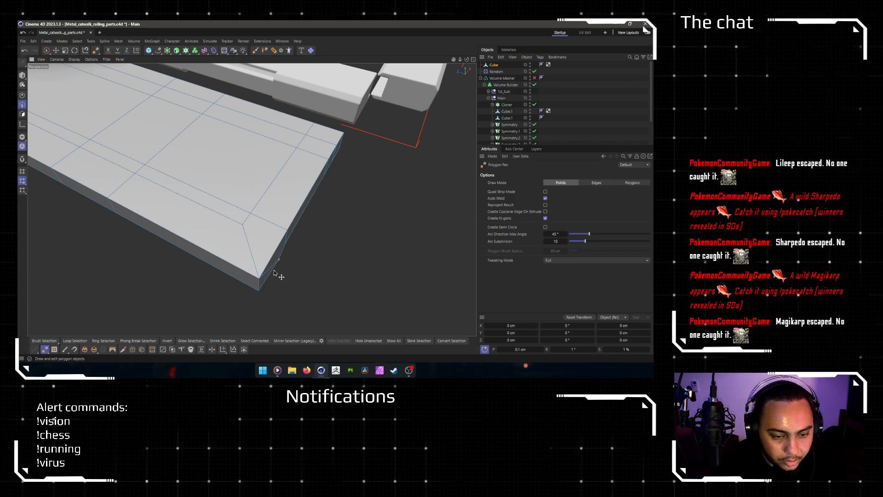
{"action": "mouse_move", "coordinate": [270, 282]}
{"action": "left_mouse_down", "text": "alt"}
{"action": "mouse_move", "coordinate": [233, 142]}
{"action": "mouse_move", "coordinate": [258, 279]}
{"action": "left_mouse_up", "text": "alt"}
Step: Ring-select the lengthwise edges of the slab's middle section and connect them to add a central crosswise loop
{"action": "scroll", "coordinate": [247, 227], "scroll_direction": "down", "scroll_amount": 4}
{"action": "middle_click_drag", "start_coordinate": [246, 226], "coordinate": [282, 290], "text": "alt"}
{"action": "left_click_drag", "start_coordinate": [283, 291], "coordinate": [261, 252], "text": "alt"}
{"action": "scroll", "coordinate": [262, 254], "scroll_direction": "up", "scroll_amount": 2}
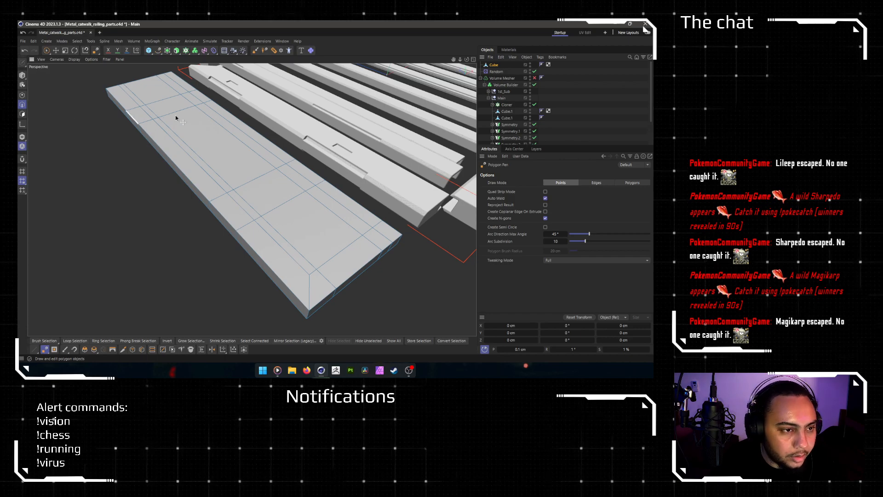
{"action": "left_click_drag", "start_coordinate": [199, 136], "coordinate": [285, 216], "text": "alt"}
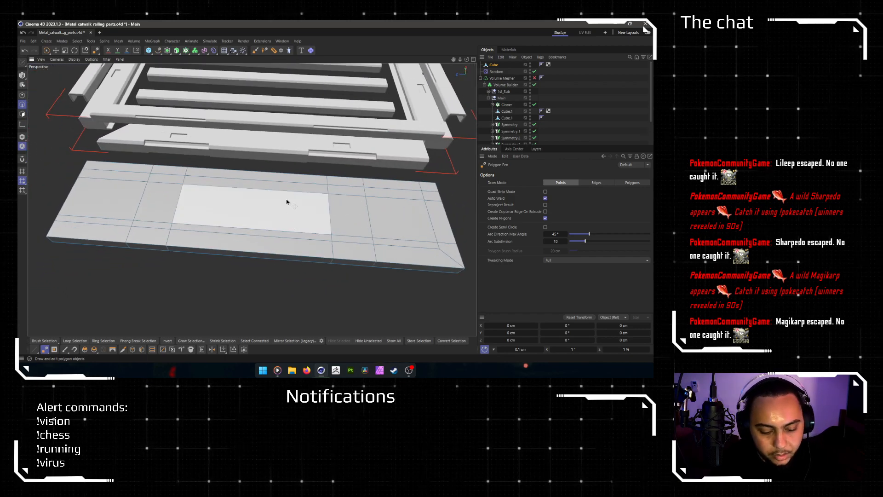
{"action": "key", "text": "u"}
{"action": "key", "text": "b"}
{"action": "left_click", "coordinate": [250, 244]}
{"action": "key", "text": "m"}
{"action": "key", "text": "m"}
{"action": "left_click", "coordinate": [229, 291]}
Step: Delete the points of the slab's half opposite the mitred corner, keeping the half that contains the diagonal edge
{"action": "left_click", "coordinate": [22, 94]}
{"action": "key", "text": "e"}
{"action": "left_click_drag", "start_coordinate": [172, 182], "coordinate": [208, 178], "text": "alt"}
{"action": "left_click_drag", "start_coordinate": [224, 120], "coordinate": [26, 337]}
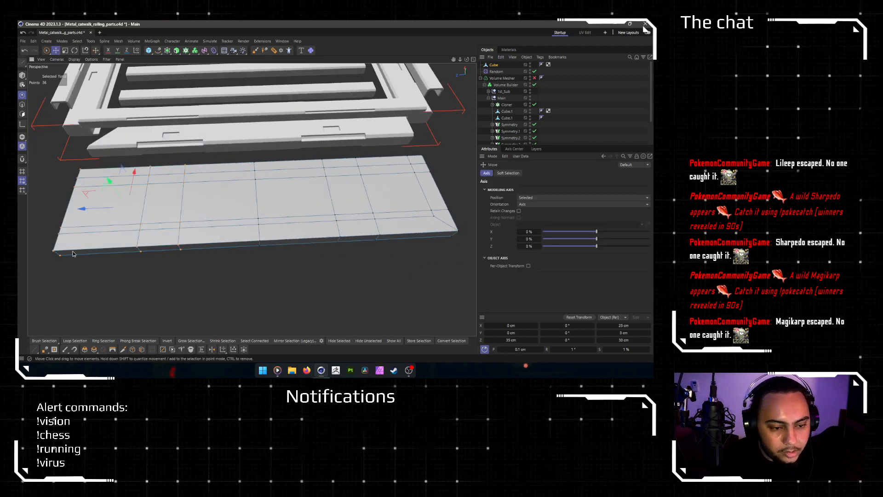
{"action": "key", "text": "Delete"}
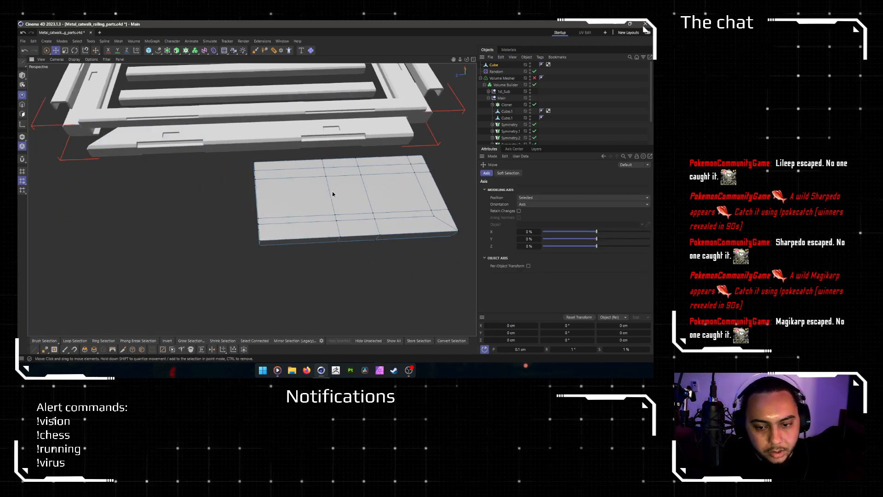
Step: Ring-select the crosswise edges of the remaining slab half and connect them to add a central lengthwise loop
{"action": "left_click", "coordinate": [22, 105]}
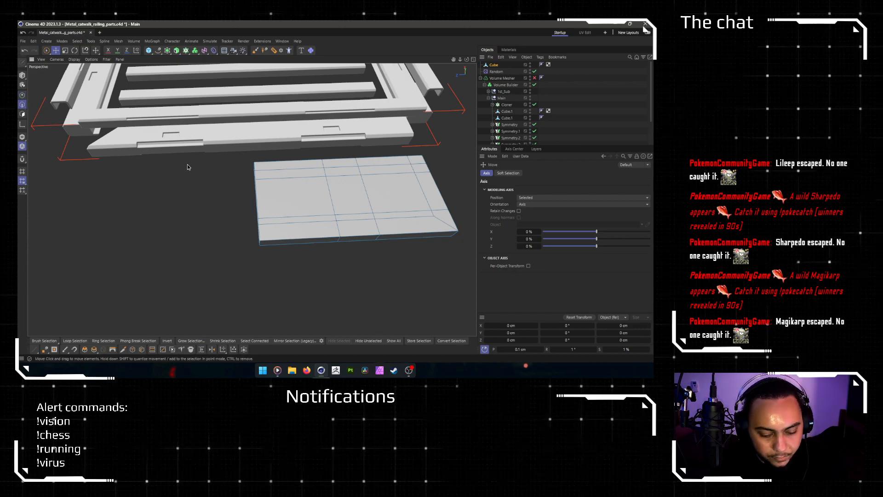
{"action": "key", "text": "u"}
{"action": "key", "text": "b"}
{"action": "left_click", "coordinate": [362, 195]}
{"action": "left_click", "coordinate": [376, 209]}
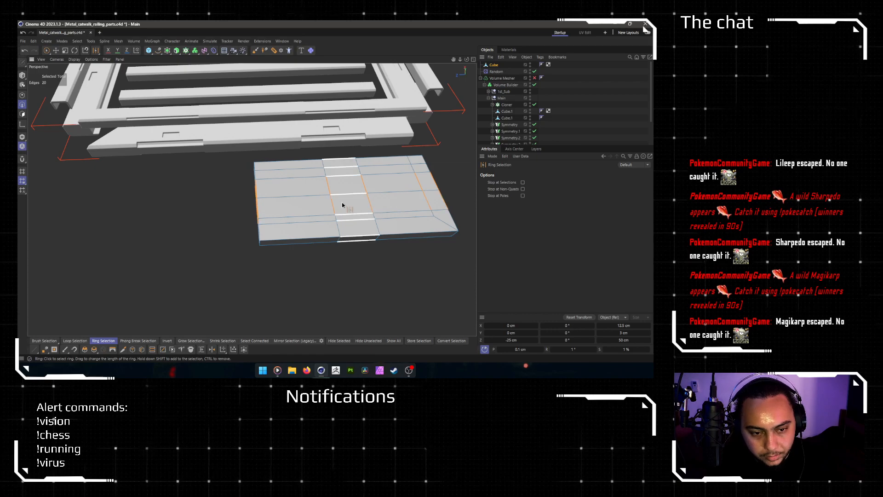
Step: Delete the points on the side of the central lengthwise loop away from the mitred corner, leaving a quarter of the slab
{"action": "left_click", "coordinate": [20, 95]}
{"action": "left_click_drag", "start_coordinate": [285, 191], "coordinate": [456, 233], "text": "alt"}
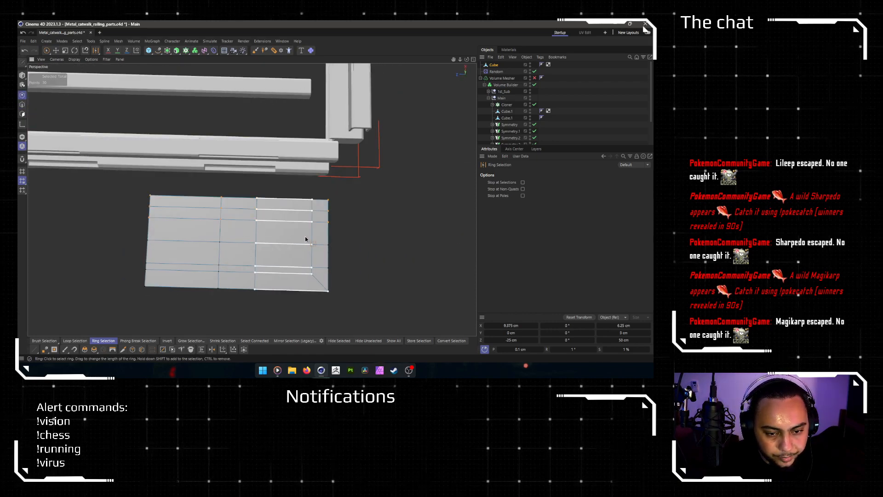
{"action": "left_click_drag", "start_coordinate": [304, 237], "coordinate": [306, 243], "text": "alt"}
{"action": "left_click_drag", "start_coordinate": [126, 167], "coordinate": [419, 242]}
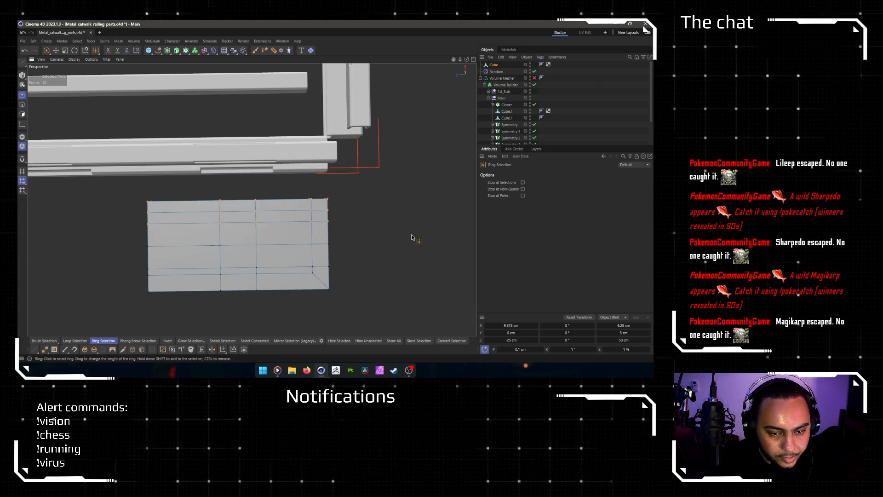
{"action": "key", "text": "Delete"}
{"action": "key", "text": "e"}
{"action": "left_click_drag", "start_coordinate": [230, 278], "coordinate": [199, 210], "text": "alt"}
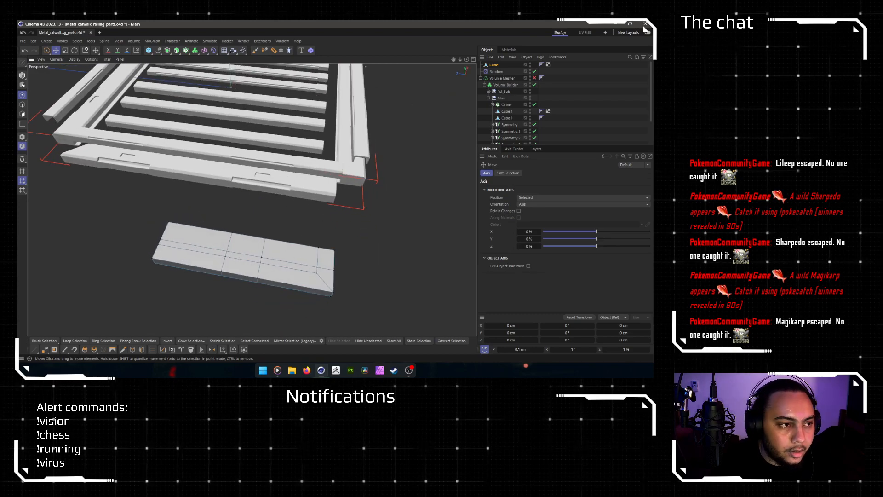
Step: Nest the quarter slab in two Symmetry generators, mirroring the inner one across ZY and the outer one across XY
{"action": "left_click", "coordinate": [22, 75]}
{"action": "left_click", "coordinate": [168, 51]}
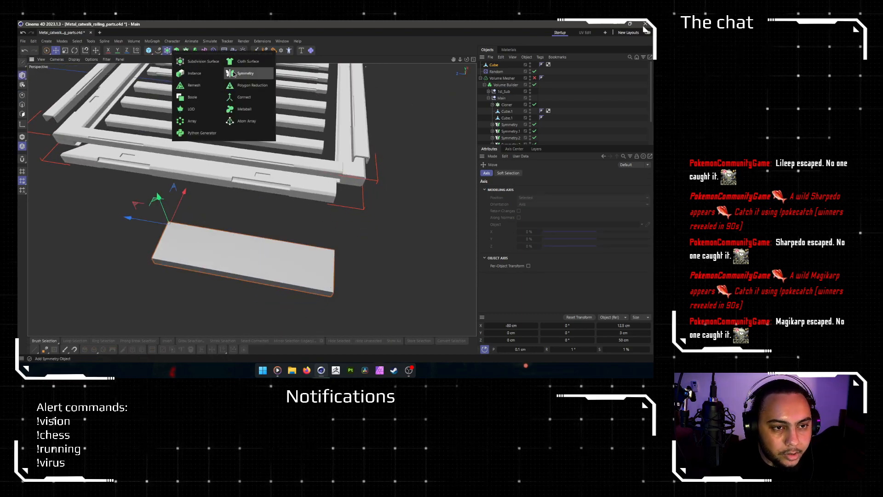
{"action": "left_click", "coordinate": [233, 74]}
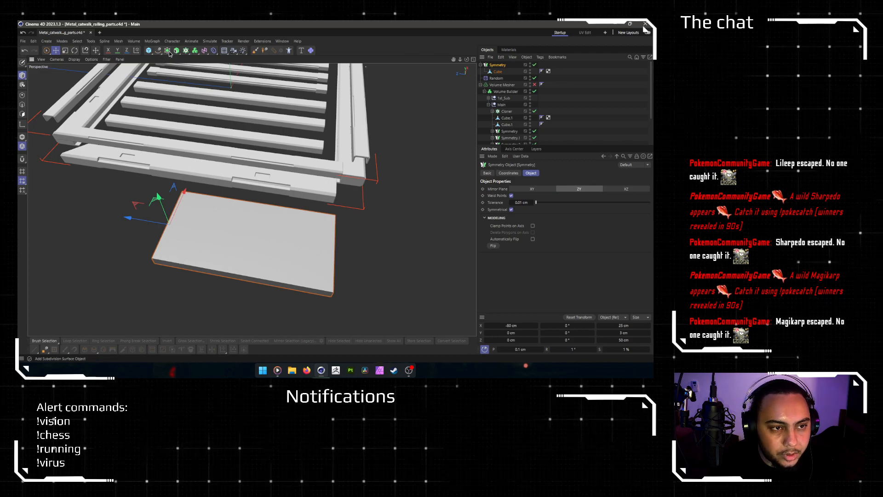
{"action": "left_click", "coordinate": [169, 54]}
{"action": "left_click", "coordinate": [245, 75]}
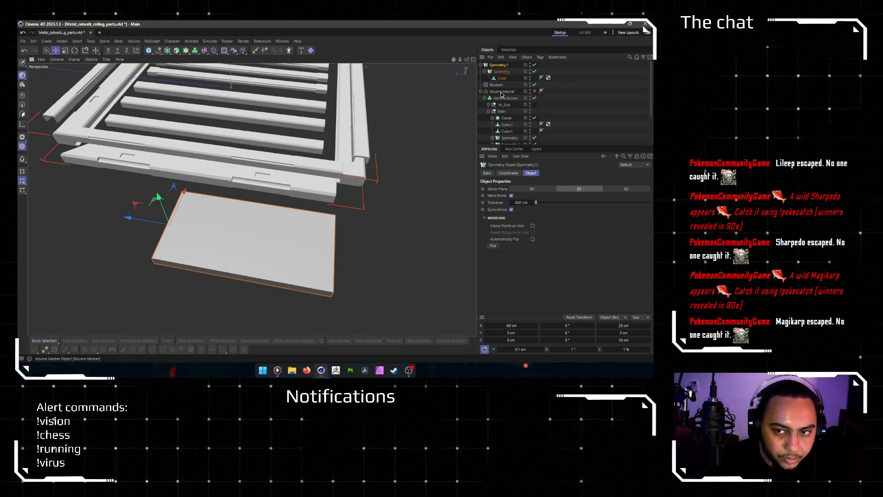
{"action": "left_click", "coordinate": [548, 190]}
{"action": "left_click_drag", "start_coordinate": [237, 226], "coordinate": [262, 216], "text": "alt"}
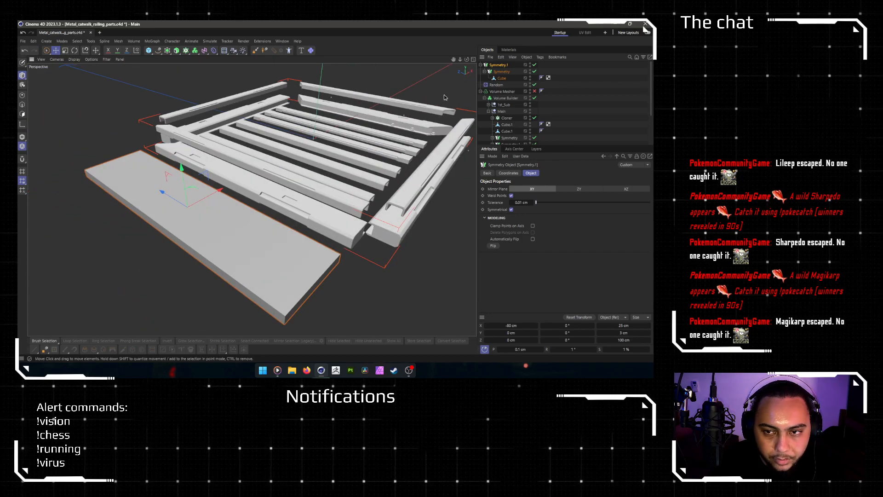
Step: Delete the quarter slab's inner polygons in the top view, leaving the mitred border and its inward tab
{"action": "left_click", "coordinate": [502, 78]}
{"action": "left_click", "coordinate": [22, 104]}
{"action": "scroll", "coordinate": [195, 192], "scroll_direction": "up", "scroll_amount": 3}
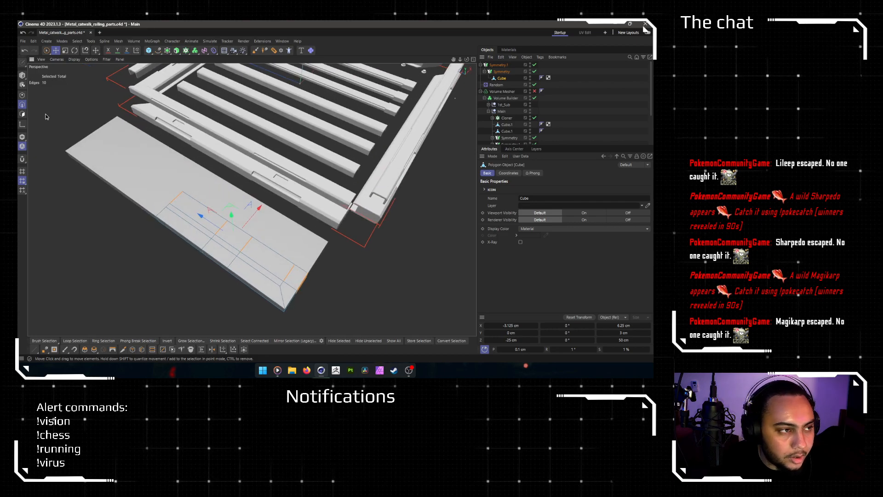
{"action": "left_click", "coordinate": [21, 115]}
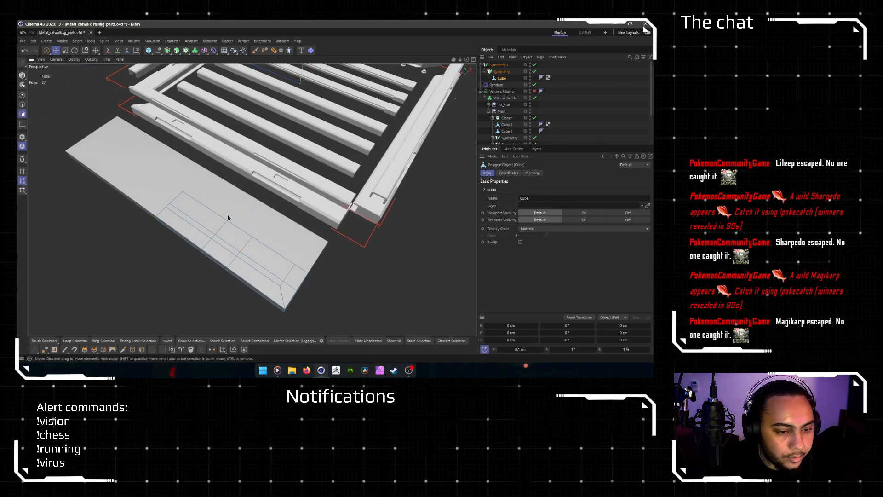
{"action": "key", "text": "F5"}
{"action": "middle_click", "coordinate": [323, 167]}
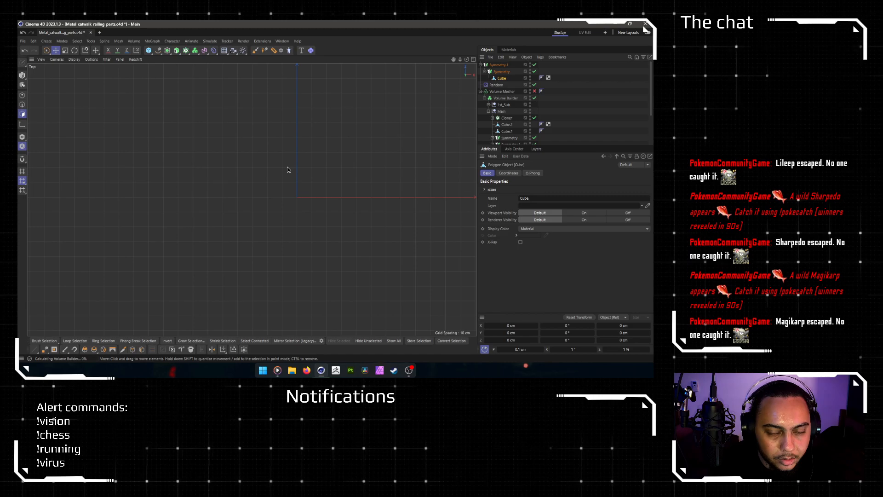
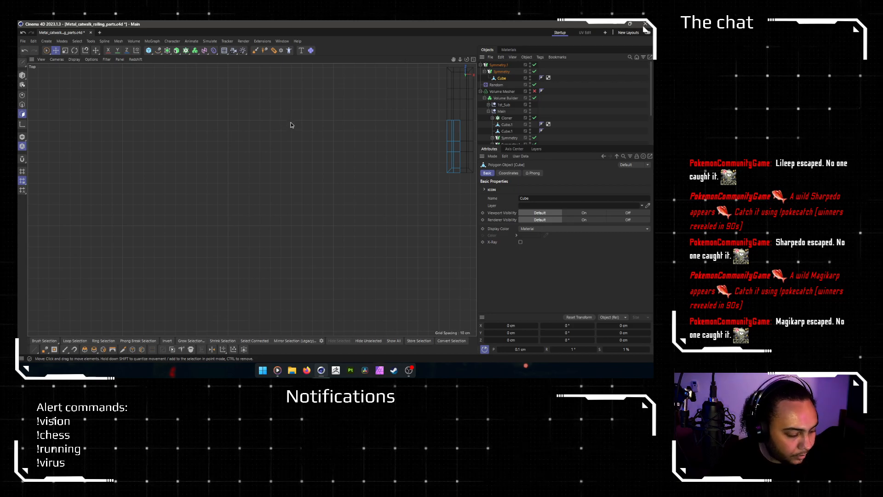
{"action": "scroll", "coordinate": [334, 147], "scroll_direction": "down", "scroll_amount": 3}
{"action": "scroll", "coordinate": [405, 144], "scroll_direction": "up", "scroll_amount": 7}
{"action": "middle_click_drag", "start_coordinate": [399, 135], "coordinate": [297, 156]}
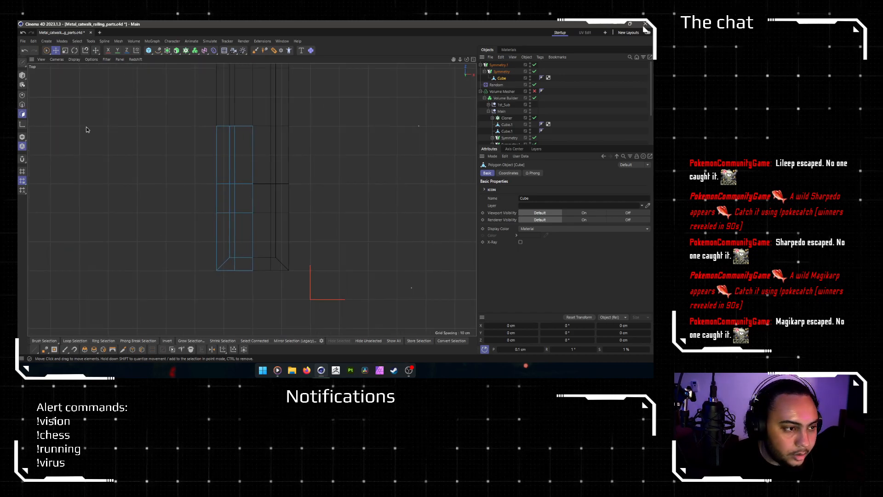
{"action": "left_click", "coordinate": [250, 182]}
{"action": "left_click", "coordinate": [239, 199], "text": "shift"}
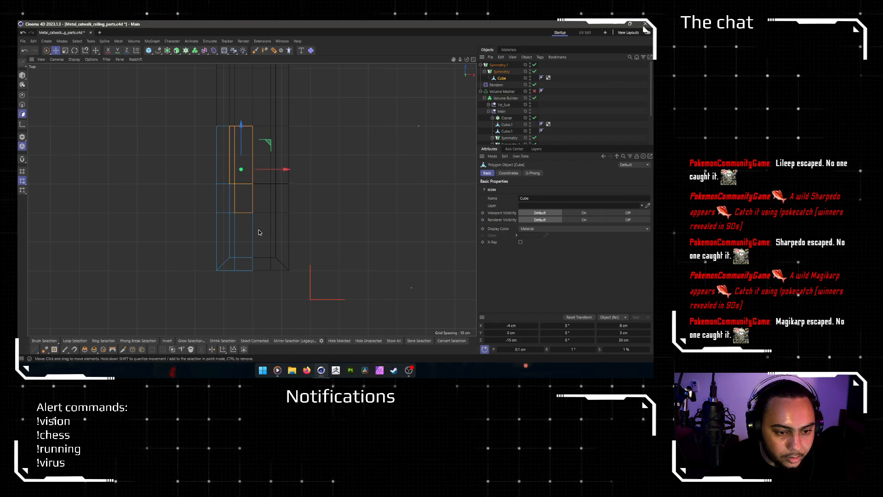
{"action": "left_click_drag", "start_coordinate": [220, 208], "coordinate": [316, 264]}
{"action": "key", "text": "Delete"}
{"action": "middle_click", "coordinate": [285, 232]}
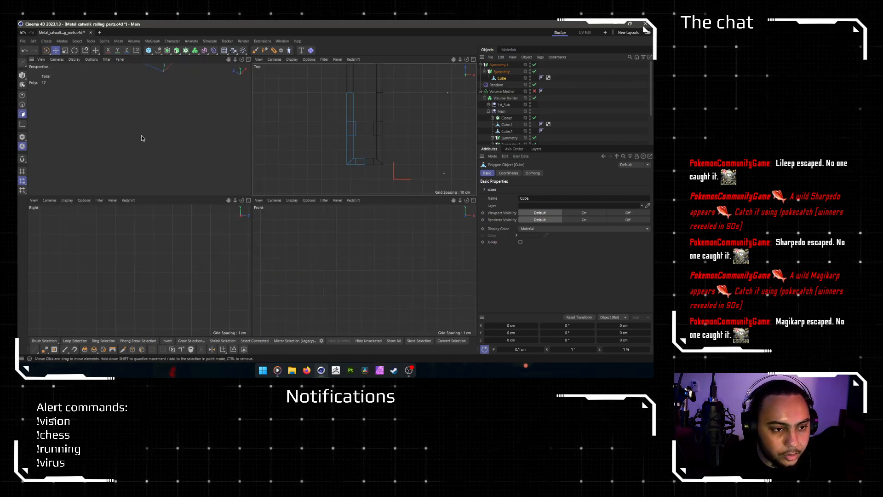
{"action": "middle_click", "coordinate": [180, 145]}
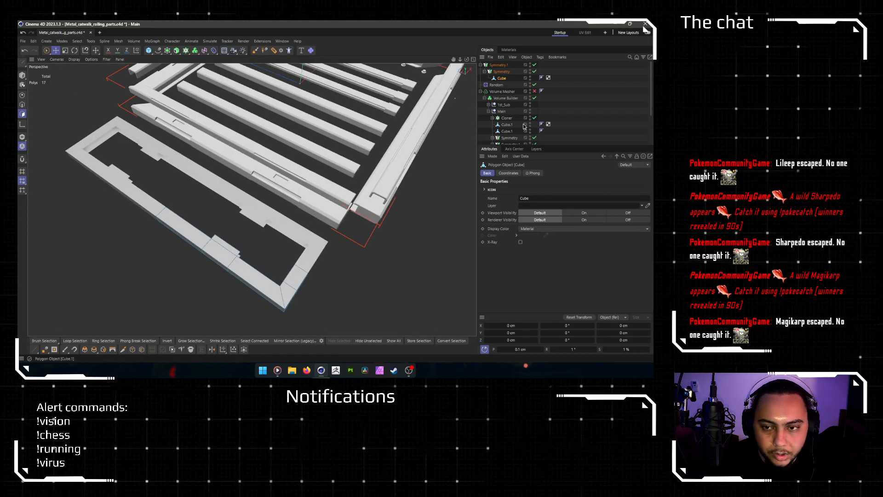
Step: Select the crosswise edges in the middle of the quarter frame's short end piece and dissolve them
{"action": "scroll", "coordinate": [296, 305], "scroll_direction": "up", "scroll_amount": 4}
{"action": "left_click", "coordinate": [22, 105]}
{"action": "double_click", "coordinate": [289, 278]}
{"action": "mouse_move", "coordinate": [289, 277]}
{"action": "left_mouse_down", "text": "alt"}
{"action": "mouse_move", "coordinate": [308, 294]}
{"action": "mouse_move", "coordinate": [360, 301]}
{"action": "left_mouse_up", "text": "alt"}
{"action": "right_click", "coordinate": [368, 302]}
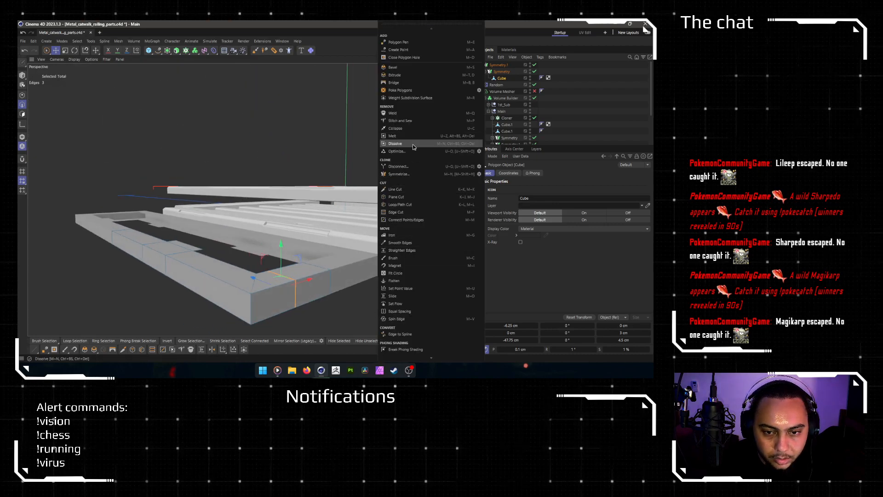
{"action": "left_click", "coordinate": [414, 143]}
{"action": "left_click_drag", "start_coordinate": [312, 285], "coordinate": [306, 78], "text": "alt"}
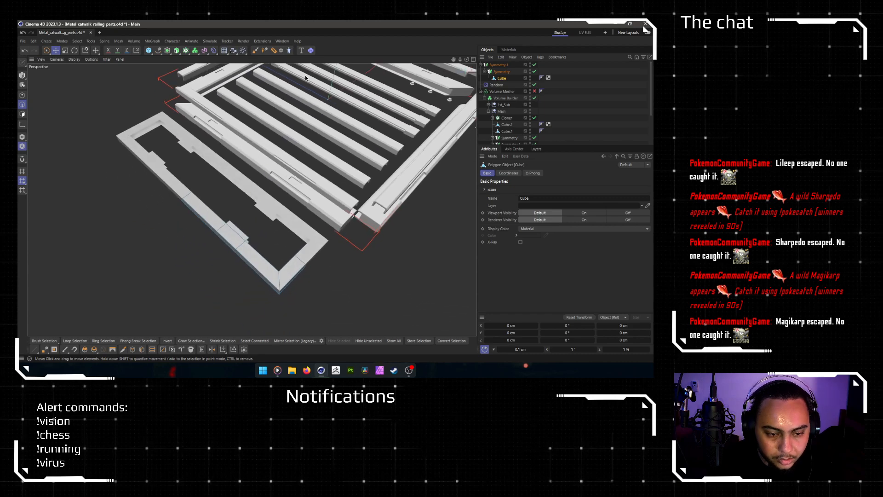
Step: Bridge the open upper and lower inner edges of the quarter frame and its tab to build the missing side walls
{"action": "left_click_drag", "start_coordinate": [265, 258], "coordinate": [382, 256], "text": "alt"}
{"action": "scroll", "coordinate": [236, 257], "scroll_direction": "up", "scroll_amount": 2}
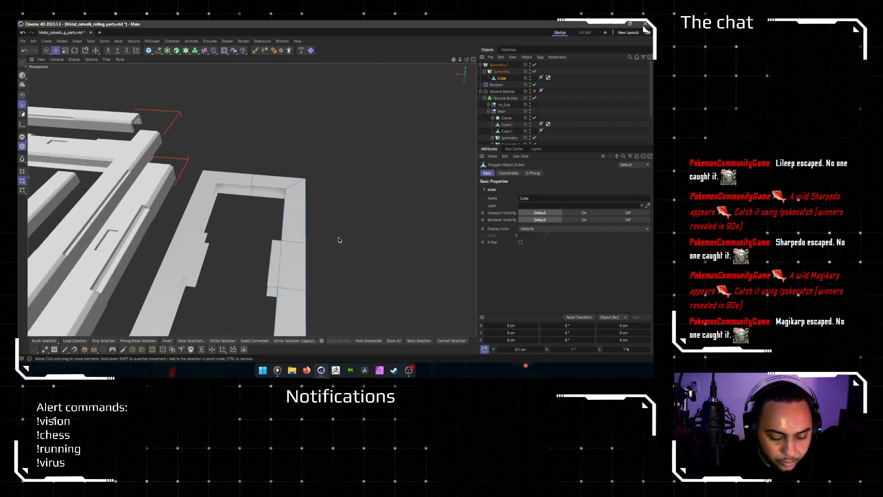
{"action": "key", "text": "m"}
{"action": "key", "text": "b"}
{"action": "mouse_move", "coordinate": [303, 214]}
{"action": "left_mouse_down", "text": "alt"}
{"action": "mouse_move", "coordinate": [355, 200]}
{"action": "mouse_move", "coordinate": [301, 223]}
{"action": "mouse_move", "coordinate": [253, 228]}
{"action": "mouse_move", "coordinate": [327, 211]}
{"action": "mouse_move", "coordinate": [242, 176]}
{"action": "mouse_move", "coordinate": [276, 177]}
{"action": "mouse_move", "coordinate": [149, 185]}
{"action": "left_mouse_up", "text": "alt"}
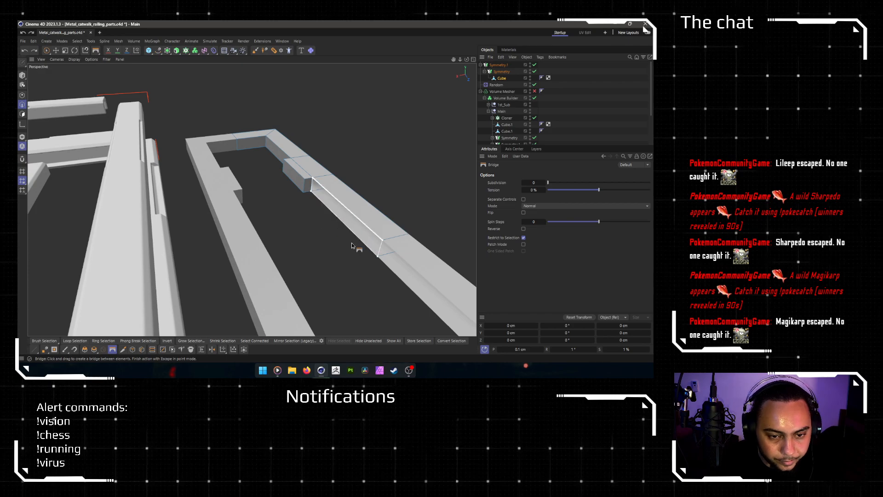
{"action": "left_click_drag", "start_coordinate": [310, 240], "coordinate": [363, 256], "text": "alt"}
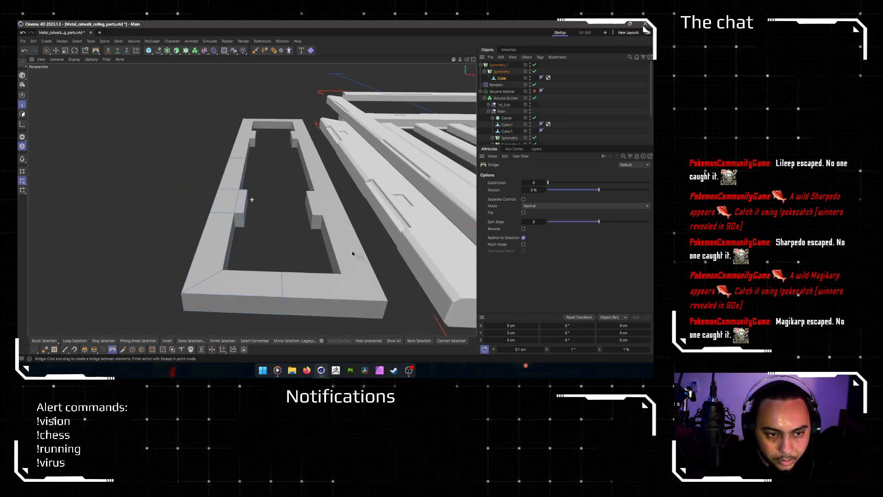
{"action": "scroll", "coordinate": [349, 239], "scroll_direction": "up", "scroll_amount": 6}
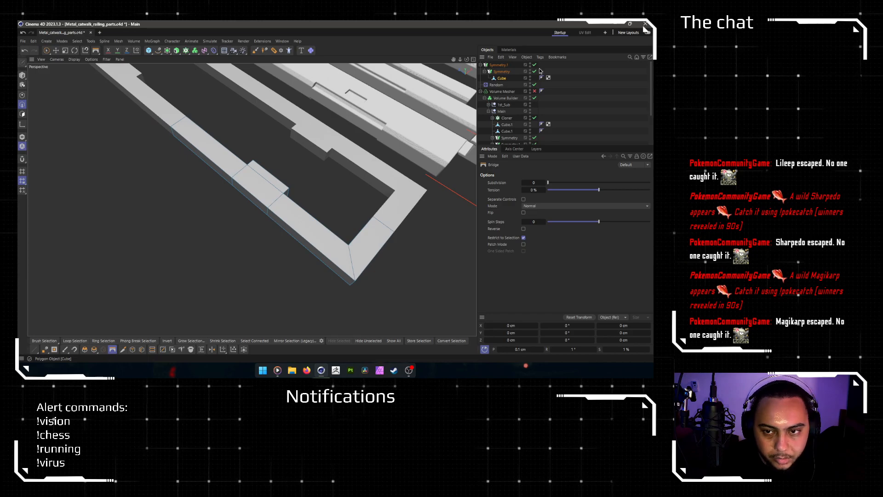
Step: Convert the nested Symmetry into an editable mesh, take the frame mesh out of its null, and remove the null
{"action": "left_click", "coordinate": [508, 65]}
{"action": "left_click", "coordinate": [481, 65]}
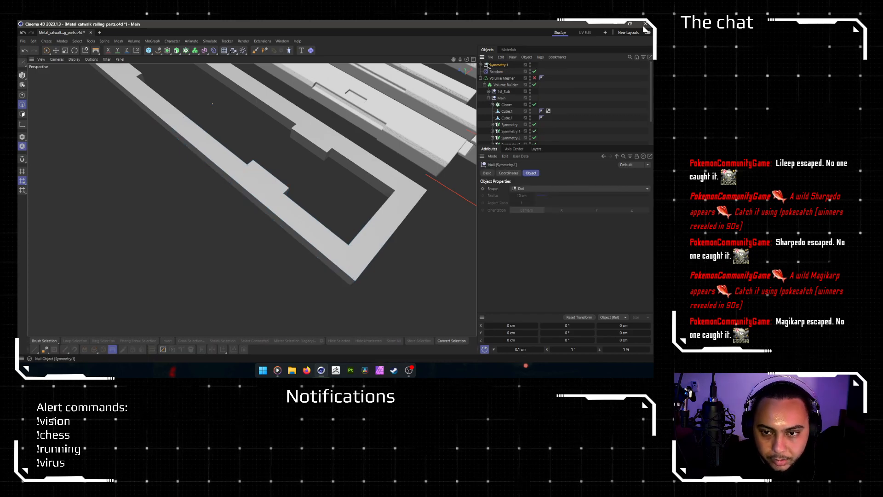
{"action": "left_click", "coordinate": [481, 65]}
{"action": "left_click_drag", "start_coordinate": [498, 79], "coordinate": [508, 94]}
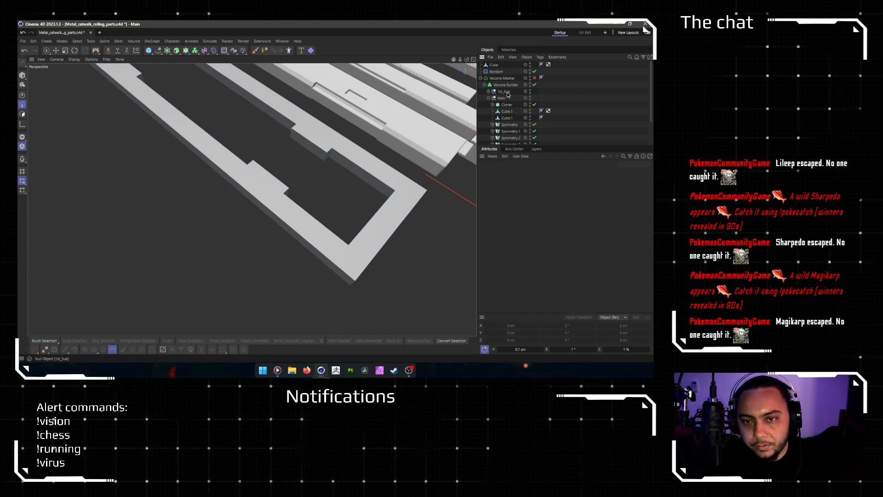
{"action": "left_click", "coordinate": [493, 65]}
{"action": "key", "text": "o"}
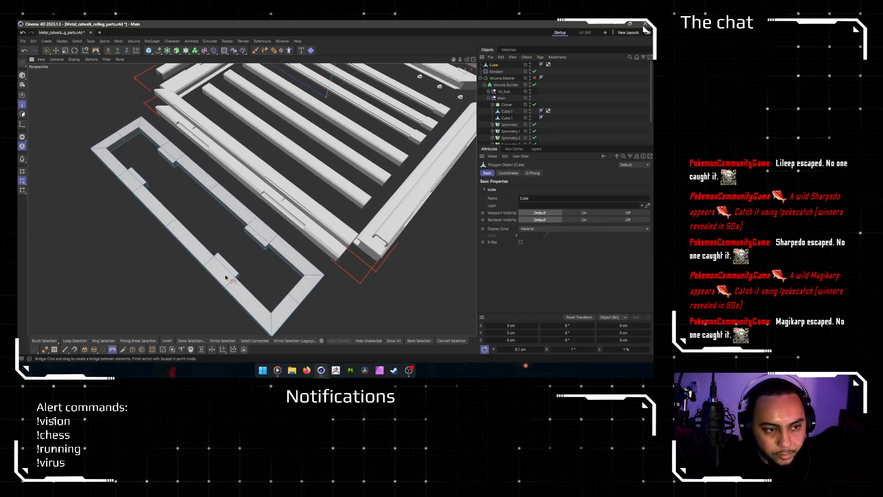
Step: Disable the Volume Builder, hide the Volume Mesher in the viewport, and collapse its hierarchy
{"action": "left_click", "coordinate": [534, 85]}
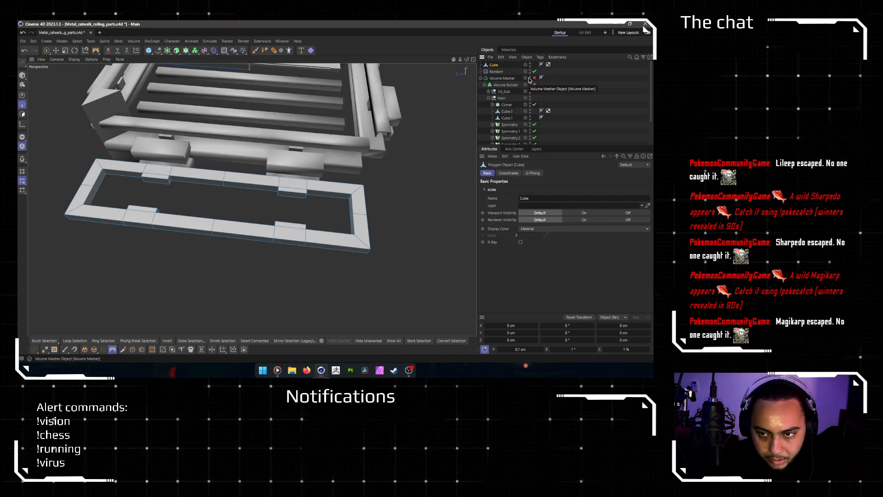
{"action": "left_click", "coordinate": [529, 77]}
{"action": "left_click", "coordinate": [481, 78]}
{"action": "left_click", "coordinate": [508, 111]}
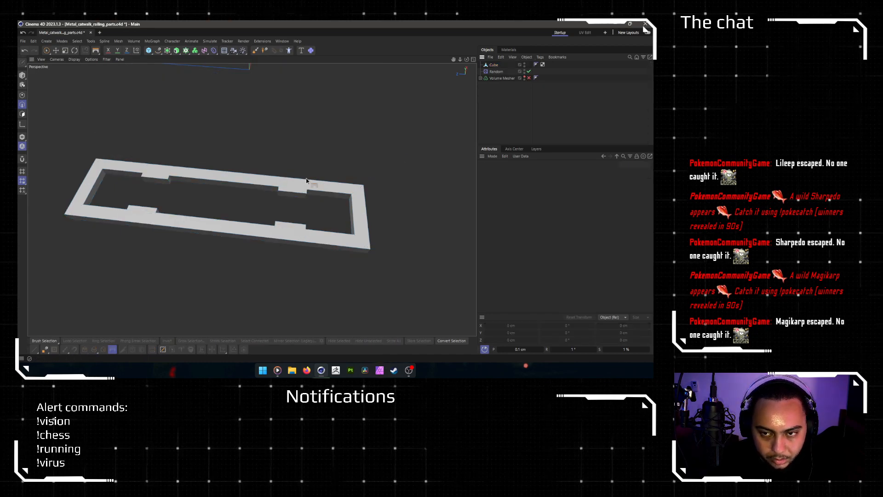
Step: Delete one long side and the far short end of the frame in the top view, keeping one long and one short piece
{"action": "middle_click", "coordinate": [250, 274]}
{"action": "middle_click", "coordinate": [304, 125]}
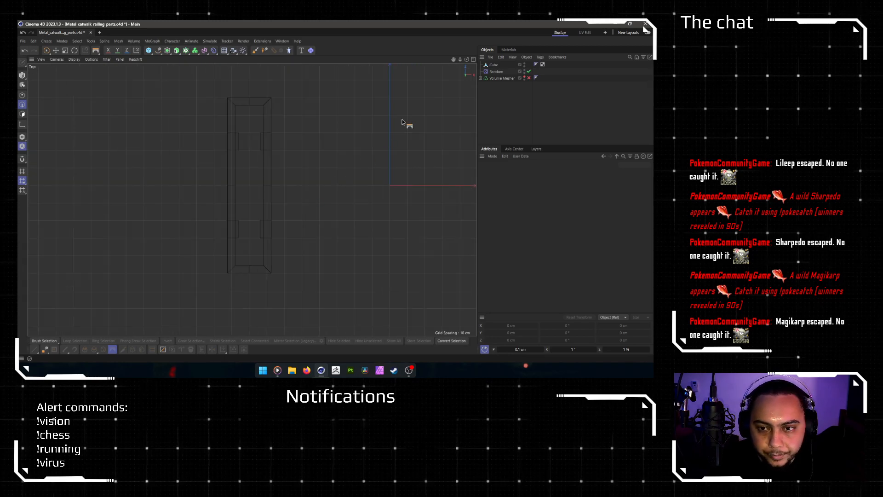
{"action": "left_click", "coordinate": [490, 66]}
{"action": "scroll", "coordinate": [138, 218], "scroll_direction": "up", "scroll_amount": 3}
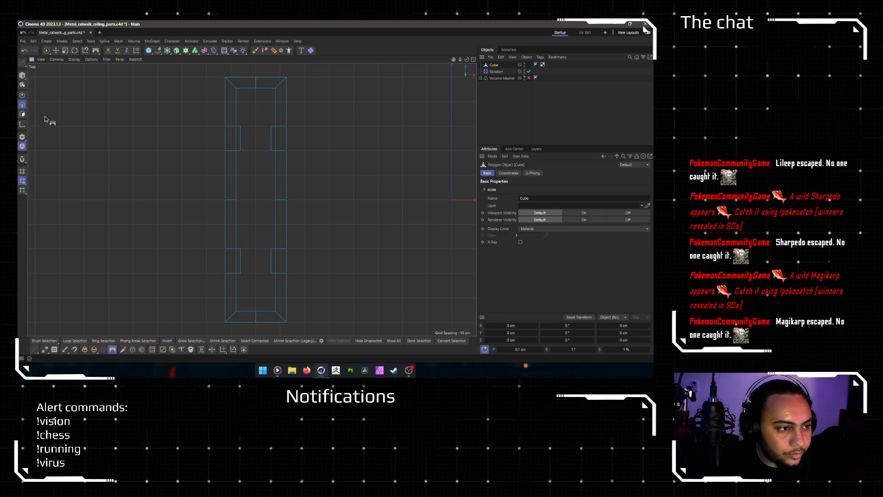
{"action": "left_click", "coordinate": [22, 113]}
{"action": "scroll", "coordinate": [262, 119], "scroll_direction": "down", "scroll_amount": 4}
{"action": "scroll", "coordinate": [240, 89], "scroll_direction": "up", "scroll_amount": 3}
{"action": "left_click_drag", "start_coordinate": [251, 78], "coordinate": [361, 308]}
{"action": "left_click_drag", "start_coordinate": [205, 259], "coordinate": [383, 336], "text": "ctrl"}
{"action": "left_click_drag", "start_coordinate": [214, 72], "coordinate": [348, 103], "text": "shift"}
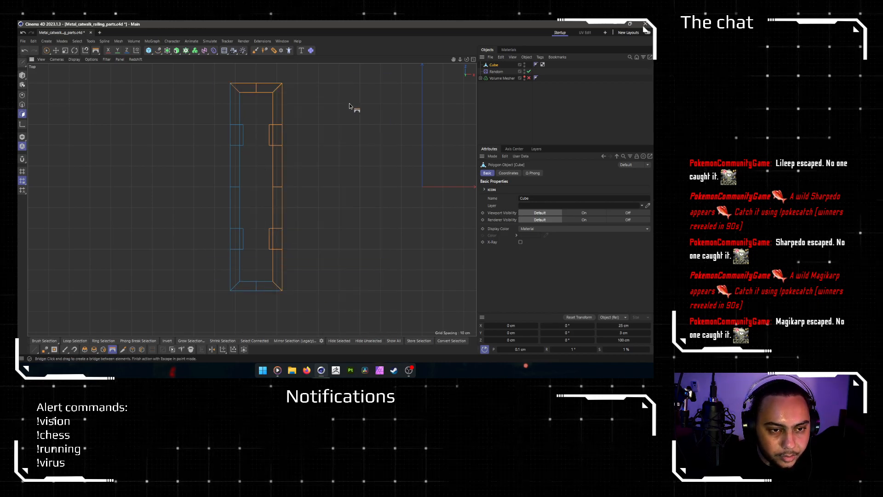
{"action": "key", "text": "Delete"}
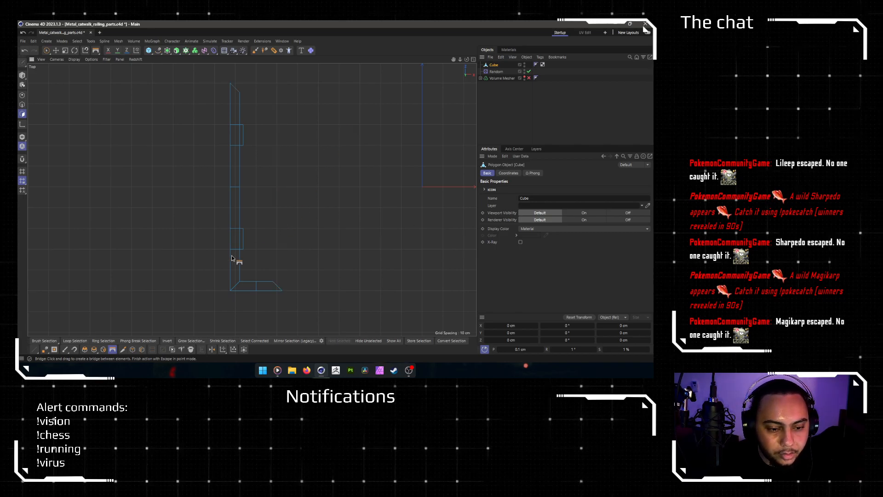
Step: Split the short mitred end piece into its own object and delete its polygons from the original frame mesh
{"action": "left_click_drag", "start_coordinate": [190, 261], "coordinate": [340, 336]}
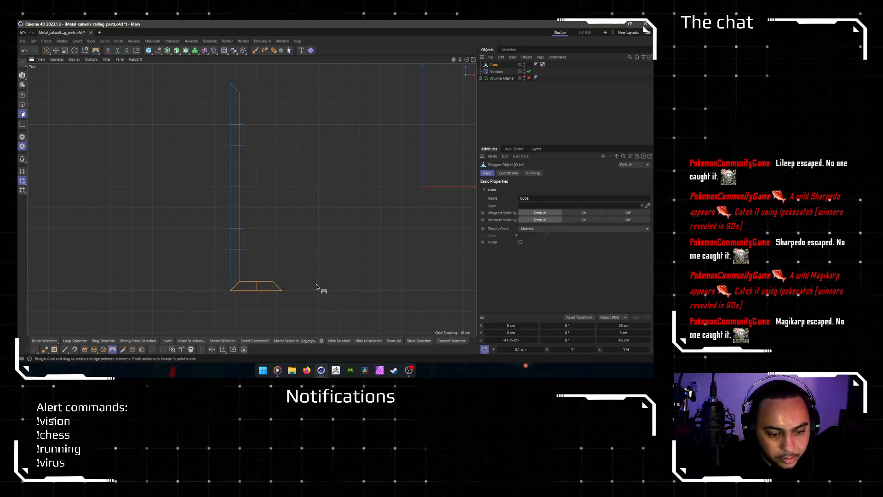
{"action": "right_click", "coordinate": [297, 287]}
{"action": "left_click", "coordinate": [316, 184]}
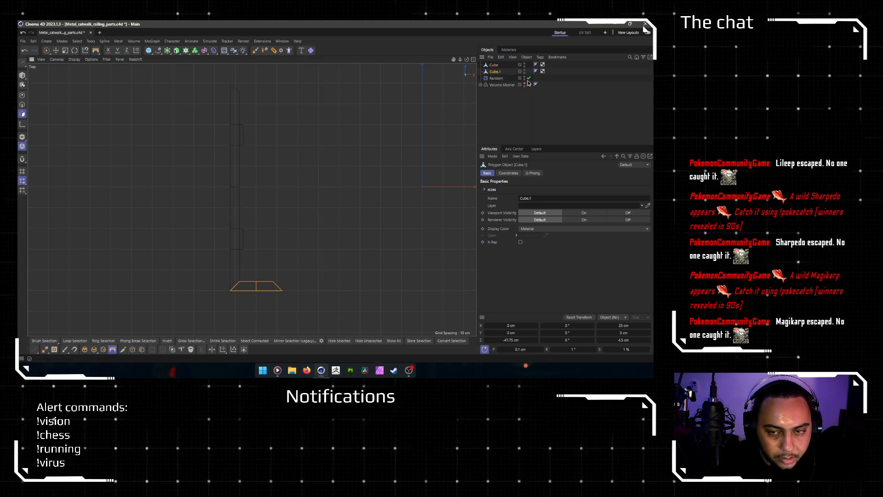
{"action": "left_click", "coordinate": [494, 65]}
{"action": "key", "text": "Delete"}
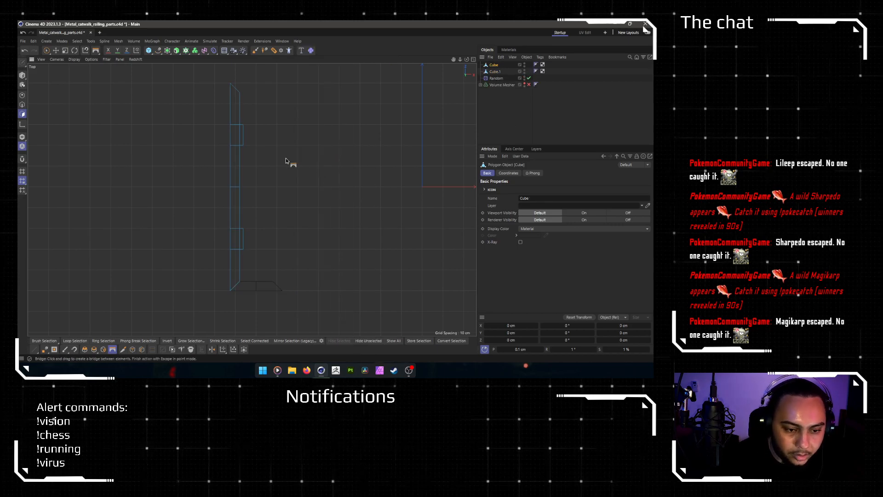
Step: Dissolve the edge loop around the middle of the long frame piece
{"action": "middle_click", "coordinate": [285, 159]}
{"action": "middle_click", "coordinate": [230, 177]}
{"action": "middle_click_drag", "start_coordinate": [354, 280], "coordinate": [252, 244], "text": "alt"}
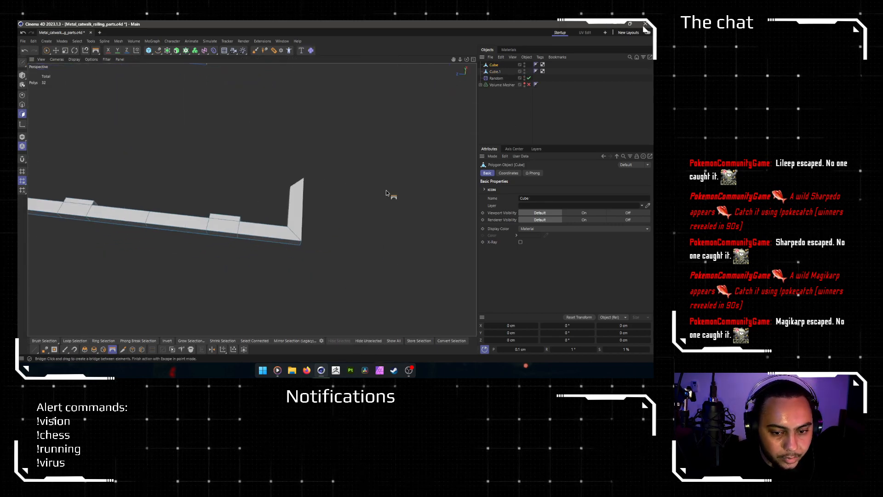
{"action": "left_click", "coordinate": [495, 71]}
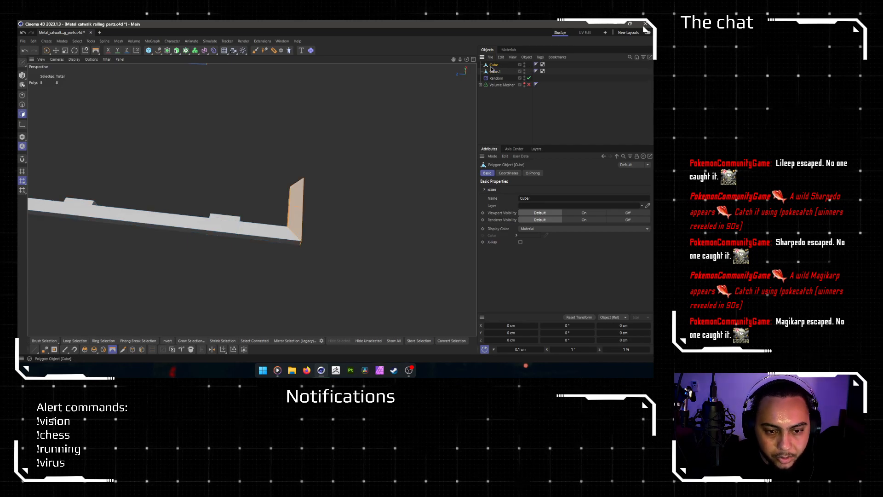
{"action": "left_click", "coordinate": [492, 65]}
{"action": "key", "text": "m"}
{"action": "key", "text": "b"}
{"action": "left_click", "coordinate": [22, 104]}
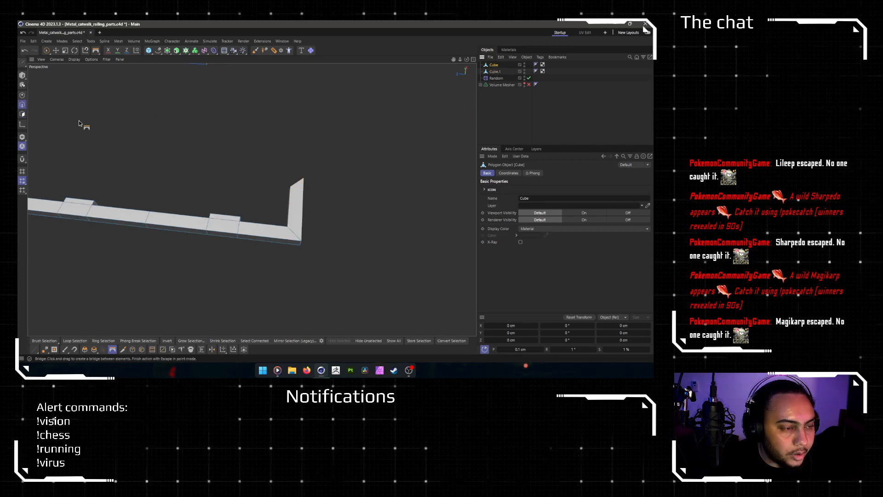
{"action": "key", "text": "e"}
{"action": "left_click", "coordinate": [144, 223]}
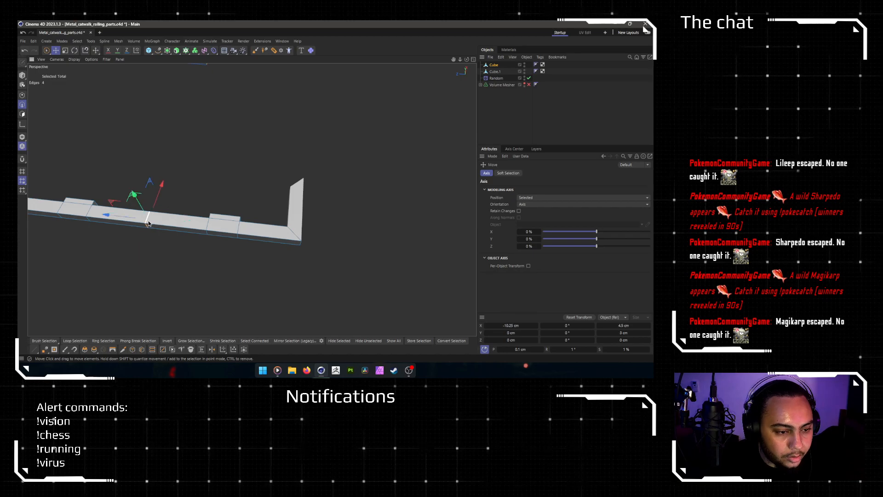
{"action": "right_click", "coordinate": [180, 251]}
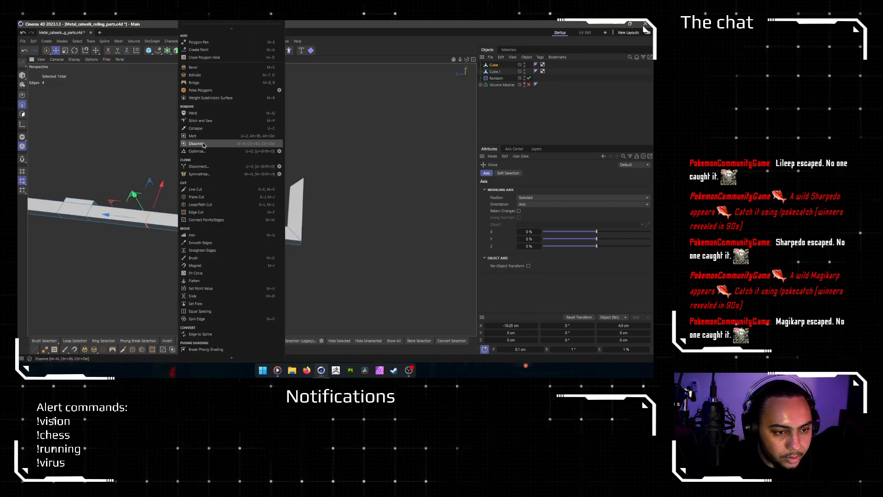
{"action": "left_click", "coordinate": [203, 145]}
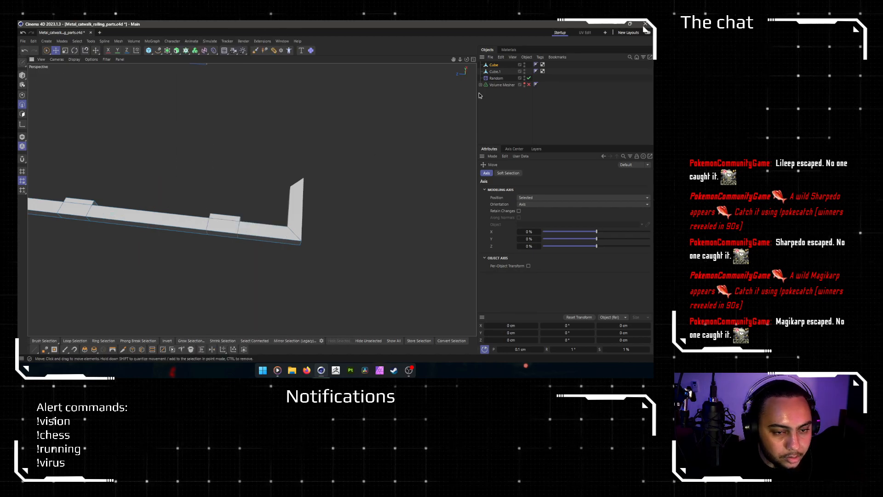
Step: Dissolve the edge loop around the middle of the short mitred piece
{"action": "left_click", "coordinate": [266, 220]}
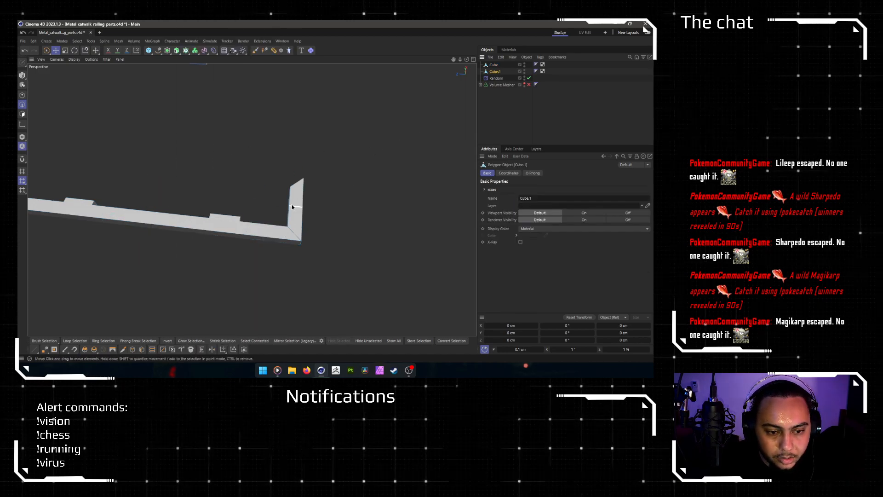
{"action": "left_click", "coordinate": [292, 207]}
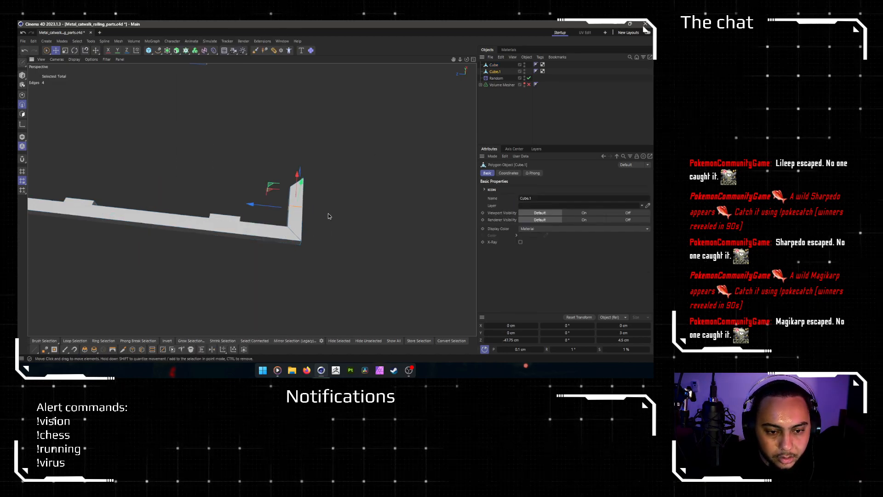
{"action": "right_click", "coordinate": [324, 211]}
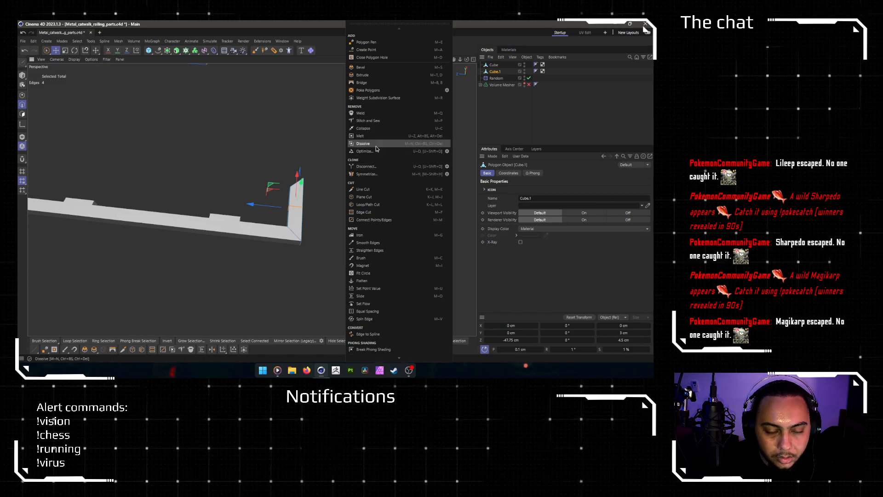
{"action": "left_click", "coordinate": [376, 147]}
{"action": "left_click_drag", "start_coordinate": [355, 164], "coordinate": [256, 231], "text": "alt"}
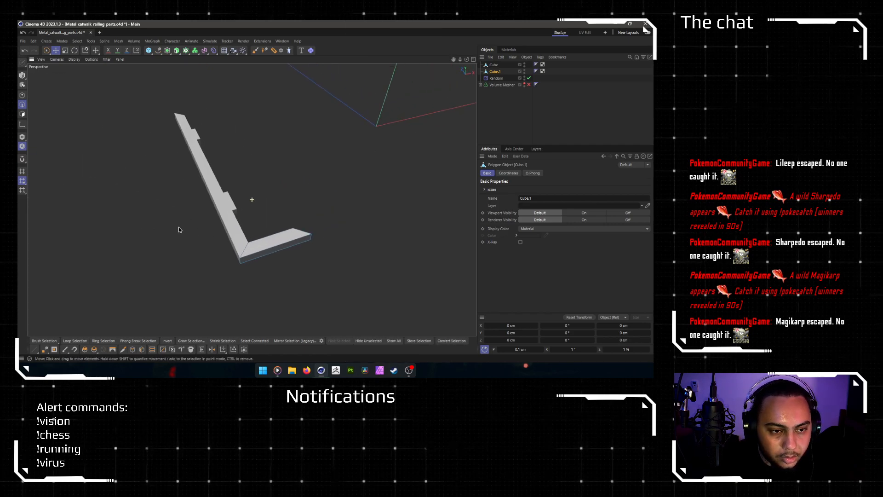
Step: Center the axis of both the short and the long frame piece on all of their points
{"action": "left_click", "coordinate": [494, 65]}
{"action": "left_click", "coordinate": [493, 72]}
{"action": "left_click_drag", "start_coordinate": [438, 102], "coordinate": [110, 106], "text": "alt"}
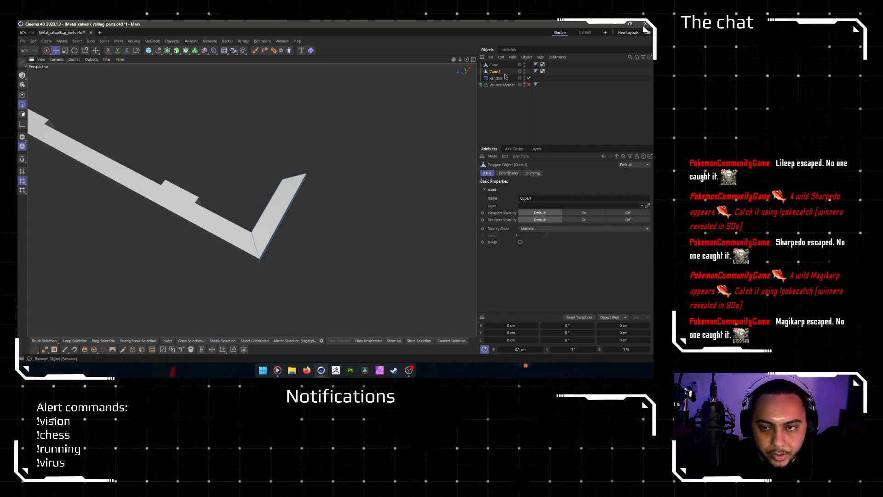
{"action": "left_click", "coordinate": [494, 65], "text": "ctrl"}
{"action": "left_click", "coordinate": [516, 149]}
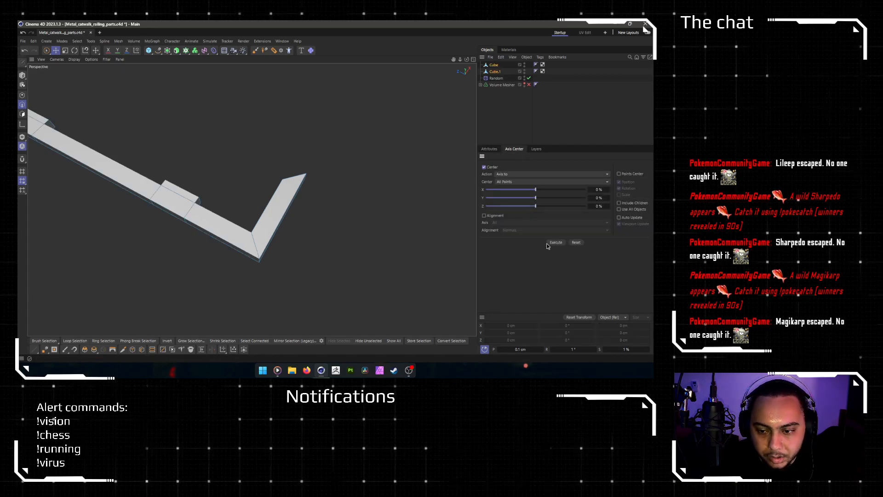
{"action": "left_click", "coordinate": [555, 242]}
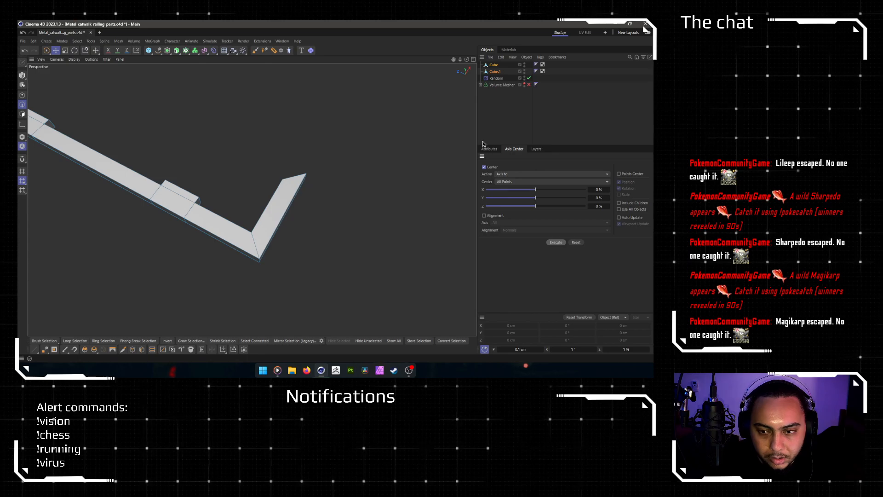
{"action": "left_click", "coordinate": [21, 79]}
{"action": "left_click", "coordinate": [495, 71]}
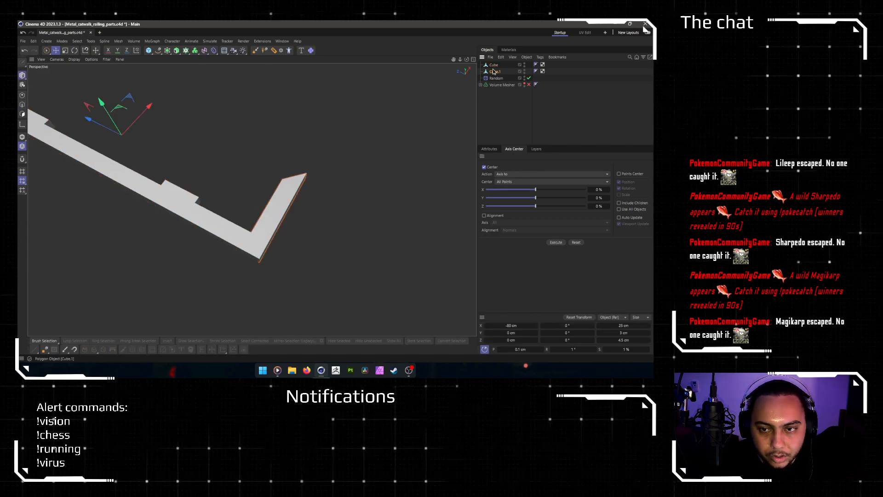
{"action": "left_click", "coordinate": [556, 242]}
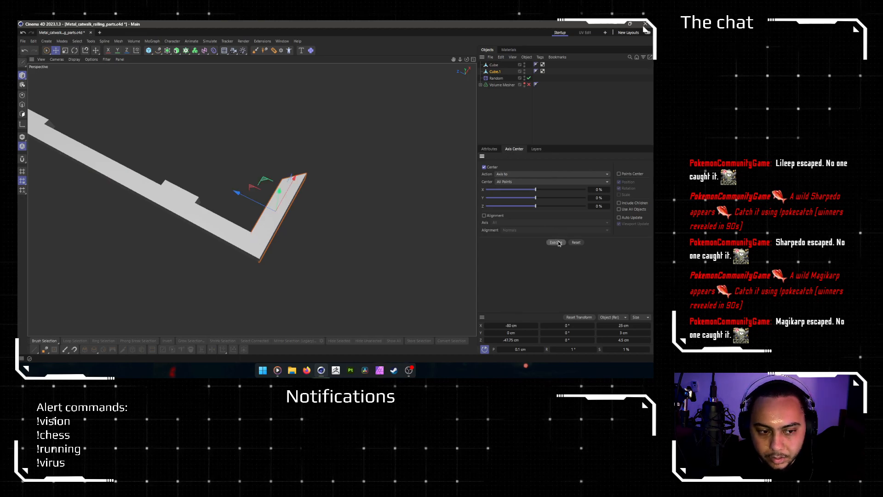
{"action": "left_click", "coordinate": [496, 66]}
{"action": "left_click", "coordinate": [559, 243]}
{"action": "left_click_drag", "start_coordinate": [252, 199], "coordinate": [272, 149], "text": "alt"}
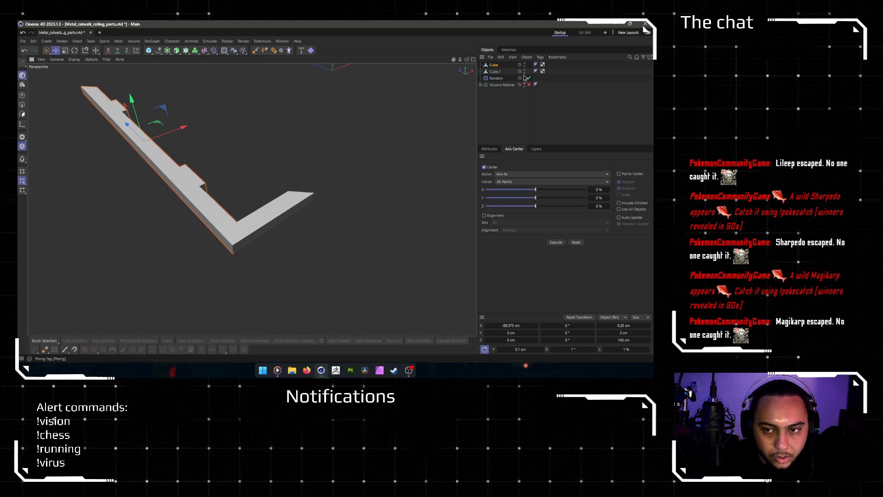
Step: Move the short piece along Z away from the long one, to a Z position of -55 cm
{"action": "scroll", "coordinate": [271, 213], "scroll_direction": "up", "scroll_amount": 1}
{"action": "scroll", "coordinate": [271, 213], "scroll_direction": "up", "scroll_amount": 1}
{"action": "left_click", "coordinate": [266, 222]}
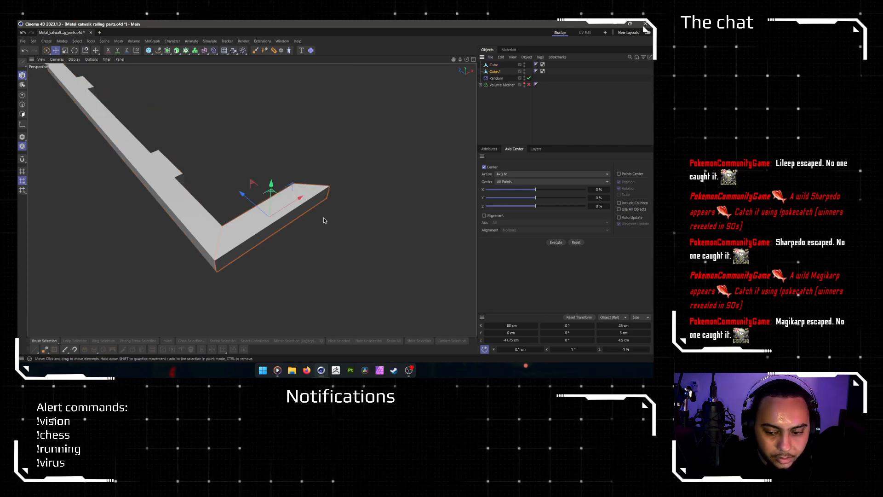
{"action": "left_click_drag", "start_coordinate": [323, 217], "coordinate": [322, 221], "text": "alt"}
{"action": "left_click_drag", "start_coordinate": [249, 205], "coordinate": [291, 214]}
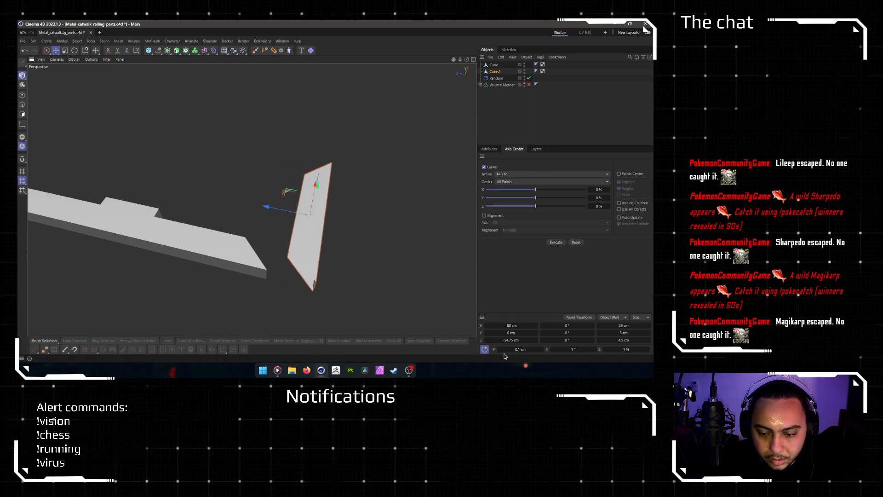
{"action": "left_click", "coordinate": [509, 340]}
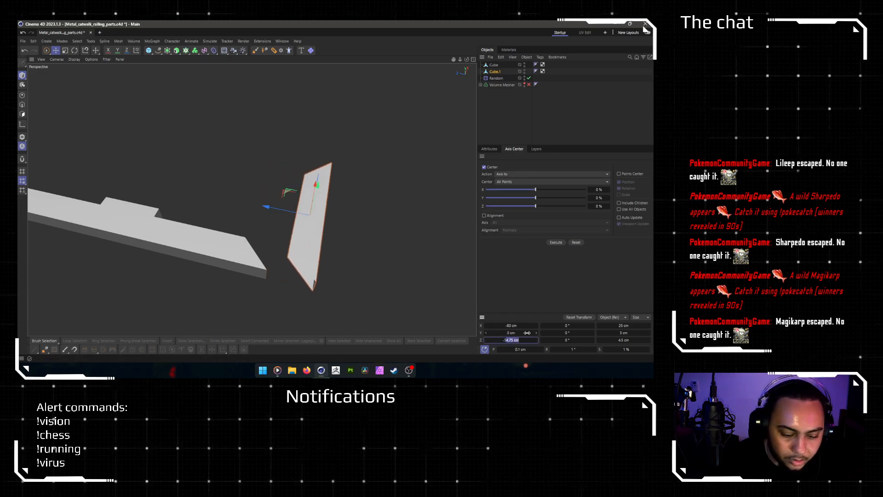
{"action": "key", "text": "Return"}
{"action": "left_click_drag", "start_coordinate": [258, 187], "coordinate": [258, 186], "text": "alt"}
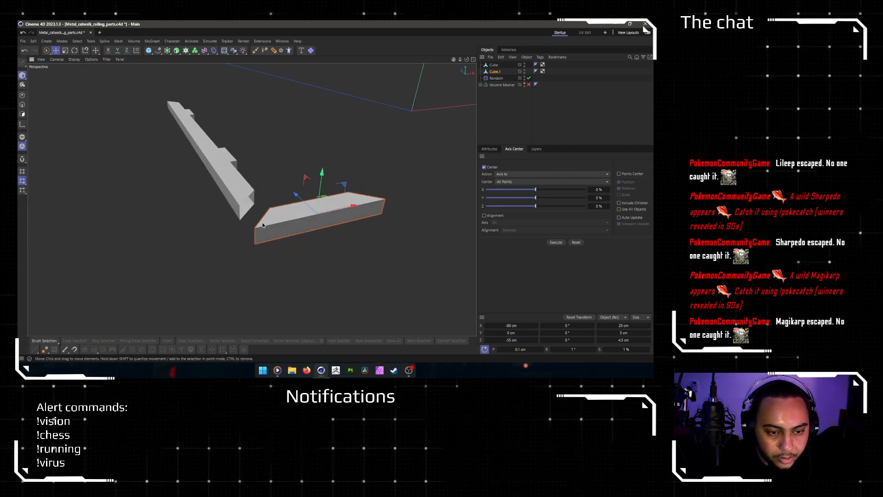
Step: Close the open polygon holes at the mitred ends of the short and long frame pieces
{"action": "scroll", "coordinate": [246, 194], "scroll_direction": "up", "scroll_amount": 3}
{"action": "left_click_drag", "start_coordinate": [258, 178], "coordinate": [441, 102], "text": "alt"}
{"action": "left_click", "coordinate": [22, 114]}
{"action": "left_click", "coordinate": [239, 286]}
{"action": "left_click", "coordinate": [265, 216]}
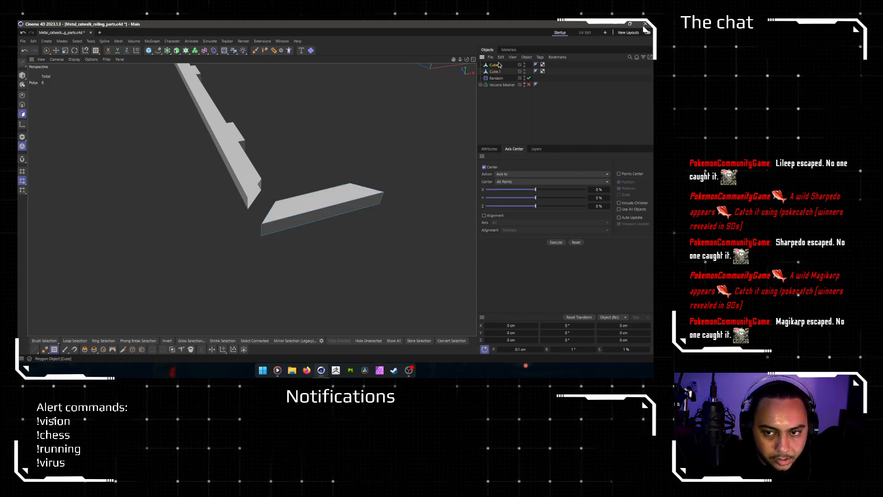
{"action": "left_click", "coordinate": [250, 195]}
{"action": "left_click_drag", "start_coordinate": [287, 189], "coordinate": [135, 195], "text": "alt"}
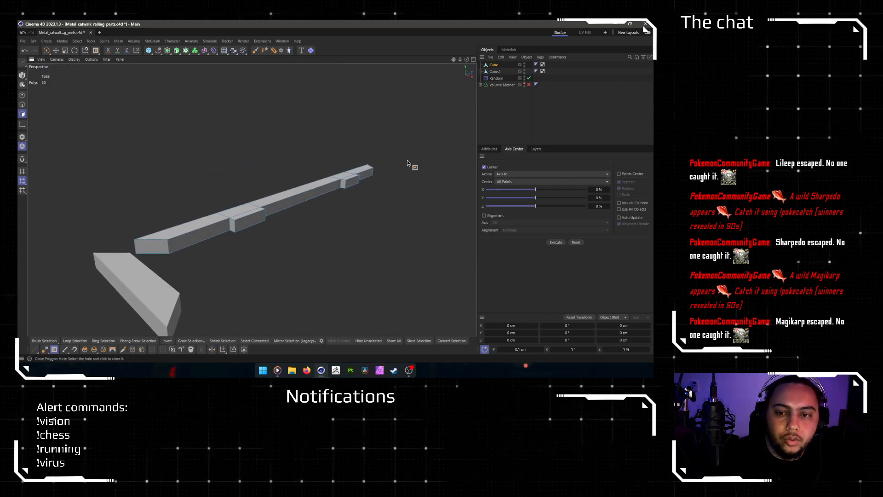
{"action": "left_click_drag", "start_coordinate": [261, 203], "coordinate": [302, 171], "text": "alt"}
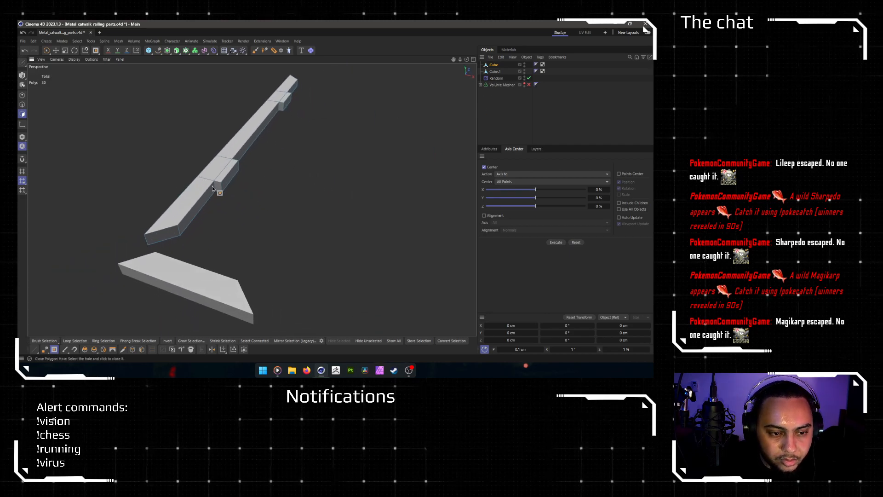
{"action": "right_click_drag", "start_coordinate": [212, 187], "coordinate": [261, 205], "text": "alt"}
{"action": "key", "text": "v"}
{"action": "mouse_move", "coordinate": [295, 182]}
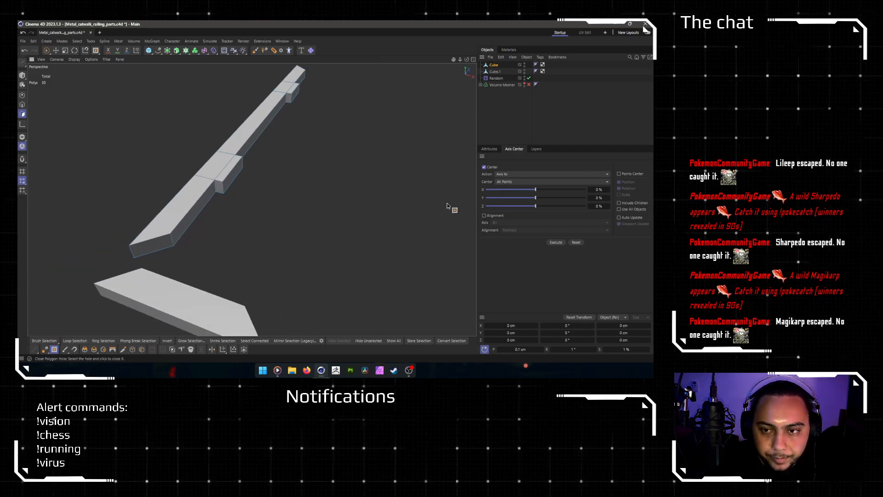
{"action": "mouse_move", "coordinate": [268, 207]}
{"action": "left_mouse_down", "text": "alt"}
{"action": "mouse_move", "coordinate": [355, 173]}
{"action": "mouse_move", "coordinate": [356, 124]}
{"action": "mouse_move", "coordinate": [294, 203]}
{"action": "mouse_move", "coordinate": [243, 191]}
{"action": "mouse_move", "coordinate": [246, 226]}
{"action": "mouse_move", "coordinate": [308, 240]}
{"action": "mouse_move", "coordinate": [225, 229]}
{"action": "mouse_move", "coordinate": [252, 276]}
{"action": "mouse_move", "coordinate": [312, 278]}
{"action": "mouse_move", "coordinate": [251, 199]}
{"action": "mouse_move", "coordinate": [299, 202]}
{"action": "mouse_move", "coordinate": [292, 130]}
{"action": "mouse_move", "coordinate": [290, 155]}
{"action": "mouse_move", "coordinate": [237, 198]}
{"action": "mouse_move", "coordinate": [207, 201]}
{"action": "mouse_move", "coordinate": [245, 175]}
{"action": "mouse_move", "coordinate": [230, 164]}
{"action": "mouse_move", "coordinate": [269, 281]}
{"action": "mouse_move", "coordinate": [321, 303]}
{"action": "mouse_move", "coordinate": [233, 247]}
{"action": "mouse_move", "coordinate": [235, 270]}
{"action": "mouse_move", "coordinate": [222, 274]}
{"action": "mouse_move", "coordinate": [218, 293]}
{"action": "mouse_move", "coordinate": [231, 100]}
{"action": "mouse_move", "coordinate": [351, 169]}
{"action": "mouse_move", "coordinate": [384, 85]}
{"action": "mouse_move", "coordinate": [309, 46]}
{"action": "mouse_move", "coordinate": [295, 103]}
{"action": "mouse_move", "coordinate": [221, 189]}
{"action": "mouse_move", "coordinate": [251, 185]}
{"action": "left_mouse_up", "text": "alt"}
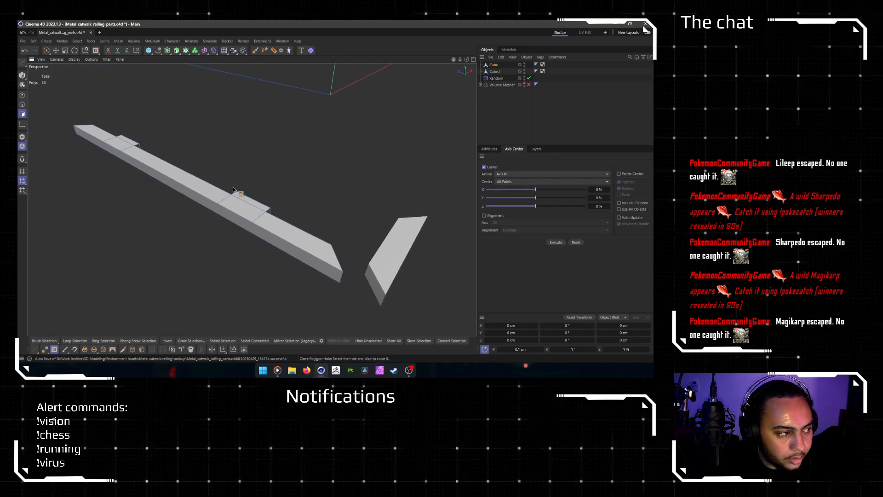
{"action": "mouse_move", "coordinate": [292, 184]}
{"action": "left_mouse_down", "text": "alt"}
{"action": "mouse_move", "coordinate": [354, 161]}
{"action": "mouse_move", "coordinate": [326, 192]}
{"action": "mouse_move", "coordinate": [286, 180]}
{"action": "left_mouse_up", "text": "alt"}
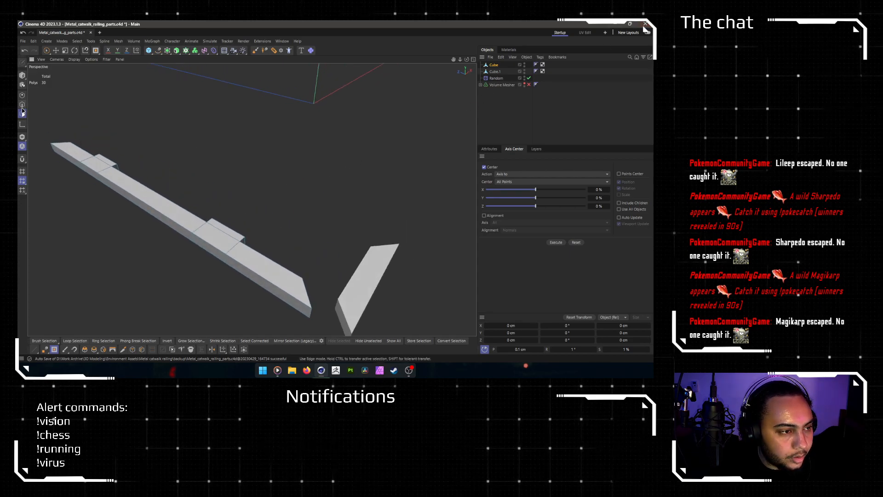
Step: Try an X position of 3 cm for one tab's outer face on the long piece, and undo the change
{"action": "key", "text": "e"}
{"action": "left_click_drag", "start_coordinate": [211, 208], "coordinate": [268, 230], "text": "alt"}
{"action": "left_click", "coordinate": [356, 229]}
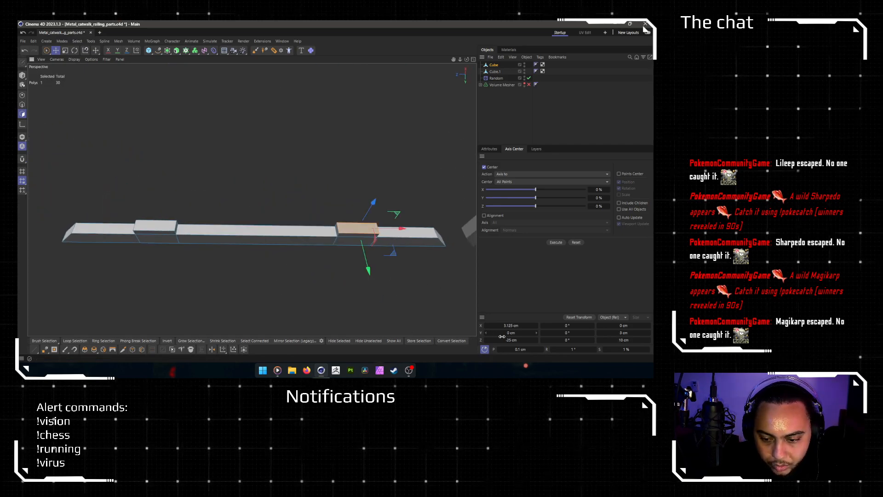
{"action": "left_click", "coordinate": [525, 325]}
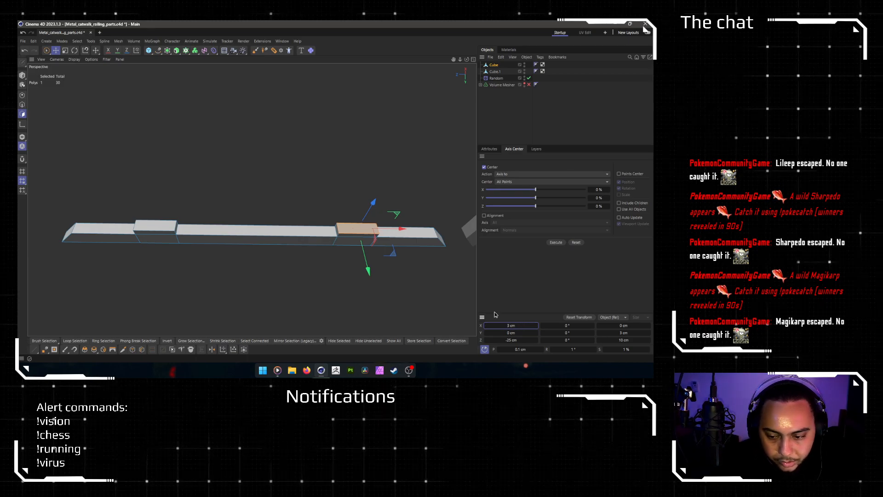
{"action": "left_click", "coordinate": [159, 225]}
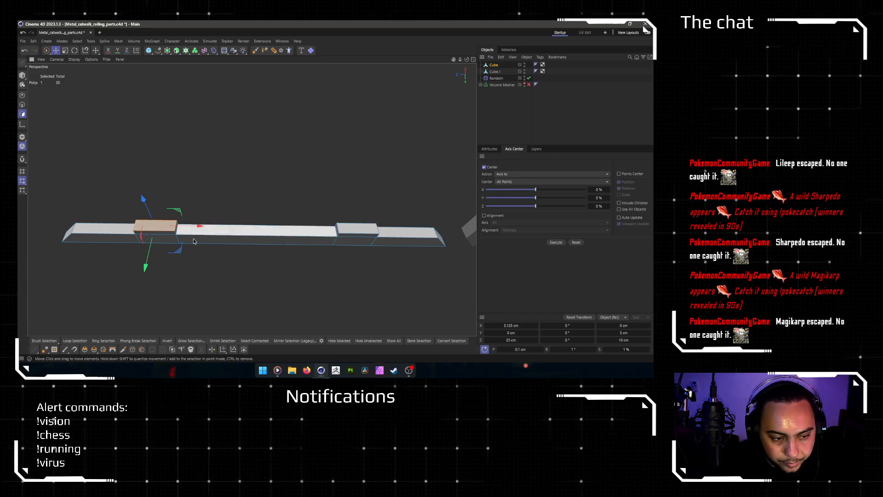
{"action": "left_click", "coordinate": [522, 326]}
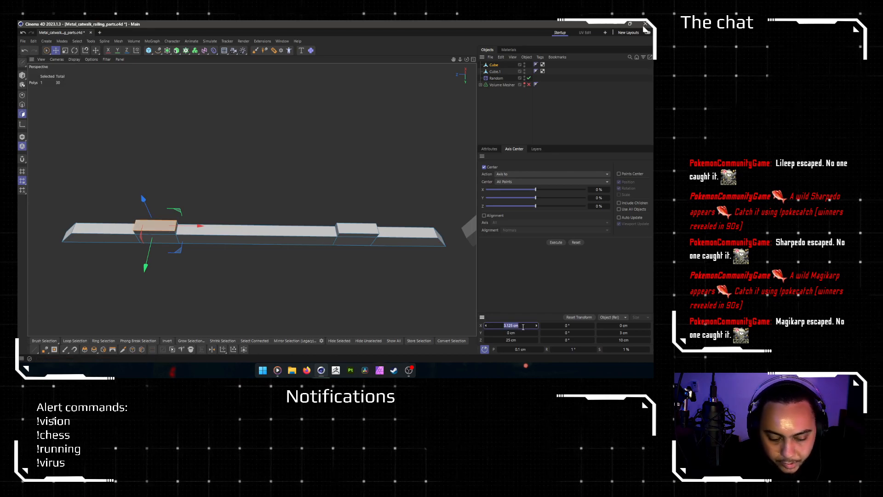
{"action": "left_click", "coordinate": [357, 289]}
{"action": "key", "text": "ctrl+z"}
{"action": "key", "text": "ctrl+z"}
{"action": "key", "text": "ctrl+z"}
Step: Set the Z size of both tabs' outer faces on the long frame piece to 8 cm
{"action": "mouse_move", "coordinate": [354, 283]}
{"action": "left_mouse_down", "text": "alt"}
{"action": "mouse_move", "coordinate": [344, 262]}
{"action": "mouse_move", "coordinate": [335, 272]}
{"action": "mouse_move", "coordinate": [350, 276]}
{"action": "left_mouse_up", "text": "alt"}
{"action": "left_click", "coordinate": [632, 340]}
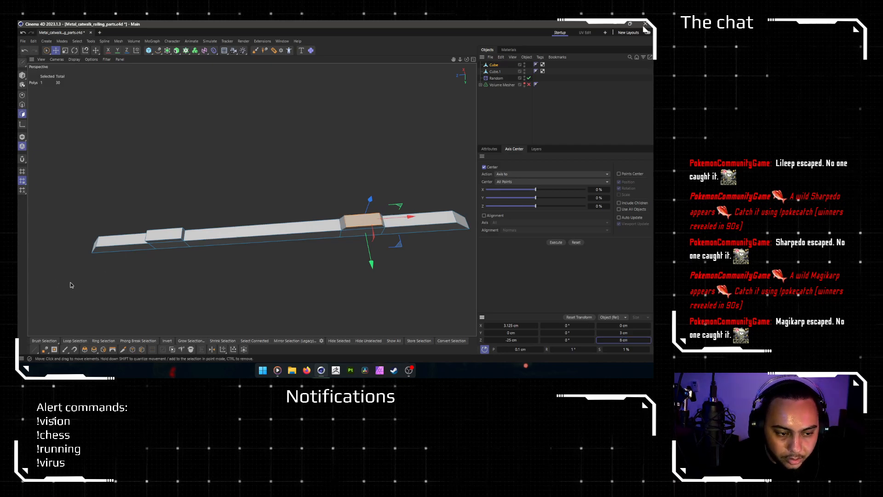
{"action": "left_click", "coordinate": [164, 234]}
{"action": "left_click", "coordinate": [627, 340]}
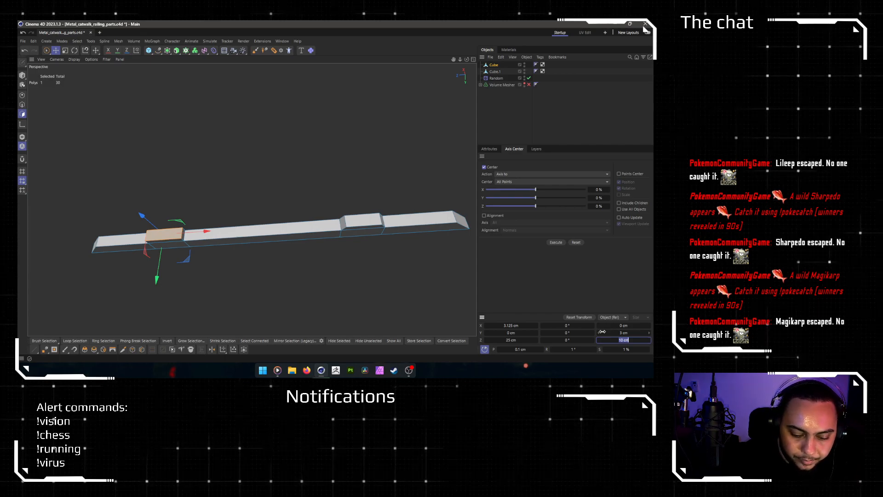
Step: Examine the tapered tabs and mitred ends of both frame pieces from several angles
{"action": "left_click_drag", "start_coordinate": [294, 178], "coordinate": [284, 200], "text": "alt"}
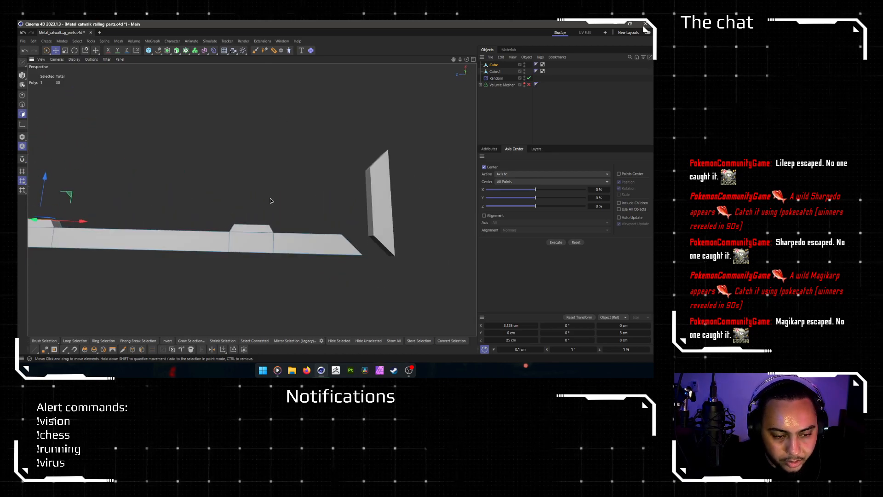
{"action": "left_click_drag", "start_coordinate": [265, 263], "coordinate": [269, 201], "text": "alt"}
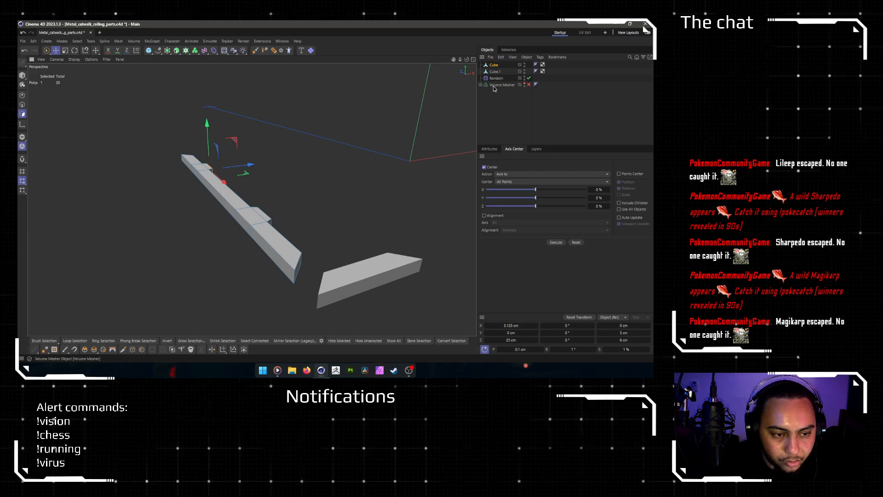
{"action": "left_click_drag", "start_coordinate": [253, 218], "coordinate": [274, 241], "text": "alt"}
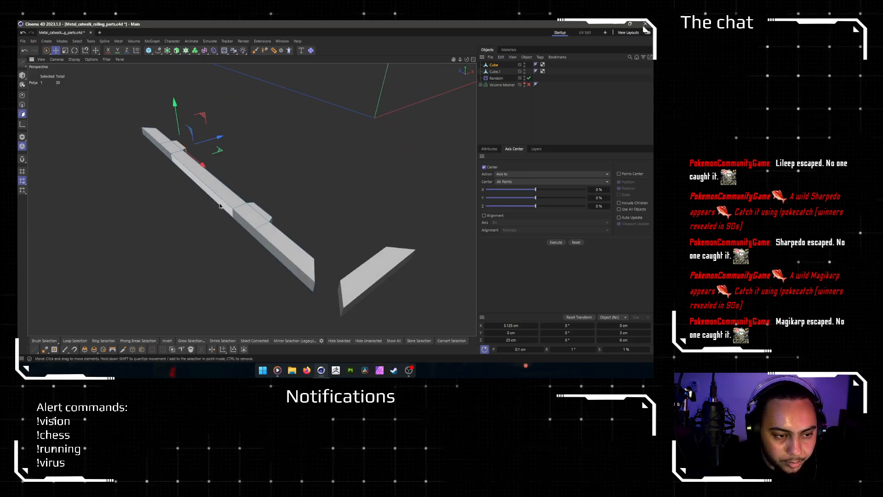
{"action": "left_click_drag", "start_coordinate": [271, 228], "coordinate": [346, 295], "text": "alt"}
{"action": "left_click_drag", "start_coordinate": [306, 279], "coordinate": [342, 204], "text": "alt"}
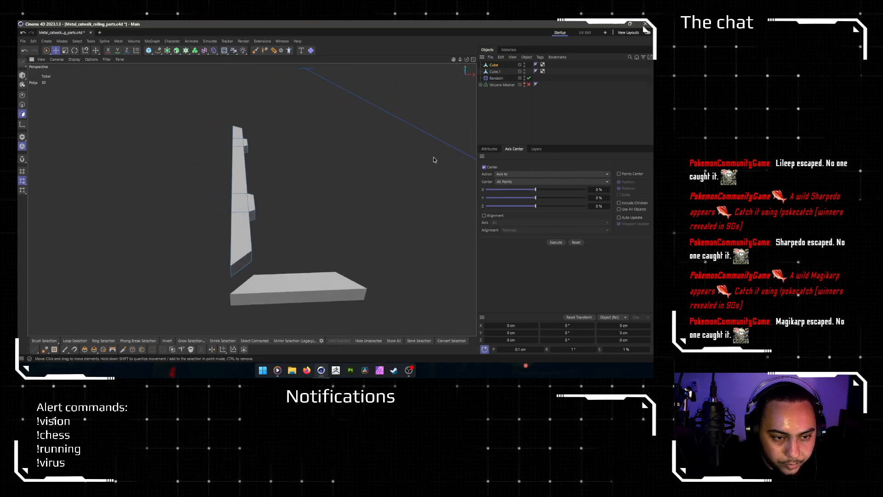
{"action": "left_click_drag", "start_coordinate": [295, 176], "coordinate": [324, 192], "text": "alt"}
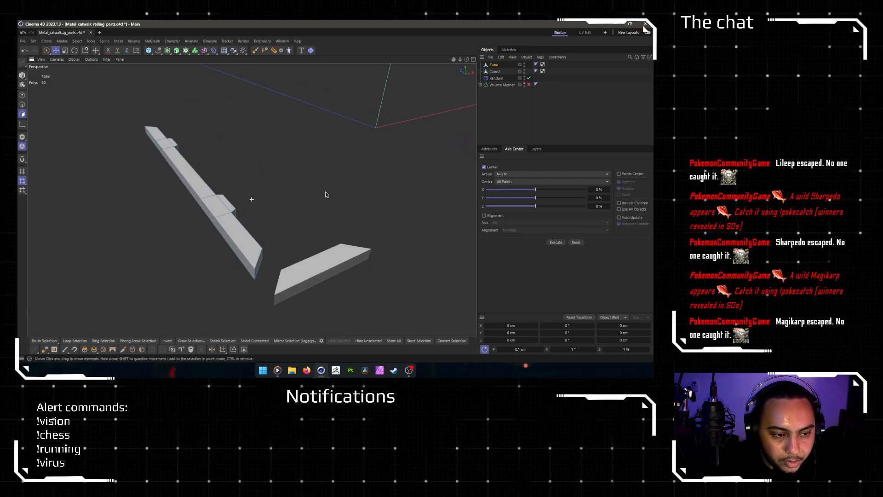
{"action": "left_click_drag", "start_coordinate": [169, 160], "coordinate": [266, 172], "text": "alt"}
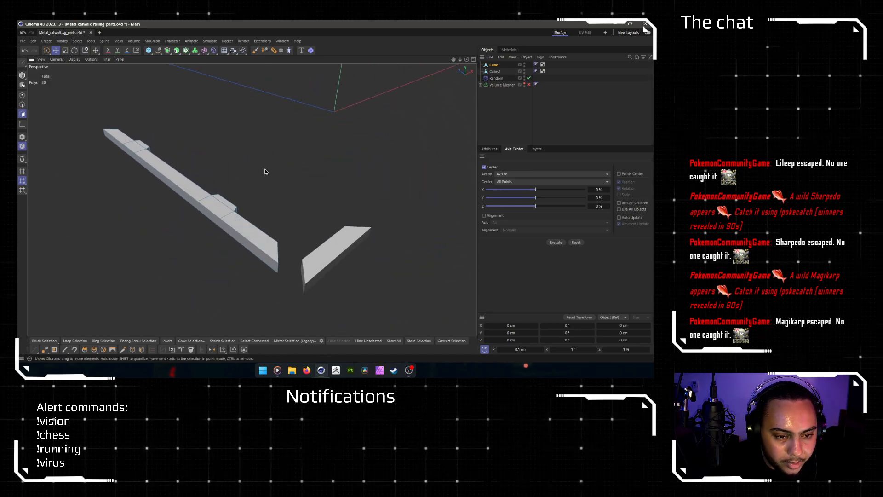
Step: Enable the Volume Mesher and inspect the meshed catwalk's rails and corner joints beside the new frame pieces
{"action": "key", "text": "v"}
{"action": "left_click", "coordinate": [529, 85]}
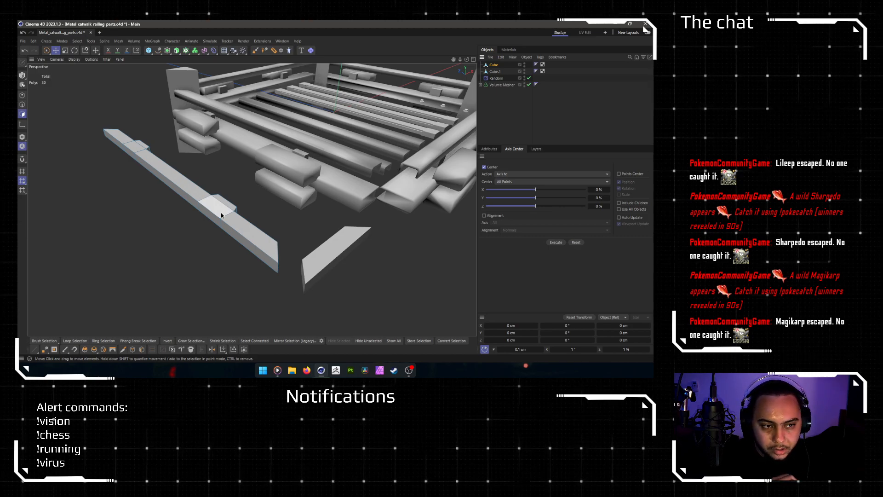
{"action": "left_click_drag", "start_coordinate": [222, 214], "coordinate": [200, 177], "text": "alt"}
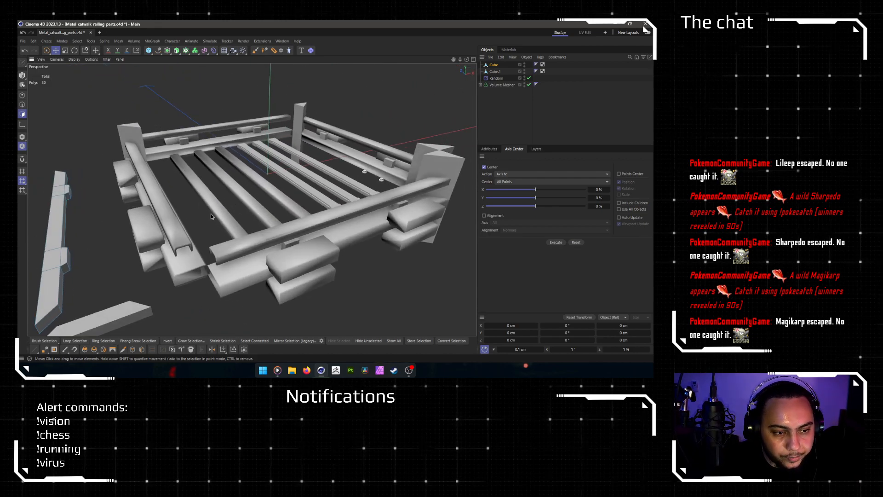
{"action": "left_click_drag", "start_coordinate": [164, 229], "coordinate": [245, 193], "text": "alt"}
{"action": "right_click_drag", "start_coordinate": [212, 174], "coordinate": [319, 183], "text": "alt"}
{"action": "mouse_move", "coordinate": [319, 183]}
{"action": "left_mouse_down", "text": "alt"}
{"action": "mouse_move", "coordinate": [310, 165]}
{"action": "mouse_move", "coordinate": [314, 174]}
{"action": "left_mouse_up", "text": "alt"}
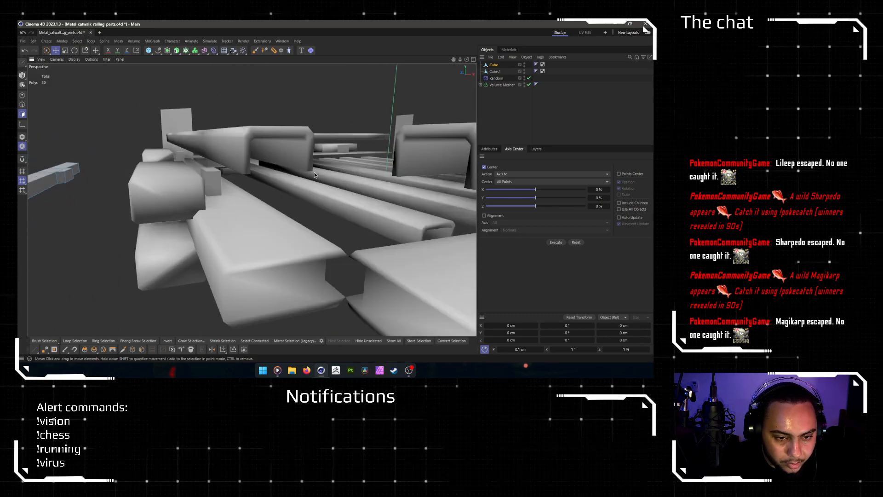
{"action": "right_click_drag", "start_coordinate": [349, 204], "coordinate": [311, 211], "text": "alt"}
{"action": "left_click_drag", "start_coordinate": [311, 210], "coordinate": [344, 187], "text": "alt"}
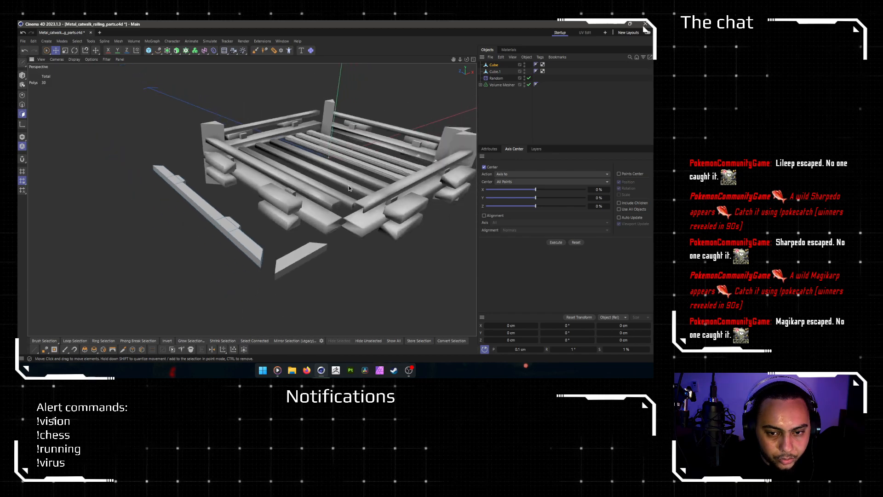
Step: Disable the Volume Mesher and expand its hierarchy down to the contents of the Main group
{"action": "left_click", "coordinate": [480, 85]}
{"action": "left_click", "coordinate": [535, 85]}
{"action": "left_click", "coordinate": [534, 91]}
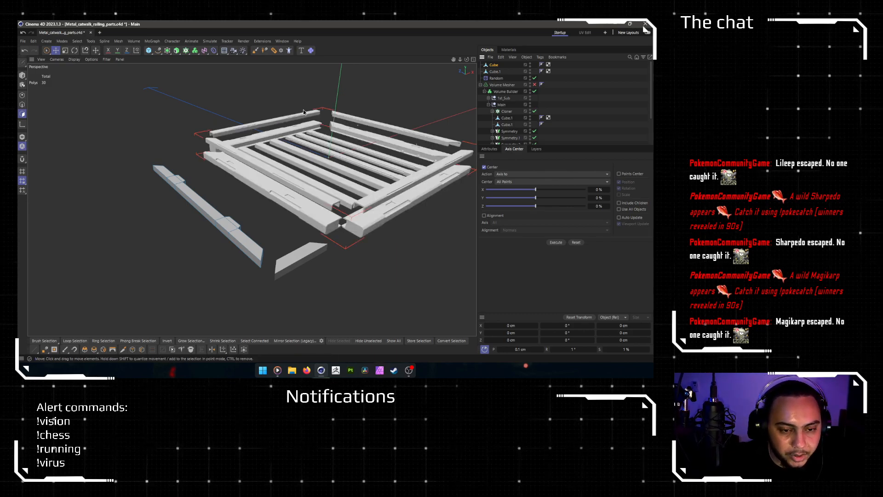
{"action": "scroll", "coordinate": [288, 231], "scroll_direction": "up", "scroll_amount": 5}
{"action": "left_click_drag", "start_coordinate": [288, 214], "coordinate": [252, 232], "text": "alt"}
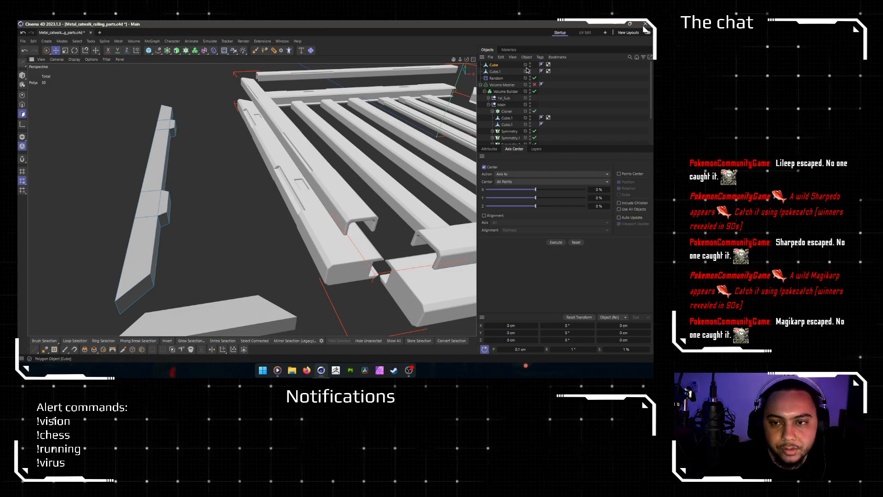
Step: Group the short and long frame pieces under a null and place it inside the Volume Builder's Main group
{"action": "left_click", "coordinate": [496, 78]}
{"action": "left_click", "coordinate": [497, 73]}
{"action": "left_click", "coordinate": [496, 66], "text": "shift"}
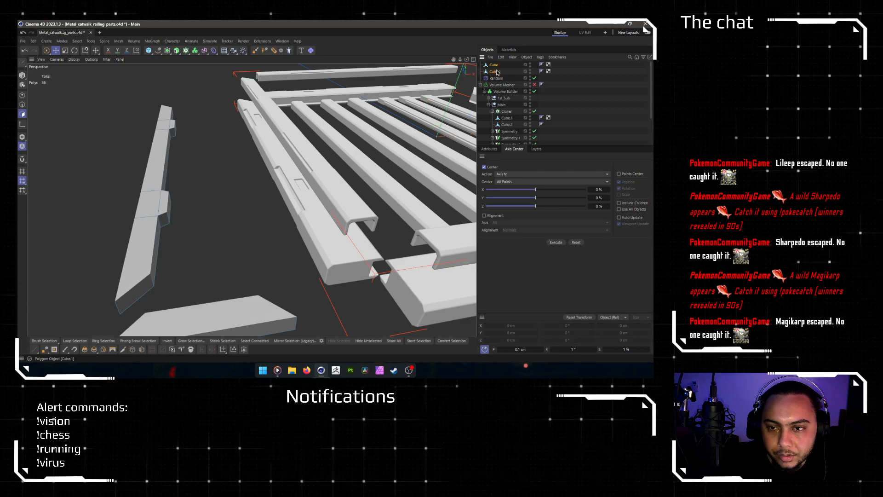
{"action": "key", "text": "alt+g"}
{"action": "left_click_drag", "start_coordinate": [495, 68], "coordinate": [508, 101]}
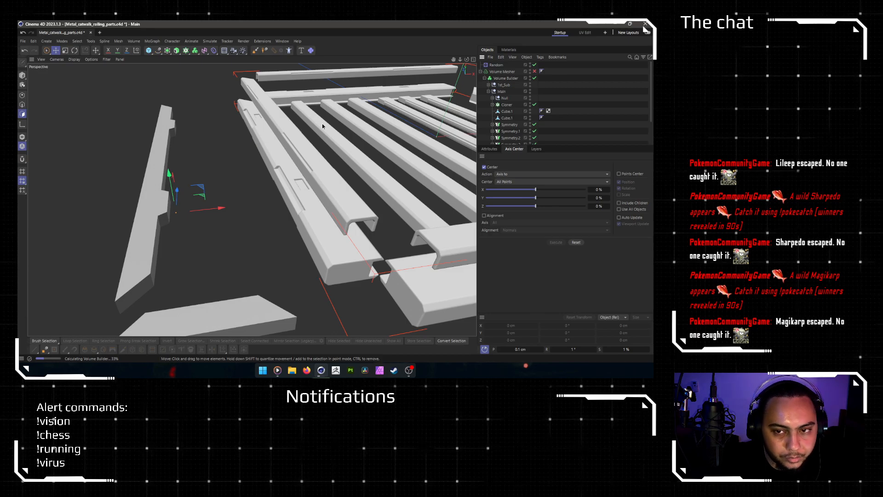
Step: Set the Volume Builder's voxel size to 0.1 cm and disable its SDF Smooth filter
{"action": "left_click", "coordinate": [502, 81]}
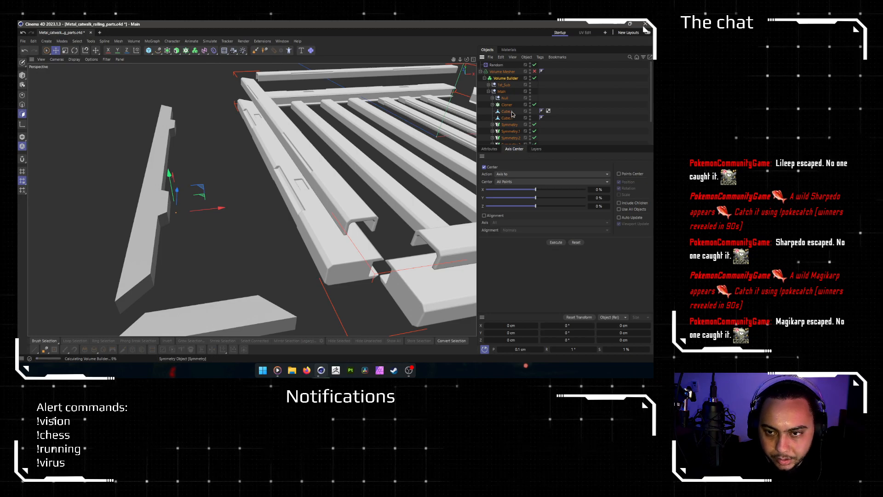
{"action": "left_click", "coordinate": [493, 150]}
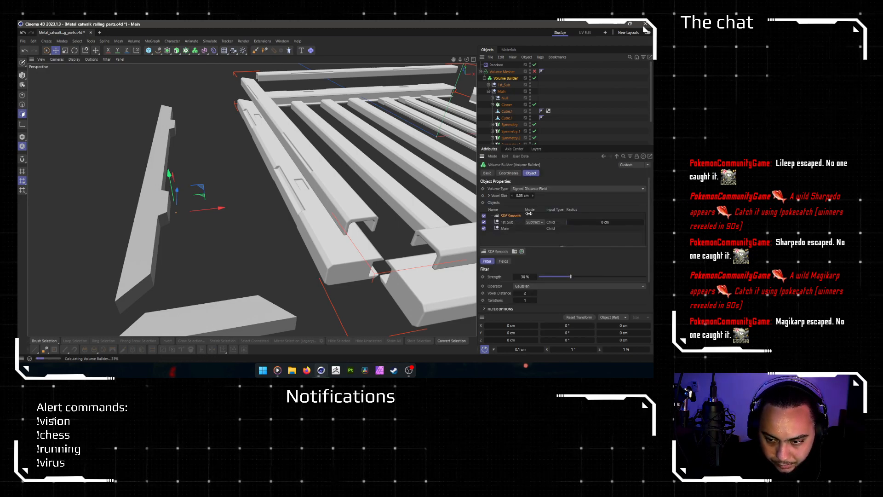
{"action": "left_click", "coordinate": [522, 195]}
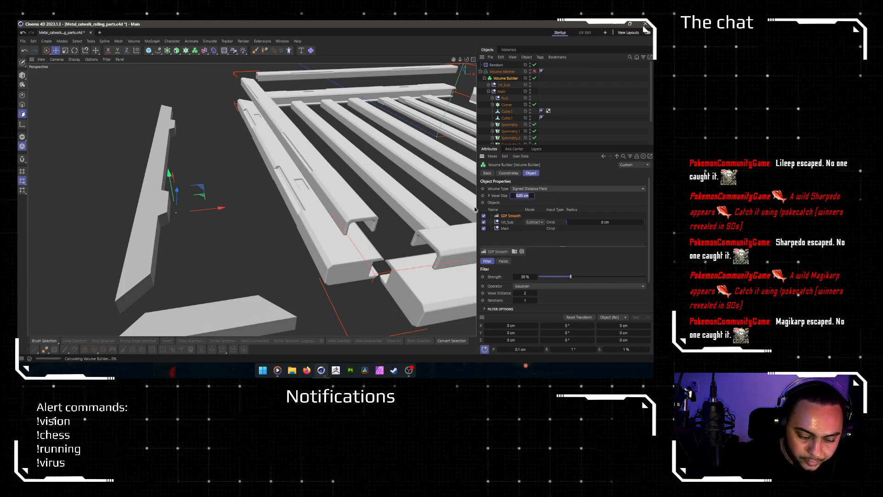
{"action": "type", "text": "0.1"}
{"action": "key", "text": "Return"}
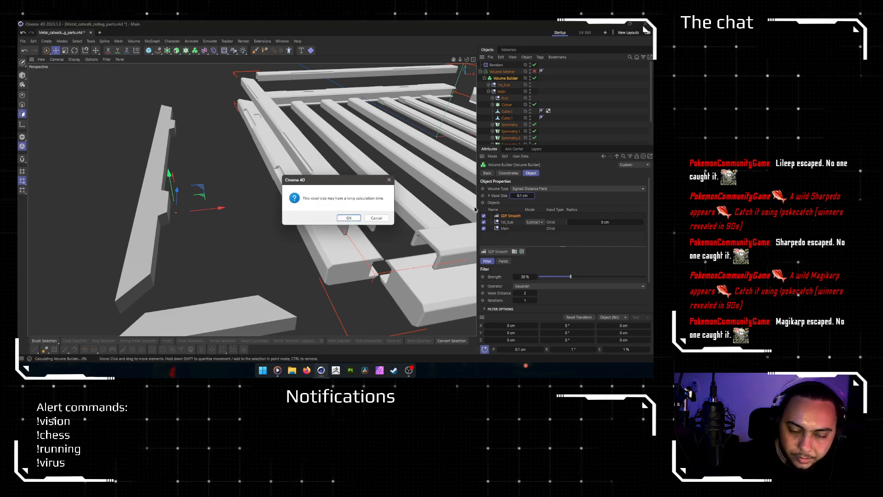
{"action": "key", "text": "Return"}
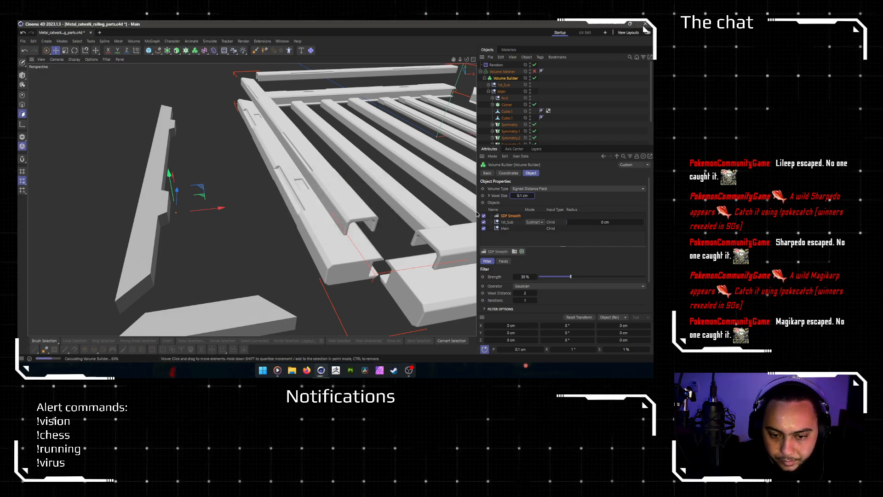
{"action": "left_click", "coordinate": [484, 216]}
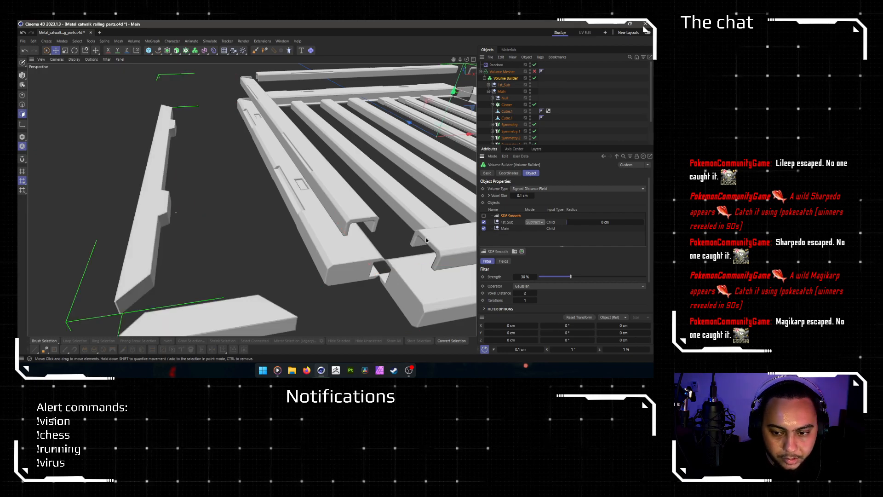
Step: Examine the edges and tabs of the voxelised frame pieces up close and compare them with the rest of the catwalk
{"action": "left_click_drag", "start_coordinate": [348, 236], "coordinate": [281, 225], "text": "alt"}
{"action": "scroll", "coordinate": [290, 184], "scroll_direction": "up", "scroll_amount": 10}
{"action": "left_click_drag", "start_coordinate": [280, 185], "coordinate": [344, 232], "text": "alt"}
{"action": "scroll", "coordinate": [258, 183], "scroll_direction": "down", "scroll_amount": 10}
{"action": "scroll", "coordinate": [275, 217], "scroll_direction": "up", "scroll_amount": 6}
{"action": "scroll", "coordinate": [275, 216], "scroll_direction": "up", "scroll_amount": 2}
{"action": "scroll", "coordinate": [275, 184], "scroll_direction": "down", "scroll_amount": 6}
{"action": "scroll", "coordinate": [273, 184], "scroll_direction": "up", "scroll_amount": 6}
{"action": "scroll", "coordinate": [342, 188], "scroll_direction": "down", "scroll_amount": 6}
{"action": "left_click_drag", "start_coordinate": [332, 179], "coordinate": [321, 243], "text": "alt"}
{"action": "scroll", "coordinate": [291, 211], "scroll_direction": "down", "scroll_amount": 5}
{"action": "left_click_drag", "start_coordinate": [291, 211], "coordinate": [322, 159], "text": "alt"}
{"action": "middle_click_drag", "start_coordinate": [171, 202], "coordinate": [277, 145], "text": "alt"}
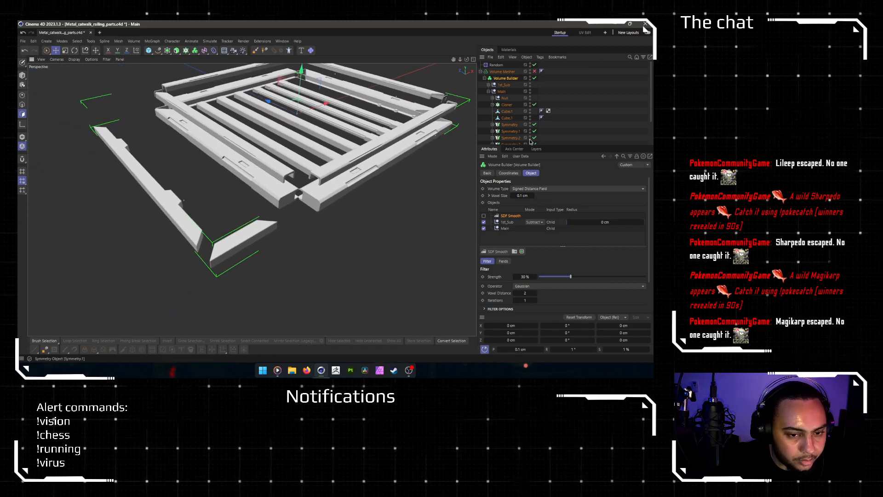
Step: Examine the separate notched trim pieces and the space between them and the catwalk frame from above and close up
{"action": "right_click_drag", "start_coordinate": [351, 178], "coordinate": [473, 102], "text": "alt"}
{"action": "left_click_drag", "start_coordinate": [252, 199], "coordinate": [294, 287], "text": "alt"}
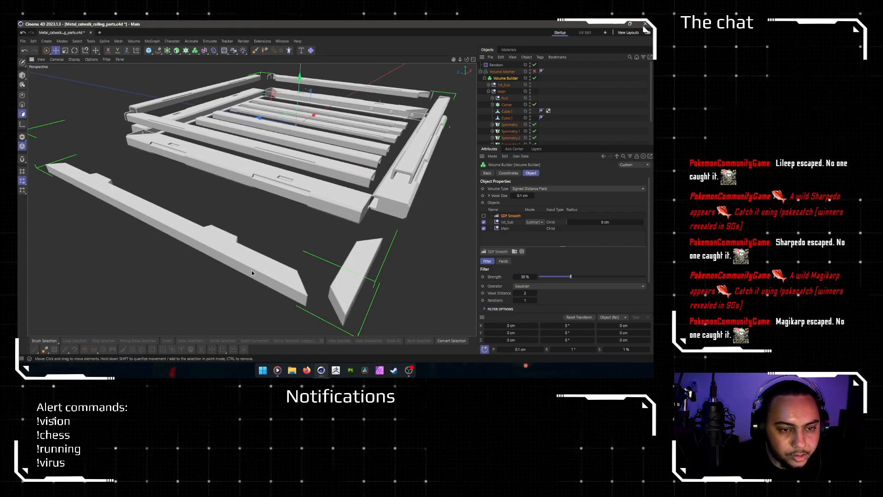
{"action": "left_click_drag", "start_coordinate": [285, 261], "coordinate": [369, 278], "text": "alt"}
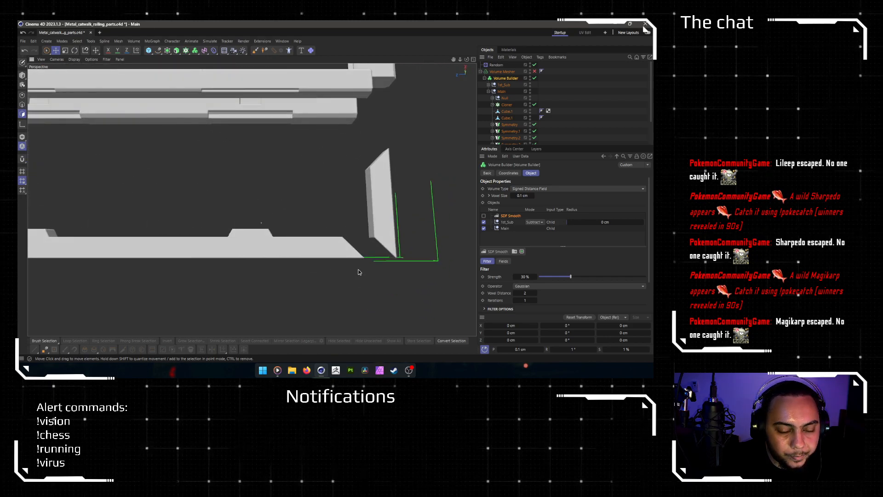
{"action": "left_click_drag", "start_coordinate": [333, 250], "coordinate": [278, 251], "text": "alt"}
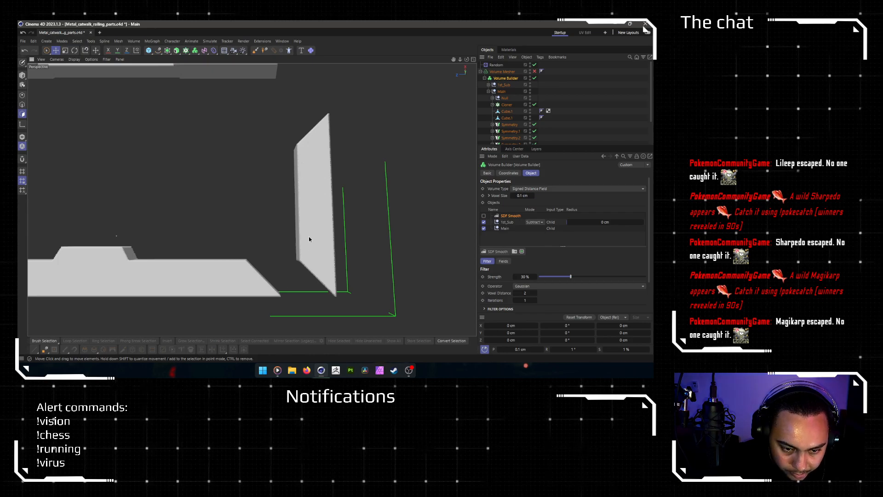
{"action": "scroll", "coordinate": [291, 252], "scroll_direction": "down", "scroll_amount": 3}
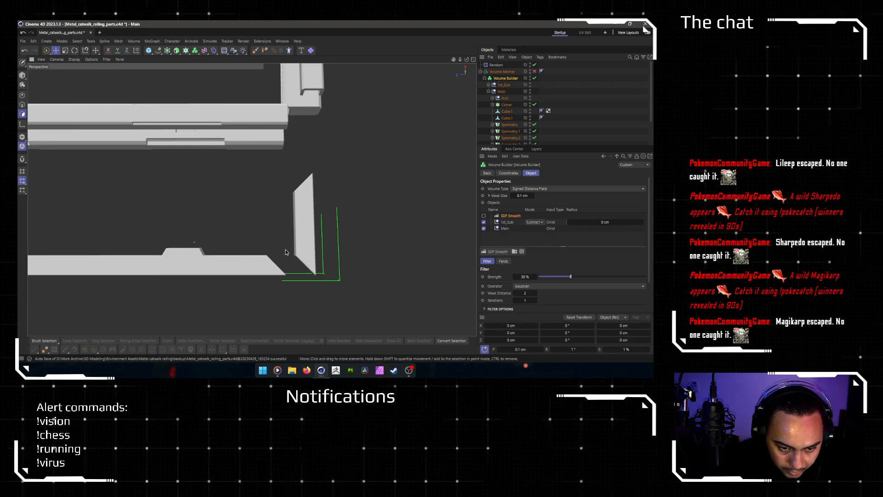
{"action": "scroll", "coordinate": [226, 253], "scroll_direction": "down", "scroll_amount": 3}
{"action": "scroll", "coordinate": [275, 221], "scroll_direction": "up", "scroll_amount": 2}
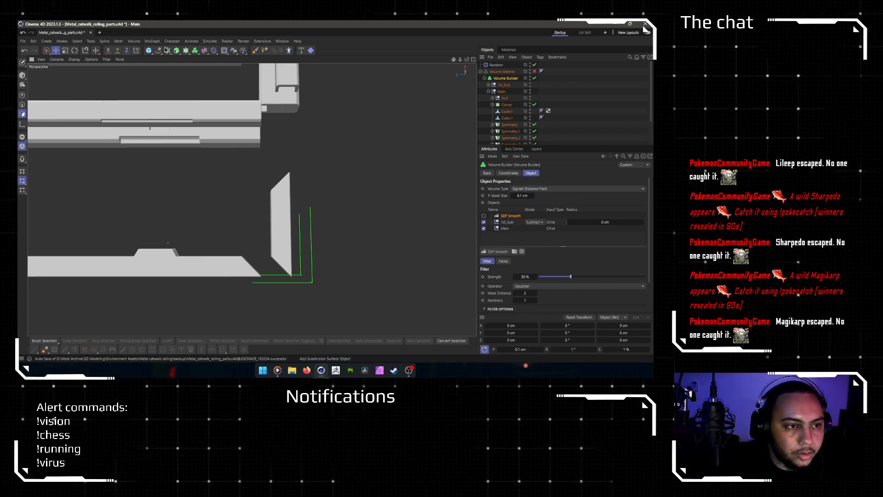
Step: Add a cube and size it 17 cm in X, 2 cm in Y and 92 cm in Z to form a flat plate
{"action": "left_click", "coordinate": [149, 50]}
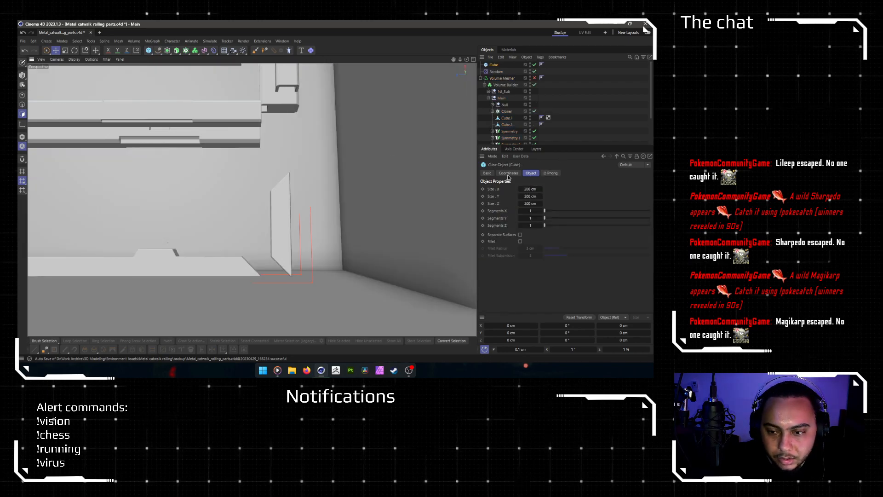
{"action": "left_click", "coordinate": [536, 196]}
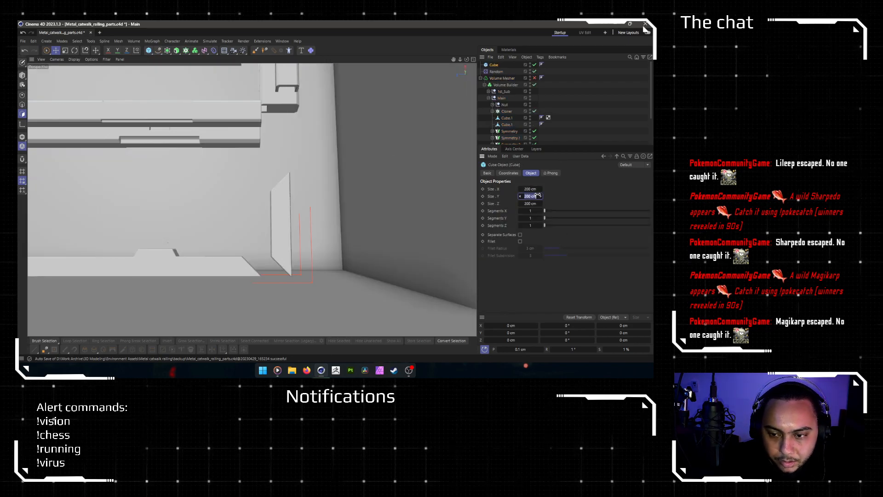
{"action": "type", "text": "2"}
{"action": "key", "text": "Return"}
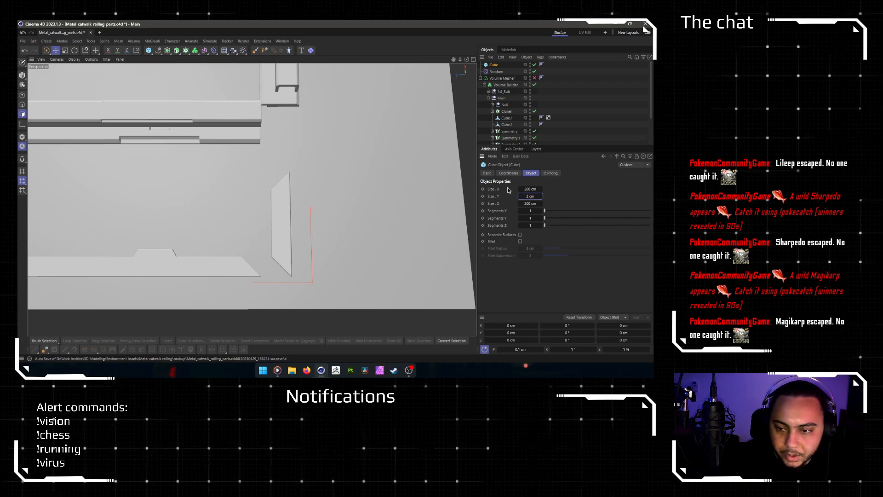
{"action": "left_click", "coordinate": [532, 189]}
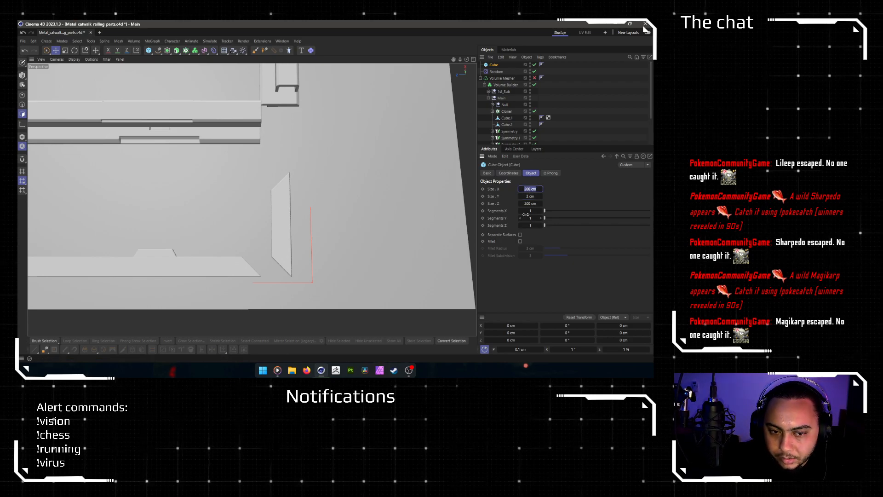
{"action": "type", "text": "17"}
{"action": "key", "text": "Return"}
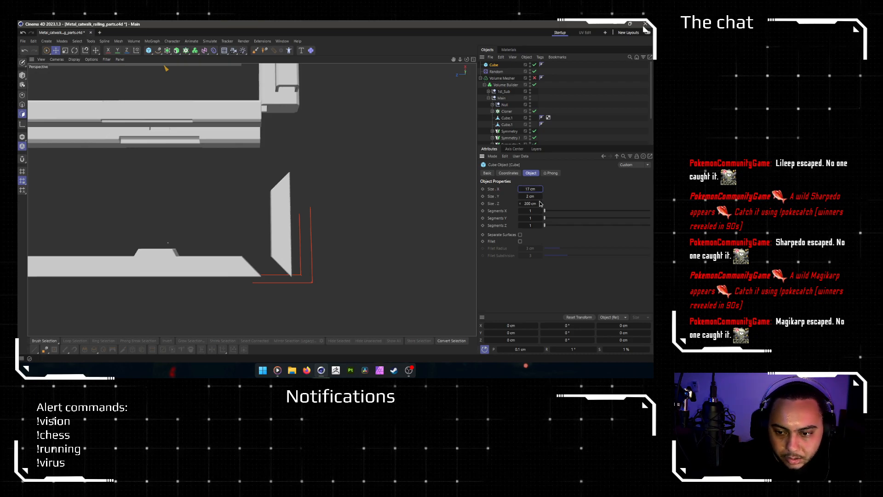
{"action": "left_click", "coordinate": [530, 203]}
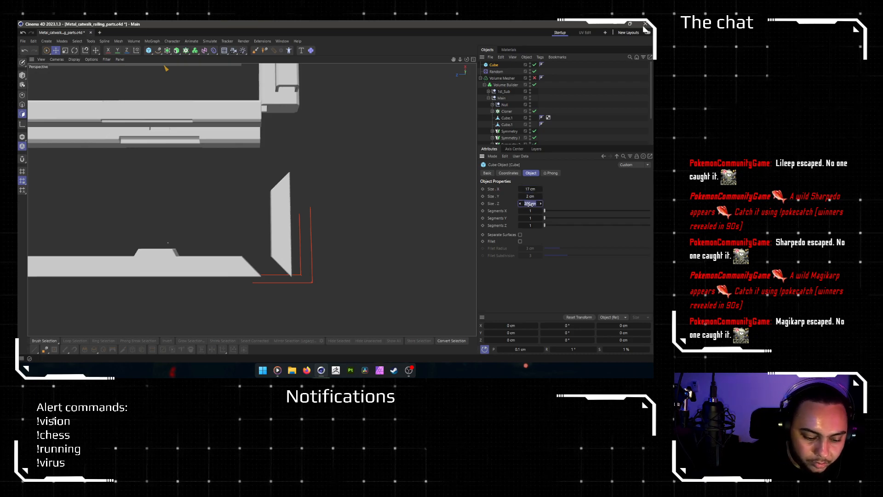
{"action": "type", "text": "92"}
{"action": "key", "text": "Return"}
Step: Move the flat plate out of the frame's centre into the gap between the notched trim piece and the frame's edge
{"action": "scroll", "coordinate": [154, 189], "scroll_direction": "down", "scroll_amount": 5}
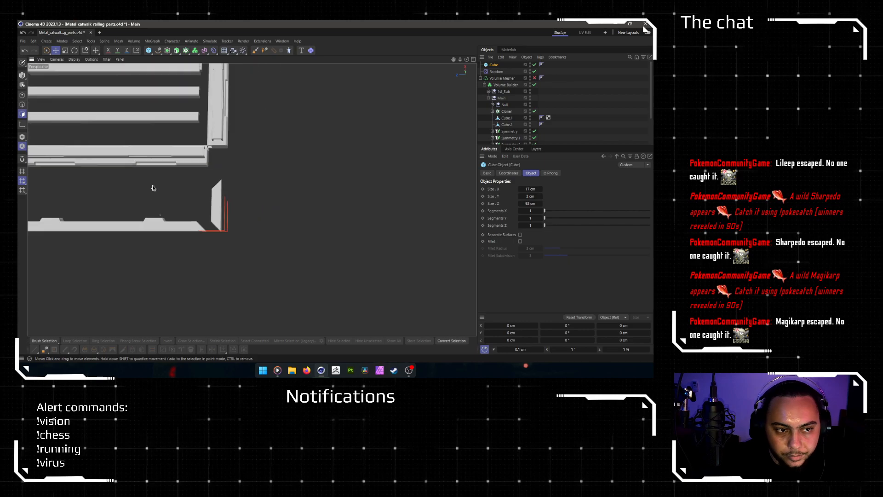
{"action": "middle_click_drag", "start_coordinate": [196, 157], "coordinate": [235, 175], "text": "alt"}
{"action": "left_click_drag", "start_coordinate": [182, 88], "coordinate": [214, 193]}
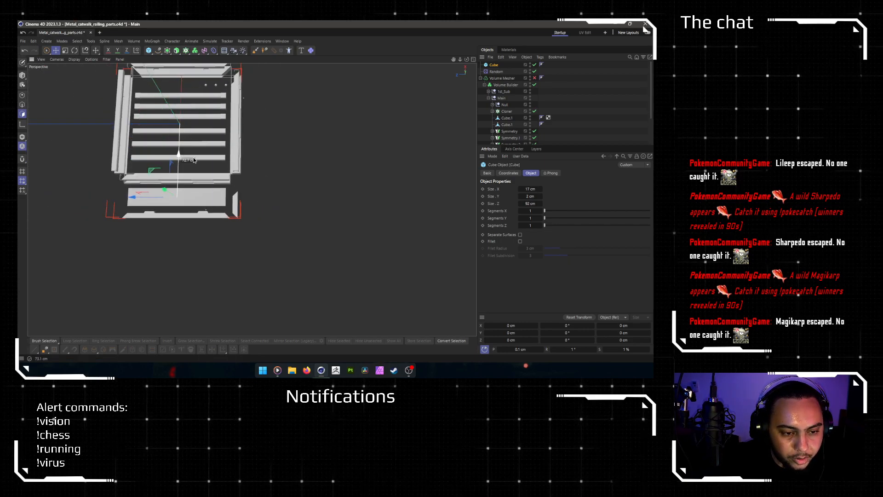
{"action": "scroll", "coordinate": [214, 194], "scroll_direction": "up", "scroll_amount": 8}
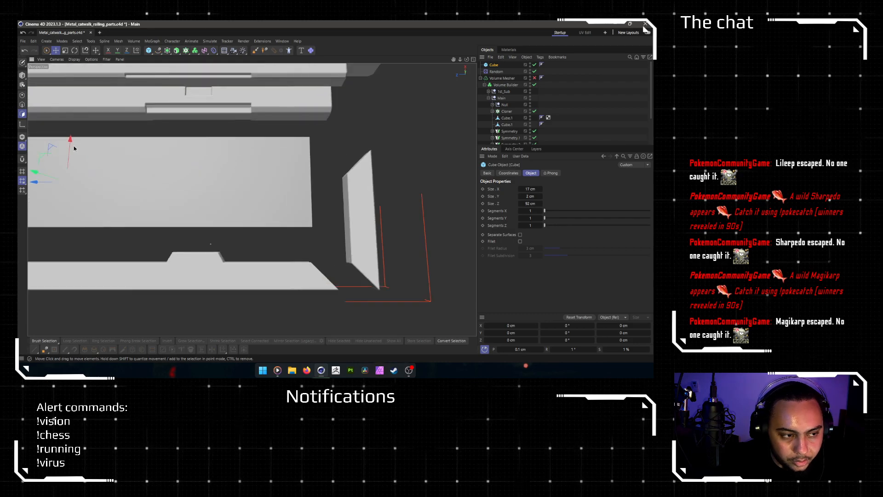
{"action": "left_click_drag", "start_coordinate": [70, 148], "coordinate": [92, 188]}
{"action": "scroll", "coordinate": [301, 213], "scroll_direction": "down", "scroll_amount": 5}
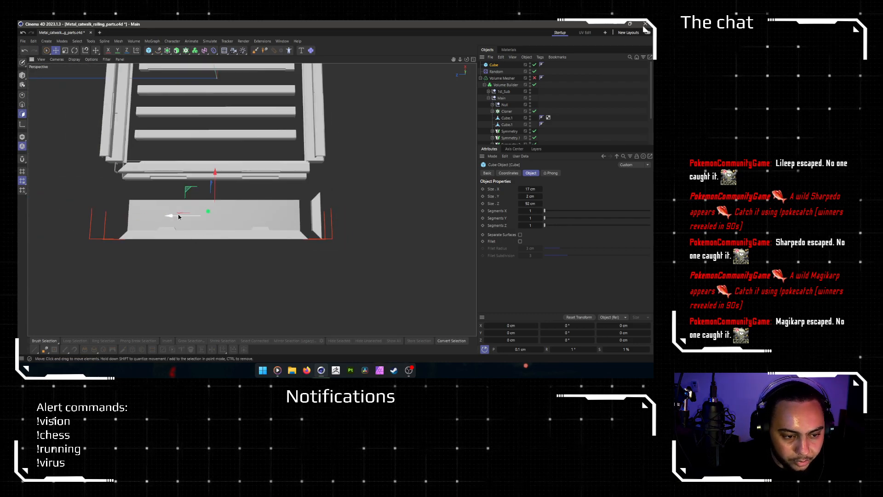
{"action": "scroll", "coordinate": [221, 198], "scroll_direction": "up", "scroll_amount": 4}
{"action": "left_click_drag", "start_coordinate": [225, 202], "coordinate": [235, 182]}
Step: Examine the plate's fit between the trim pieces and the frame from several angles
{"action": "left_click_drag", "start_coordinate": [274, 242], "coordinate": [159, 148], "text": "alt"}
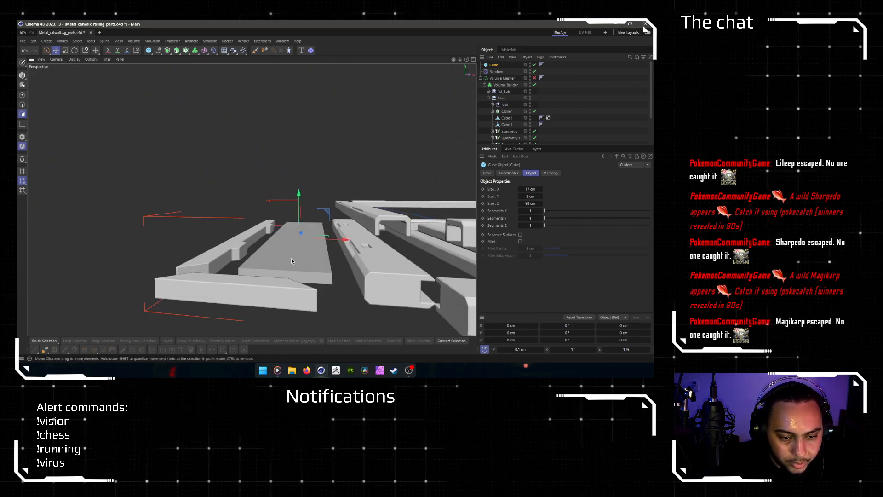
{"action": "scroll", "coordinate": [287, 253], "scroll_direction": "up", "scroll_amount": 4}
{"action": "scroll", "coordinate": [257, 216], "scroll_direction": "down", "scroll_amount": 4}
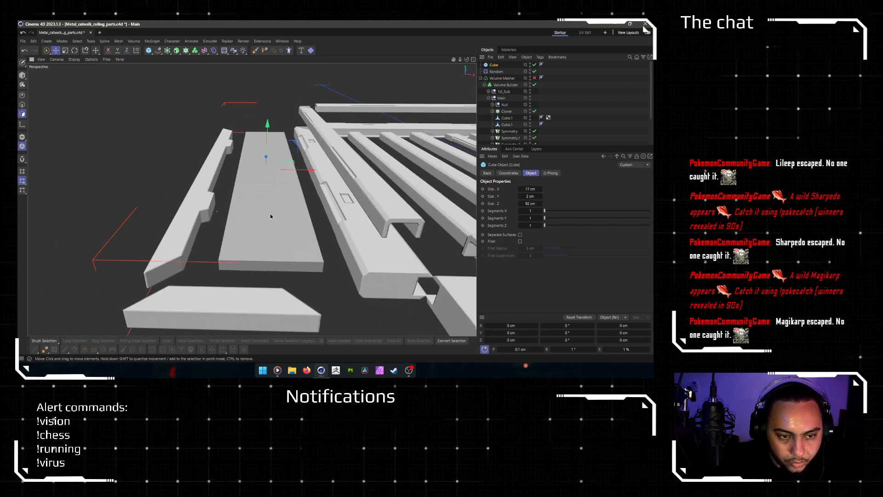
{"action": "left_click_drag", "start_coordinate": [267, 211], "coordinate": [241, 219], "text": "alt"}
{"action": "scroll", "coordinate": [236, 238], "scroll_direction": "up", "scroll_amount": 4}
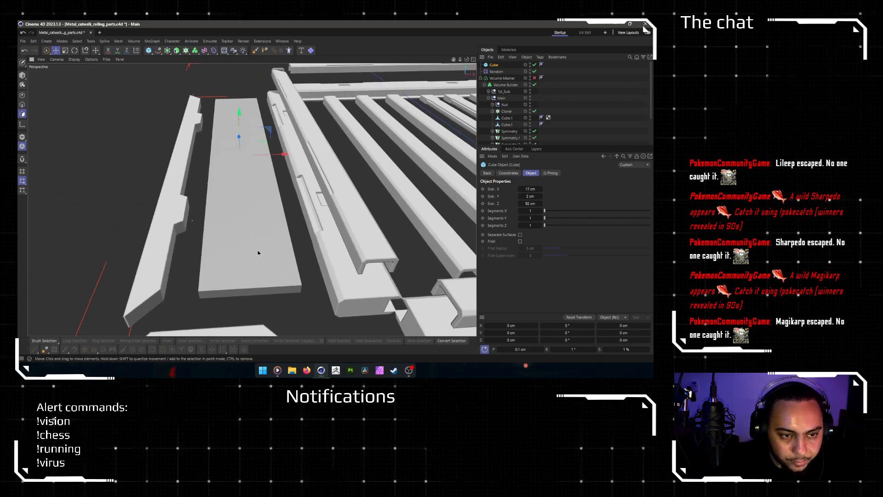
{"action": "left_click_drag", "start_coordinate": [255, 260], "coordinate": [282, 224], "text": "alt"}
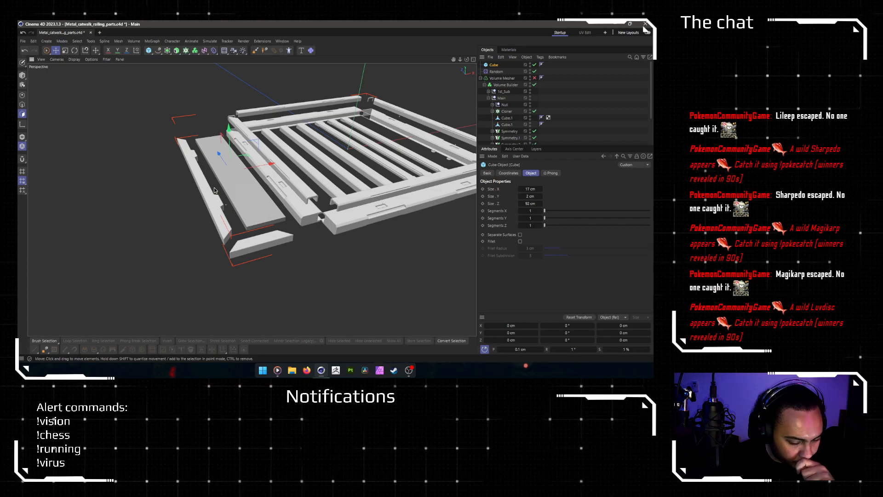
Step: Switch to the browser, search for "diamond pattern metal", preview the Wasatch Steel plate image as reference, and close the browser window
{"action": "left_click", "coordinate": [306, 371]}
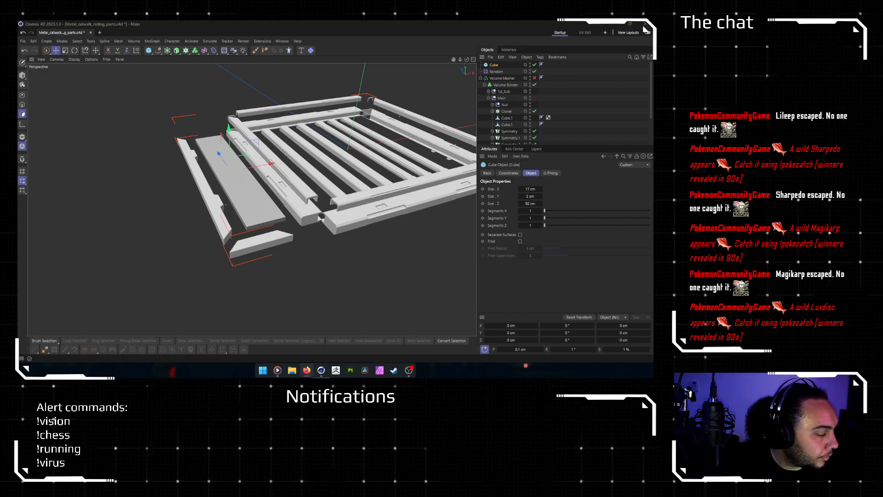
{"action": "left_click_drag", "start_coordinate": [129, 374], "coordinate": [297, 53]}
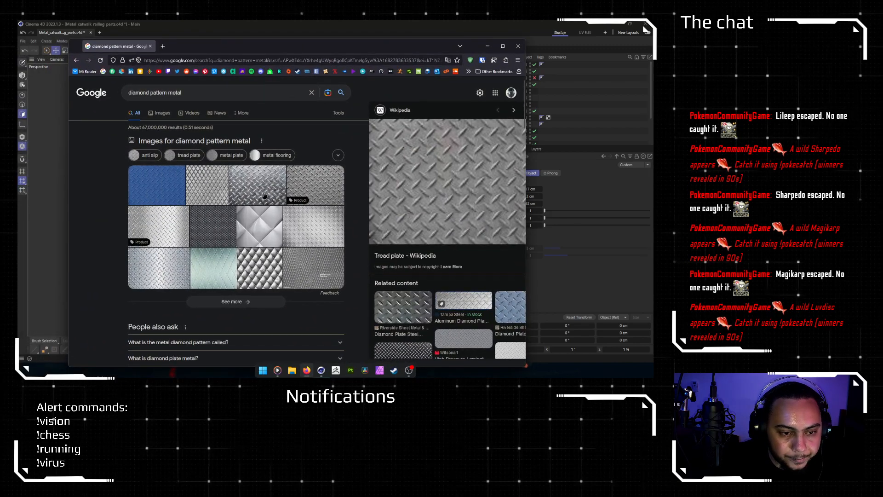
{"action": "left_click", "coordinate": [252, 197]}
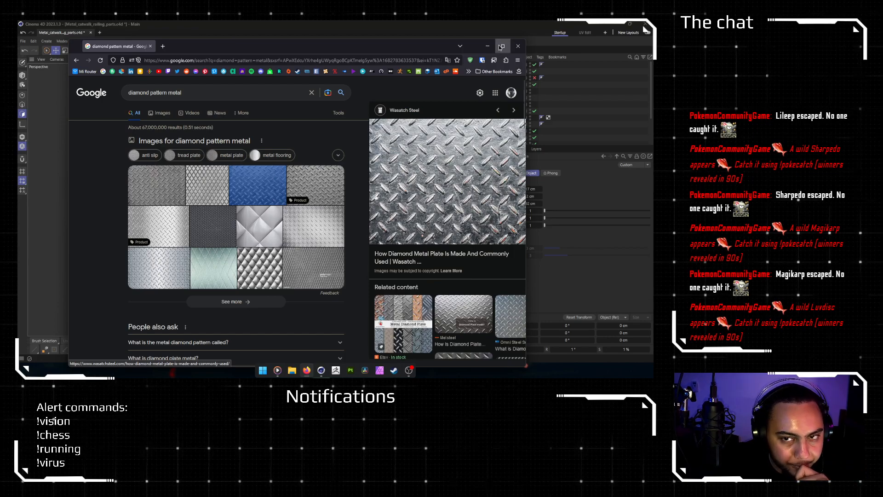
{"action": "left_click", "coordinate": [517, 48]}
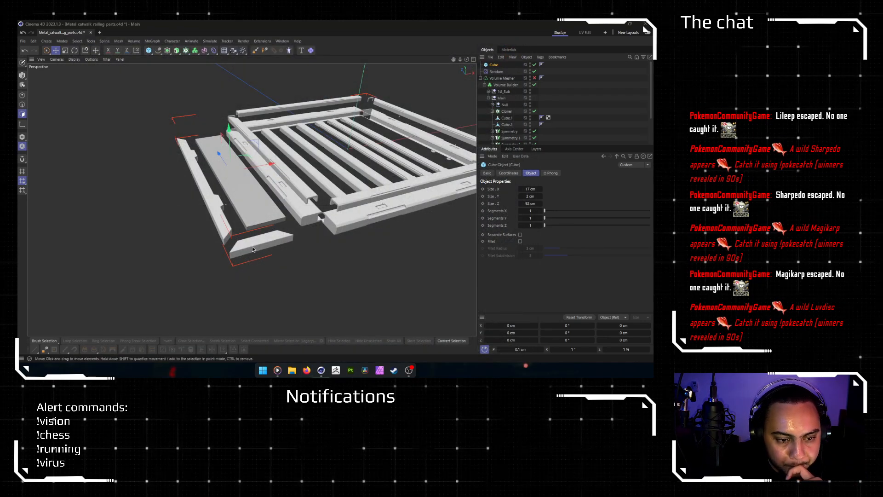
Step: Inspect the plain plate's surface up close, and open a new browser window moved away from the model
{"action": "scroll", "coordinate": [258, 228], "scroll_direction": "up", "scroll_amount": 5}
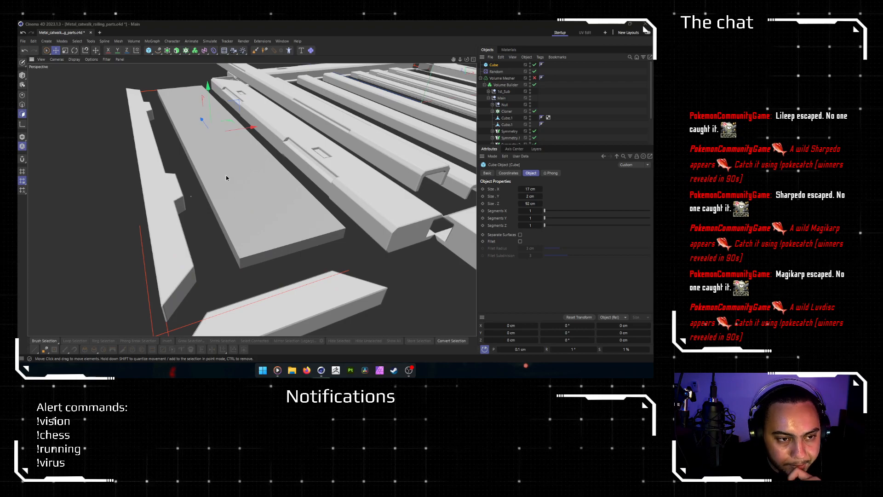
{"action": "left_click_drag", "start_coordinate": [203, 144], "coordinate": [234, 238], "text": "alt"}
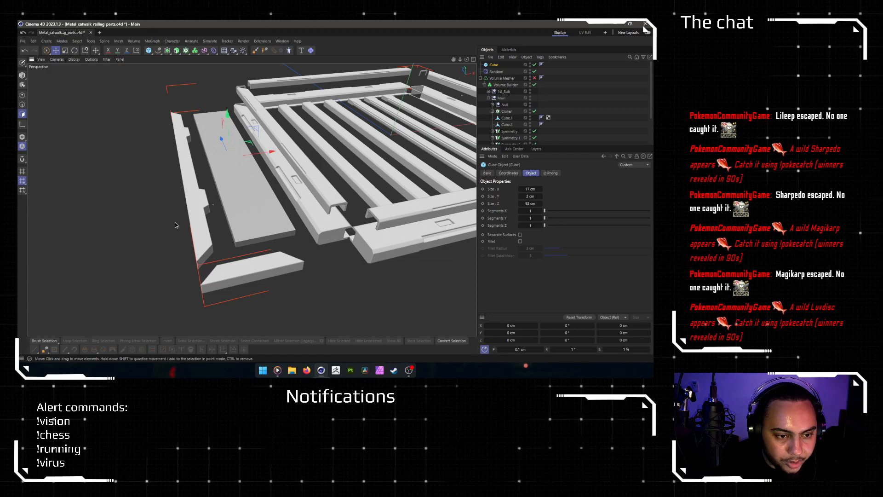
{"action": "scroll", "coordinate": [254, 218], "scroll_direction": "up", "scroll_amount": 2}
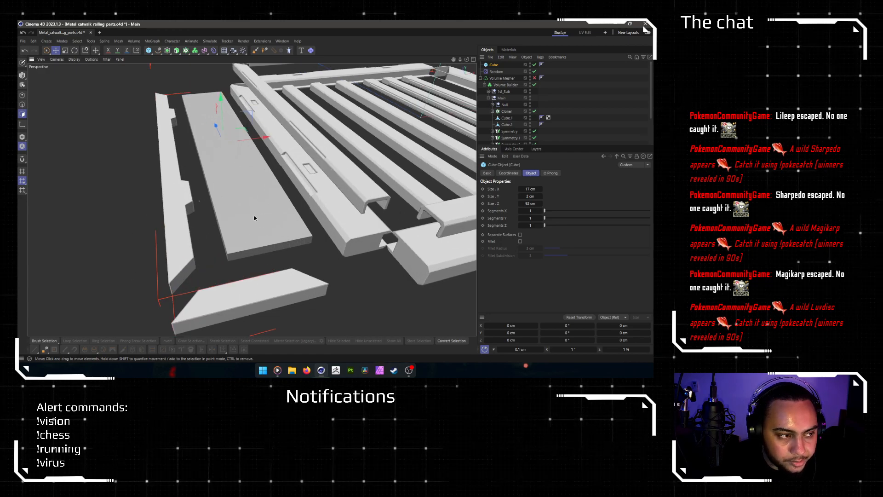
{"action": "left_click_drag", "start_coordinate": [284, 248], "coordinate": [250, 246], "text": "alt"}
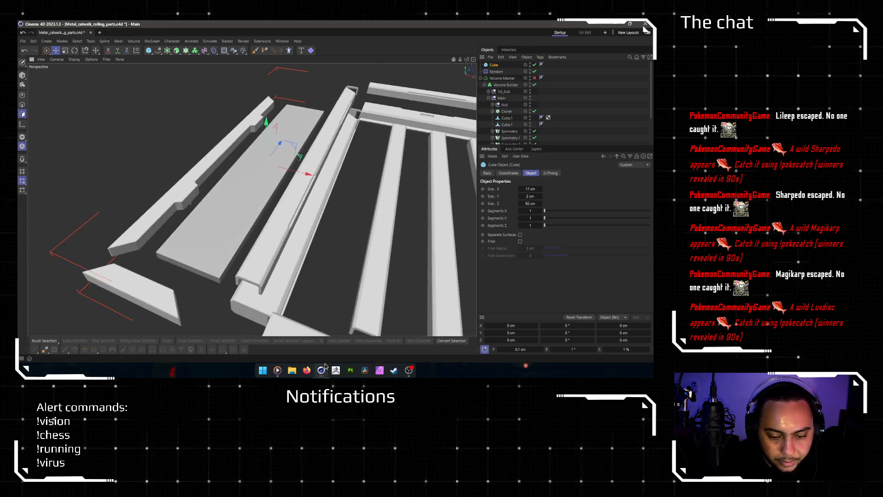
{"action": "left_click", "coordinate": [306, 370]}
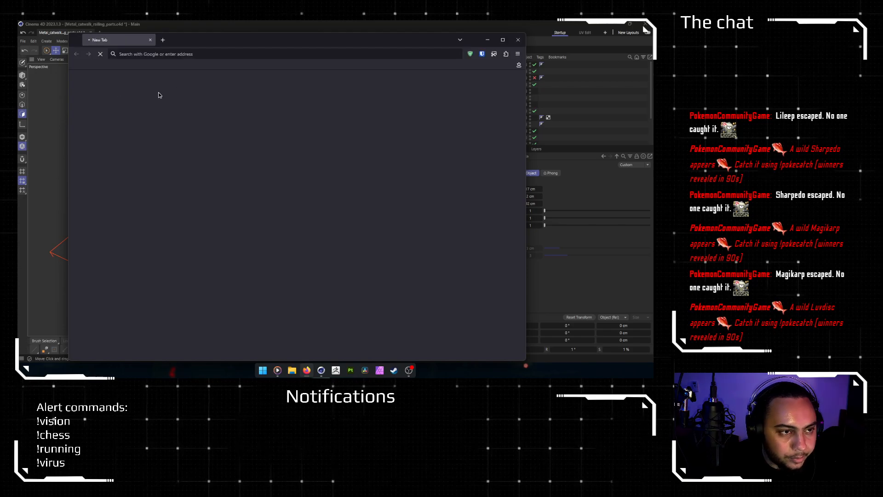
{"action": "left_click_drag", "start_coordinate": [197, 46], "coordinate": [18, 51]}
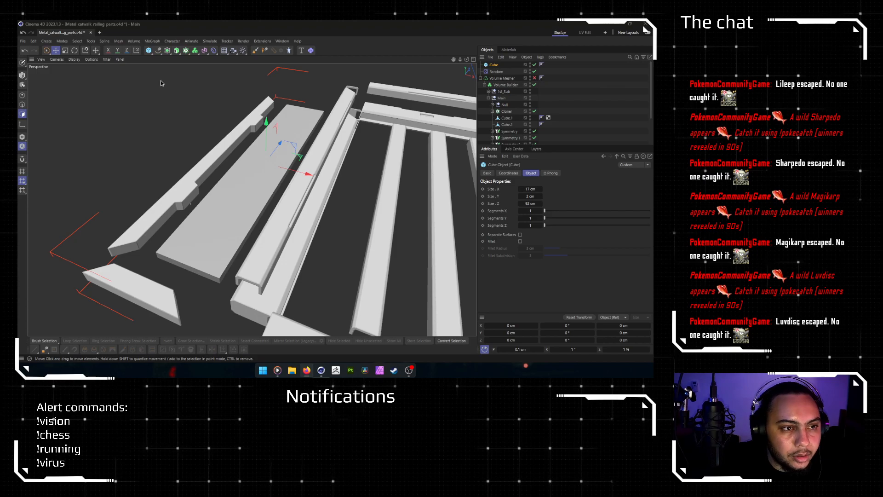
Step: Nest the plate inside a Cloner and add a new cube as the parent of that Cloner
{"action": "left_click_drag", "start_coordinate": [258, 195], "coordinate": [317, 215], "text": "alt"}
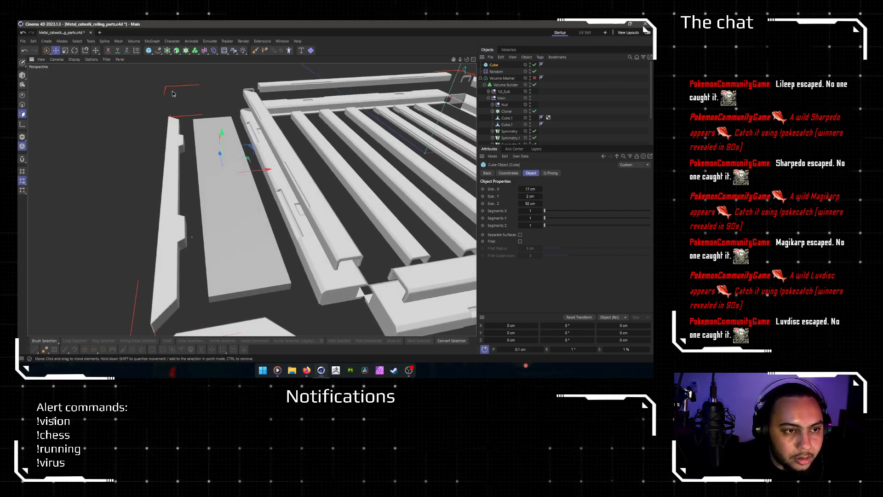
{"action": "left_click", "coordinate": [168, 52], "text": "alt"}
{"action": "key", "text": "ctrl+z"}
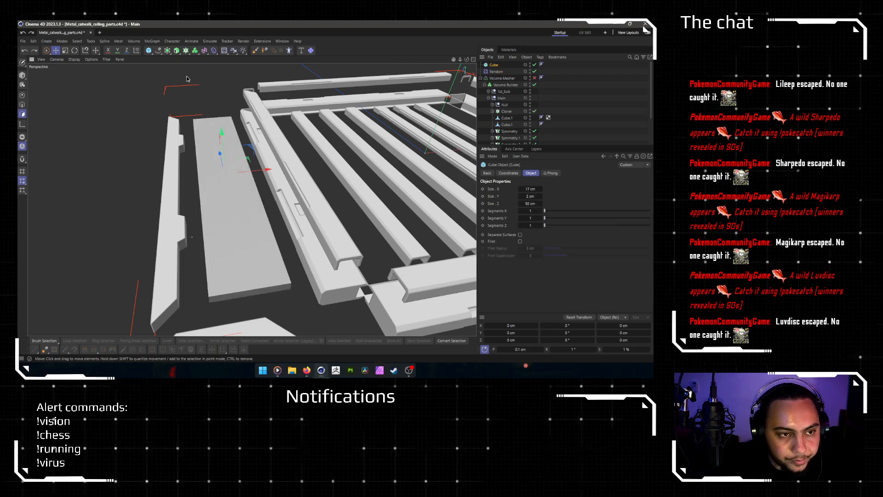
{"action": "left_click", "coordinate": [186, 51], "text": "alt"}
{"action": "left_click", "coordinate": [149, 50], "text": "alt"}
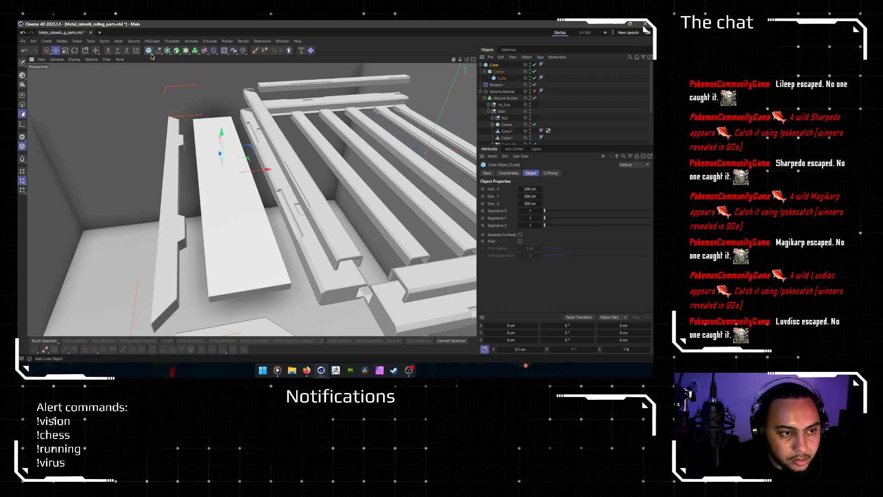
Step: Set the new cube's size to 1 cm in X, 2 cm in Y and 3.5 cm in Z
{"action": "left_click", "coordinate": [529, 196]}
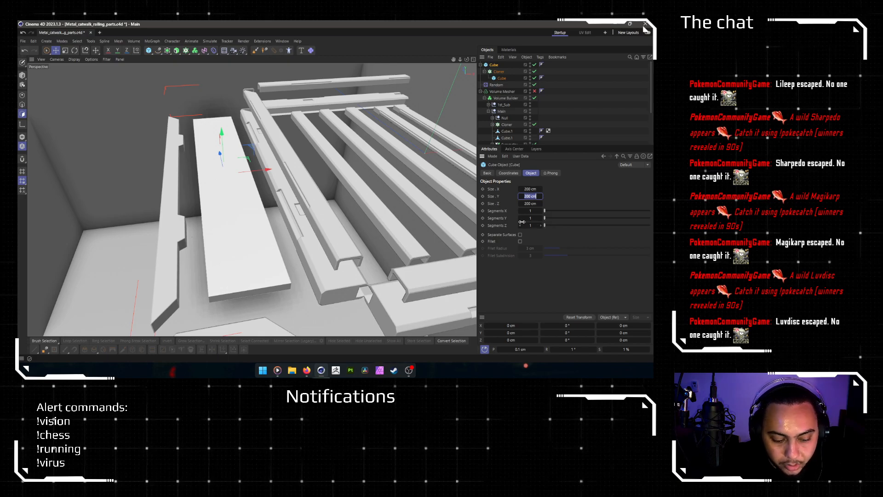
{"action": "type", "text": "2"}
{"action": "key", "text": "Return"}
{"action": "left_click", "coordinate": [531, 189]}
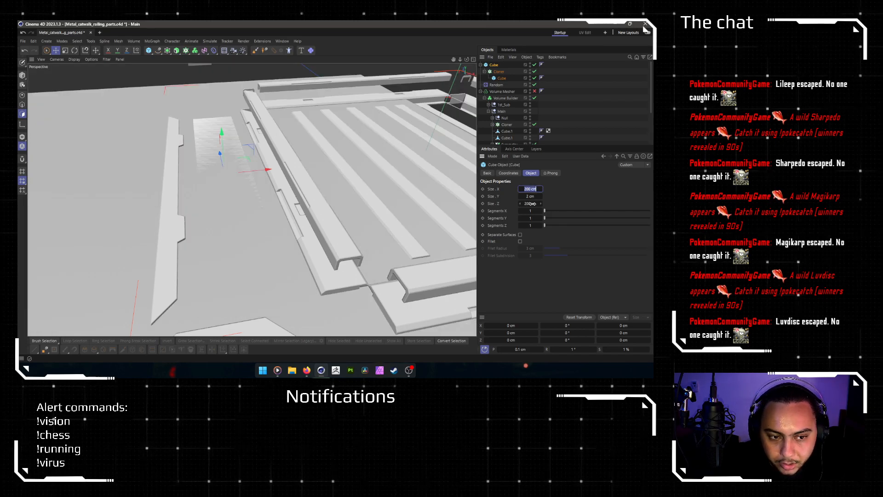
{"action": "type", "text": "1"}
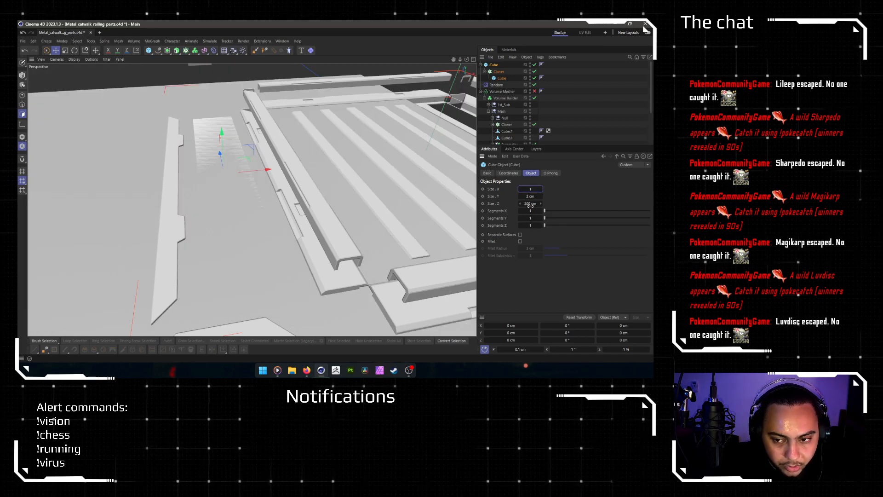
{"action": "key", "text": "Return"}
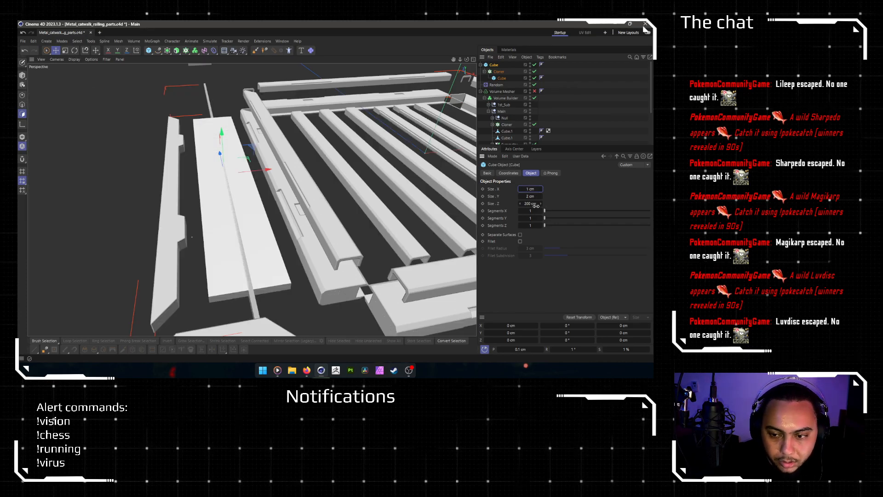
{"action": "left_click", "coordinate": [524, 203]}
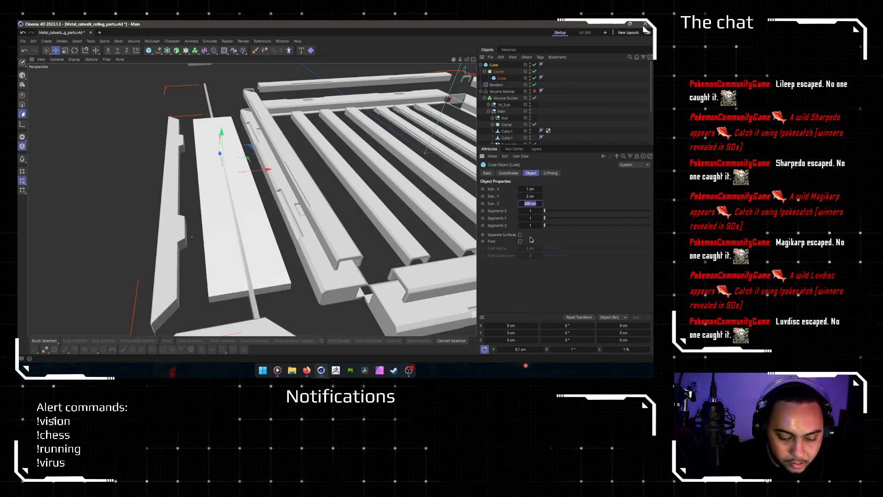
{"action": "type", "text": "3.5"}
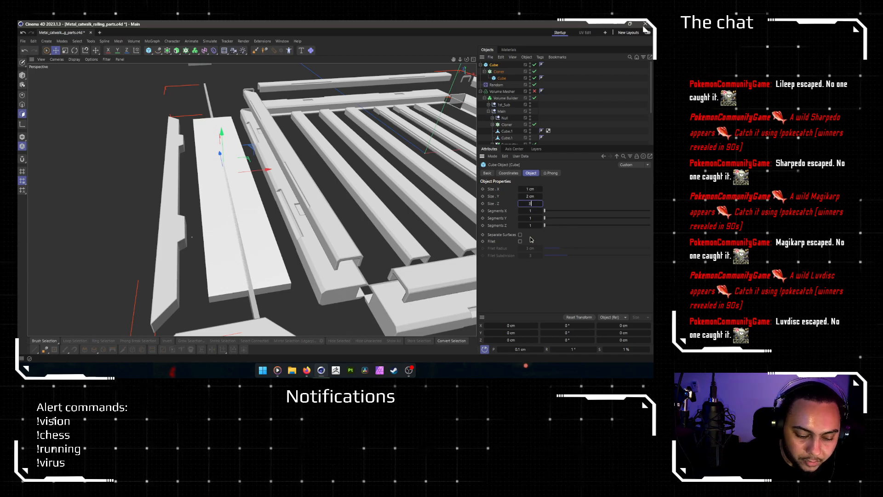
{"action": "key", "text": "Return"}
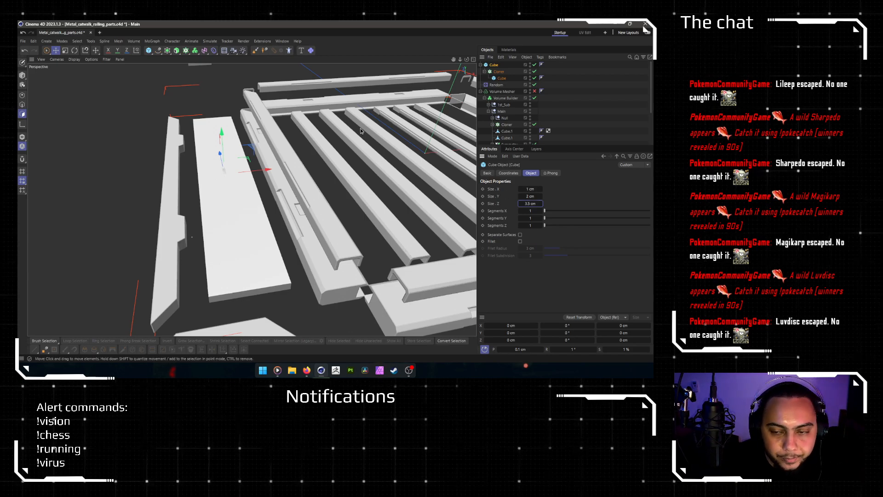
Step: Select the Cloner and raise it so the small block sits just above the plate's surface
{"action": "scroll", "coordinate": [254, 148], "scroll_direction": "up", "scroll_amount": 5}
{"action": "left_click", "coordinate": [498, 71]}
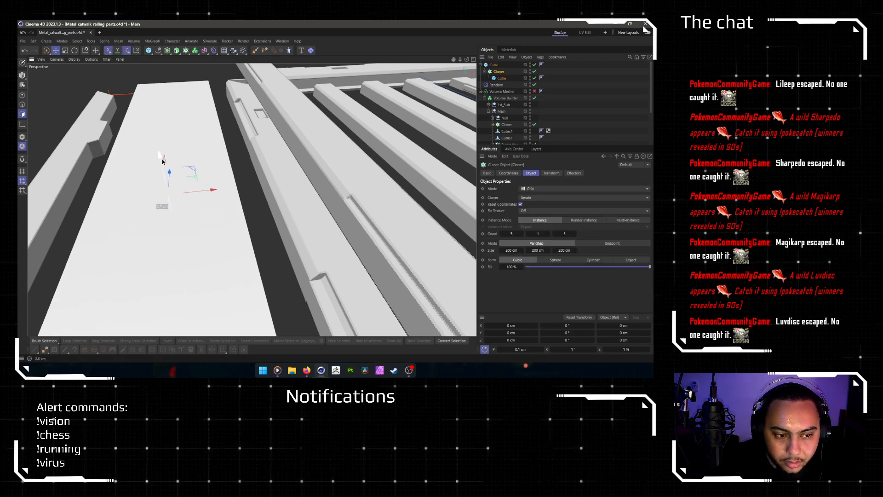
{"action": "left_click", "coordinate": [492, 66]}
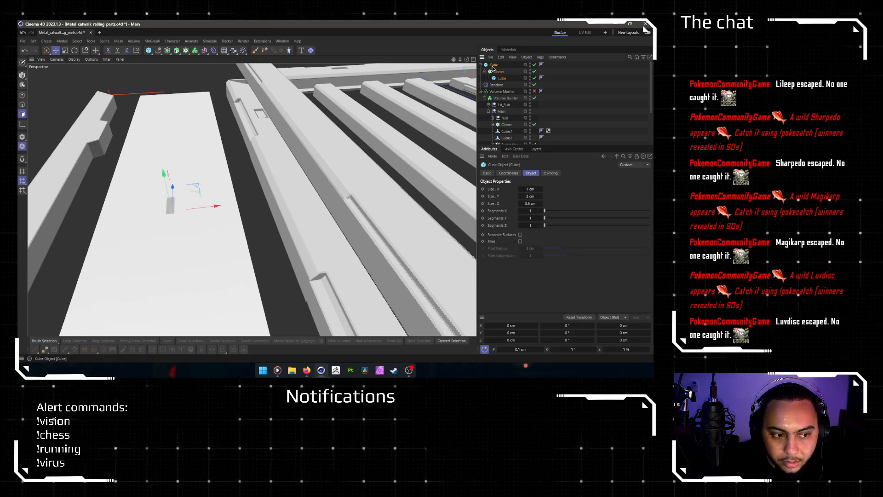
{"action": "left_click_drag", "start_coordinate": [501, 60], "coordinate": [494, 65]}
{"action": "left_click", "coordinate": [495, 72]}
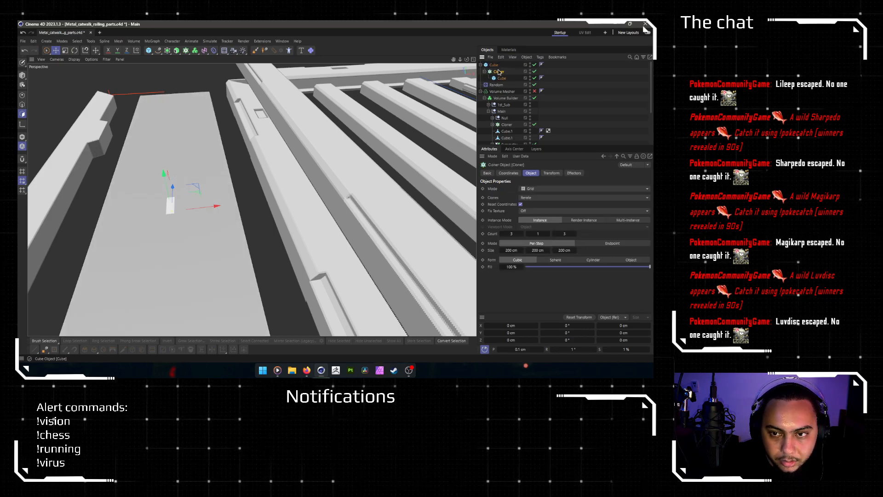
{"action": "scroll", "coordinate": [299, 157], "scroll_direction": "down", "scroll_amount": 5}
{"action": "scroll", "coordinate": [300, 157], "scroll_direction": "down", "scroll_amount": 5}
{"action": "left_click_drag", "start_coordinate": [285, 180], "coordinate": [239, 225], "text": "alt"}
{"action": "scroll", "coordinate": [220, 247], "scroll_direction": "up", "scroll_amount": 5}
{"action": "scroll", "coordinate": [220, 246], "scroll_direction": "up", "scroll_amount": 5}
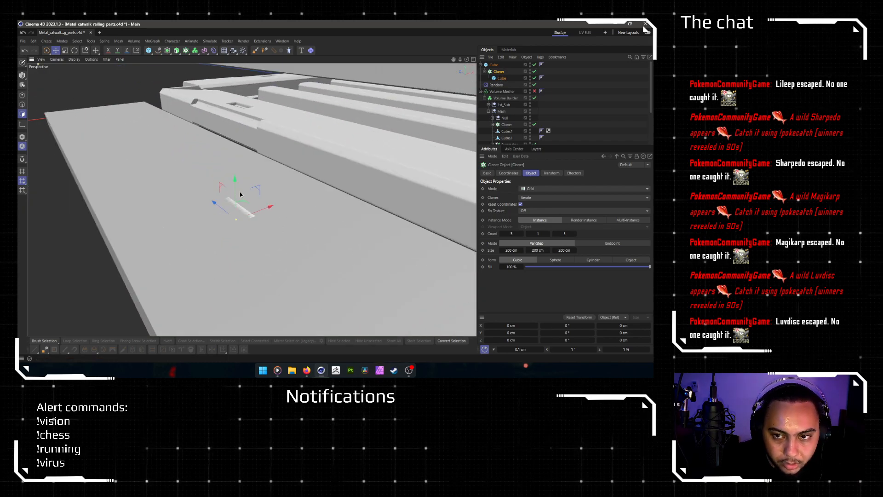
{"action": "scroll", "coordinate": [239, 169], "scroll_direction": "down", "scroll_amount": 2}
{"action": "left_click_drag", "start_coordinate": [238, 169], "coordinate": [239, 158]}
Step: Try a grid arrangement for the Cloner with spacing of 4 cm in X and 13 cm in Z
{"action": "left_click", "coordinate": [529, 189]}
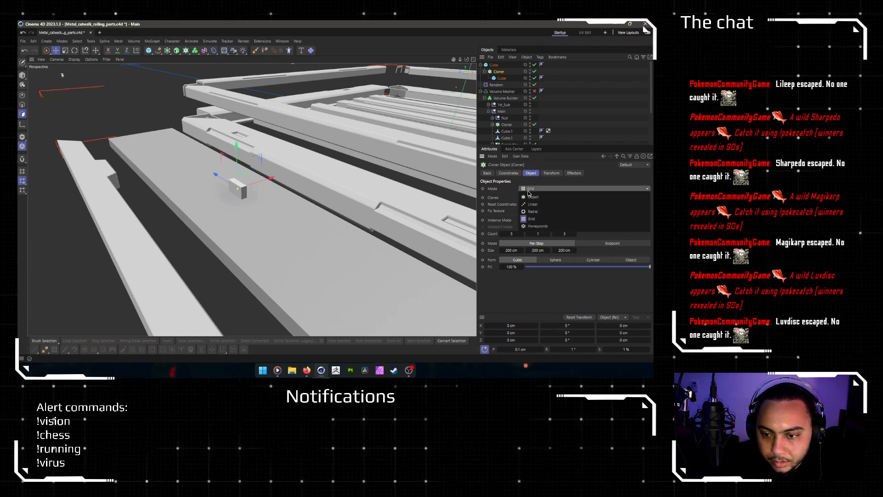
{"action": "left_click", "coordinate": [525, 301]}
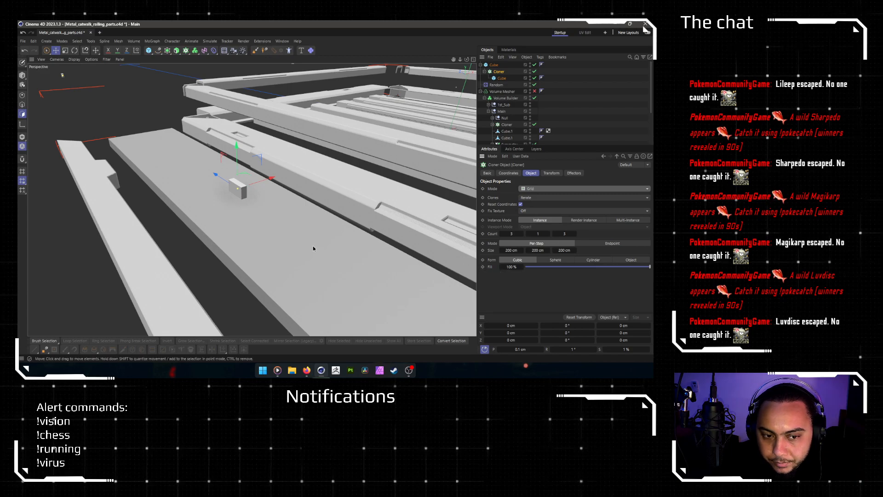
{"action": "left_click", "coordinate": [505, 250]}
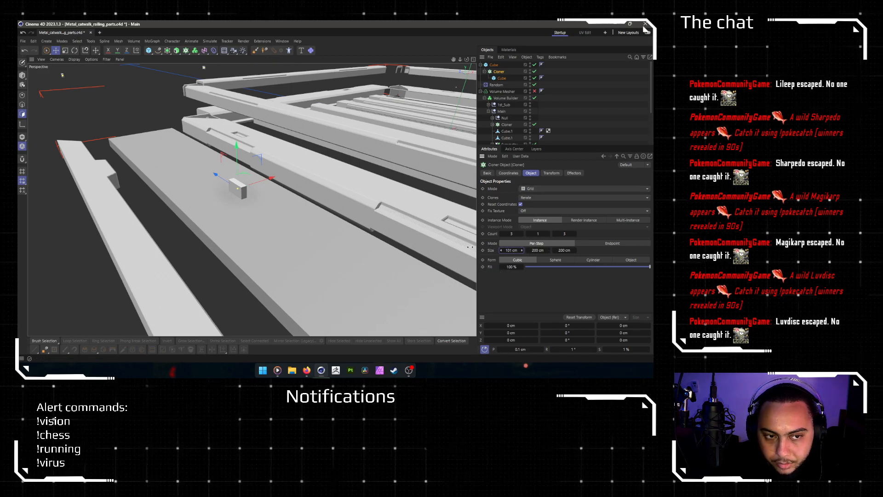
{"action": "left_click_drag", "start_coordinate": [474, 247], "coordinate": [443, 246]}
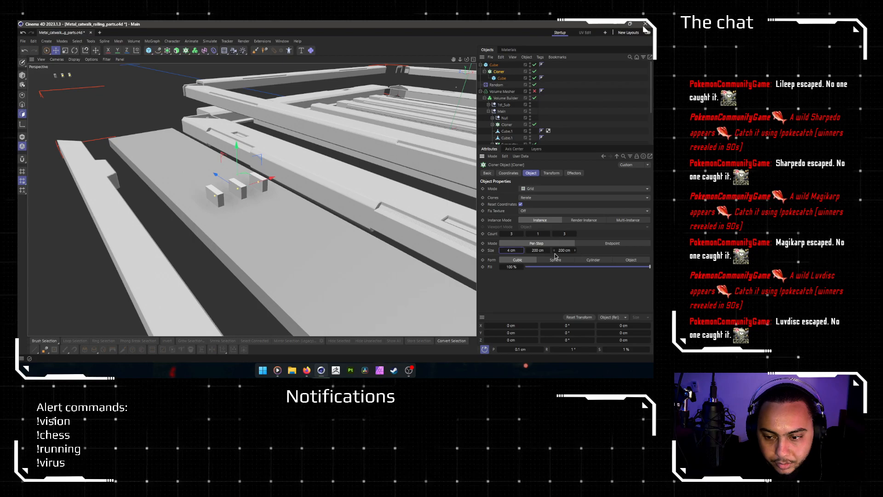
{"action": "left_click_drag", "start_coordinate": [554, 250], "coordinate": [506, 239]}
{"action": "scroll", "coordinate": [297, 250], "scroll_direction": "up", "scroll_amount": 5}
{"action": "mouse_move", "coordinate": [295, 239]}
{"action": "left_mouse_down", "text": "alt"}
{"action": "mouse_move", "coordinate": [302, 271]}
{"action": "mouse_move", "coordinate": [341, 261]}
{"action": "left_mouse_up", "text": "alt"}
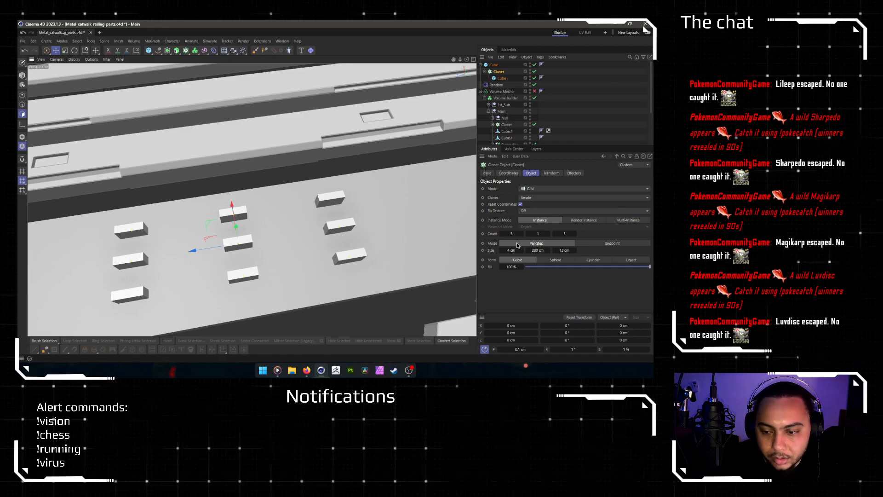
Step: Switch the Cloner to Linear mode with a per-step offset of 0 cm in Y and 5 cm in Z
{"action": "left_click", "coordinate": [547, 189]}
{"action": "left_click", "coordinate": [540, 205]}
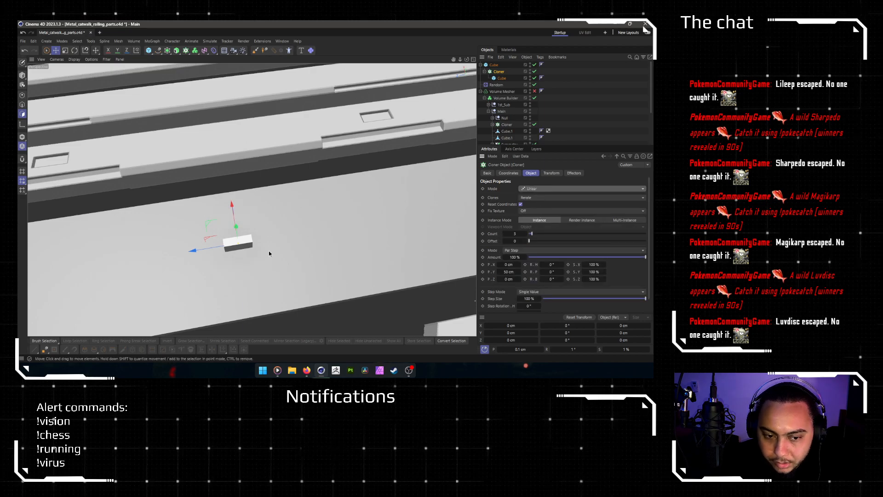
{"action": "left_click", "coordinate": [511, 272]}
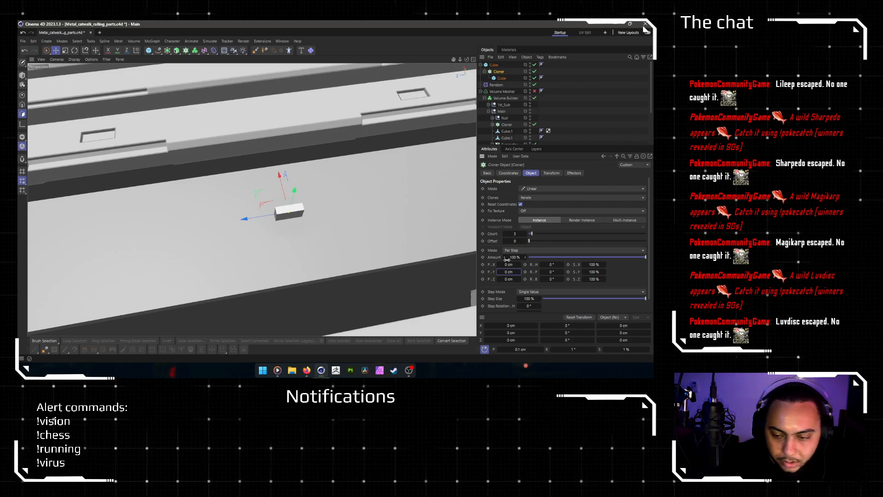
{"action": "left_click_drag", "start_coordinate": [506, 276], "coordinate": [509, 280]}
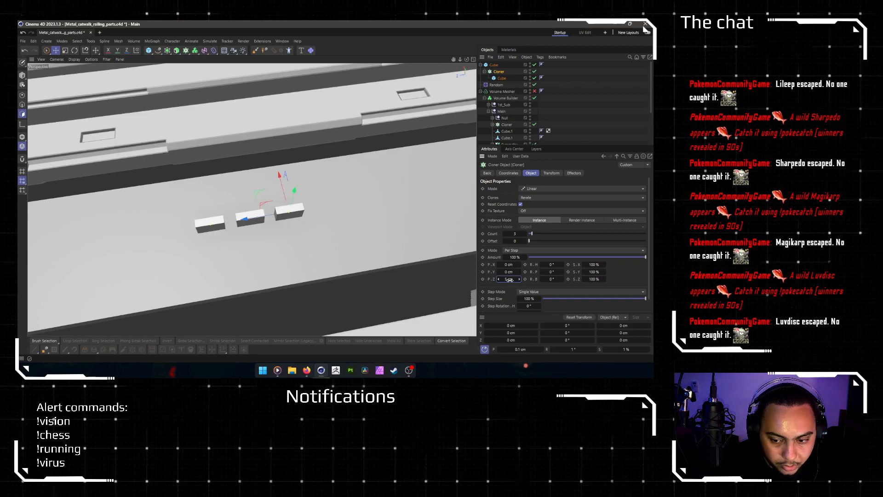
{"action": "mouse_move", "coordinate": [322, 265]}
{"action": "left_mouse_down", "text": "alt"}
{"action": "mouse_move", "coordinate": [280, 233]}
{"action": "mouse_move", "coordinate": [296, 190]}
{"action": "mouse_move", "coordinate": [319, 266]}
{"action": "left_mouse_up", "text": "alt"}
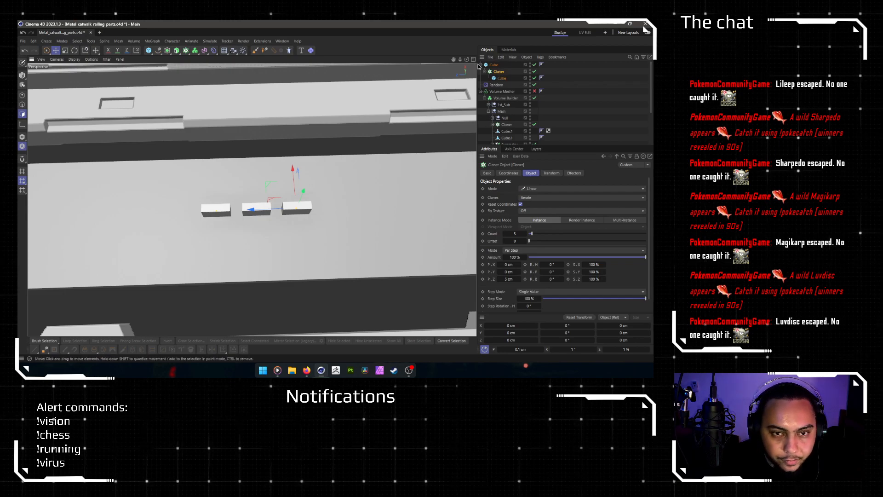
Step: Add a second Cloner as parent of the first, in Linear mode with offsets of 2 cm in X and 0 cm in Y
{"action": "left_click", "coordinate": [186, 51], "text": "alt"}
{"action": "left_click", "coordinate": [533, 190]}
{"action": "left_click", "coordinate": [532, 199]}
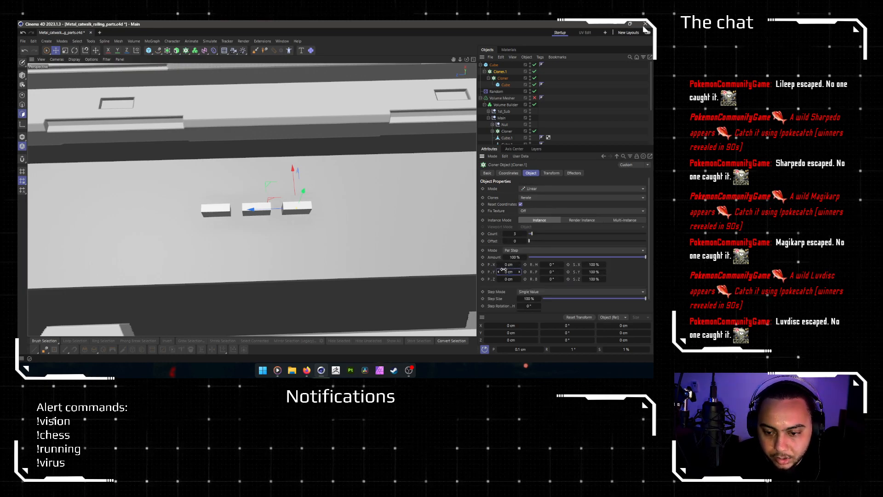
{"action": "left_click_drag", "start_coordinate": [506, 264], "coordinate": [511, 264]}
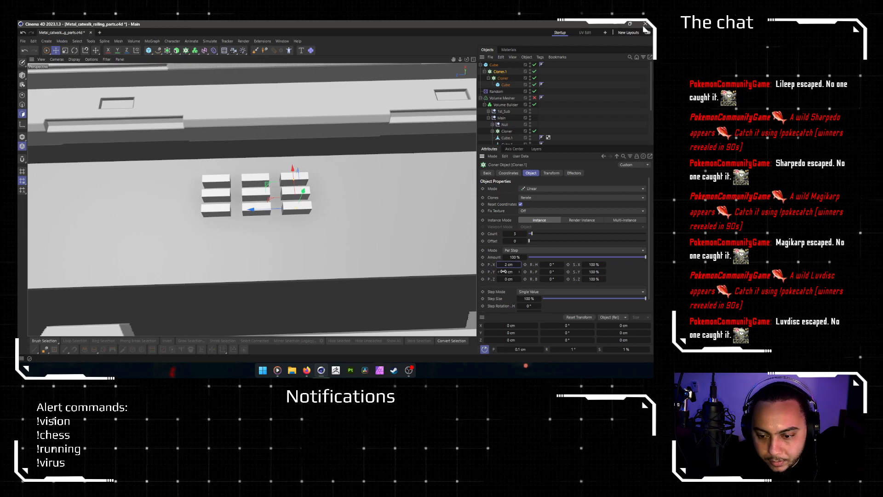
Step: Stagger the rows by setting the outer Cloner's per-step Z offset to 2.5 cm
{"action": "scroll", "coordinate": [501, 278], "scroll_direction": "down", "scroll_amount": 1}
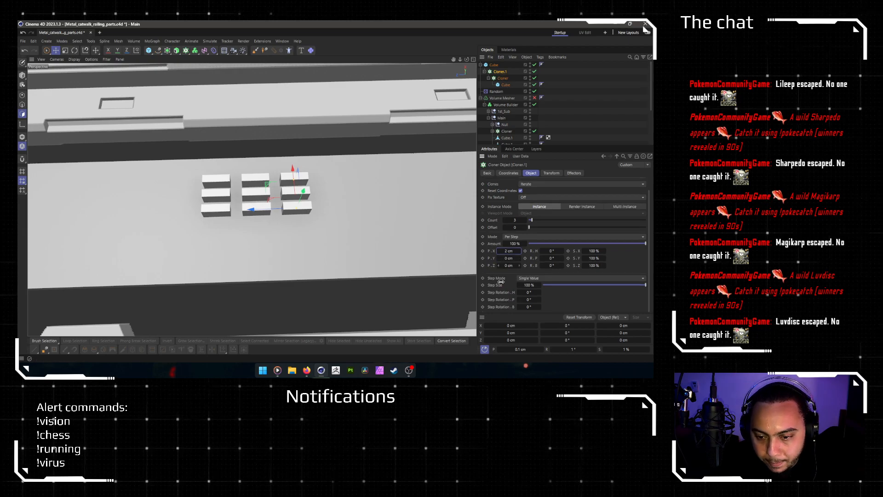
{"action": "left_click", "coordinate": [519, 265]}
{"action": "left_click", "coordinate": [520, 266]}
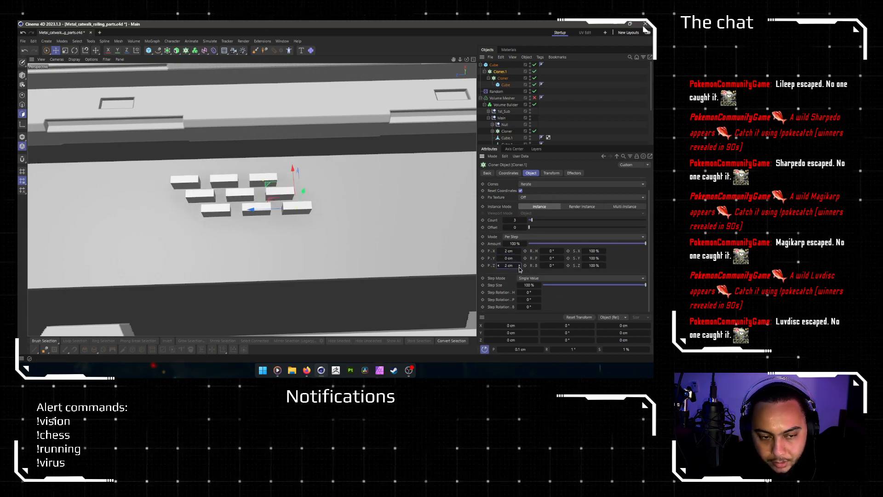
{"action": "left_click", "coordinate": [519, 266]}
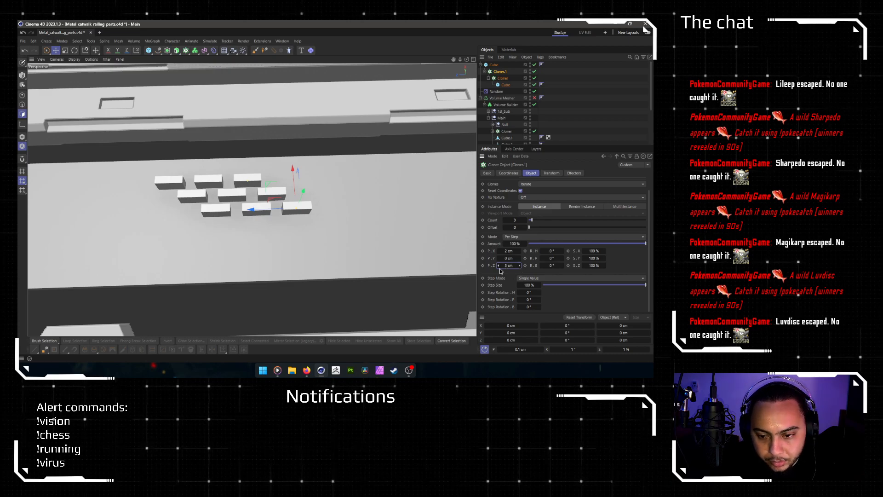
{"action": "left_click", "coordinate": [498, 266]}
{"action": "middle_click_drag", "start_coordinate": [331, 220], "coordinate": [288, 238], "text": "alt"}
{"action": "double_click", "coordinate": [507, 266]}
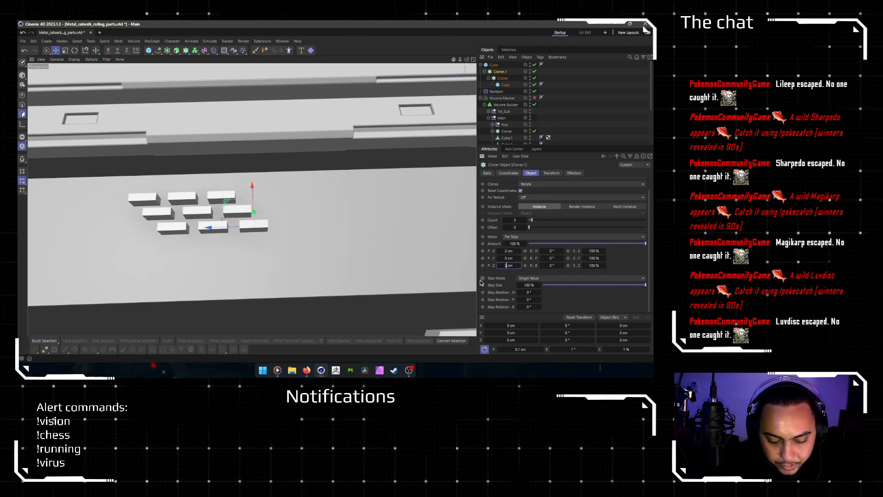
{"action": "key", "text": "Return"}
Step: Set the inner Cloner's count to 20 to lengthen the rows of blocks
{"action": "right_click_drag", "start_coordinate": [63, 226], "coordinate": [211, 218], "text": "alt"}
{"action": "left_click_drag", "start_coordinate": [211, 217], "coordinate": [211, 242], "text": "alt"}
{"action": "right_click_drag", "start_coordinate": [211, 242], "coordinate": [209, 223], "text": "alt"}
{"action": "left_click_drag", "start_coordinate": [211, 222], "coordinate": [233, 240], "text": "alt"}
{"action": "scroll", "coordinate": [134, 137], "scroll_direction": "down", "scroll_amount": 5}
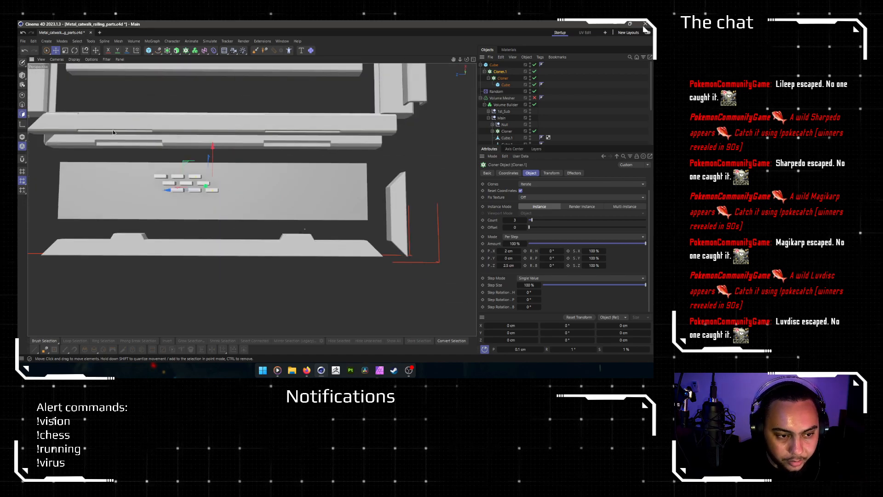
{"action": "left_click", "coordinate": [503, 78]}
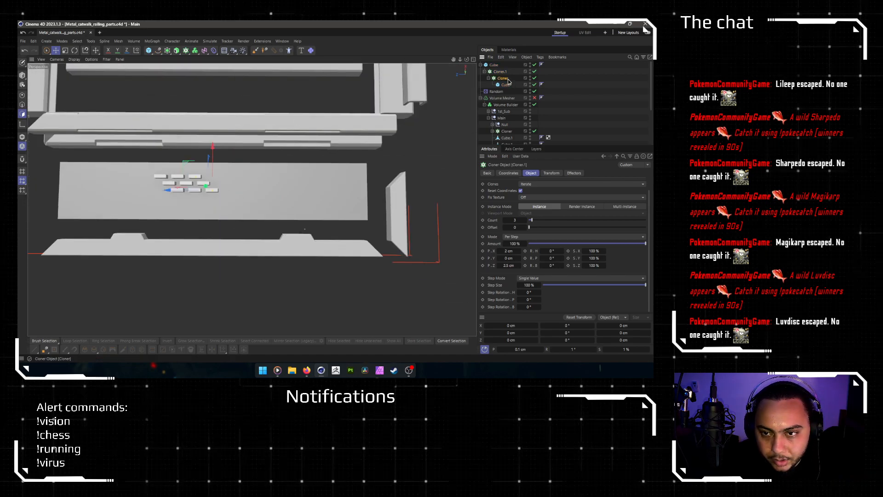
{"action": "left_click", "coordinate": [526, 220]}
{"action": "left_click", "coordinate": [525, 220]}
{"action": "left_click", "coordinate": [526, 220]}
{"action": "left_click", "coordinate": [525, 221]}
{"action": "left_click", "coordinate": [526, 221]}
{"action": "left_click", "coordinate": [526, 220]}
{"action": "left_click", "coordinate": [526, 220]}
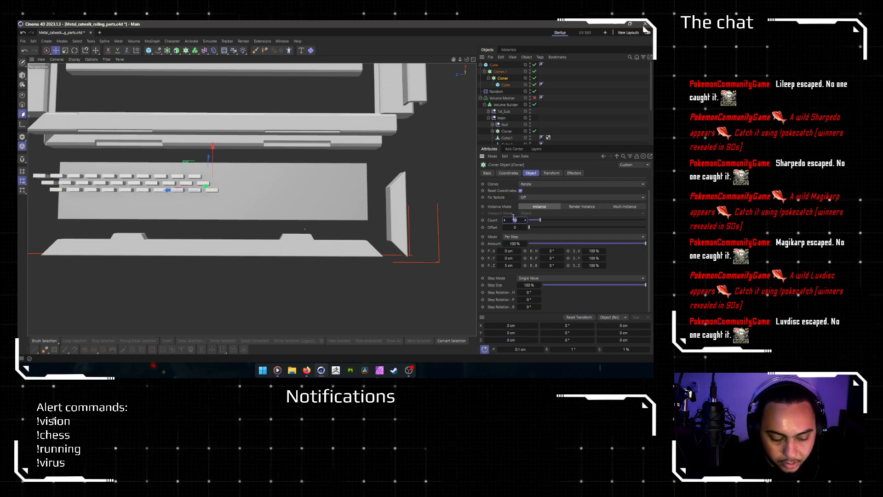
{"action": "key", "text": "Return"}
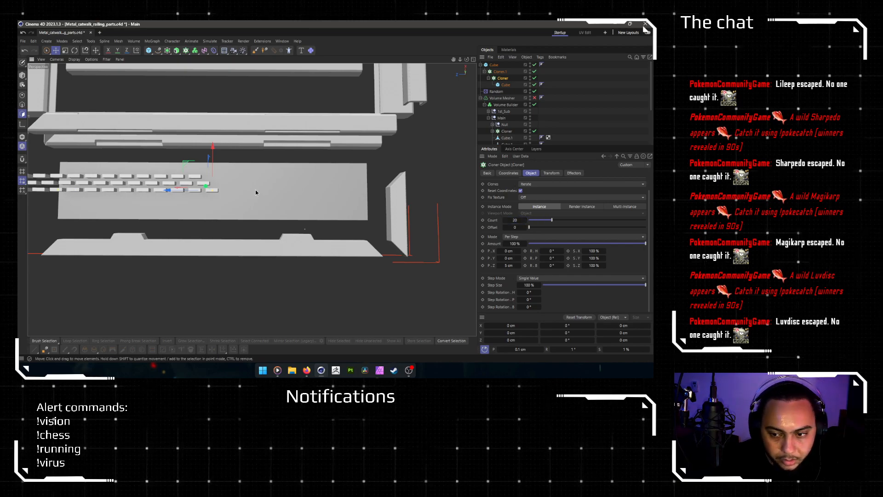
Step: Select the outer Cloner and move it to the plate's corner so the rows run along the plate's long outer edge
{"action": "scroll", "coordinate": [256, 191], "scroll_direction": "down", "scroll_amount": 5}
{"action": "scroll", "coordinate": [161, 192], "scroll_direction": "up", "scroll_amount": 4}
{"action": "scroll", "coordinate": [232, 181], "scroll_direction": "down", "scroll_amount": 2}
{"action": "left_click", "coordinate": [500, 71]}
{"action": "left_click_drag", "start_coordinate": [258, 171], "coordinate": [368, 194]}
{"action": "scroll", "coordinate": [306, 265], "scroll_direction": "up", "scroll_amount": 3}
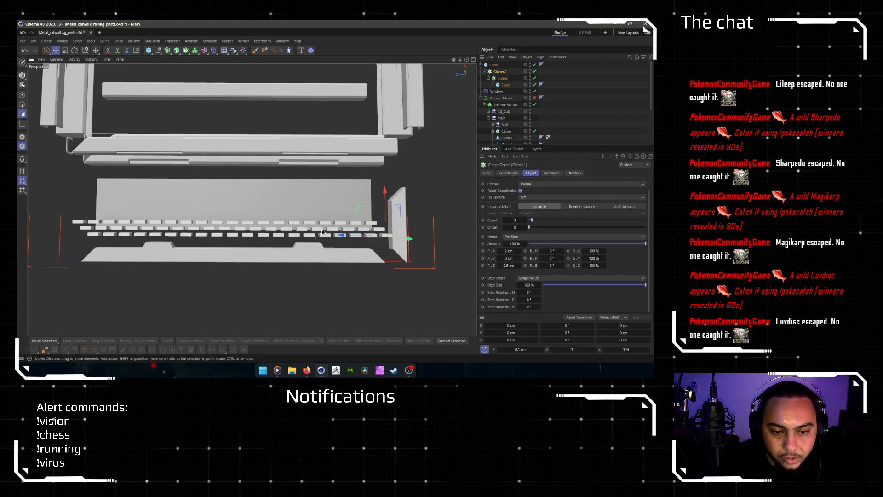
Step: Set the outer Cloner's count to 11 so the rows cover the plate's width, and select the inner Cloner
{"action": "mouse_move", "coordinate": [389, 262]}
{"action": "left_mouse_down", "text": "alt"}
{"action": "mouse_move", "coordinate": [318, 182]}
{"action": "mouse_move", "coordinate": [326, 162]}
{"action": "mouse_move", "coordinate": [387, 250]}
{"action": "left_mouse_up", "text": "alt"}
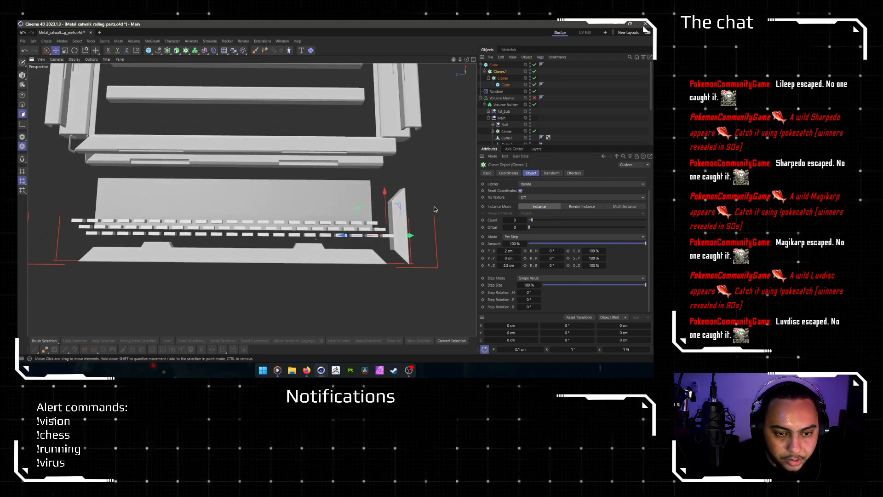
{"action": "left_click_drag", "start_coordinate": [225, 254], "coordinate": [375, 149], "text": "alt"}
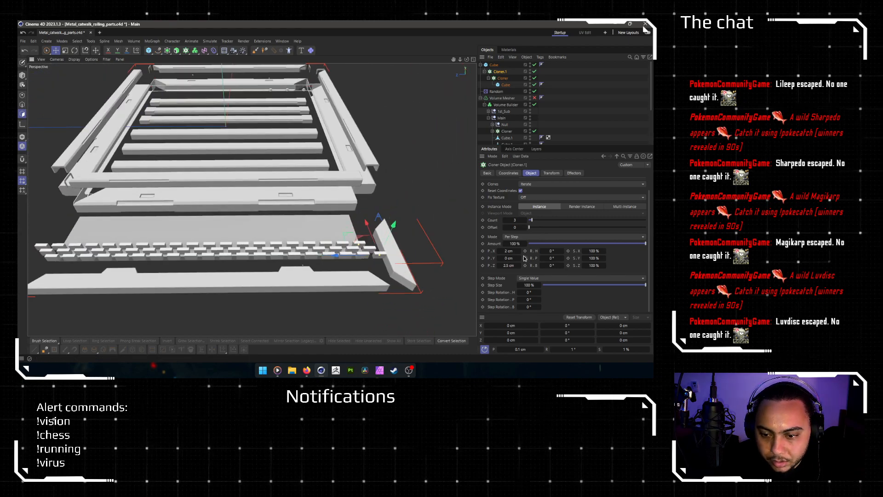
{"action": "left_click_drag", "start_coordinate": [526, 223], "coordinate": [541, 220]}
{"action": "left_click_drag", "start_coordinate": [284, 210], "coordinate": [270, 250], "text": "alt"}
{"action": "scroll", "coordinate": [270, 249], "scroll_direction": "up", "scroll_amount": 2}
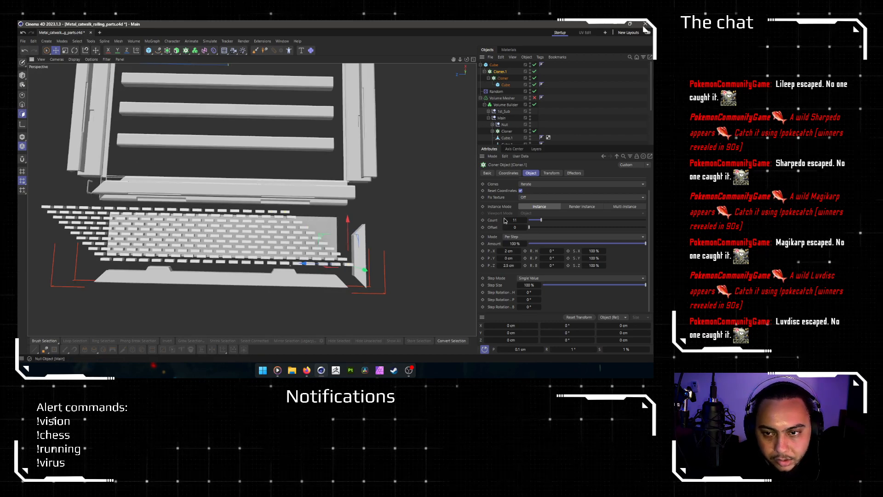
{"action": "left_click", "coordinate": [503, 78]}
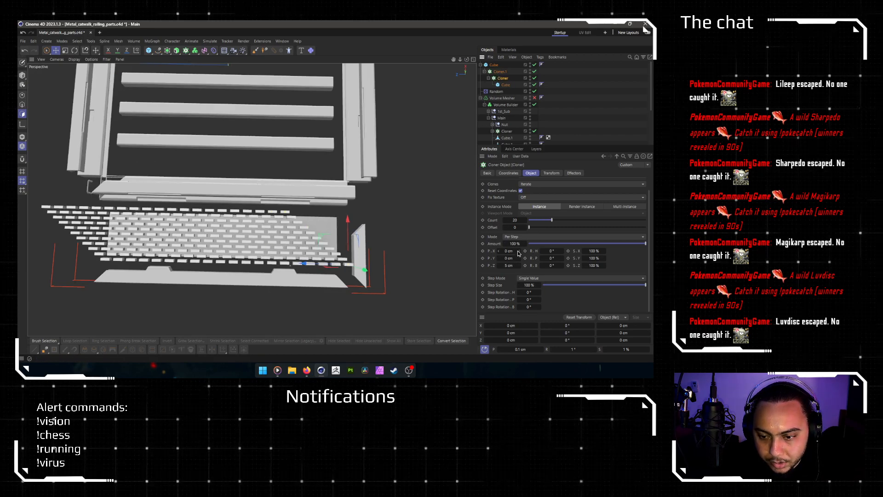
Step: Set the inner Cloner's count to 25 to lengthen the rows of blocks
{"action": "left_click", "coordinate": [524, 220]}
{"action": "left_click", "coordinate": [525, 220]}
{"action": "left_click", "coordinate": [524, 220]}
{"action": "left_click", "coordinate": [525, 221]}
{"action": "left_click", "coordinate": [524, 220]}
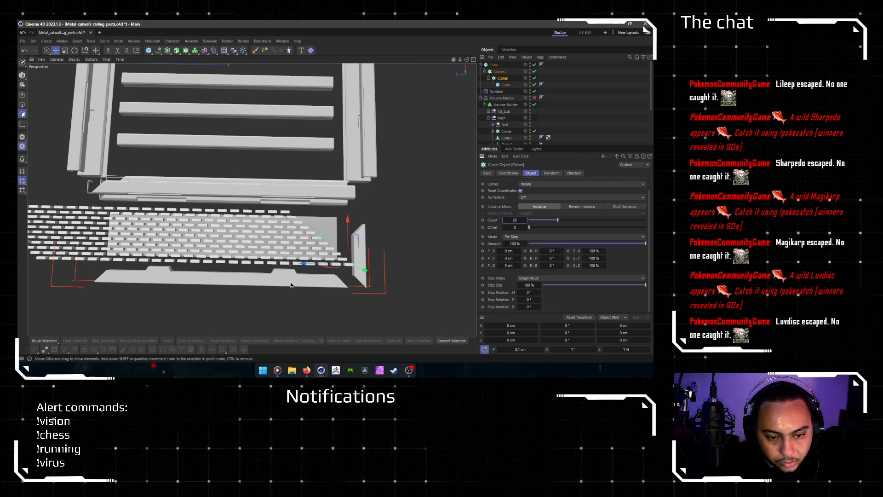
Step: Select the outer Cloner and slide it along the plate's length so the staggered rows extend past the plate's end
{"action": "scroll", "coordinate": [262, 243], "scroll_direction": "down", "scroll_amount": 4}
{"action": "left_click", "coordinate": [500, 71]}
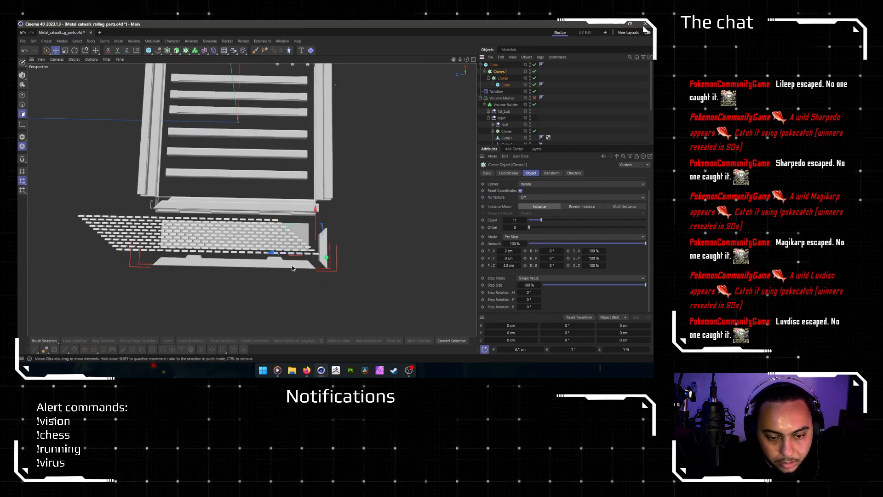
{"action": "left_click_drag", "start_coordinate": [275, 256], "coordinate": [311, 261]}
{"action": "scroll", "coordinate": [213, 262], "scroll_direction": "up", "scroll_amount": 5}
Step: Switch to Model mode and set the outer Cloner's Y position to 1.75 cm
{"action": "left_click_drag", "start_coordinate": [213, 268], "coordinate": [332, 294], "text": "alt"}
{"action": "mouse_move", "coordinate": [332, 294]}
{"action": "middle_mouse_down", "text": "alt"}
{"action": "mouse_move", "coordinate": [283, 238]}
{"action": "mouse_move", "coordinate": [282, 208]}
{"action": "middle_mouse_up", "text": "alt"}
{"action": "mouse_move", "coordinate": [385, 178]}
{"action": "left_mouse_down"}
{"action": "mouse_move", "coordinate": [387, 187]}
{"action": "mouse_move", "coordinate": [388, 180]}
{"action": "left_mouse_up"}
{"action": "right_click_drag", "start_coordinate": [232, 206], "coordinate": [269, 202], "text": "alt"}
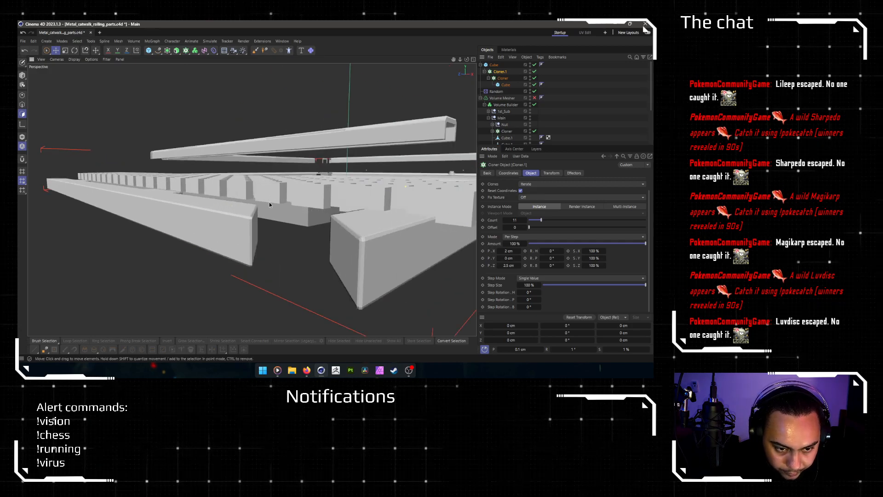
{"action": "middle_click", "coordinate": [270, 202]}
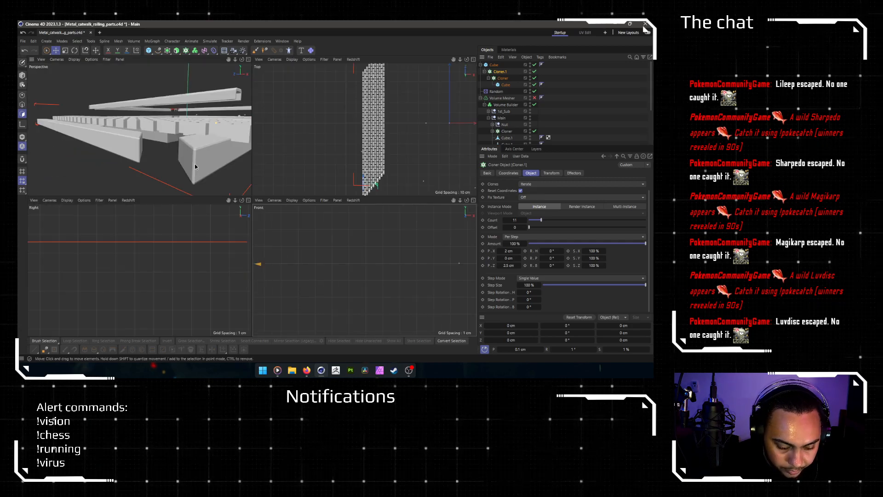
{"action": "middle_click", "coordinate": [175, 139]}
{"action": "right_click_drag", "start_coordinate": [294, 204], "coordinate": [266, 198], "text": "alt"}
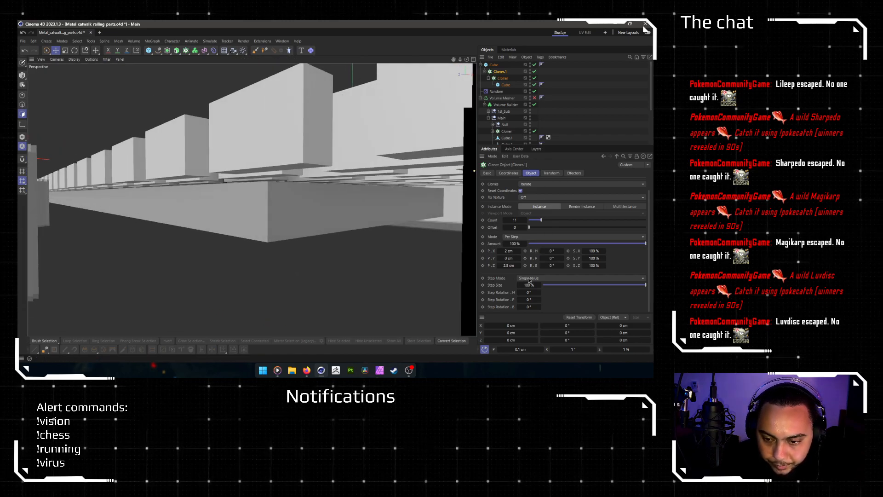
{"action": "left_click", "coordinate": [22, 75]}
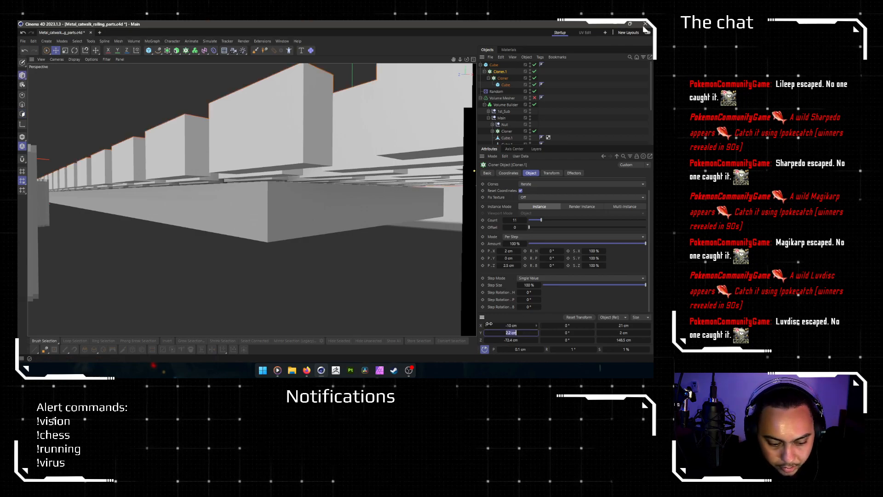
{"action": "type", "text": "2"}
{"action": "key", "text": "Return"}
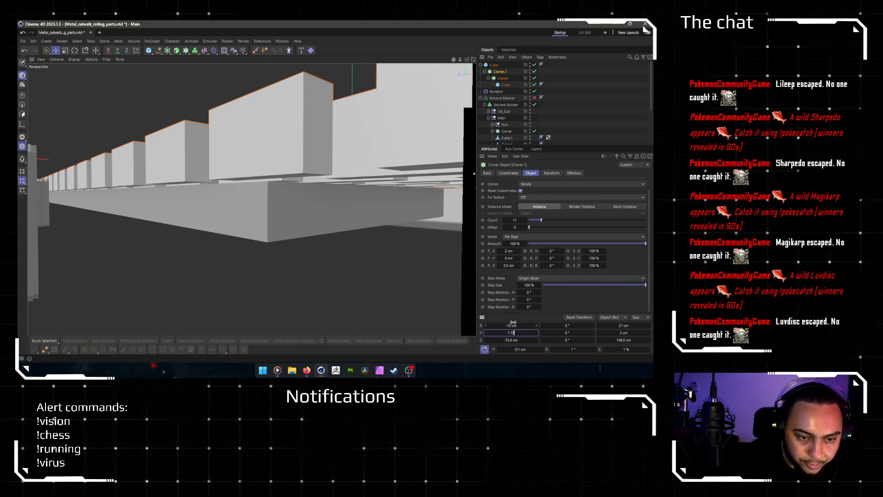
{"action": "key", "text": "Return"}
{"action": "mouse_move", "coordinate": [276, 222]}
{"action": "left_mouse_down", "text": "alt"}
{"action": "mouse_move", "coordinate": [266, 304]}
{"action": "mouse_move", "coordinate": [280, 296]}
{"action": "mouse_move", "coordinate": [284, 205]}
{"action": "left_mouse_up", "text": "alt"}
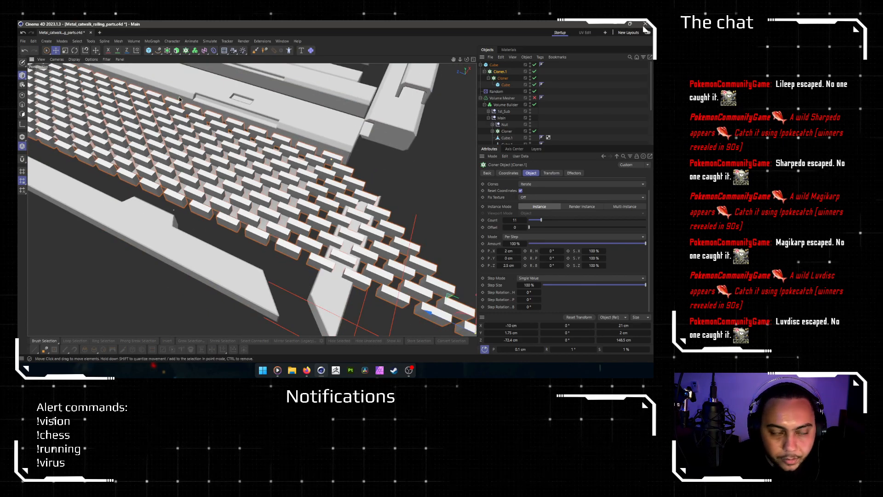
Step: Place the outer Cloner inside a new Symmetry object under the plate cube and set the mirror plane to XZ
{"action": "left_click", "coordinate": [496, 67]}
{"action": "left_click", "coordinate": [177, 51]}
{"action": "left_click", "coordinate": [247, 74], "text": "shift"}
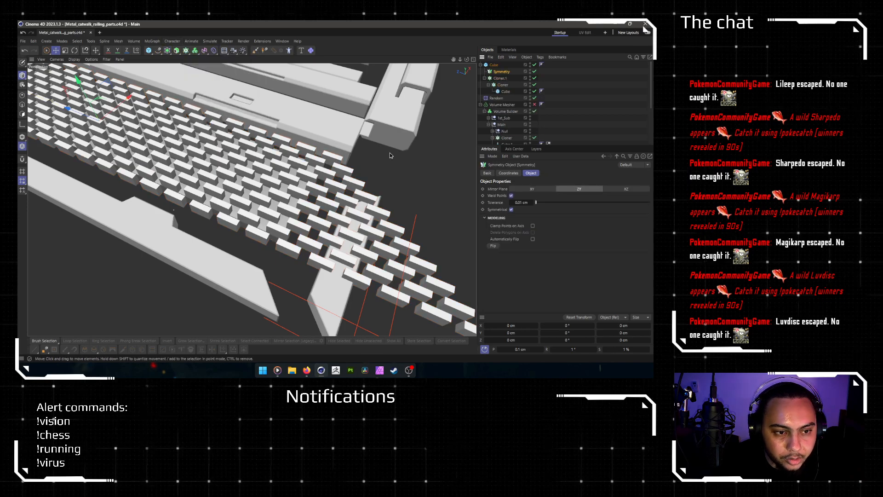
{"action": "left_click_drag", "start_coordinate": [508, 82], "coordinate": [504, 72]}
{"action": "left_click", "coordinate": [503, 73]}
{"action": "left_click_drag", "start_coordinate": [405, 203], "coordinate": [444, 109], "text": "alt"}
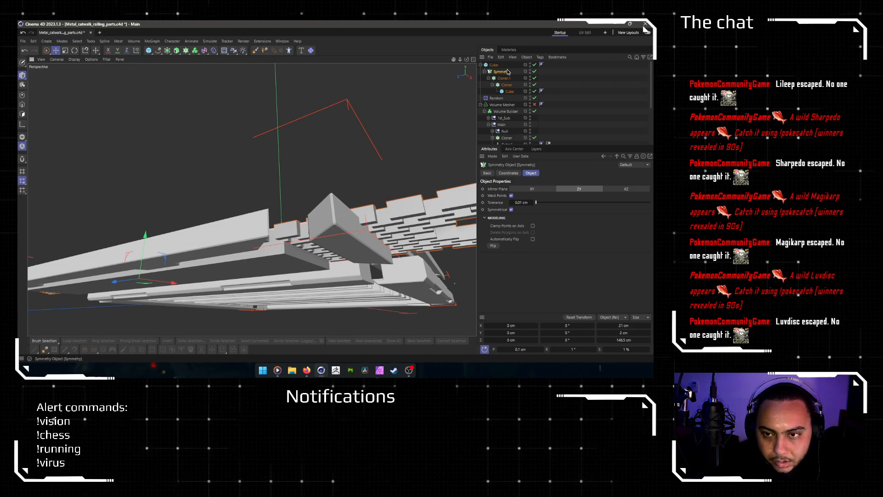
{"action": "left_click", "coordinate": [532, 188]}
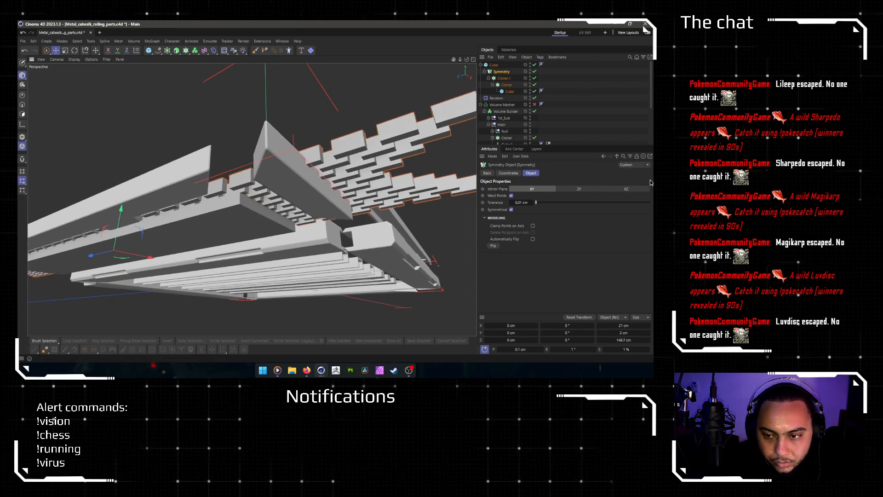
{"action": "left_click", "coordinate": [632, 190]}
Step: Select the plate cube and examine the mirrored blocks on both sides of the plate
{"action": "left_click_drag", "start_coordinate": [306, 207], "coordinate": [227, 169], "text": "alt"}
{"action": "left_click", "coordinate": [494, 65]}
{"action": "left_click_drag", "start_coordinate": [299, 213], "coordinate": [235, 174], "text": "alt"}
{"action": "left_click_drag", "start_coordinate": [288, 170], "coordinate": [360, 246]}
{"action": "middle_click_drag", "start_coordinate": [360, 246], "coordinate": [292, 205], "text": "alt"}
{"action": "left_click_drag", "start_coordinate": [299, 201], "coordinate": [275, 170], "text": "alt"}
{"action": "left_click_drag", "start_coordinate": [259, 136], "coordinate": [258, 134]}
{"action": "key", "text": "ctrl+z"}
{"action": "scroll", "coordinate": [239, 147], "scroll_direction": "down", "scroll_amount": 4}
{"action": "mouse_move", "coordinate": [231, 165]}
{"action": "left_mouse_down", "text": "alt"}
{"action": "mouse_move", "coordinate": [211, 137]}
{"action": "mouse_move", "coordinate": [221, 115]}
{"action": "mouse_move", "coordinate": [270, 150]}
{"action": "mouse_move", "coordinate": [232, 168]}
{"action": "left_mouse_up", "text": "alt"}
{"action": "scroll", "coordinate": [269, 150], "scroll_direction": "up", "scroll_amount": 4}
{"action": "scroll", "coordinate": [232, 167], "scroll_direction": "up", "scroll_amount": 2}
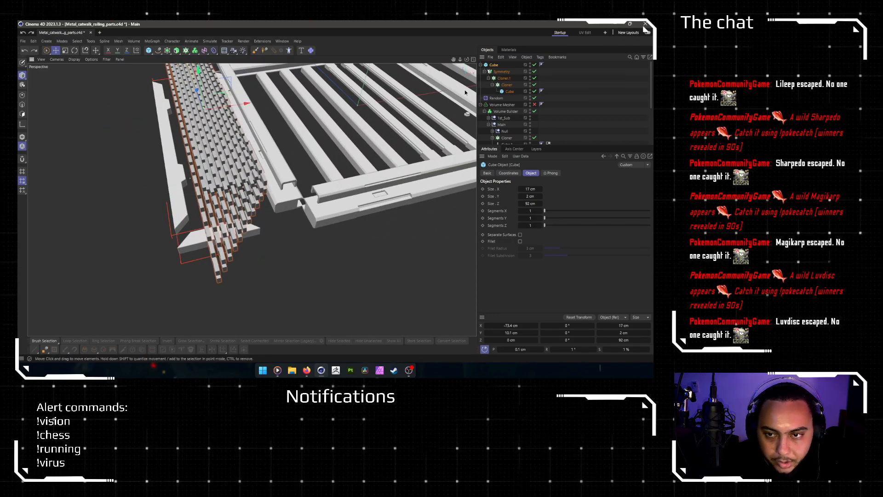
Step: Move the tread Symmetry into the 1st_Sub null and the plate cube into the Main null of the Volume Builder
{"action": "left_click", "coordinate": [499, 72]}
{"action": "left_click_drag", "start_coordinate": [498, 73], "coordinate": [513, 118]}
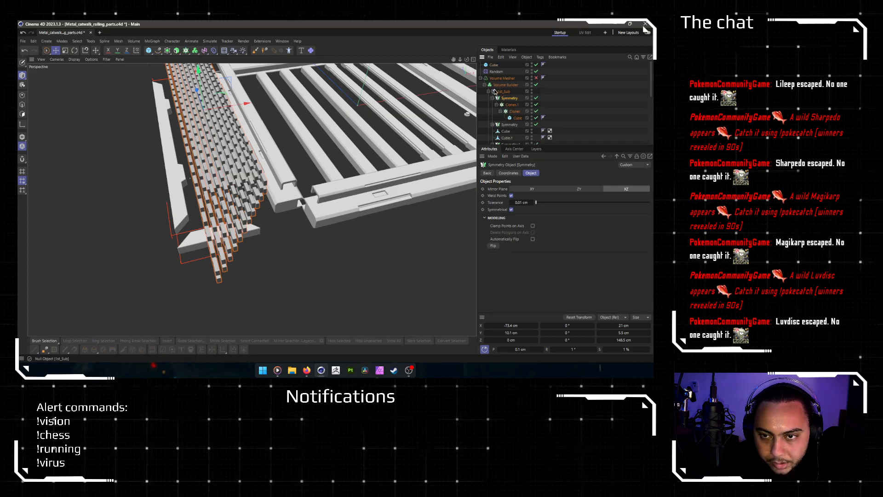
{"action": "left_click", "coordinate": [489, 91]}
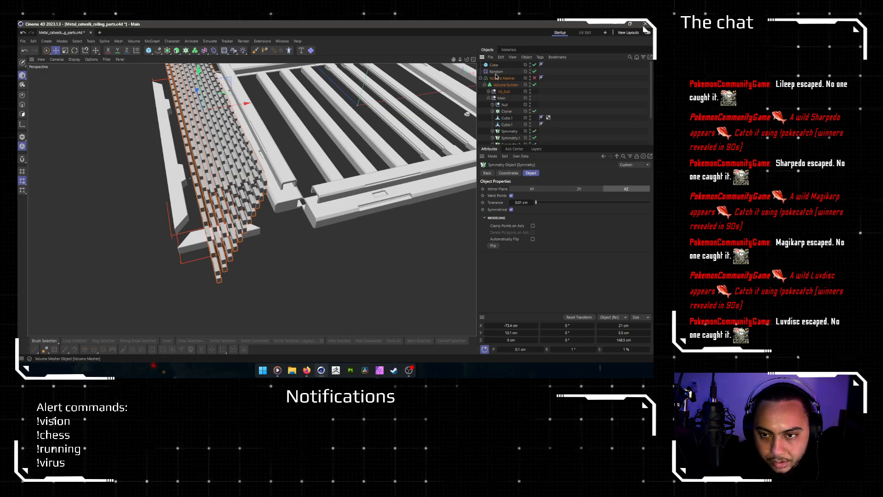
{"action": "left_click_drag", "start_coordinate": [496, 67], "coordinate": [504, 102]}
{"action": "left_click", "coordinate": [489, 91]}
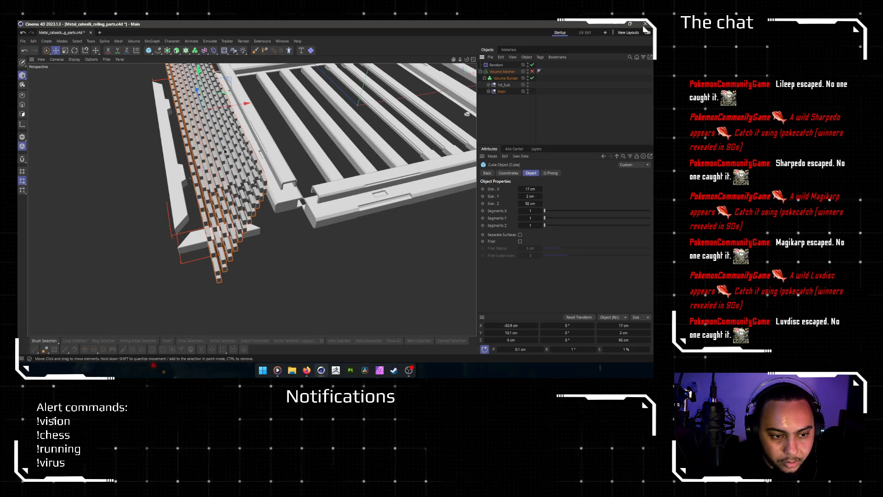
Step: Inspect the tread cut into the plate, disable the Volume Builder, and select the tread Symmetry in the 1st_Sub null
{"action": "scroll", "coordinate": [245, 152], "scroll_direction": "up", "scroll_amount": 4}
{"action": "left_click_drag", "start_coordinate": [246, 152], "coordinate": [351, 133], "text": "alt"}
{"action": "left_click_drag", "start_coordinate": [258, 148], "coordinate": [460, 184], "text": "alt"}
{"action": "left_click_drag", "start_coordinate": [451, 138], "coordinate": [214, 115], "text": "alt"}
{"action": "left_click_drag", "start_coordinate": [271, 183], "coordinate": [258, 182], "text": "alt"}
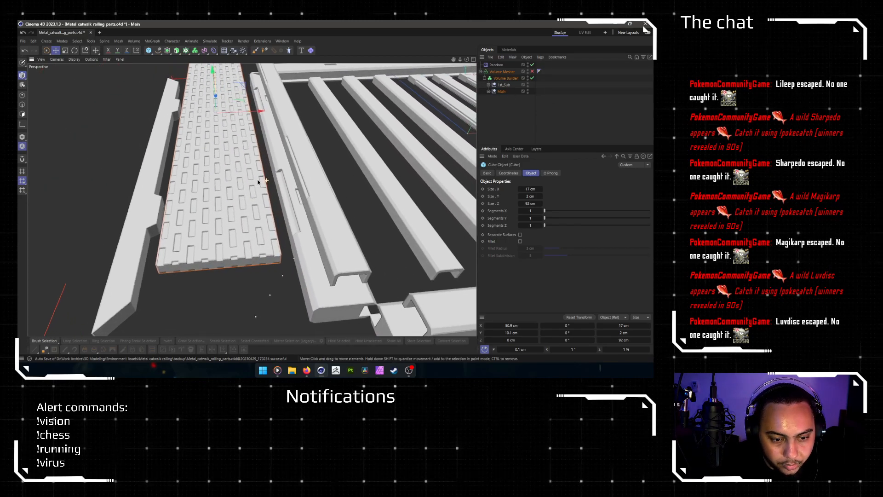
{"action": "left_click", "coordinate": [485, 79]}
{"action": "left_click", "coordinate": [484, 78]}
{"action": "left_click", "coordinate": [488, 85]}
{"action": "left_click", "coordinate": [506, 92]}
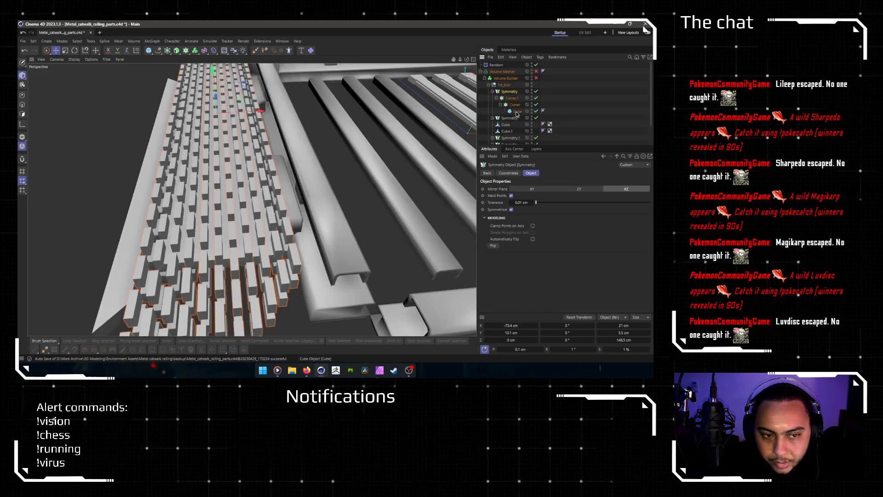
Step: Set the outer Cloner's count to 9 to reduce the rows across the plate
{"action": "left_click", "coordinate": [514, 106]}
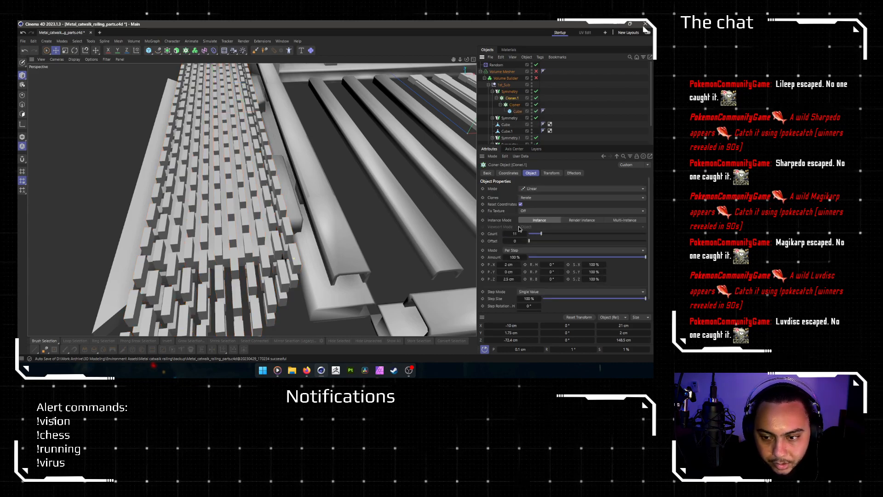
{"action": "scroll", "coordinate": [504, 235], "scroll_direction": "down", "scroll_amount": 1}
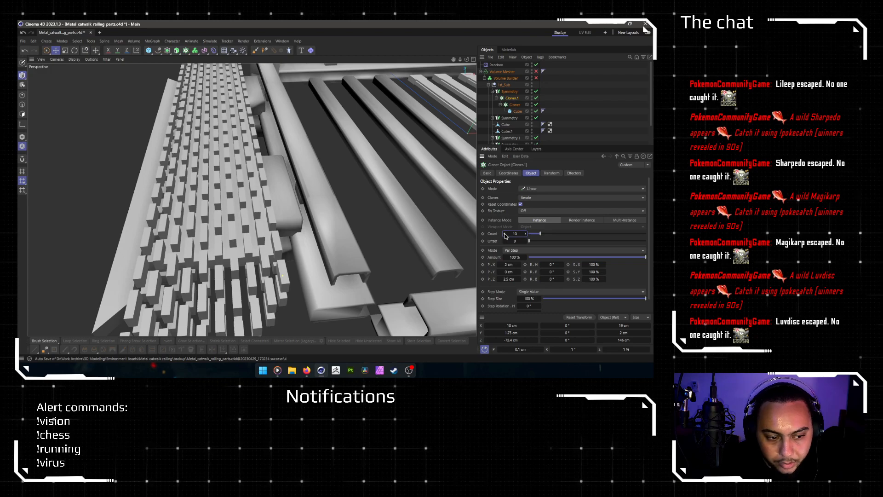
{"action": "left_click", "coordinate": [504, 234]}
{"action": "left_click_drag", "start_coordinate": [283, 206], "coordinate": [280, 246], "text": "alt"}
{"action": "middle_click_drag", "start_coordinate": [357, 189], "coordinate": [284, 190], "text": "alt"}
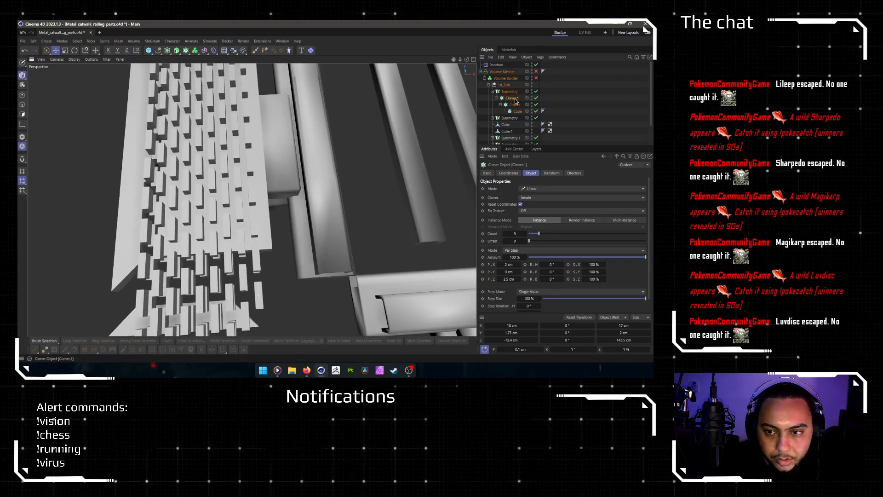
Step: Move the outer Cloner along X to -8 cm to recentre the rows across the plate's width
{"action": "left_click", "coordinate": [56, 51]}
{"action": "right_click_drag", "start_coordinate": [189, 152], "coordinate": [163, 193], "text": "alt"}
{"action": "middle_click_drag", "start_coordinate": [164, 194], "coordinate": [199, 218], "text": "alt"}
{"action": "right_click_drag", "start_coordinate": [200, 218], "coordinate": [230, 221], "text": "alt"}
{"action": "right_click_drag", "start_coordinate": [248, 267], "coordinate": [241, 297], "text": "alt"}
{"action": "left_click_drag", "start_coordinate": [263, 306], "coordinate": [273, 307]}
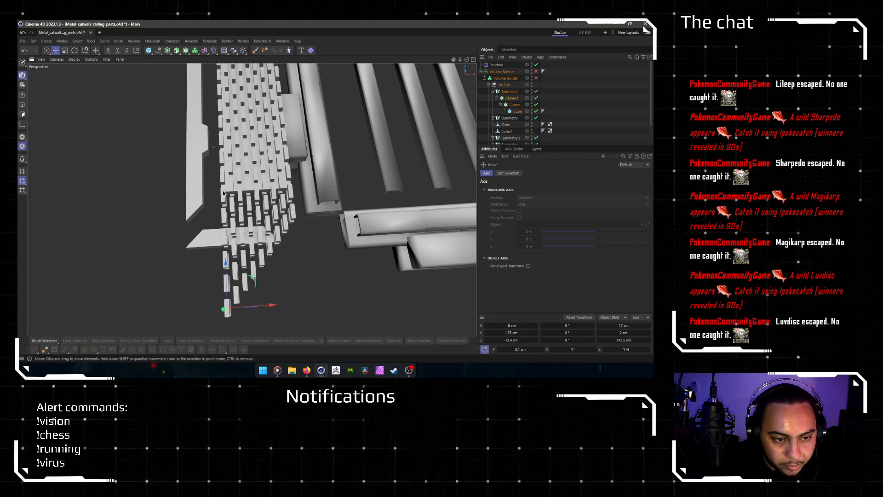
Step: Set the outer Cloner's count to 8 and move it along X to -7 cm
{"action": "left_click", "coordinate": [513, 98]}
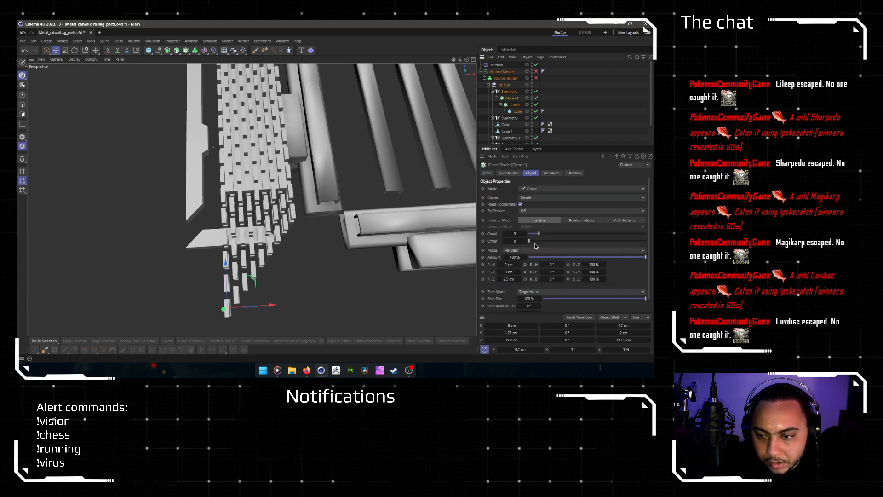
{"action": "left_click_drag", "start_coordinate": [506, 237], "coordinate": [502, 237]}
{"action": "left_click_drag", "start_coordinate": [273, 306], "coordinate": [278, 305]}
Step: In the top view, slide the outer Cloner along the plate's length to Z about -71.3 cm, and re-enable the Volume Builder
{"action": "middle_click", "coordinate": [329, 188]}
{"action": "middle_click", "coordinate": [330, 188]}
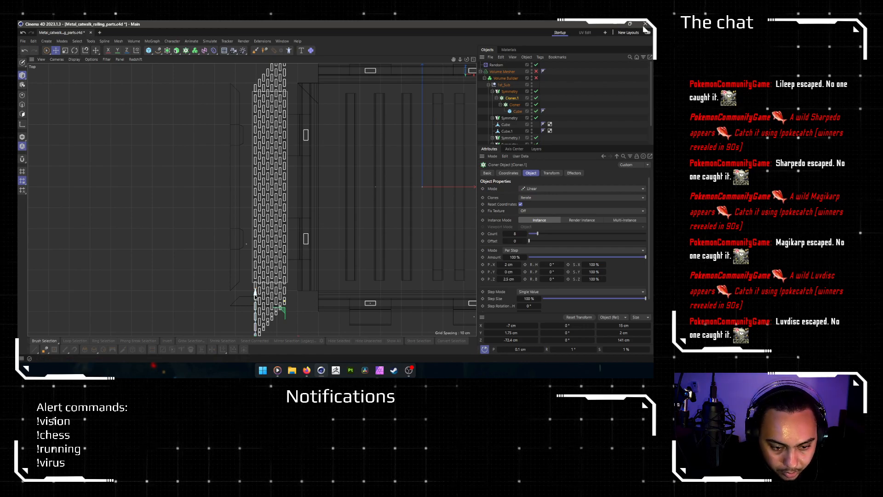
{"action": "scroll", "coordinate": [256, 298], "scroll_direction": "up", "scroll_amount": 2}
{"action": "left_click_drag", "start_coordinate": [255, 298], "coordinate": [260, 297]}
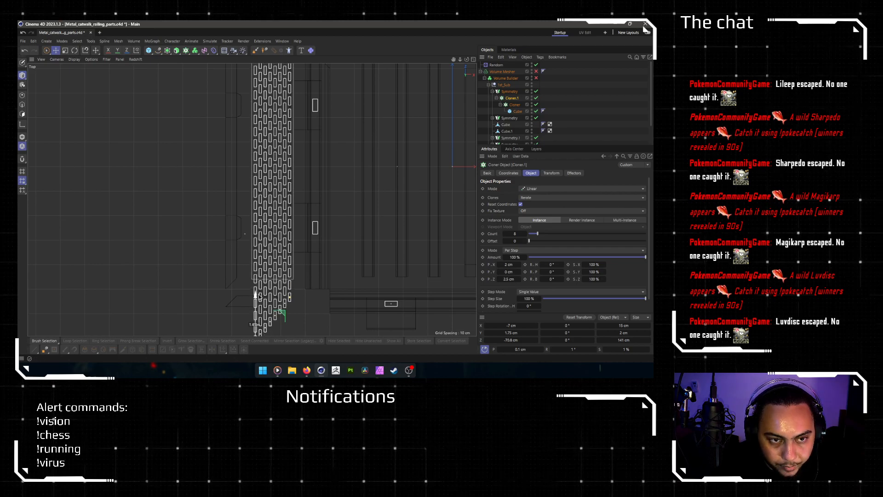
{"action": "middle_click_drag", "start_coordinate": [318, 142], "coordinate": [316, 165], "text": "alt"}
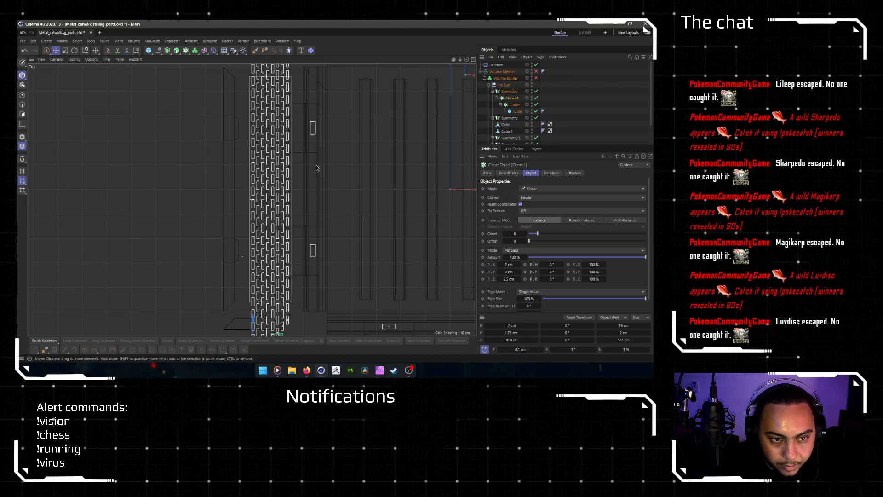
{"action": "middle_click_drag", "start_coordinate": [297, 244], "coordinate": [295, 253], "text": "alt"}
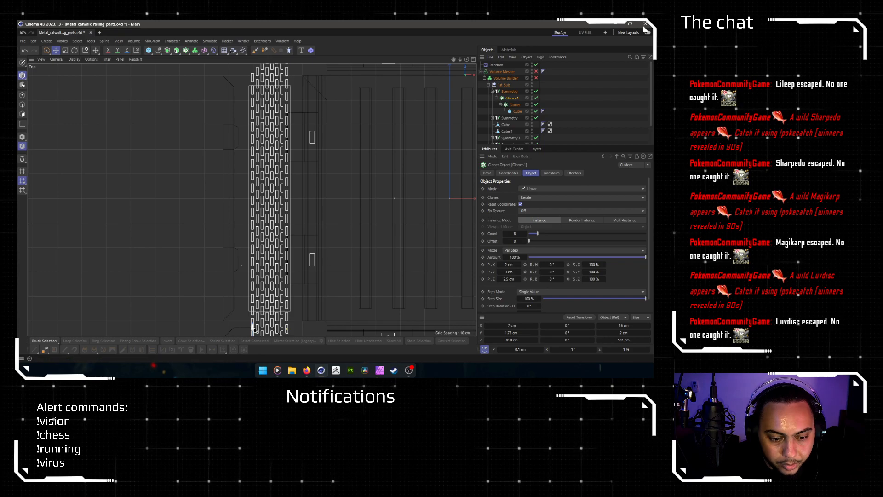
{"action": "left_click_drag", "start_coordinate": [252, 329], "coordinate": [253, 331]}
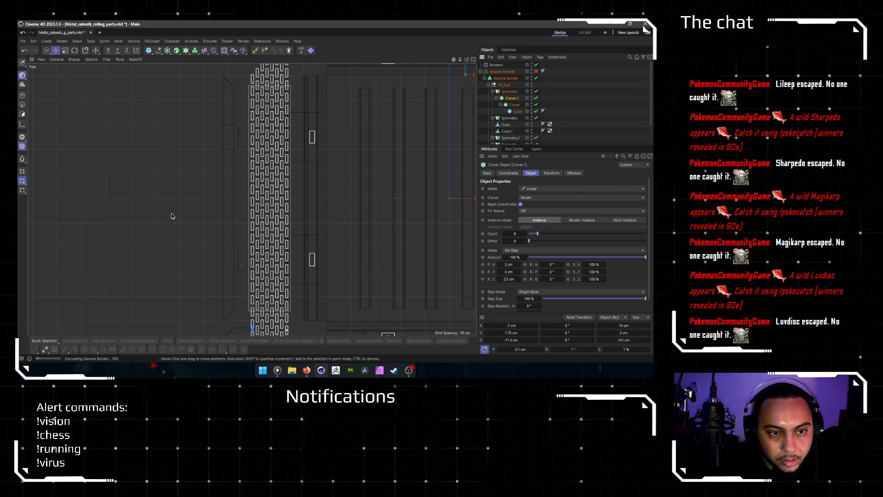
Step: In the perspective view, examine the plate's tread pattern, its edges, and the neighbouring trim pieces and frame
{"action": "middle_click", "coordinate": [148, 202]}
{"action": "middle_click", "coordinate": [191, 166]}
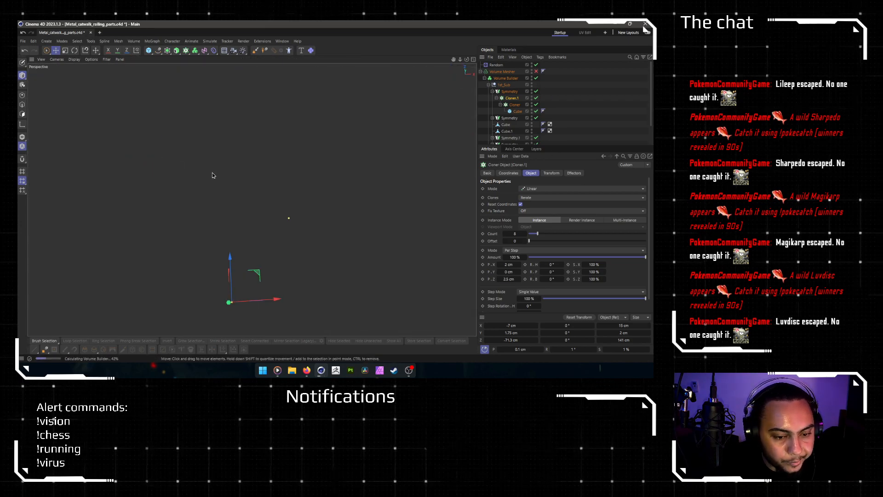
{"action": "scroll", "coordinate": [285, 181], "scroll_direction": "up", "scroll_amount": 5}
{"action": "left_click_drag", "start_coordinate": [285, 181], "coordinate": [238, 233], "text": "alt"}
{"action": "middle_click_drag", "start_coordinate": [238, 234], "coordinate": [294, 193], "text": "alt"}
{"action": "right_click_drag", "start_coordinate": [249, 216], "coordinate": [282, 257], "text": "alt"}
{"action": "mouse_move", "coordinate": [261, 265]}
{"action": "left_mouse_down", "text": "alt"}
{"action": "mouse_move", "coordinate": [283, 205]}
{"action": "mouse_move", "coordinate": [252, 269]}
{"action": "left_mouse_up", "text": "alt"}
{"action": "right_click_drag", "start_coordinate": [253, 268], "coordinate": [310, 311], "text": "alt"}
{"action": "left_click_drag", "start_coordinate": [310, 311], "coordinate": [271, 230], "text": "alt"}
{"action": "left_click_drag", "start_coordinate": [252, 199], "coordinate": [302, 285], "text": "alt"}
{"action": "left_click_drag", "start_coordinate": [198, 215], "coordinate": [246, 256], "text": "alt"}
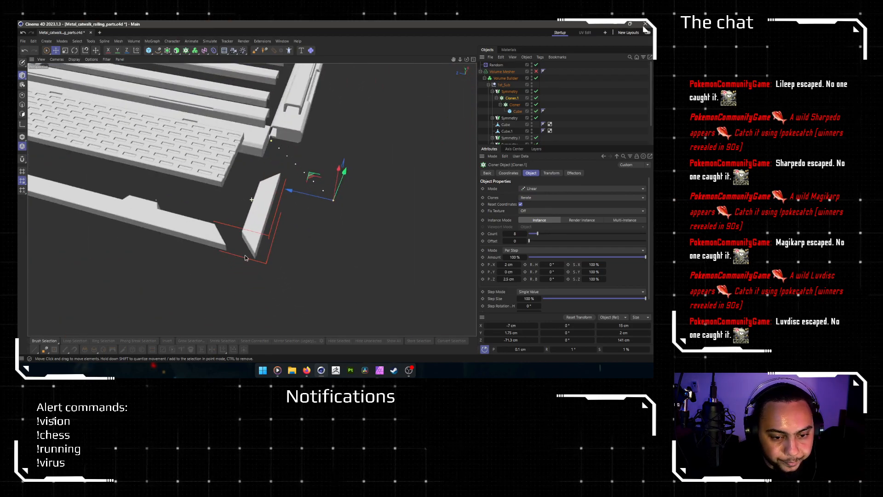
{"action": "middle_click_drag", "start_coordinate": [187, 248], "coordinate": [280, 291], "text": "alt"}
{"action": "left_click_drag", "start_coordinate": [225, 281], "coordinate": [291, 269], "text": "alt"}
{"action": "mouse_move", "coordinate": [269, 235]}
{"action": "left_mouse_down", "text": "alt"}
{"action": "mouse_move", "coordinate": [283, 256]}
{"action": "mouse_move", "coordinate": [277, 244]}
{"action": "left_mouse_up", "text": "alt"}
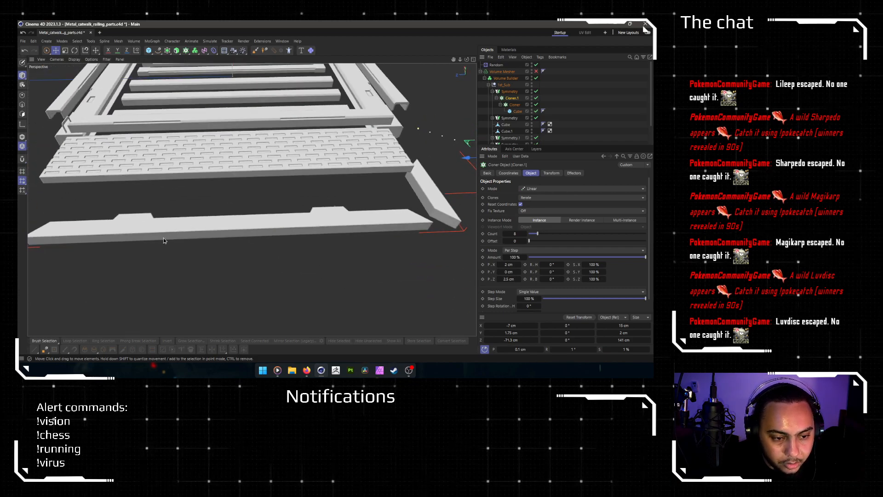
{"action": "left_click_drag", "start_coordinate": [197, 235], "coordinate": [221, 241], "text": "alt"}
{"action": "scroll", "coordinate": [212, 236], "scroll_direction": "up", "scroll_amount": 5}
{"action": "middle_click_drag", "start_coordinate": [211, 236], "coordinate": [281, 288], "text": "alt"}
{"action": "left_click_drag", "start_coordinate": [281, 288], "coordinate": [252, 199], "text": "alt"}
{"action": "scroll", "coordinate": [287, 256], "scroll_direction": "down", "scroll_amount": 5}
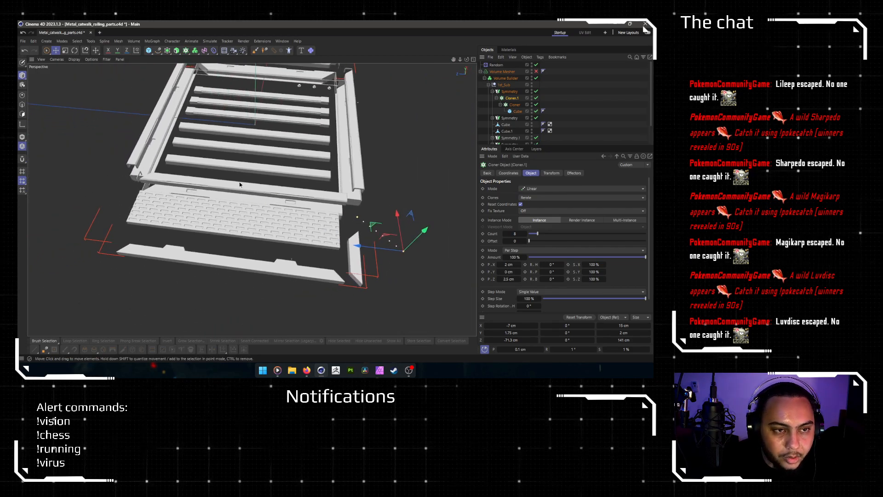
Step: Add a new cube to the scene, and disable the Volume Builder while in the top view
{"action": "left_click", "coordinate": [148, 50]}
{"action": "middle_click", "coordinate": [230, 184]}
{"action": "middle_click", "coordinate": [294, 192]}
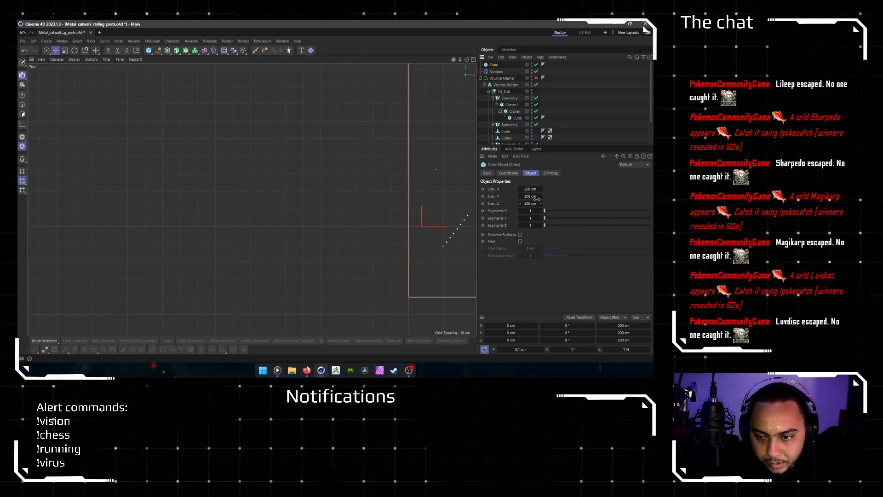
{"action": "scroll", "coordinate": [352, 230], "scroll_direction": "down", "scroll_amount": 5}
{"action": "middle_click_drag", "start_coordinate": [374, 233], "coordinate": [176, 274], "text": "alt"}
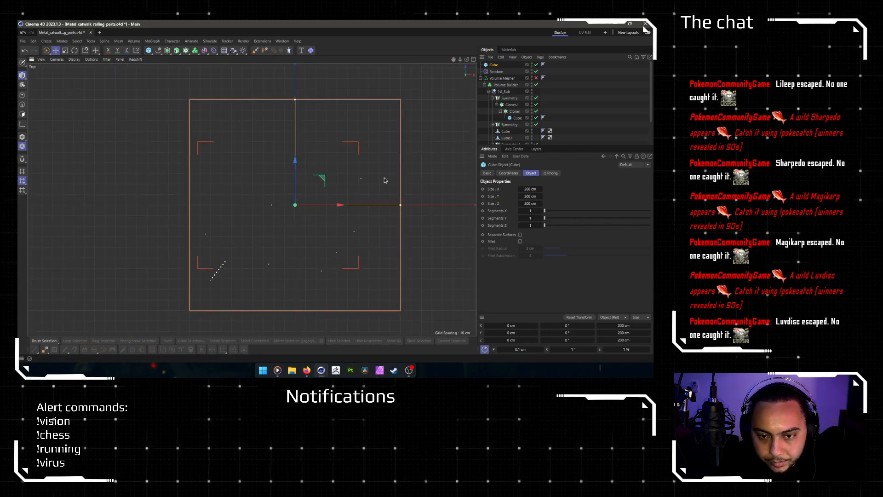
{"action": "left_click", "coordinate": [536, 85]}
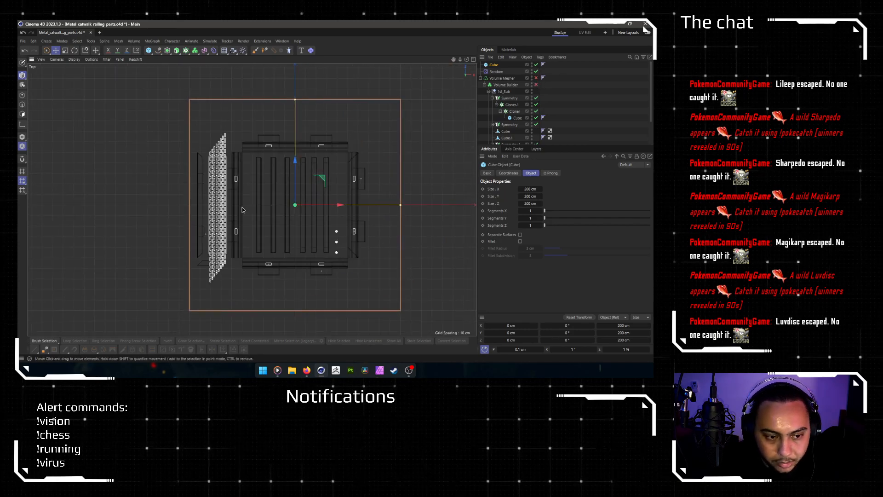
Step: In the top view, move the new cube along X to -92.5 cm, beside the tread pattern
{"action": "scroll", "coordinate": [245, 206], "scroll_direction": "up", "scroll_amount": 3}
{"action": "left_click_drag", "start_coordinate": [341, 204], "coordinate": [206, 219]}
{"action": "scroll", "coordinate": [170, 214], "scroll_direction": "up", "scroll_amount": 5}
{"action": "scroll", "coordinate": [171, 184], "scroll_direction": "up", "scroll_amount": 6}
{"action": "scroll", "coordinate": [201, 176], "scroll_direction": "up", "scroll_amount": 3}
{"action": "left_click_drag", "start_coordinate": [361, 230], "coordinate": [289, 227]}
{"action": "scroll", "coordinate": [229, 233], "scroll_direction": "down", "scroll_amount": 10}
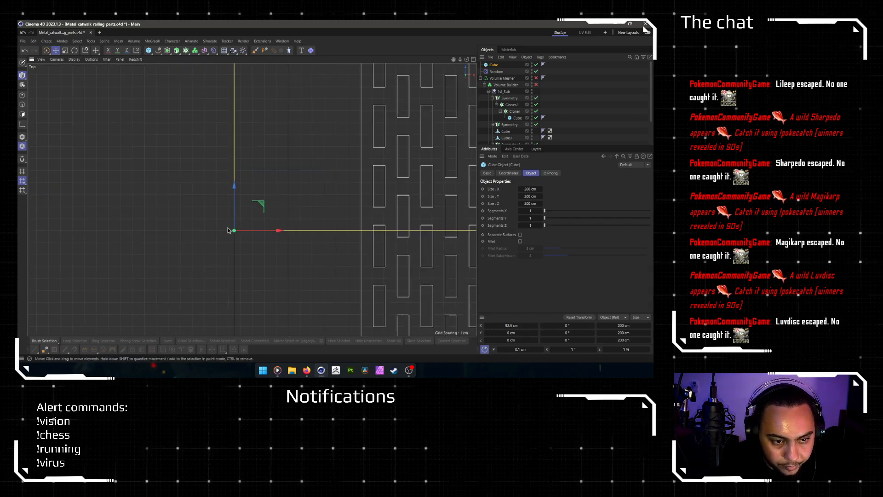
{"action": "scroll", "coordinate": [230, 233], "scroll_direction": "down", "scroll_amount": 3}
{"action": "scroll", "coordinate": [237, 230], "scroll_direction": "up", "scroll_amount": 4}
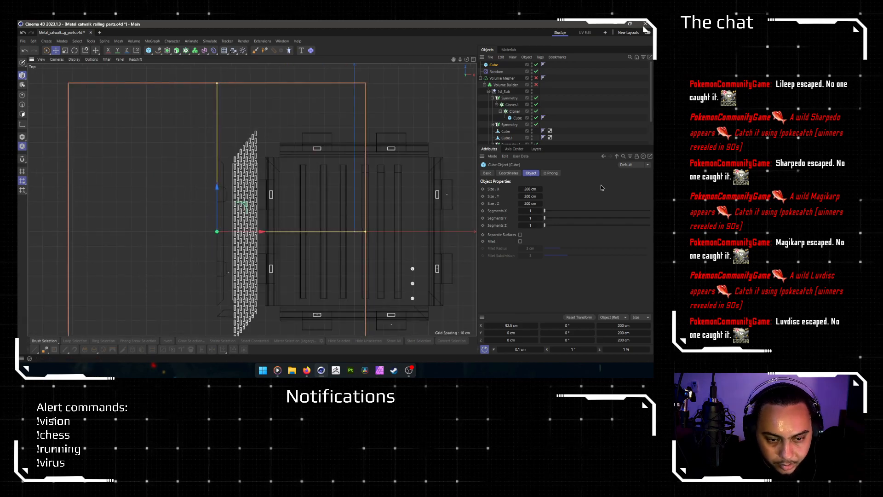
Step: Set the cube's size to 4 cm in X, 1 cm in Y and 25 cm in Z
{"action": "mouse_move", "coordinate": [534, 202]}
{"action": "left_mouse_down"}
{"action": "mouse_move", "coordinate": [473, 203]}
{"action": "mouse_move", "coordinate": [542, 210]}
{"action": "left_mouse_up"}
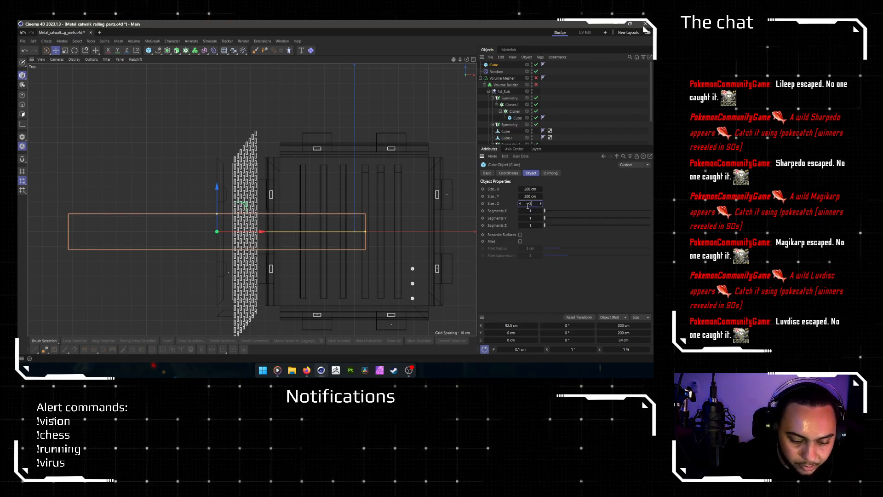
{"action": "type", "text": "25"}
{"action": "key", "text": "Return"}
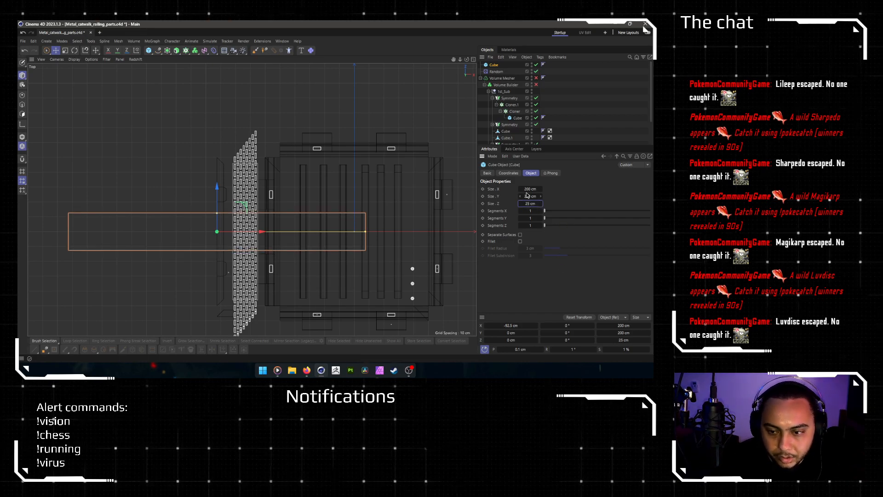
{"action": "type", "text": "4"}
{"action": "key", "text": "Return"}
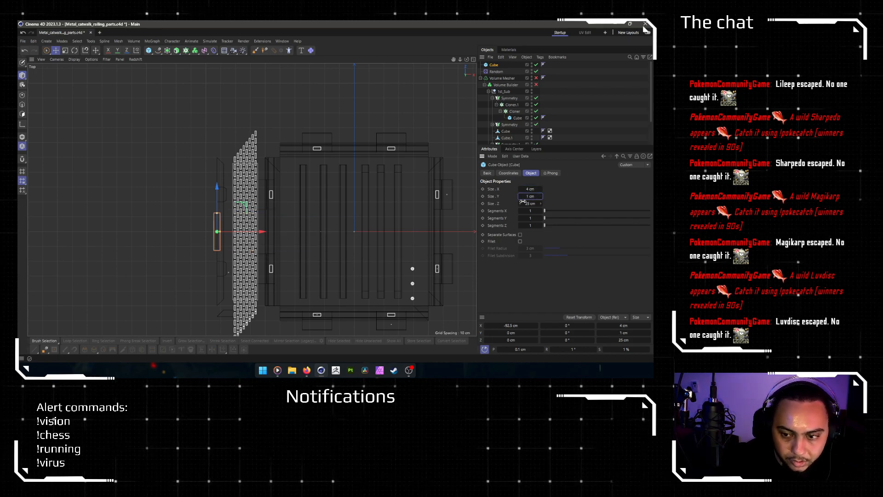
Step: In the perspective view, raise the cube along Y so it sits against the outer trim piece
{"action": "middle_click", "coordinate": [180, 161]}
{"action": "middle_click", "coordinate": [189, 172]}
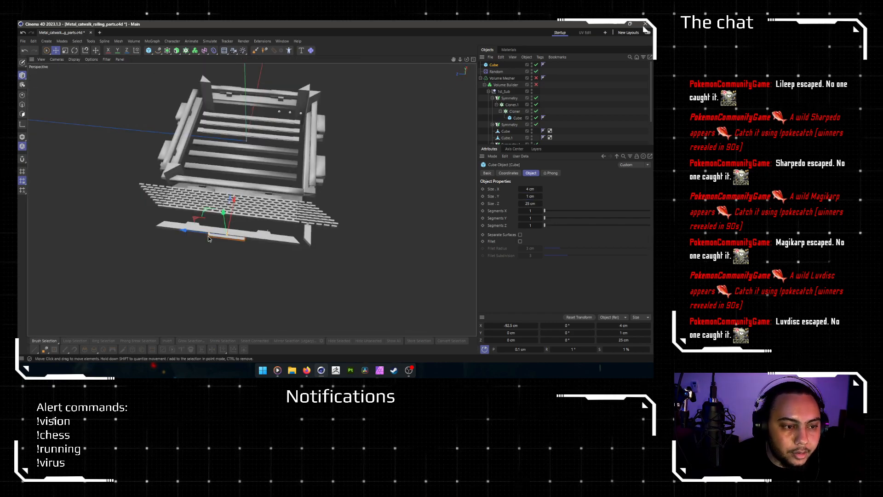
{"action": "scroll", "coordinate": [241, 222], "scroll_direction": "up", "scroll_amount": 4}
{"action": "scroll", "coordinate": [240, 222], "scroll_direction": "up", "scroll_amount": 8}
{"action": "left_click_drag", "start_coordinate": [240, 221], "coordinate": [266, 223], "text": "alt"}
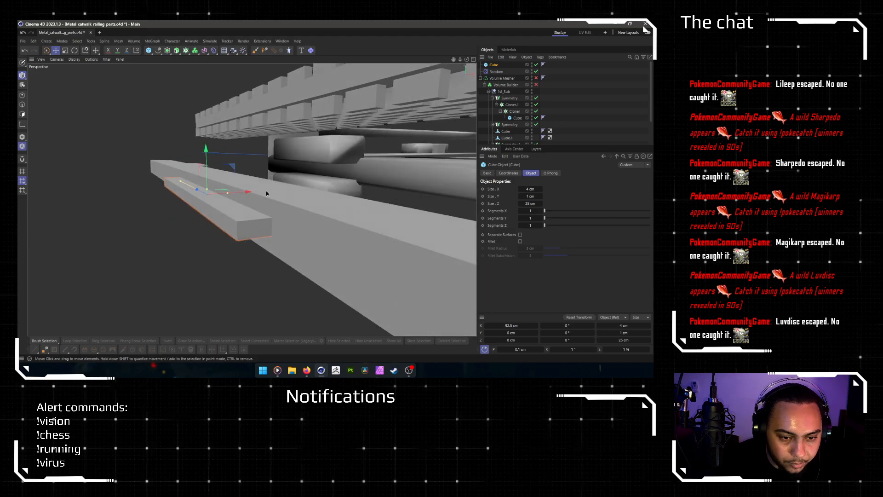
{"action": "left_click_drag", "start_coordinate": [205, 153], "coordinate": [205, 136]}
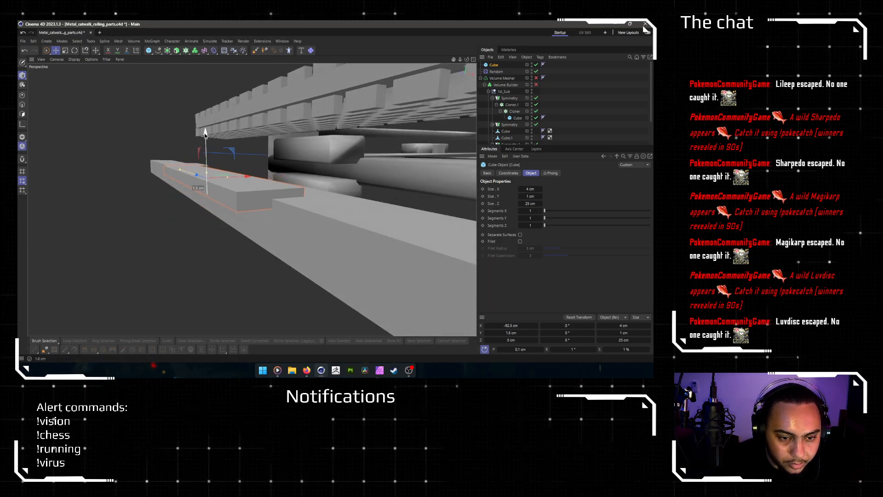
{"action": "left_click_drag", "start_coordinate": [272, 201], "coordinate": [212, 208], "text": "alt"}
{"action": "scroll", "coordinate": [213, 208], "scroll_direction": "up", "scroll_amount": 5}
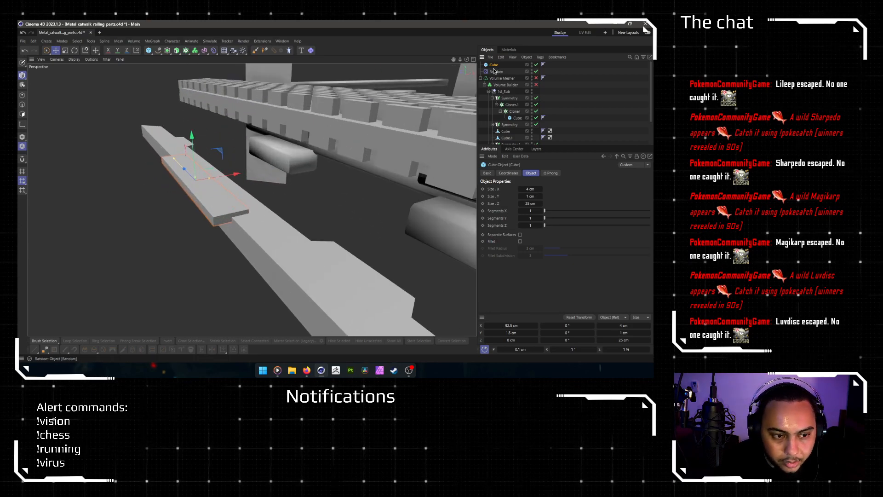
Step: Make the cube editable and ring-select its four lengthwise edges
{"action": "key", "text": "c"}
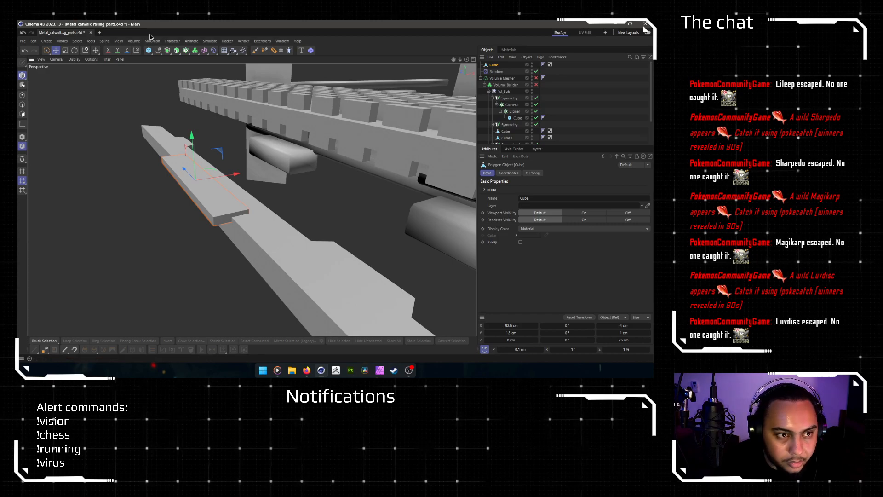
{"action": "left_click", "coordinate": [23, 105]}
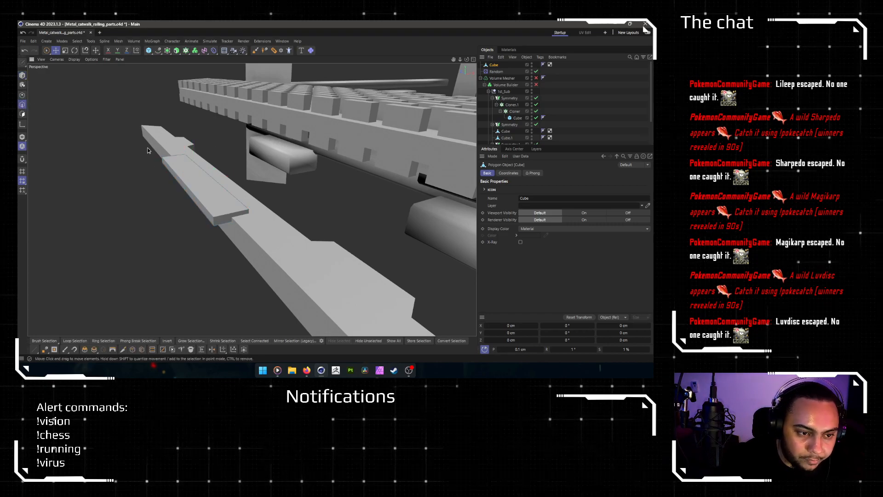
{"action": "key", "text": "u"}
{"action": "key", "text": "b"}
{"action": "left_click", "coordinate": [190, 178]}
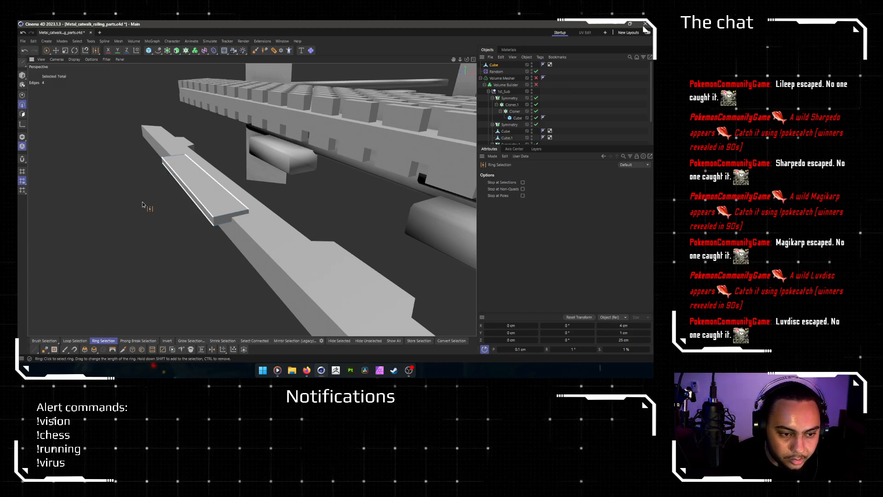
Step: Try beveling the selected edges with a 0.3 cm offset, and undo it
{"action": "key", "text": "m"}
{"action": "key", "text": "s"}
{"action": "left_click", "coordinate": [523, 202]}
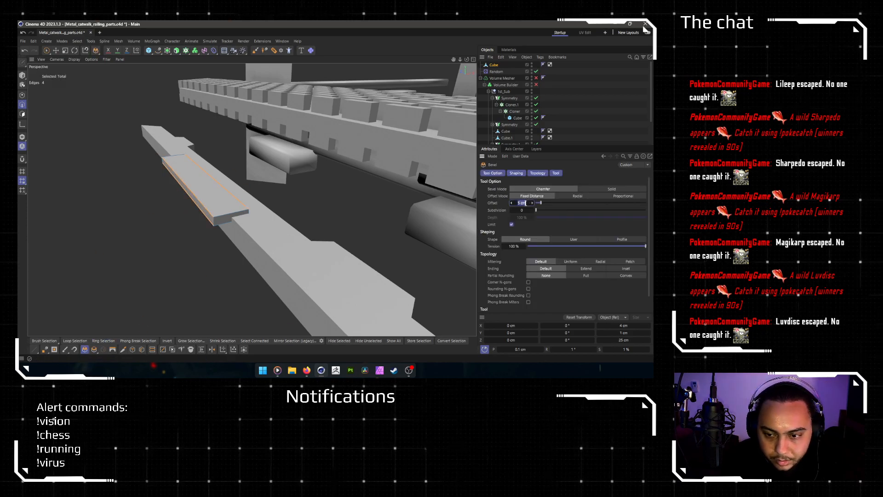
{"action": "type", "text": "0.3"}
{"action": "key", "text": "Return"}
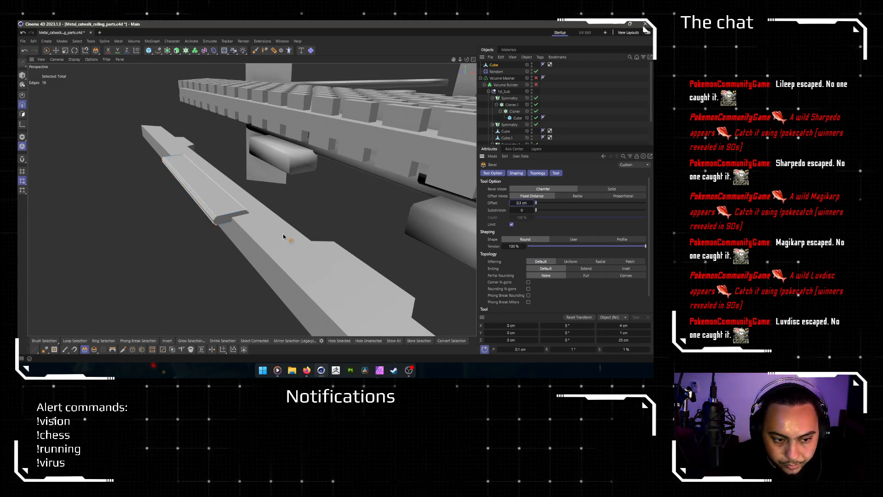
{"action": "key", "text": "ctrl+z"}
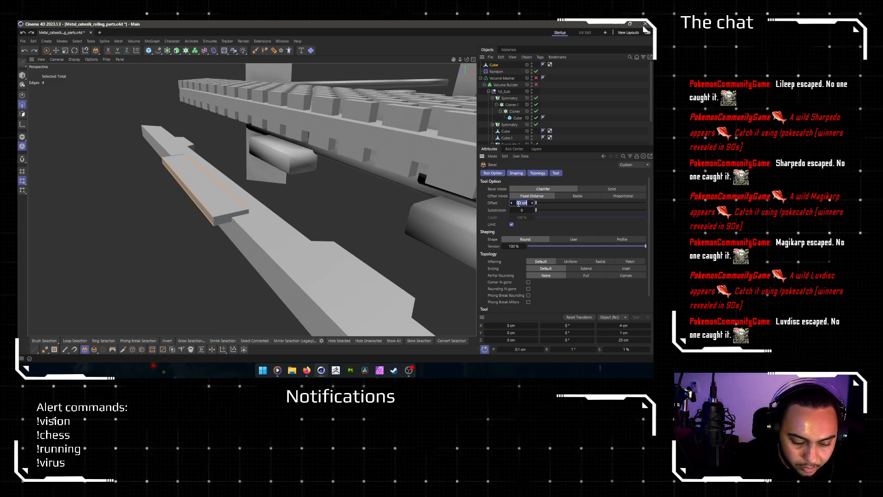
Step: Bevel the cube's four lengthwise edges with a 0.25 cm offset
{"action": "key", "text": "Return"}
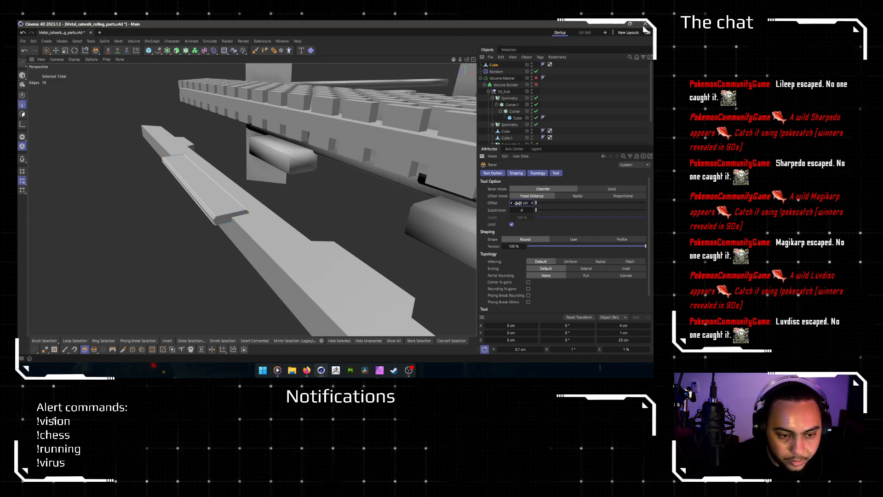
{"action": "left_click_drag", "start_coordinate": [108, 229], "coordinate": [176, 252]}
{"action": "left_click_drag", "start_coordinate": [178, 230], "coordinate": [294, 237], "text": "alt"}
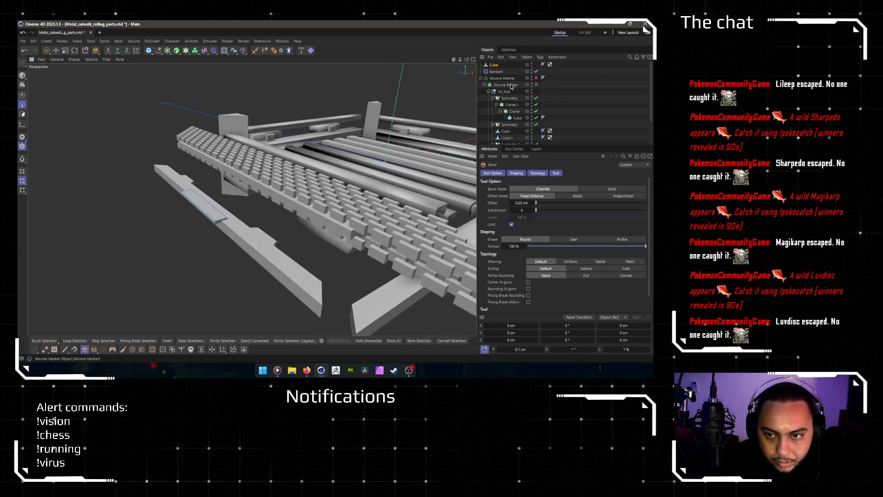
{"action": "left_click_drag", "start_coordinate": [349, 113], "coordinate": [179, 208], "text": "alt"}
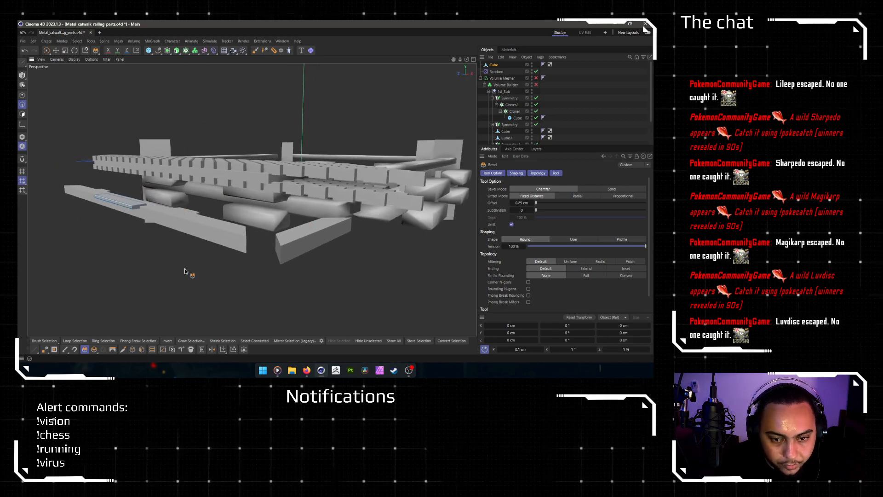
Step: Expand the outer Symmetry.1 object and group its nested Symmetry.1 hierarchy under a new Null
{"action": "scroll", "coordinate": [508, 92], "scroll_direction": "down", "scroll_amount": 3}
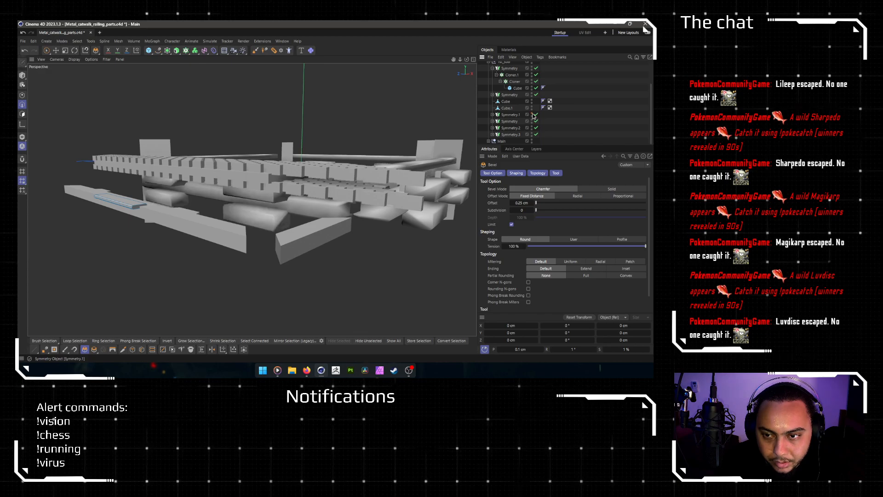
{"action": "left_click", "coordinate": [493, 114]}
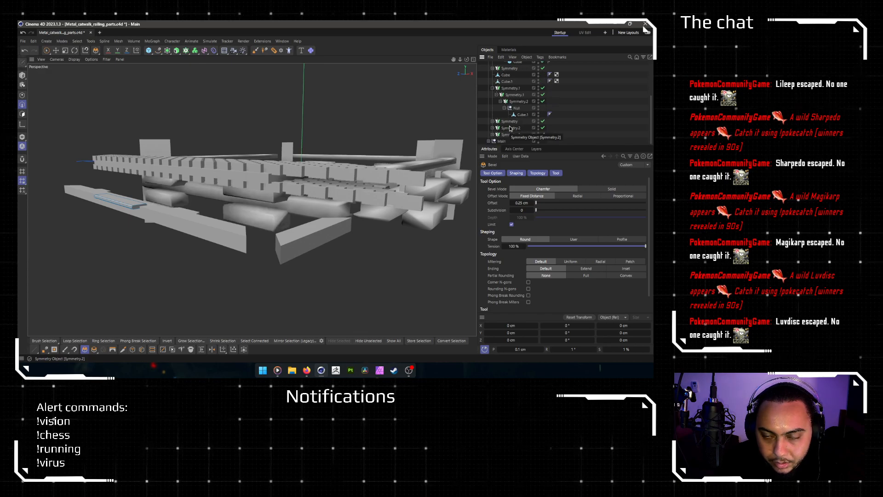
{"action": "left_click", "coordinate": [511, 96]}
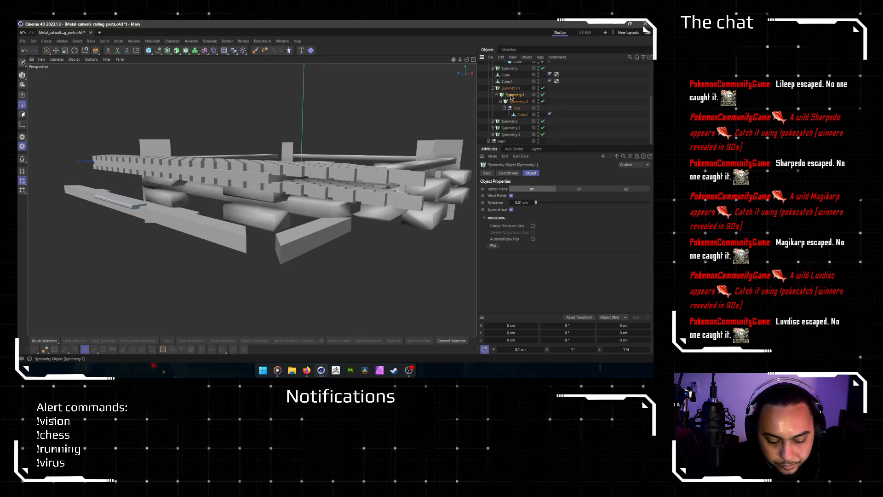
{"action": "left_click", "coordinate": [543, 89]}
{"action": "left_click", "coordinate": [543, 88]}
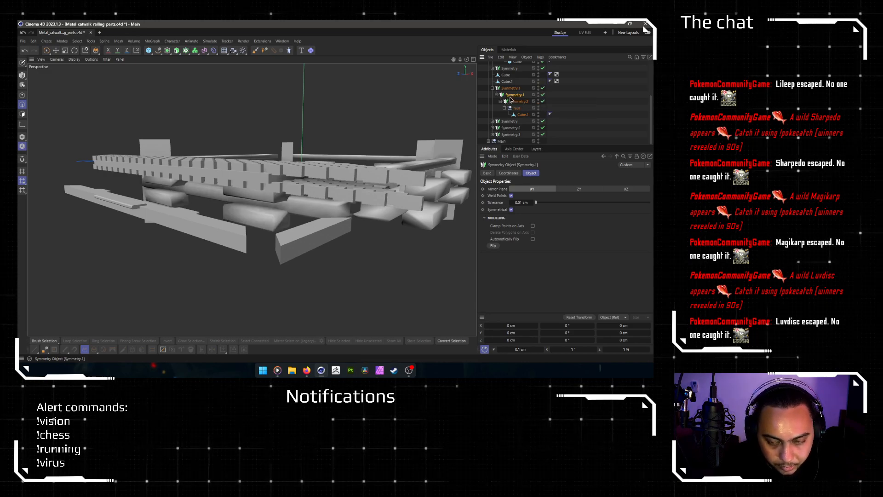
{"action": "key", "text": "alt+g"}
Step: Place the beveled cube inside the new Null under the outer Symmetry.1 so that it is mirrored
{"action": "scroll", "coordinate": [503, 115], "scroll_direction": "up", "scroll_amount": 3}
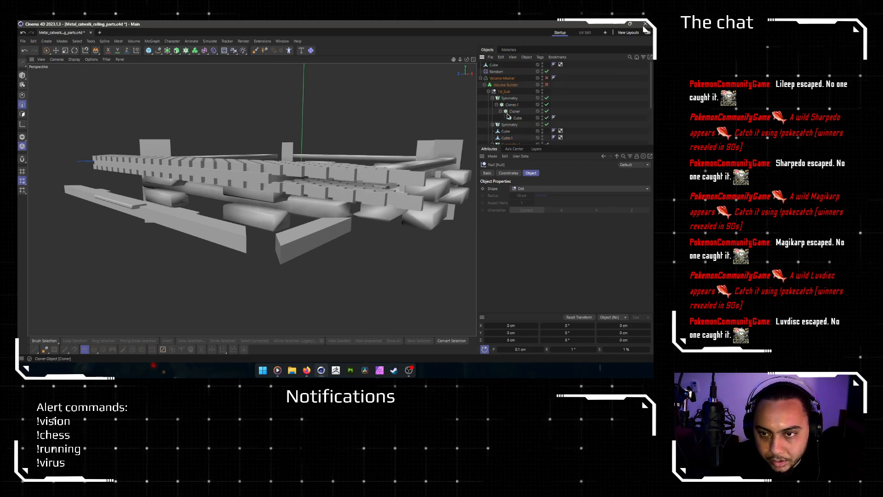
{"action": "scroll", "coordinate": [511, 106], "scroll_direction": "down", "scroll_amount": 5}
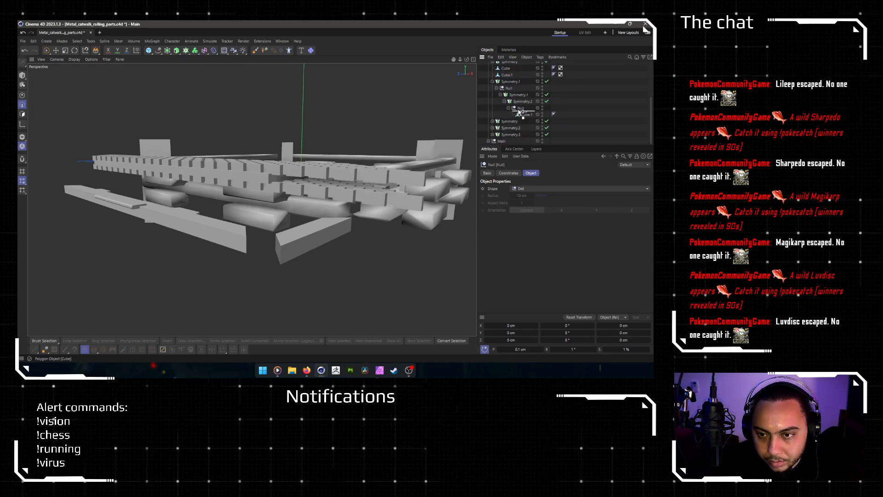
{"action": "left_click", "coordinate": [514, 88]}
{"action": "scroll", "coordinate": [95, 218], "scroll_direction": "up", "scroll_amount": 5}
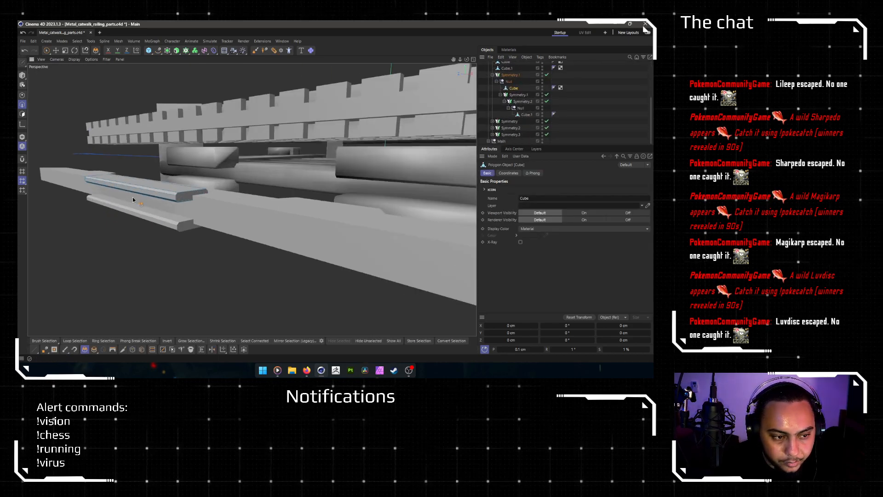
{"action": "scroll", "coordinate": [184, 195], "scroll_direction": "down", "scroll_amount": 7}
{"action": "left_click_drag", "start_coordinate": [217, 217], "coordinate": [218, 256], "text": "alt"}
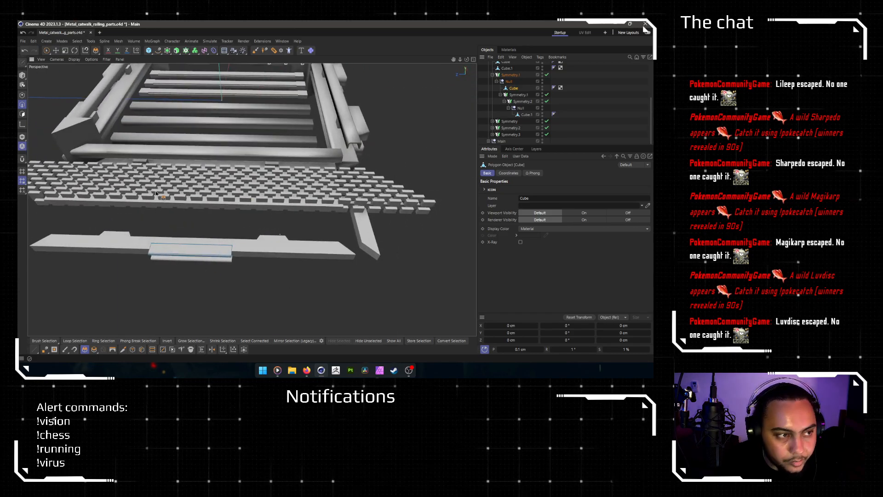
{"action": "middle_click_drag", "start_coordinate": [161, 190], "coordinate": [194, 192], "text": "alt"}
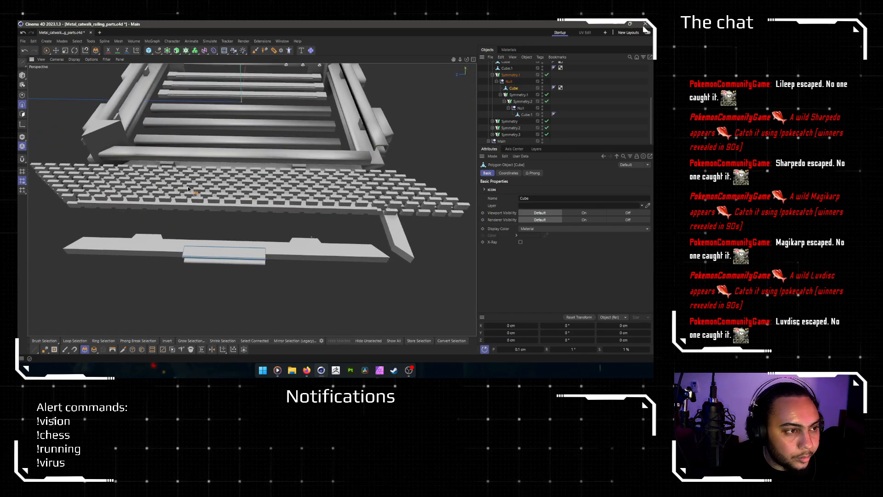
Step: In model mode, create a duplicate of the beveled cube rotated 90° so it crosses the outer trim
{"action": "left_click", "coordinate": [22, 78]}
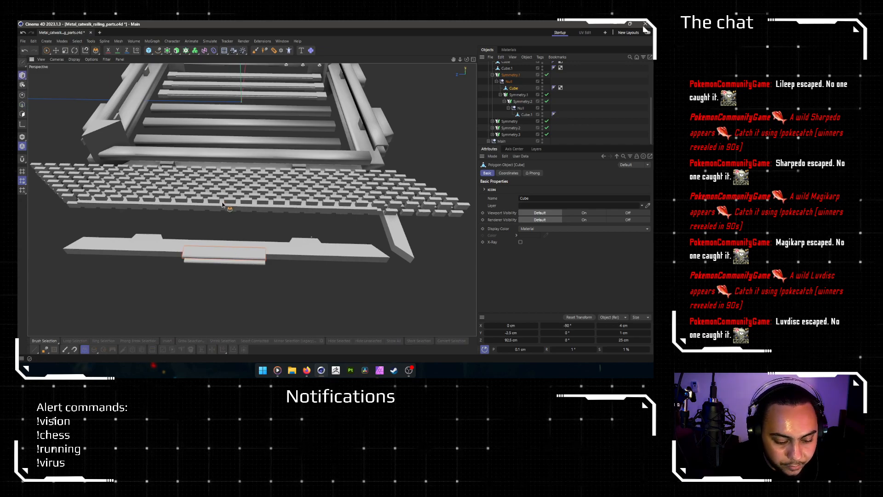
{"action": "key", "text": "e"}
{"action": "key", "text": "r"}
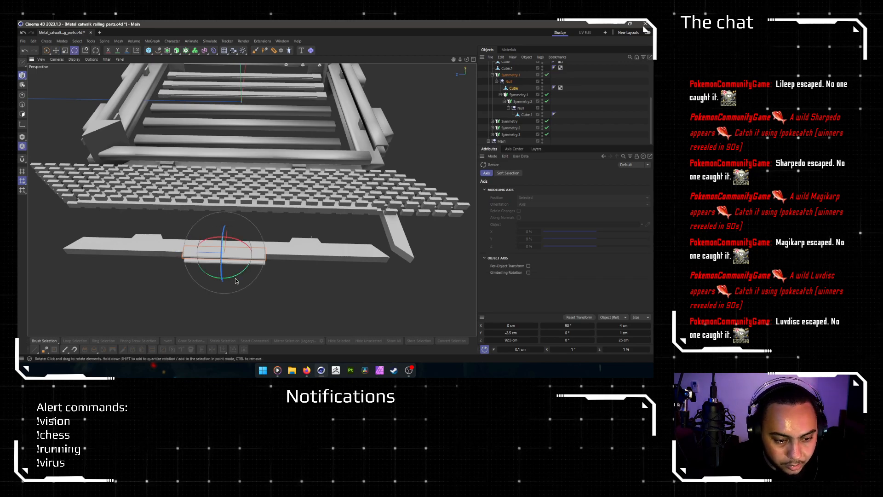
{"action": "left_click_drag", "start_coordinate": [235, 281], "coordinate": [276, 253]}
{"action": "key", "text": "e"}
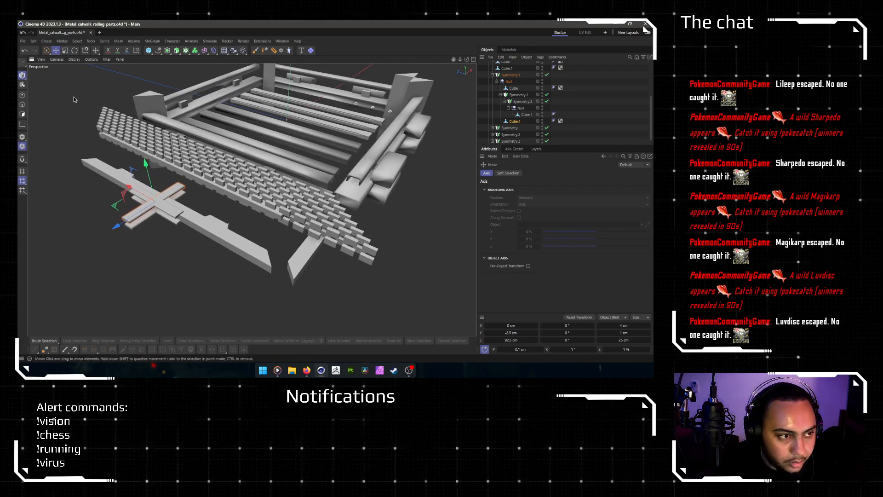
Step: Set the duplicate's Z size to 8 cm and move it along X to the corner gap at the trim's end
{"action": "left_click", "coordinate": [626, 339]}
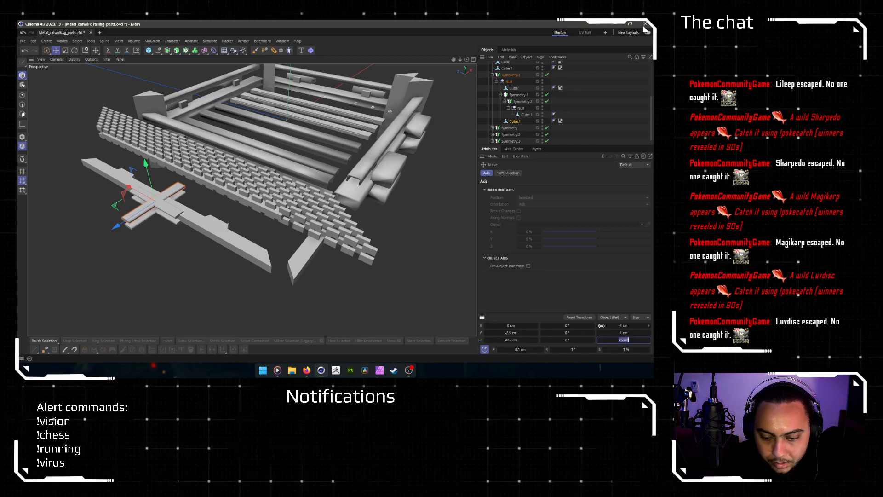
{"action": "type", "text": "5"}
{"action": "key", "text": "Return"}
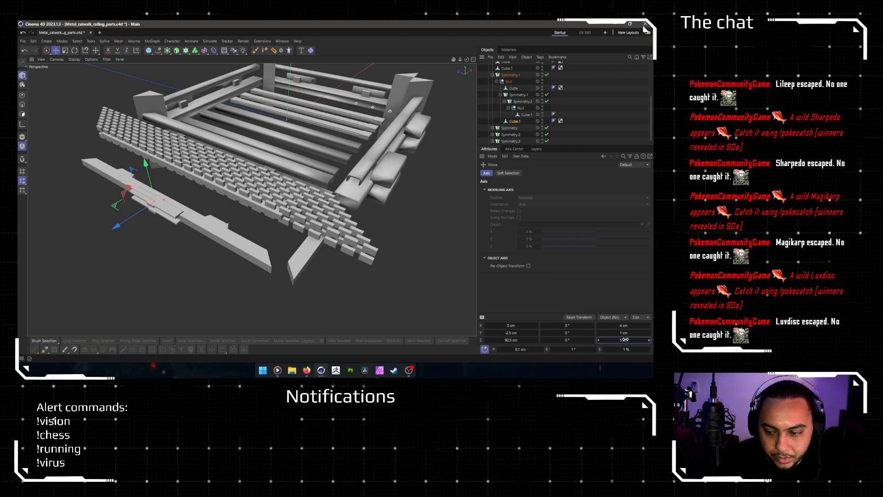
{"action": "key", "text": "Return"}
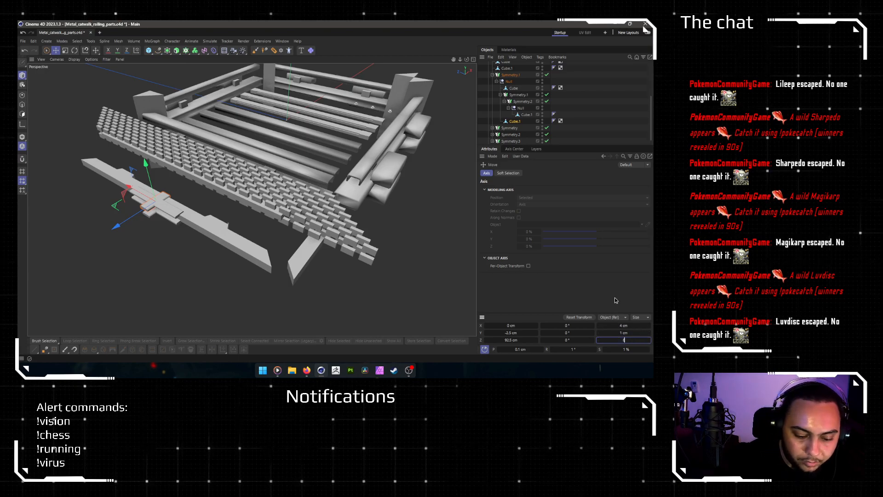
{"action": "key", "text": "Return"}
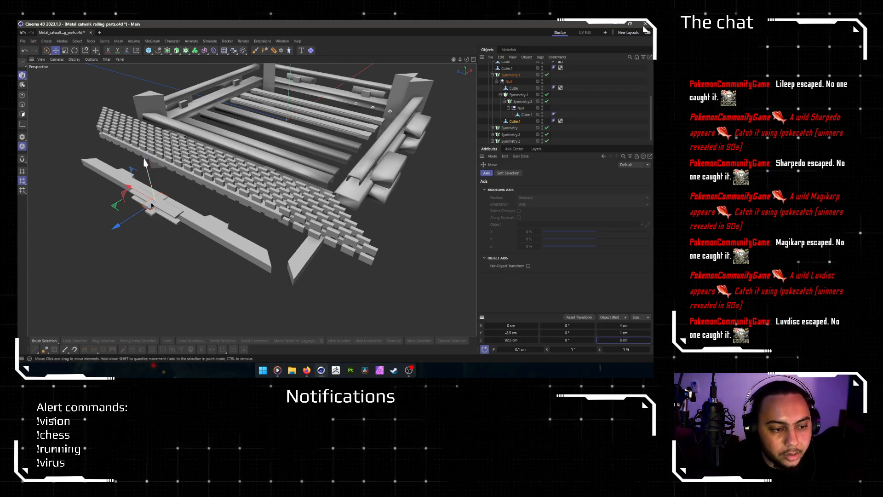
{"action": "left_click_drag", "start_coordinate": [141, 194], "coordinate": [282, 277]}
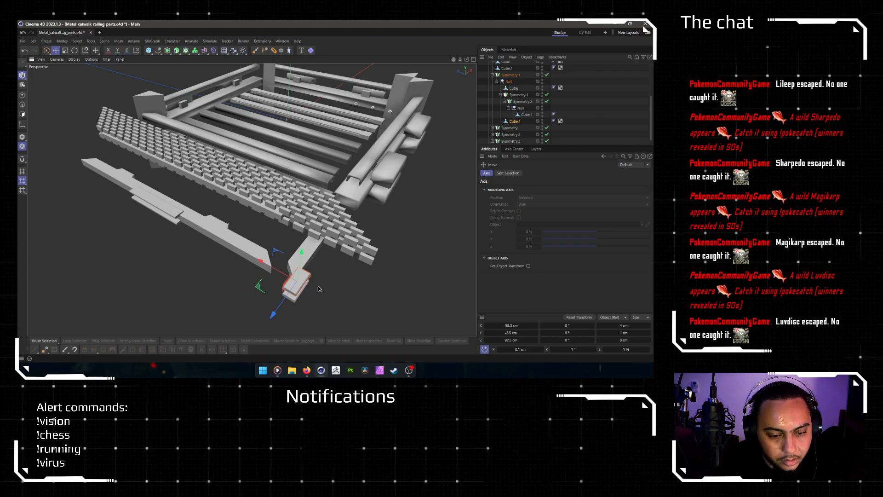
Step: In the top view, move the duplicated clamp cube to X -57.3 cm and Z 85.8 cm, near the short end trim
{"action": "middle_click", "coordinate": [331, 178]}
{"action": "middle_click", "coordinate": [330, 177]}
{"action": "scroll", "coordinate": [258, 175], "scroll_direction": "up", "scroll_amount": 10}
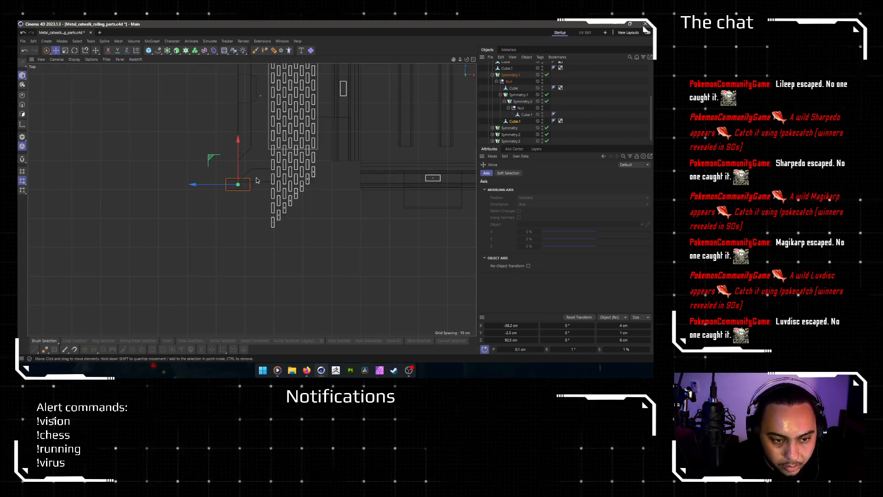
{"action": "scroll", "coordinate": [248, 179], "scroll_direction": "up", "scroll_amount": 3}
{"action": "scroll", "coordinate": [248, 179], "scroll_direction": "down", "scroll_amount": 3}
{"action": "middle_click_drag", "start_coordinate": [249, 173], "coordinate": [249, 302], "text": "alt"}
{"action": "middle_click_drag", "start_coordinate": [243, 234], "coordinate": [250, 296], "text": "alt"}
{"action": "scroll", "coordinate": [246, 283], "scroll_direction": "down", "scroll_amount": 4}
{"action": "scroll", "coordinate": [244, 280], "scroll_direction": "down", "scroll_amount": 3}
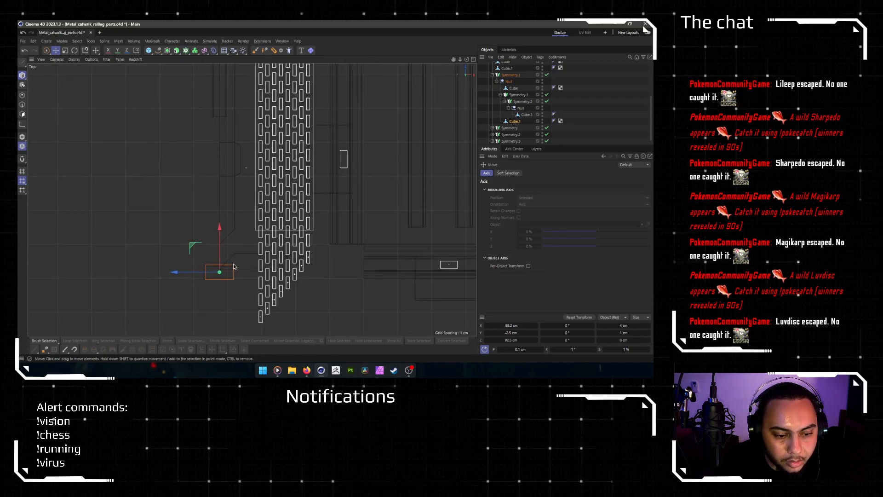
{"action": "scroll", "coordinate": [223, 274], "scroll_direction": "up", "scroll_amount": 7}
{"action": "left_click_drag", "start_coordinate": [152, 282], "coordinate": [275, 225]}
{"action": "scroll", "coordinate": [276, 281], "scroll_direction": "up", "scroll_amount": 10}
{"action": "scroll", "coordinate": [262, 239], "scroll_direction": "down", "scroll_amount": 8}
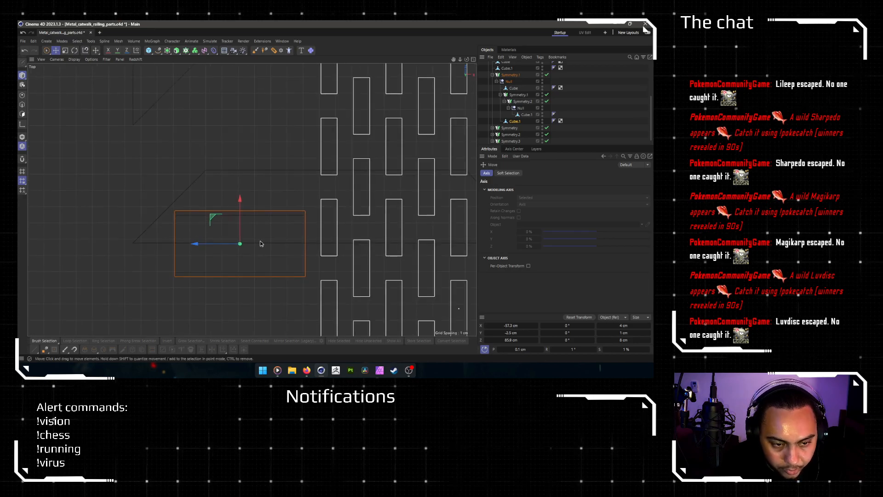
{"action": "scroll", "coordinate": [501, 135], "scroll_direction": "down", "scroll_amount": 1}
Step: Expand the Null in the Main group and select its Cube.1, the short end trim piece
{"action": "left_click", "coordinate": [489, 140]}
{"action": "scroll", "coordinate": [499, 119], "scroll_direction": "down", "scroll_amount": 3}
{"action": "scroll", "coordinate": [506, 120], "scroll_direction": "down", "scroll_amount": 3}
{"action": "left_click", "coordinate": [506, 141]}
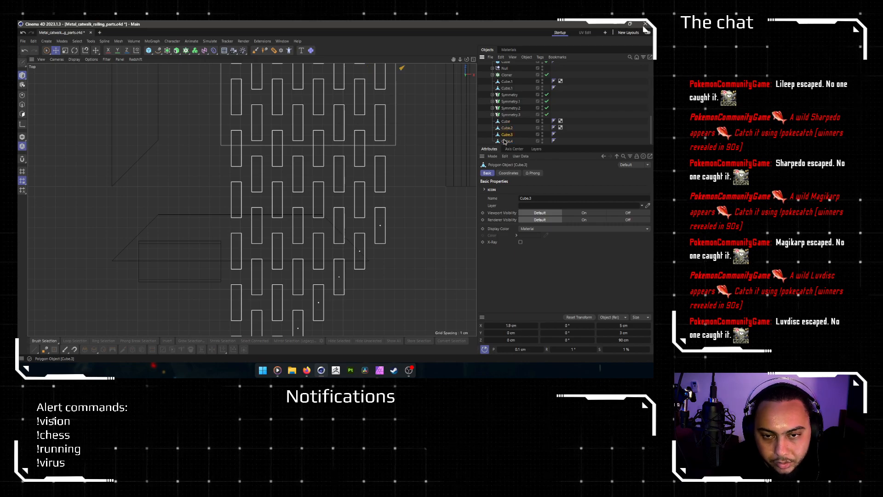
{"action": "left_click", "coordinate": [506, 140]}
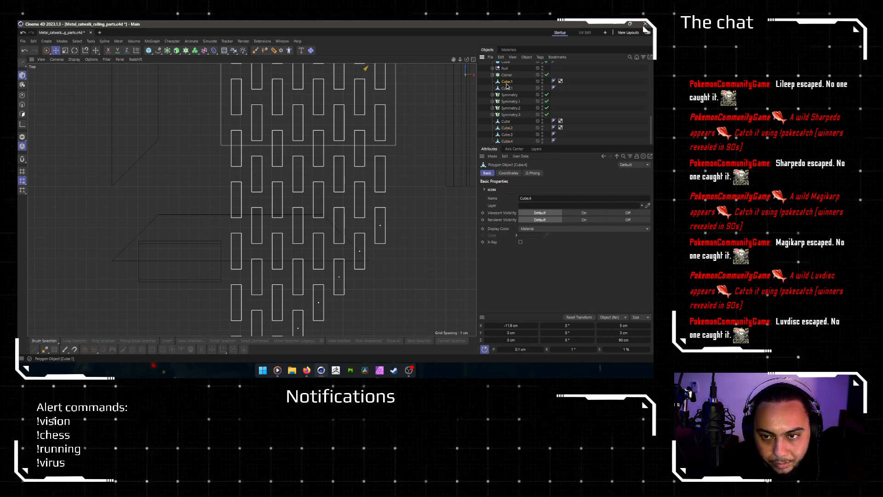
{"action": "scroll", "coordinate": [207, 193], "scroll_direction": "down", "scroll_amount": 10}
{"action": "scroll", "coordinate": [209, 168], "scroll_direction": "down", "scroll_amount": 7}
{"action": "scroll", "coordinate": [205, 104], "scroll_direction": "up", "scroll_amount": 5}
{"action": "scroll", "coordinate": [517, 97], "scroll_direction": "up", "scroll_amount": 5}
{"action": "scroll", "coordinate": [518, 98], "scroll_direction": "up", "scroll_amount": 5}
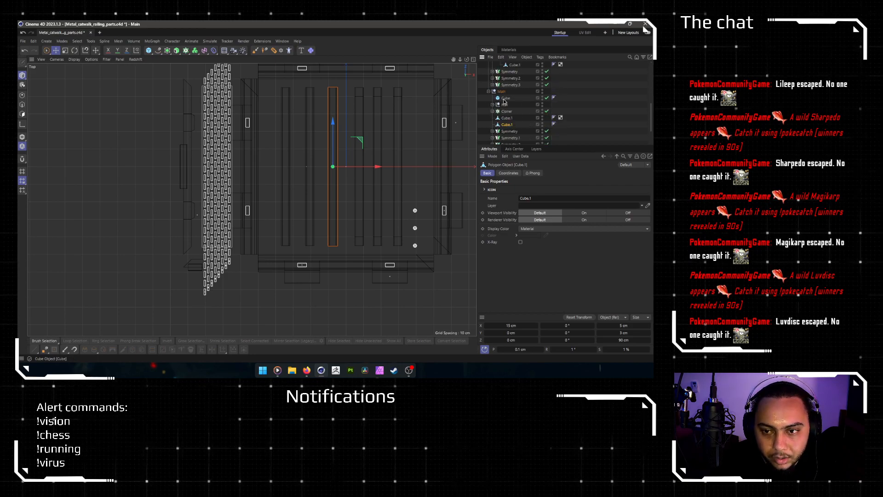
{"action": "left_click", "coordinate": [493, 109]}
{"action": "left_click", "coordinate": [492, 104]}
{"action": "left_click", "coordinate": [510, 118]}
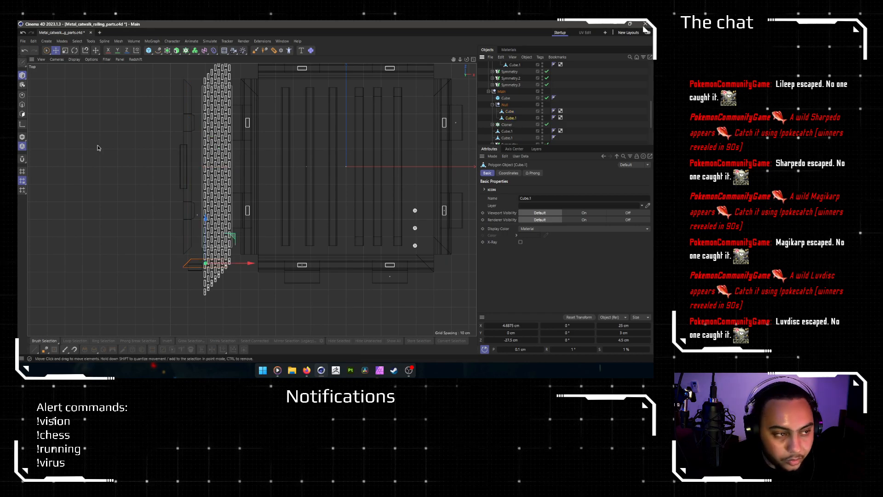
{"action": "left_click", "coordinate": [22, 105]}
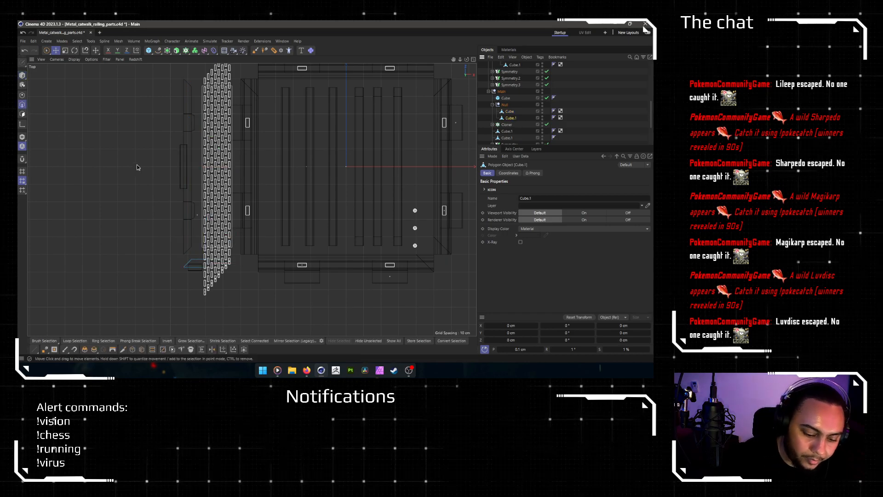
{"action": "key", "text": "u"}
{"action": "key", "text": "b"}
{"action": "scroll", "coordinate": [205, 277], "scroll_direction": "up", "scroll_amount": 3}
{"action": "scroll", "coordinate": [204, 277], "scroll_direction": "up", "scroll_amount": 8}
{"action": "left_click", "coordinate": [197, 290]}
{"action": "scroll", "coordinate": [197, 291], "scroll_direction": "down", "scroll_amount": 3}
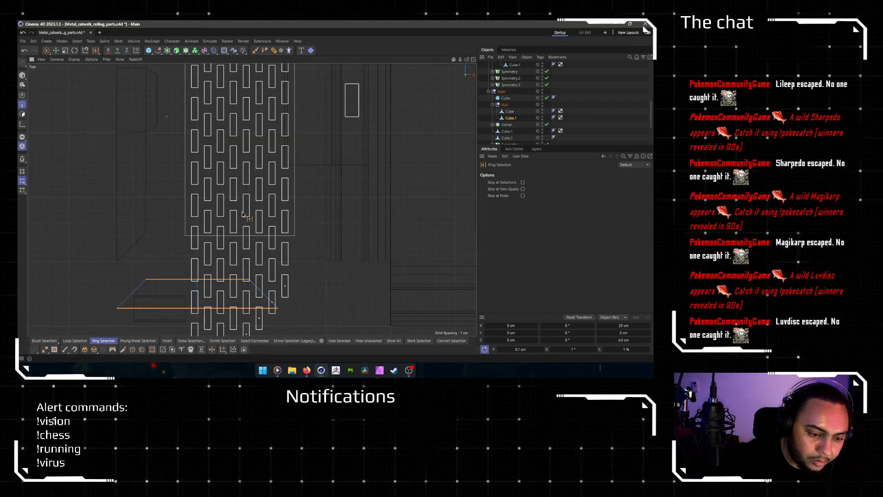
{"action": "left_click", "coordinate": [312, 227]}
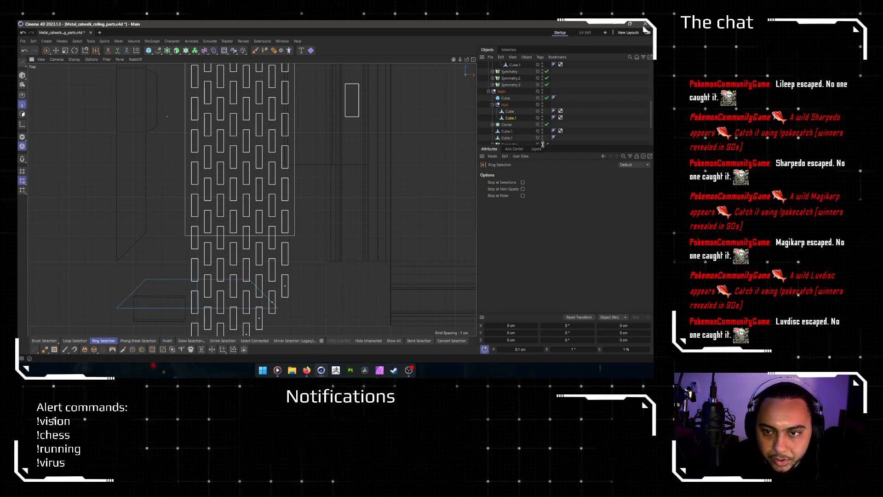
Step: In model mode, select the duplicated clamp cube again and move it along Z to 80 cm
{"action": "left_click", "coordinate": [23, 76]}
{"action": "scroll", "coordinate": [516, 144], "scroll_direction": "up", "scroll_amount": 4}
{"action": "scroll", "coordinate": [515, 119], "scroll_direction": "down", "scroll_amount": 3}
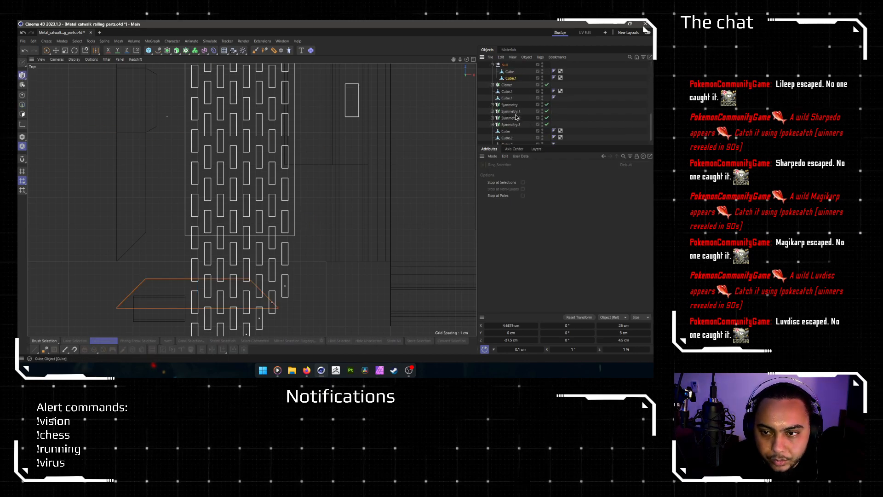
{"action": "left_click", "coordinate": [515, 105]}
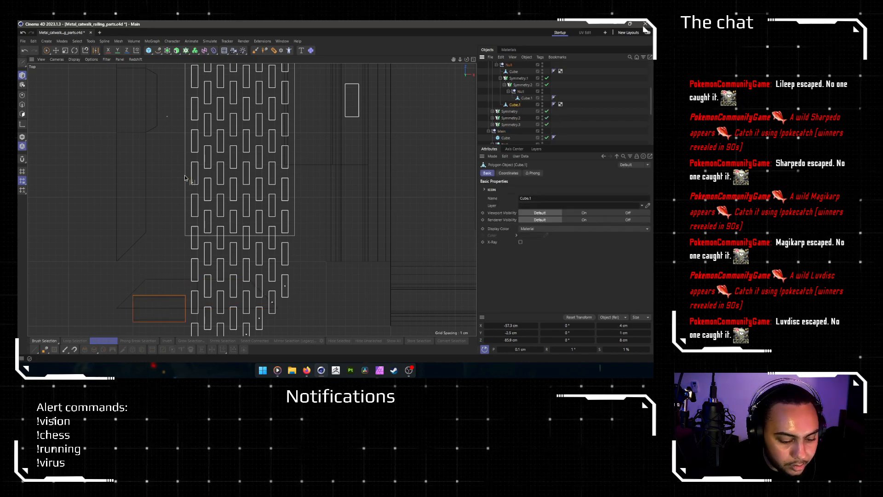
{"action": "key", "text": "e"}
{"action": "middle_click_drag", "start_coordinate": [232, 309], "coordinate": [256, 226], "text": "alt"}
{"action": "scroll", "coordinate": [255, 226], "scroll_direction": "up", "scroll_amount": 5}
{"action": "left_click_drag", "start_coordinate": [94, 207], "coordinate": [205, 208]}
{"action": "scroll", "coordinate": [207, 207], "scroll_direction": "down", "scroll_amount": 4}
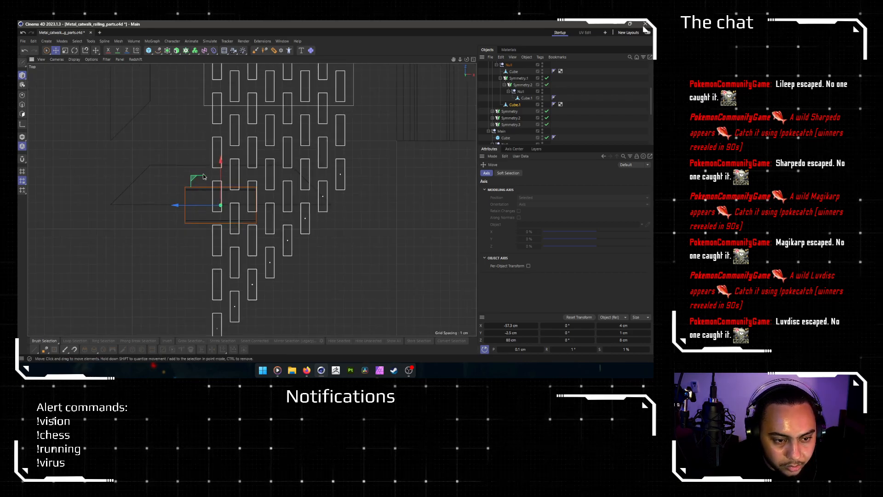
Step: In edge mode, ring-select the lengthwise edges of the short end trim piece, Cube.1 in Main's Null
{"action": "scroll", "coordinate": [512, 118], "scroll_direction": "down", "scroll_amount": 3}
{"action": "left_click", "coordinate": [510, 102]}
{"action": "left_click", "coordinate": [511, 107]}
{"action": "left_click", "coordinate": [25, 105]}
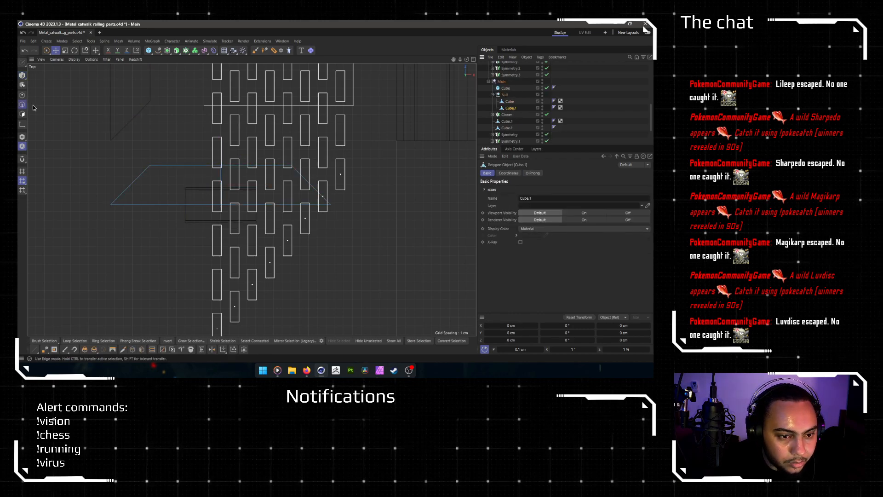
{"action": "scroll", "coordinate": [410, 197], "scroll_direction": "down", "scroll_amount": 4}
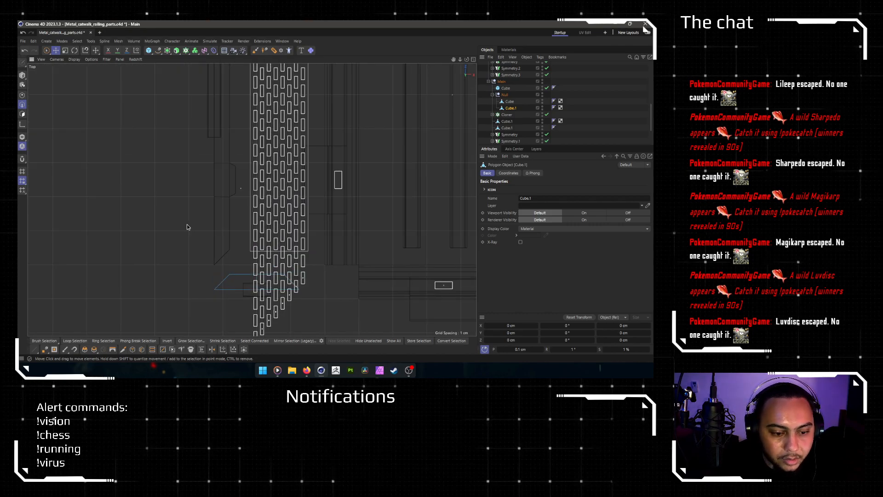
{"action": "middle_click", "coordinate": [201, 233]}
{"action": "middle_click", "coordinate": [145, 157]}
{"action": "scroll", "coordinate": [350, 284], "scroll_direction": "up", "scroll_amount": 5}
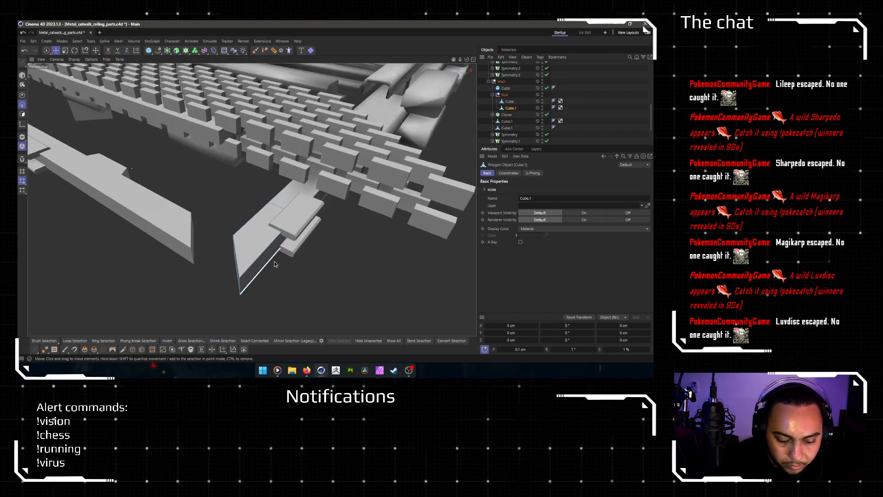
{"action": "key", "text": "u"}
{"action": "key", "text": "b"}
{"action": "left_click", "coordinate": [253, 251]}
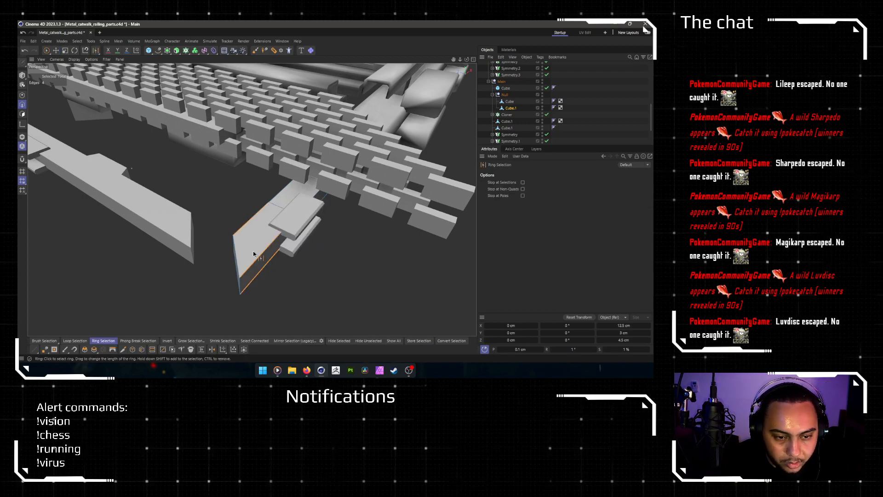
Step: Bevel the selected edges of the short end trim piece with a 0.5 cm offset
{"action": "left_click", "coordinate": [84, 349]}
{"action": "left_click", "coordinate": [521, 203]}
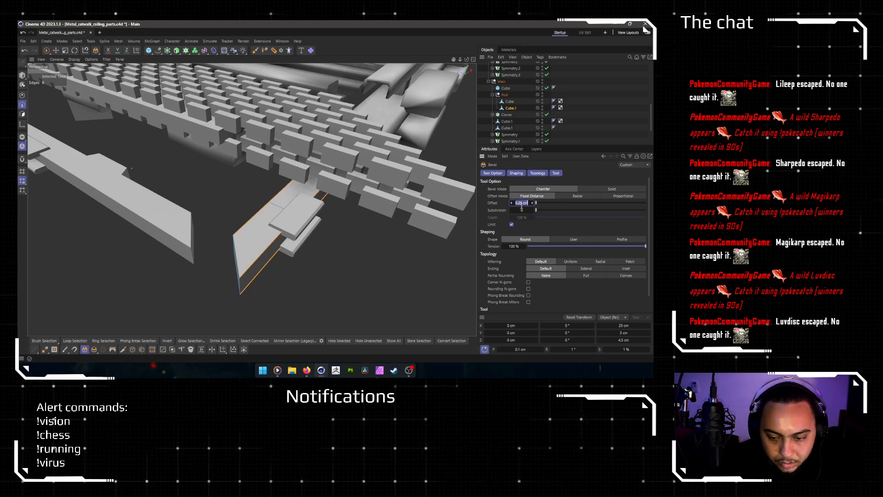
{"action": "type", "text": "0.5"}
{"action": "key", "text": "Return"}
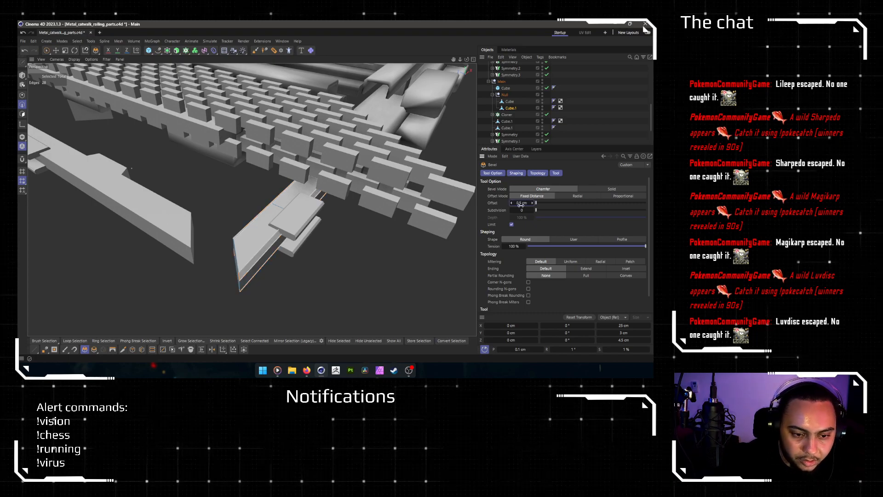
{"action": "left_click_drag", "start_coordinate": [235, 233], "coordinate": [278, 242], "text": "alt"}
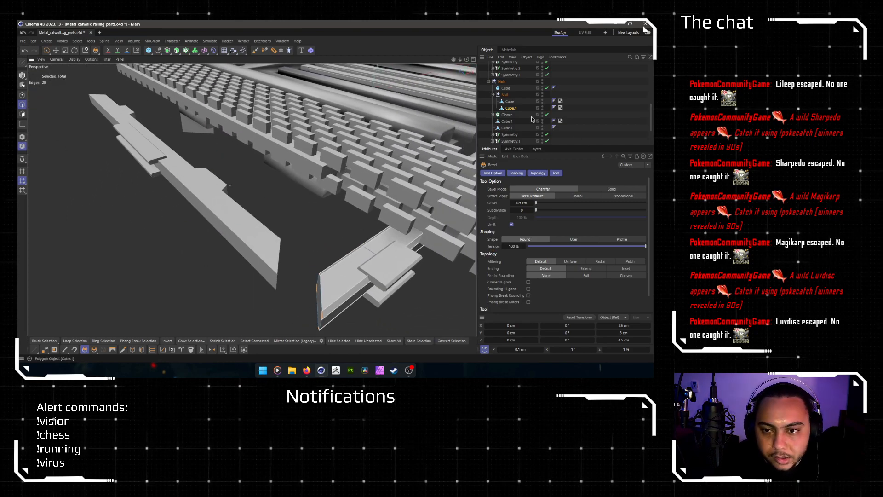
Step: Select the long outer trim Cube in Main's Null and ring-select the lengthwise edges of all its segments
{"action": "left_click", "coordinate": [508, 102]}
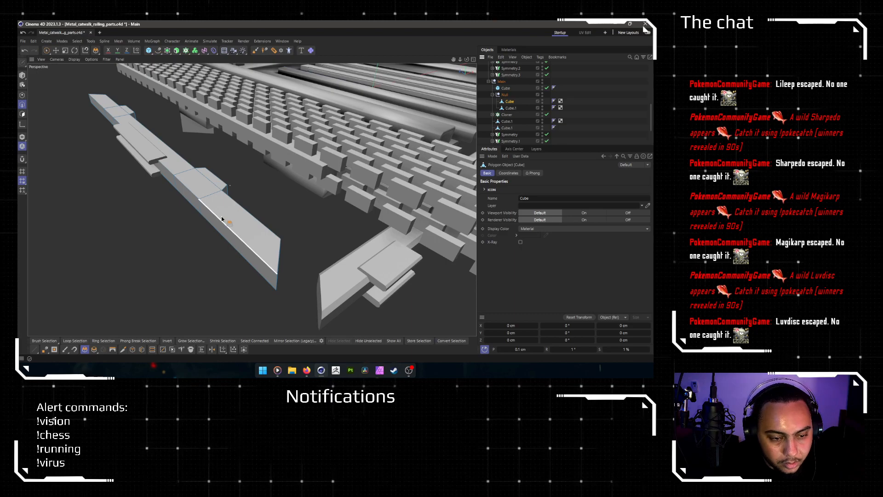
{"action": "key", "text": "u"}
{"action": "key", "text": "b"}
{"action": "left_click", "coordinate": [236, 213]}
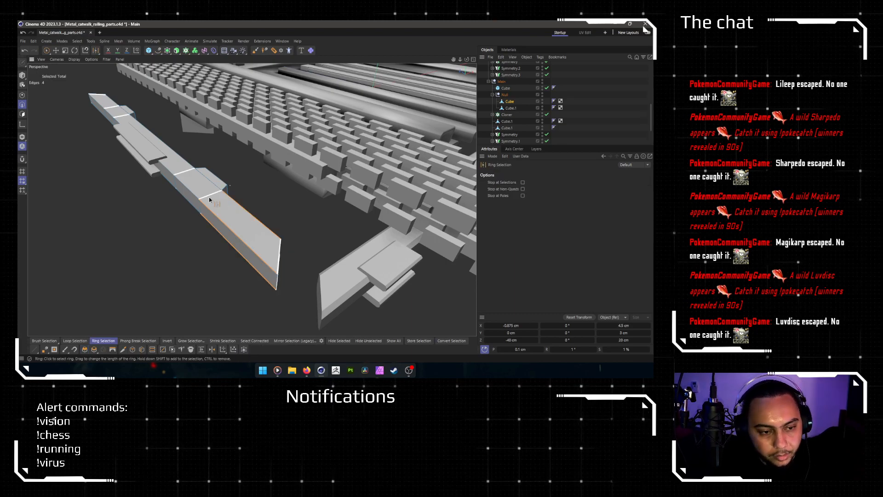
{"action": "left_click", "coordinate": [205, 187], "text": "shift"}
{"action": "left_click", "coordinate": [148, 141], "text": "shift"}
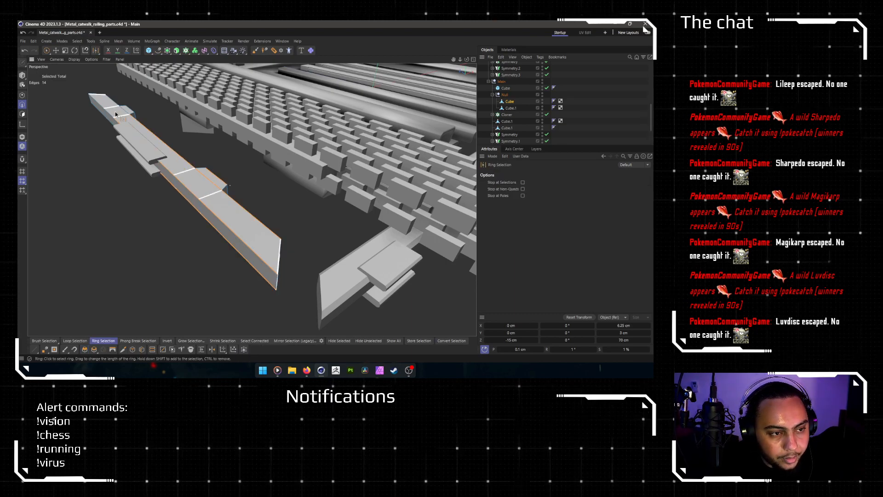
{"action": "left_click", "coordinate": [122, 111], "text": "shift"}
{"action": "key", "text": "z"}
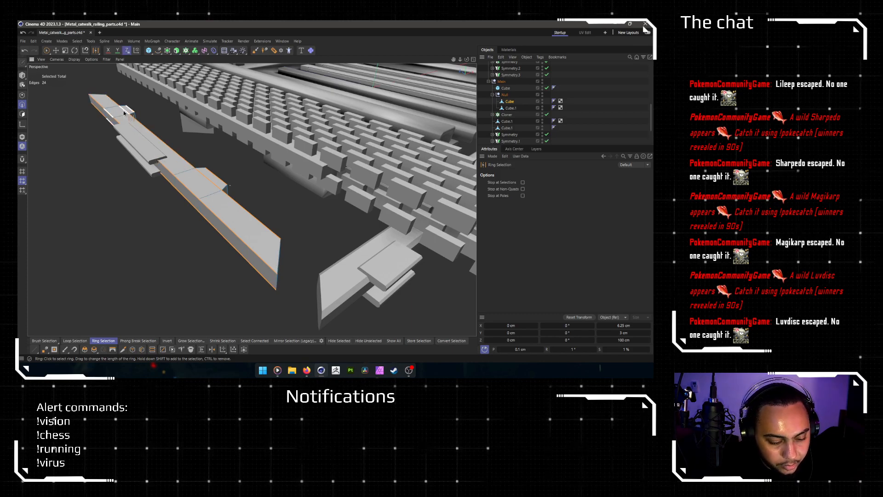
{"action": "key", "text": "e"}
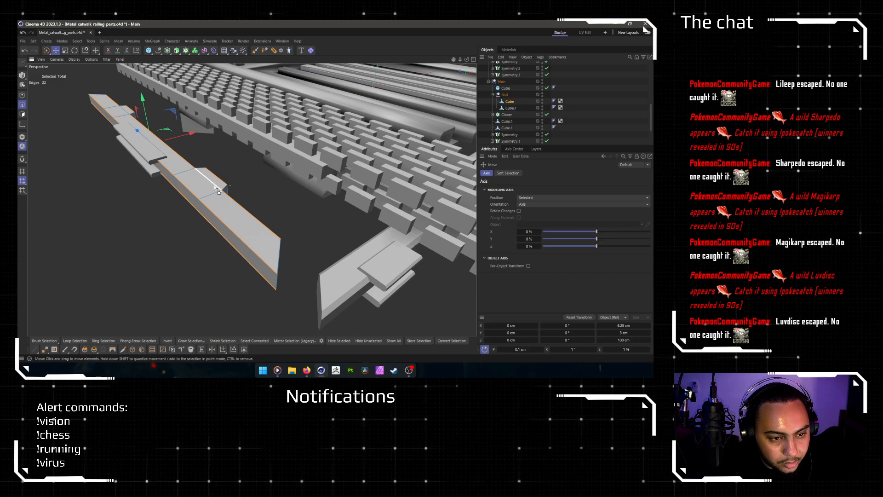
Step: Refine the long trim's edge selection around its raised tabs, removing unwanted edges and adding the tabs' corner edges
{"action": "left_click_drag", "start_coordinate": [205, 256], "coordinate": [262, 173], "text": "alt"}
{"action": "left_click", "coordinate": [266, 167], "text": "ctrl"}
{"action": "left_click", "coordinate": [176, 250], "text": "ctrl"}
{"action": "left_click_drag", "start_coordinate": [238, 216], "coordinate": [210, 252], "text": "alt"}
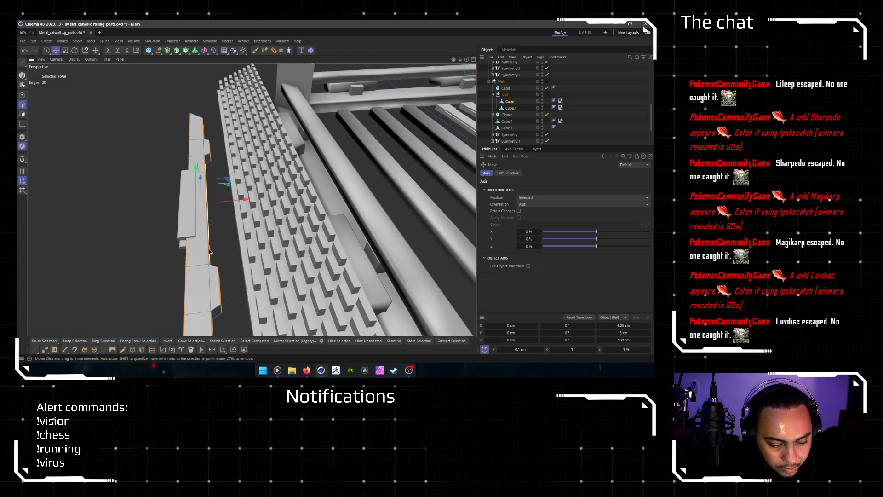
{"action": "left_click", "coordinate": [207, 142], "text": "ctrl"}
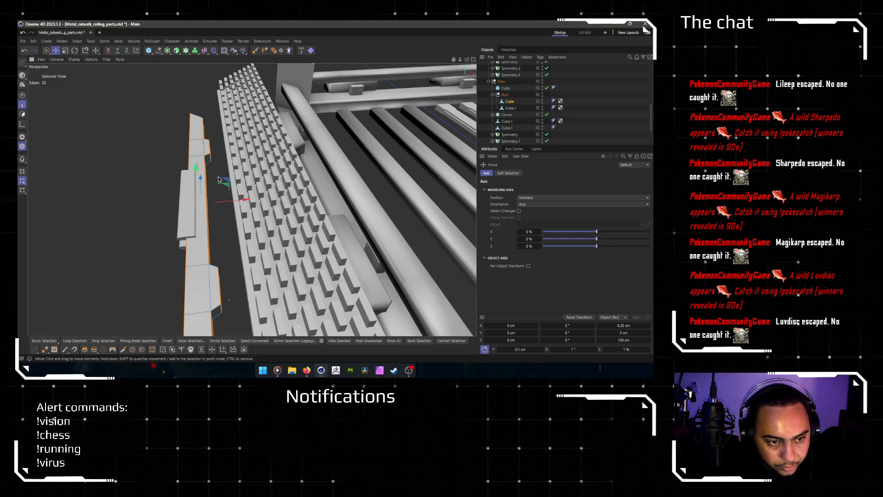
{"action": "left_click_drag", "start_coordinate": [220, 179], "coordinate": [198, 263], "text": "alt"}
{"action": "left_click", "coordinate": [201, 258], "text": "shift"}
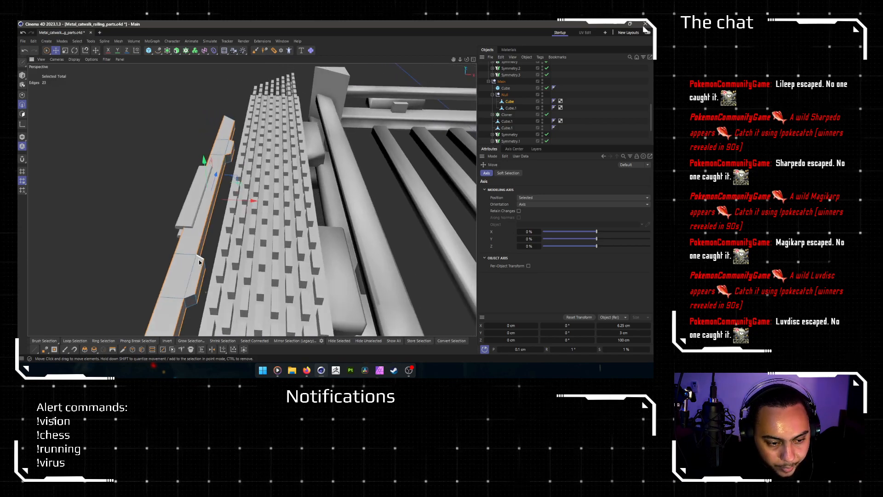
{"action": "left_click", "coordinate": [191, 299], "text": "shift"}
{"action": "left_click_drag", "start_coordinate": [234, 231], "coordinate": [123, 195], "text": "alt"}
{"action": "left_click", "coordinate": [123, 195], "text": "shift"}
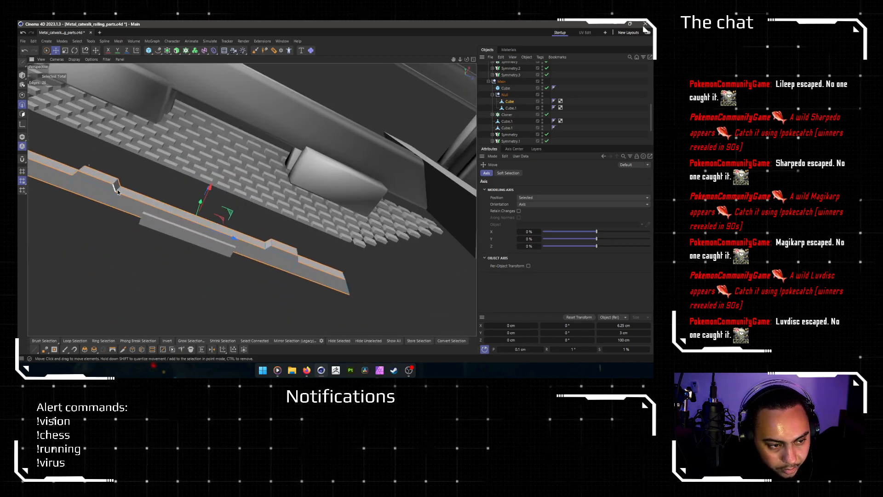
{"action": "left_click", "coordinate": [269, 247], "text": "shift"}
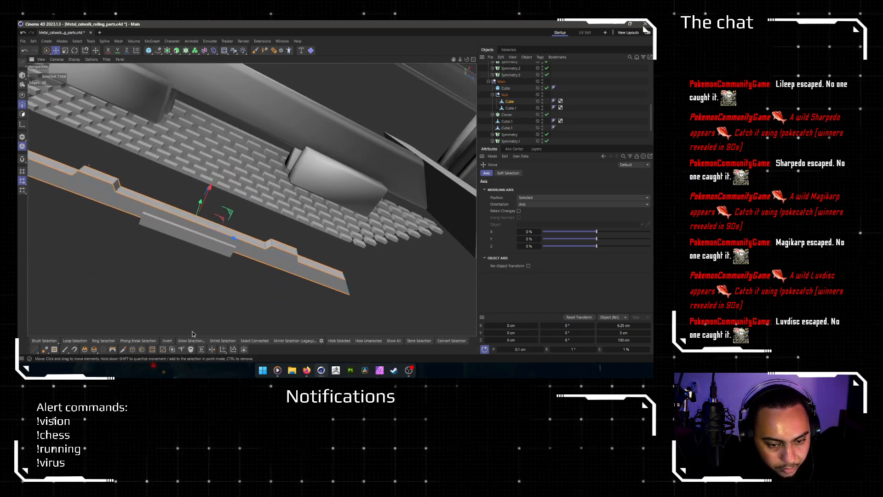
Step: Bevel the selected edges of the long outer trim with a 0.5 cm offset
{"action": "key", "text": "m"}
{"action": "key", "text": "s"}
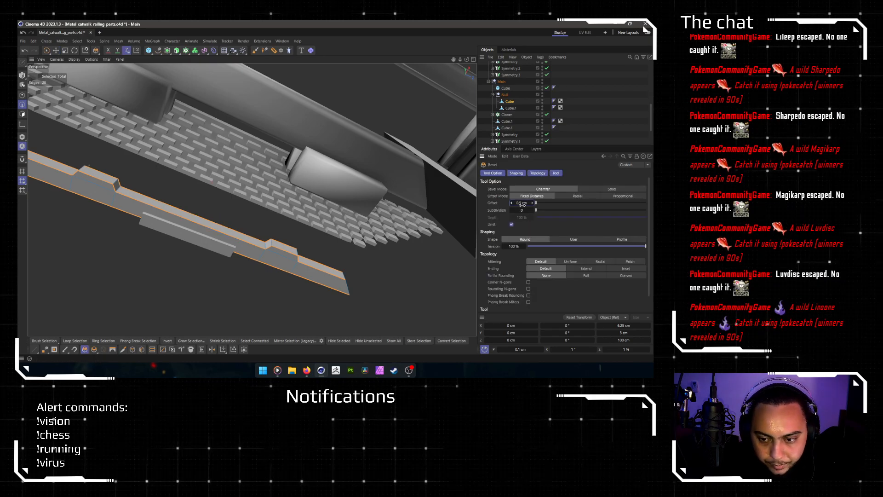
{"action": "key", "text": "Return"}
{"action": "left_click_drag", "start_coordinate": [409, 194], "coordinate": [207, 296], "text": "alt"}
{"action": "middle_click_drag", "start_coordinate": [328, 239], "coordinate": [272, 183], "text": "alt"}
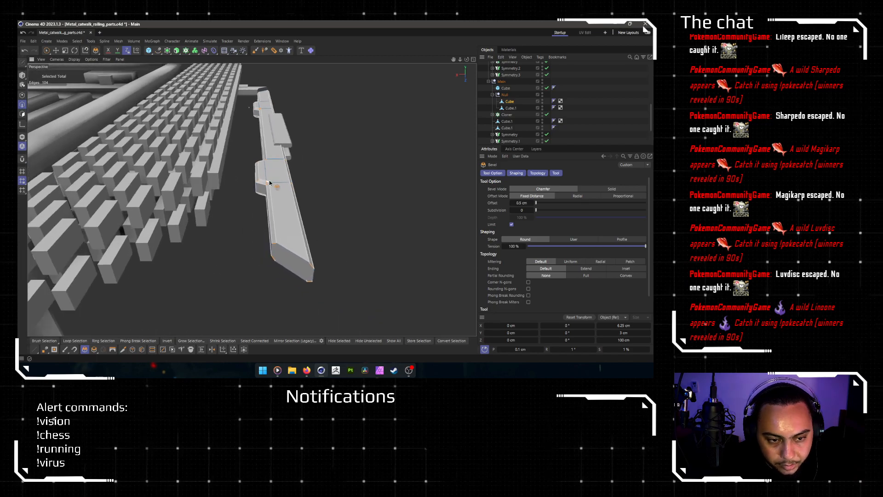
{"action": "scroll", "coordinate": [270, 184], "scroll_direction": "up", "scroll_amount": 5}
{"action": "left_click_drag", "start_coordinate": [245, 223], "coordinate": [391, 216], "text": "alt"}
{"action": "scroll", "coordinate": [263, 197], "scroll_direction": "down", "scroll_amount": 5}
{"action": "scroll", "coordinate": [264, 197], "scroll_direction": "up", "scroll_amount": 2}
Step: Clear the selection, turn on the Volume Builder and examine the beveled outer trim and its tabs in the merged result
{"action": "left_click", "coordinate": [586, 117]}
{"action": "scroll", "coordinate": [307, 195], "scroll_direction": "down", "scroll_amount": 5}
{"action": "scroll", "coordinate": [575, 106], "scroll_direction": "up", "scroll_amount": 5}
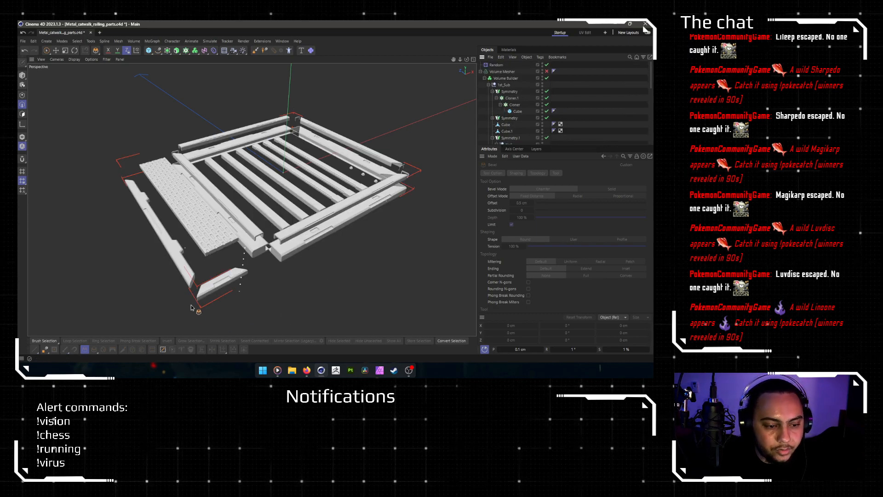
{"action": "scroll", "coordinate": [226, 288], "scroll_direction": "up", "scroll_amount": 6}
{"action": "mouse_move", "coordinate": [242, 278]}
{"action": "left_mouse_down", "text": "alt"}
{"action": "mouse_move", "coordinate": [267, 233]}
{"action": "mouse_move", "coordinate": [227, 210]}
{"action": "mouse_move", "coordinate": [227, 172]}
{"action": "mouse_move", "coordinate": [141, 183]}
{"action": "mouse_move", "coordinate": [153, 209]}
{"action": "mouse_move", "coordinate": [244, 267]}
{"action": "left_mouse_up", "text": "alt"}
{"action": "scroll", "coordinate": [230, 272], "scroll_direction": "down", "scroll_amount": 6}
{"action": "left_click_drag", "start_coordinate": [191, 268], "coordinate": [210, 255], "text": "alt"}
{"action": "scroll", "coordinate": [215, 229], "scroll_direction": "up", "scroll_amount": 4}
{"action": "scroll", "coordinate": [230, 220], "scroll_direction": "up", "scroll_amount": 4}
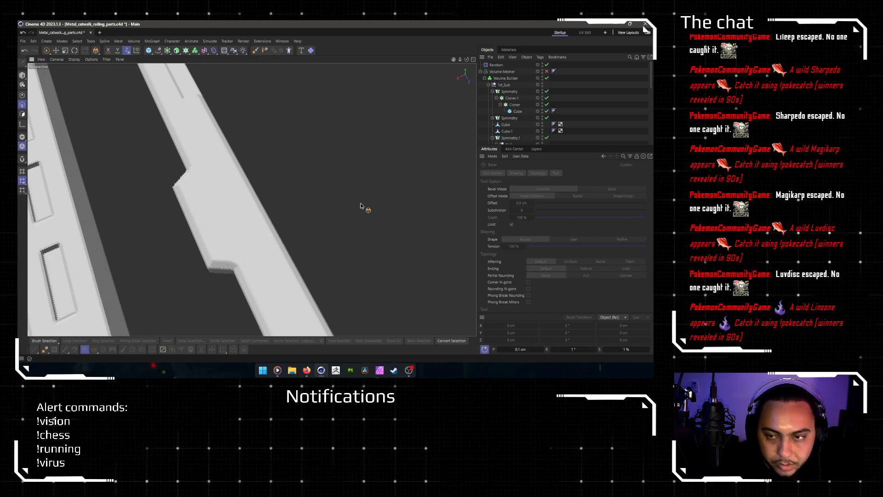
{"action": "left_click_drag", "start_coordinate": [266, 218], "coordinate": [382, 159], "text": "alt"}
{"action": "left_click_drag", "start_coordinate": [267, 212], "coordinate": [485, 140], "text": "alt"}
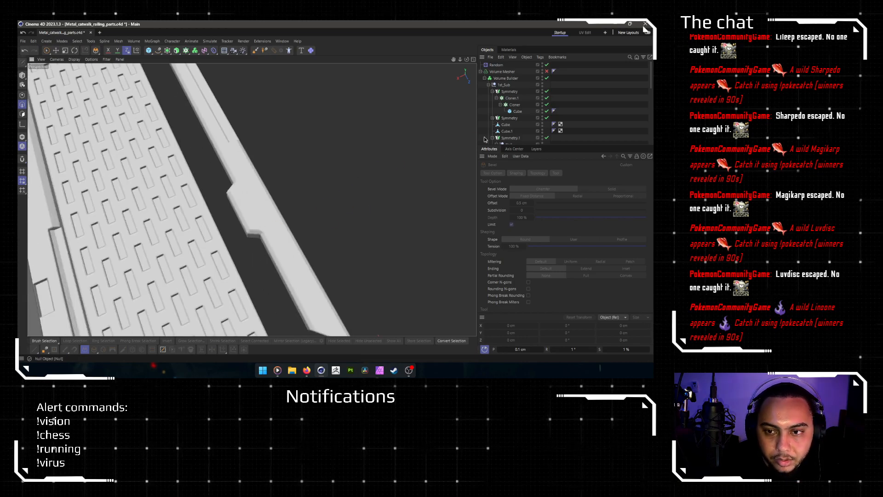
Step: Undo the long outer trim's bevel and bevel its selected edges again with a 0.5 cm offset and Uniform mitering
{"action": "key", "text": "ctrl+z"}
{"action": "key", "text": "ctrl+z"}
{"action": "key", "text": "ctrl+z"}
{"action": "key", "text": "ctrl+z"}
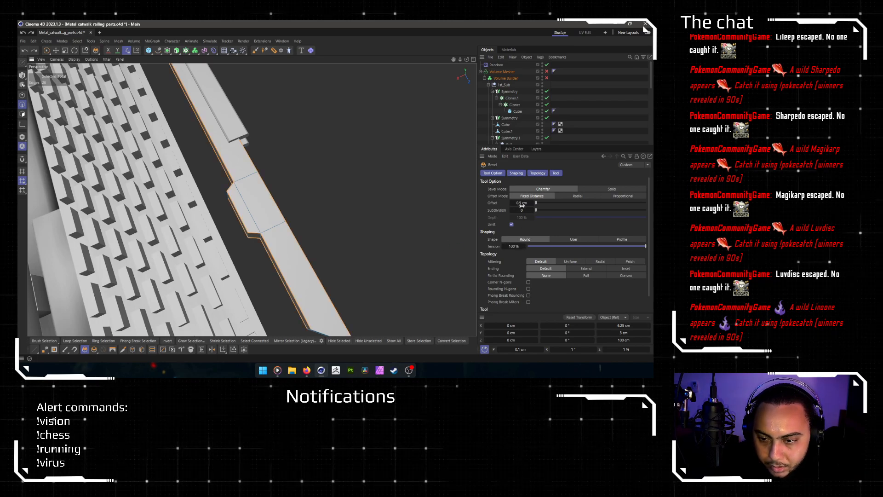
{"action": "key", "text": "Return"}
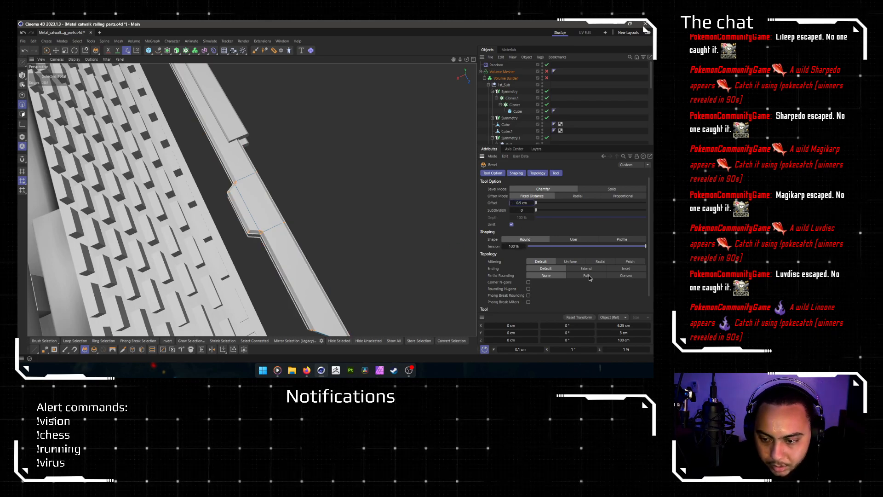
{"action": "left_click", "coordinate": [579, 262]}
{"action": "left_click_drag", "start_coordinate": [258, 221], "coordinate": [179, 233], "text": "alt"}
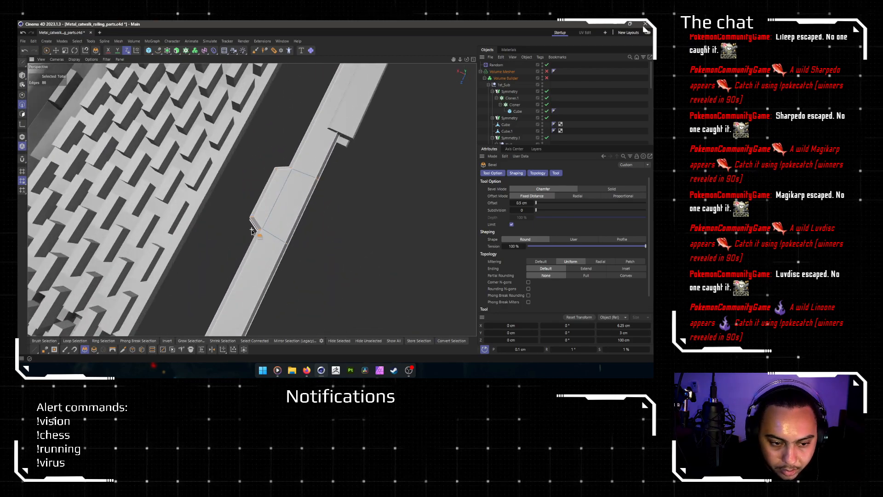
{"action": "scroll", "coordinate": [261, 227], "scroll_direction": "up", "scroll_amount": 5}
{"action": "left_click_drag", "start_coordinate": [300, 236], "coordinate": [248, 249], "text": "alt"}
{"action": "scroll", "coordinate": [221, 230], "scroll_direction": "down", "scroll_amount": 6}
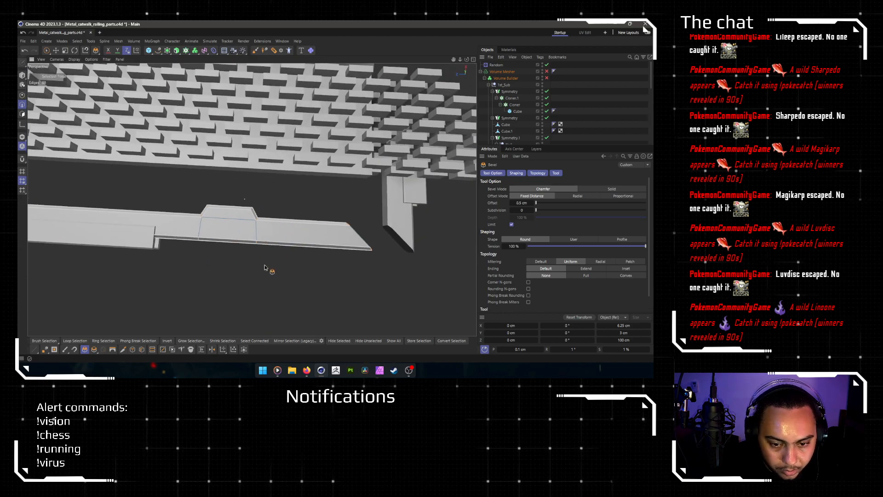
Step: Check the rebeveled trim from its end and underside, and turn the Volume Builder back on
{"action": "left_click_drag", "start_coordinate": [272, 337], "coordinate": [354, 195], "text": "alt"}
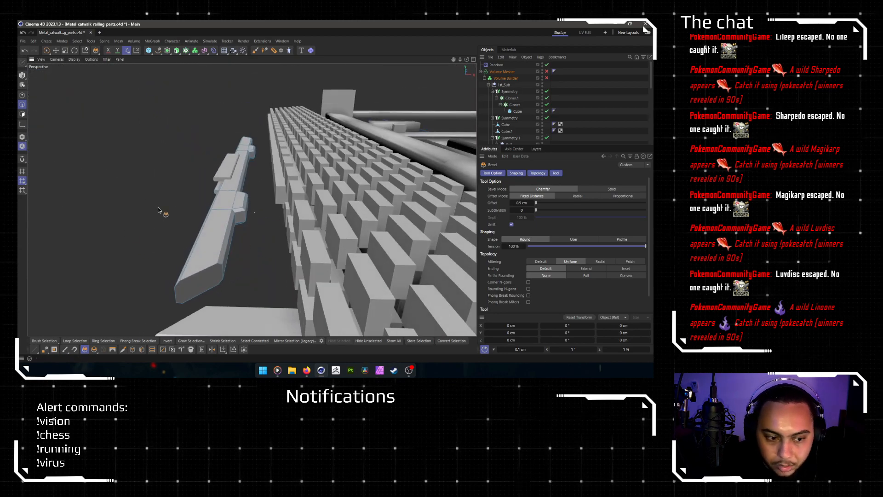
{"action": "left_click_drag", "start_coordinate": [154, 215], "coordinate": [183, 177], "text": "alt"}
{"action": "scroll", "coordinate": [246, 256], "scroll_direction": "up", "scroll_amount": 3}
{"action": "left_click_drag", "start_coordinate": [214, 240], "coordinate": [226, 252], "text": "alt"}
{"action": "scroll", "coordinate": [234, 245], "scroll_direction": "down", "scroll_amount": 4}
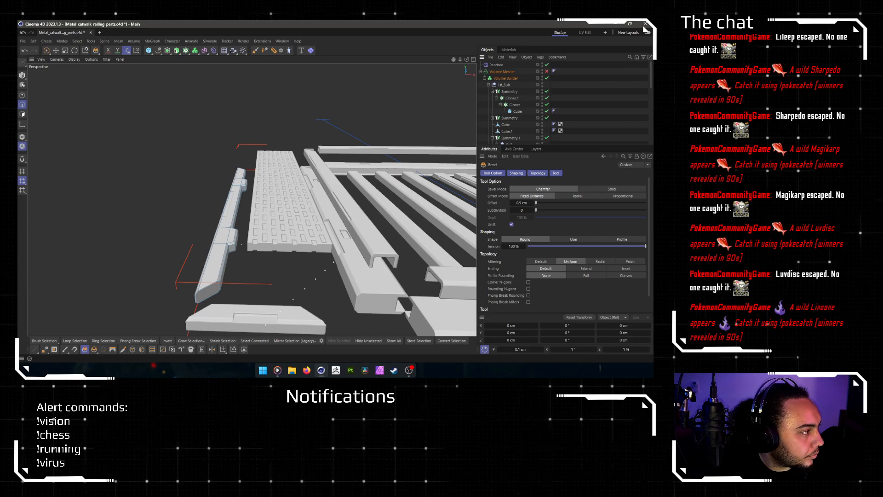
{"action": "left_click_drag", "start_coordinate": [270, 237], "coordinate": [325, 268], "text": "alt"}
{"action": "left_click", "coordinate": [521, 126]}
{"action": "left_click_drag", "start_coordinate": [254, 295], "coordinate": [303, 131], "text": "alt"}
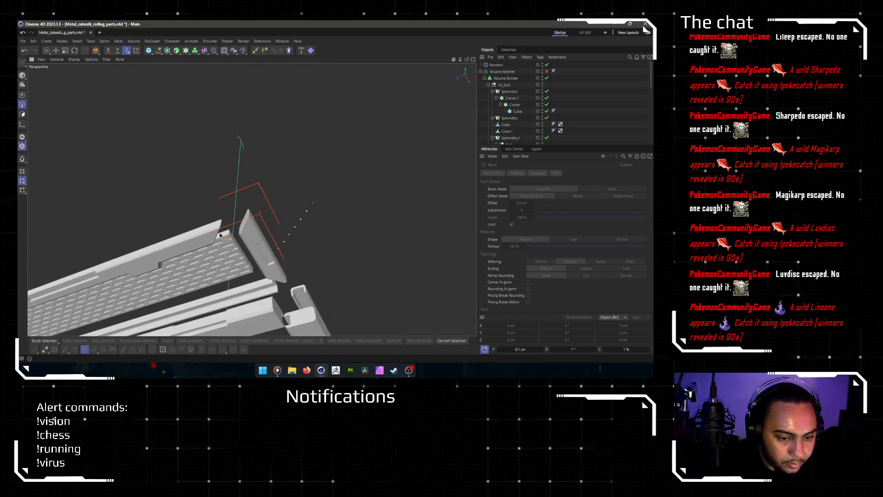
Step: Examine the merged outer trims, tread plate and surrounding frame parts from several angles
{"action": "middle_click_drag", "start_coordinate": [220, 236], "coordinate": [317, 169], "text": "alt"}
{"action": "left_click_drag", "start_coordinate": [317, 169], "coordinate": [316, 322], "text": "alt"}
{"action": "middle_click_drag", "start_coordinate": [295, 105], "coordinate": [241, 258], "text": "alt"}
{"action": "scroll", "coordinate": [241, 258], "scroll_direction": "down", "scroll_amount": 5}
{"action": "left_click_drag", "start_coordinate": [241, 258], "coordinate": [230, 235], "text": "alt"}
{"action": "scroll", "coordinate": [210, 237], "scroll_direction": "up", "scroll_amount": 5}
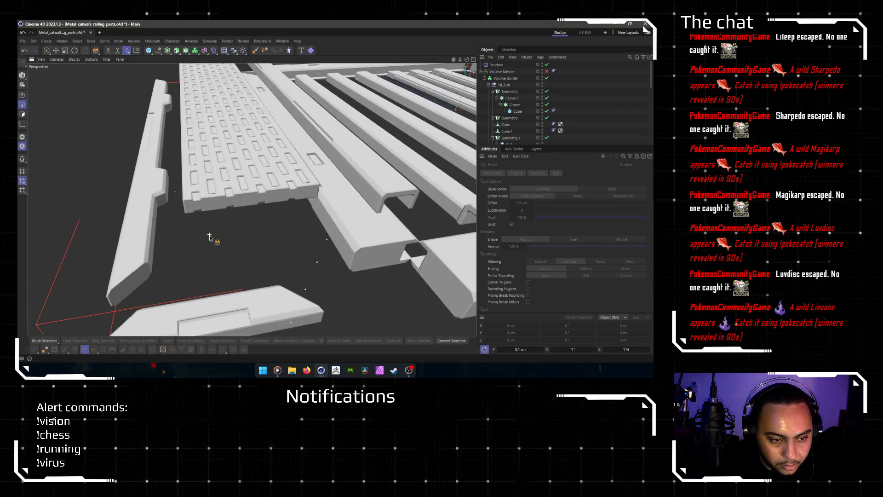
{"action": "middle_click_drag", "start_coordinate": [209, 237], "coordinate": [248, 250], "text": "alt"}
{"action": "left_click_drag", "start_coordinate": [247, 250], "coordinate": [207, 308], "text": "alt"}
{"action": "scroll", "coordinate": [224, 259], "scroll_direction": "down", "scroll_amount": 4}
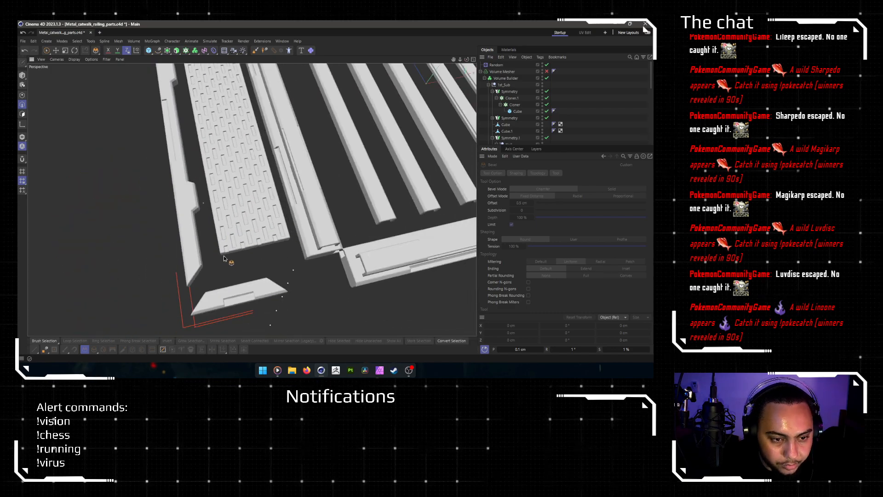
{"action": "scroll", "coordinate": [224, 258], "scroll_direction": "down", "scroll_amount": 6}
{"action": "left_click_drag", "start_coordinate": [225, 266], "coordinate": [251, 274], "text": "alt"}
{"action": "scroll", "coordinate": [214, 289], "scroll_direction": "up", "scroll_amount": 5}
{"action": "scroll", "coordinate": [256, 272], "scroll_direction": "up", "scroll_amount": 3}
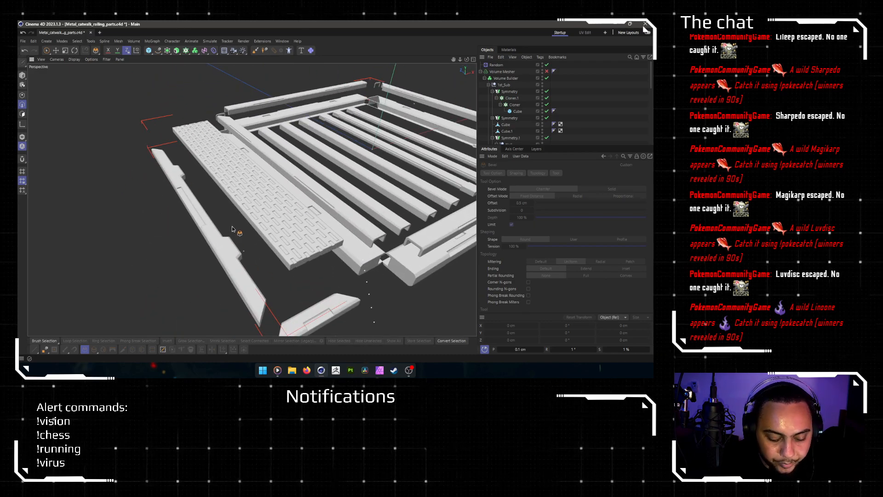
{"action": "left_click_drag", "start_coordinate": [232, 230], "coordinate": [211, 233], "text": "alt"}
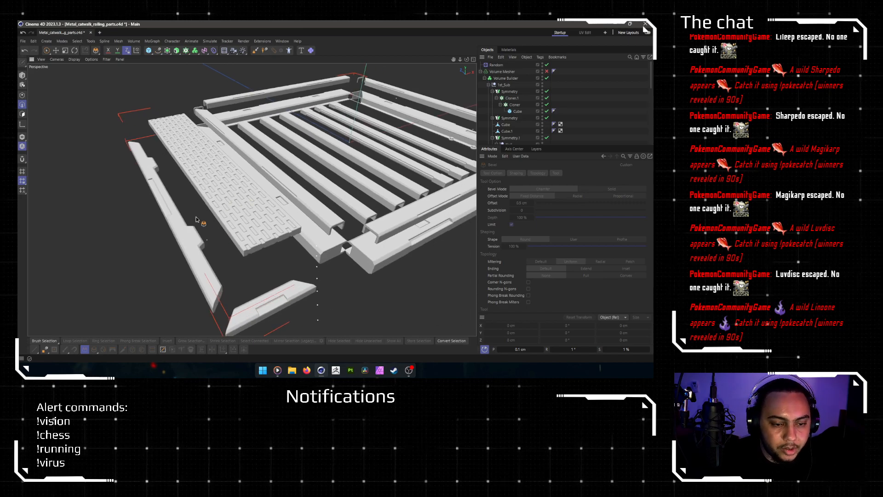
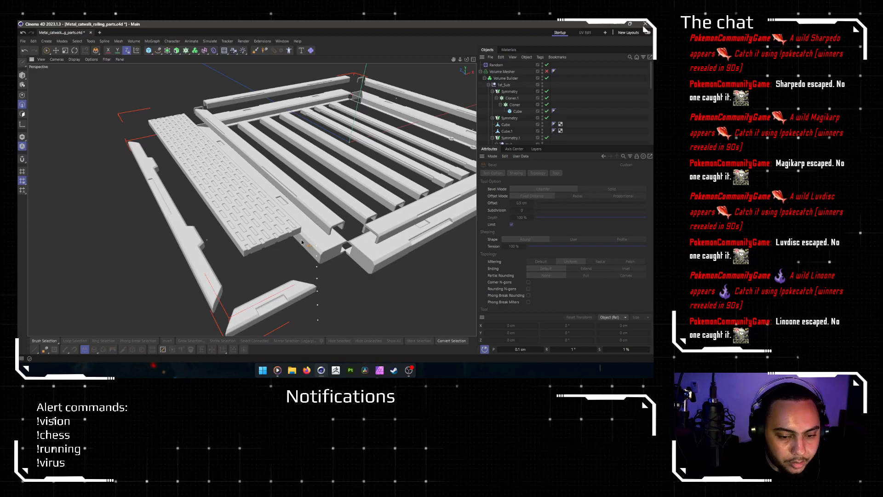
{"action": "middle_click_drag", "start_coordinate": [299, 242], "coordinate": [185, 206], "text": "alt"}
{"action": "middle_click_drag", "start_coordinate": [341, 191], "coordinate": [367, 220], "text": "alt"}
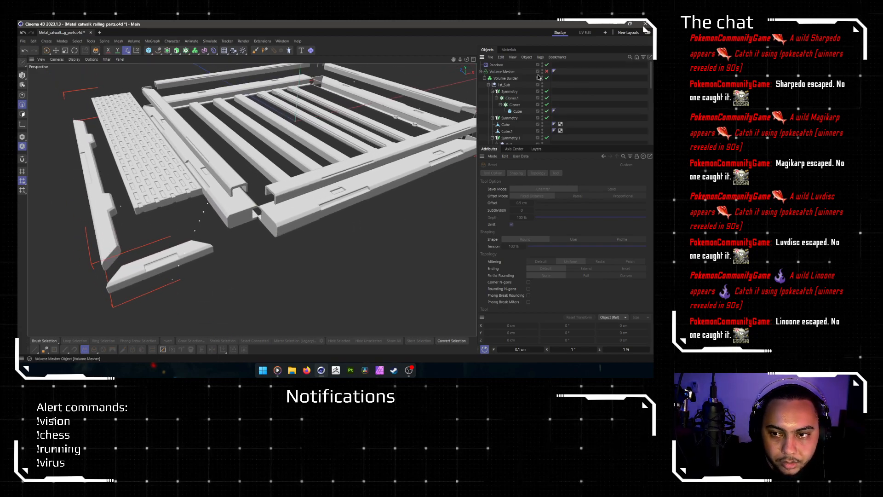
Step: Turn on the Volume Builder's SDF Smooth filter and examine how it rounds the catwalk parts
{"action": "left_click", "coordinate": [520, 78]}
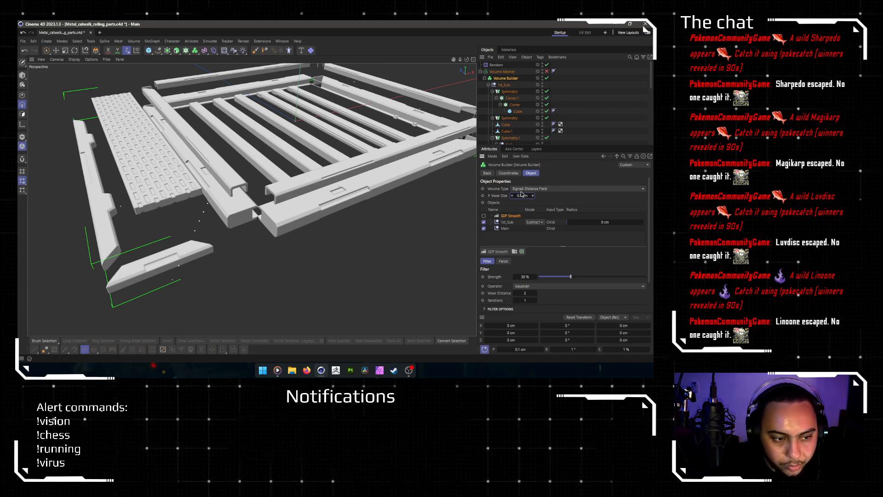
{"action": "left_click", "coordinate": [483, 215]}
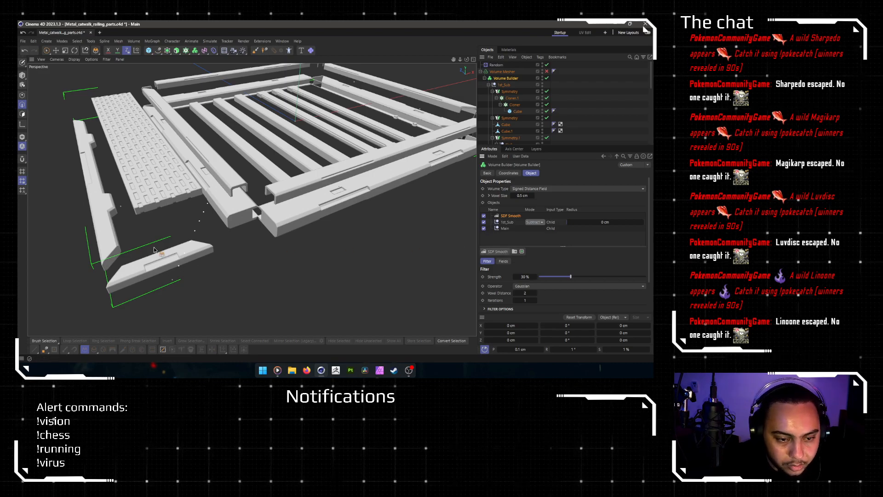
{"action": "left_click_drag", "start_coordinate": [140, 203], "coordinate": [230, 220], "text": "alt"}
{"action": "middle_click_drag", "start_coordinate": [185, 212], "coordinate": [303, 231], "text": "alt"}
{"action": "right_click_drag", "start_coordinate": [198, 185], "coordinate": [275, 236], "text": "alt"}
{"action": "left_click_drag", "start_coordinate": [281, 250], "coordinate": [350, 197], "text": "alt"}
{"action": "scroll", "coordinate": [282, 241], "scroll_direction": "down", "scroll_amount": 5}
{"action": "scroll", "coordinate": [299, 221], "scroll_direction": "up", "scroll_amount": 5}
{"action": "scroll", "coordinate": [351, 197], "scroll_direction": "down", "scroll_amount": 5}
{"action": "scroll", "coordinate": [317, 209], "scroll_direction": "up", "scroll_amount": 3}
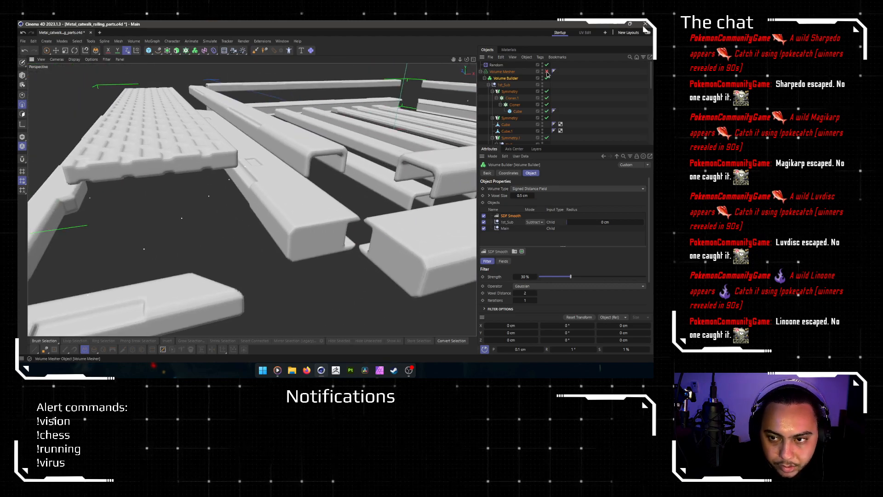
Step: Turn on the Volume Mesher and set the SDF Smooth strength to 20%
{"action": "left_click_drag", "start_coordinate": [231, 222], "coordinate": [266, 271], "text": "alt"}
{"action": "scroll", "coordinate": [289, 211], "scroll_direction": "down", "scroll_amount": 5}
{"action": "scroll", "coordinate": [230, 246], "scroll_direction": "up", "scroll_amount": 6}
{"action": "scroll", "coordinate": [301, 250], "scroll_direction": "down", "scroll_amount": 4}
{"action": "left_click_drag", "start_coordinate": [304, 249], "coordinate": [280, 265], "text": "alt"}
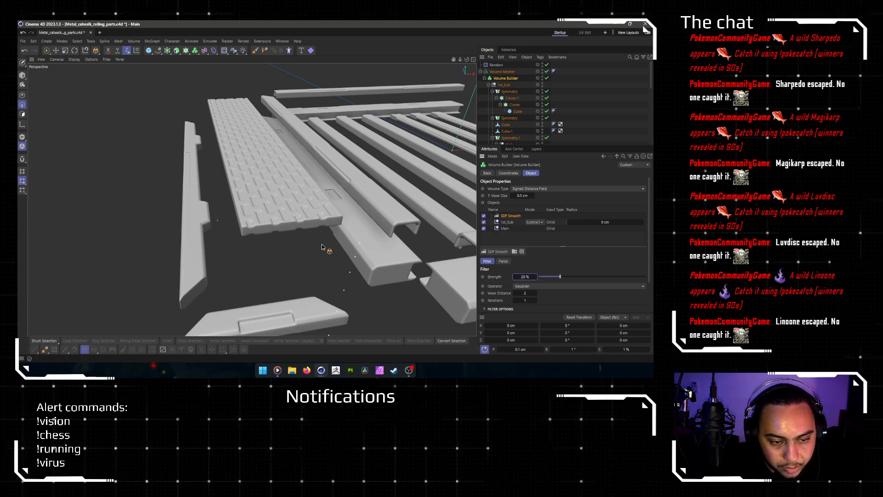
{"action": "scroll", "coordinate": [197, 258], "scroll_direction": "up", "scroll_amount": 3}
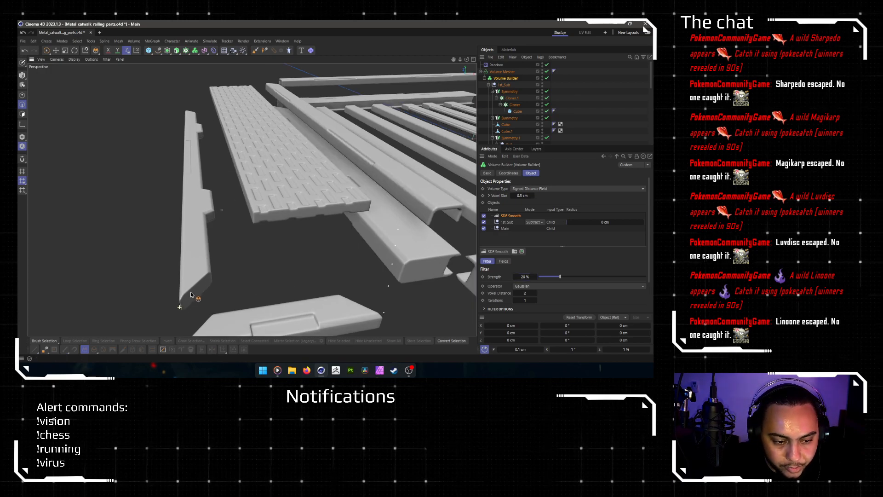
Step: Inspect the smoothed mesh up close on the trims, frame rails and bolts
{"action": "scroll", "coordinate": [293, 194], "scroll_direction": "up", "scroll_amount": 3}
{"action": "left_click_drag", "start_coordinate": [281, 197], "coordinate": [304, 144], "text": "alt"}
{"action": "scroll", "coordinate": [266, 203], "scroll_direction": "down", "scroll_amount": 3}
{"action": "left_click_drag", "start_coordinate": [245, 222], "coordinate": [298, 169], "text": "alt"}
{"action": "middle_click_drag", "start_coordinate": [297, 169], "coordinate": [186, 248], "text": "alt"}
{"action": "scroll", "coordinate": [187, 248], "scroll_direction": "down", "scroll_amount": 6}
{"action": "left_click_drag", "start_coordinate": [186, 248], "coordinate": [290, 189], "text": "alt"}
{"action": "scroll", "coordinate": [173, 221], "scroll_direction": "up", "scroll_amount": 5}
{"action": "scroll", "coordinate": [179, 225], "scroll_direction": "up", "scroll_amount": 3}
{"action": "scroll", "coordinate": [201, 206], "scroll_direction": "up", "scroll_amount": 5}
{"action": "left_click_drag", "start_coordinate": [201, 206], "coordinate": [249, 222], "text": "alt"}
{"action": "scroll", "coordinate": [307, 191], "scroll_direction": "down", "scroll_amount": 5}
{"action": "scroll", "coordinate": [249, 223], "scroll_direction": "up", "scroll_amount": 8}
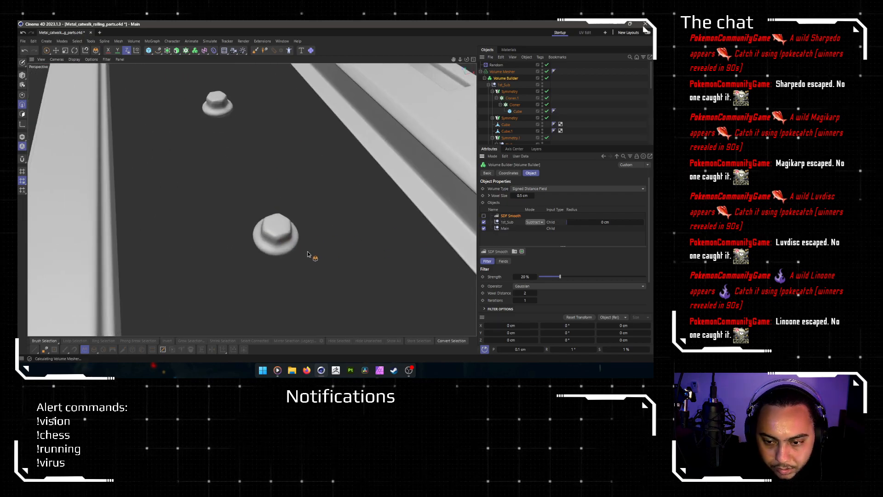
Step: Turn off SDF Smooth and examine the bolts and frame rails without smoothing
{"action": "scroll", "coordinate": [291, 237], "scroll_direction": "down", "scroll_amount": 4}
{"action": "left_click_drag", "start_coordinate": [291, 236], "coordinate": [230, 226], "text": "alt"}
{"action": "scroll", "coordinate": [230, 226], "scroll_direction": "down", "scroll_amount": 3}
{"action": "scroll", "coordinate": [278, 199], "scroll_direction": "down", "scroll_amount": 3}
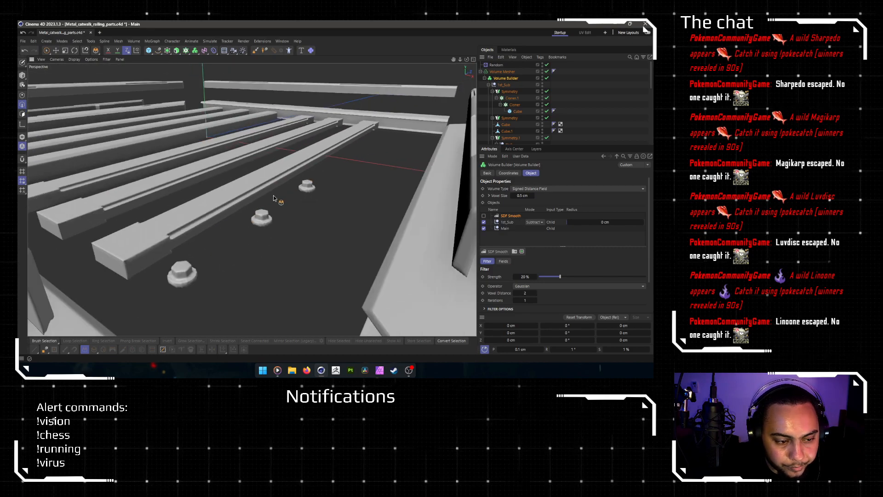
{"action": "middle_click_drag", "start_coordinate": [207, 229], "coordinate": [288, 161], "text": "alt"}
{"action": "scroll", "coordinate": [207, 213], "scroll_direction": "down", "scroll_amount": 6}
{"action": "scroll", "coordinate": [306, 205], "scroll_direction": "up", "scroll_amount": 3}
{"action": "mouse_move", "coordinate": [308, 205]}
{"action": "left_mouse_down", "text": "alt"}
{"action": "mouse_move", "coordinate": [220, 202]}
{"action": "mouse_move", "coordinate": [202, 184]}
{"action": "mouse_move", "coordinate": [205, 173]}
{"action": "mouse_move", "coordinate": [295, 206]}
{"action": "left_mouse_up", "text": "alt"}
Step: Turn SDF Smooth back on with a strength of 10% and check a bolt up close
{"action": "left_click", "coordinate": [484, 216]}
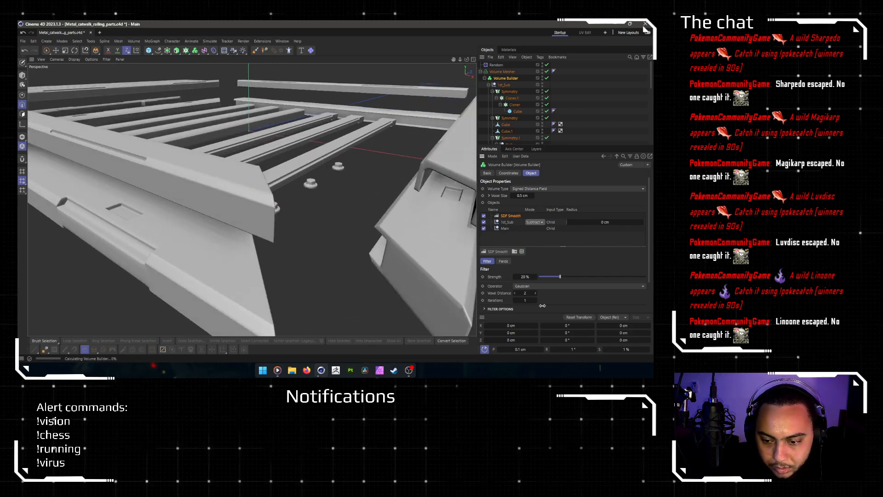
{"action": "left_click", "coordinate": [523, 276]}
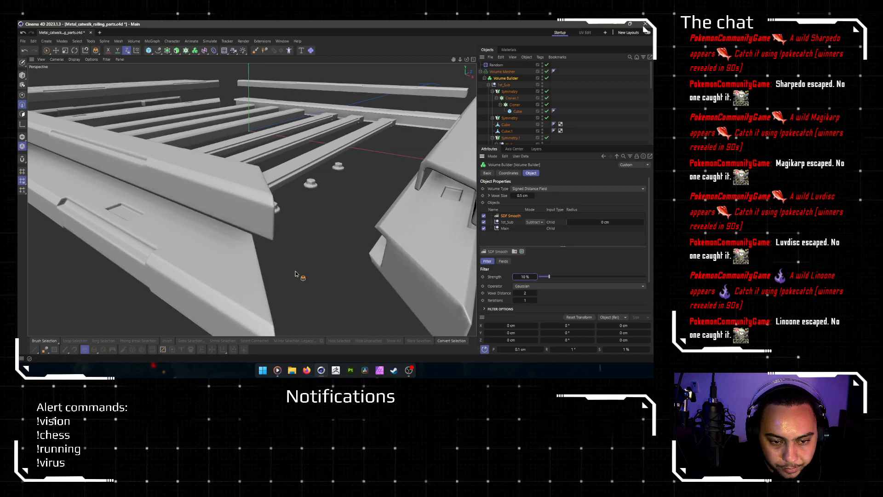
{"action": "left_click_drag", "start_coordinate": [293, 269], "coordinate": [227, 269], "text": "alt"}
{"action": "middle_click_drag", "start_coordinate": [385, 254], "coordinate": [284, 230], "text": "alt"}
{"action": "scroll", "coordinate": [286, 228], "scroll_direction": "up", "scroll_amount": 5}
{"action": "left_click_drag", "start_coordinate": [288, 227], "coordinate": [258, 222], "text": "alt"}
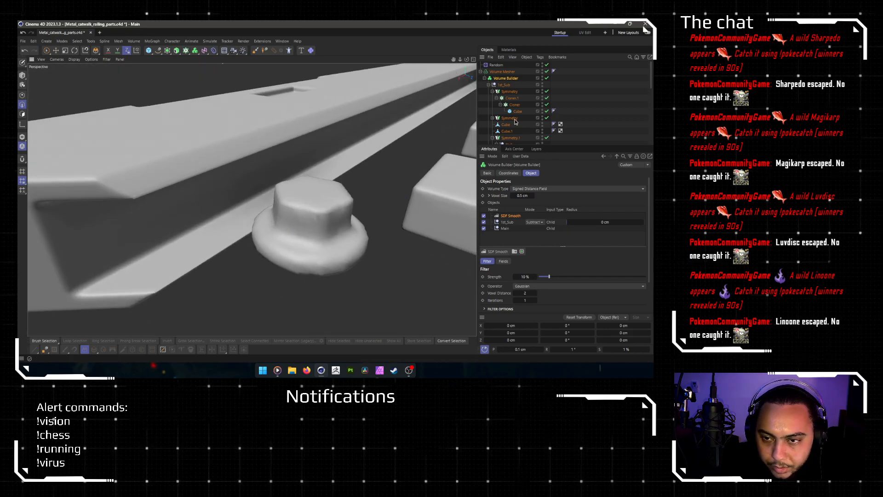
Step: Set the Volume Mesher's Adaptive value to 0% and check the bolt and frame surfaces
{"action": "left_click", "coordinate": [503, 72]}
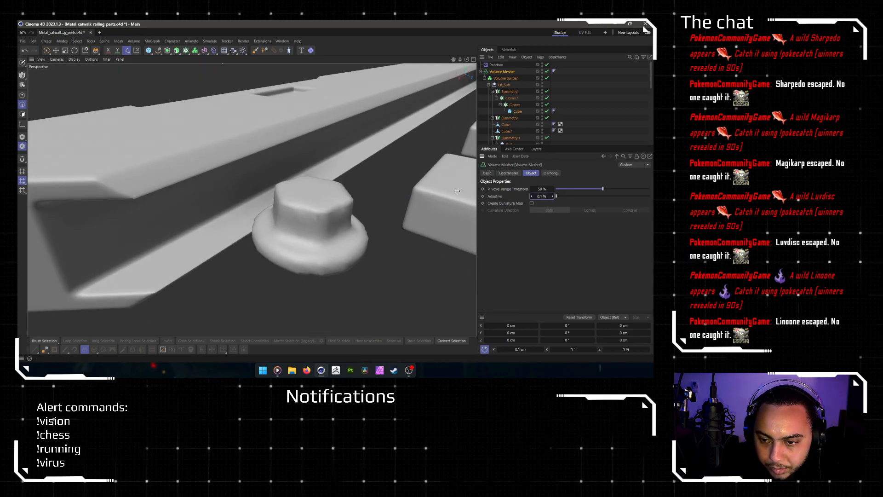
{"action": "left_click_drag", "start_coordinate": [296, 219], "coordinate": [362, 189], "text": "alt"}
{"action": "scroll", "coordinate": [324, 217], "scroll_direction": "down", "scroll_amount": 5}
{"action": "scroll", "coordinate": [226, 242], "scroll_direction": "up", "scroll_amount": 6}
{"action": "scroll", "coordinate": [213, 244], "scroll_direction": "down", "scroll_amount": 5}
{"action": "scroll", "coordinate": [250, 242], "scroll_direction": "down", "scroll_amount": 3}
{"action": "scroll", "coordinate": [357, 237], "scroll_direction": "down", "scroll_amount": 5}
{"action": "left_click_drag", "start_coordinate": [376, 209], "coordinate": [331, 215], "text": "alt"}
{"action": "scroll", "coordinate": [289, 208], "scroll_direction": "up", "scroll_amount": 2}
{"action": "scroll", "coordinate": [289, 208], "scroll_direction": "up", "scroll_amount": 3}
{"action": "scroll", "coordinate": [330, 214], "scroll_direction": "down", "scroll_amount": 3}
{"action": "middle_click_drag", "start_coordinate": [330, 215], "coordinate": [243, 201], "text": "alt"}
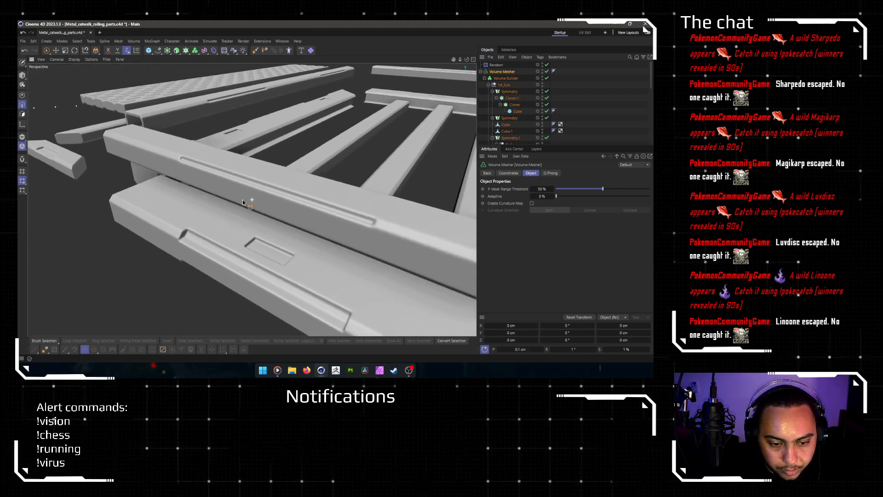
Step: Turn off the Volume Builder's SDF Smooth filter and inspect the unsmoothed frame rails and crossbars
{"action": "left_click", "coordinate": [502, 79]}
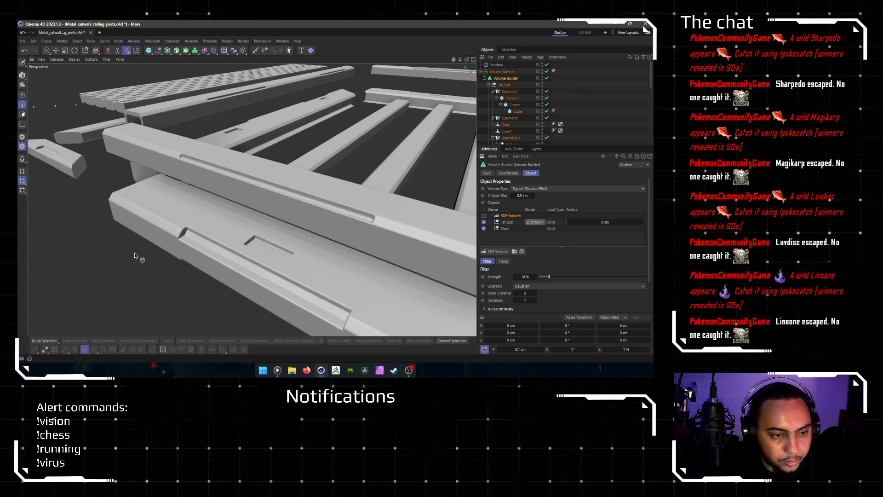
{"action": "scroll", "coordinate": [177, 154], "scroll_direction": "up", "scroll_amount": 4}
{"action": "left_click_drag", "start_coordinate": [177, 155], "coordinate": [372, 202], "text": "alt"}
{"action": "scroll", "coordinate": [230, 176], "scroll_direction": "down", "scroll_amount": 4}
{"action": "scroll", "coordinate": [258, 170], "scroll_direction": "down", "scroll_amount": 3}
{"action": "scroll", "coordinate": [234, 218], "scroll_direction": "up", "scroll_amount": 6}
{"action": "mouse_move", "coordinate": [234, 218]}
{"action": "left_mouse_down", "text": "alt"}
{"action": "mouse_move", "coordinate": [291, 213]}
{"action": "mouse_move", "coordinate": [239, 159]}
{"action": "mouse_move", "coordinate": [236, 214]}
{"action": "left_mouse_up", "text": "alt"}
{"action": "scroll", "coordinate": [235, 214], "scroll_direction": "down", "scroll_amount": 5}
{"action": "middle_click_drag", "start_coordinate": [236, 216], "coordinate": [234, 137], "text": "alt"}
{"action": "mouse_move", "coordinate": [188, 297]}
{"action": "left_mouse_down", "text": "alt"}
{"action": "mouse_move", "coordinate": [144, 262]}
{"action": "mouse_move", "coordinate": [184, 239]}
{"action": "mouse_move", "coordinate": [234, 252]}
{"action": "mouse_move", "coordinate": [188, 303]}
{"action": "left_mouse_up", "text": "alt"}
{"action": "scroll", "coordinate": [278, 211], "scroll_direction": "up", "scroll_amount": 8}
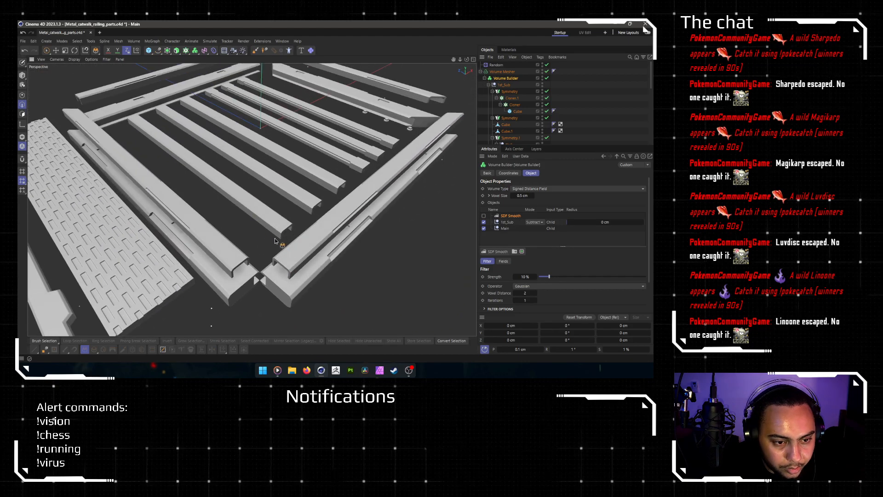
{"action": "left_click_drag", "start_coordinate": [358, 246], "coordinate": [202, 251], "text": "alt"}
{"action": "scroll", "coordinate": [345, 262], "scroll_direction": "up", "scroll_amount": 4}
{"action": "middle_click_drag", "start_coordinate": [346, 263], "coordinate": [210, 228], "text": "alt"}
{"action": "left_click_drag", "start_coordinate": [208, 228], "coordinate": [226, 208], "text": "alt"}
{"action": "scroll", "coordinate": [225, 210], "scroll_direction": "down", "scroll_amount": 10}
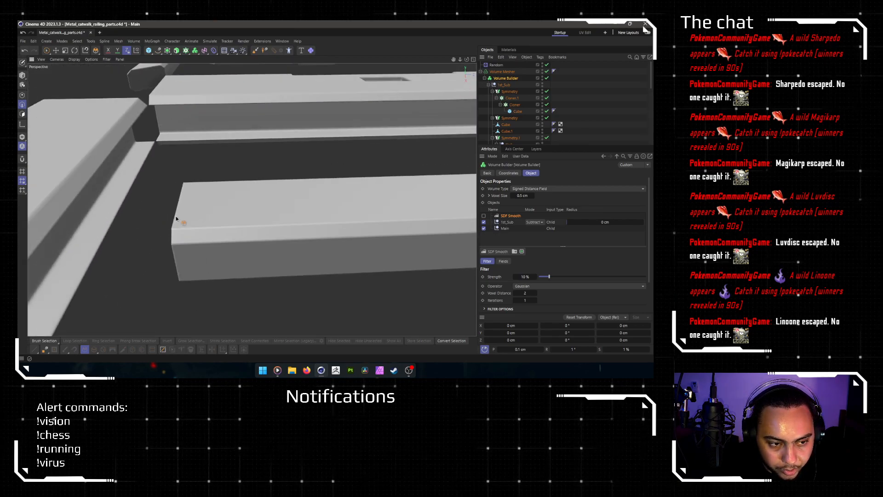
Step: Examine the crossbars, tread plate and full set of catwalk parts from close up and from above
{"action": "scroll", "coordinate": [348, 269], "scroll_direction": "up", "scroll_amount": 3}
{"action": "scroll", "coordinate": [361, 276], "scroll_direction": "up", "scroll_amount": 4}
{"action": "left_click_drag", "start_coordinate": [361, 276], "coordinate": [373, 252], "text": "alt"}
{"action": "scroll", "coordinate": [364, 239], "scroll_direction": "down", "scroll_amount": 4}
{"action": "left_click_drag", "start_coordinate": [304, 221], "coordinate": [343, 228], "text": "alt"}
{"action": "scroll", "coordinate": [318, 198], "scroll_direction": "up", "scroll_amount": 4}
{"action": "scroll", "coordinate": [318, 197], "scroll_direction": "up", "scroll_amount": 4}
{"action": "left_click_drag", "start_coordinate": [321, 197], "coordinate": [244, 145], "text": "alt"}
{"action": "scroll", "coordinate": [251, 200], "scroll_direction": "down", "scroll_amount": 6}
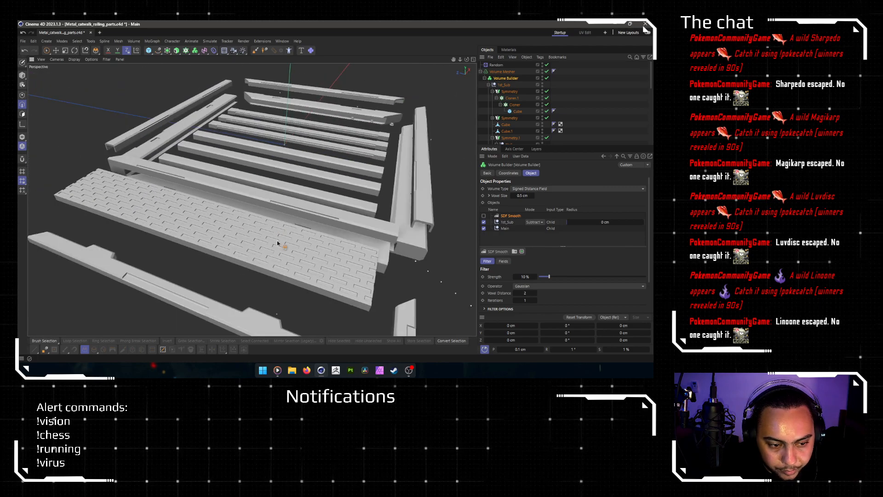
{"action": "scroll", "coordinate": [307, 223], "scroll_direction": "up", "scroll_amount": 5}
{"action": "left_click_drag", "start_coordinate": [357, 211], "coordinate": [286, 211], "text": "alt"}
{"action": "left_click_drag", "start_coordinate": [332, 234], "coordinate": [370, 234], "text": "alt"}
{"action": "scroll", "coordinate": [351, 239], "scroll_direction": "down", "scroll_amount": 5}
{"action": "scroll", "coordinate": [305, 189], "scroll_direction": "up", "scroll_amount": 5}
{"action": "scroll", "coordinate": [316, 218], "scroll_direction": "up", "scroll_amount": 2}
{"action": "left_click_drag", "start_coordinate": [317, 217], "coordinate": [257, 240], "text": "alt"}
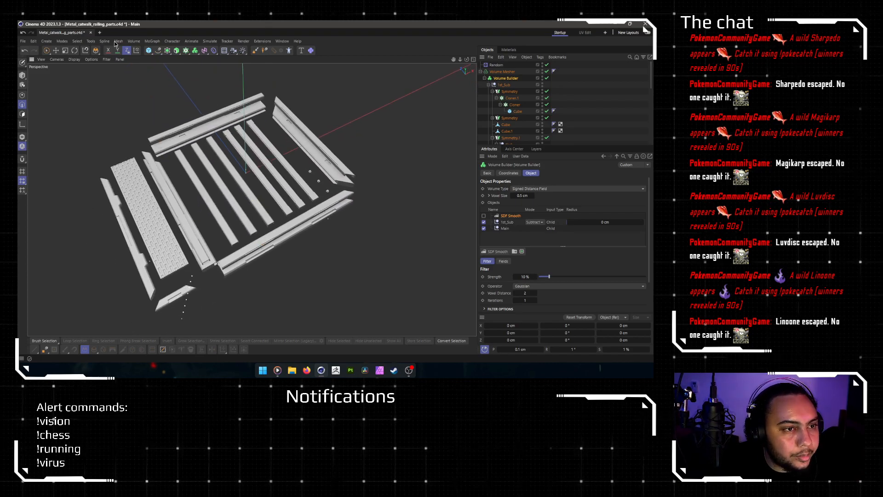
Step: Add a cube and size it to 12 cm in X, 2 cm in Y and 8 cm in Z
{"action": "left_click", "coordinate": [149, 51]}
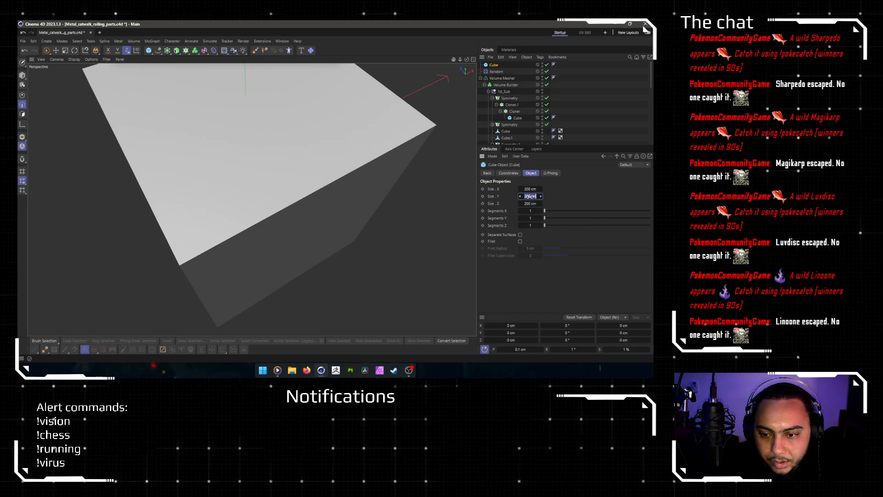
{"action": "scroll", "coordinate": [212, 199], "scroll_direction": "down", "scroll_amount": 3}
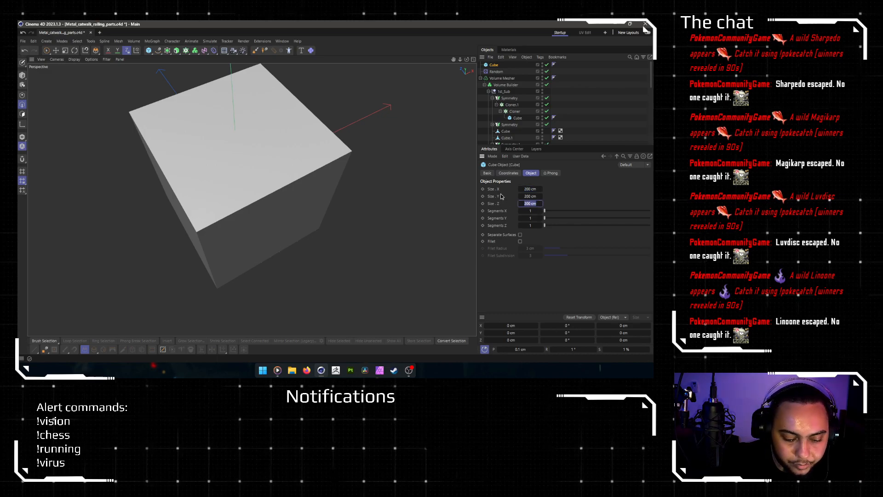
{"action": "type", "text": "8"}
{"action": "key", "text": "Return"}
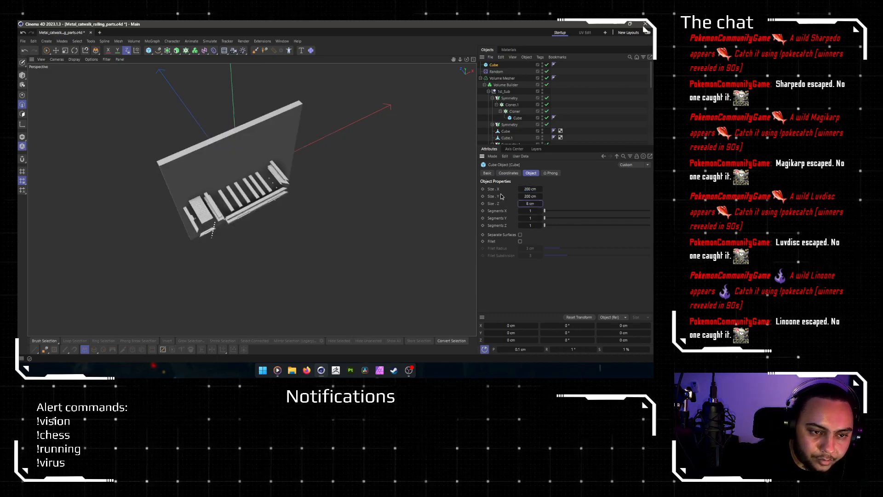
{"action": "scroll", "coordinate": [171, 202], "scroll_direction": "up", "scroll_amount": 4}
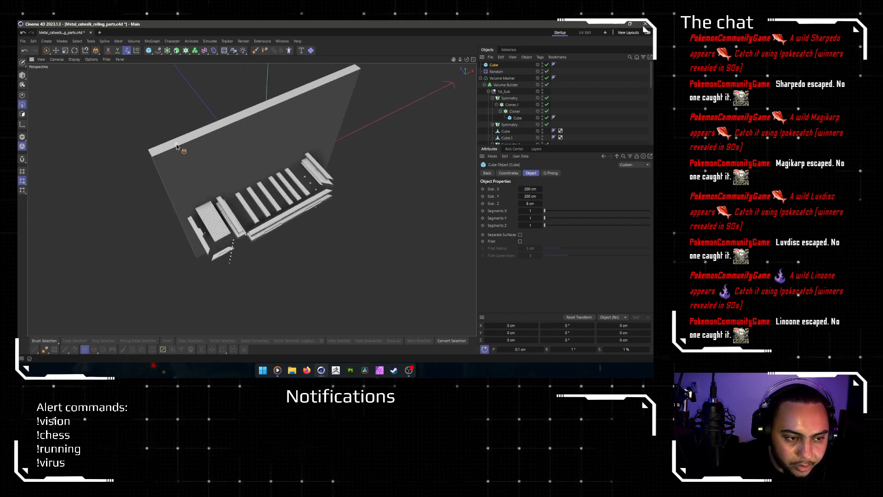
{"action": "left_click_drag", "start_coordinate": [261, 220], "coordinate": [186, 213], "text": "alt"}
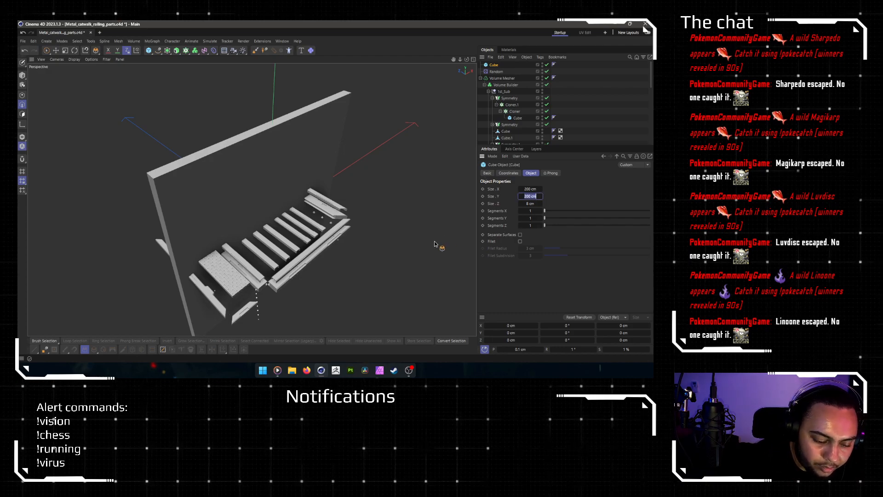
{"action": "key", "text": "Return"}
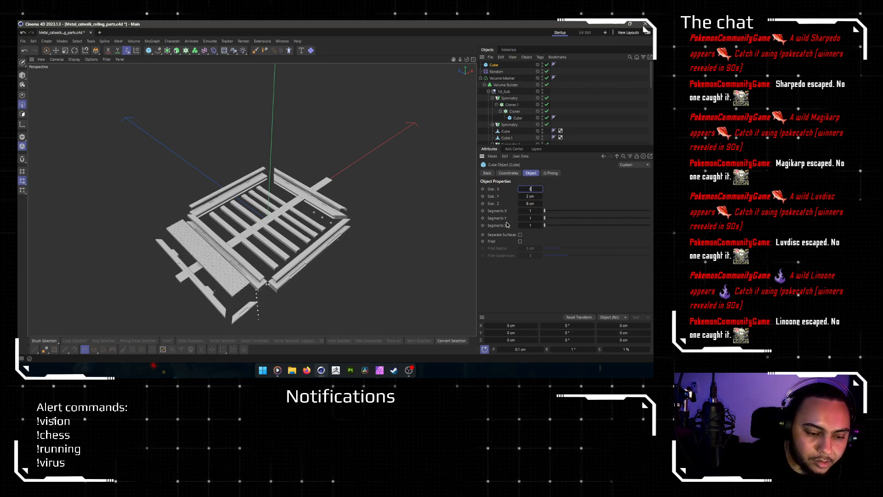
{"action": "scroll", "coordinate": [192, 233], "scroll_direction": "up", "scroll_amount": 8}
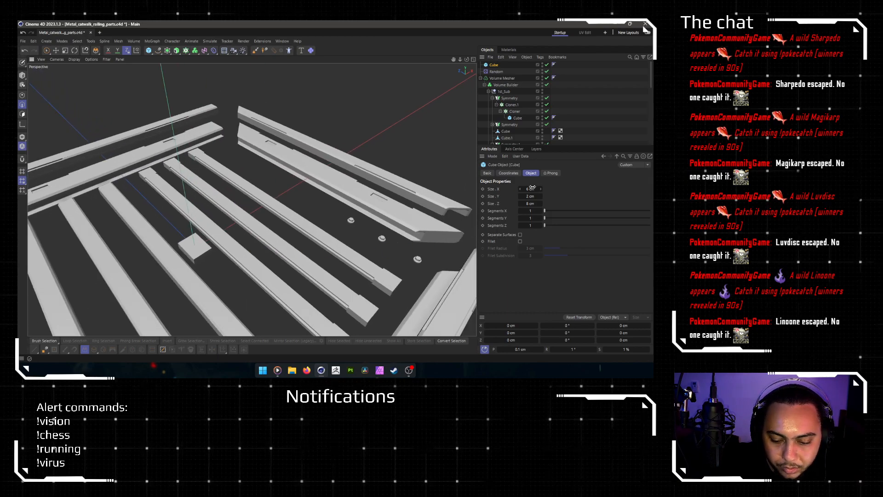
{"action": "scroll", "coordinate": [258, 235], "scroll_direction": "down", "scroll_amount": 8}
{"action": "left_click_drag", "start_coordinate": [259, 235], "coordinate": [208, 276], "text": "alt"}
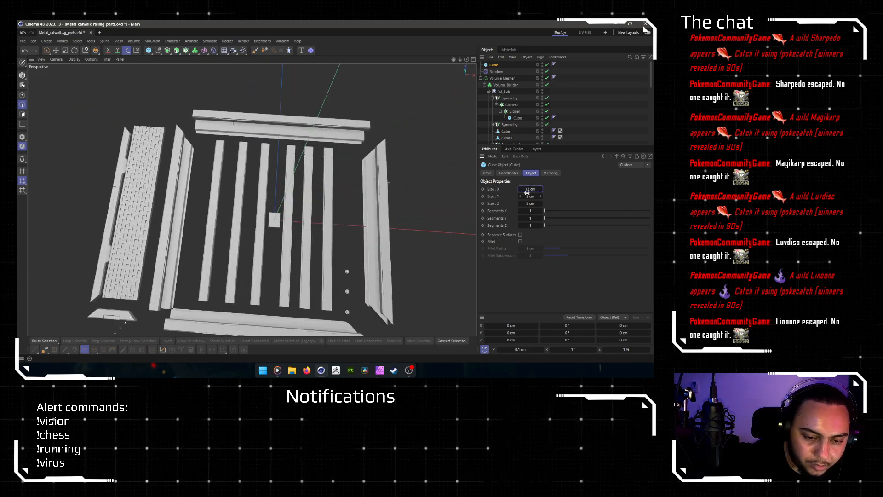
Step: Move the new cube out to the open space off the end of the tread plate, at about -75.6 cm in X
{"action": "left_click", "coordinate": [23, 75]}
{"action": "scroll", "coordinate": [207, 193], "scroll_direction": "down", "scroll_amount": 3}
{"action": "left_click_drag", "start_coordinate": [261, 256], "coordinate": [276, 252], "text": "alt"}
{"action": "key", "text": "e"}
{"action": "left_click_drag", "start_coordinate": [322, 207], "coordinate": [227, 129]}
{"action": "scroll", "coordinate": [225, 160], "scroll_direction": "up", "scroll_amount": 3}
{"action": "left_click_drag", "start_coordinate": [225, 159], "coordinate": [278, 174], "text": "alt"}
{"action": "scroll", "coordinate": [191, 258], "scroll_direction": "up", "scroll_amount": 3}
{"action": "left_click_drag", "start_coordinate": [191, 258], "coordinate": [126, 159], "text": "alt"}
Step: Make the cube editable and divide its long edges into four equal sections with repeated edge connections
{"action": "left_click", "coordinate": [22, 104]}
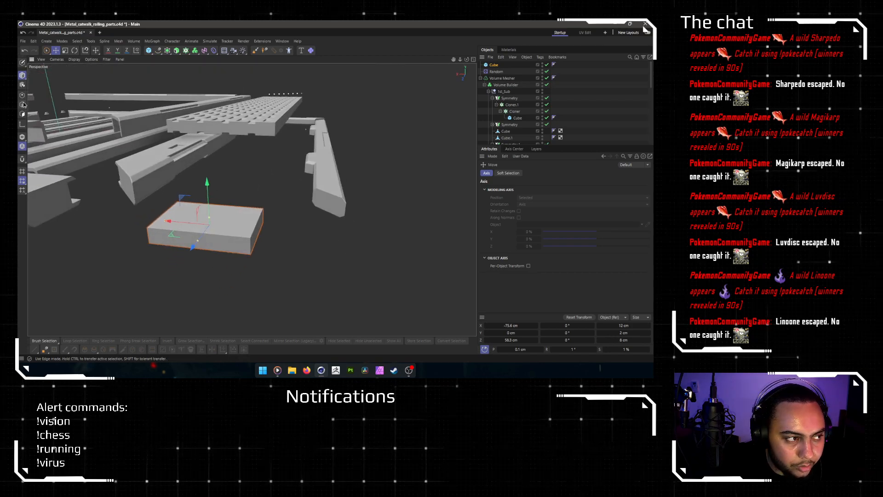
{"action": "key", "text": "c"}
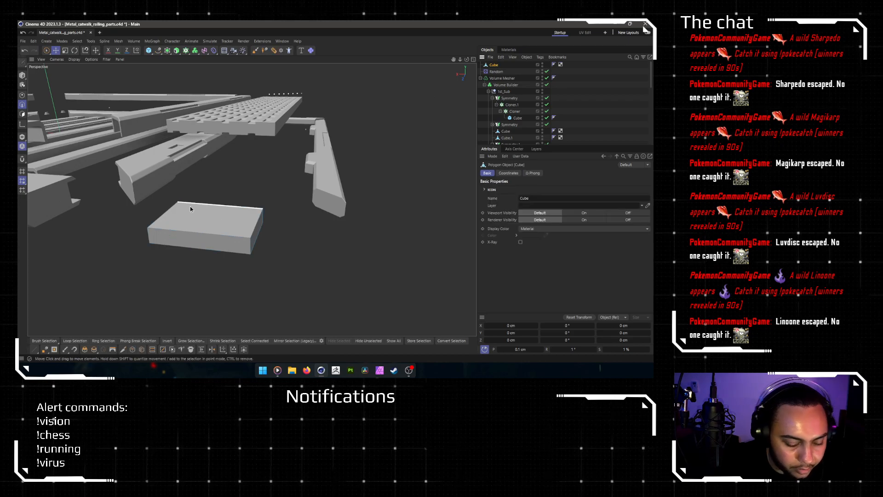
{"action": "key", "text": "u"}
{"action": "key", "text": "b"}
{"action": "left_click", "coordinate": [190, 207]}
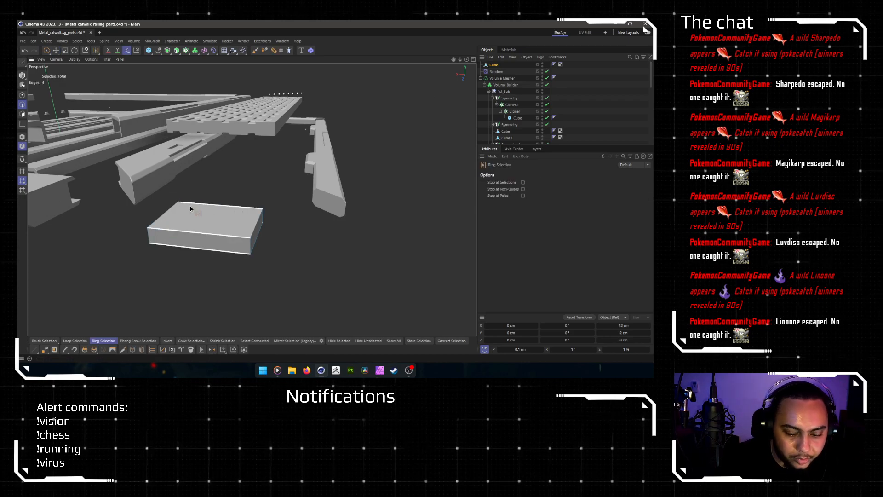
{"action": "key", "text": "m"}
{"action": "key", "text": "m"}
{"action": "key", "text": "m"}
{"action": "key", "text": "m"}
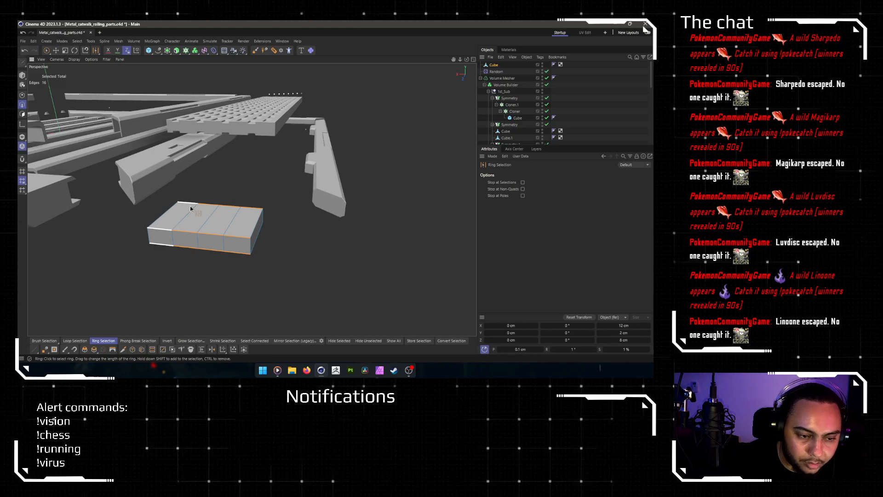
Step: Dissolve the middle edge loop of the block, keeping the two outer cuts
{"action": "key", "text": "e"}
{"action": "double_click", "coordinate": [211, 220]}
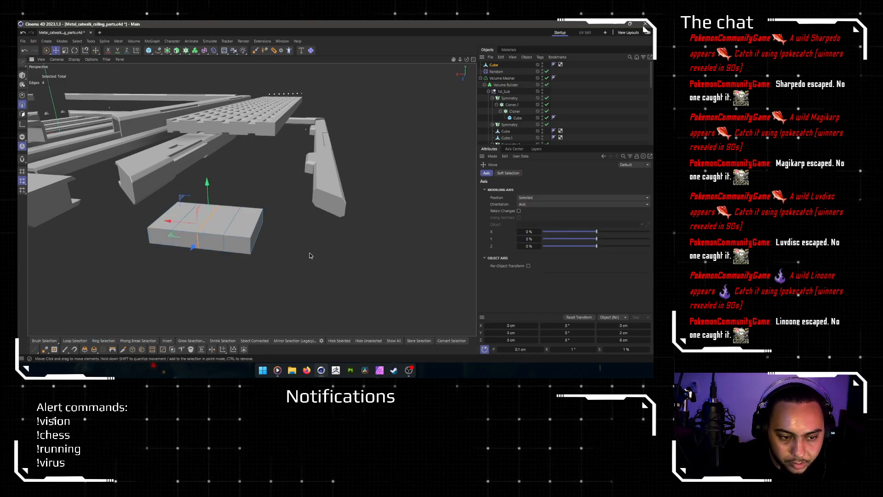
{"action": "right_click", "coordinate": [315, 255]}
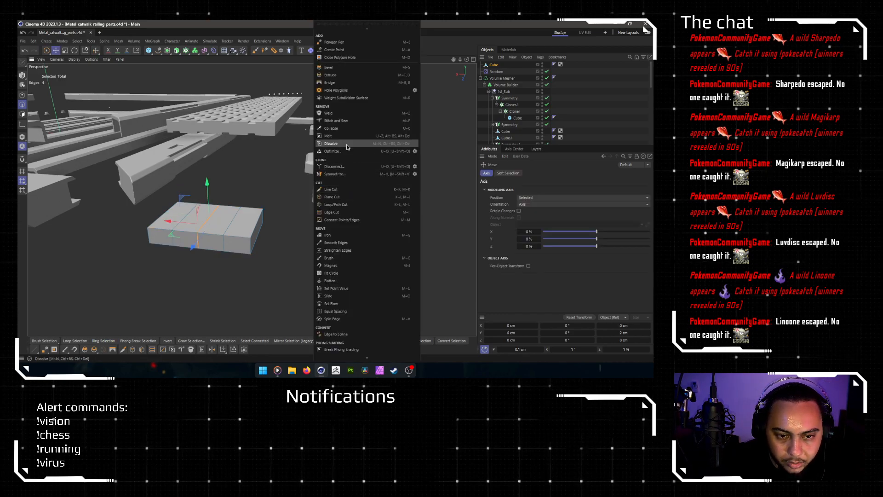
{"action": "left_click", "coordinate": [347, 146]}
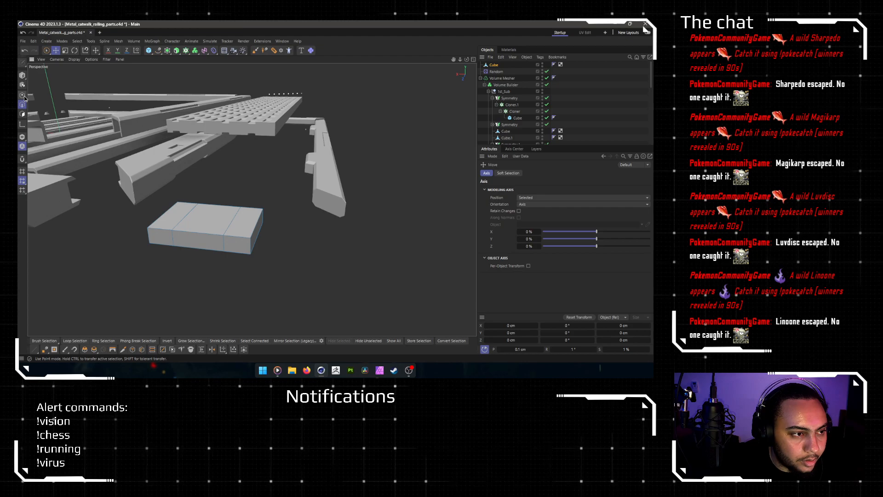
Step: Raise one end section of the block by about 10 cm so the middle section slopes down like a bracket
{"action": "left_click_drag", "start_coordinate": [242, 202], "coordinate": [202, 309], "text": "alt"}
{"action": "left_click_drag", "start_coordinate": [267, 271], "coordinate": [261, 209], "text": "alt"}
{"action": "scroll", "coordinate": [227, 210], "scroll_direction": "down", "scroll_amount": 4}
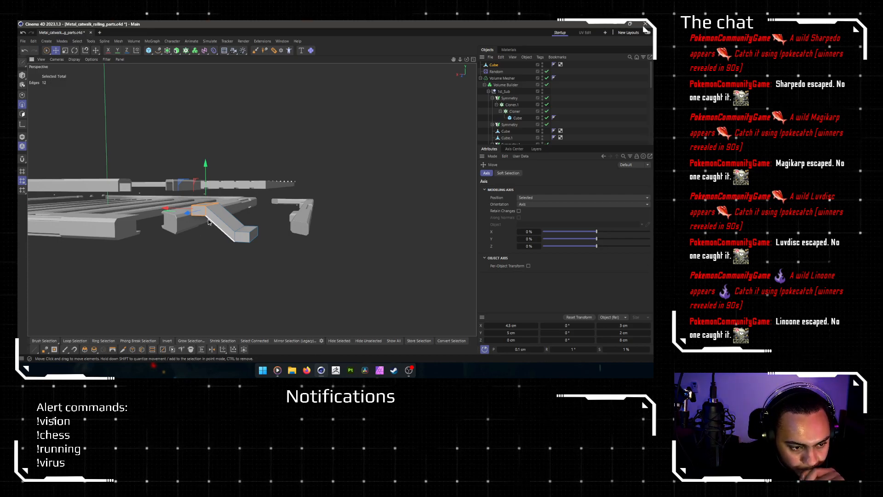
{"action": "left_click_drag", "start_coordinate": [231, 225], "coordinate": [192, 257], "text": "alt"}
{"action": "left_click_drag", "start_coordinate": [221, 178], "coordinate": [82, 145]}
Step: Select the sloped underside face of the bracket in polygon mode and switch the transform axes to world orientation
{"action": "left_click", "coordinate": [22, 114]}
{"action": "left_click_drag", "start_coordinate": [120, 193], "coordinate": [165, 214], "text": "alt"}
{"action": "left_click", "coordinate": [193, 217]}
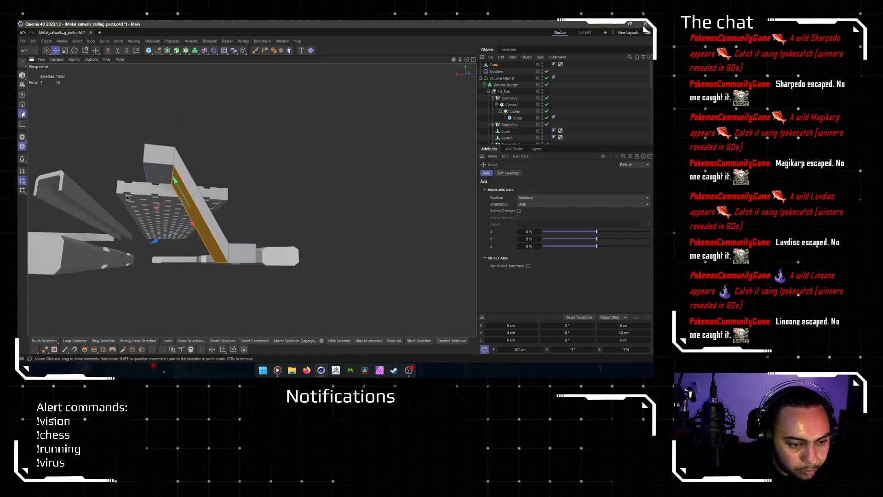
{"action": "key", "text": "w"}
{"action": "left_click", "coordinate": [217, 249]}
{"action": "mouse_move", "coordinate": [203, 250]}
{"action": "left_mouse_down", "text": "alt"}
{"action": "mouse_move", "coordinate": [189, 263]}
{"action": "mouse_move", "coordinate": [196, 257]}
{"action": "left_mouse_up", "text": "alt"}
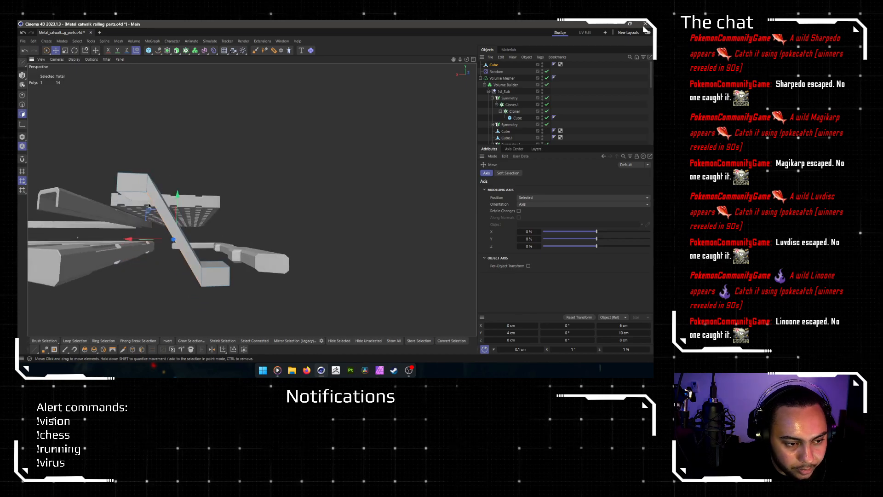
Step: Compare the bracket's height and position with the catwalk parts in the orthographic and perspective views
{"action": "middle_click", "coordinate": [193, 216]}
{"action": "middle_click", "coordinate": [338, 253]}
{"action": "scroll", "coordinate": [305, 244], "scroll_direction": "down", "scroll_amount": 6}
{"action": "middle_click", "coordinate": [304, 246]}
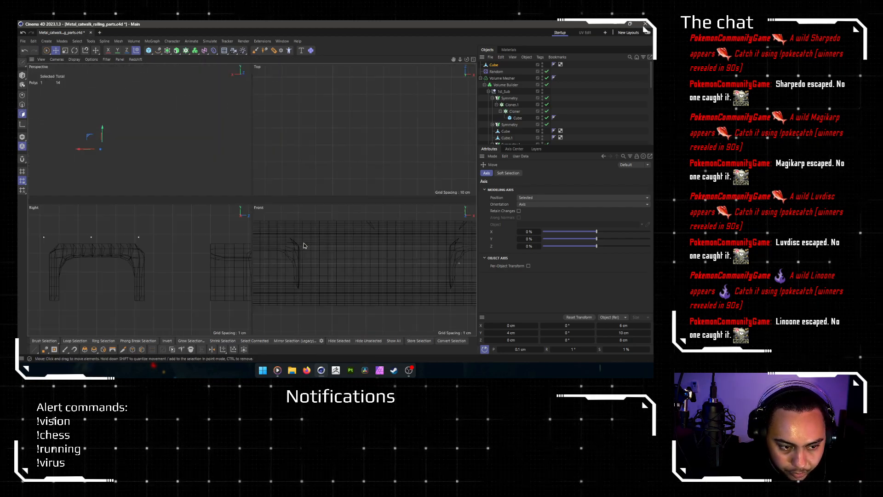
{"action": "middle_click", "coordinate": [169, 254]}
{"action": "scroll", "coordinate": [222, 237], "scroll_direction": "down", "scroll_amount": 6}
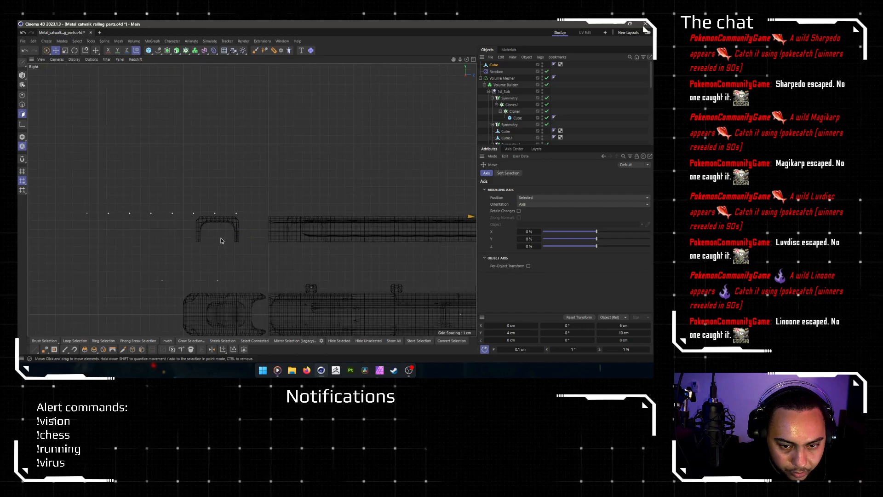
{"action": "scroll", "coordinate": [151, 231], "scroll_direction": "up", "scroll_amount": 6}
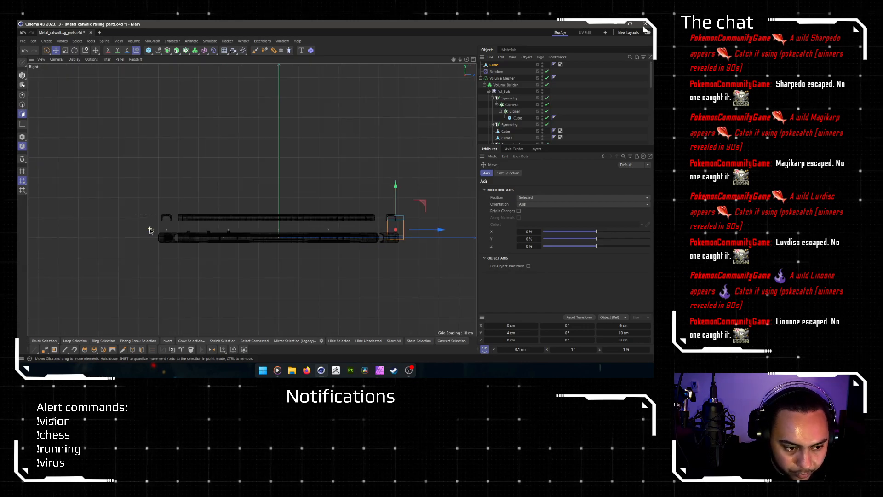
{"action": "middle_click", "coordinate": [183, 228]}
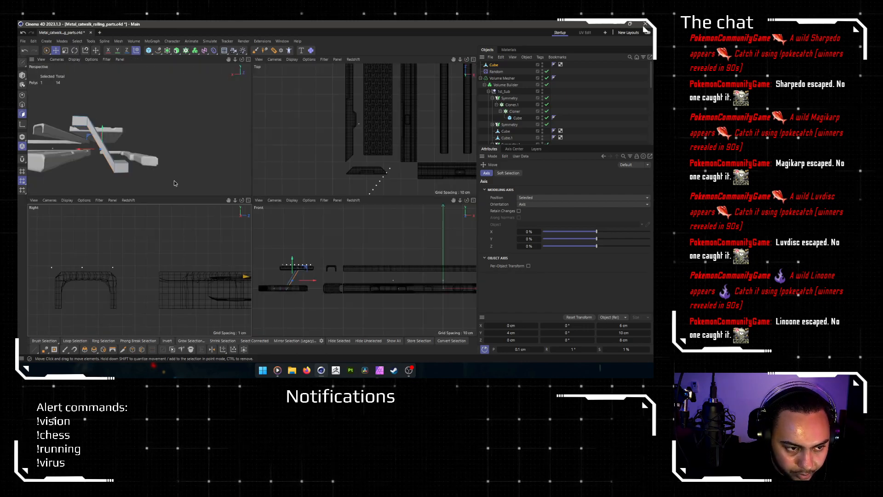
{"action": "middle_click", "coordinate": [173, 188]}
{"action": "left_click_drag", "start_coordinate": [181, 195], "coordinate": [184, 257], "text": "alt"}
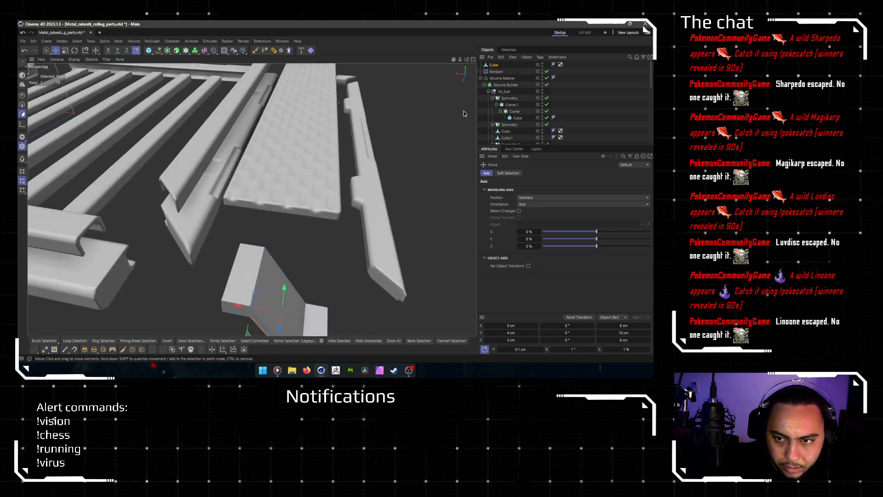
Step: Switch the Volume Builder off and on, then examine the frame rail edges closely and check the voxel size
{"action": "left_click", "coordinate": [506, 84]}
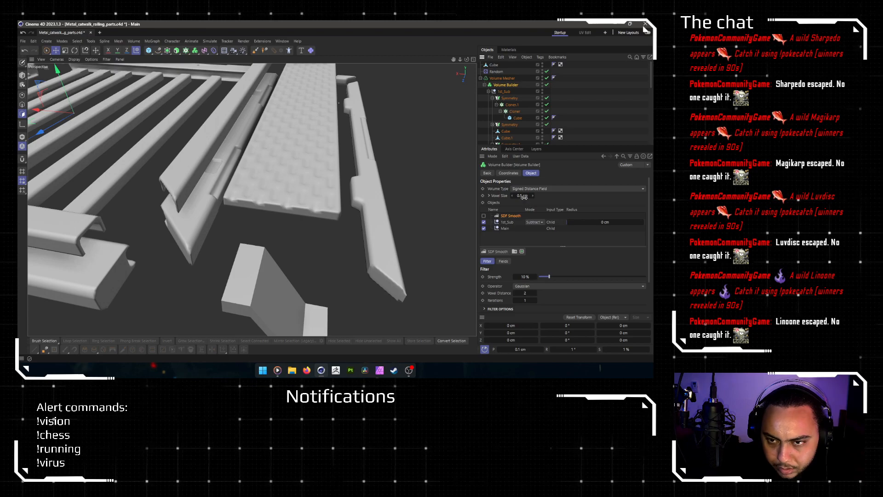
{"action": "left_click", "coordinate": [547, 85]}
{"action": "left_click", "coordinate": [547, 84]}
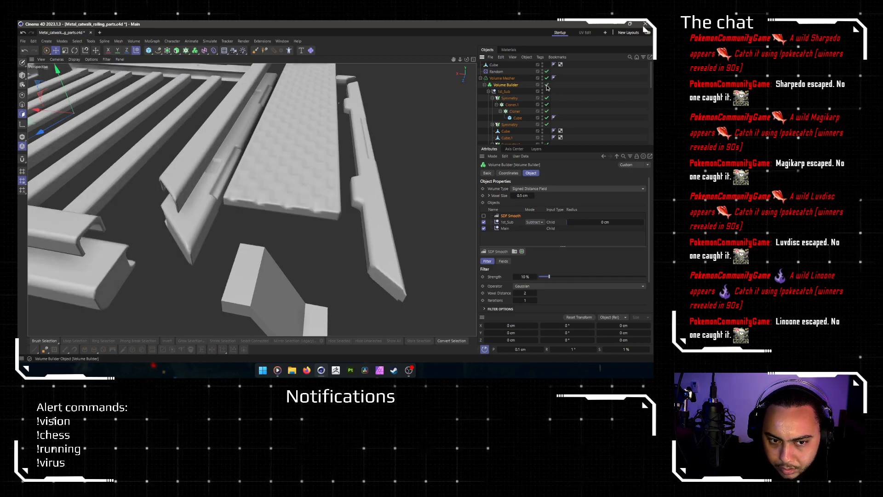
{"action": "scroll", "coordinate": [281, 197], "scroll_direction": "down", "scroll_amount": 3}
{"action": "left_click_drag", "start_coordinate": [280, 197], "coordinate": [233, 195], "text": "alt"}
{"action": "scroll", "coordinate": [141, 178], "scroll_direction": "up", "scroll_amount": 8}
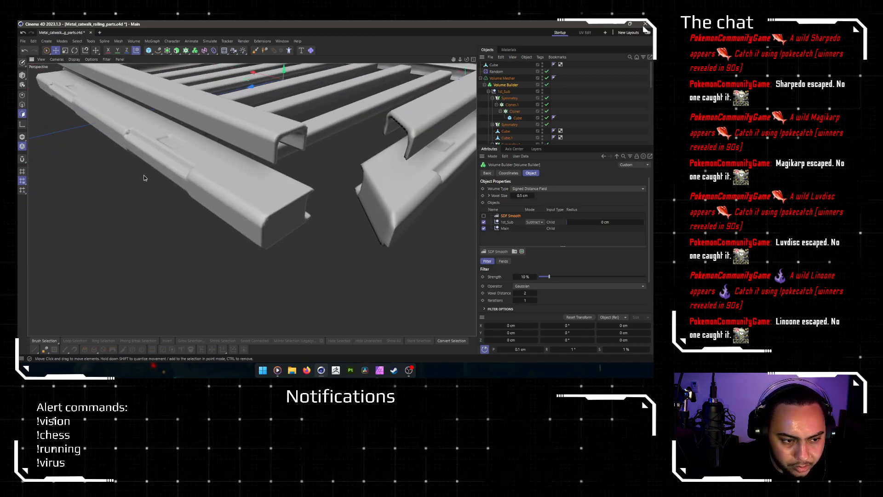
{"action": "left_click_drag", "start_coordinate": [165, 167], "coordinate": [237, 154], "text": "alt"}
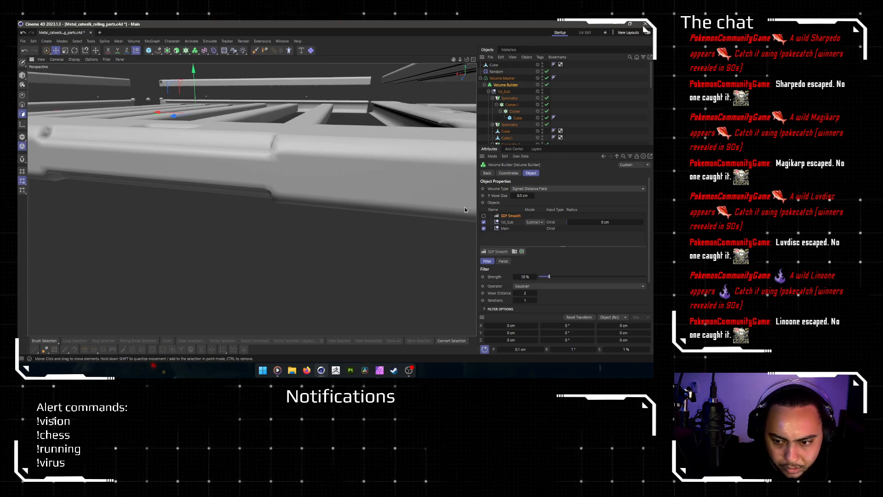
{"action": "double_click", "coordinate": [522, 196]}
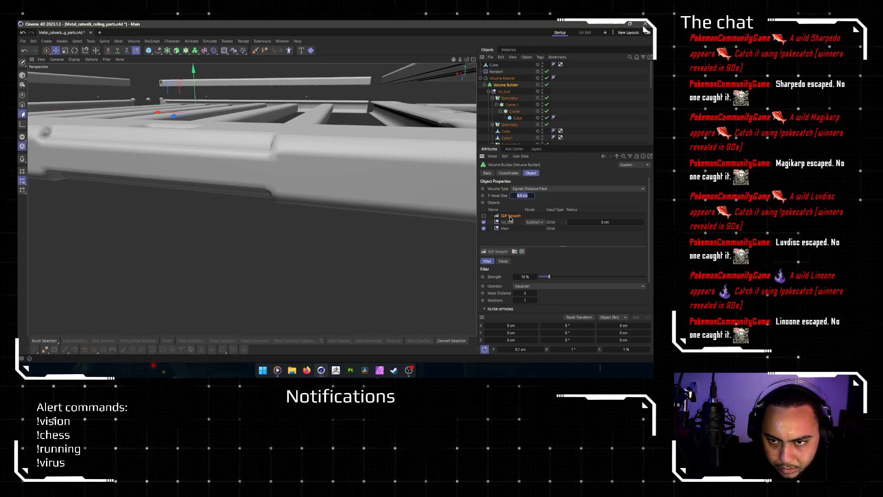
{"action": "key", "text": "Return"}
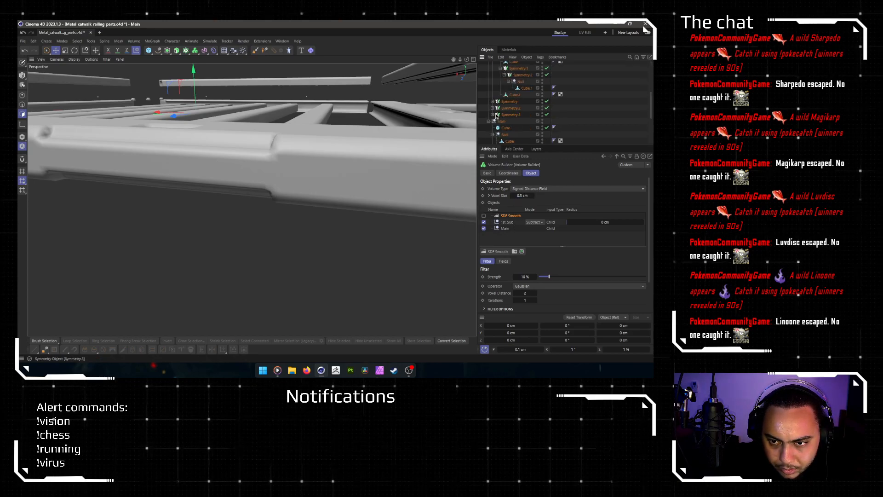
Step: Disable the Volume Builder to view the raw source parts around the bracket, and enable it again
{"action": "scroll", "coordinate": [252, 199], "scroll_direction": "down", "scroll_amount": 8}
{"action": "left_click_drag", "start_coordinate": [251, 200], "coordinate": [272, 246], "text": "alt"}
{"action": "key", "text": "q"}
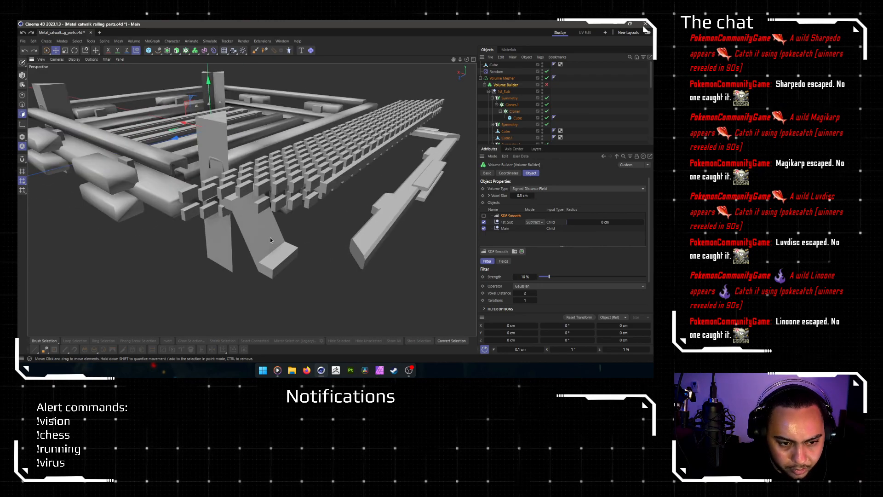
{"action": "key", "text": "q"}
Step: Select the bracket, undo the raising of its end section, and redo the changes to compare the shapes
{"action": "left_click", "coordinate": [269, 237]}
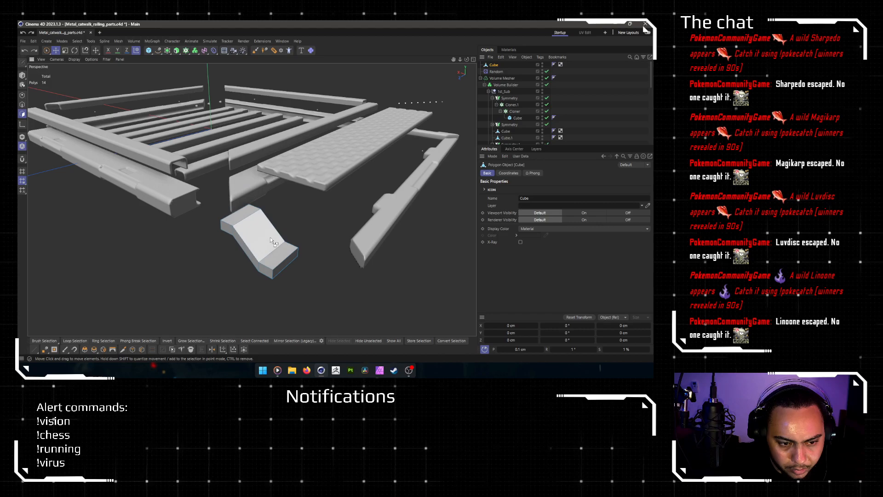
{"action": "key", "text": "ctrl+z"}
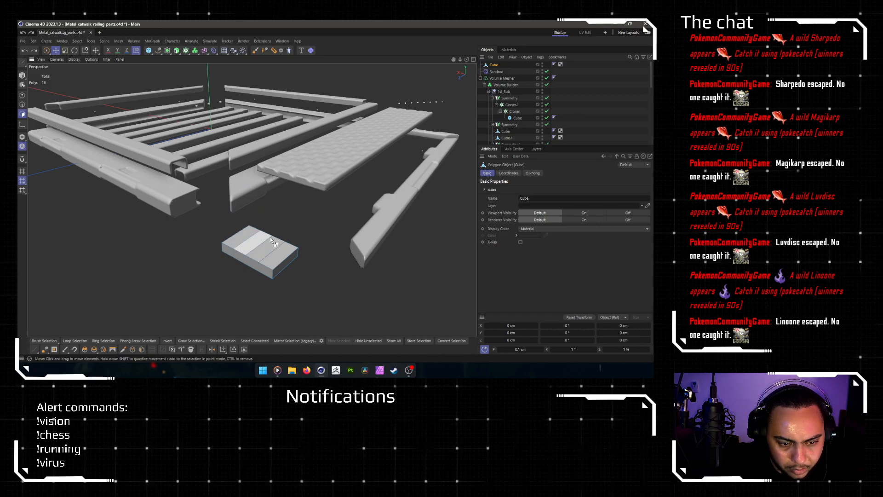
{"action": "key", "text": "ctrl+y"}
{"action": "key", "text": "ctrl+y"}
{"action": "key", "text": "ctrl+y"}
{"action": "key", "text": "ctrl+y"}
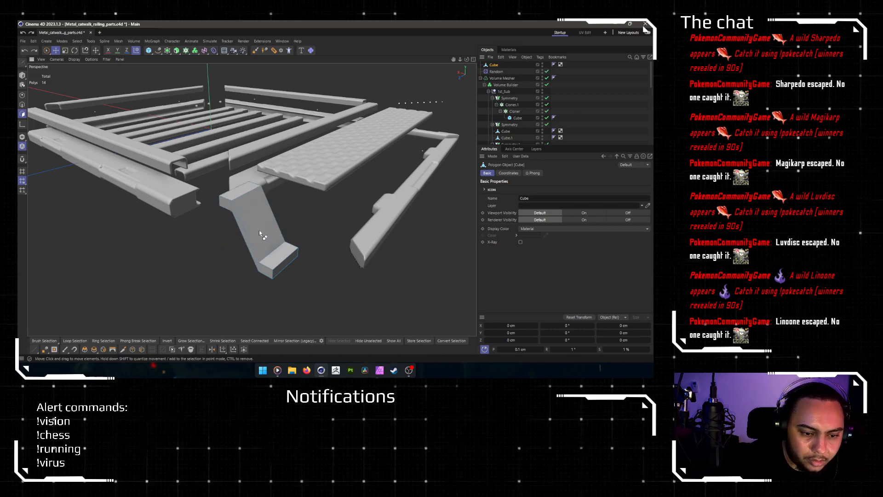
Step: Save the catwalk project and close it, leaving an empty untitled project
{"action": "left_click", "coordinate": [167, 272]}
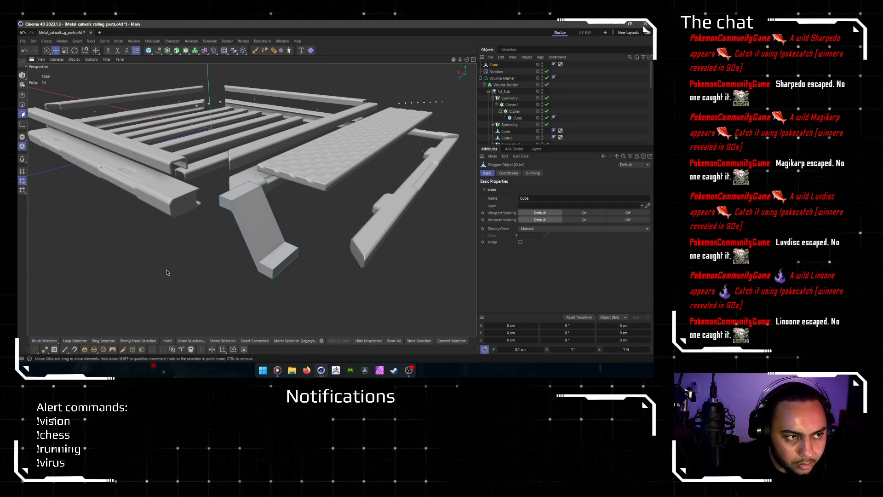
{"action": "key", "text": "ctrl+s"}
{"action": "left_click", "coordinate": [91, 32]}
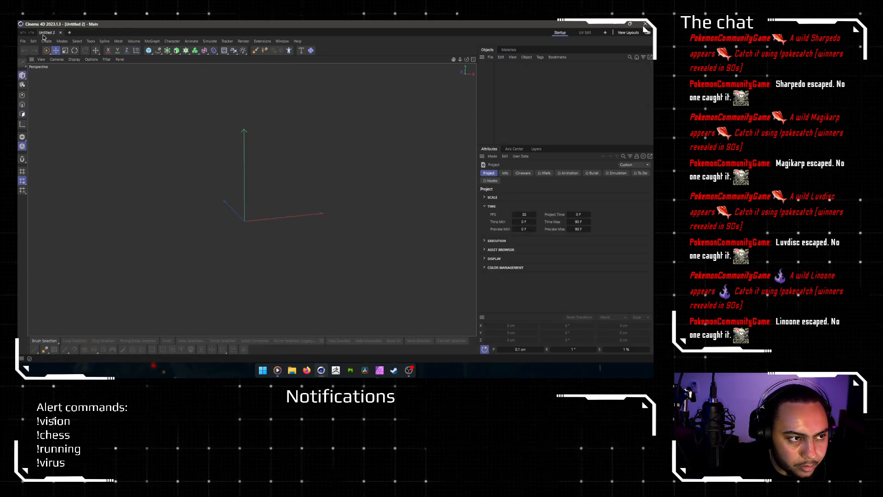
Step: Reopen the saved metal catwalk parts project and disable the Volume Mesher
{"action": "right_click", "coordinate": [45, 33]}
{"action": "mouse_move", "coordinate": [92, 81]}
{"action": "left_click", "coordinate": [133, 83]}
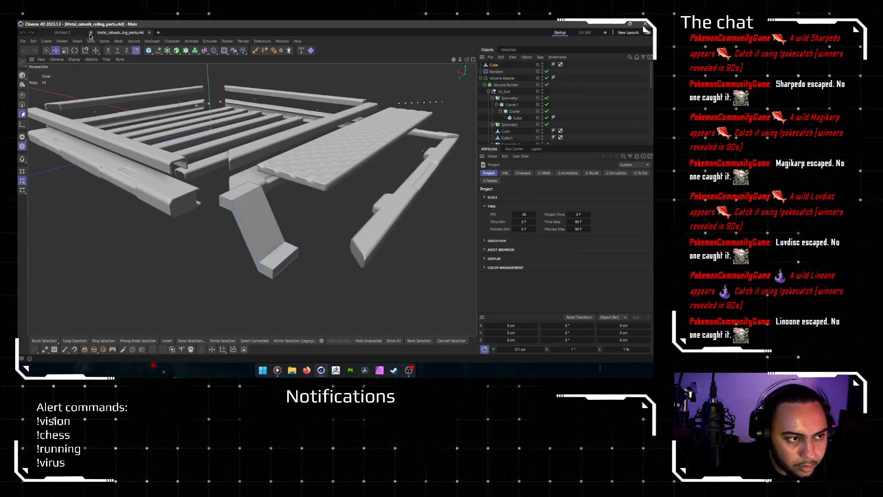
{"action": "left_click", "coordinate": [546, 84]}
{"action": "left_click", "coordinate": [546, 84]}
{"action": "left_click", "coordinate": [547, 79]}
{"action": "left_click", "coordinate": [547, 79]}
{"action": "left_click", "coordinate": [546, 79]}
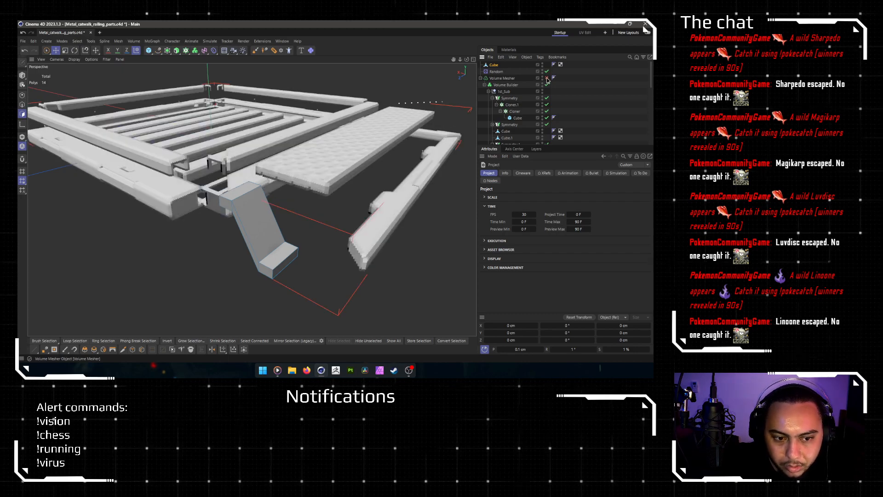
Step: Set the Volume Builder's voxel size to 0.05 cm and enable the Volume Mesher again
{"action": "left_click", "coordinate": [507, 85]}
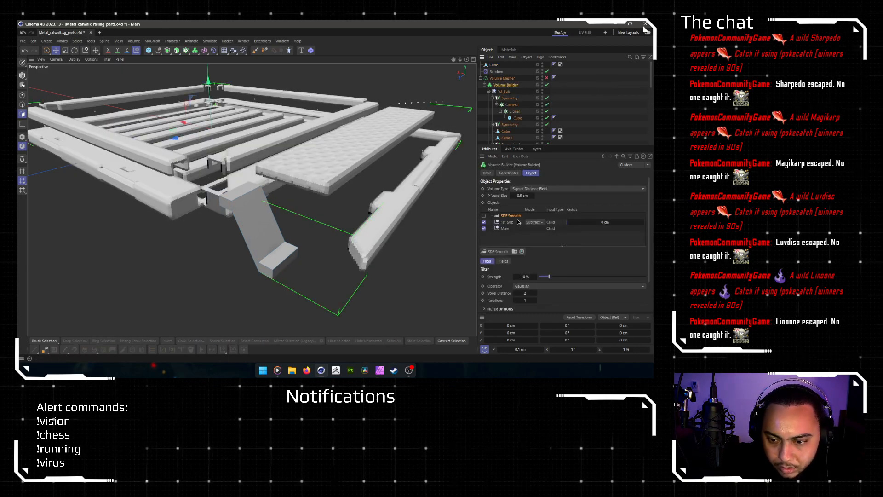
{"action": "double_click", "coordinate": [523, 196]}
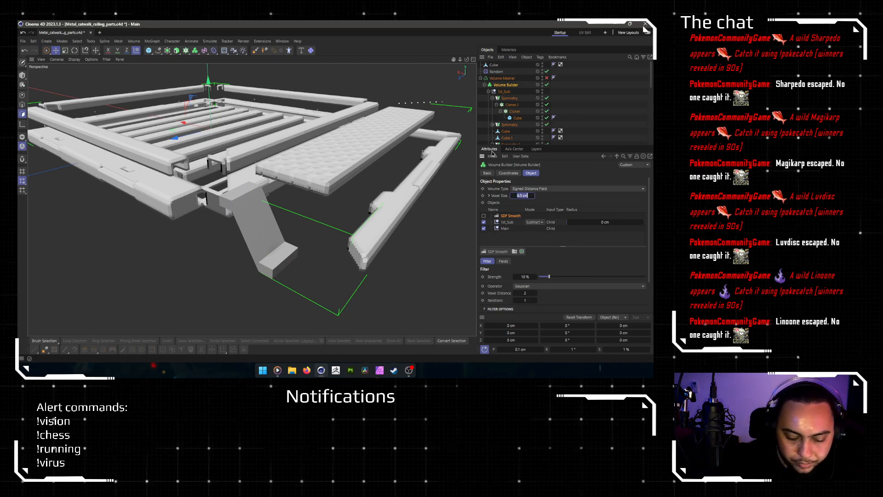
{"action": "type", "text": "0.05"}
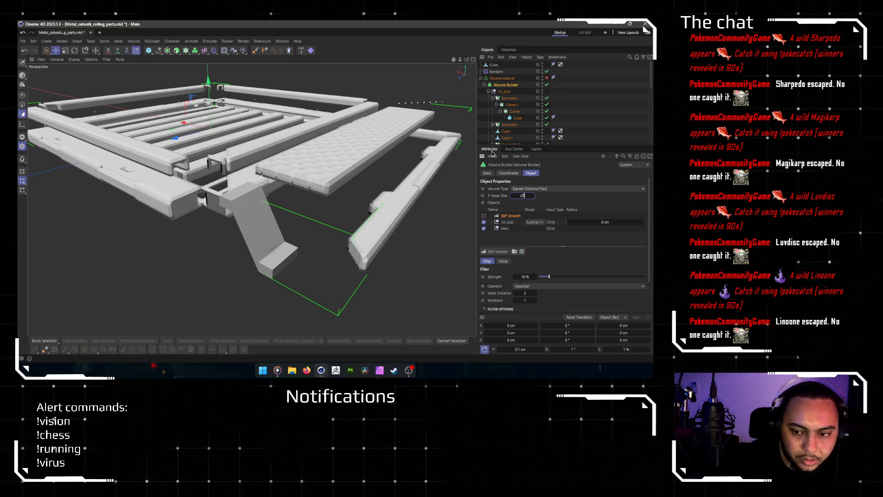
{"action": "key", "text": "Return"}
{"action": "key", "text": "Return"}
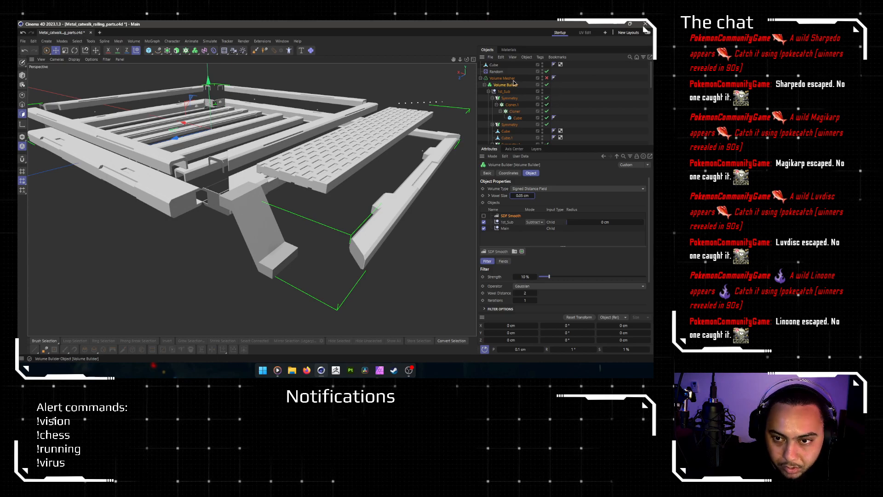
{"action": "left_click", "coordinate": [546, 78]}
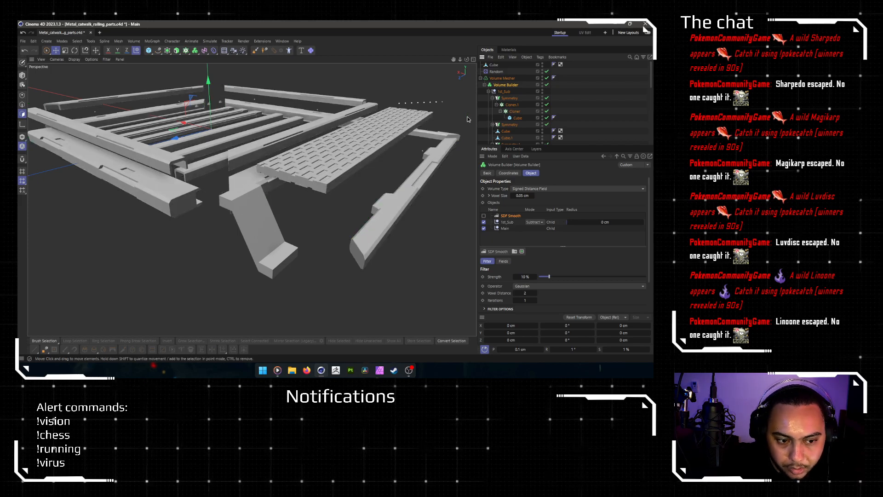
Step: Deselect everything, save the catwalk project and collapse the Volume Mesher hierarchy
{"action": "left_click_drag", "start_coordinate": [252, 200], "coordinate": [268, 232], "text": "alt"}
{"action": "left_click", "coordinate": [601, 101]}
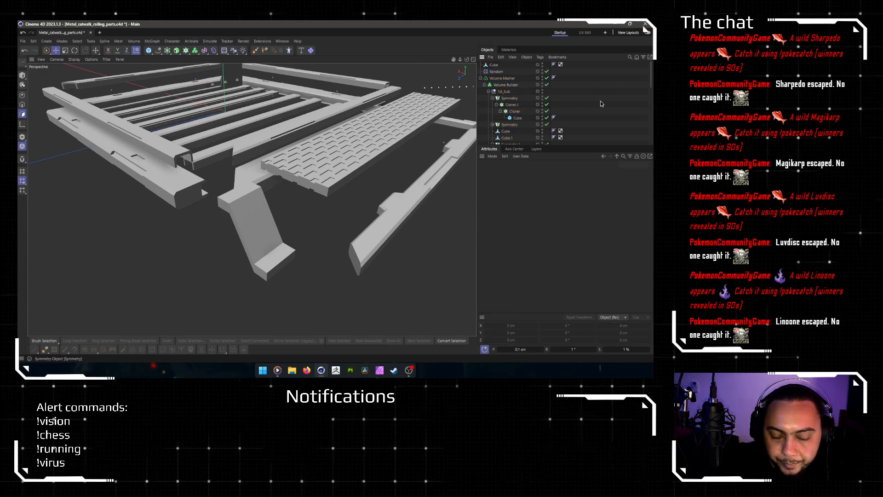
{"action": "key", "text": "ctrl+s"}
{"action": "left_click", "coordinate": [480, 78]}
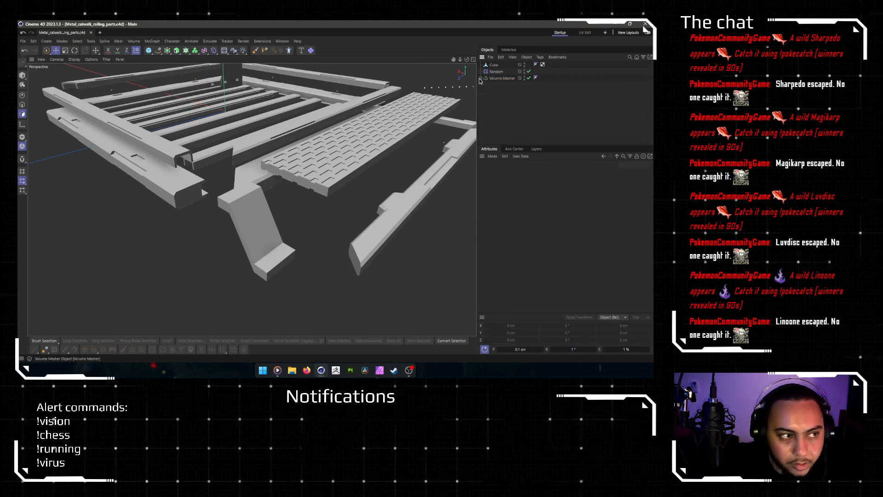
Step: Select the edge at the bracket's upper bend and compare its coordinates in World and Object (Rel) modes
{"action": "left_click", "coordinate": [494, 65]}
{"action": "scroll", "coordinate": [269, 219], "scroll_direction": "up", "scroll_amount": 4}
{"action": "left_click_drag", "start_coordinate": [268, 219], "coordinate": [258, 261], "text": "alt"}
{"action": "left_click", "coordinate": [249, 231]}
{"action": "left_click", "coordinate": [248, 222]}
{"action": "left_click", "coordinate": [22, 105]}
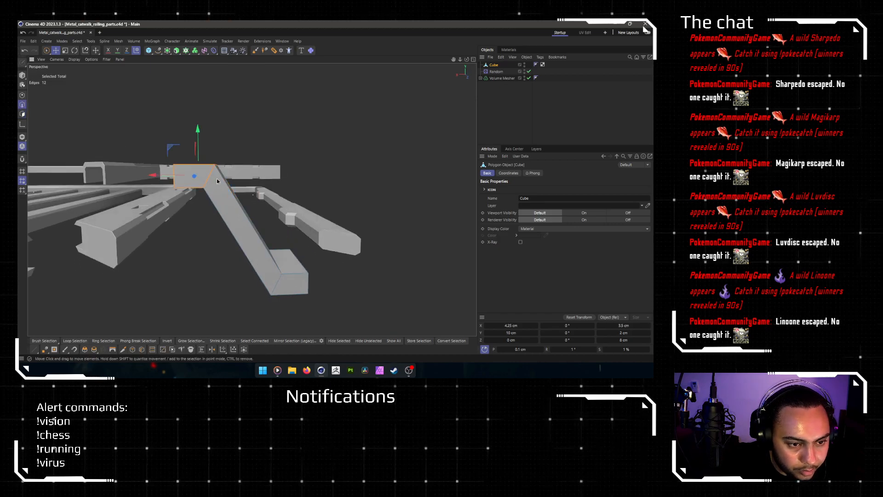
{"action": "left_click", "coordinate": [212, 175]}
{"action": "left_click", "coordinate": [622, 318]}
{"action": "left_click", "coordinate": [613, 340]}
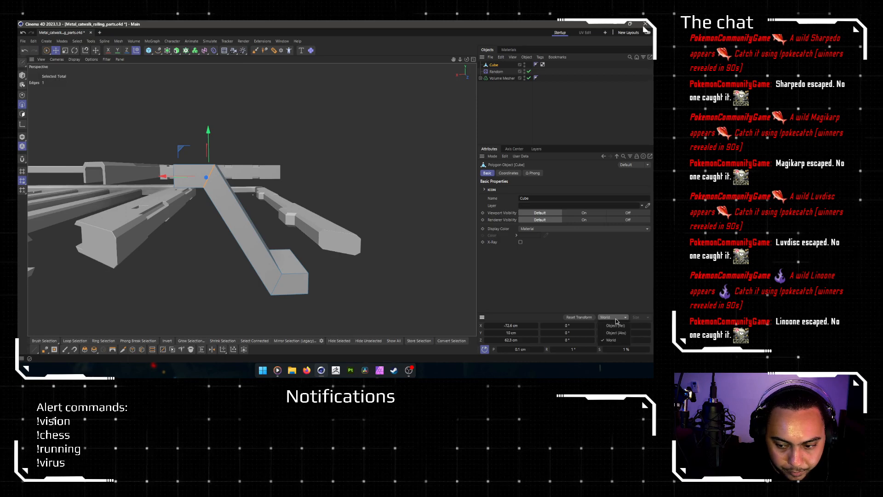
{"action": "left_click", "coordinate": [615, 318]}
{"action": "left_click", "coordinate": [615, 325]}
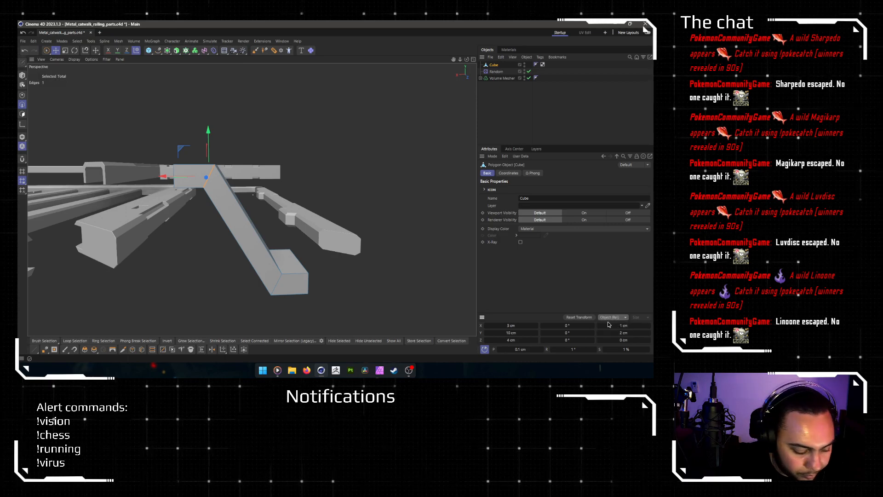
Step: Examine the bracket's upper bend against the tread plate in the front view
{"action": "scroll", "coordinate": [239, 203], "scroll_direction": "up", "scroll_amount": 4}
{"action": "left_click_drag", "start_coordinate": [239, 203], "coordinate": [219, 206], "text": "alt"}
{"action": "scroll", "coordinate": [219, 206], "scroll_direction": "down", "scroll_amount": 4}
{"action": "middle_click", "coordinate": [247, 206]}
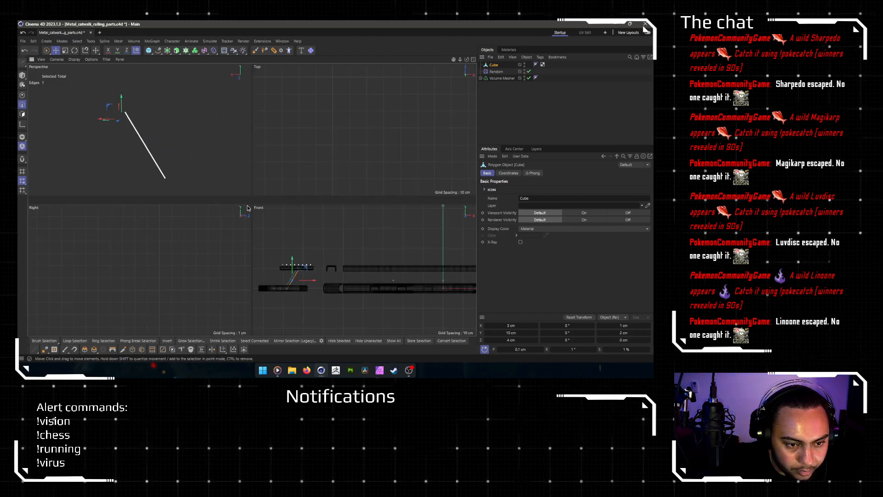
{"action": "middle_click", "coordinate": [362, 261]}
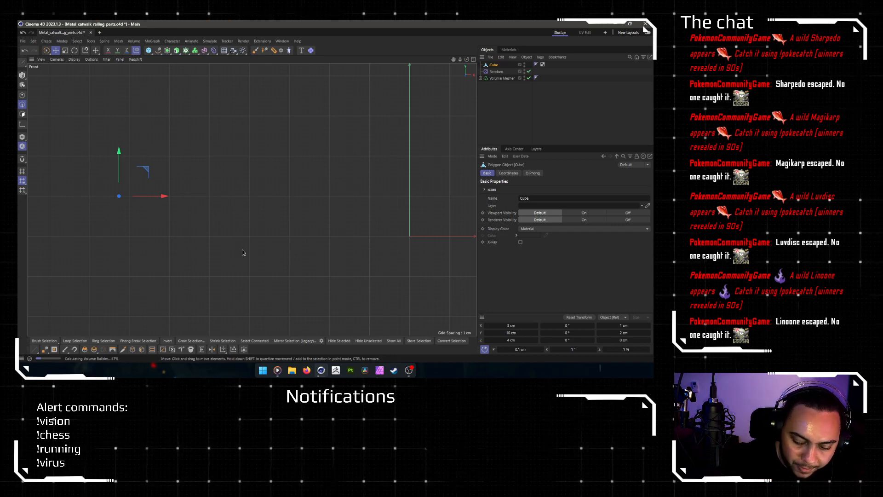
{"action": "scroll", "coordinate": [242, 252], "scroll_direction": "down", "scroll_amount": 2}
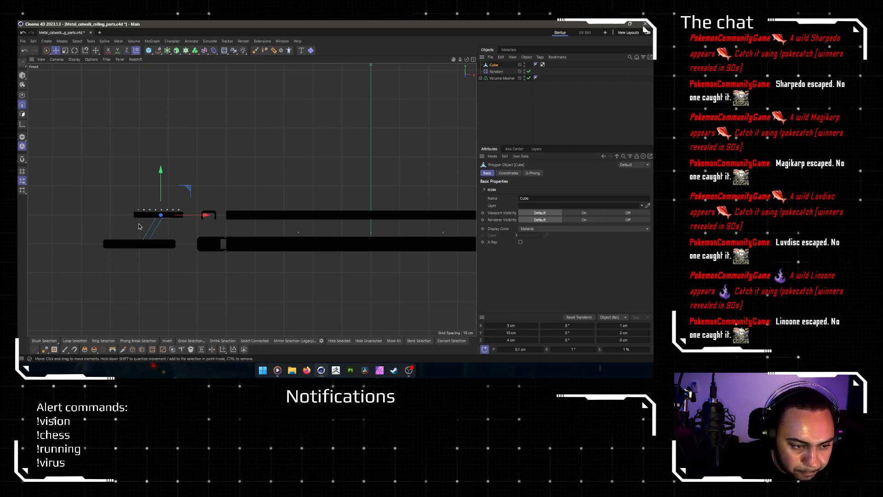
{"action": "scroll", "coordinate": [202, 227], "scroll_direction": "up", "scroll_amount": 3}
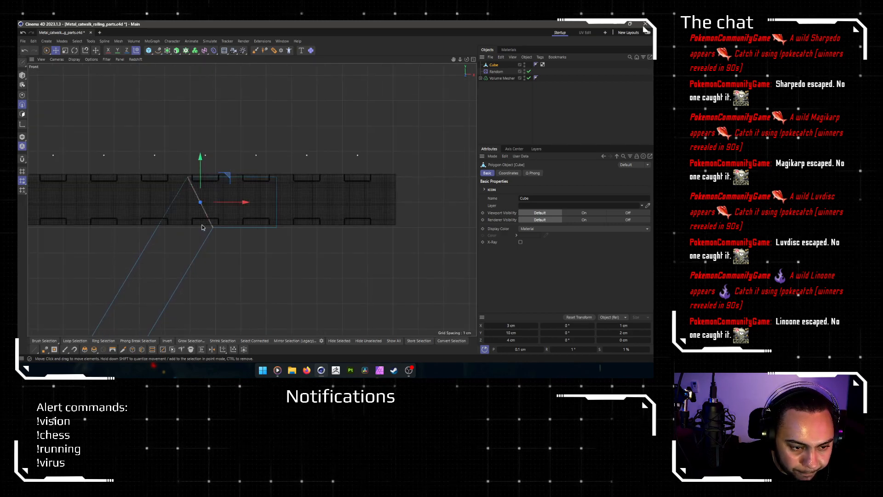
{"action": "scroll", "coordinate": [202, 227], "scroll_direction": "up", "scroll_amount": 2}
{"action": "scroll", "coordinate": [199, 222], "scroll_direction": "down", "scroll_amount": 2}
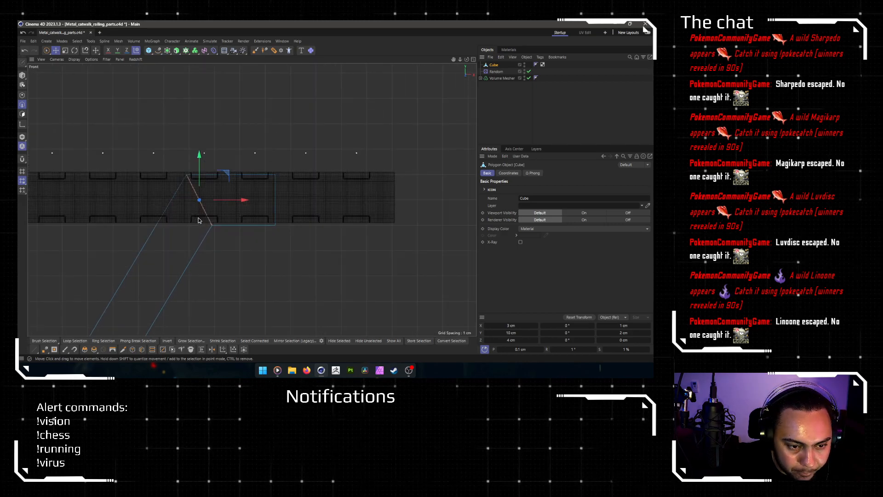
{"action": "scroll", "coordinate": [216, 210], "scroll_direction": "down", "scroll_amount": 3}
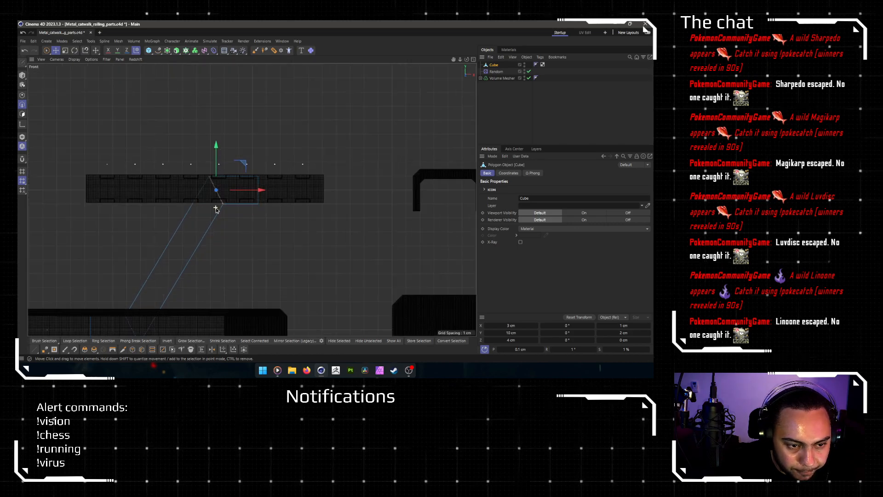
{"action": "scroll", "coordinate": [224, 178], "scroll_direction": "up", "scroll_amount": 3}
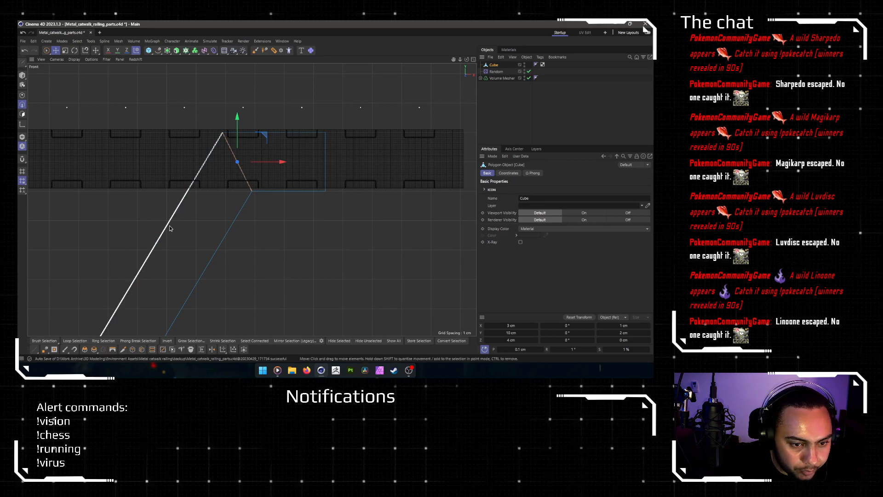
Step: Select the bracket's sloping edges in the front view to check their positions and sizes
{"action": "left_click", "coordinate": [290, 134]}
{"action": "left_click", "coordinate": [184, 198]}
{"action": "left_click", "coordinate": [224, 234], "text": "shift"}
{"action": "scroll", "coordinate": [230, 230], "scroll_direction": "down", "scroll_amount": 2}
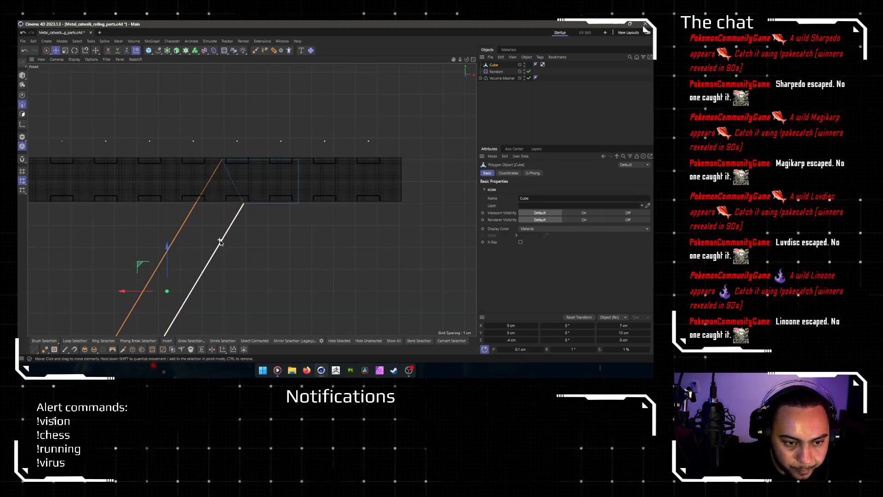
{"action": "middle_click_drag", "start_coordinate": [254, 189], "coordinate": [262, 170], "text": "alt"}
{"action": "left_click", "coordinate": [185, 207]}
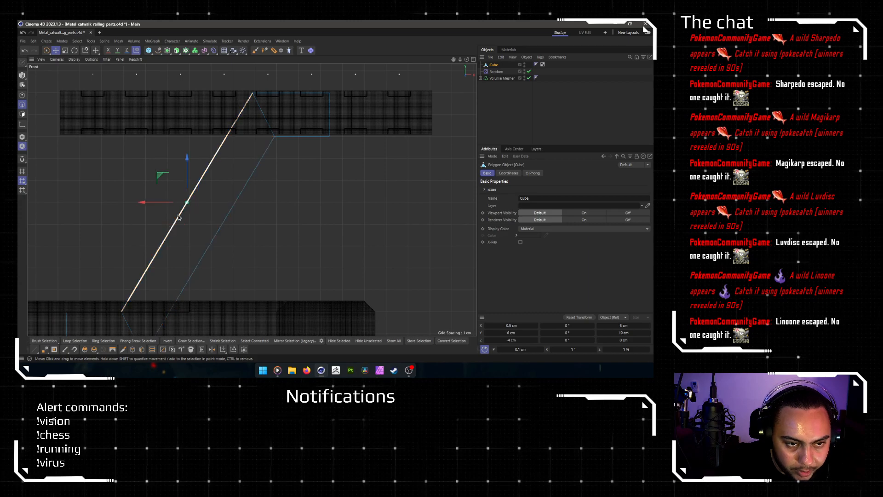
{"action": "scroll", "coordinate": [152, 198], "scroll_direction": "down", "scroll_amount": 1}
Step: Move the bracket's upper sloped face along X to -1 cm to thicken the slanted section
{"action": "left_click", "coordinate": [22, 113]}
{"action": "middle_click", "coordinate": [112, 156]}
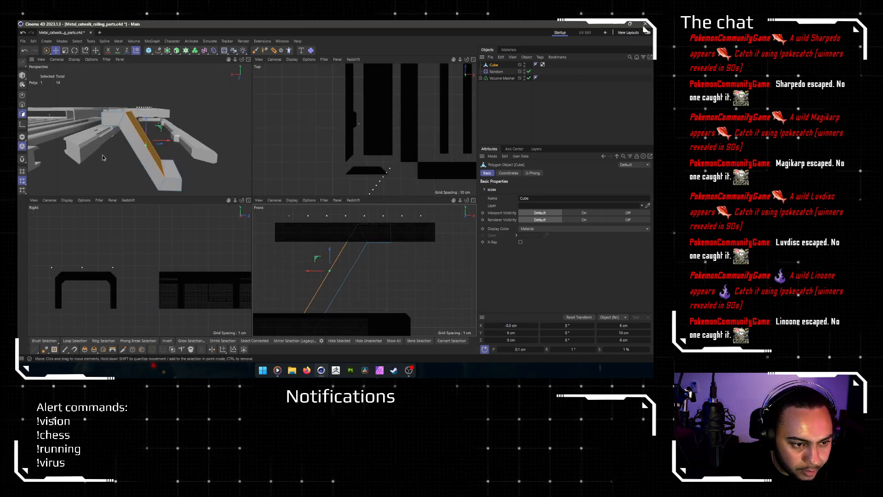
{"action": "middle_click", "coordinate": [293, 274]}
{"action": "left_click_drag", "start_coordinate": [154, 204], "coordinate": [143, 200]}
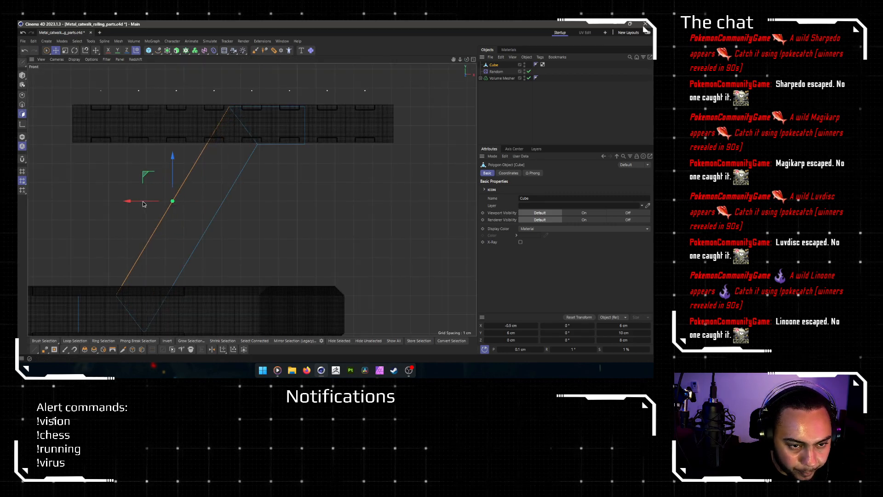
{"action": "scroll", "coordinate": [251, 218], "scroll_direction": "down", "scroll_amount": 2}
{"action": "scroll", "coordinate": [241, 220], "scroll_direction": "up", "scroll_amount": 2}
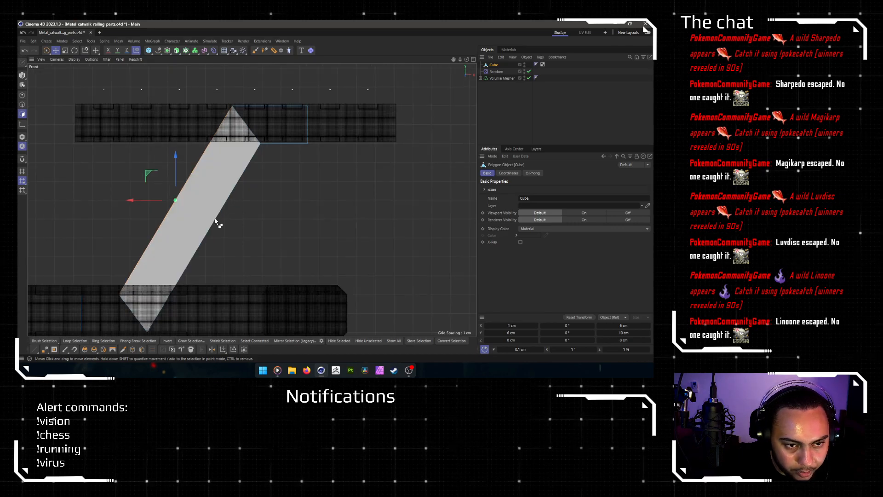
{"action": "left_click", "coordinate": [274, 217]}
Step: Set the whole bracket's Z size to 4 cm and check its narrower shape in perspective
{"action": "scroll", "coordinate": [274, 216], "scroll_direction": "down", "scroll_amount": 1}
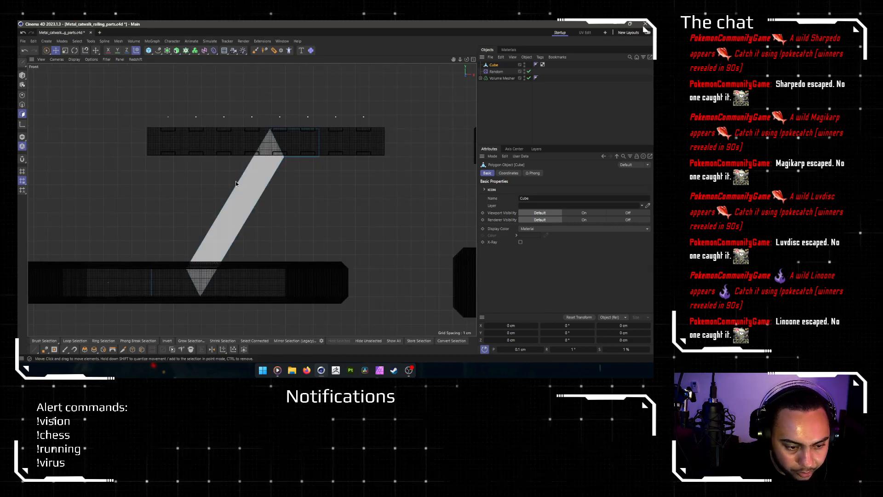
{"action": "middle_click", "coordinate": [330, 208]}
{"action": "middle_click", "coordinate": [86, 135]}
{"action": "key", "text": "s"}
{"action": "left_click_drag", "start_coordinate": [164, 225], "coordinate": [250, 238], "text": "alt"}
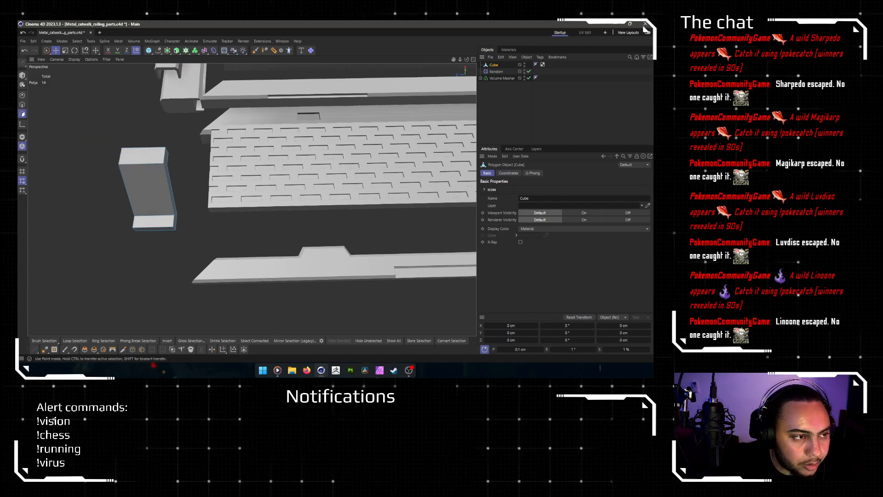
{"action": "left_click", "coordinate": [22, 75]}
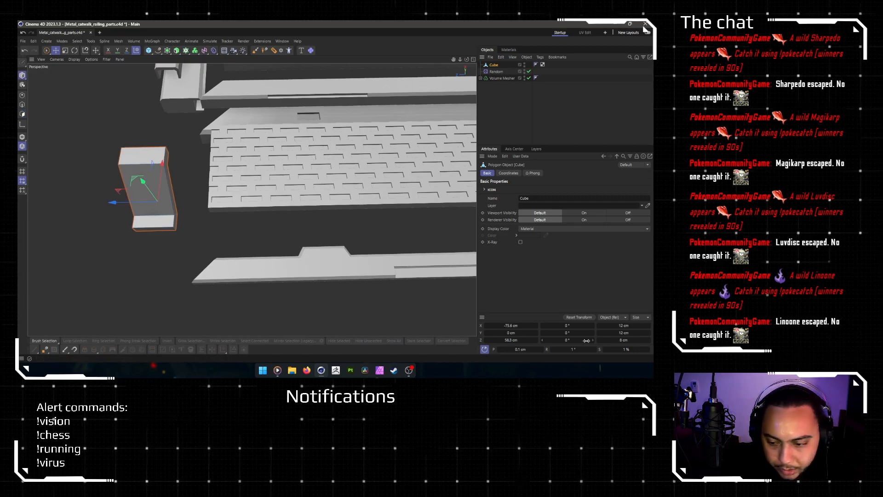
{"action": "left_click", "coordinate": [633, 340]}
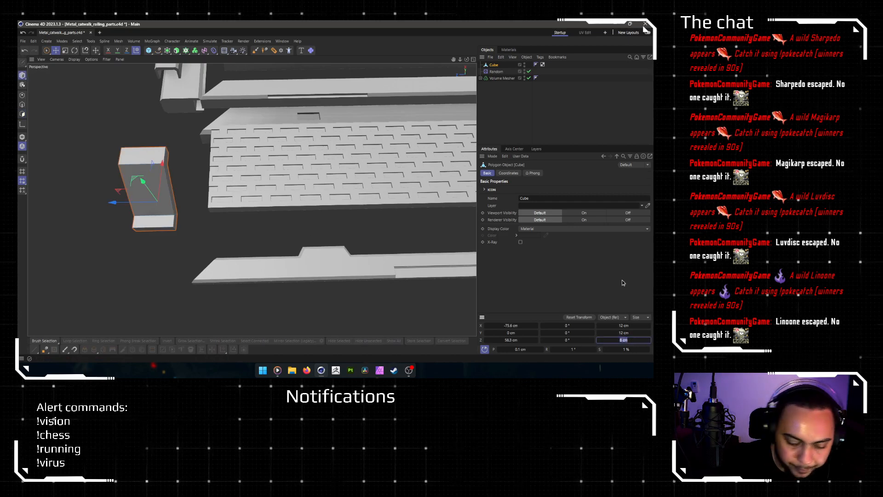
{"action": "key", "text": "Return"}
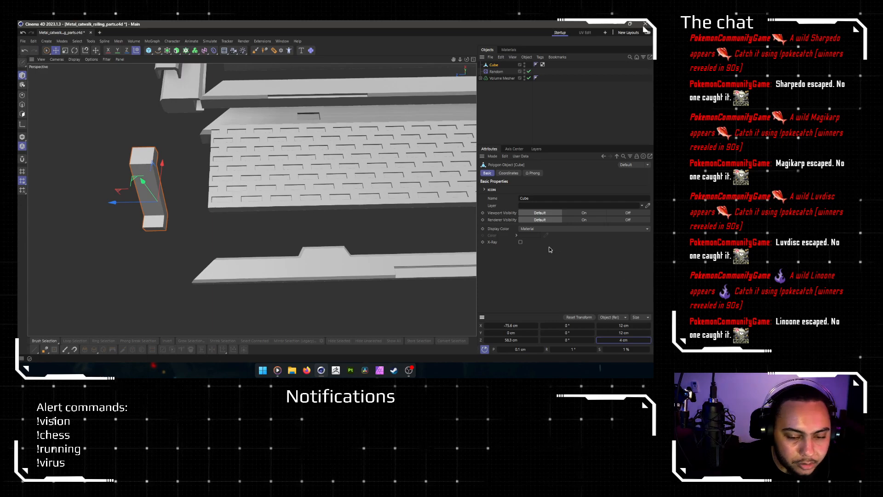
{"action": "left_click_drag", "start_coordinate": [412, 250], "coordinate": [262, 300], "text": "alt"}
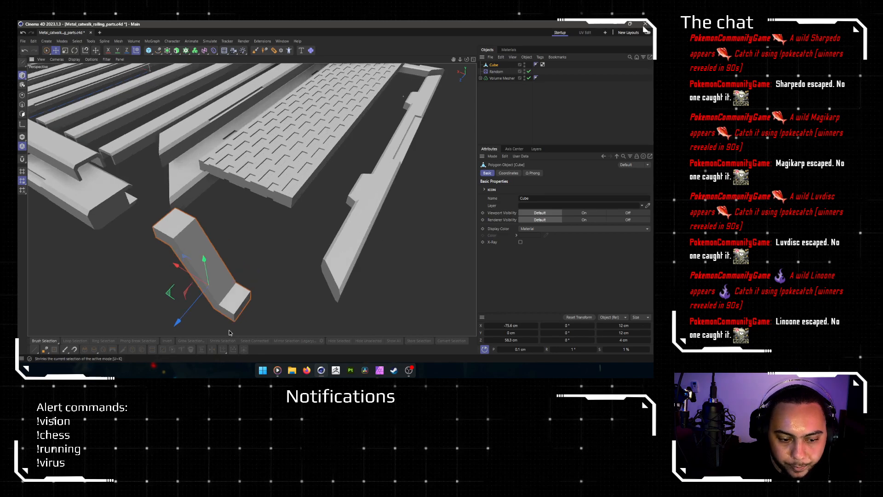
{"action": "left_click_drag", "start_coordinate": [375, 188], "coordinate": [300, 216], "text": "alt"}
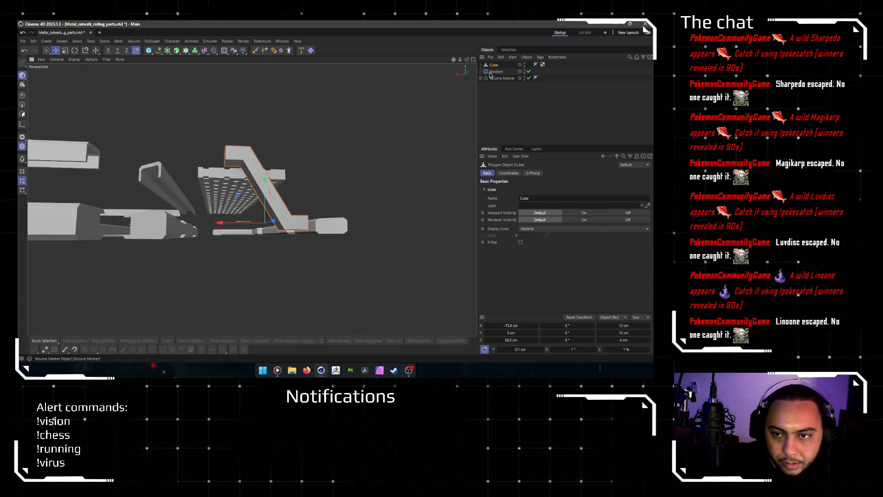
Step: Select the bracket's three upward-facing faces and lower them together to Y 5.5 cm in the front view
{"action": "left_click", "coordinate": [22, 114]}
{"action": "left_click_drag", "start_coordinate": [269, 154], "coordinate": [241, 200], "text": "alt"}
{"action": "left_click", "coordinate": [197, 238]}
{"action": "left_click", "coordinate": [220, 256], "text": "shift"}
{"action": "left_click", "coordinate": [247, 279], "text": "shift"}
{"action": "scroll", "coordinate": [253, 292], "scroll_direction": "up", "scroll_amount": 3}
{"action": "middle_click", "coordinate": [255, 298]}
{"action": "middle_click", "coordinate": [377, 287]}
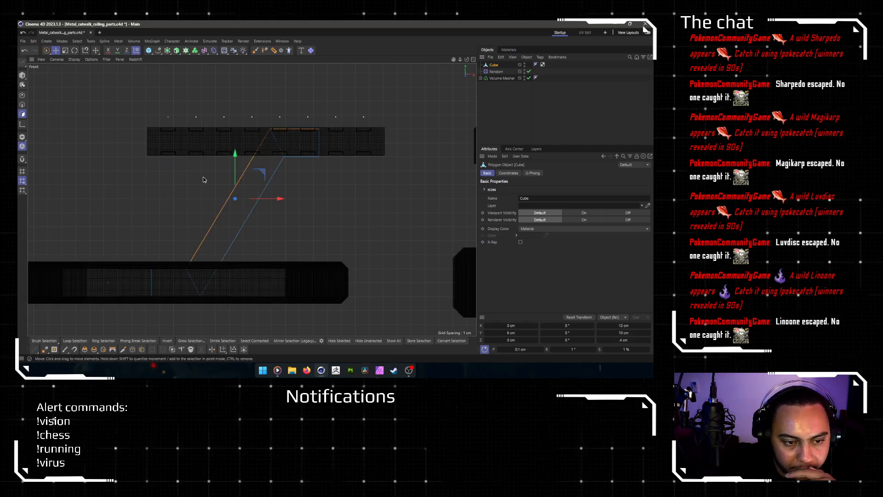
{"action": "left_click_drag", "start_coordinate": [235, 159], "coordinate": [239, 164]}
{"action": "middle_click", "coordinate": [295, 221]}
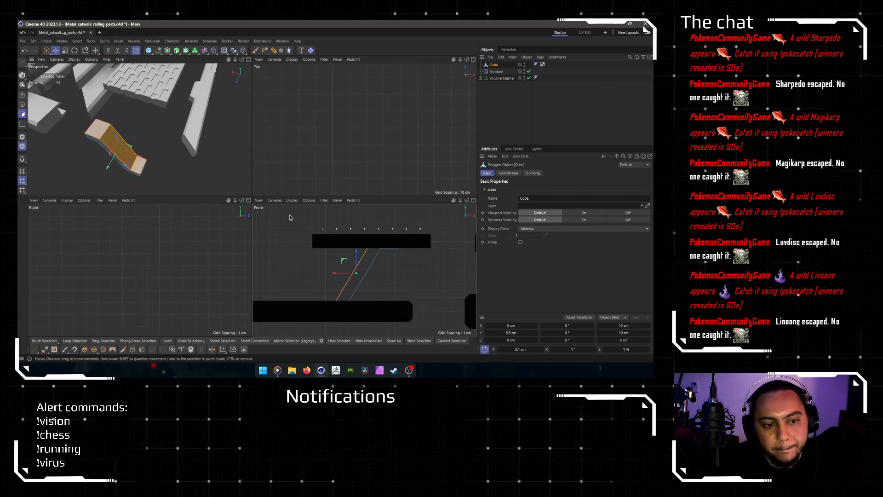
{"action": "middle_click", "coordinate": [177, 200]}
{"action": "left_click_drag", "start_coordinate": [177, 200], "coordinate": [331, 246], "text": "alt"}
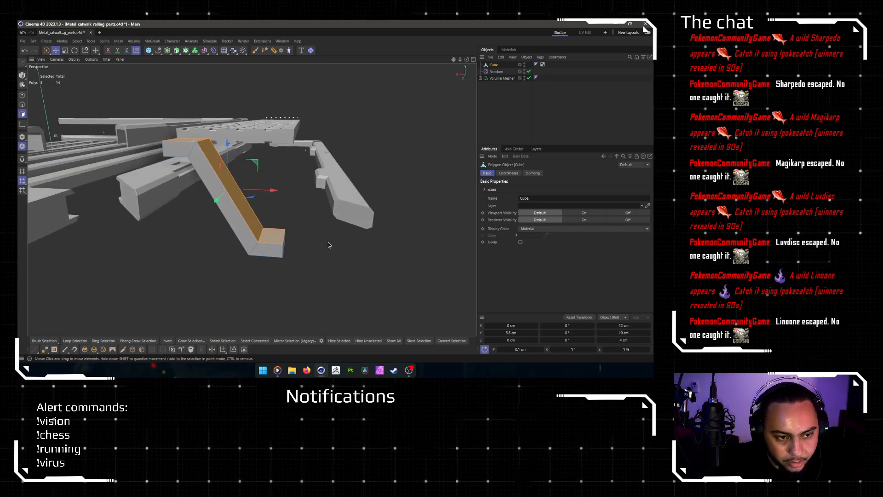
Step: Select the end face of the bracket's lower foot
{"action": "left_click", "coordinate": [293, 273]}
{"action": "left_click_drag", "start_coordinate": [294, 273], "coordinate": [276, 261], "text": "alt"}
{"action": "left_click", "coordinate": [271, 272]}
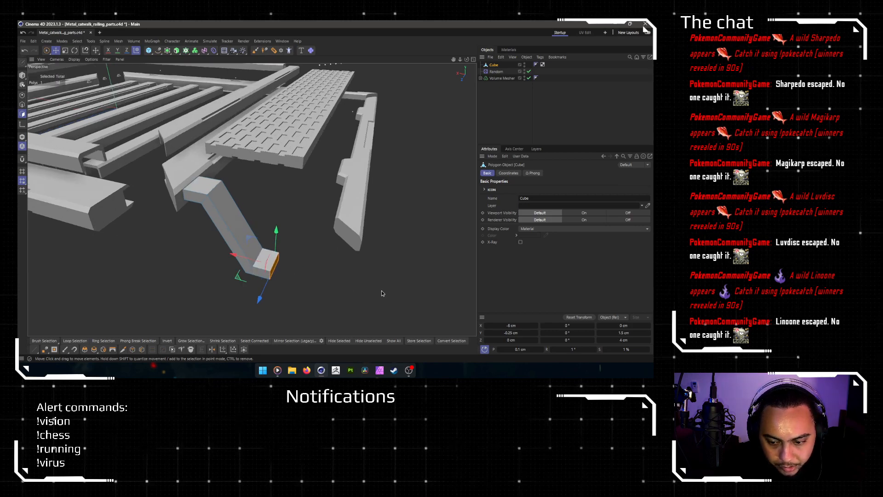
{"action": "left_click", "coordinate": [509, 325]}
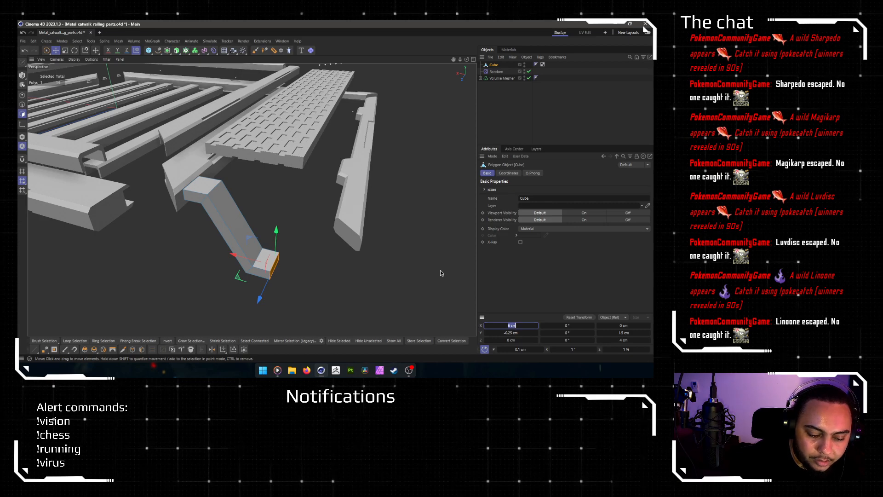
{"action": "type", "text": "-8"}
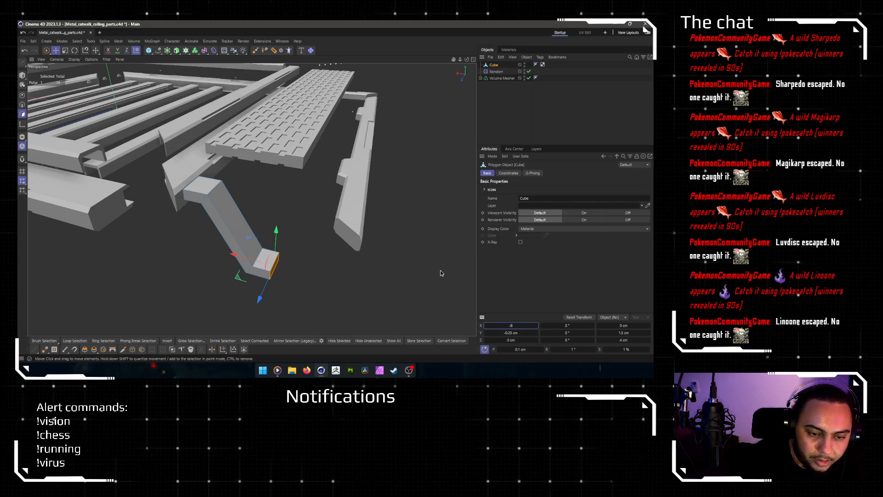
{"action": "key", "text": "Return"}
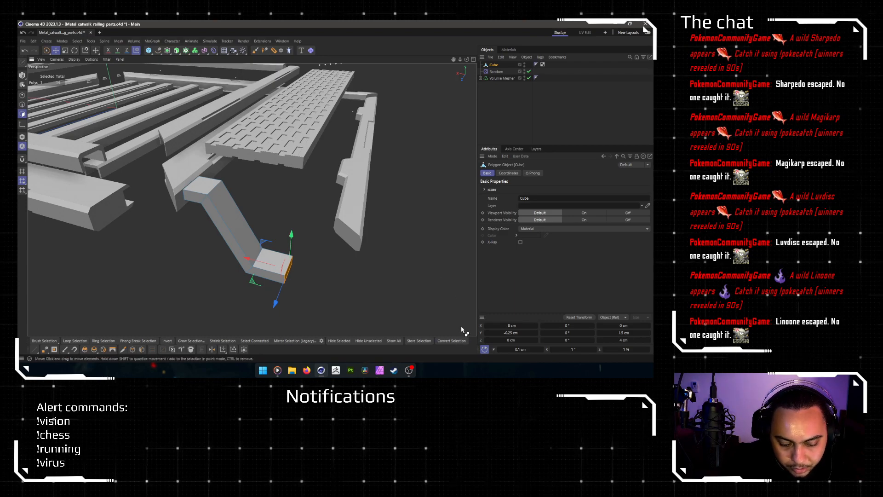
{"action": "key", "text": "ctrl+z"}
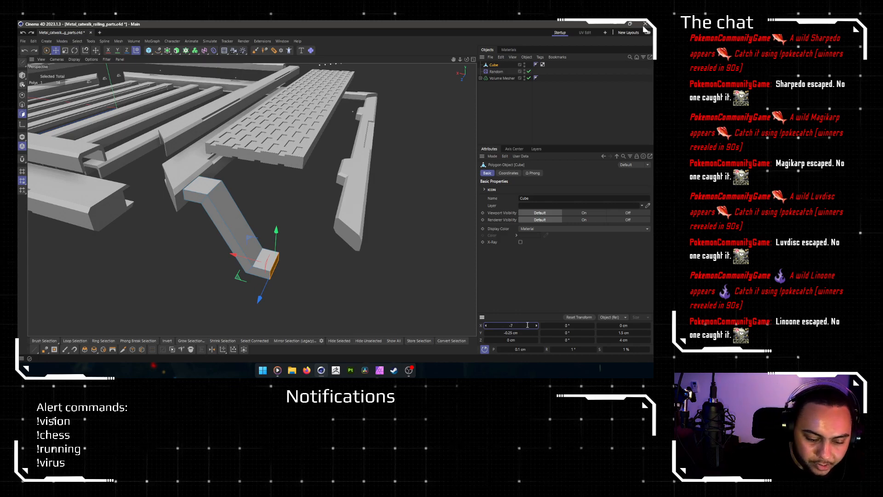
Step: Lengthen both bracket ends by setting the lower foot's end face to X -7 cm and the upper arm's end face to X 7 cm
{"action": "key", "text": "Return"}
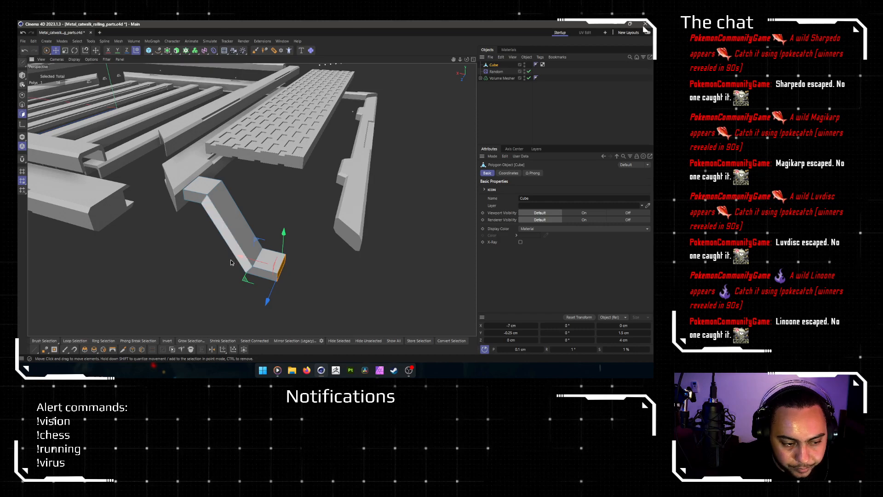
{"action": "left_click", "coordinate": [217, 283]}
{"action": "left_click_drag", "start_coordinate": [201, 278], "coordinate": [274, 264], "text": "alt"}
{"action": "left_click", "coordinate": [252, 203]}
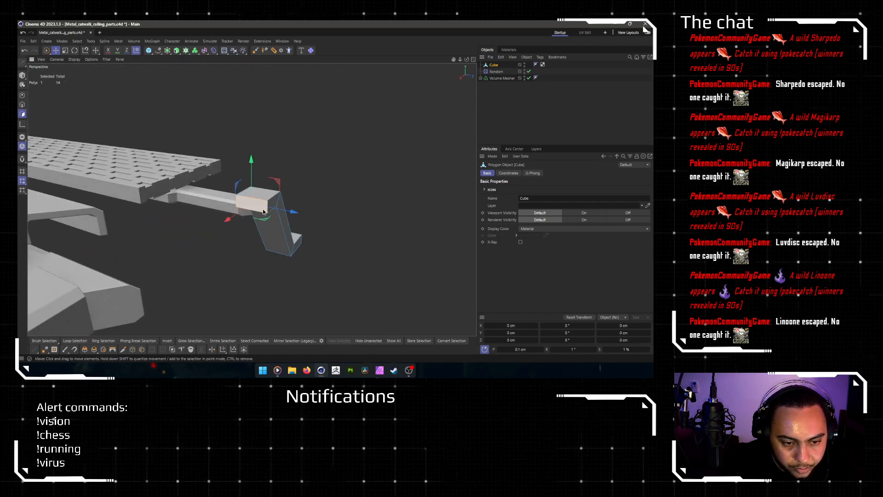
{"action": "double_click", "coordinate": [511, 325]}
{"action": "key", "text": "Return"}
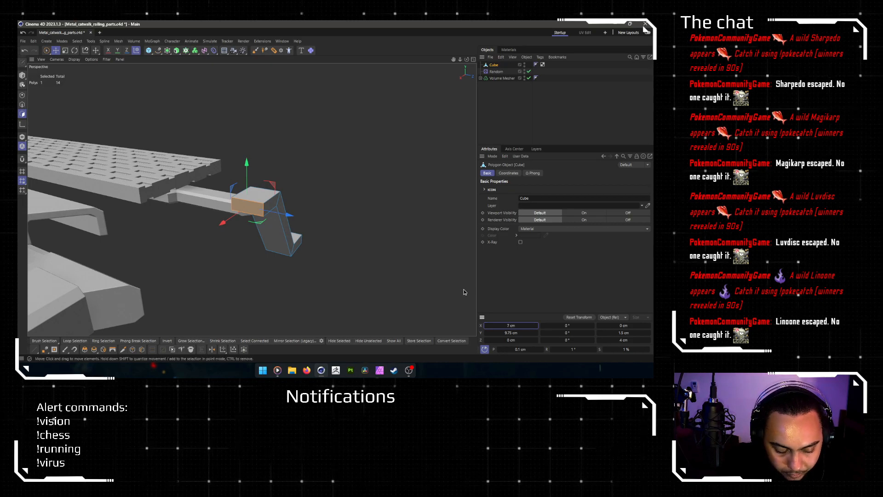
{"action": "left_click_drag", "start_coordinate": [387, 224], "coordinate": [290, 234], "text": "alt"}
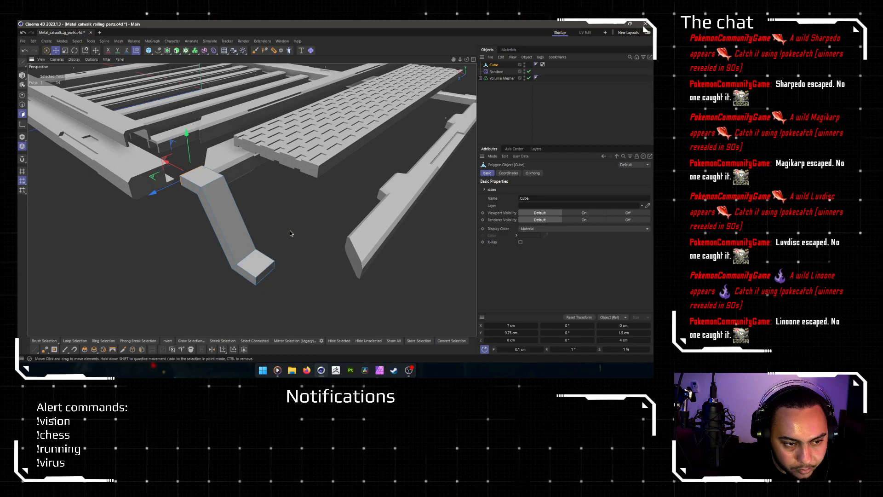
{"action": "left_click", "coordinate": [289, 232]}
{"action": "left_click_drag", "start_coordinate": [288, 232], "coordinate": [305, 292], "text": "alt"}
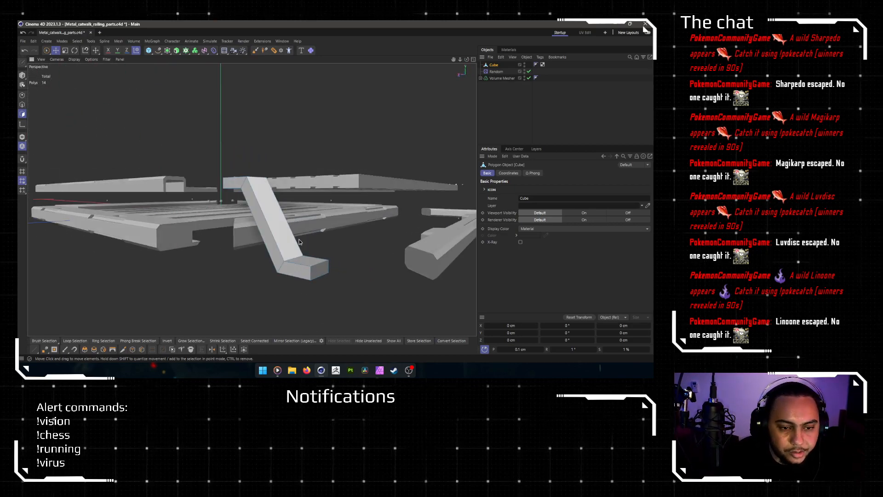
Step: Inset the bracket's two opposite sloping faces by 1.3 cm and delete the inner faces to open a slot
{"action": "left_click_drag", "start_coordinate": [283, 251], "coordinate": [385, 187], "text": "alt"}
{"action": "left_click", "coordinate": [269, 219]}
{"action": "left_click_drag", "start_coordinate": [321, 211], "coordinate": [277, 235], "text": "alt"}
{"action": "left_click", "coordinate": [273, 235], "text": "shift"}
{"action": "key", "text": "i"}
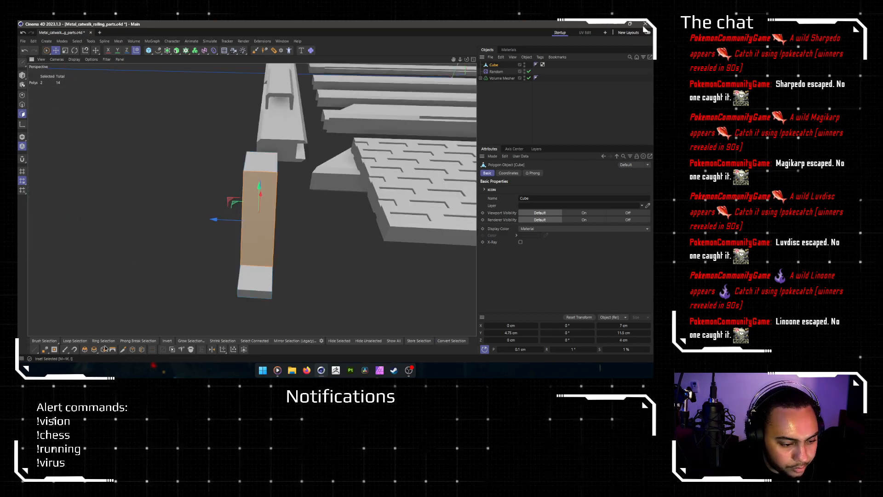
{"action": "left_click_drag", "start_coordinate": [355, 271], "coordinate": [312, 265]}
{"action": "key", "text": "Delete"}
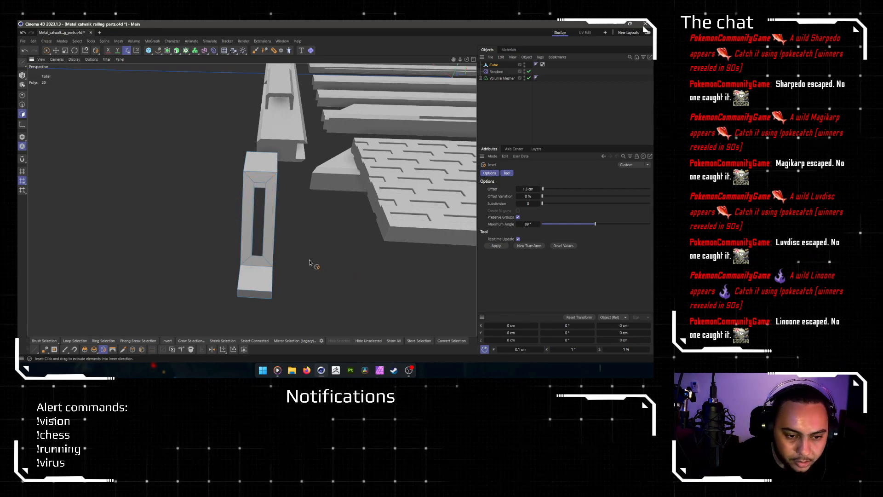
Step: Bridge the open edges of the slot's front and back to build its inner walls, and deselect the bracket
{"action": "key", "text": "b"}
{"action": "scroll", "coordinate": [251, 197], "scroll_direction": "up", "scroll_amount": 4}
{"action": "left_click_drag", "start_coordinate": [250, 197], "coordinate": [267, 288], "text": "alt"}
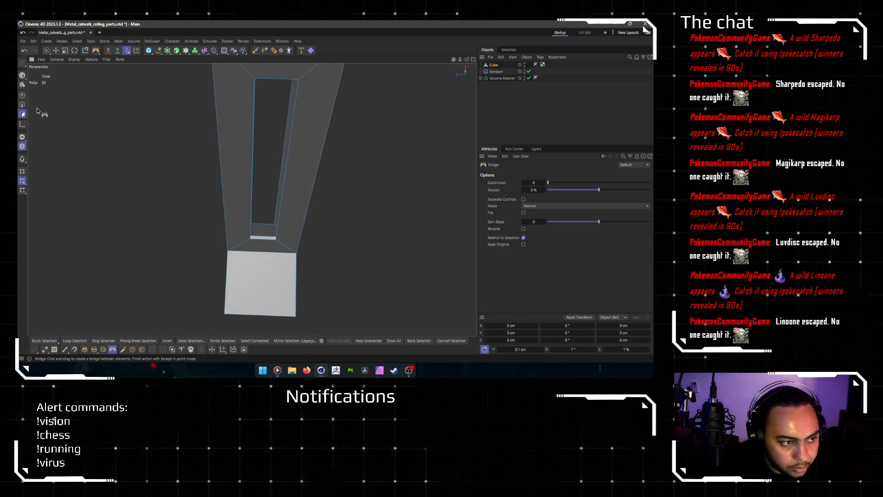
{"action": "left_click", "coordinate": [22, 105]}
{"action": "key", "text": "ctrl+shift+a"}
{"action": "left_click_drag", "start_coordinate": [266, 242], "coordinate": [312, 181]}
{"action": "scroll", "coordinate": [363, 202], "scroll_direction": "down", "scroll_amount": 5}
{"action": "left_click", "coordinate": [519, 121]}
Step: Examine the slotted bracket's slope and its placement beside the catwalk parts in the front and perspective views
{"action": "left_click_drag", "start_coordinate": [267, 210], "coordinate": [285, 191], "text": "alt"}
{"action": "middle_click", "coordinate": [238, 207]}
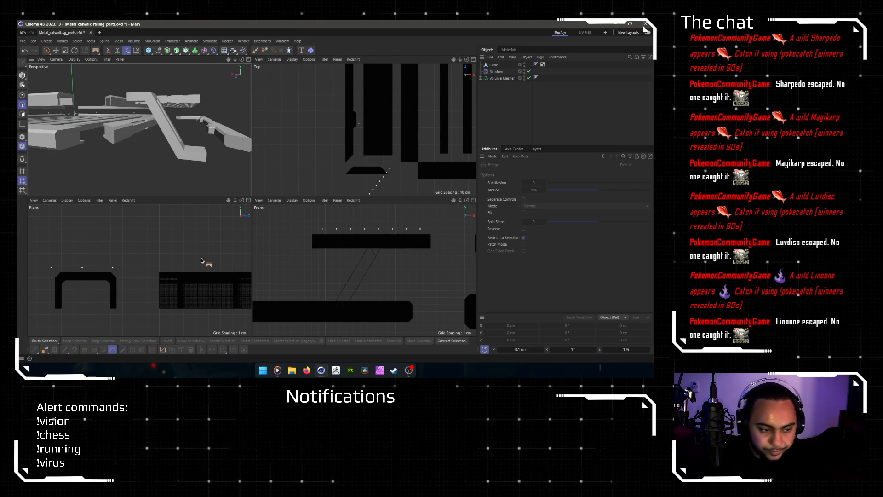
{"action": "middle_click", "coordinate": [374, 270]}
{"action": "scroll", "coordinate": [279, 210], "scroll_direction": "up", "scroll_amount": 10}
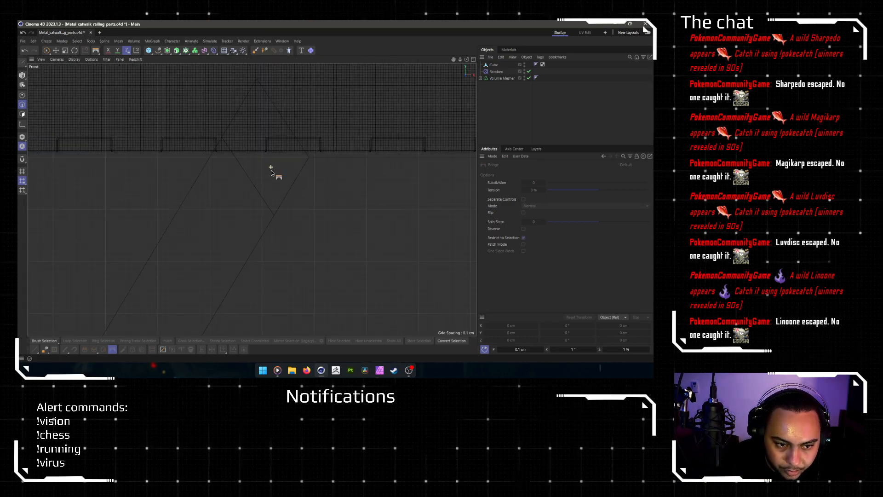
{"action": "scroll", "coordinate": [280, 190], "scroll_direction": "down", "scroll_amount": 2}
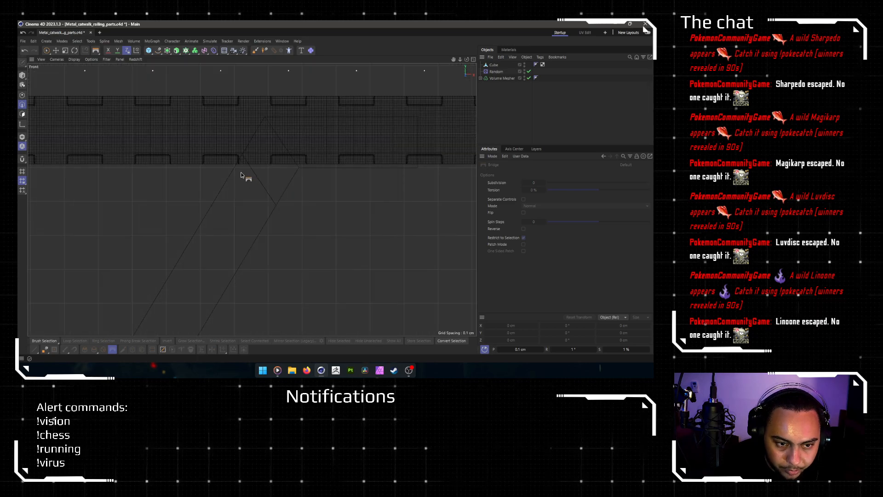
{"action": "middle_click", "coordinate": [270, 210]}
{"action": "middle_click", "coordinate": [174, 159]}
{"action": "left_click_drag", "start_coordinate": [174, 159], "coordinate": [201, 217], "text": "alt"}
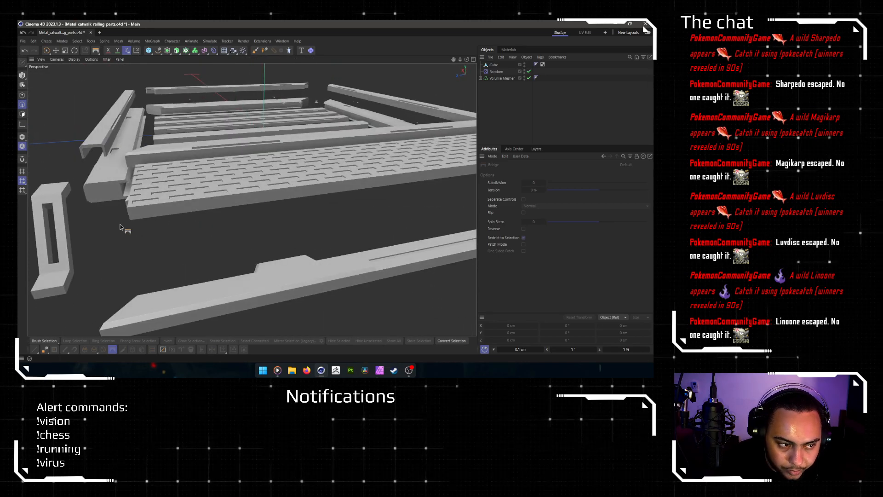
{"action": "middle_click_drag", "start_coordinate": [119, 225], "coordinate": [249, 200], "text": "alt"}
{"action": "scroll", "coordinate": [250, 202], "scroll_direction": "up", "scroll_amount": 3}
{"action": "left_click_drag", "start_coordinate": [251, 207], "coordinate": [530, 93], "text": "alt"}
Step: Select the four vertical corner edges at the two ends of the bracket
{"action": "left_click", "coordinate": [494, 65]}
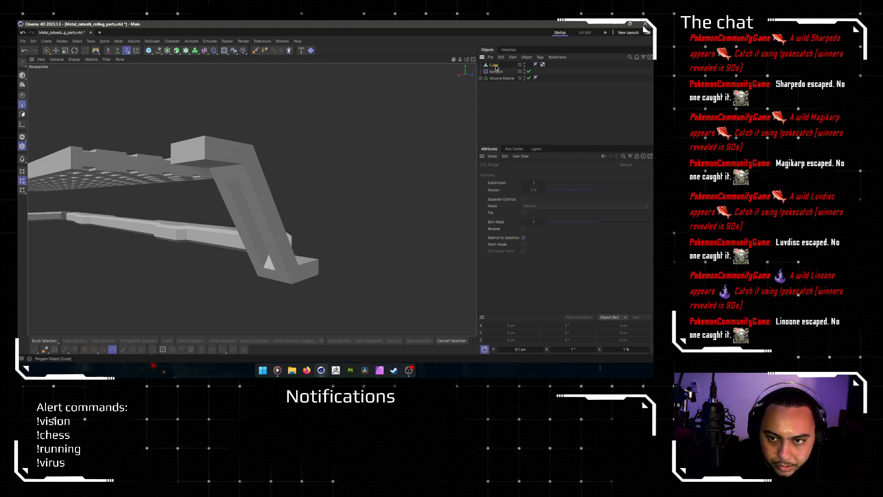
{"action": "key", "text": "e"}
{"action": "left_click", "coordinate": [205, 149]}
{"action": "left_click", "coordinate": [171, 160], "text": "shift"}
{"action": "left_click_drag", "start_coordinate": [291, 269], "coordinate": [204, 290], "text": "alt"}
{"action": "left_click", "coordinate": [208, 311], "text": "shift"}
{"action": "left_click", "coordinate": [203, 310]}
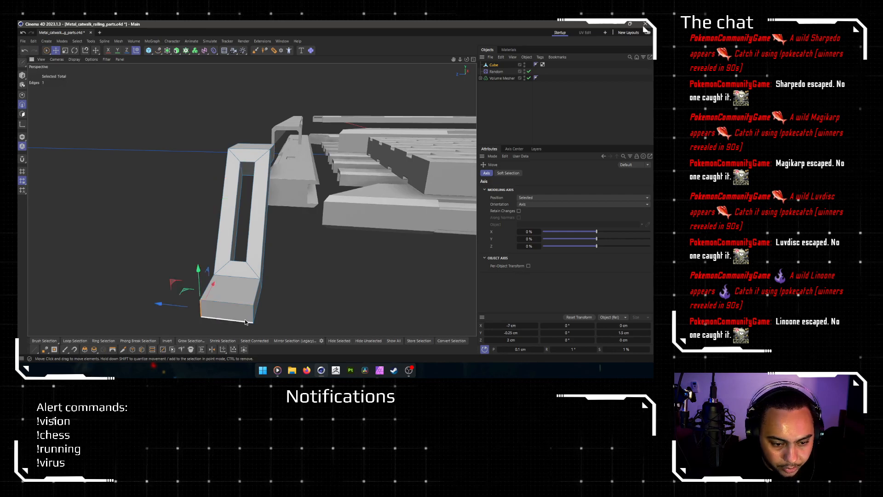
{"action": "left_click", "coordinate": [253, 315], "text": "shift"}
{"action": "left_click_drag", "start_coordinate": [248, 250], "coordinate": [349, 248], "text": "alt"}
{"action": "left_click", "coordinate": [213, 205], "text": "shift"}
{"action": "left_click", "coordinate": [147, 192], "text": "shift"}
{"action": "left_click_drag", "start_coordinate": [268, 244], "coordinate": [230, 253], "text": "alt"}
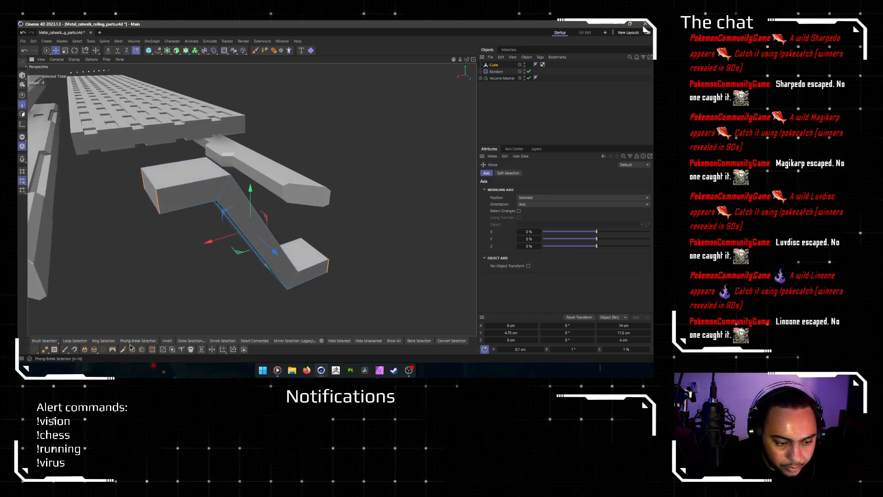
Step: Bevel the selected corner edges by about 1 cm to chamfer both bracket ends, and clear the selection
{"action": "left_click", "coordinate": [85, 349]}
{"action": "left_click_drag", "start_coordinate": [177, 297], "coordinate": [203, 299]}
{"action": "left_click_drag", "start_coordinate": [224, 256], "coordinate": [165, 253], "text": "alt"}
{"action": "left_click", "coordinate": [233, 289]}
{"action": "left_click_drag", "start_coordinate": [233, 289], "coordinate": [149, 267], "text": "alt"}
Step: Loop-select the outline edges around both the upper and lower sides of the bracket
{"action": "key", "text": "e"}
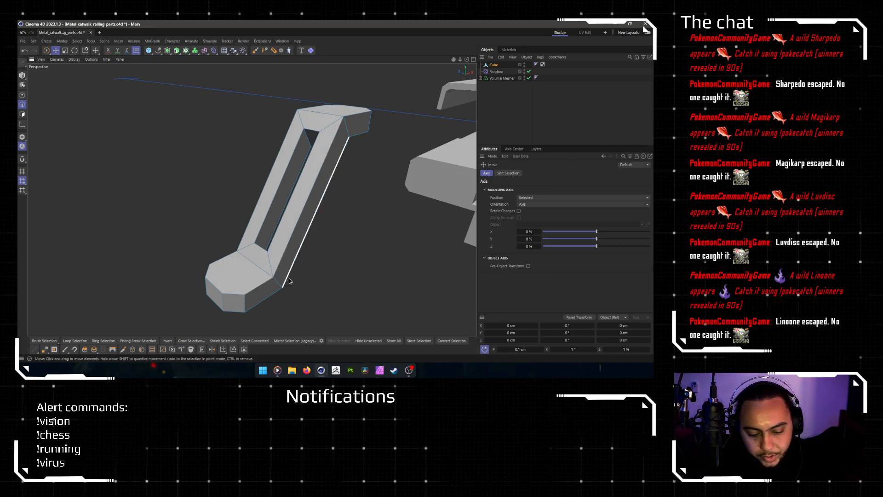
{"action": "key", "text": "u"}
{"action": "key", "text": "l"}
{"action": "left_click", "coordinate": [259, 287]}
{"action": "left_click_drag", "start_coordinate": [270, 301], "coordinate": [276, 236], "text": "alt"}
{"action": "left_click", "coordinate": [268, 229], "text": "shift"}
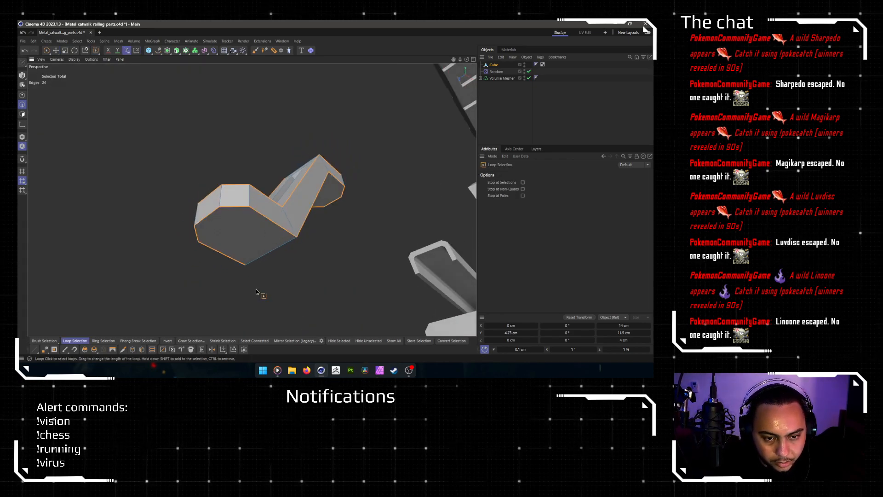
Step: Try to bevel the bracket's outline edge loops with a 0.2 cm offset in Solid mode, and undo it
{"action": "key", "text": "m"}
{"action": "key", "text": "s"}
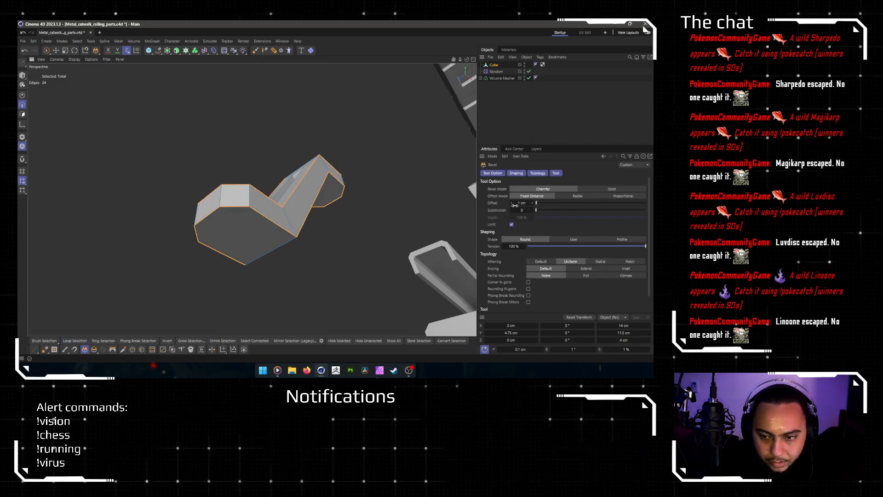
{"action": "type", "text": "0"}
{"action": "key", "text": "Return"}
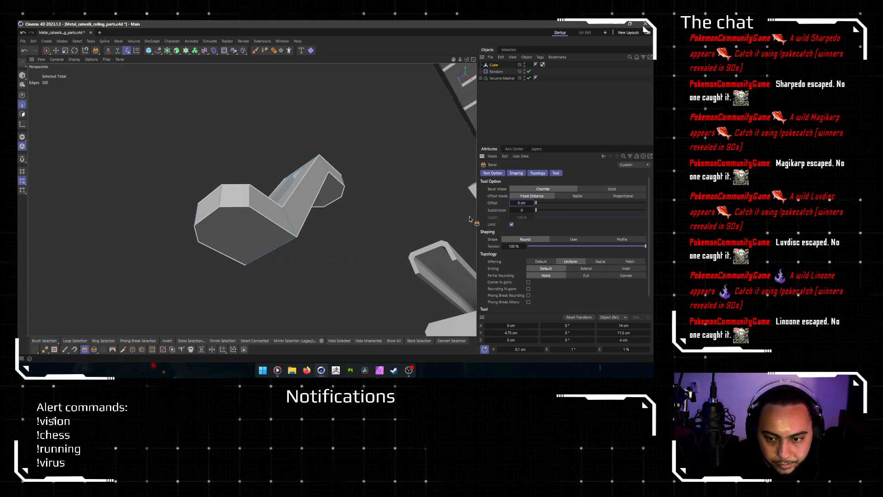
{"action": "key", "text": "ctrl+z"}
{"action": "left_click_drag", "start_coordinate": [324, 264], "coordinate": [328, 264]}
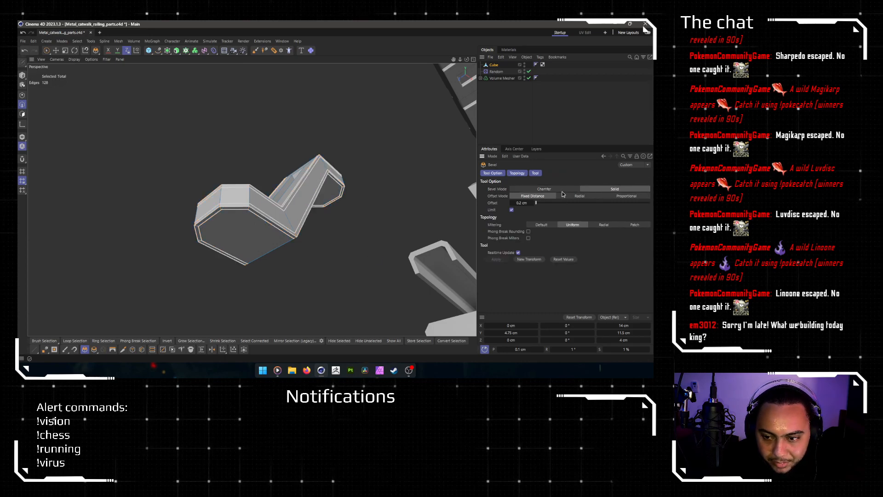
{"action": "key", "text": "ctrl+z"}
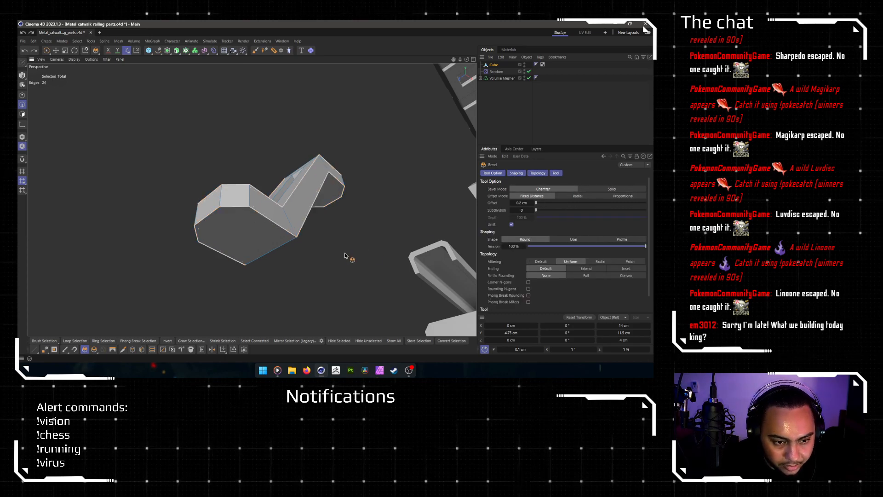
{"action": "scroll", "coordinate": [304, 244], "scroll_direction": "down", "scroll_amount": 2}
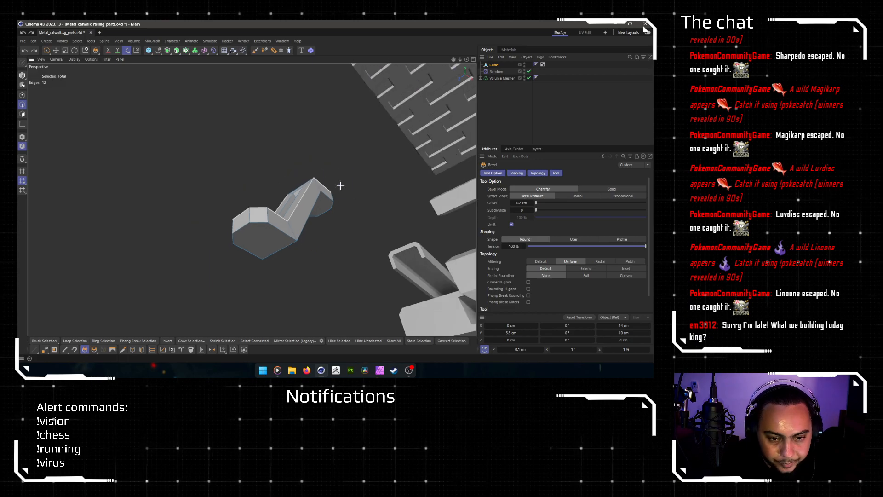
Step: Clear the edge selection on the bracket and examine the full layout of catwalk frame, planks and grating parts
{"action": "left_click", "coordinate": [330, 173]}
{"action": "left_click_drag", "start_coordinate": [251, 198], "coordinate": [335, 284], "text": "alt"}
{"action": "scroll", "coordinate": [256, 221], "scroll_direction": "down", "scroll_amount": 6}
{"action": "scroll", "coordinate": [256, 222], "scroll_direction": "down", "scroll_amount": 2}
{"action": "middle_click_drag", "start_coordinate": [343, 270], "coordinate": [214, 183], "text": "alt"}
{"action": "left_click_drag", "start_coordinate": [320, 222], "coordinate": [349, 188], "text": "alt"}
{"action": "middle_click_drag", "start_coordinate": [350, 189], "coordinate": [288, 195], "text": "alt"}
{"action": "left_click_drag", "start_coordinate": [288, 195], "coordinate": [312, 209], "text": "alt"}
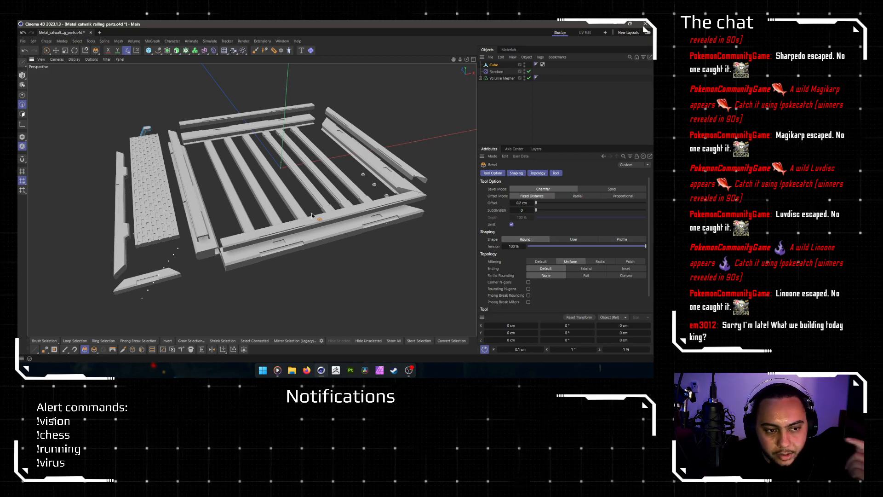
{"action": "scroll", "coordinate": [272, 189], "scroll_direction": "up", "scroll_amount": 3}
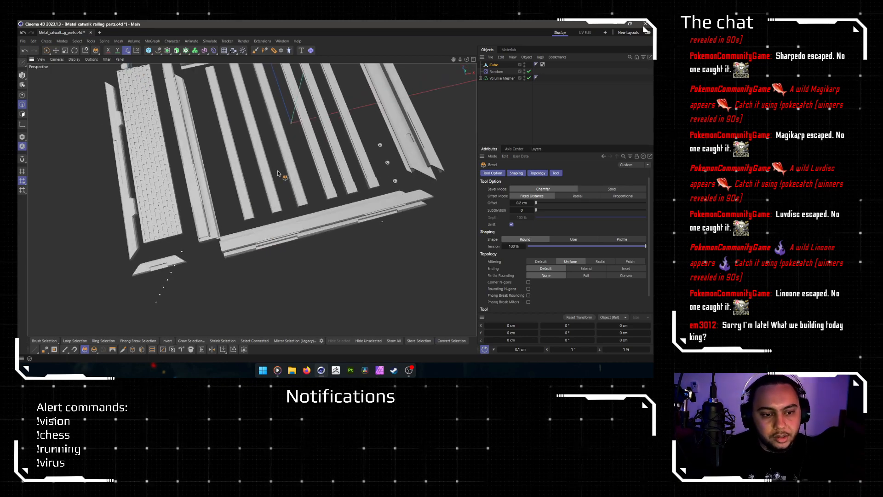
{"action": "scroll", "coordinate": [270, 166], "scroll_direction": "down", "scroll_amount": 2}
{"action": "middle_click_drag", "start_coordinate": [270, 168], "coordinate": [260, 235], "text": "alt"}
{"action": "left_click_drag", "start_coordinate": [260, 235], "coordinate": [261, 263], "text": "alt"}
{"action": "middle_click_drag", "start_coordinate": [261, 263], "coordinate": [315, 216], "text": "alt"}
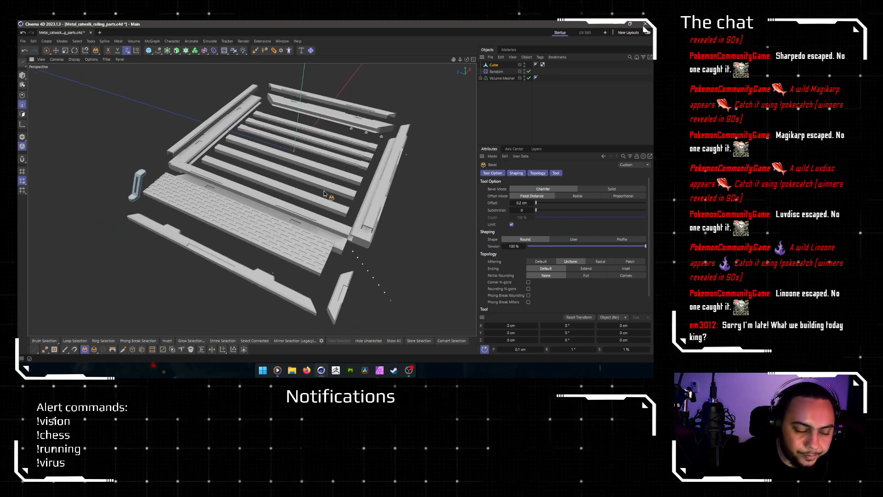
Step: Bevel the outline edge loops on both sides of the Z-shaped slotted bracket with a 0.2 cm offset, then deselect the object
{"action": "key", "text": "e"}
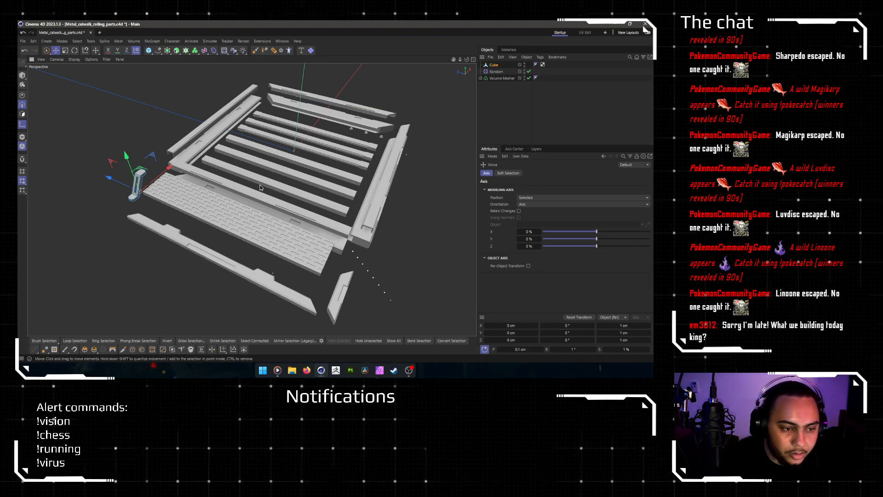
{"action": "scroll", "coordinate": [151, 193], "scroll_direction": "up", "scroll_amount": 5}
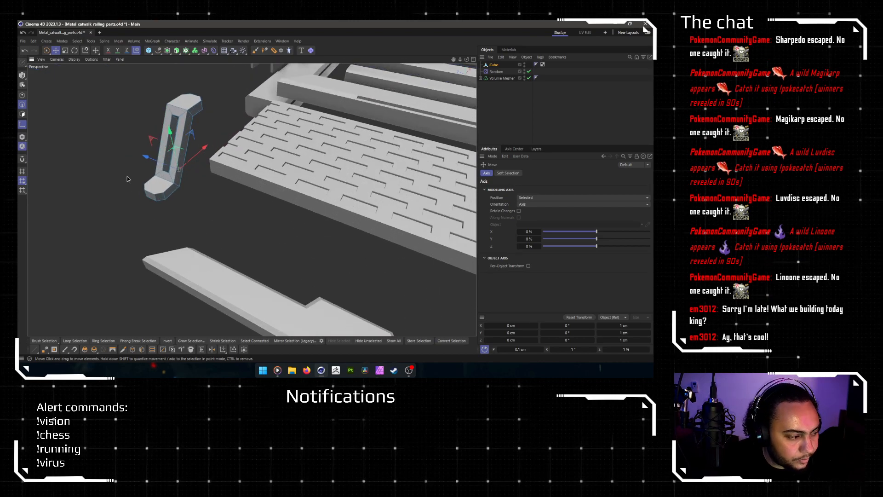
{"action": "scroll", "coordinate": [128, 178], "scroll_direction": "up", "scroll_amount": 5}
{"action": "left_click_drag", "start_coordinate": [238, 195], "coordinate": [215, 252], "text": "alt"}
{"action": "scroll", "coordinate": [215, 252], "scroll_direction": "down", "scroll_amount": 3}
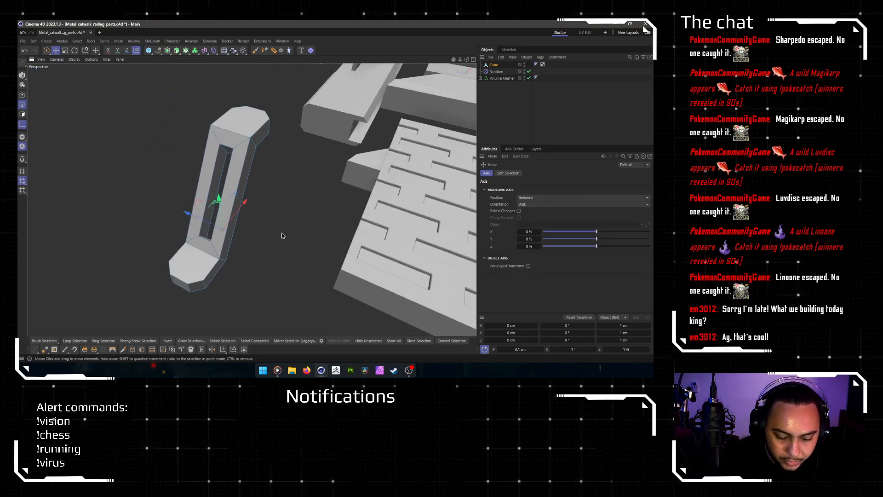
{"action": "key", "text": "u"}
{"action": "key", "text": "l"}
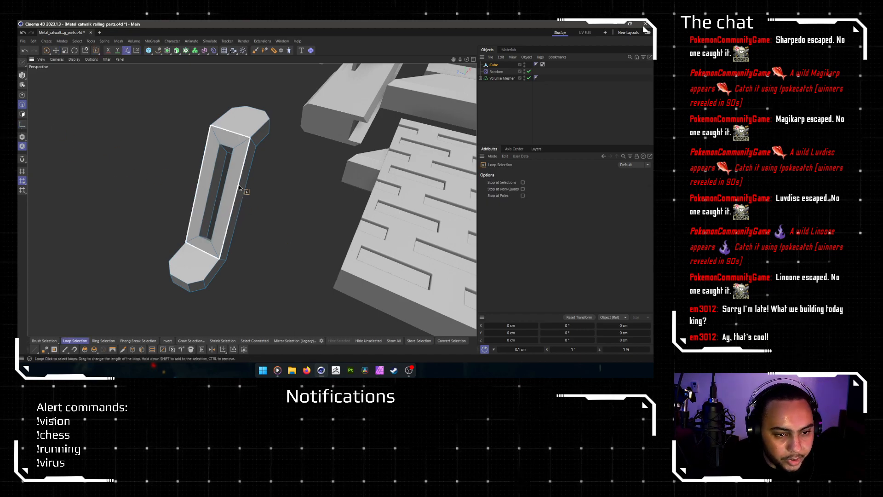
{"action": "left_click", "coordinate": [262, 132]}
{"action": "left_click_drag", "start_coordinate": [264, 244], "coordinate": [266, 139], "text": "alt"}
{"action": "left_click", "coordinate": [217, 220], "text": "shift"}
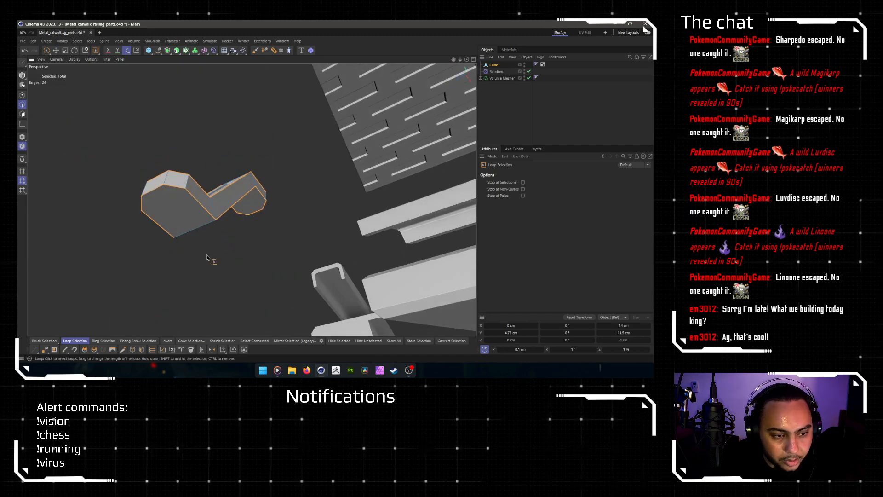
{"action": "left_click", "coordinate": [84, 349]}
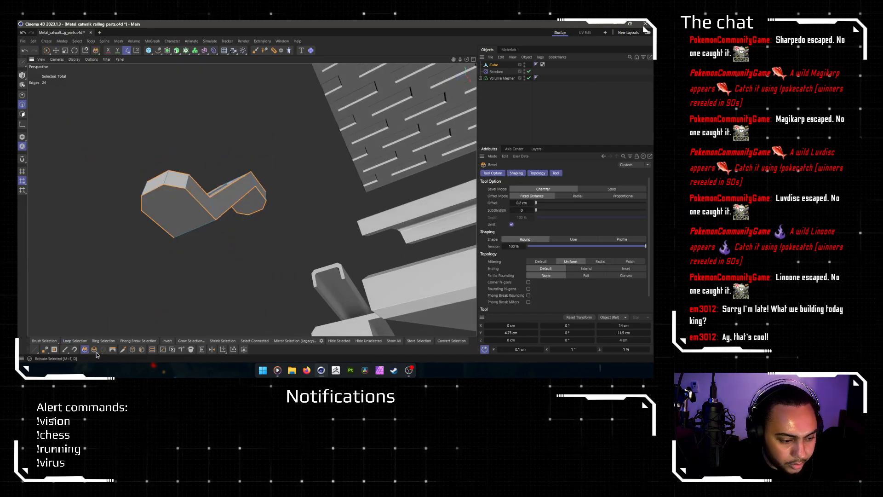
{"action": "double_click", "coordinate": [523, 202]}
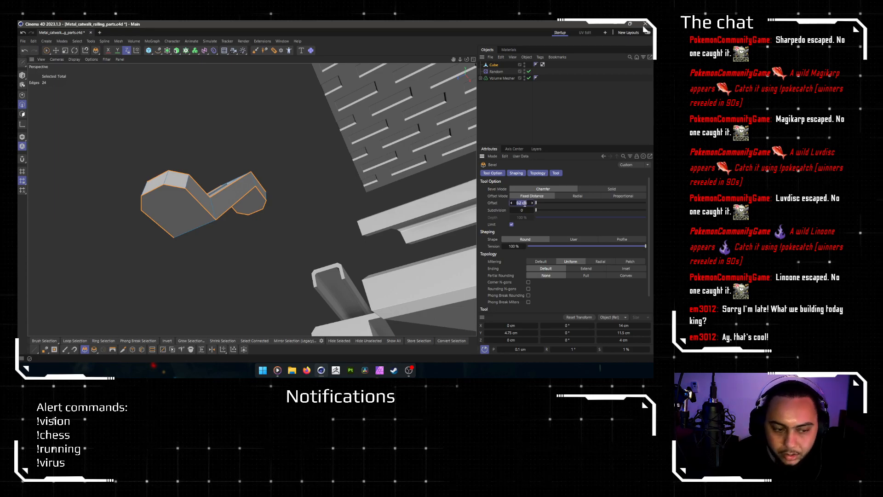
{"action": "key", "text": "Return"}
{"action": "mouse_move", "coordinate": [228, 212]}
{"action": "left_mouse_down", "text": "alt"}
{"action": "mouse_move", "coordinate": [240, 259]}
{"action": "mouse_move", "coordinate": [196, 327]}
{"action": "left_mouse_up", "text": "alt"}
{"action": "left_click_drag", "start_coordinate": [268, 236], "coordinate": [282, 272]}
{"action": "scroll", "coordinate": [279, 272], "scroll_direction": "down", "scroll_amount": 4}
{"action": "left_click", "coordinate": [521, 109]}
Step: Examine the finished bracket, frame beams, planks and grating from all sides for missing catwalk parts
{"action": "mouse_move", "coordinate": [357, 209]}
{"action": "left_mouse_down", "text": "alt"}
{"action": "mouse_move", "coordinate": [434, 157]}
{"action": "mouse_move", "coordinate": [405, 150]}
{"action": "mouse_move", "coordinate": [431, 173]}
{"action": "mouse_move", "coordinate": [335, 191]}
{"action": "mouse_move", "coordinate": [253, 158]}
{"action": "mouse_move", "coordinate": [271, 67]}
{"action": "mouse_move", "coordinate": [274, 103]}
{"action": "mouse_move", "coordinate": [203, 209]}
{"action": "mouse_move", "coordinate": [250, 237]}
{"action": "left_mouse_up", "text": "alt"}
{"action": "scroll", "coordinate": [221, 214], "scroll_direction": "down", "scroll_amount": 5}
{"action": "middle_click_drag", "start_coordinate": [250, 236], "coordinate": [191, 269], "text": "alt"}
{"action": "left_click_drag", "start_coordinate": [179, 280], "coordinate": [217, 277], "text": "alt"}
{"action": "middle_click_drag", "start_coordinate": [217, 277], "coordinate": [284, 260], "text": "alt"}
{"action": "left_click_drag", "start_coordinate": [284, 259], "coordinate": [263, 229], "text": "alt"}
{"action": "right_click_drag", "start_coordinate": [263, 229], "coordinate": [326, 241], "text": "alt"}
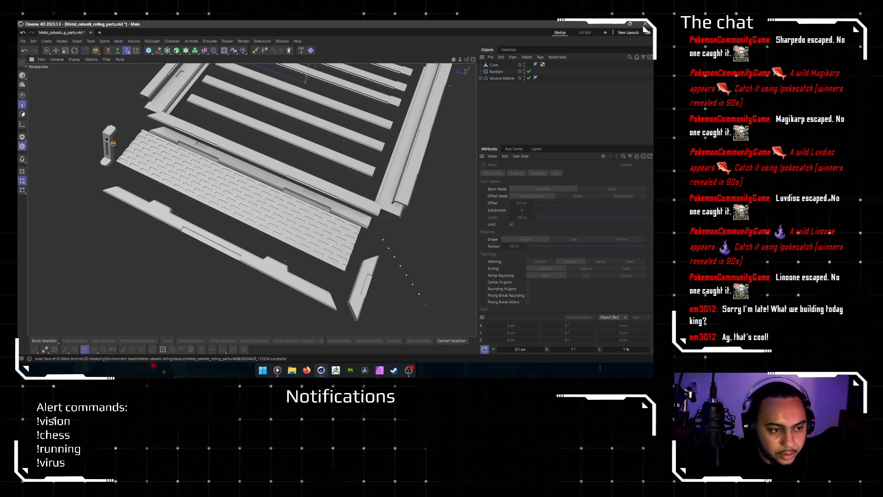
{"action": "middle_click_drag", "start_coordinate": [203, 218], "coordinate": [252, 239], "text": "alt"}
{"action": "left_click_drag", "start_coordinate": [253, 239], "coordinate": [371, 183], "text": "alt"}
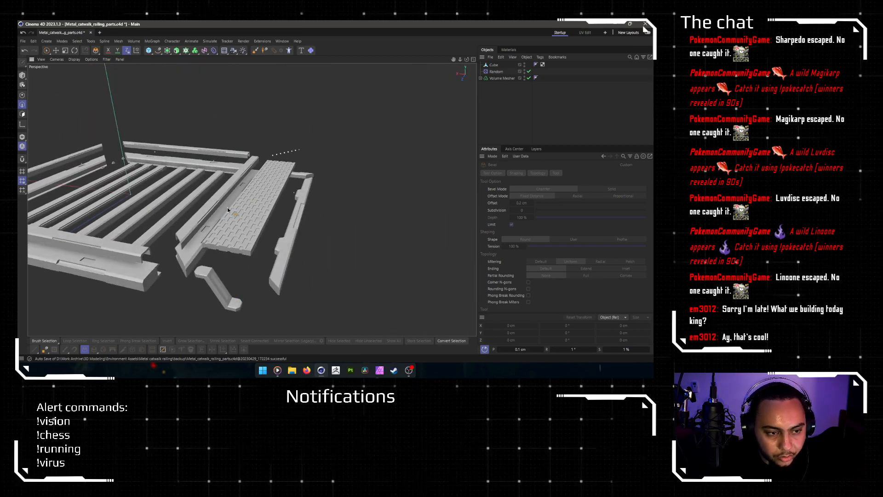
{"action": "middle_click_drag", "start_coordinate": [210, 212], "coordinate": [308, 218], "text": "alt"}
{"action": "left_click_drag", "start_coordinate": [308, 218], "coordinate": [306, 263], "text": "alt"}
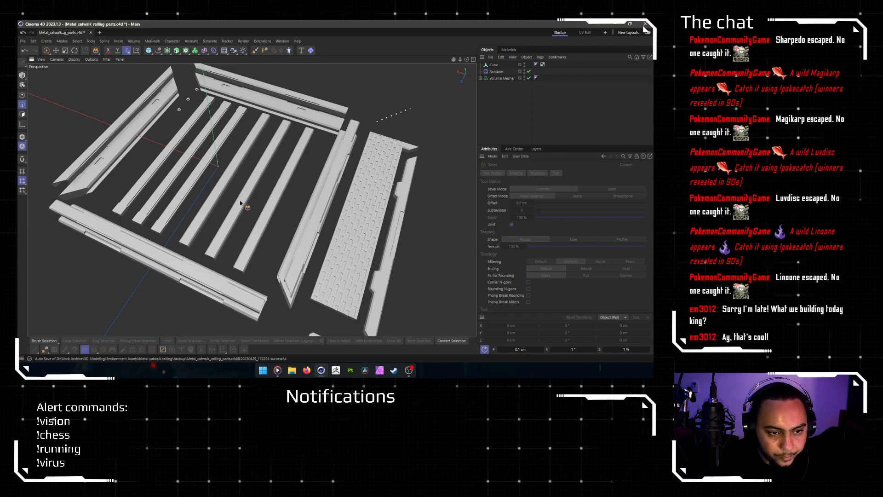
{"action": "scroll", "coordinate": [212, 199], "scroll_direction": "down", "scroll_amount": 3}
{"action": "left_click_drag", "start_coordinate": [212, 199], "coordinate": [256, 193], "text": "alt"}
{"action": "left_click_drag", "start_coordinate": [283, 278], "coordinate": [366, 227], "text": "alt"}
{"action": "scroll", "coordinate": [193, 276], "scroll_direction": "down", "scroll_amount": 2}
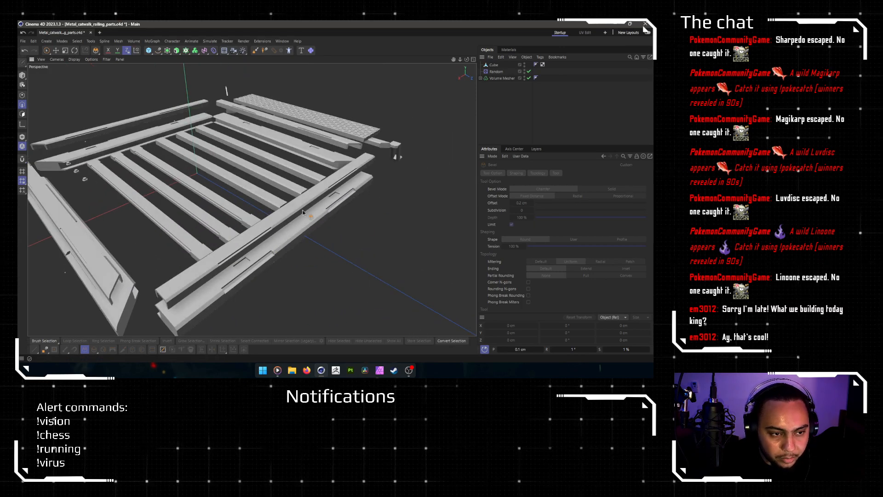
{"action": "left_click_drag", "start_coordinate": [273, 159], "coordinate": [305, 165], "text": "alt"}
{"action": "scroll", "coordinate": [223, 185], "scroll_direction": "up", "scroll_amount": 2}
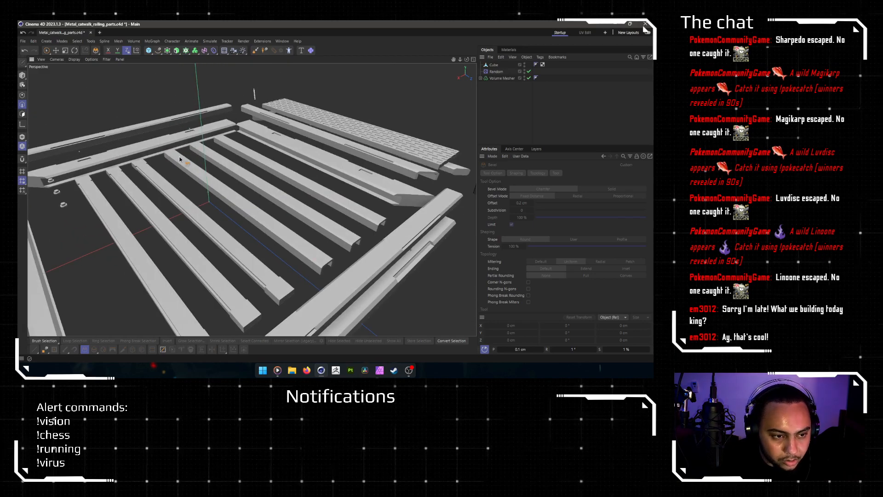
{"action": "scroll", "coordinate": [189, 225], "scroll_direction": "down", "scroll_amount": 2}
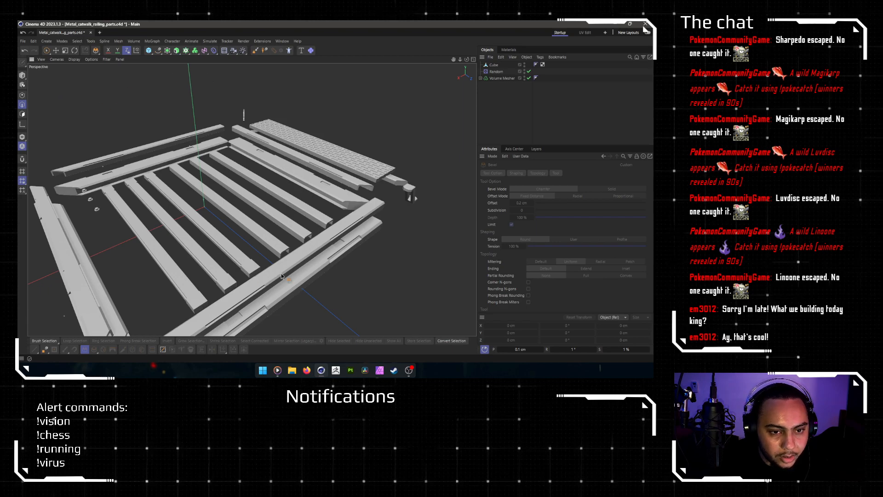
{"action": "left_click_drag", "start_coordinate": [354, 225], "coordinate": [172, 245], "text": "alt"}
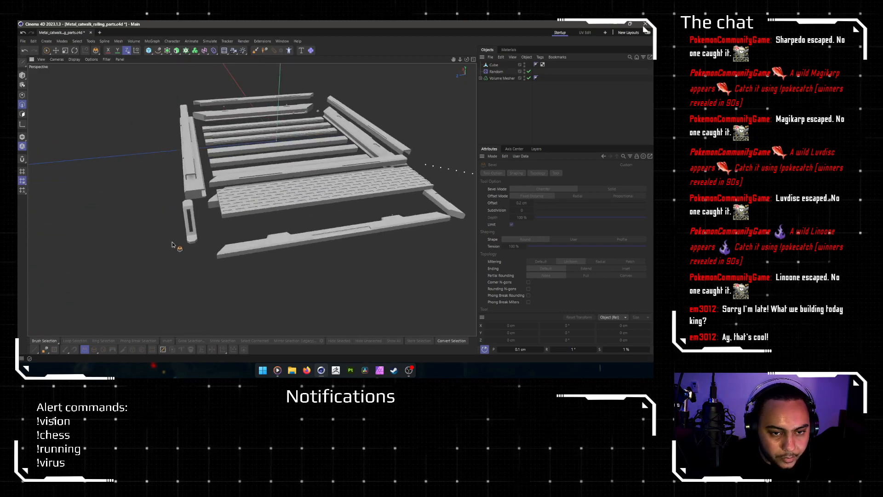
{"action": "left_click_drag", "start_coordinate": [273, 170], "coordinate": [200, 228], "text": "alt"}
{"action": "scroll", "coordinate": [175, 181], "scroll_direction": "down", "scroll_amount": 3}
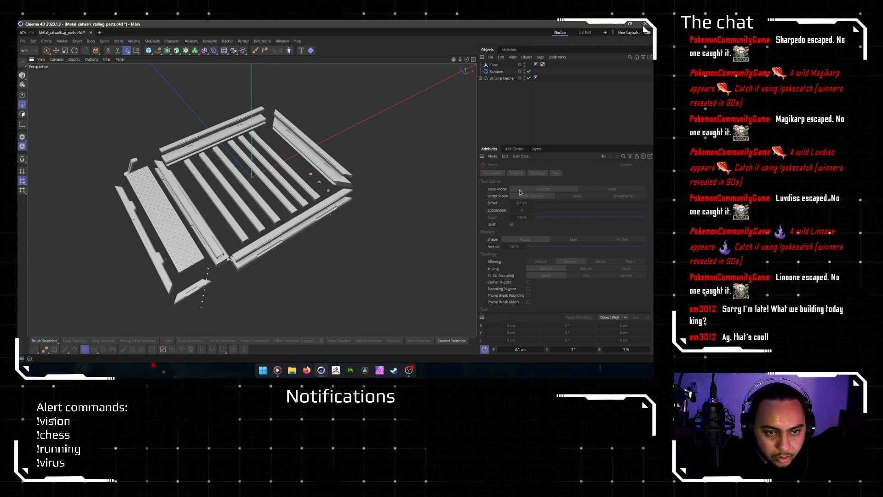
{"action": "middle_click_drag", "start_coordinate": [346, 233], "coordinate": [328, 221]}
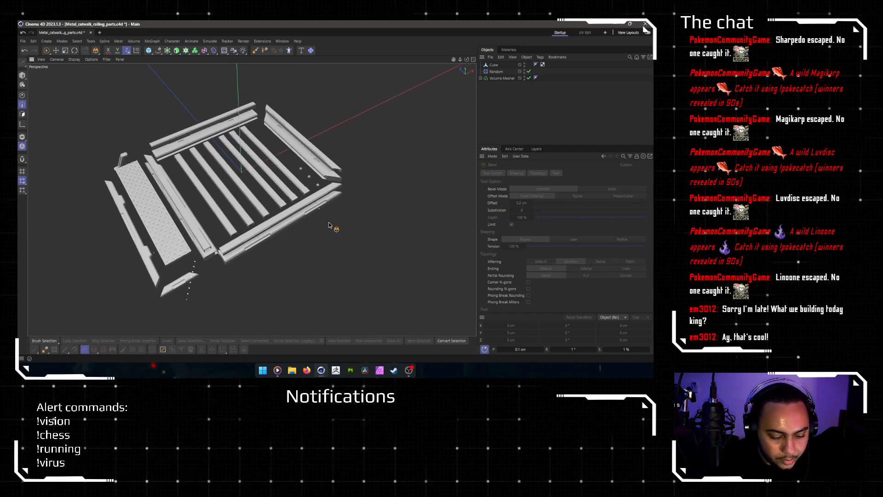
{"action": "left_click_drag", "start_coordinate": [329, 226], "coordinate": [343, 140], "text": "alt"}
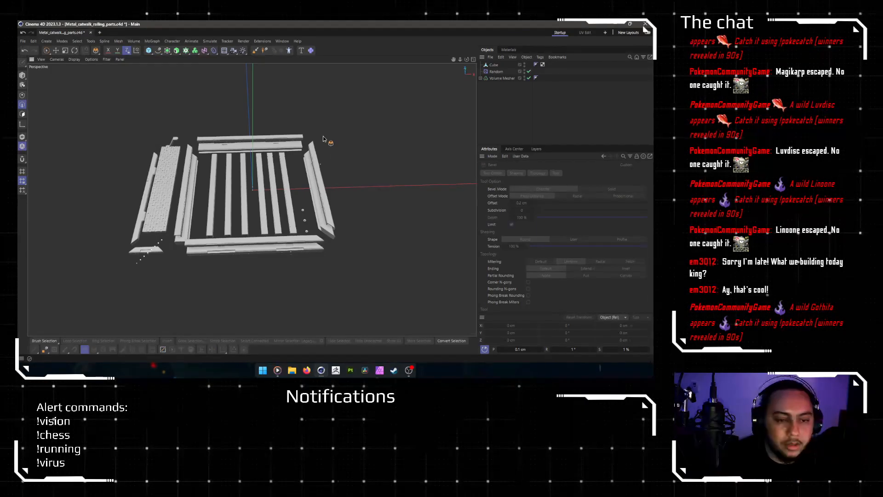
{"action": "scroll", "coordinate": [259, 169], "scroll_direction": "up", "scroll_amount": 3}
{"action": "left_click_drag", "start_coordinate": [259, 169], "coordinate": [270, 207], "text": "alt"}
{"action": "middle_click_drag", "start_coordinate": [270, 207], "coordinate": [222, 200], "text": "alt"}
{"action": "left_click_drag", "start_coordinate": [222, 199], "coordinate": [198, 181], "text": "alt"}
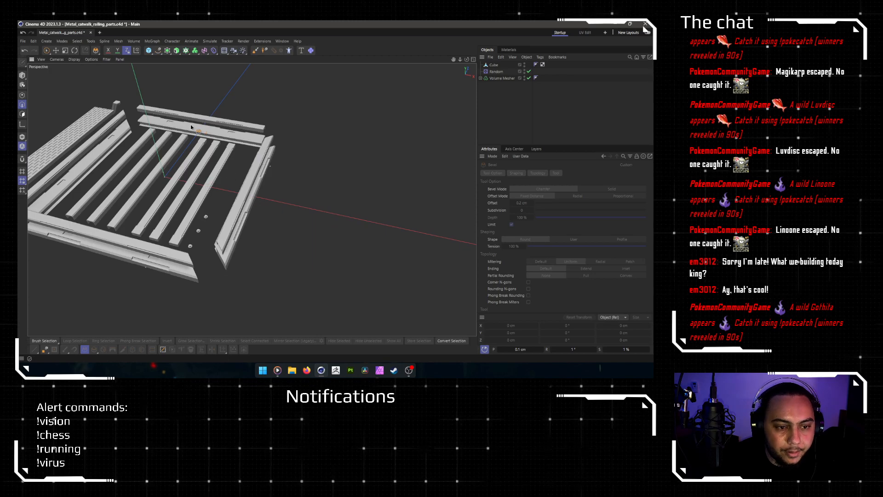
Step: Add a new cube and set its Y size to 25 cm
{"action": "left_click", "coordinate": [152, 51]}
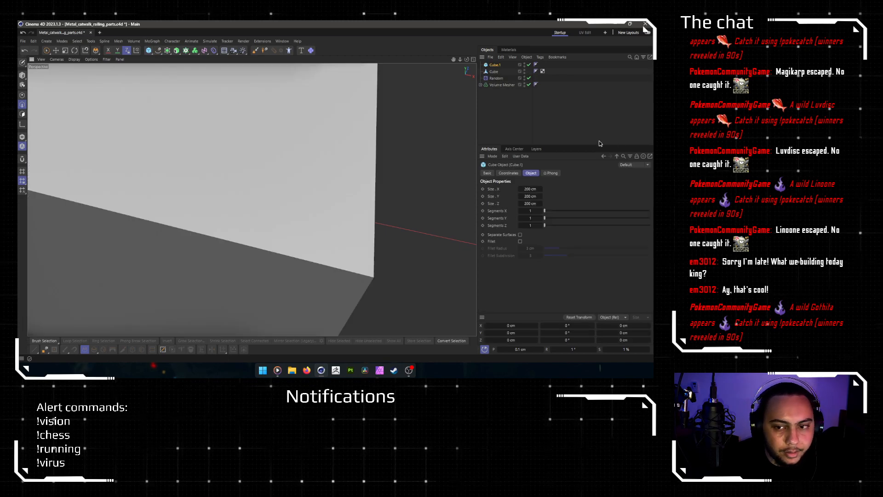
{"action": "double_click", "coordinate": [530, 189]}
{"action": "key", "text": "Tab"}
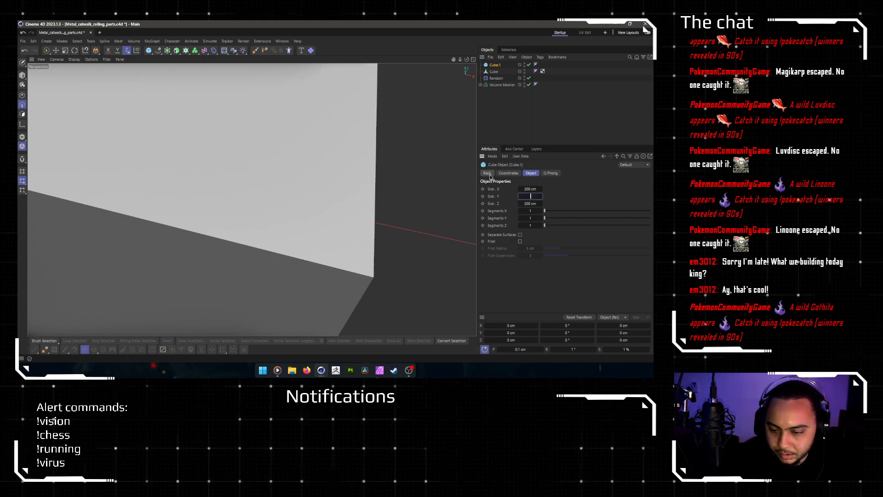
{"action": "left_click", "coordinate": [594, 370]}
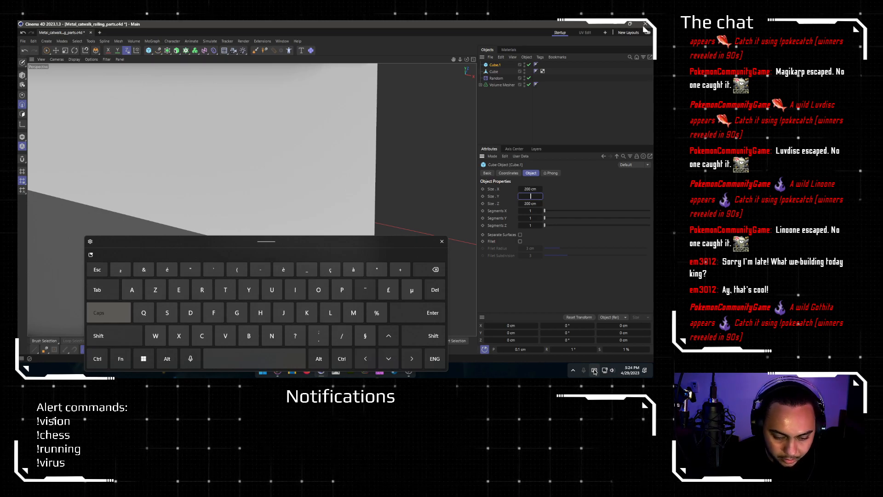
{"action": "left_click", "coordinate": [595, 371]}
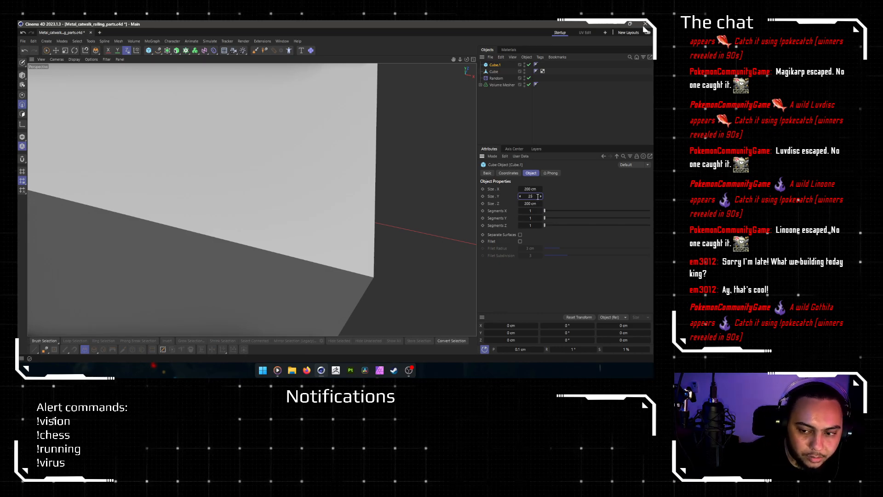
{"action": "key", "text": "Return"}
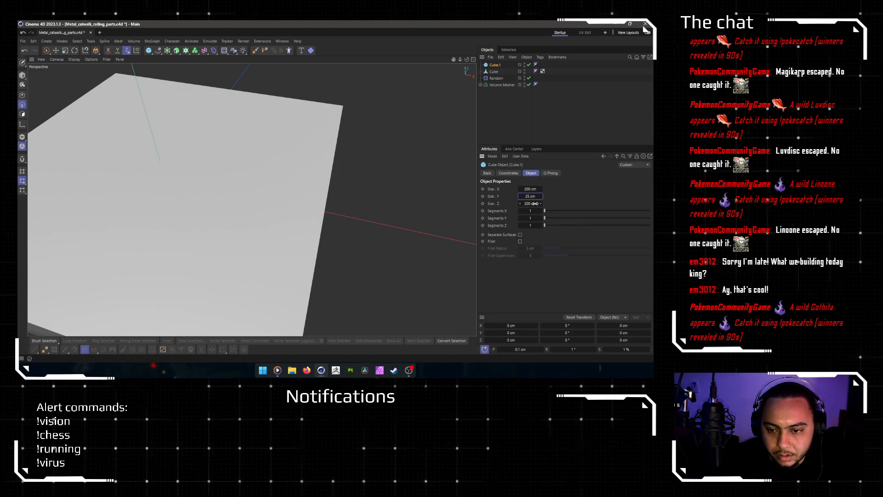
{"action": "scroll", "coordinate": [343, 214], "scroll_direction": "down", "scroll_amount": 5}
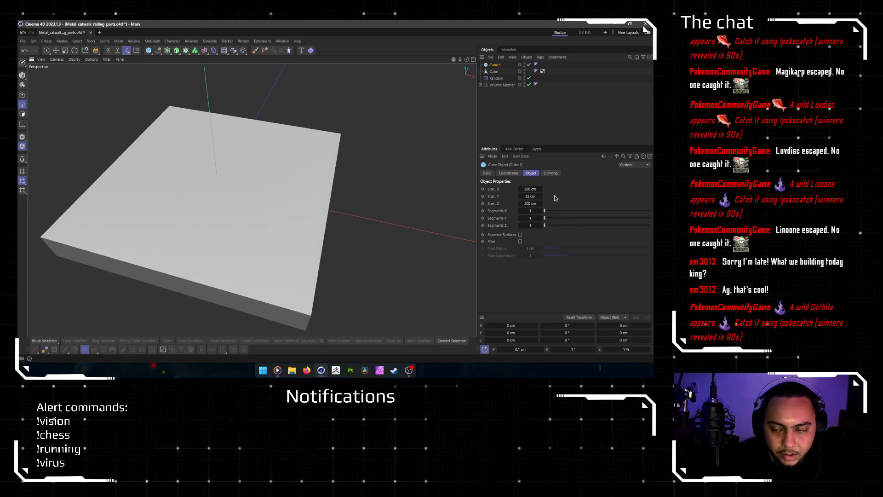
Step: Set the new cube's Z size to 2 cm and shorten its X size to form a thin plate
{"action": "left_click", "coordinate": [533, 204]}
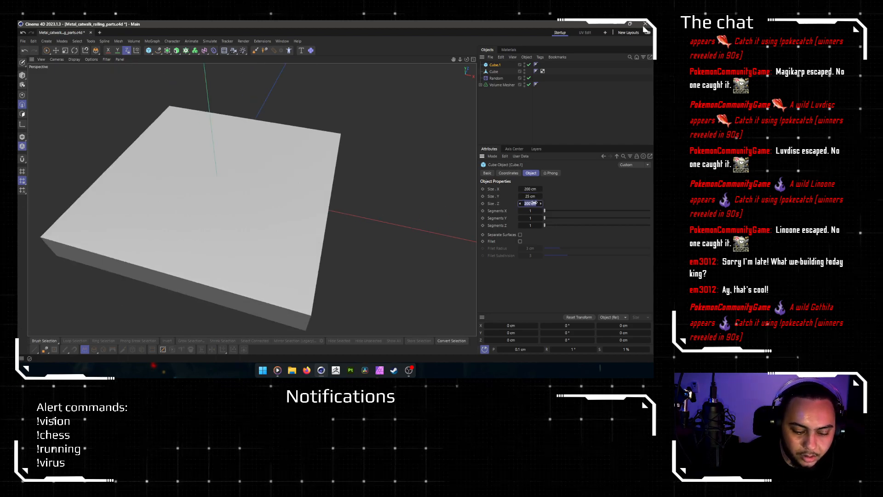
{"action": "type", "text": "2"}
{"action": "key", "text": "Return"}
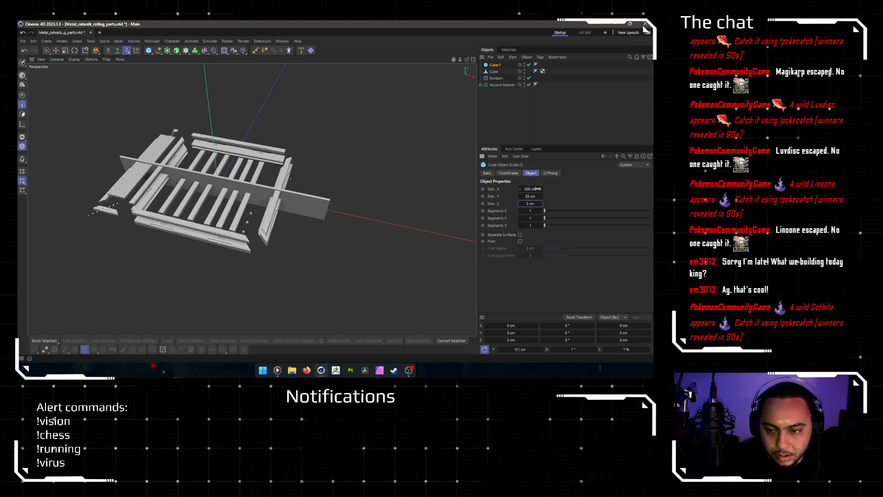
{"action": "scroll", "coordinate": [368, 200], "scroll_direction": "up", "scroll_amount": 2}
{"action": "scroll", "coordinate": [368, 200], "scroll_direction": "up", "scroll_amount": 2}
{"action": "left_click", "coordinate": [531, 189]}
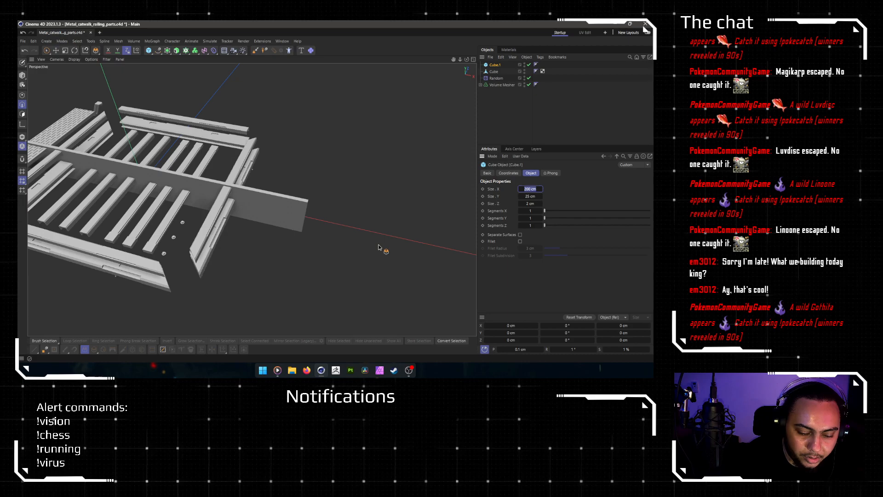
Step: Move the thin plate outside the corner of the catwalk frame and make it an editable polygon object
{"action": "left_click_drag", "start_coordinate": [378, 247], "coordinate": [219, 250], "text": "alt"}
{"action": "key", "text": "e"}
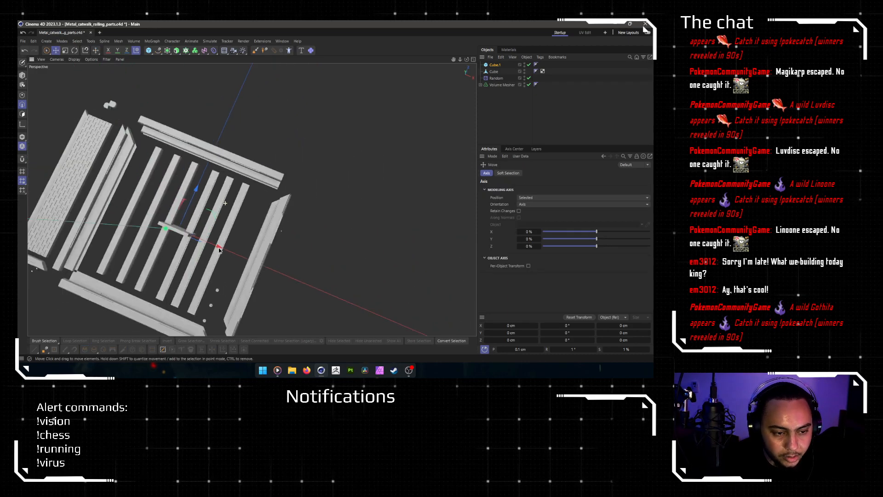
{"action": "left_click_drag", "start_coordinate": [217, 219], "coordinate": [354, 182]}
{"action": "left_click_drag", "start_coordinate": [322, 221], "coordinate": [380, 207], "text": "alt"}
{"action": "left_click_drag", "start_coordinate": [380, 206], "coordinate": [303, 216], "text": "alt"}
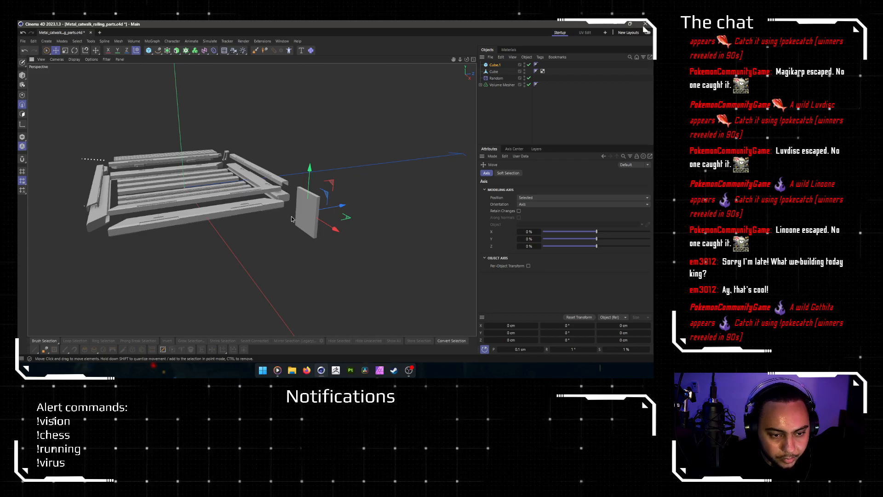
{"action": "right_click_drag", "start_coordinate": [299, 213], "coordinate": [349, 207], "text": "alt"}
{"action": "left_click_drag", "start_coordinate": [349, 207], "coordinate": [317, 198], "text": "alt"}
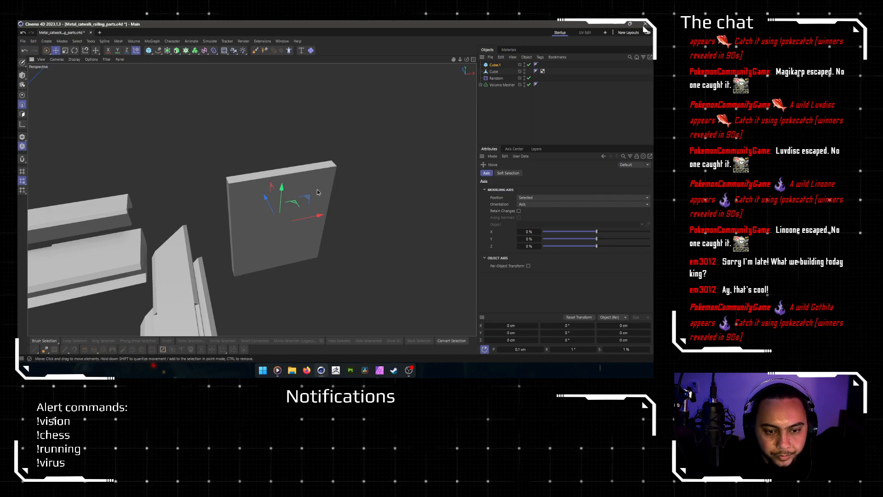
{"action": "left_click_drag", "start_coordinate": [294, 190], "coordinate": [257, 217], "text": "alt"}
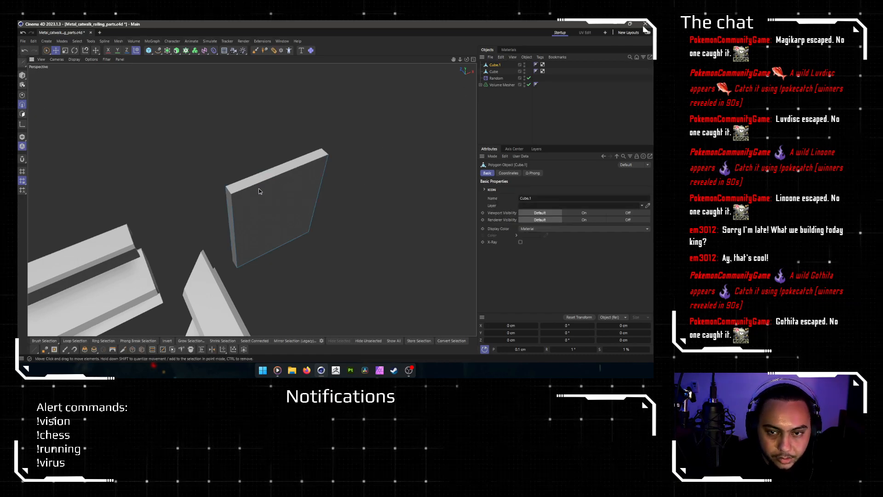
Step: Put the finished bracket into the Main group under the Volume Builder and save the scene
{"action": "left_click", "coordinate": [493, 72]}
{"action": "scroll", "coordinate": [327, 115], "scroll_direction": "down", "scroll_amount": 8}
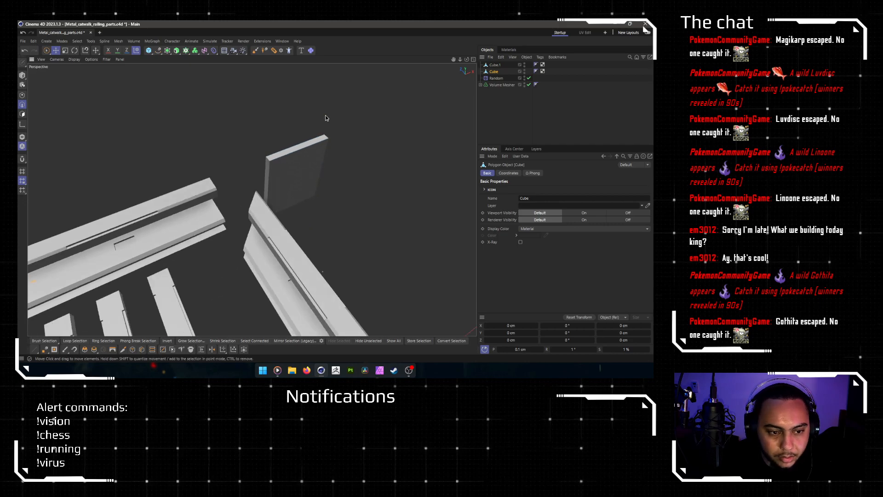
{"action": "middle_click_drag", "start_coordinate": [252, 200], "coordinate": [448, 122], "text": "alt"}
{"action": "left_click", "coordinate": [480, 85]}
{"action": "left_click_drag", "start_coordinate": [509, 148], "coordinate": [518, 72]}
{"action": "scroll", "coordinate": [485, 75], "scroll_direction": "up", "scroll_amount": 4}
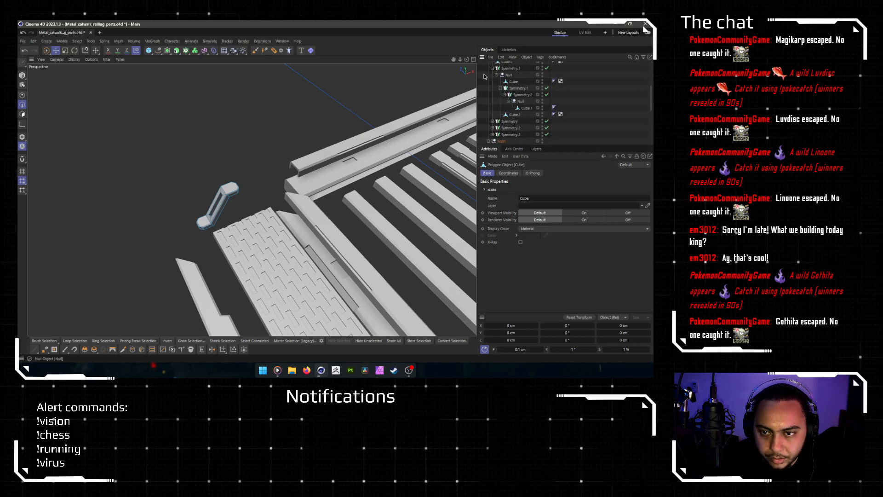
{"action": "left_click", "coordinate": [489, 141]}
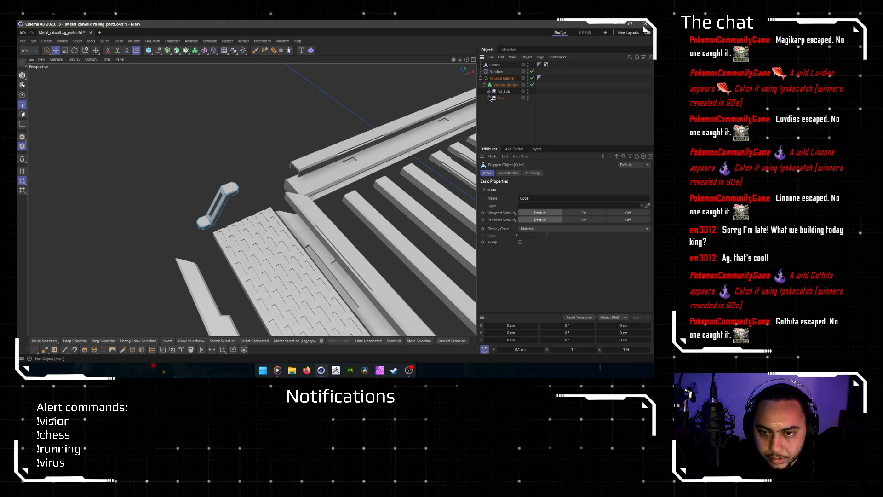
{"action": "left_click", "coordinate": [512, 131]}
{"action": "key", "text": "ctrl+s"}
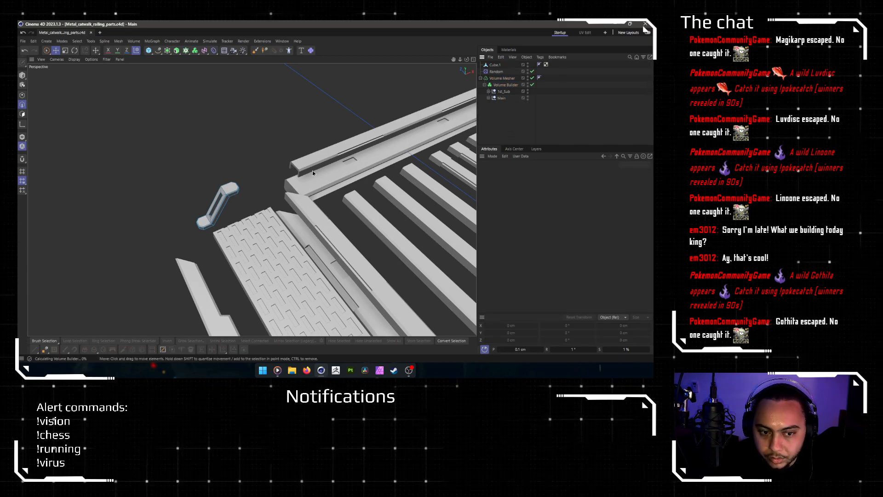
Step: Switch to object editing and disable the Volume Builder to reveal the raw parts around the bracket
{"action": "left_click", "coordinate": [22, 75]}
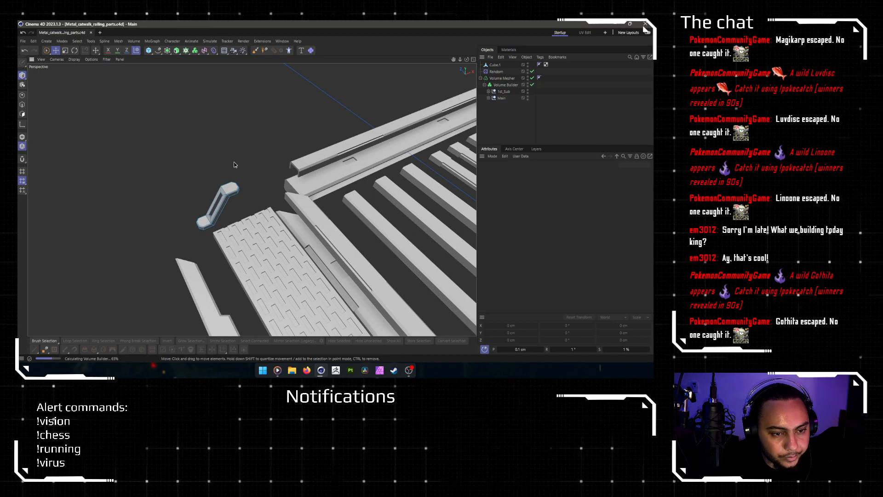
{"action": "scroll", "coordinate": [233, 164], "scroll_direction": "down", "scroll_amount": 2}
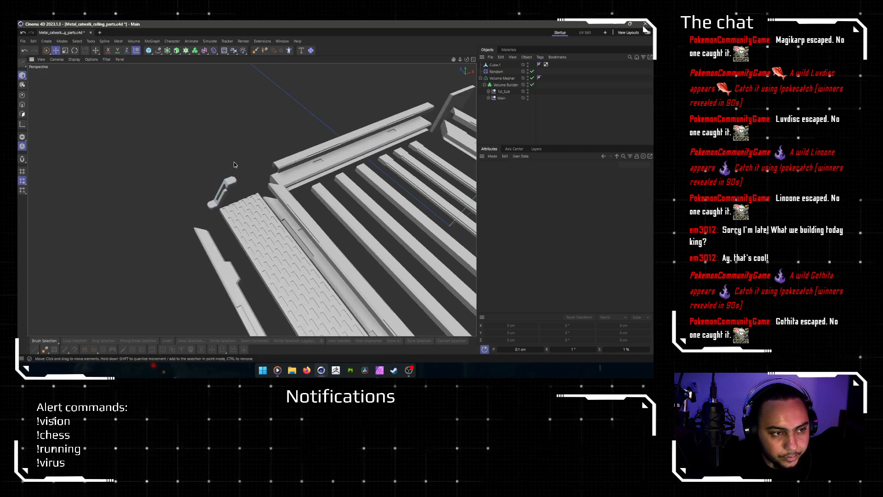
{"action": "scroll", "coordinate": [227, 191], "scroll_direction": "up", "scroll_amount": 8}
{"action": "mouse_move", "coordinate": [222, 190]}
{"action": "left_mouse_down", "text": "alt"}
{"action": "mouse_move", "coordinate": [324, 149]}
{"action": "mouse_move", "coordinate": [258, 173]}
{"action": "mouse_move", "coordinate": [270, 191]}
{"action": "mouse_move", "coordinate": [296, 178]}
{"action": "left_mouse_up", "text": "alt"}
{"action": "scroll", "coordinate": [248, 178], "scroll_direction": "down", "scroll_amount": 5}
{"action": "scroll", "coordinate": [247, 178], "scroll_direction": "up", "scroll_amount": 1}
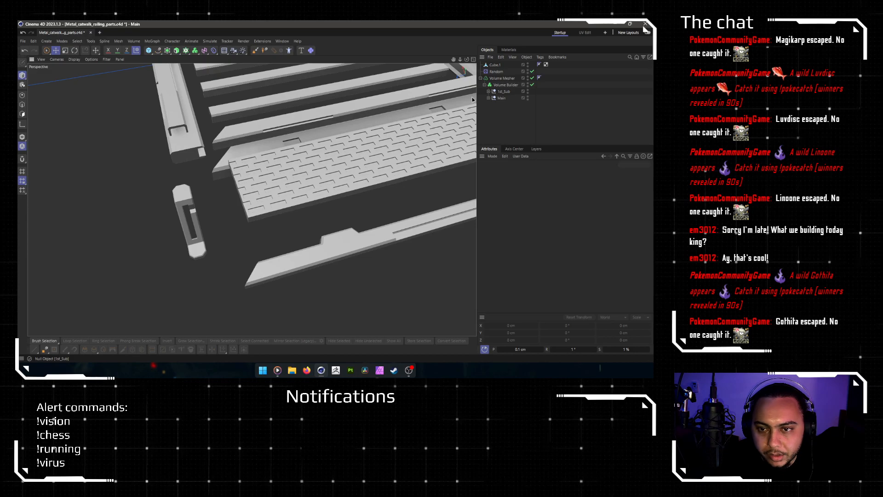
{"action": "left_click", "coordinate": [533, 85]}
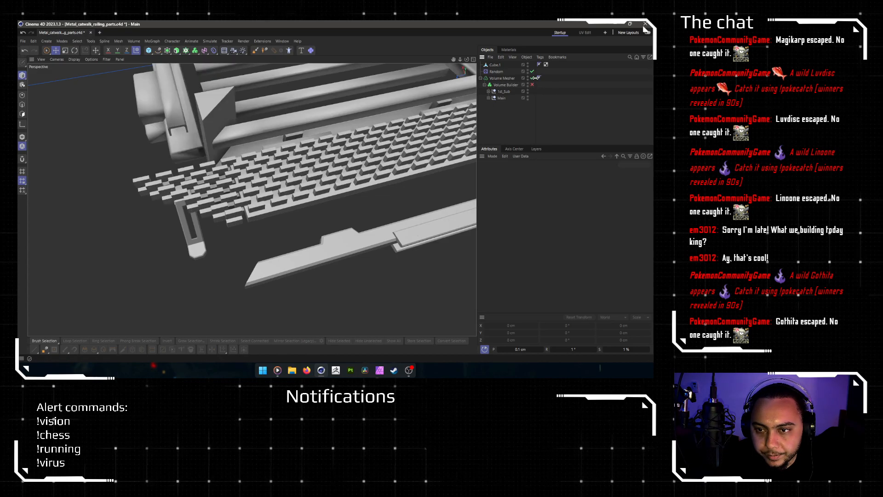
Step: Select the bracket in the Main group and move it outward, clear of the block pattern at the grating's end
{"action": "left_click_drag", "start_coordinate": [194, 194], "coordinate": [236, 233], "text": "alt"}
{"action": "scroll", "coordinate": [222, 216], "scroll_direction": "up", "scroll_amount": 4}
{"action": "scroll", "coordinate": [279, 250], "scroll_direction": "down", "scroll_amount": 5}
{"action": "left_click_drag", "start_coordinate": [290, 220], "coordinate": [448, 262], "text": "alt"}
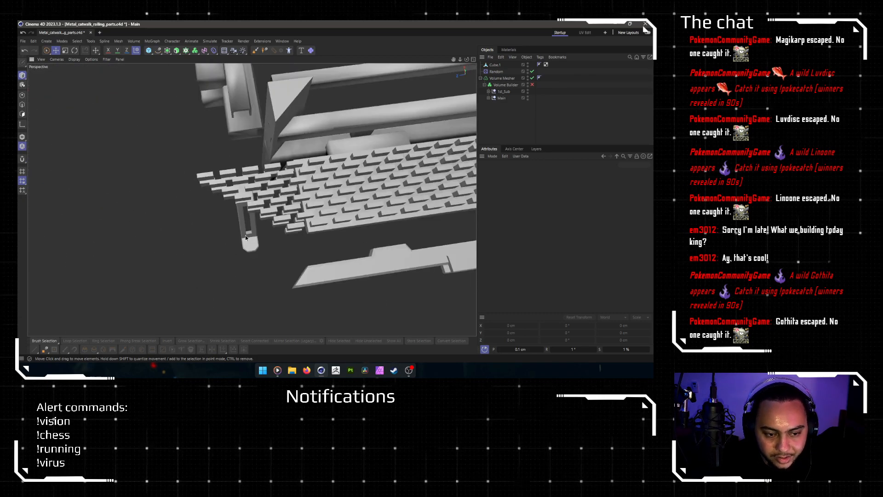
{"action": "scroll", "coordinate": [448, 262], "scroll_direction": "down", "scroll_amount": 4}
{"action": "left_click", "coordinate": [489, 99]}
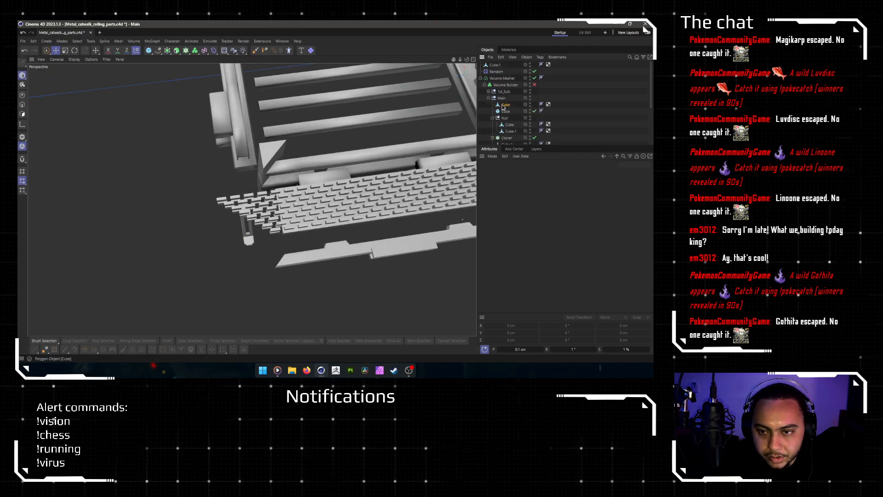
{"action": "left_click", "coordinate": [503, 105]}
{"action": "left_click_drag", "start_coordinate": [243, 189], "coordinate": [247, 216]}
{"action": "left_click_drag", "start_coordinate": [244, 249], "coordinate": [338, 255], "text": "alt"}
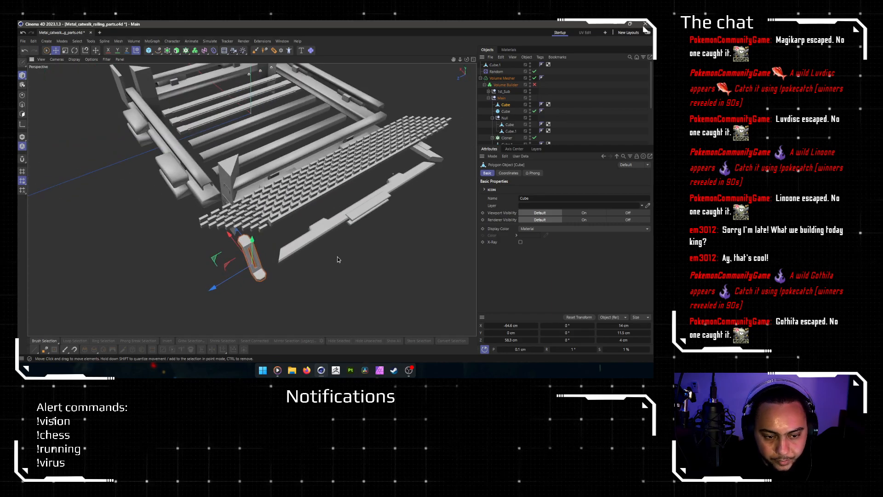
Step: Re-enable the Volume Builder and collapse the Main group in the object hierarchy
{"action": "left_click", "coordinate": [605, 118]}
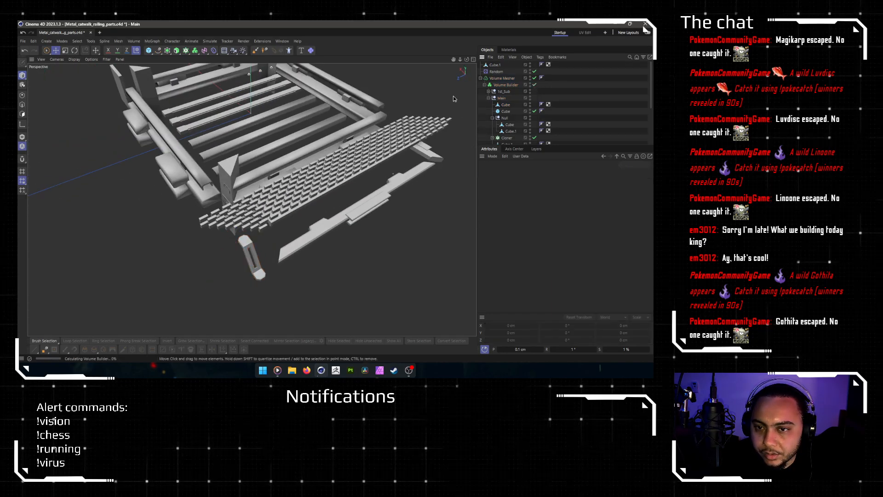
{"action": "left_click", "coordinate": [485, 85]}
{"action": "left_click", "coordinate": [485, 86]}
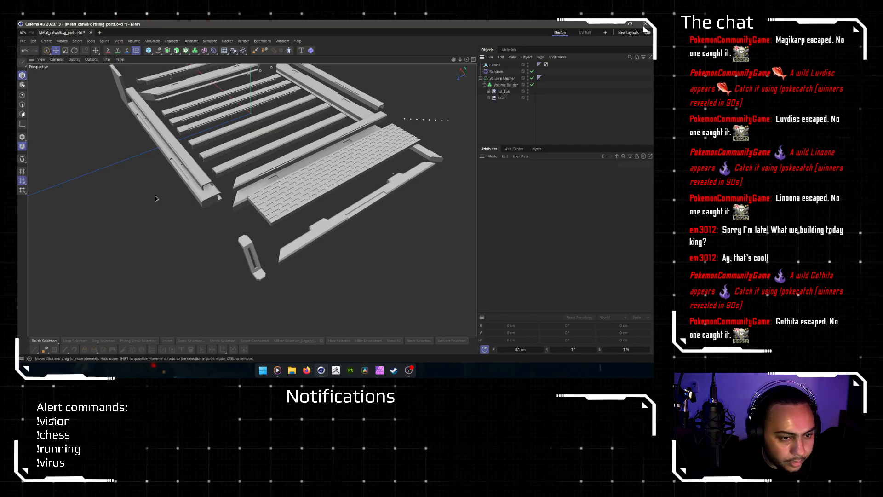
{"action": "scroll", "coordinate": [54, 224], "scroll_direction": "down", "scroll_amount": 1}
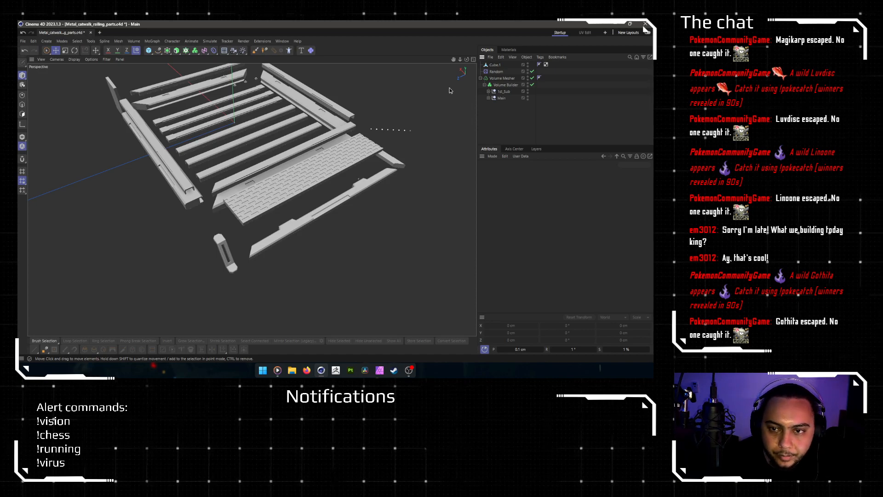
Step: Select the thin plate beside the frame corner and switch to edge editing
{"action": "left_click", "coordinate": [495, 64]}
{"action": "middle_click_drag", "start_coordinate": [257, 133], "coordinate": [322, 190], "text": "alt"}
{"action": "left_click_drag", "start_coordinate": [322, 190], "coordinate": [414, 152], "text": "alt"}
{"action": "left_click_drag", "start_coordinate": [271, 186], "coordinate": [330, 219], "text": "alt"}
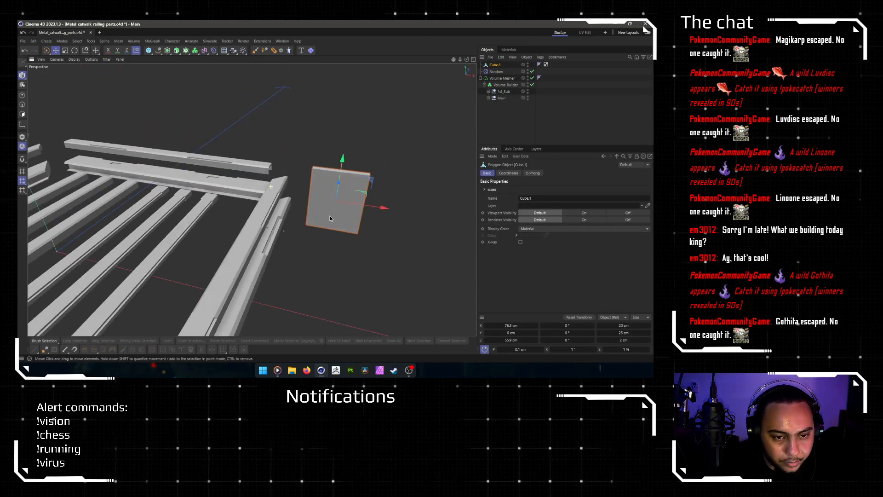
{"action": "middle_click_drag", "start_coordinate": [330, 218], "coordinate": [228, 203], "text": "alt"}
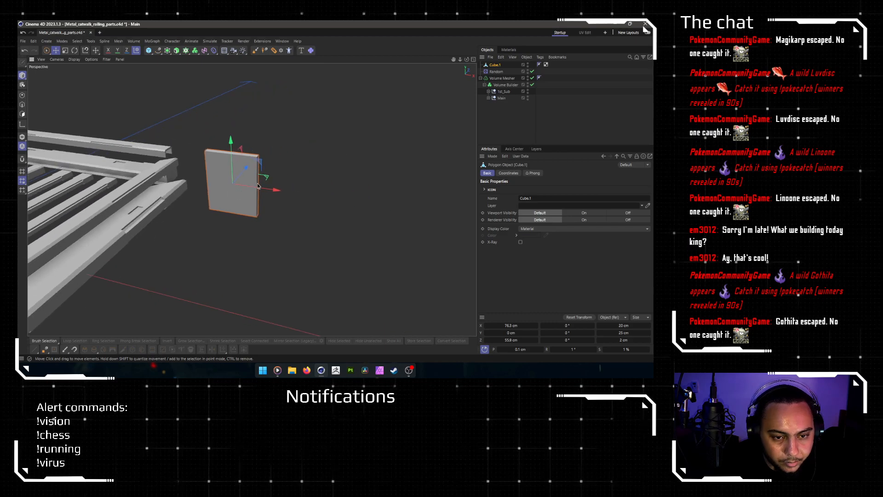
{"action": "right_click_drag", "start_coordinate": [229, 202], "coordinate": [258, 176], "text": "alt"}
{"action": "left_click", "coordinate": [23, 106]}
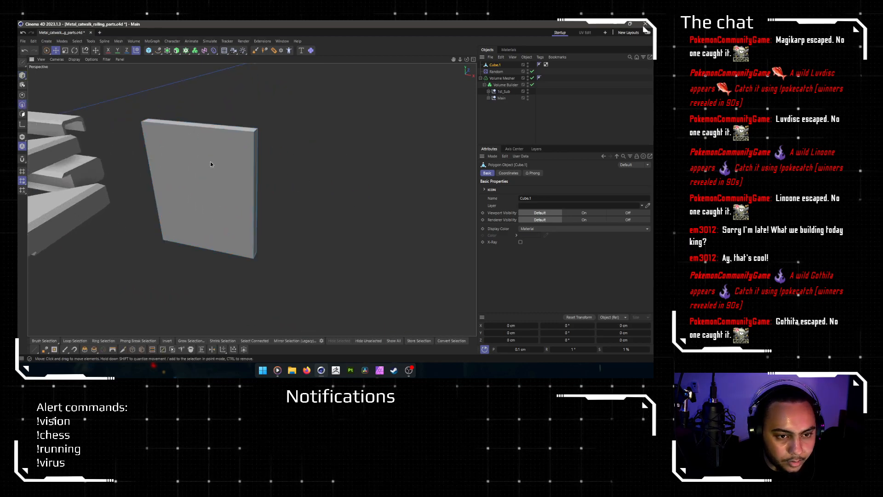
Step: Ring-select the plate's four short corner edges and bevel them into flat chamfers with no subdivisions
{"action": "left_click_drag", "start_coordinate": [209, 163], "coordinate": [242, 187], "text": "alt"}
{"action": "key", "text": "u"}
{"action": "key", "text": "b"}
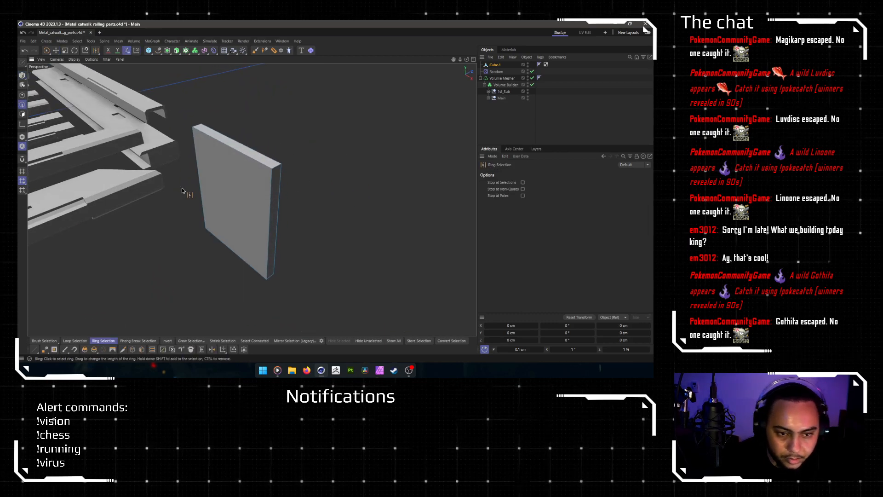
{"action": "left_click", "coordinate": [276, 166]}
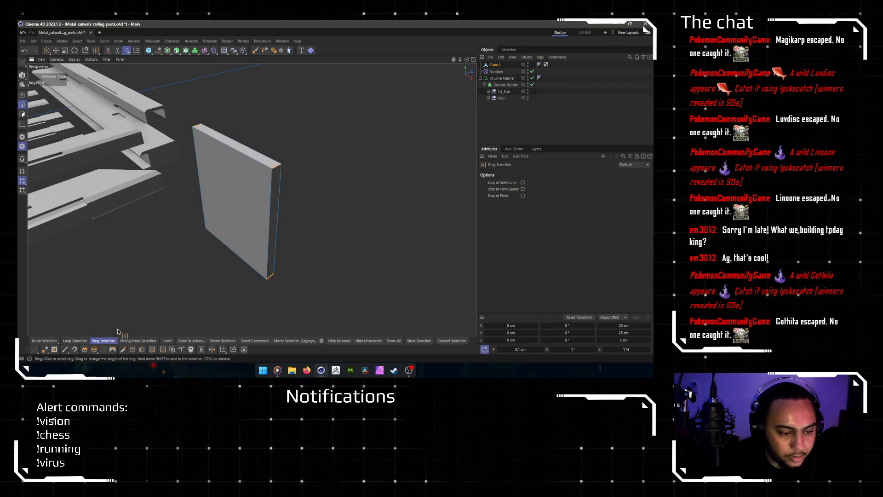
{"action": "left_click", "coordinate": [85, 349]}
{"action": "double_click", "coordinate": [522, 203]}
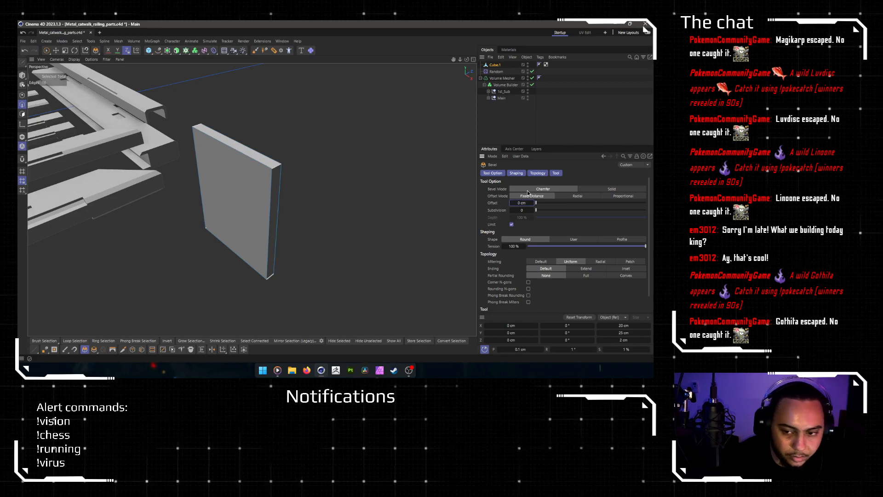
{"action": "key", "text": "ctrl+z"}
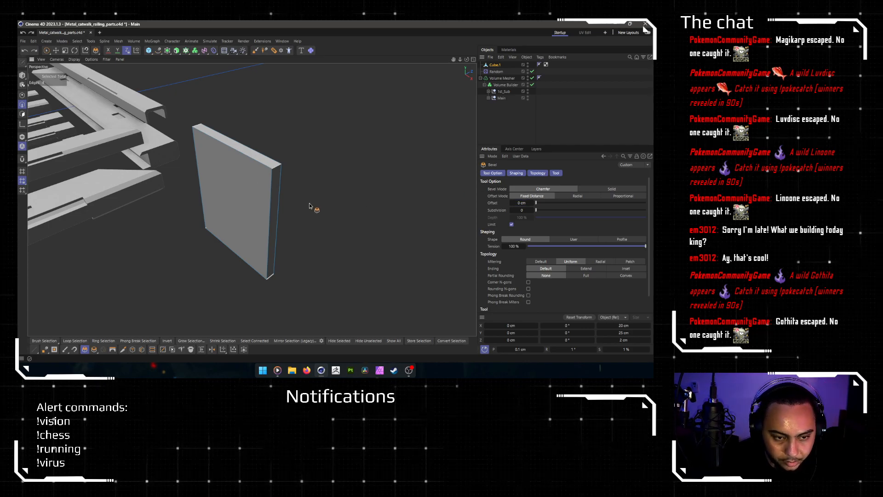
{"action": "left_click_drag", "start_coordinate": [357, 188], "coordinate": [393, 192]}
Step: Select the outline edge loops around both large faces of the plate
{"action": "mouse_move", "coordinate": [324, 192]}
{"action": "left_mouse_down", "text": "alt"}
{"action": "mouse_move", "coordinate": [347, 169]}
{"action": "mouse_move", "coordinate": [325, 185]}
{"action": "left_mouse_up", "text": "alt"}
{"action": "scroll", "coordinate": [277, 173], "scroll_direction": "up", "scroll_amount": 3}
{"action": "key", "text": "u"}
{"action": "key", "text": "l"}
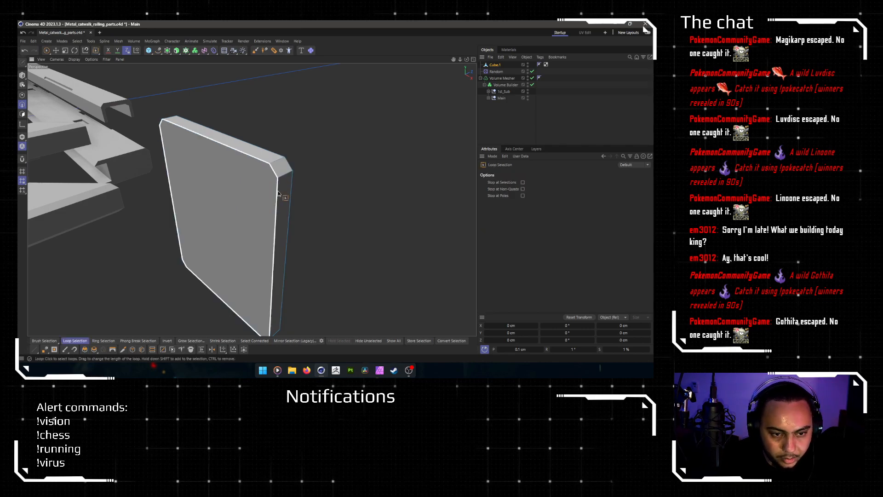
{"action": "left_click", "coordinate": [278, 173]}
{"action": "left_click_drag", "start_coordinate": [277, 174], "coordinate": [357, 218], "text": "alt"}
{"action": "left_click", "coordinate": [235, 213], "text": "shift"}
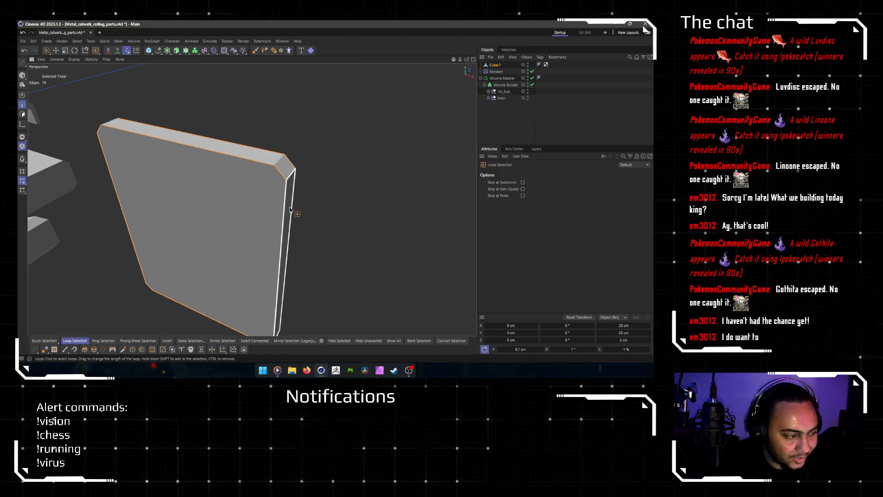
{"action": "left_click_drag", "start_coordinate": [309, 232], "coordinate": [285, 213], "text": "alt"}
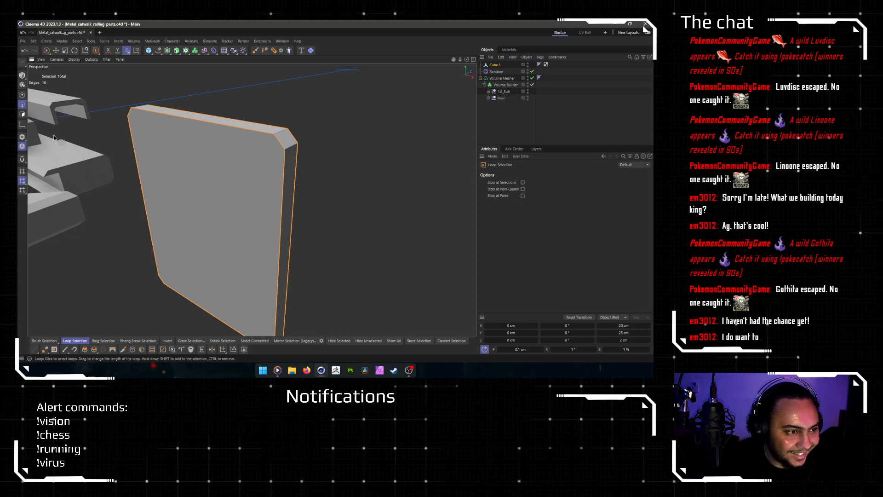
Step: Try a 0.5 cm bevel on the plate's two outline loops and undo it
{"action": "key", "text": "e"}
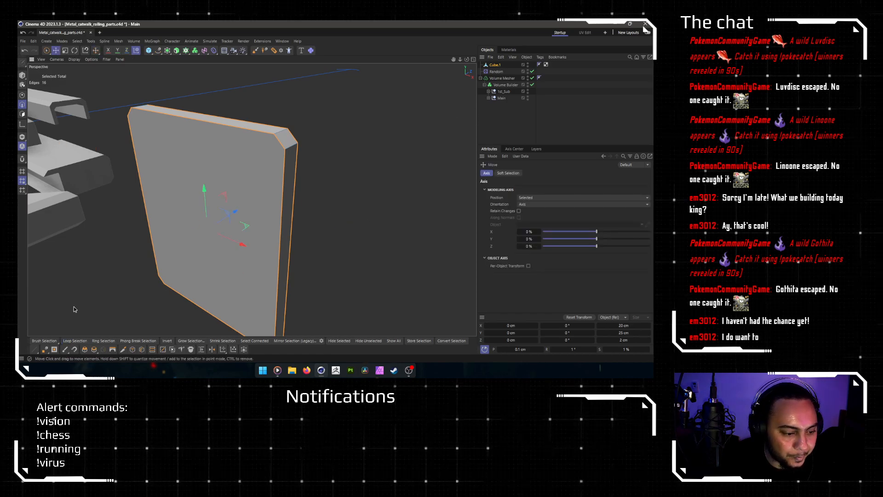
{"action": "key", "text": "m"}
{"action": "key", "text": "s"}
{"action": "left_click", "coordinate": [524, 204]}
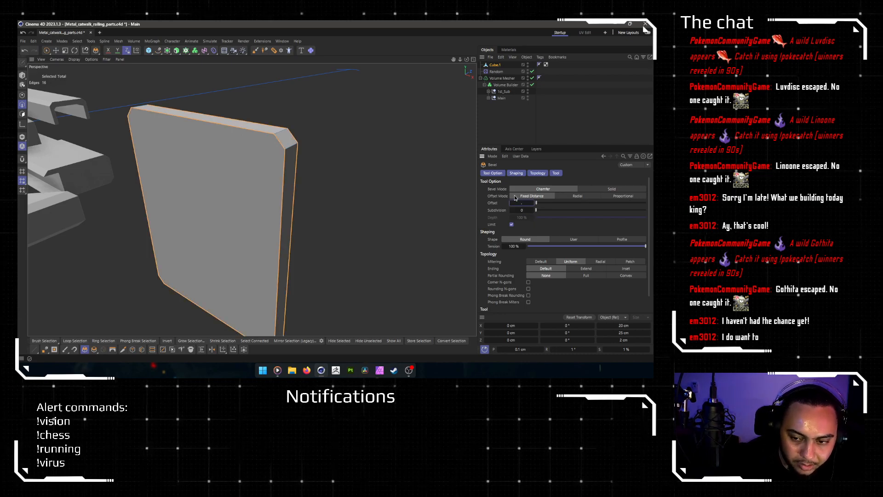
{"action": "type", "text": ".5"}
{"action": "key", "text": "Return"}
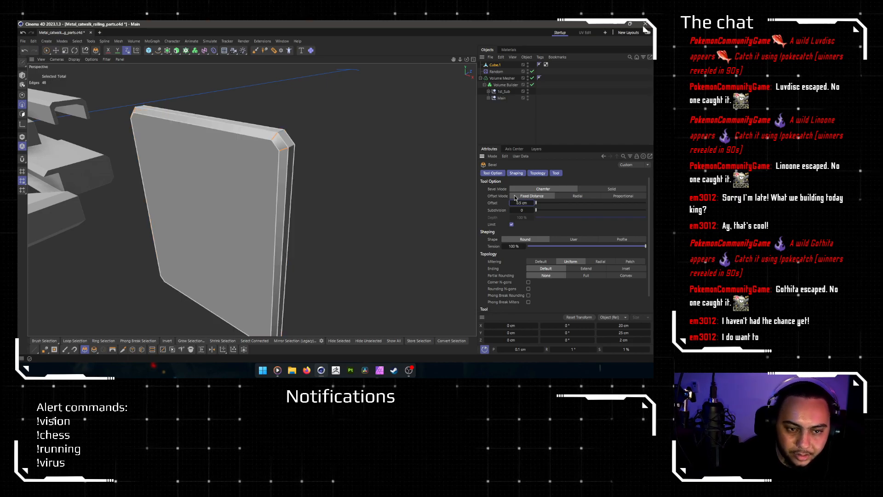
{"action": "key", "text": "ctrl+z"}
Step: Bevel both outline loops of the plate with a 0.25 cm offset and clear the edge selection
{"action": "left_click", "coordinate": [523, 202]}
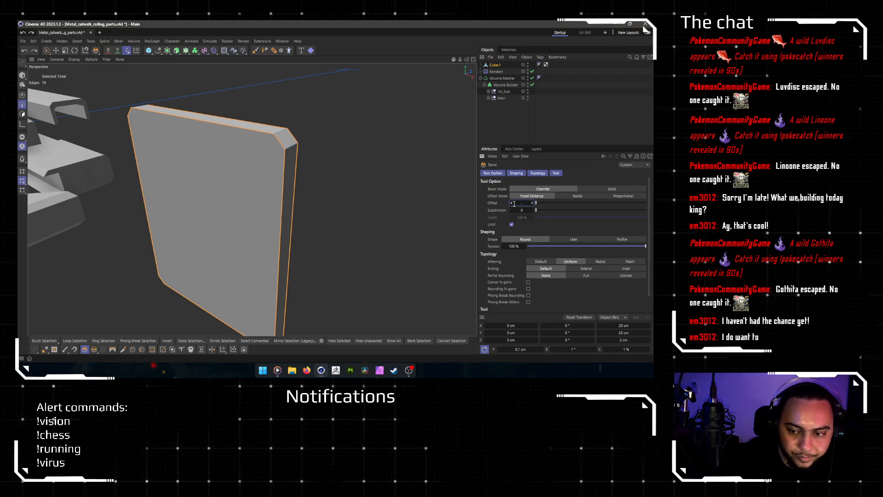
{"action": "key", "text": "Return"}
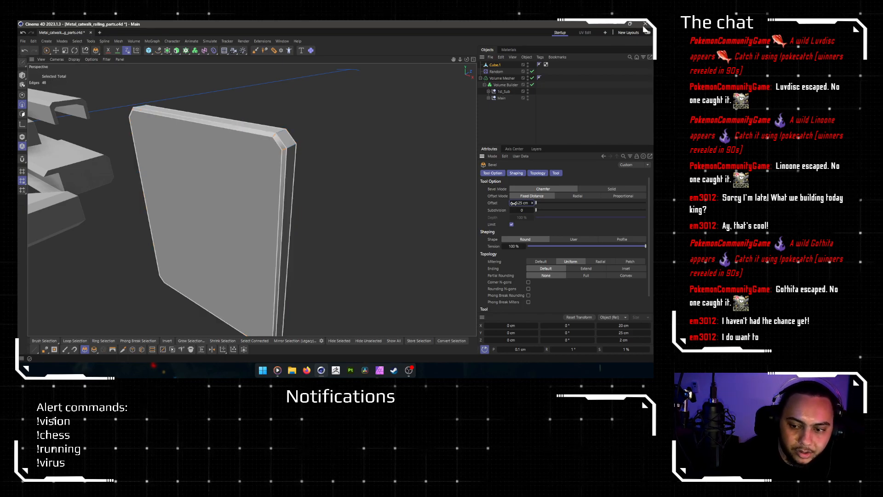
{"action": "left_click", "coordinate": [313, 199]}
{"action": "scroll", "coordinate": [313, 199], "scroll_direction": "down", "scroll_amount": 3}
{"action": "left_click_drag", "start_coordinate": [312, 198], "coordinate": [305, 230], "text": "alt"}
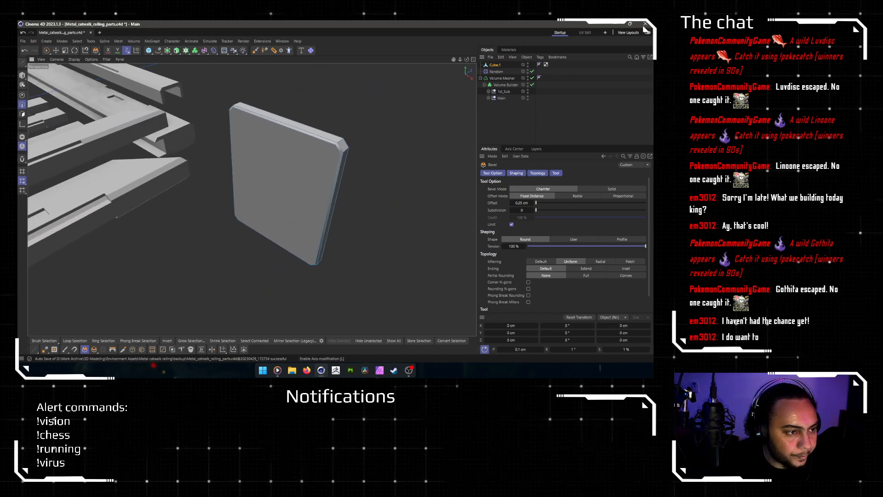
{"action": "left_click", "coordinate": [22, 114]}
{"action": "left_click_drag", "start_coordinate": [329, 193], "coordinate": [369, 191], "text": "alt"}
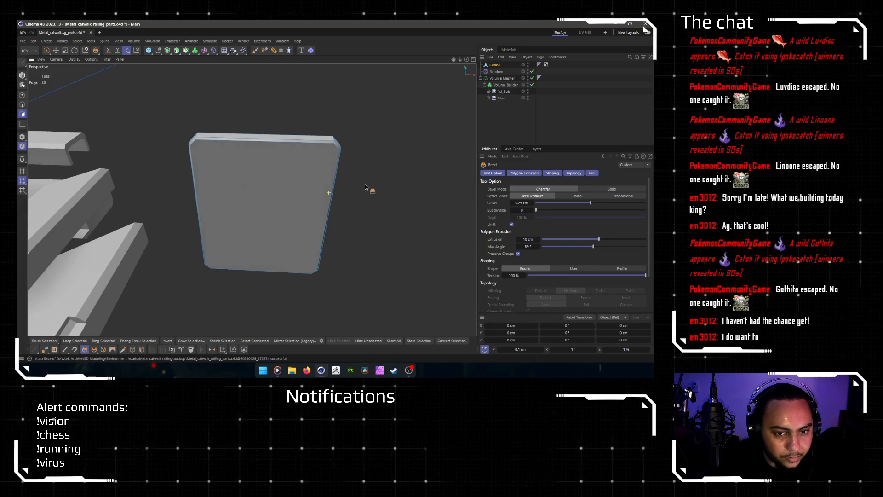
{"action": "key", "text": "k"}
{"action": "key", "text": "l"}
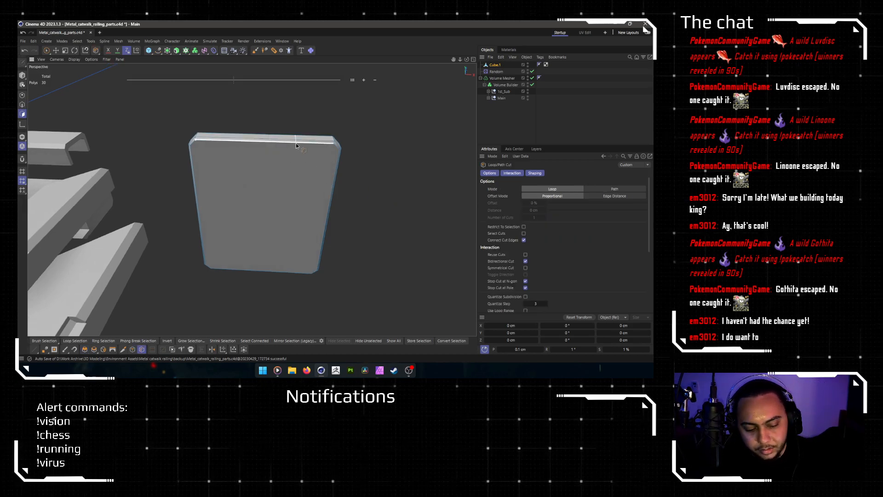
Step: Ring-select the plate's long horizontal edges and connect them to cut a vertical loop through its middle
{"action": "left_click", "coordinate": [22, 105]}
{"action": "key", "text": "u"}
{"action": "key", "text": "b"}
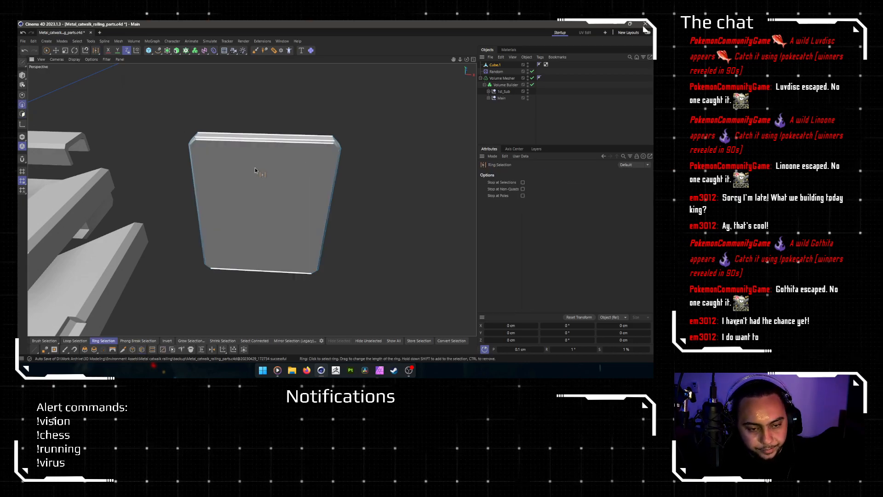
{"action": "left_click", "coordinate": [260, 164]}
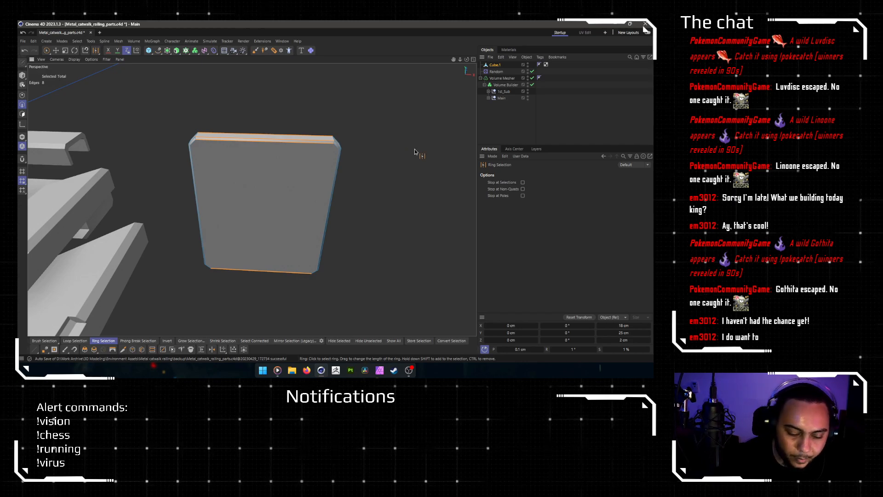
{"action": "key", "text": "m"}
{"action": "key", "text": "m"}
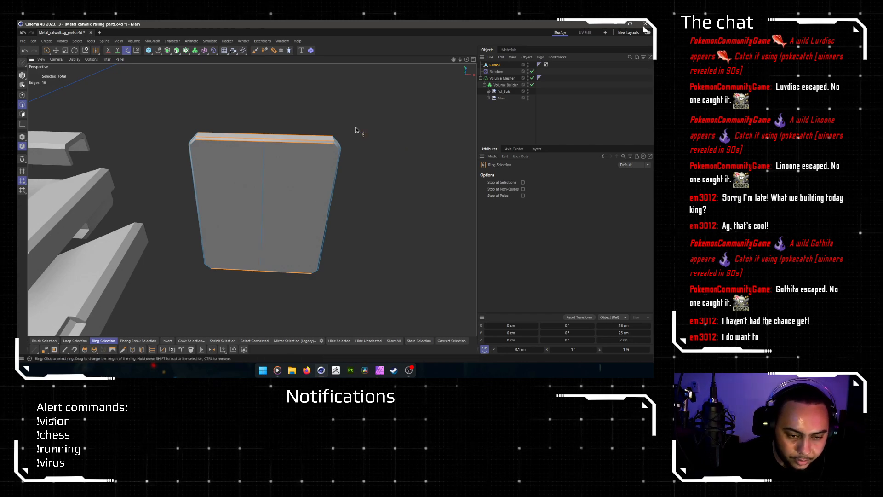
Step: Connect the plate's ring-selected vertical edges to cut a horizontal loop through its middle, and select the vertical middle loop
{"action": "left_click", "coordinate": [311, 198]}
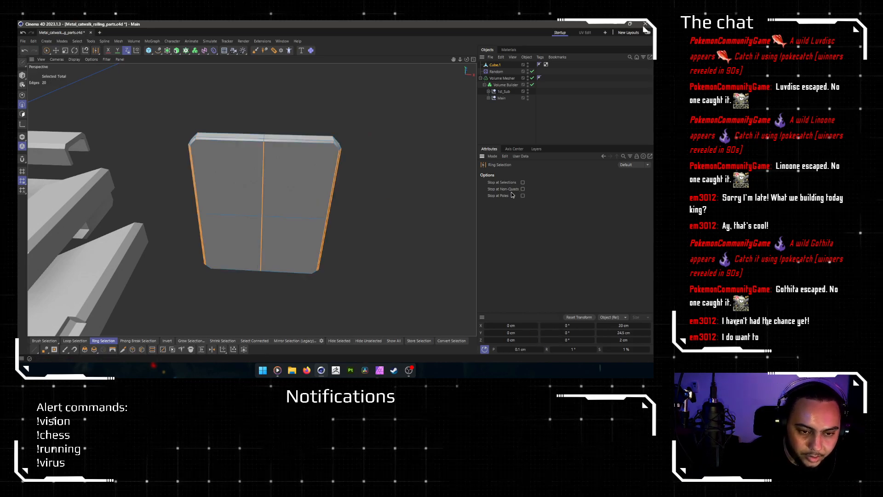
{"action": "key", "text": "e"}
{"action": "double_click", "coordinate": [263, 242]}
{"action": "left_click_drag", "start_coordinate": [329, 236], "coordinate": [280, 233], "text": "alt"}
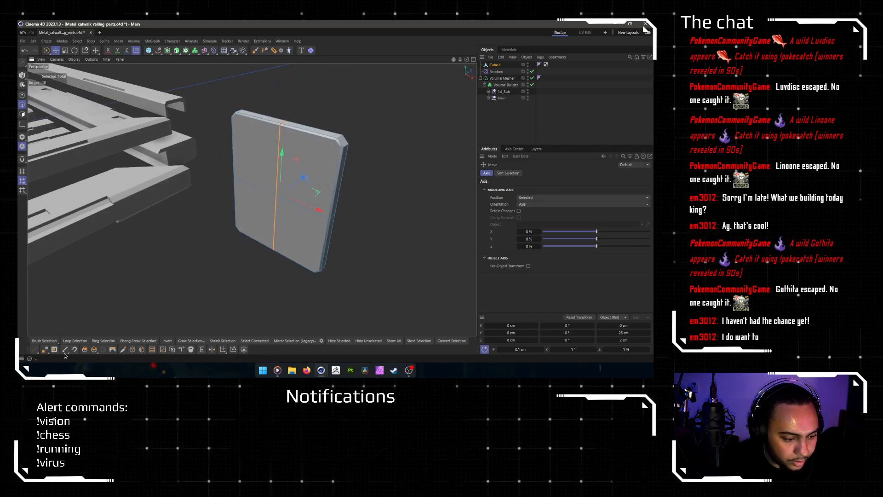
Step: Try a 10 cm bevel on the plate's vertical middle loop
{"action": "left_click", "coordinate": [84, 349]}
{"action": "left_click", "coordinate": [526, 204]}
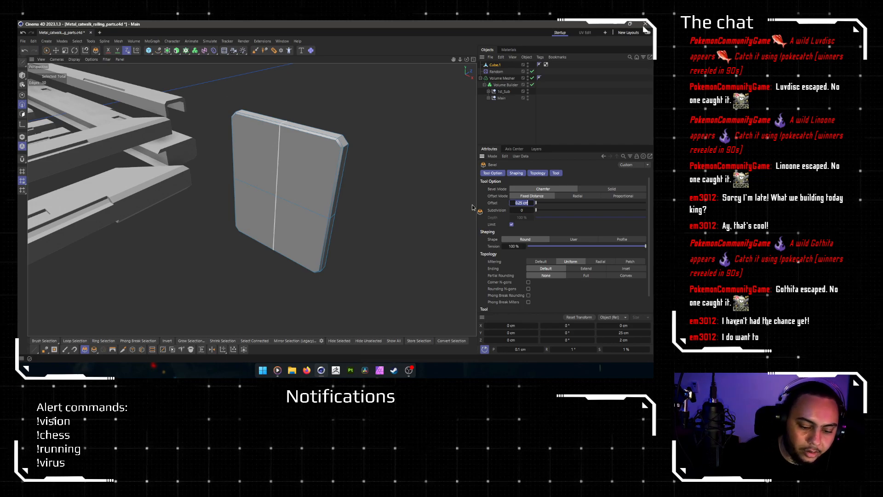
{"action": "type", "text": "10"}
{"action": "key", "text": "Return"}
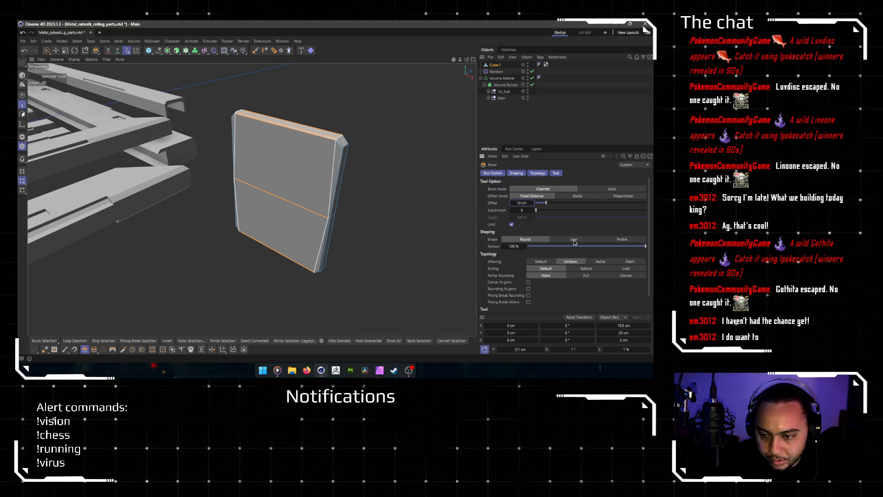
Step: Set the bevel mitering to Default, undo the 10 cm bevel and bevel the vertical middle loop with a 7 cm offset
{"action": "left_click", "coordinate": [546, 262]}
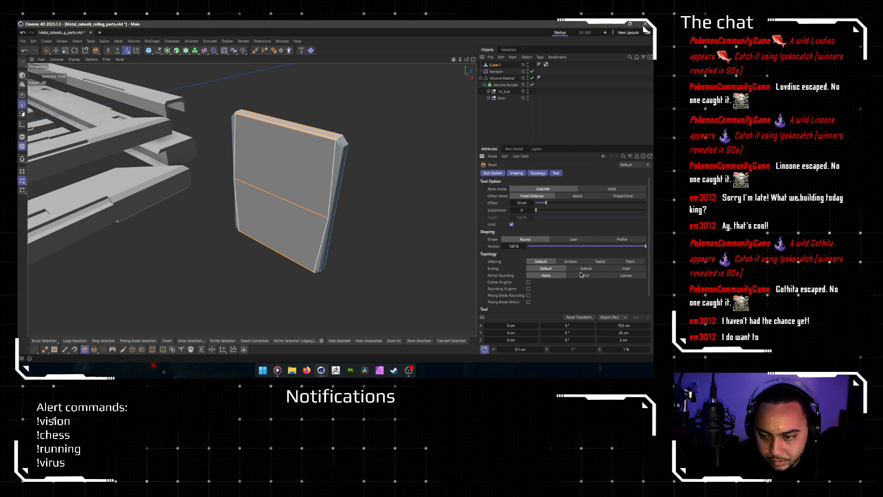
{"action": "key", "text": "ctrl+z"}
{"action": "left_click_drag", "start_coordinate": [379, 241], "coordinate": [609, 250]}
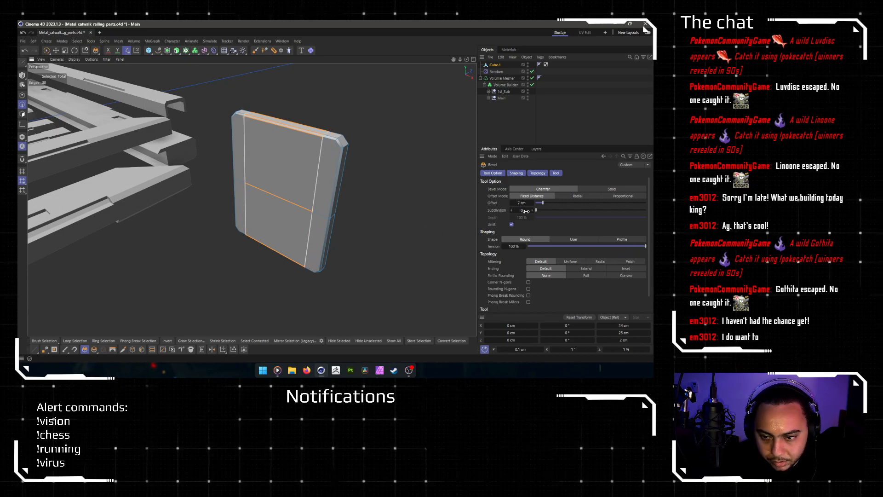
{"action": "key", "text": "e"}
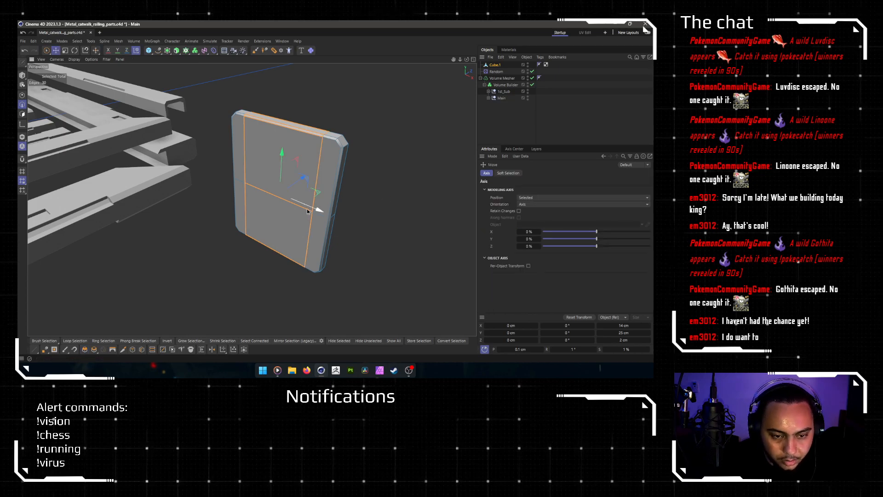
Step: Bevel the plate's horizontal middle loop with an 8 cm offset and clear the edge selection
{"action": "double_click", "coordinate": [307, 207]}
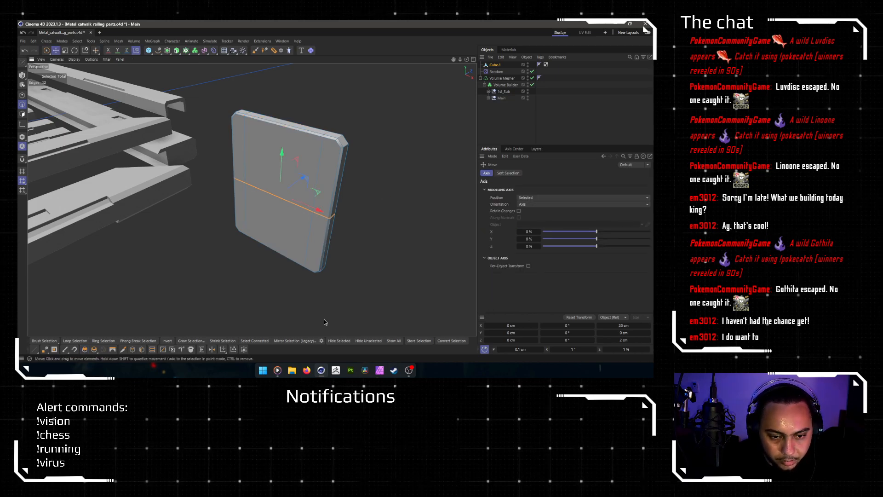
{"action": "left_click", "coordinate": [84, 349]}
{"action": "left_click_drag", "start_coordinate": [402, 280], "coordinate": [648, 239]}
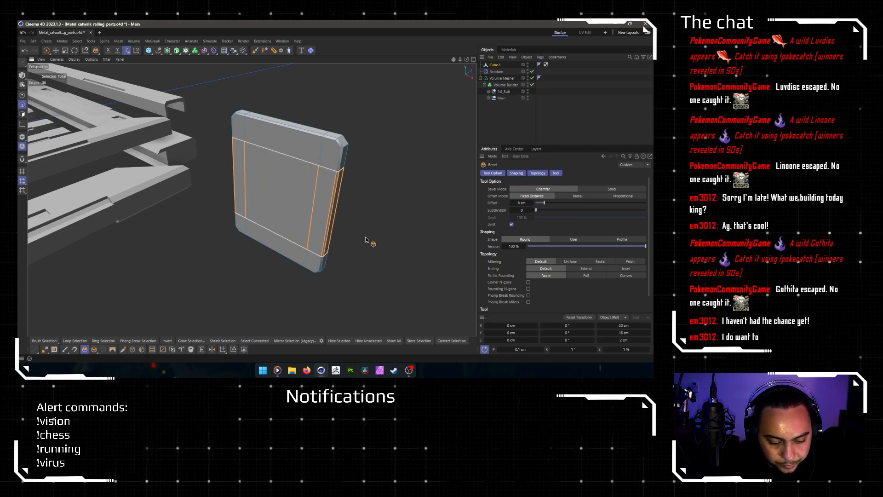
{"action": "key", "text": "e"}
{"action": "left_click", "coordinate": [376, 249]}
Step: Extrude the central rectangular face of the plate outward about 6 cm to form a box
{"action": "left_click_drag", "start_coordinate": [376, 248], "coordinate": [252, 234], "text": "alt"}
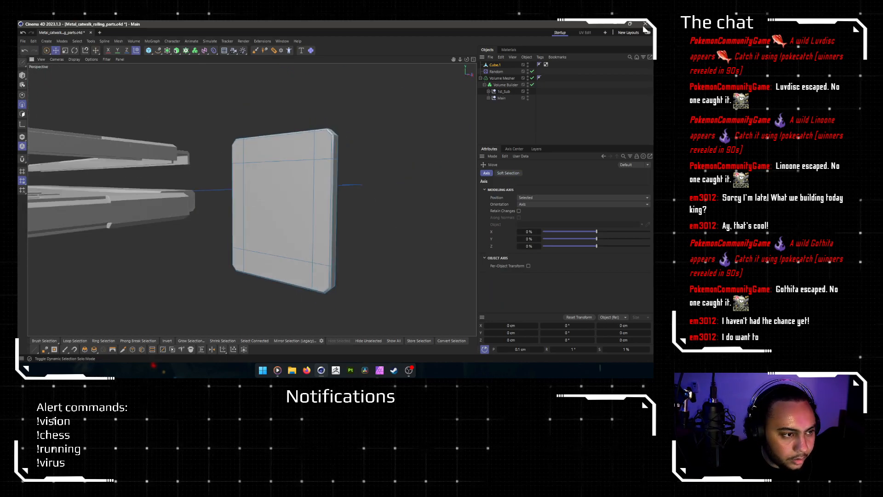
{"action": "left_click", "coordinate": [22, 115]}
{"action": "left_click", "coordinate": [304, 214]}
{"action": "left_click_drag", "start_coordinate": [405, 239], "coordinate": [336, 223], "text": "alt"}
{"action": "left_click_drag", "start_coordinate": [211, 258], "coordinate": [310, 235], "text": "alt"}
{"action": "scroll", "coordinate": [292, 236], "scroll_direction": "up", "scroll_amount": 3}
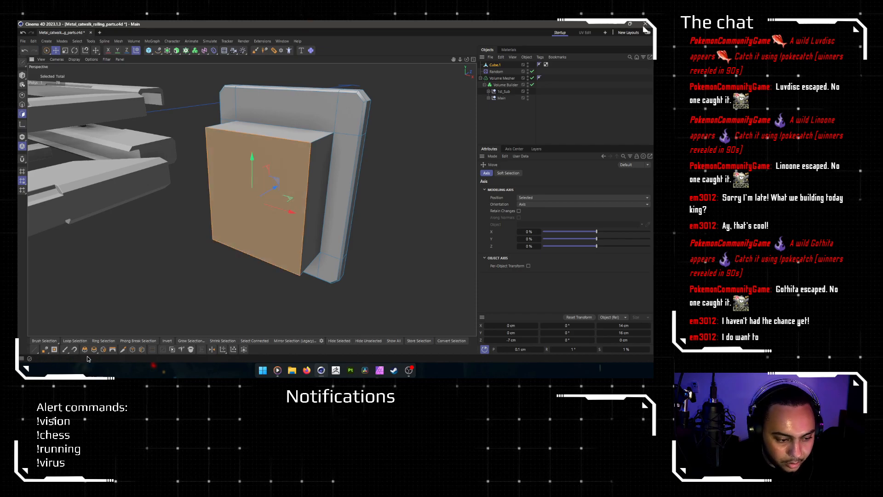
Step: Inset the box's front face by 1 cm and extrude it inward about 5 cm to form a recess
{"action": "left_click", "coordinate": [103, 349]}
{"action": "left_click_drag", "start_coordinate": [421, 196], "coordinate": [280, 230]}
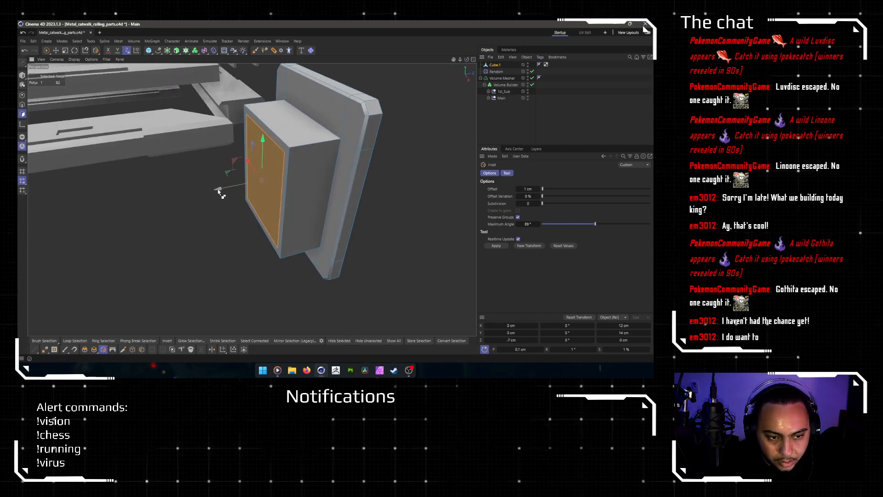
{"action": "left_click_drag", "start_coordinate": [220, 192], "coordinate": [272, 257]}
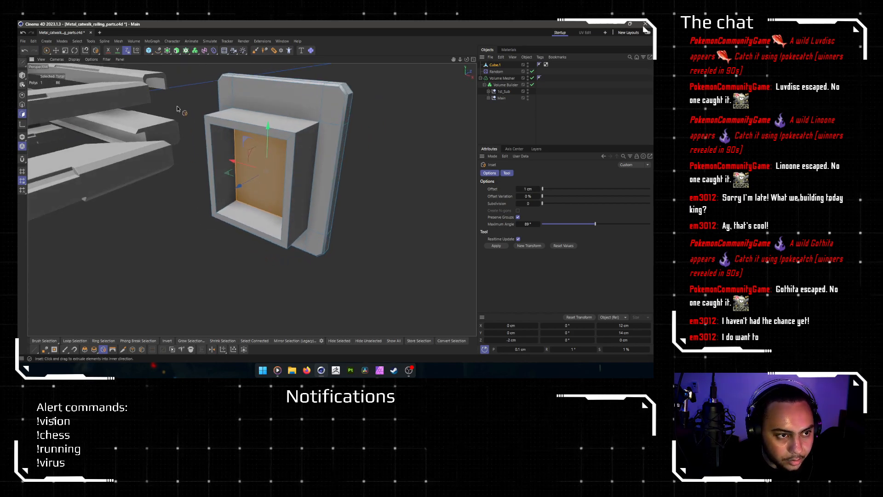
{"action": "right_click_drag", "start_coordinate": [268, 224], "coordinate": [362, 226], "text": "alt"}
{"action": "left_click", "coordinate": [373, 258]}
{"action": "left_click_drag", "start_coordinate": [372, 257], "coordinate": [425, 225], "text": "alt"}
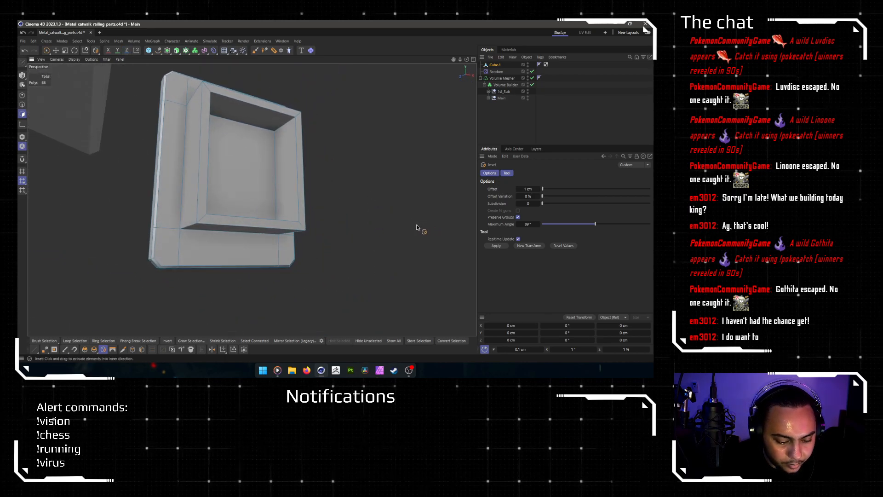
Step: Select the four outer corner edges of the box together with their diagonal rim edges and inner recess corner edges
{"action": "key", "text": "e"}
{"action": "left_click", "coordinate": [22, 105]}
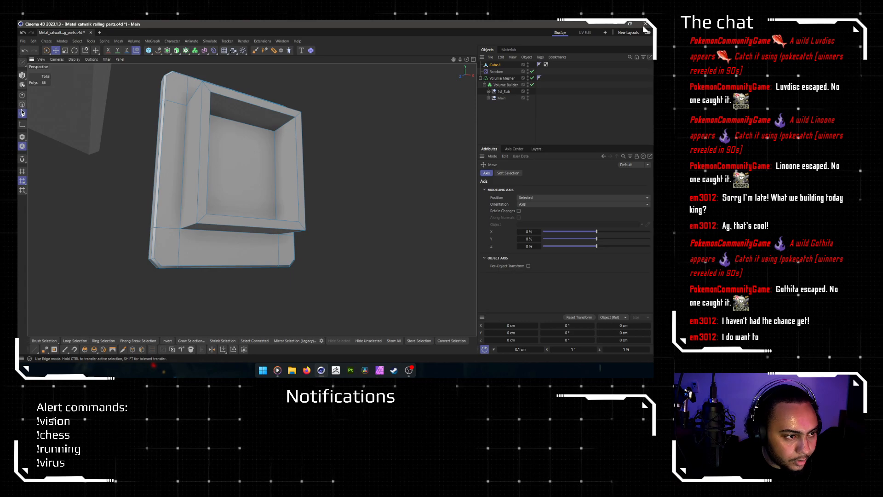
{"action": "double_click", "coordinate": [189, 225]}
{"action": "left_click_drag", "start_coordinate": [253, 230], "coordinate": [165, 241], "text": "alt"}
{"action": "double_click", "coordinate": [286, 230], "text": "shift"}
{"action": "left_click_drag", "start_coordinate": [251, 200], "coordinate": [361, 234], "text": "alt"}
{"action": "double_click", "coordinate": [302, 180], "text": "shift"}
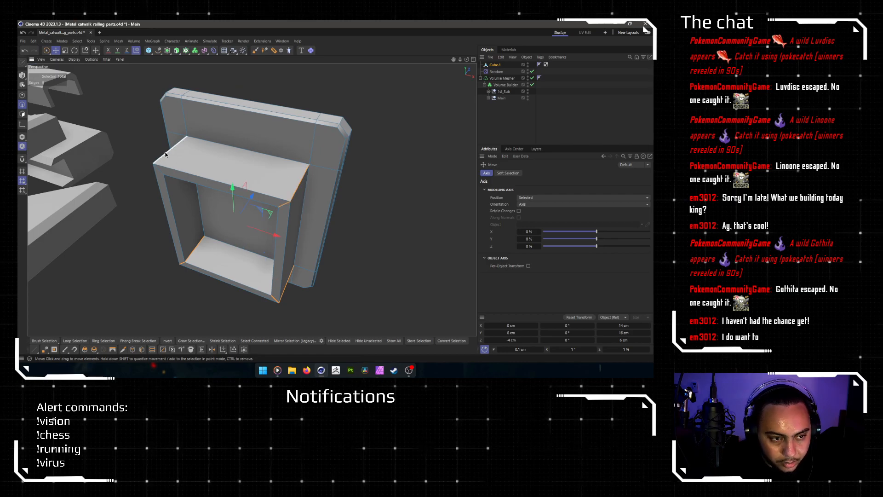
Step: Try beveling the box's corner edges with a 0.3 cm fixed offset and with 10% and 1% proportional offsets, and undo the bevel
{"action": "left_click", "coordinate": [85, 350]}
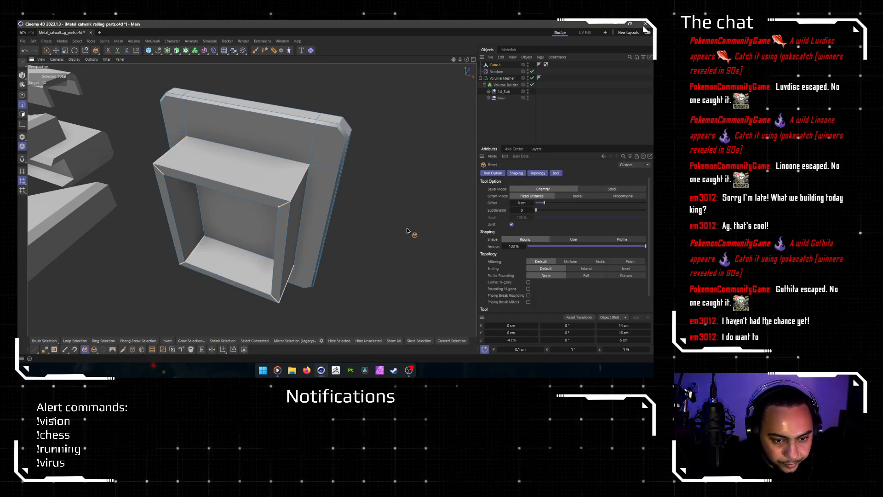
{"action": "left_click_drag", "start_coordinate": [415, 230], "coordinate": [328, 247]}
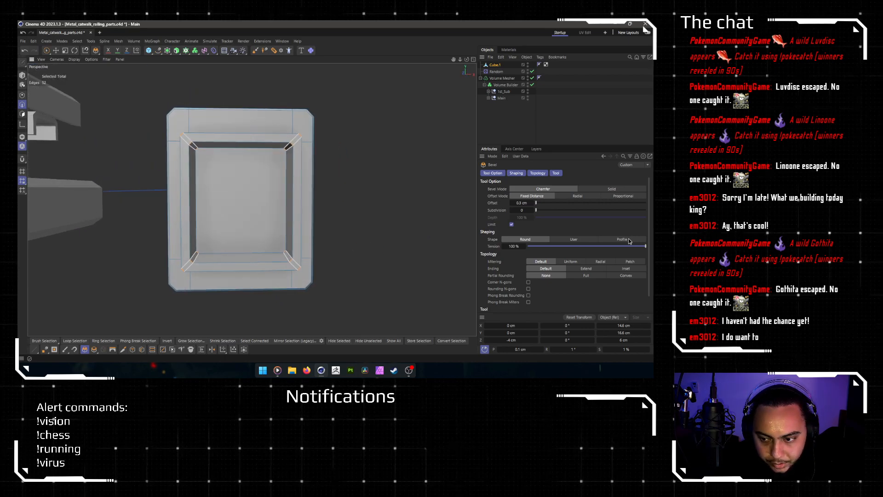
{"action": "left_click", "coordinate": [628, 197]}
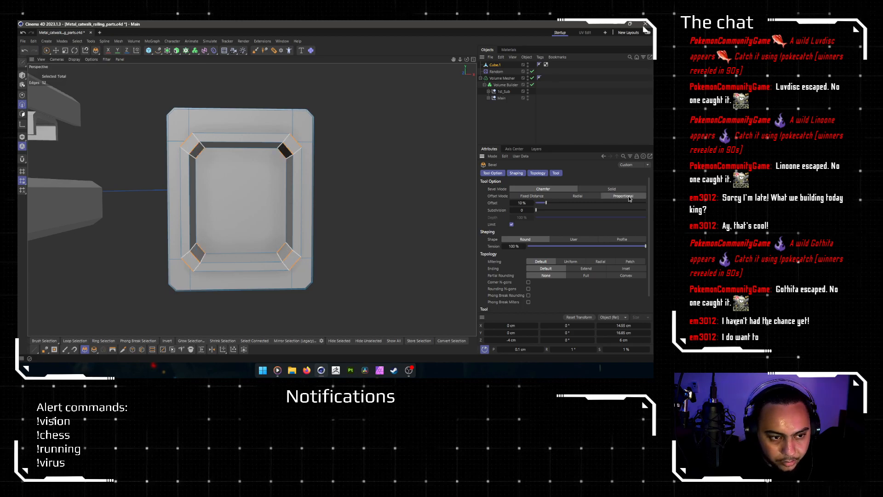
{"action": "left_click_drag", "start_coordinate": [429, 217], "coordinate": [364, 218]}
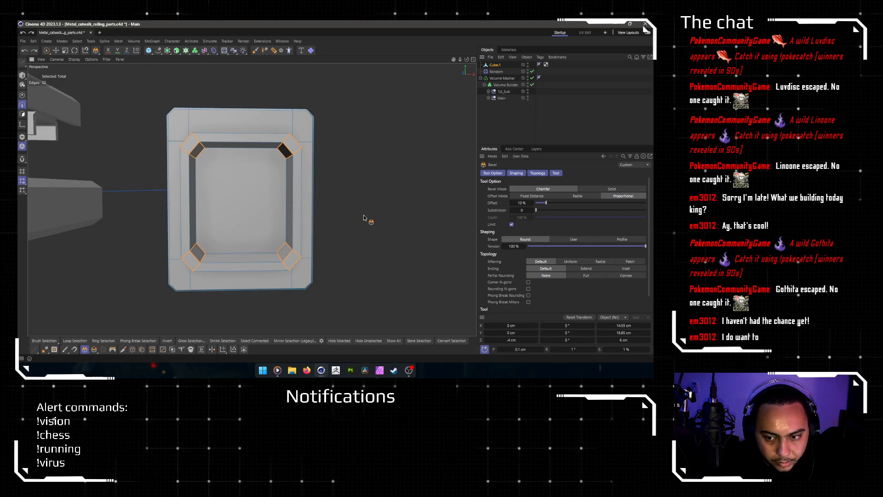
{"action": "type", "text": "1"}
{"action": "key", "text": "Return"}
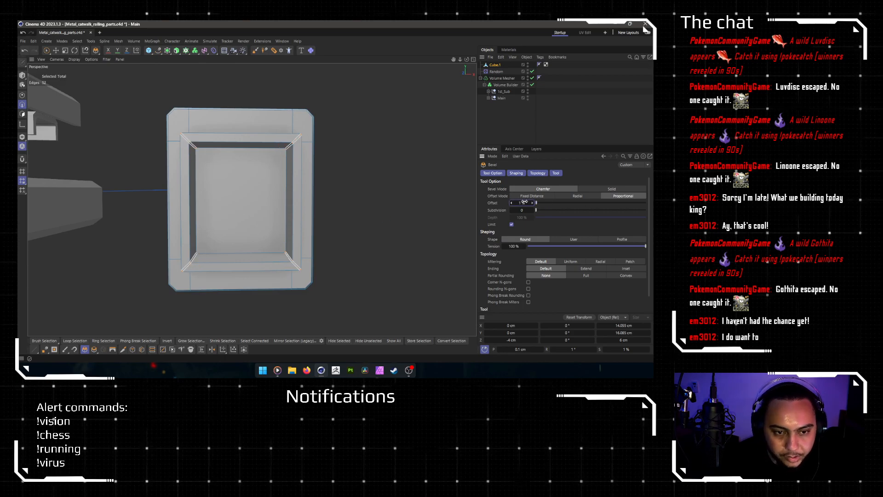
{"action": "key", "text": "ctrl+z"}
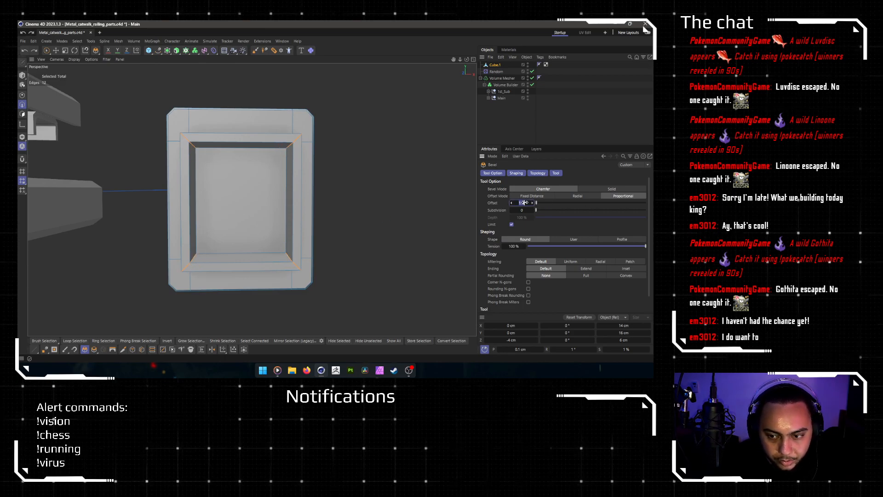
Step: Try a 3% proportional bevel on the box's corner edges and inspect one corner up close
{"action": "type", "text": "3"}
{"action": "key", "text": "Return"}
{"action": "left_click_drag", "start_coordinate": [284, 165], "coordinate": [254, 195], "text": "alt"}
{"action": "scroll", "coordinate": [286, 142], "scroll_direction": "up", "scroll_amount": 6}
{"action": "left_click_drag", "start_coordinate": [293, 159], "coordinate": [290, 139], "text": "alt"}
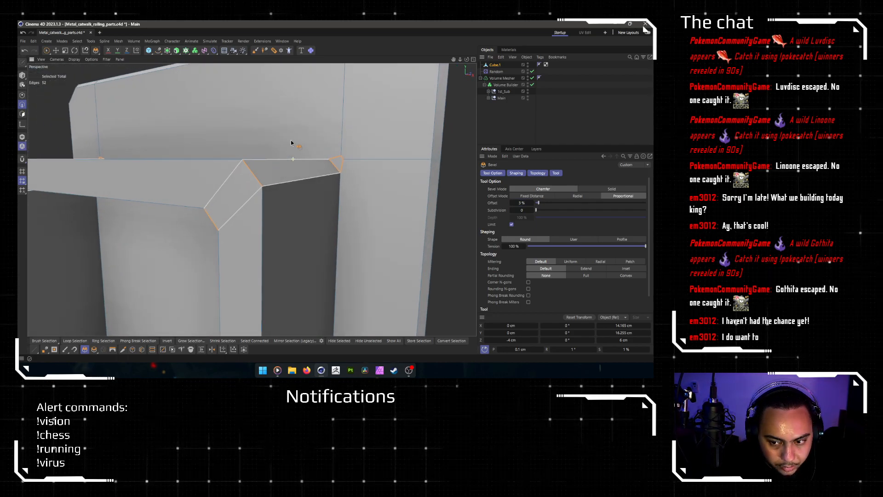
Step: Undo the 3% bevel, bevel the box's corner edges with a 0.3 cm fixed-distance offset and deselect the part
{"action": "left_click", "coordinate": [540, 196]}
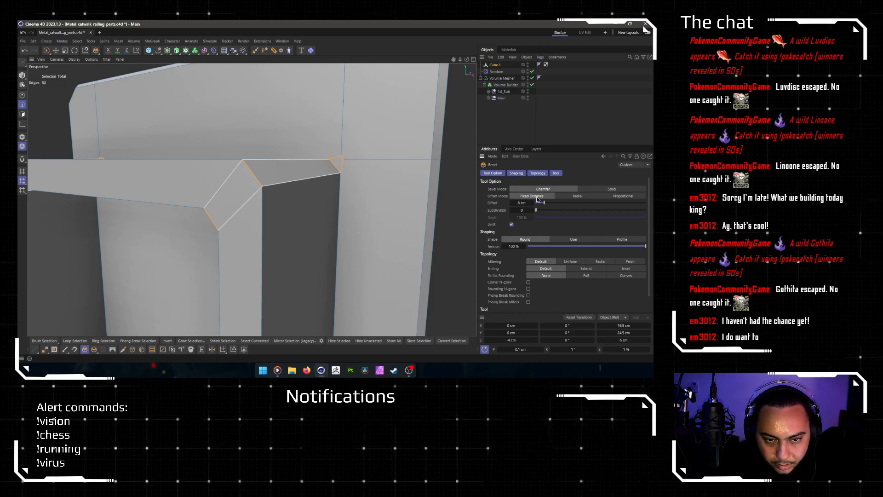
{"action": "key", "text": "ctrl+z"}
{"action": "double_click", "coordinate": [523, 203]}
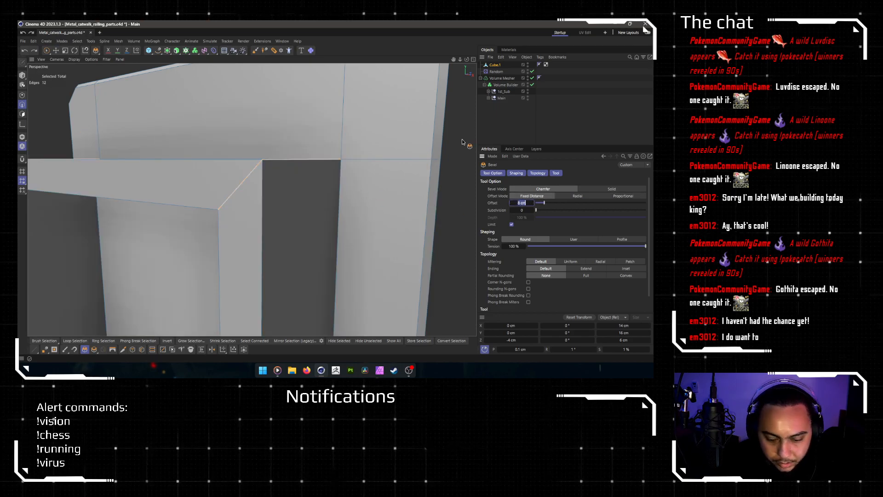
{"action": "type", "text": "0.3"}
{"action": "key", "text": "Return"}
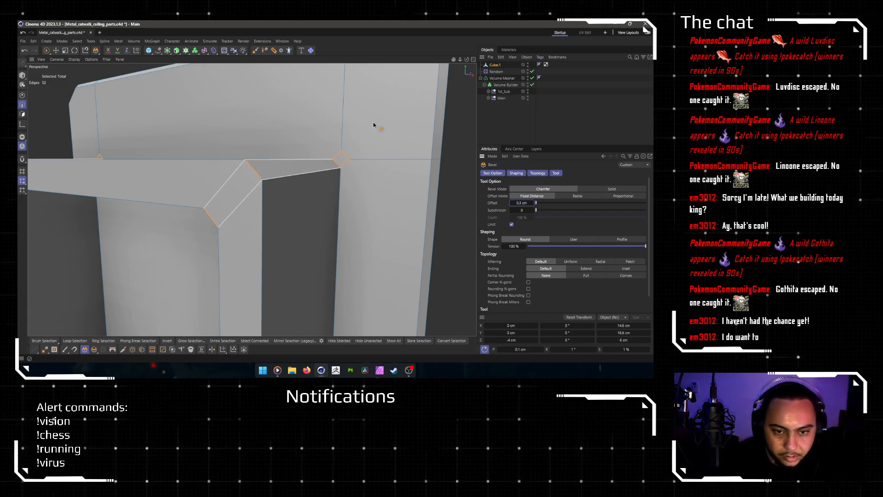
{"action": "scroll", "coordinate": [404, 122], "scroll_direction": "down", "scroll_amount": 5}
{"action": "left_click", "coordinate": [506, 132]}
Step: Examine the recessed plate part beside the rest of the catwalk kit from several angles
{"action": "left_click_drag", "start_coordinate": [294, 207], "coordinate": [317, 212], "text": "alt"}
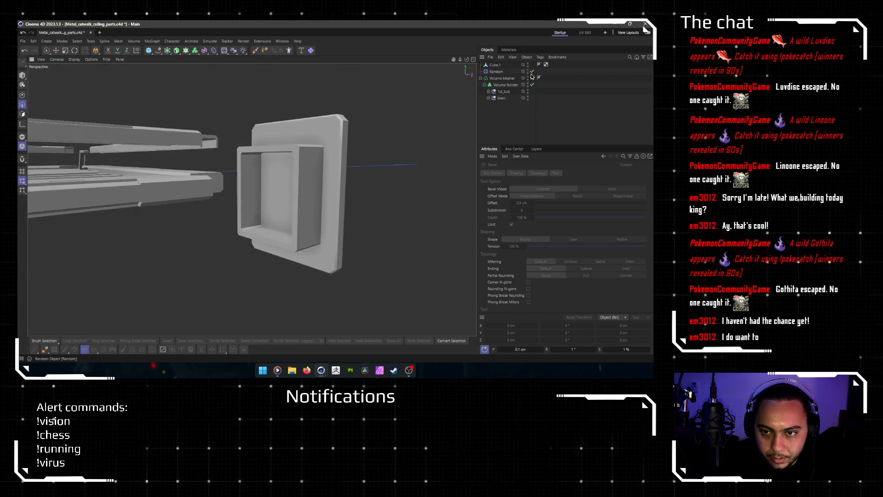
{"action": "scroll", "coordinate": [286, 173], "scroll_direction": "down", "scroll_amount": 3}
{"action": "left_click_drag", "start_coordinate": [283, 177], "coordinate": [282, 227], "text": "alt"}
{"action": "scroll", "coordinate": [283, 227], "scroll_direction": "down", "scroll_amount": 3}
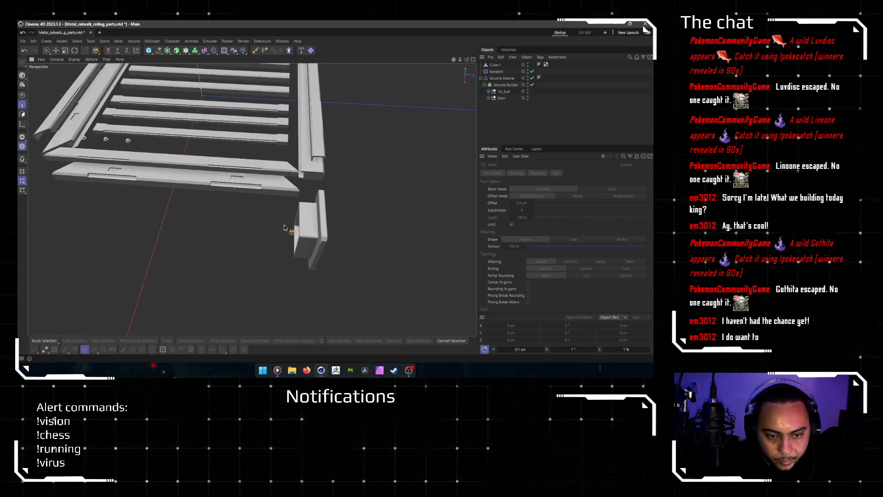
{"action": "middle_click_drag", "start_coordinate": [284, 228], "coordinate": [325, 226], "text": "alt"}
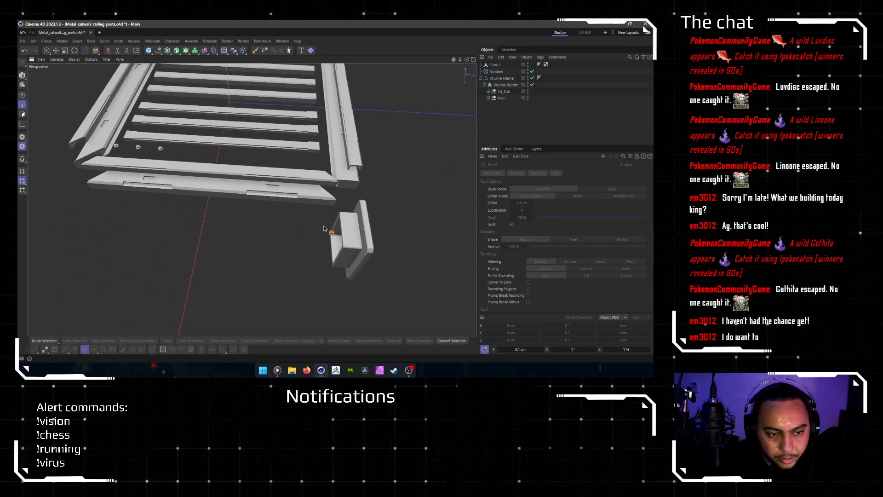
{"action": "left_click_drag", "start_coordinate": [316, 114], "coordinate": [295, 153], "text": "alt"}
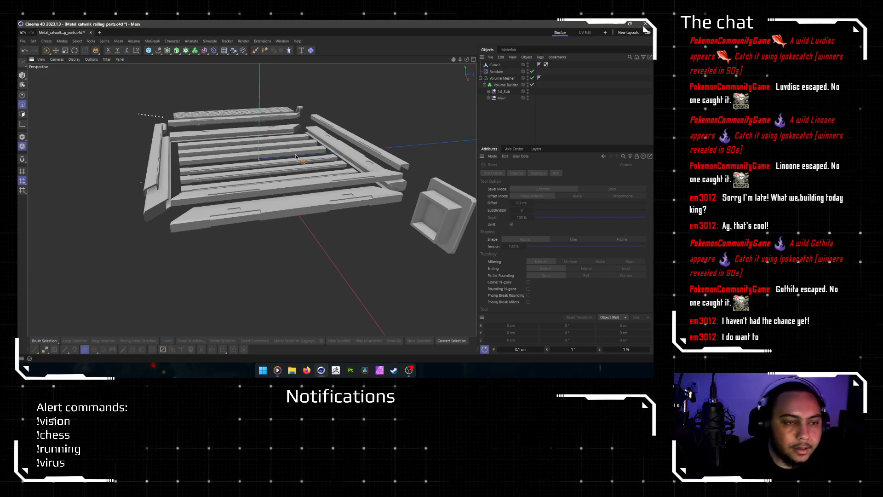
Step: Add a cube at the origin and set its Z size to 125 cm and its Y size to 10 cm
{"action": "left_click", "coordinate": [149, 50]}
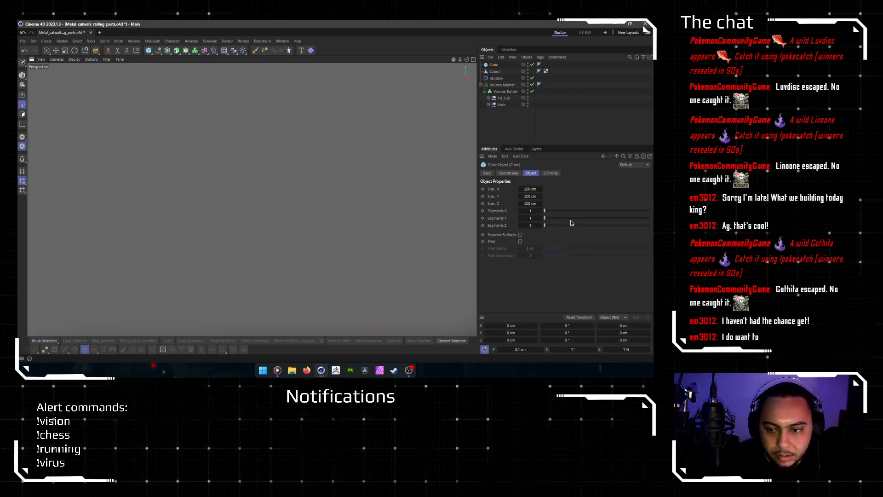
{"action": "scroll", "coordinate": [234, 221], "scroll_direction": "down", "scroll_amount": 8}
{"action": "left_click_drag", "start_coordinate": [294, 201], "coordinate": [322, 232], "text": "alt"}
{"action": "left_click", "coordinate": [534, 204]}
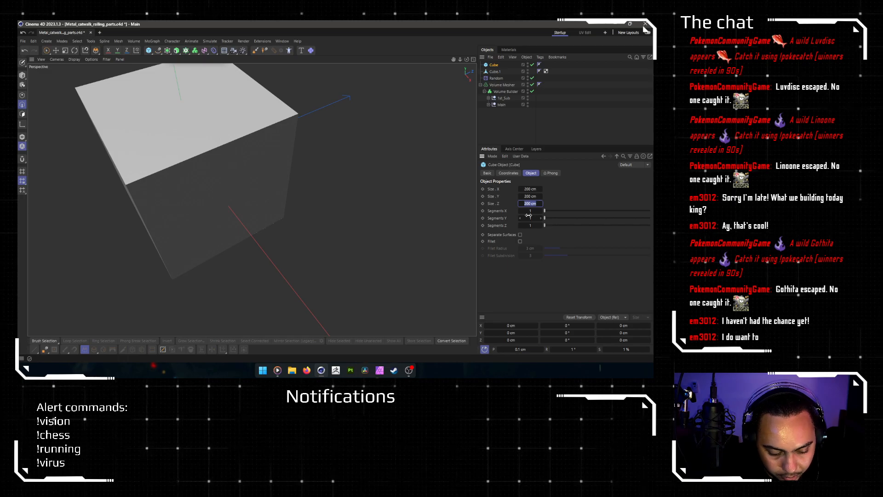
{"action": "type", "text": "125"}
{"action": "key", "text": "Return"}
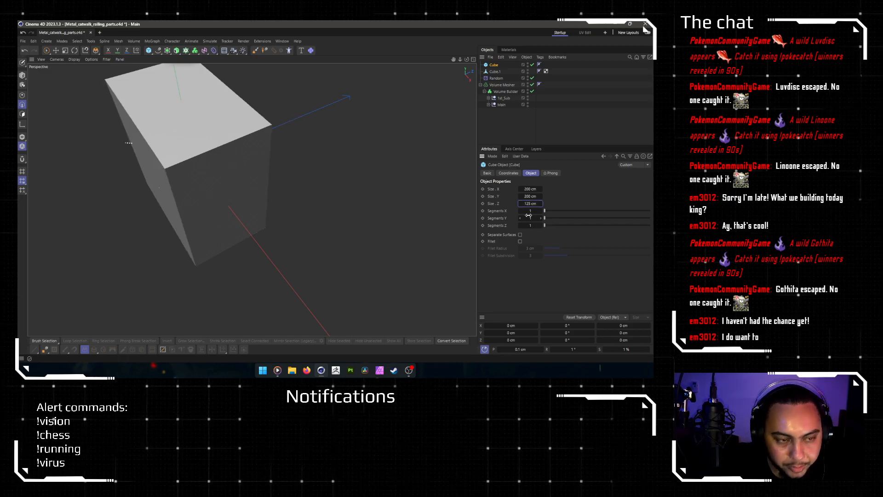
{"action": "left_click", "coordinate": [534, 196]}
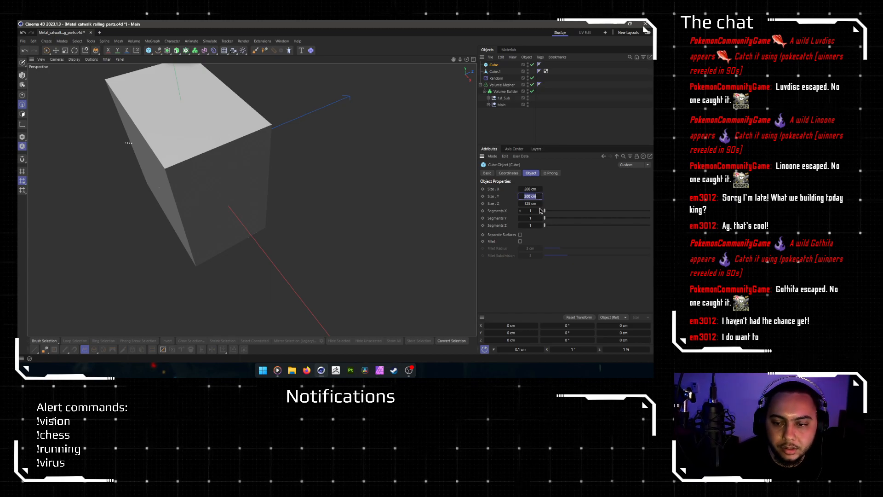
{"action": "type", "text": "10"}
{"action": "key", "text": "Return"}
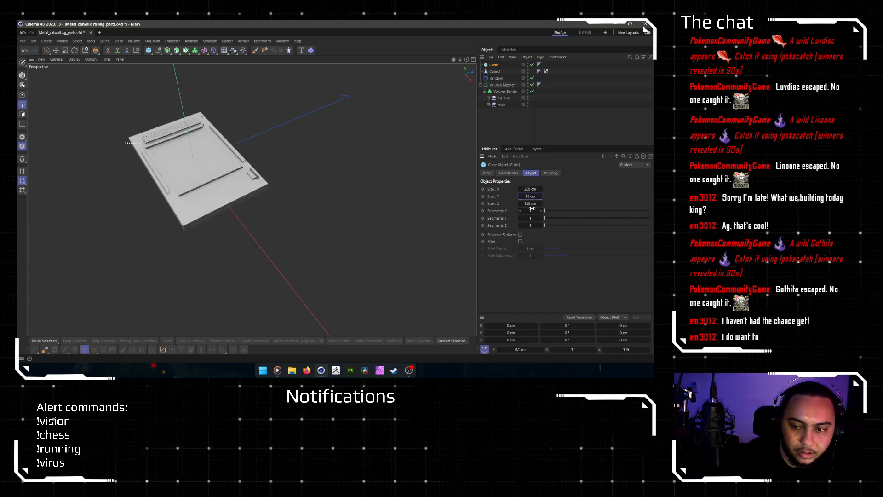
Step: Set the cube's X size to 8 cm and move it along X to about 77.3 cm, outside the catwalk kit
{"action": "left_click", "coordinate": [530, 189]}
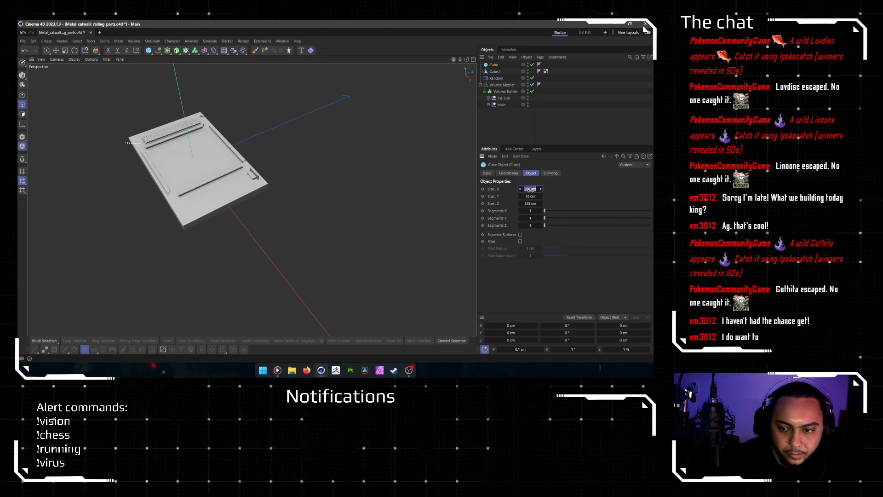
{"action": "type", "text": "8"}
{"action": "key", "text": "Return"}
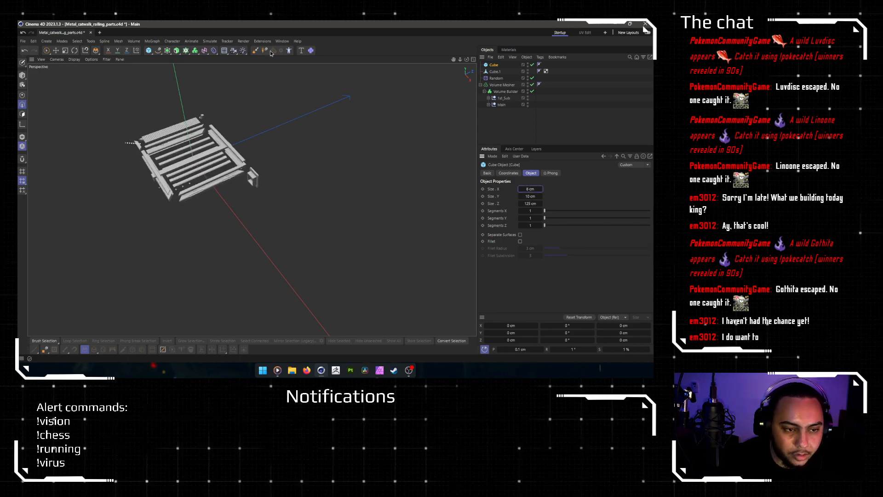
{"action": "left_click", "coordinate": [23, 76]}
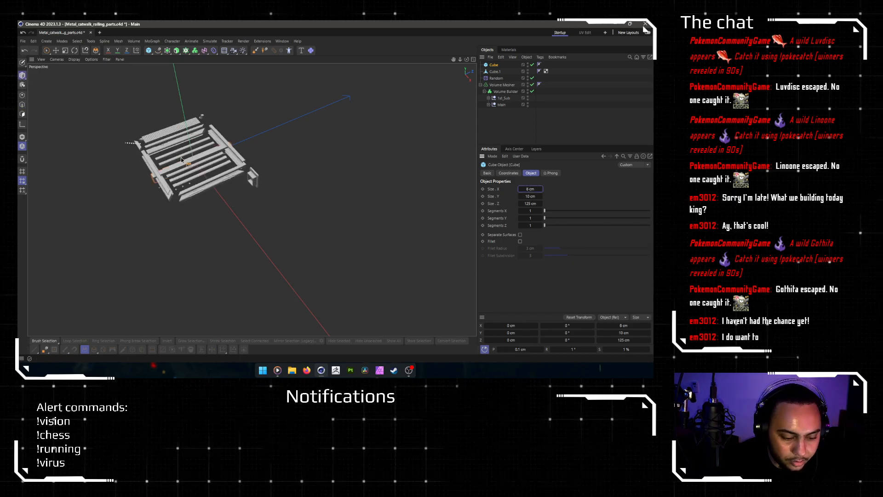
{"action": "key", "text": "e"}
{"action": "scroll", "coordinate": [193, 190], "scroll_direction": "up", "scroll_amount": 2}
{"action": "left_click_drag", "start_coordinate": [193, 190], "coordinate": [241, 235]}
{"action": "scroll", "coordinate": [255, 191], "scroll_direction": "up", "scroll_amount": 7}
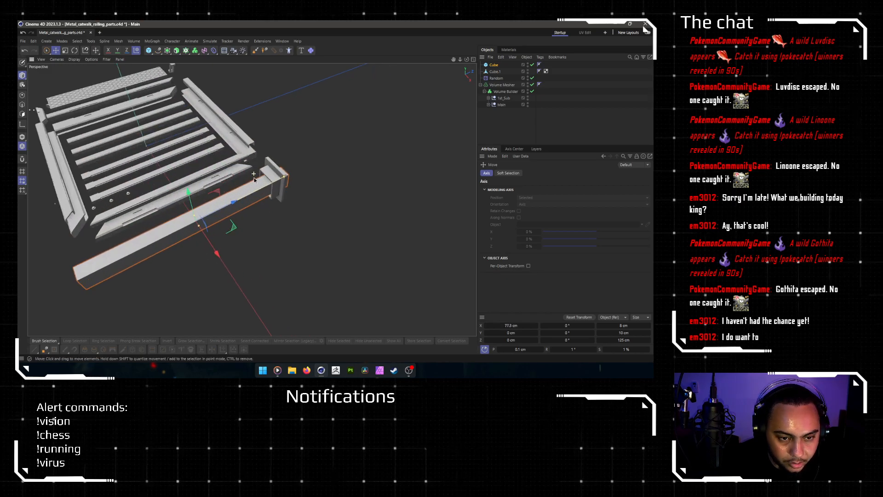
{"action": "mouse_move", "coordinate": [251, 204]}
{"action": "left_mouse_down", "text": "alt"}
{"action": "mouse_move", "coordinate": [259, 138]}
{"action": "mouse_move", "coordinate": [272, 203]}
{"action": "mouse_move", "coordinate": [261, 207]}
{"action": "left_mouse_up", "text": "alt"}
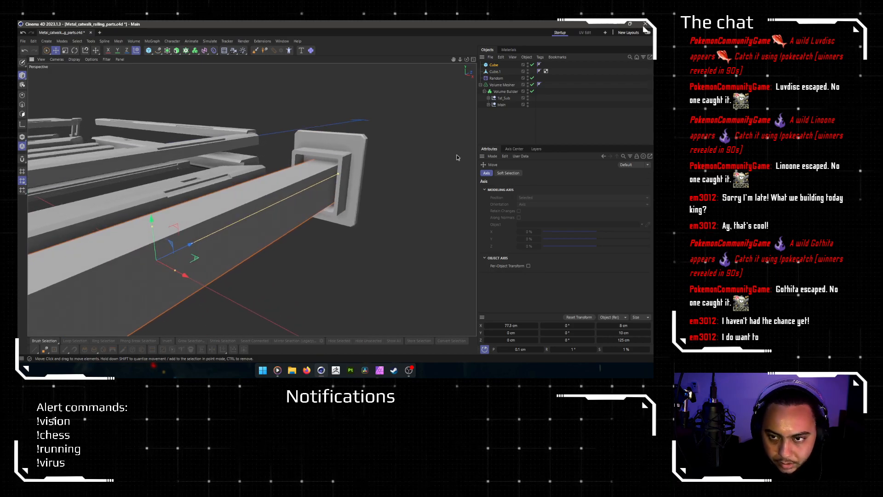
Step: Try 16 cm and 12 cm as the beam's Y size against the recessed box on the plate
{"action": "left_click", "coordinate": [493, 65]}
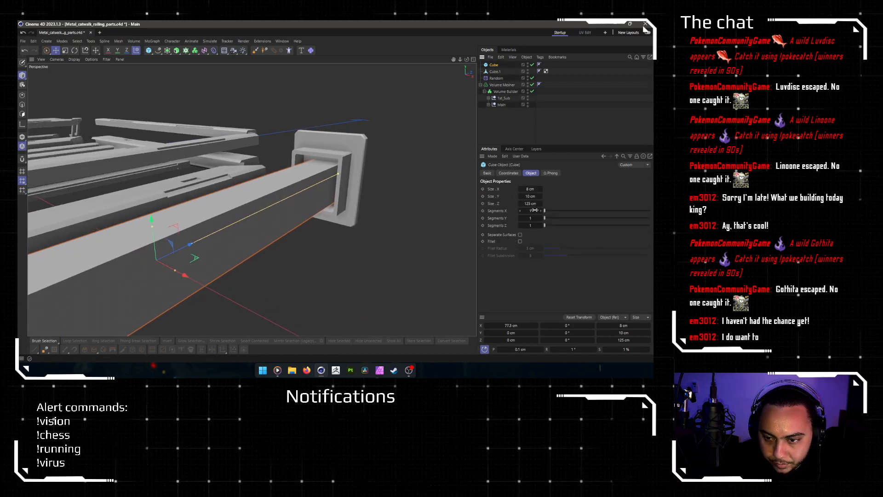
{"action": "left_click", "coordinate": [530, 197]}
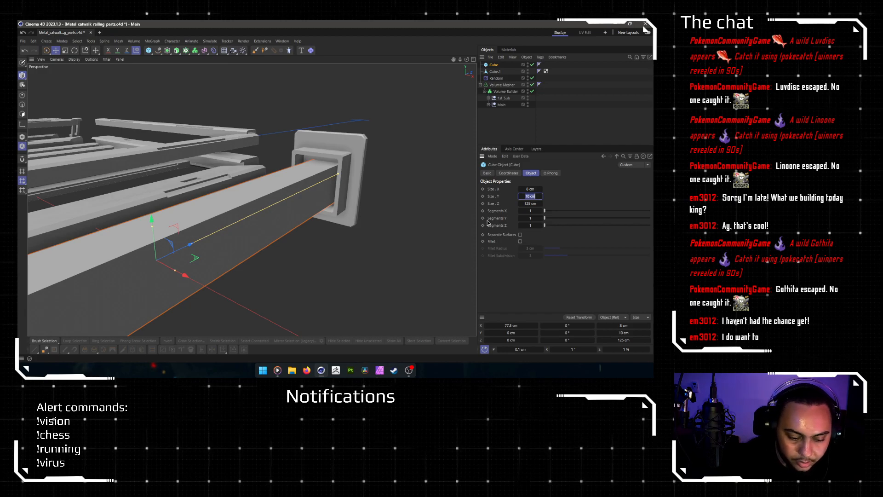
{"action": "key", "text": "Return"}
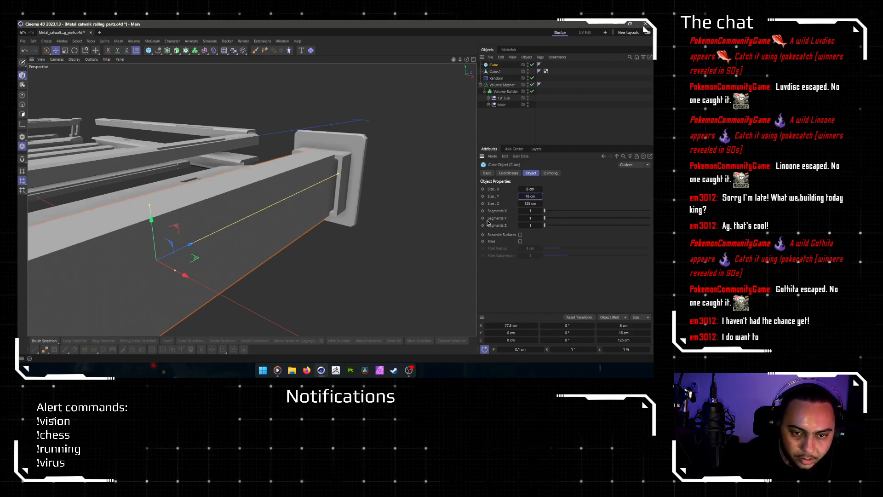
{"action": "left_click", "coordinate": [533, 197]}
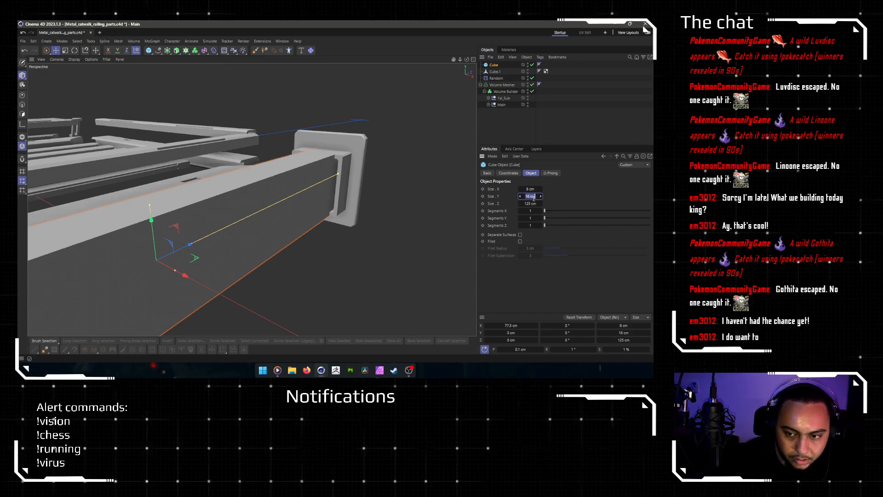
{"action": "type", "text": "12"}
{"action": "key", "text": "Return"}
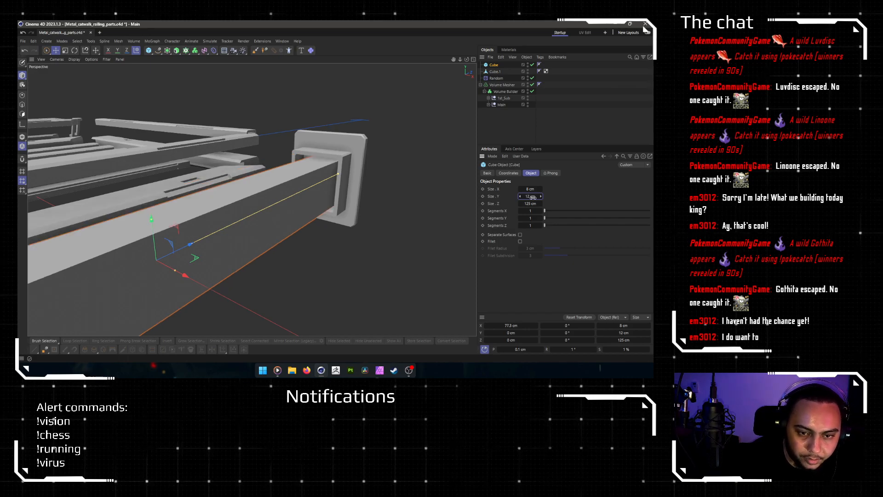
Step: Set the beam's Y size to 14 cm and check its end against the recessed box
{"action": "left_click_drag", "start_coordinate": [265, 189], "coordinate": [269, 171], "text": "alt"}
{"action": "left_click", "coordinate": [531, 196]}
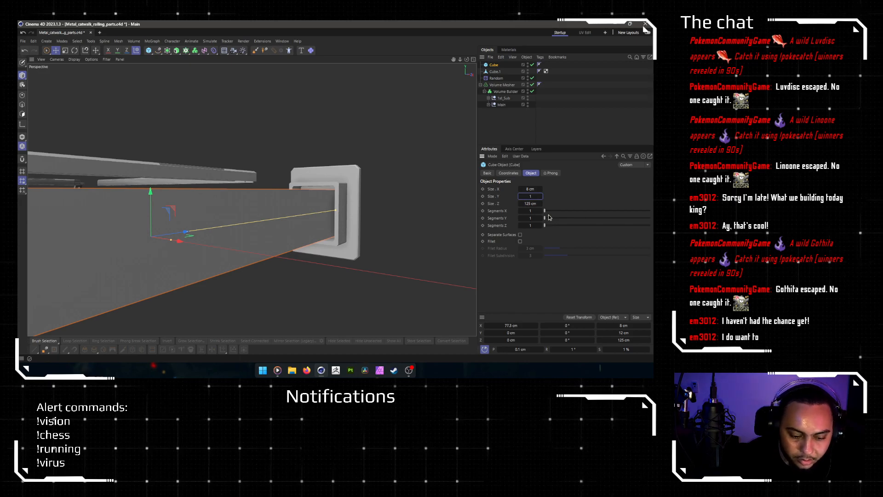
{"action": "type", "text": "14"}
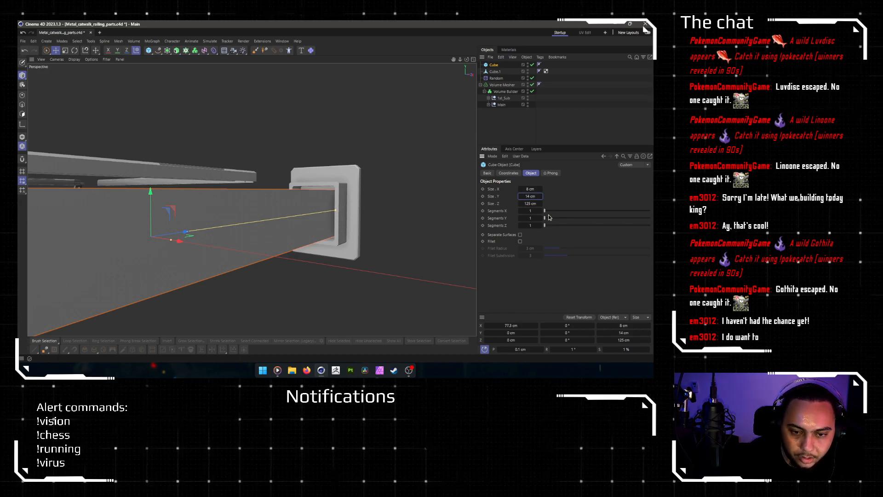
{"action": "key", "text": "Return"}
{"action": "left_click_drag", "start_coordinate": [371, 233], "coordinate": [322, 196], "text": "alt"}
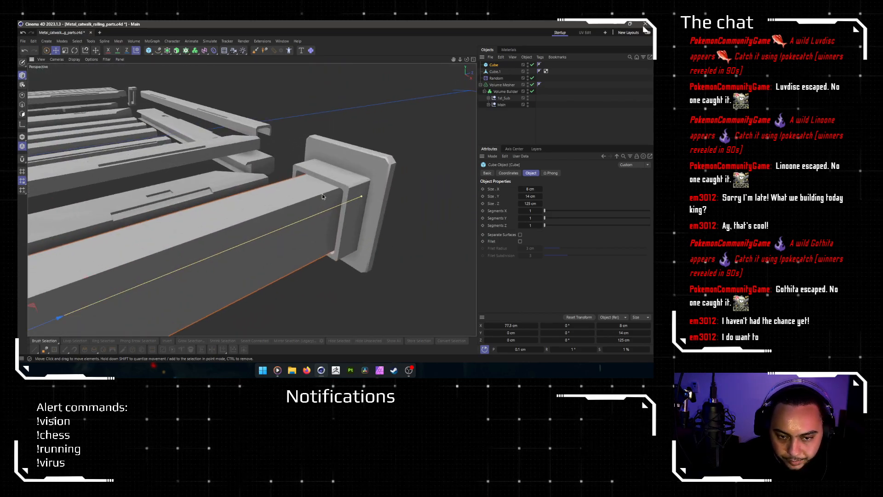
Step: Try 10 cm and 12 cm as the beam's X size and shift it along X to about 76.5 cm
{"action": "left_click", "coordinate": [530, 189]}
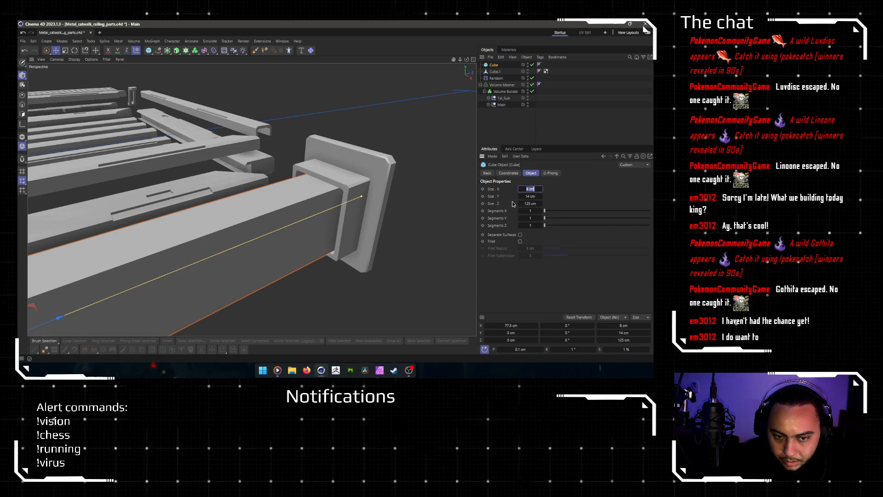
{"action": "type", "text": "10"}
{"action": "key", "text": "Return"}
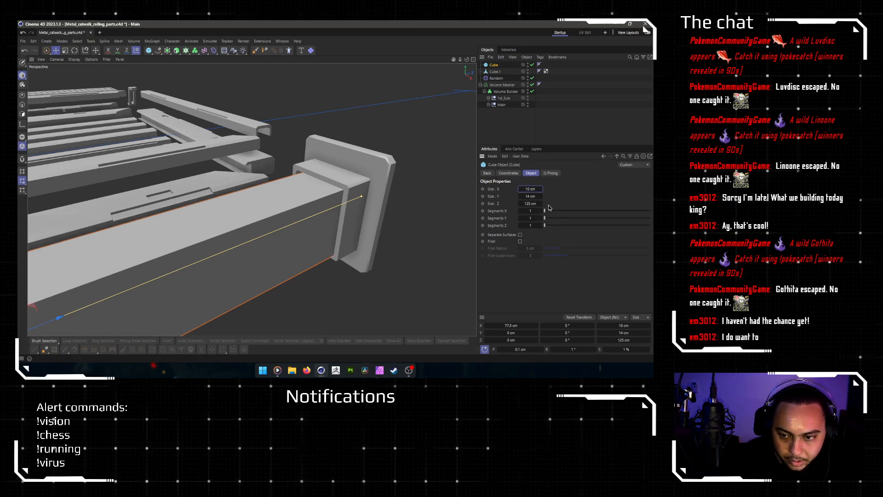
{"action": "left_click_drag", "start_coordinate": [282, 196], "coordinate": [317, 297], "text": "alt"}
{"action": "left_click_drag", "start_coordinate": [333, 328], "coordinate": [327, 327]}
Step: Working in the top view, set the beam's X size to 11 cm and shift it along X to about 76.3 cm
{"action": "middle_click", "coordinate": [361, 232]}
{"action": "middle_click", "coordinate": [328, 145]}
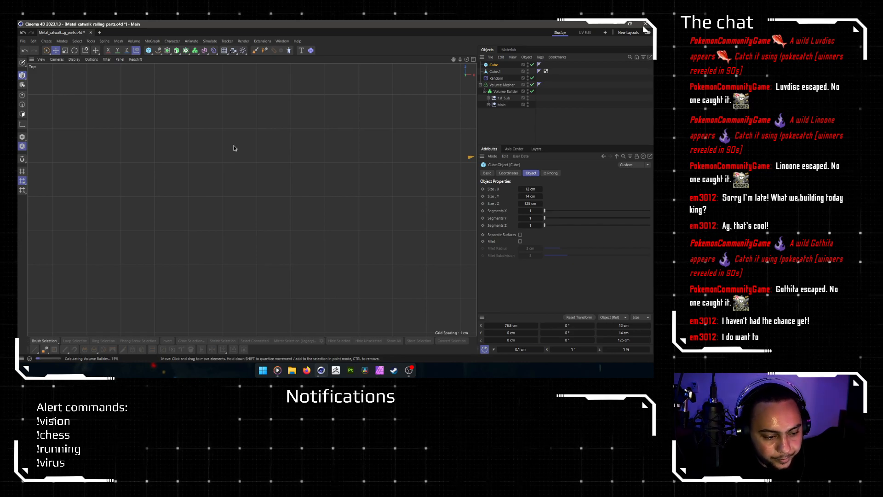
{"action": "scroll", "coordinate": [239, 146], "scroll_direction": "down", "scroll_amount": 6}
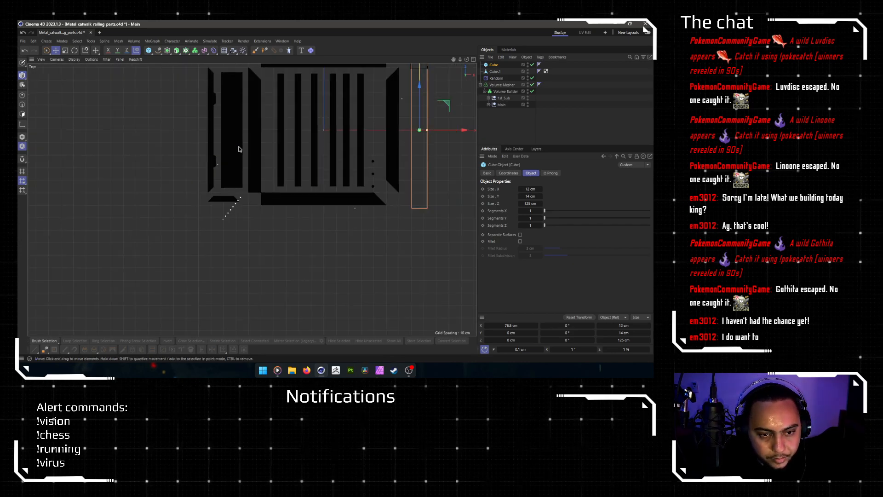
{"action": "scroll", "coordinate": [397, 86], "scroll_direction": "up", "scroll_amount": 3}
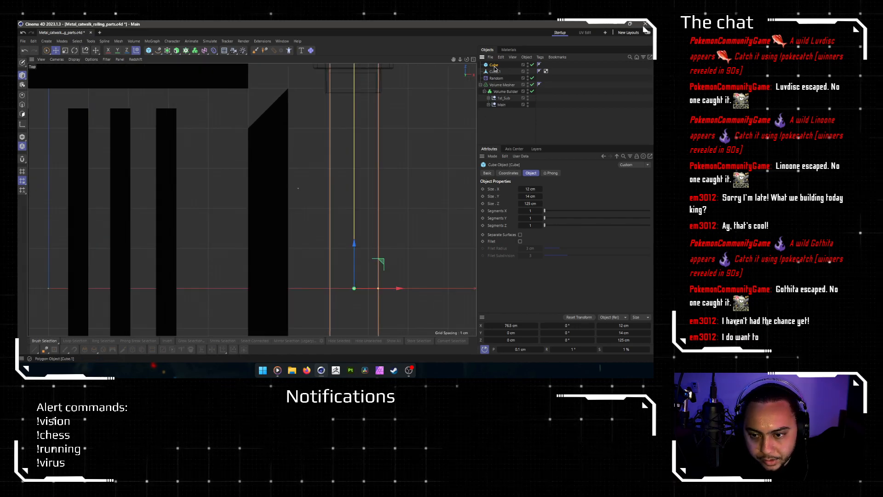
{"action": "left_click", "coordinate": [531, 188]}
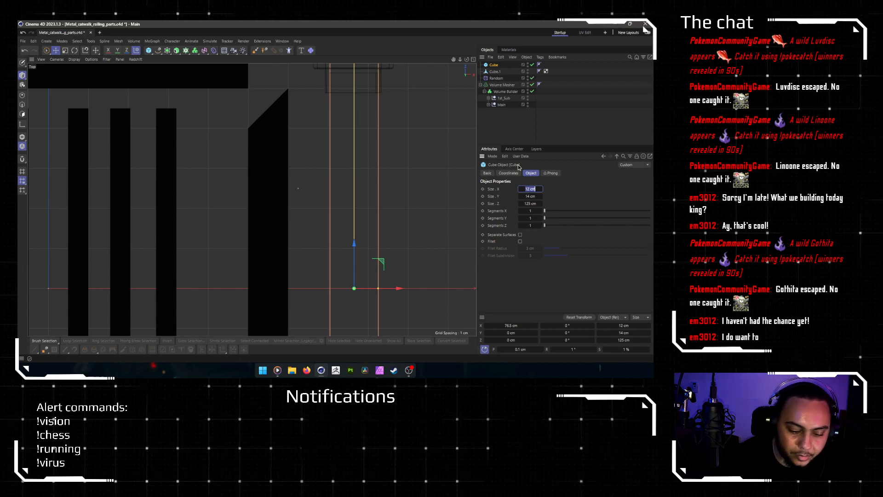
{"action": "type", "text": "1"}
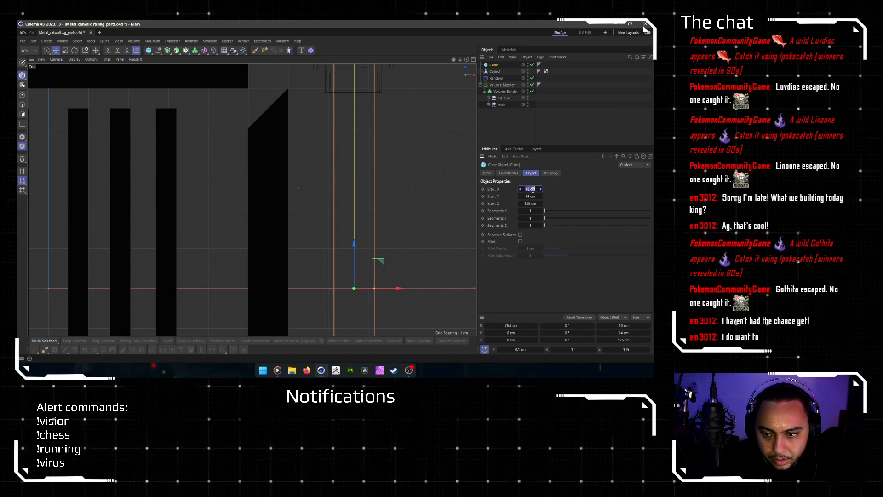
{"action": "type", "text": "1"}
{"action": "key", "text": "Return"}
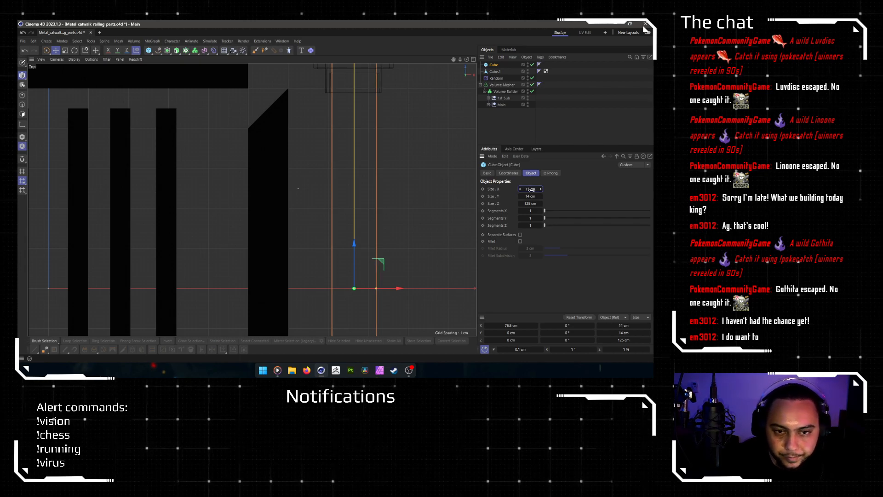
{"action": "left_click_drag", "start_coordinate": [399, 291], "coordinate": [345, 259]}
Step: Move the beam along Z to about -16.1 cm so its end pulls clear of the plate, working in the perspective view
{"action": "scroll", "coordinate": [394, 290], "scroll_direction": "down", "scroll_amount": 5}
{"action": "key", "text": "F5"}
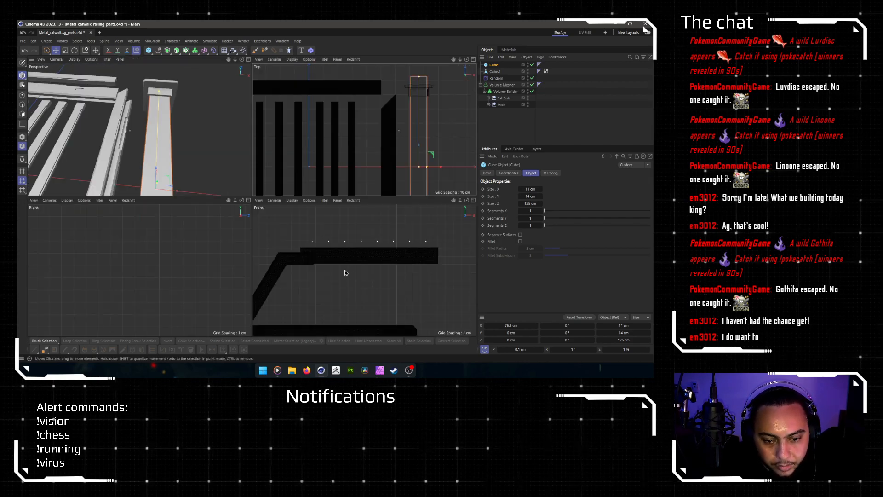
{"action": "middle_click", "coordinate": [152, 147]}
{"action": "left_click_drag", "start_coordinate": [152, 147], "coordinate": [273, 216], "text": "alt"}
{"action": "middle_click_drag", "start_coordinate": [273, 216], "coordinate": [277, 218], "text": "alt"}
{"action": "key", "text": "e"}
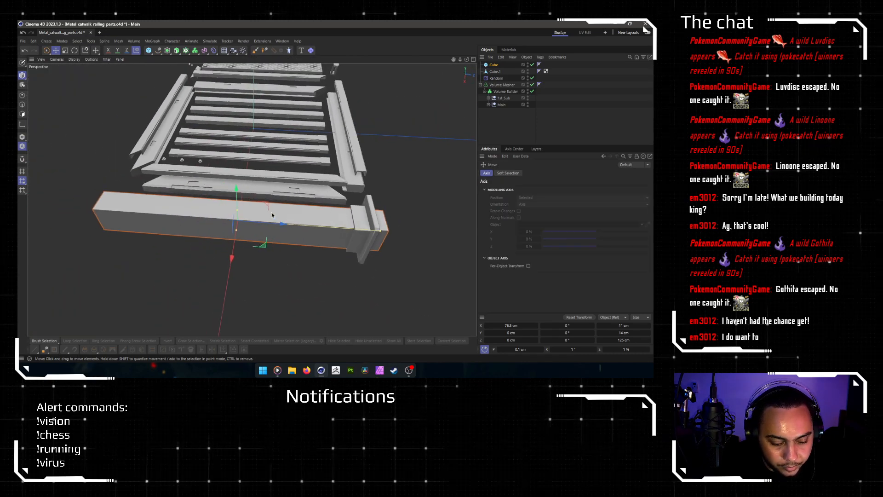
{"action": "left_click_drag", "start_coordinate": [277, 225], "coordinate": [235, 229]}
{"action": "left_click_drag", "start_coordinate": [282, 292], "coordinate": [261, 259], "text": "alt"}
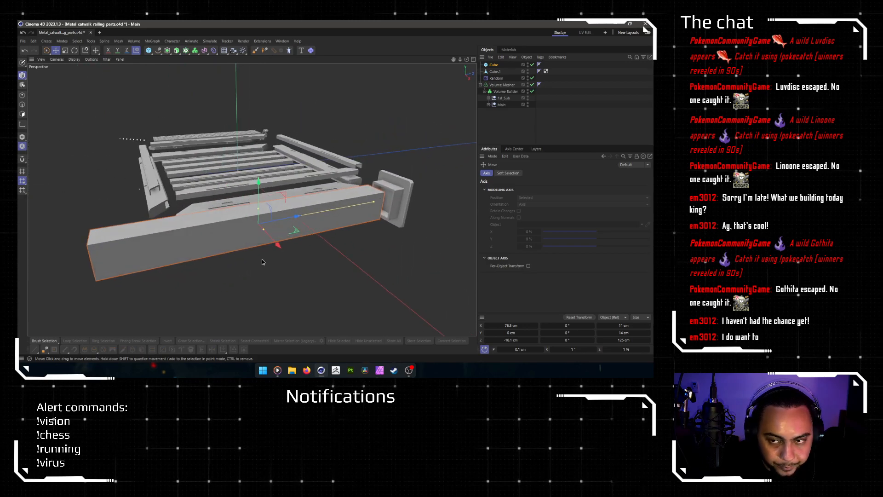
Step: Make the beam editable and select its underside and both end faces as polygons
{"action": "left_click", "coordinate": [490, 65]}
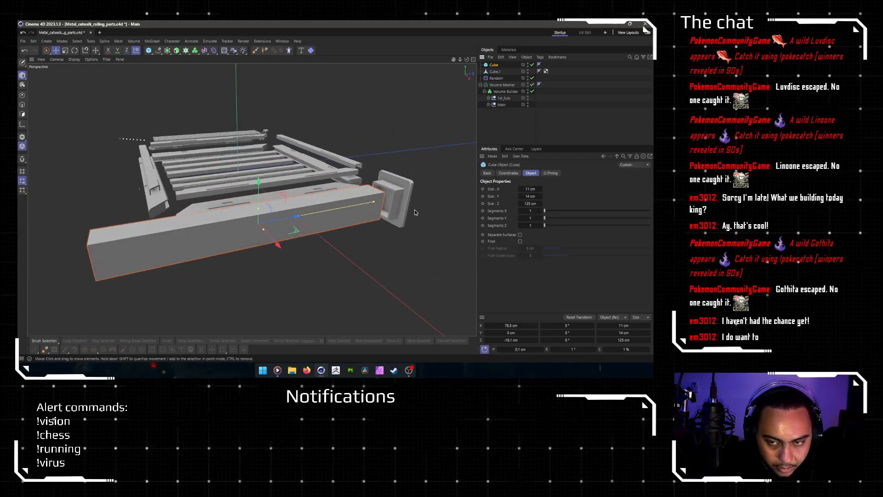
{"action": "key", "text": "c"}
{"action": "left_click_drag", "start_coordinate": [415, 212], "coordinate": [351, 212], "text": "alt"}
{"action": "left_click", "coordinate": [22, 114]}
{"action": "left_click_drag", "start_coordinate": [322, 156], "coordinate": [290, 174], "text": "alt"}
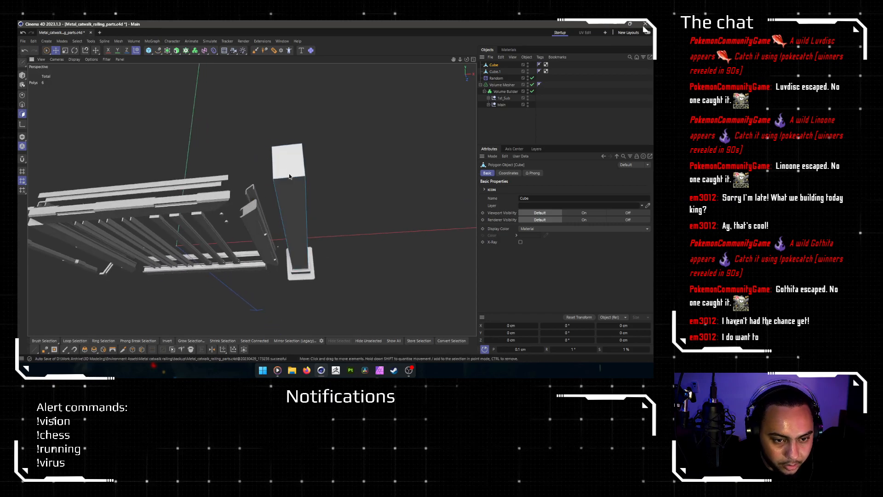
{"action": "left_click", "coordinate": [291, 164]}
{"action": "left_click", "coordinate": [298, 209], "text": "shift"}
{"action": "left_click_drag", "start_coordinate": [324, 239], "coordinate": [235, 208], "text": "alt"}
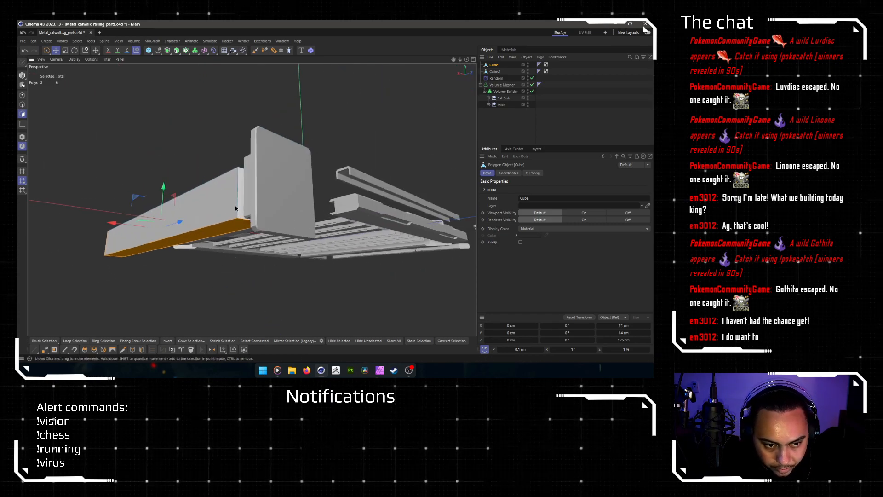
{"action": "left_click", "coordinate": [238, 207], "text": "shift"}
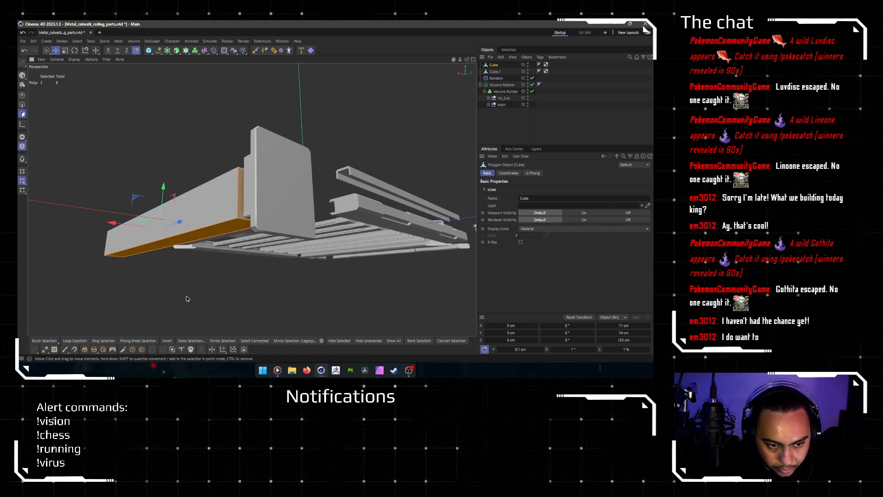
Step: Set the Inset maximum angle to 180° with groups preserved and try a 2 cm inset on the three selected faces
{"action": "left_click", "coordinate": [103, 349]}
{"action": "left_click_drag", "start_coordinate": [560, 224], "coordinate": [650, 224]}
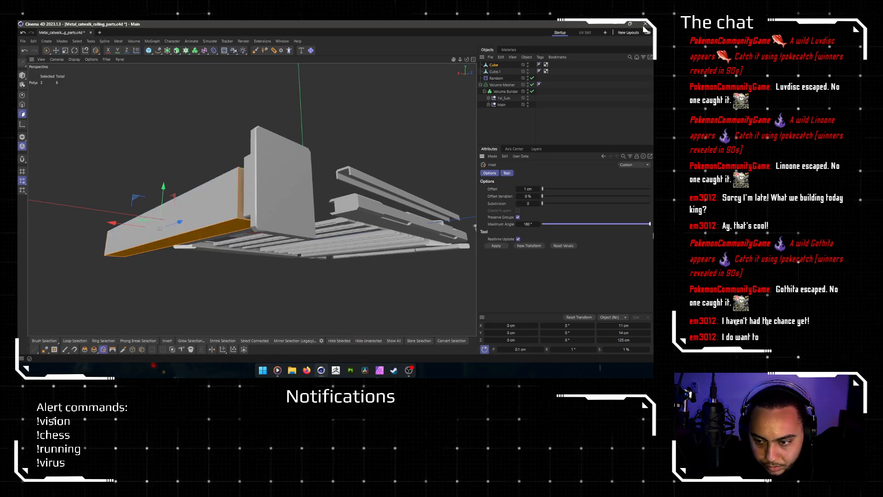
{"action": "scroll", "coordinate": [254, 198], "scroll_direction": "up", "scroll_amount": 5}
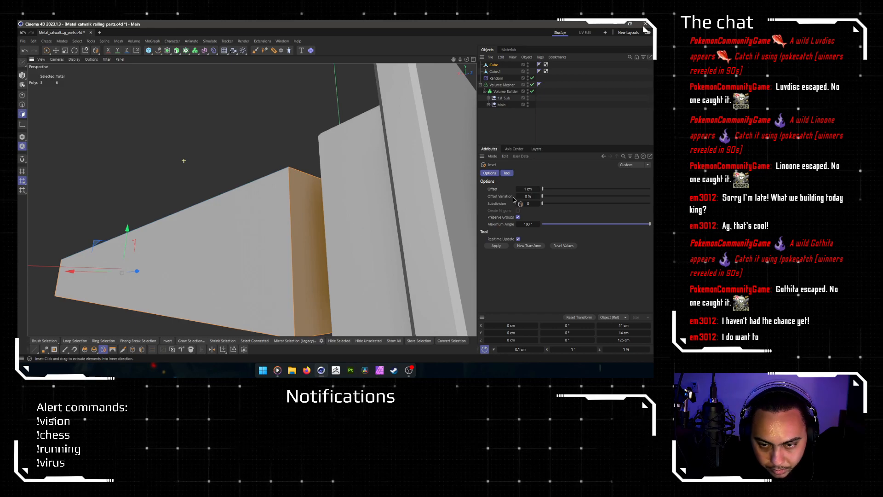
{"action": "scroll", "coordinate": [266, 239], "scroll_direction": "down", "scroll_amount": 8}
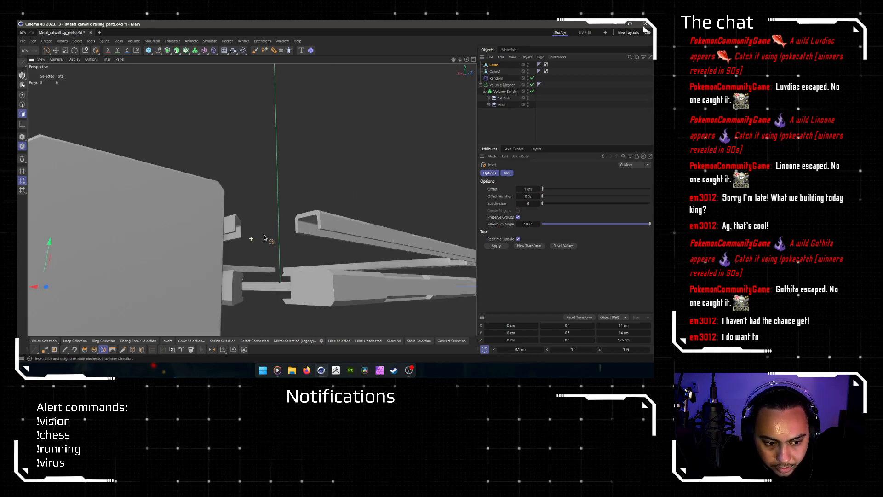
{"action": "left_click_drag", "start_coordinate": [270, 240], "coordinate": [242, 226], "text": "alt"}
{"action": "scroll", "coordinate": [242, 226], "scroll_direction": "up", "scroll_amount": 2}
{"action": "scroll", "coordinate": [245, 230], "scroll_direction": "up", "scroll_amount": 2}
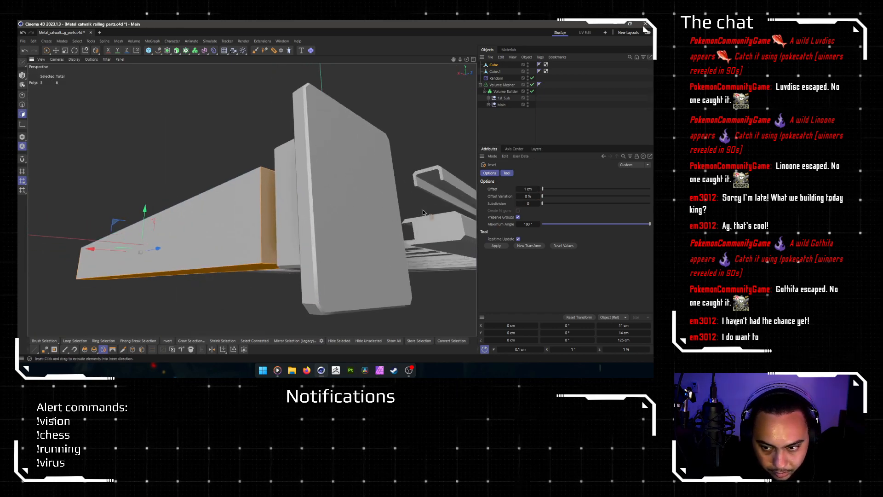
{"action": "double_click", "coordinate": [527, 189]}
{"action": "type", "text": "2"}
{"action": "key", "text": "Return"}
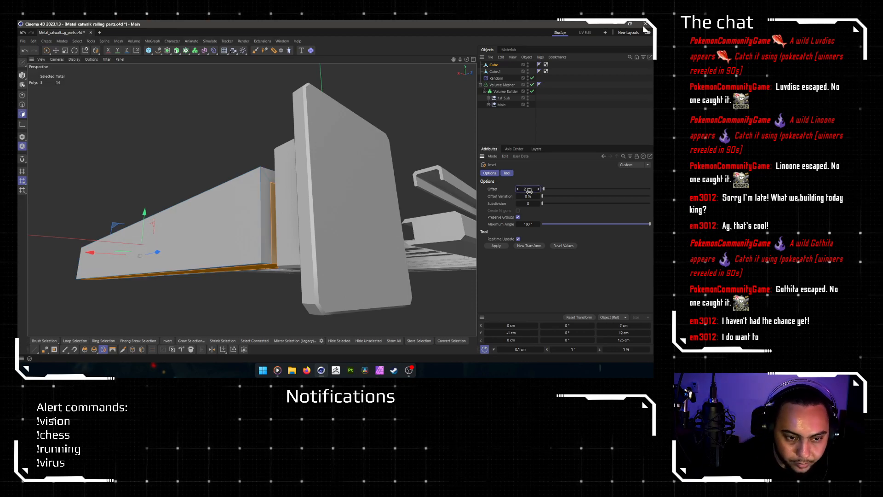
Step: Undo the 2 cm inset and inset the beam's three selected faces by 1 cm
{"action": "key", "text": "ctrl+z"}
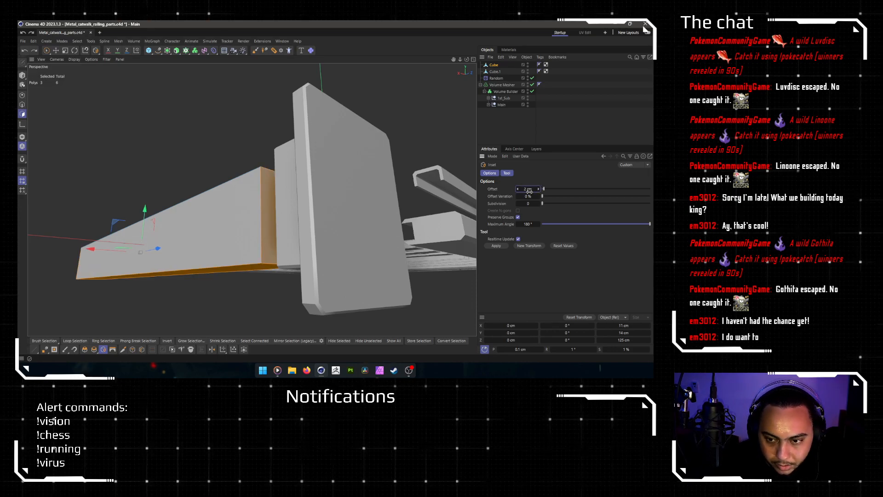
{"action": "type", "text": "1"}
{"action": "key", "text": "Return"}
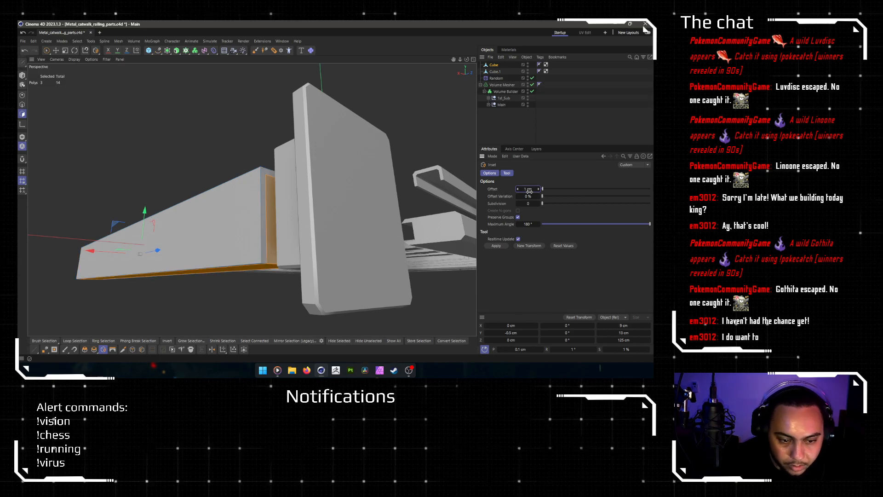
Step: Delete the beam's three inset faces so it is open along the underside and at both ends
{"action": "left_click_drag", "start_coordinate": [184, 264], "coordinate": [240, 212], "text": "alt"}
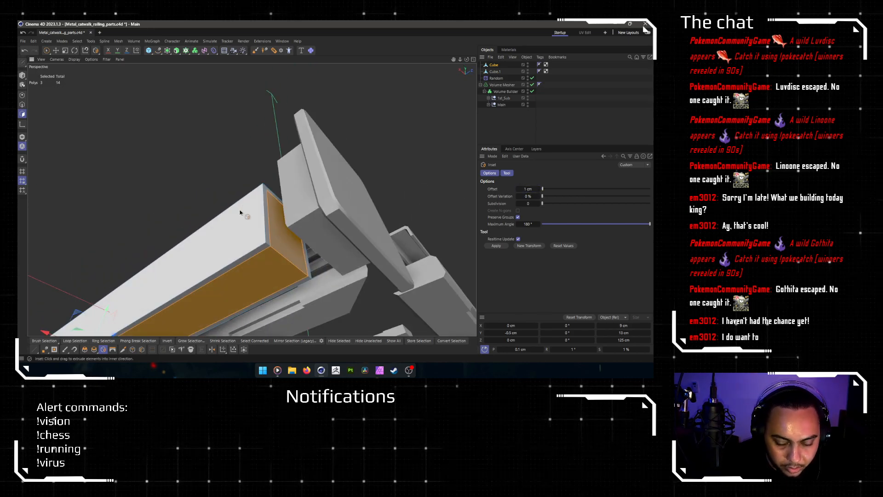
{"action": "key", "text": "Delete"}
{"action": "right_click_drag", "start_coordinate": [224, 117], "coordinate": [213, 182], "text": "alt"}
{"action": "middle_click_drag", "start_coordinate": [213, 182], "coordinate": [281, 118], "text": "alt"}
Step: Try the Bridge and Close Polygon Hole tools on the beam's open rim, working in polygon and edge mode
{"action": "key", "text": "m"}
{"action": "key", "text": "b"}
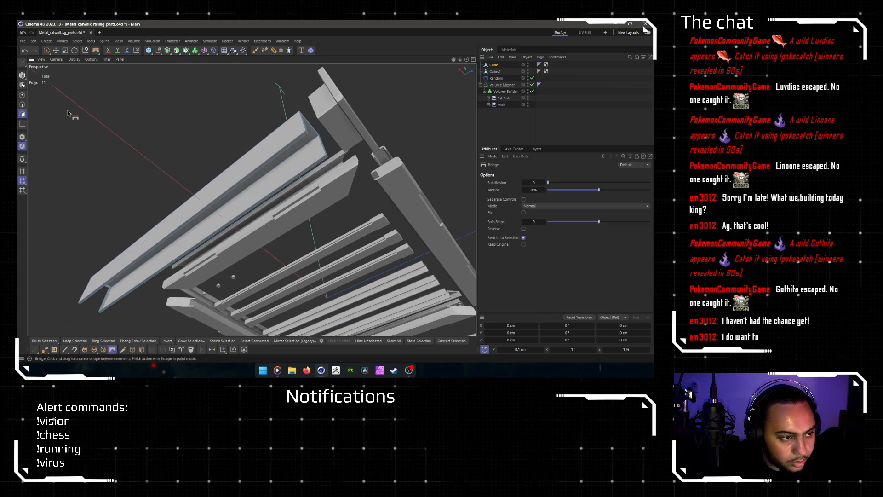
{"action": "left_click", "coordinate": [53, 350]}
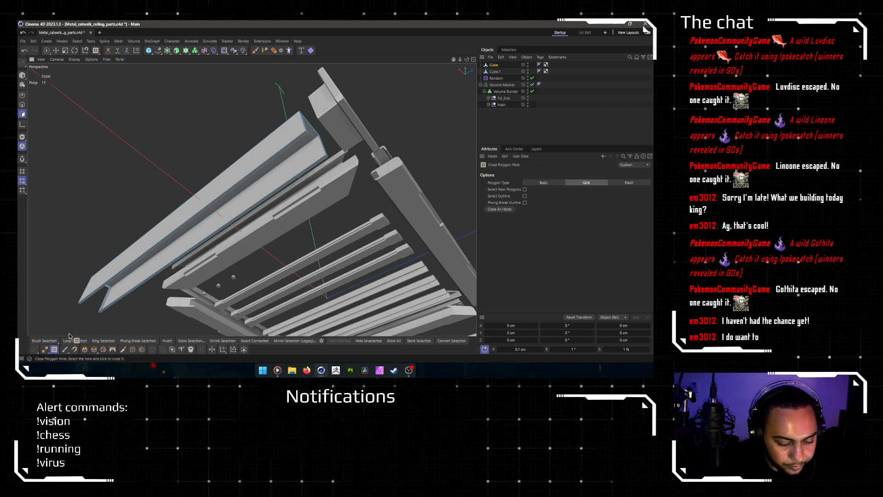
{"action": "key", "text": "m"}
{"action": "key", "text": "b"}
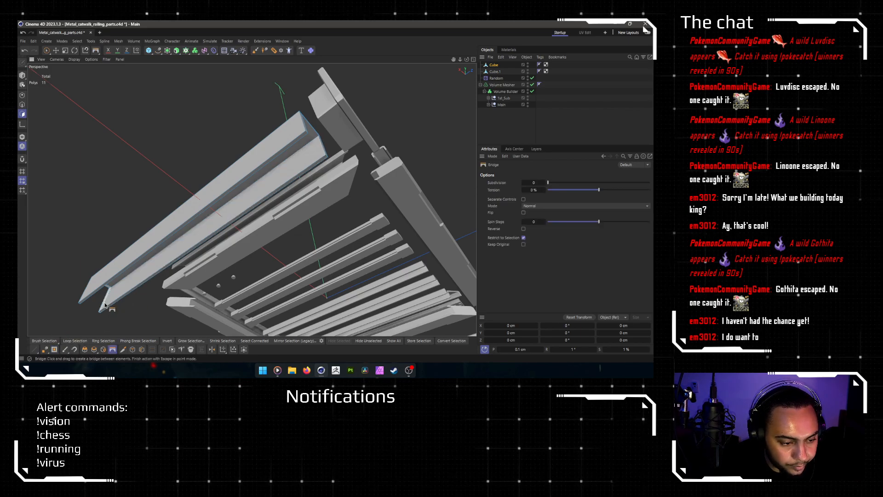
{"action": "left_click", "coordinate": [22, 104]}
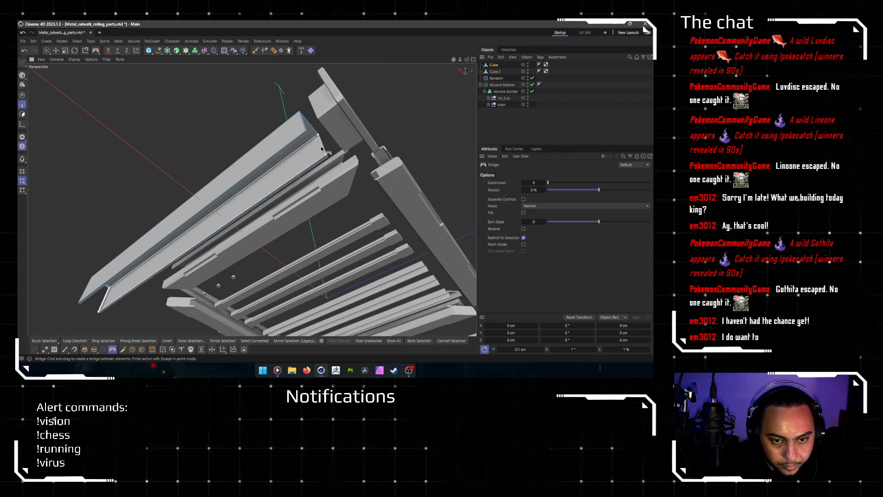
{"action": "key", "text": "m"}
{"action": "key", "text": "d"}
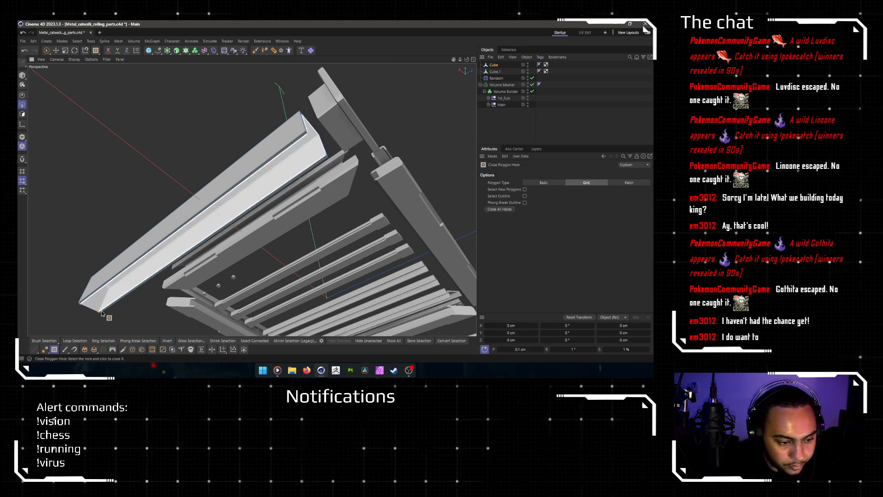
Step: Bevel the two short rim edges at the lower corners of the beam's free end with a 10 cm chamfer to slant that end
{"action": "left_click_drag", "start_coordinate": [193, 298], "coordinate": [311, 202], "text": "alt"}
{"action": "scroll", "coordinate": [266, 235], "scroll_direction": "up", "scroll_amount": 3}
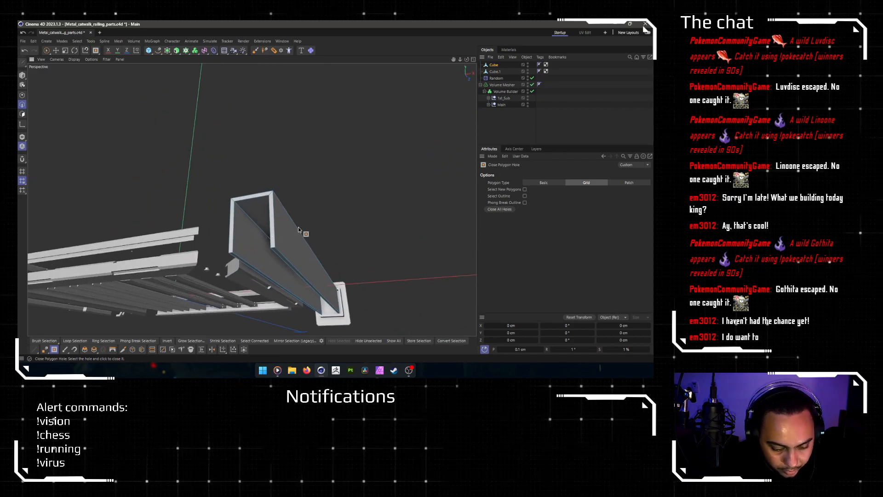
{"action": "key", "text": "e"}
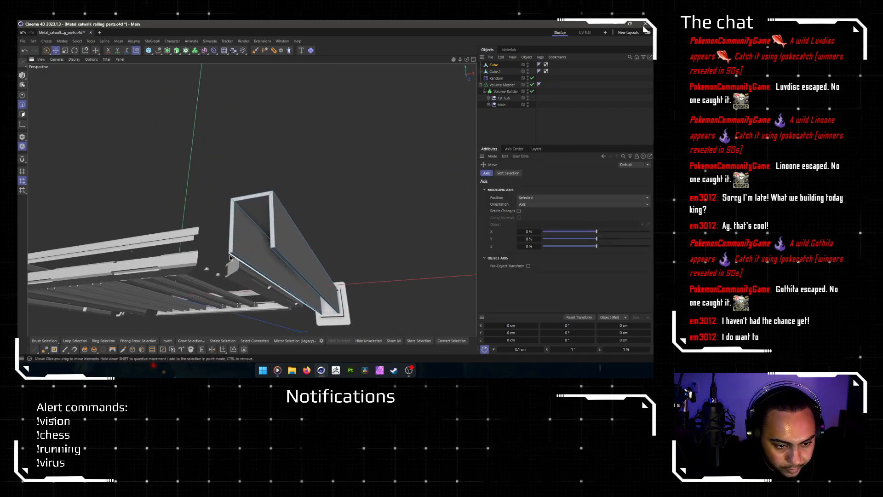
{"action": "left_click", "coordinate": [273, 250]}
{"action": "scroll", "coordinate": [274, 251], "scroll_direction": "up", "scroll_amount": 3}
{"action": "left_click", "coordinate": [275, 249], "text": "shift"}
{"action": "left_click_drag", "start_coordinate": [275, 250], "coordinate": [190, 240], "text": "alt"}
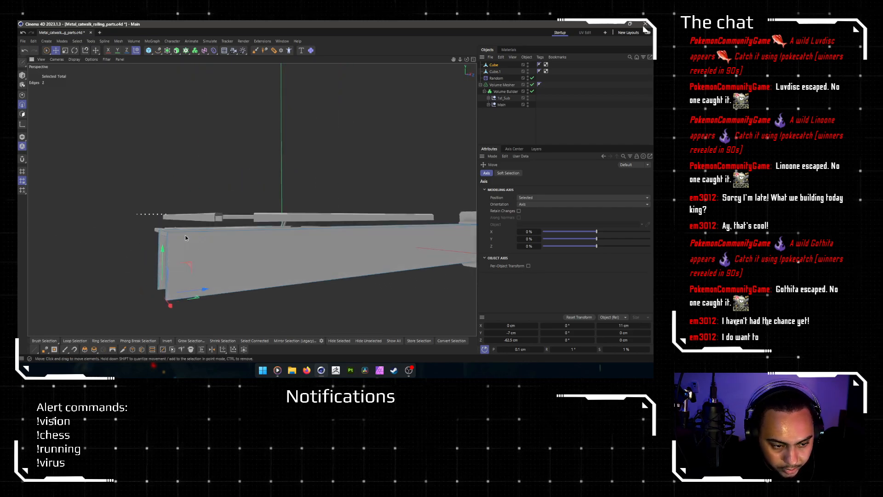
{"action": "left_click", "coordinate": [85, 350]}
{"action": "left_click_drag", "start_coordinate": [240, 320], "coordinate": [573, 293]}
{"action": "scroll", "coordinate": [215, 219], "scroll_direction": "down", "scroll_amount": 3}
{"action": "left_click_drag", "start_coordinate": [268, 231], "coordinate": [254, 190], "text": "alt"}
{"action": "left_click", "coordinate": [336, 213]}
{"action": "scroll", "coordinate": [228, 176], "scroll_direction": "down", "scroll_amount": 4}
{"action": "scroll", "coordinate": [257, 154], "scroll_direction": "down", "scroll_amount": 10}
{"action": "scroll", "coordinate": [271, 188], "scroll_direction": "up", "scroll_amount": 3}
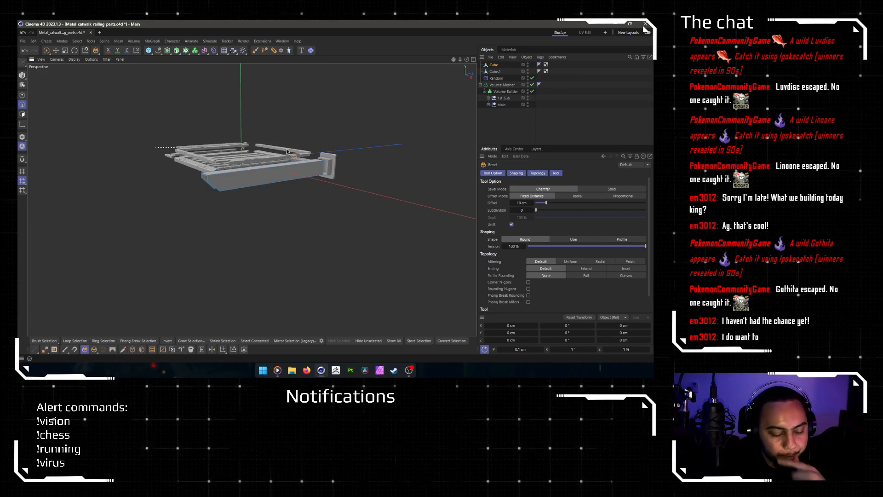
{"action": "scroll", "coordinate": [277, 161], "scroll_direction": "up", "scroll_amount": 5}
{"action": "left_click_drag", "start_coordinate": [221, 189], "coordinate": [164, 237], "text": "alt"}
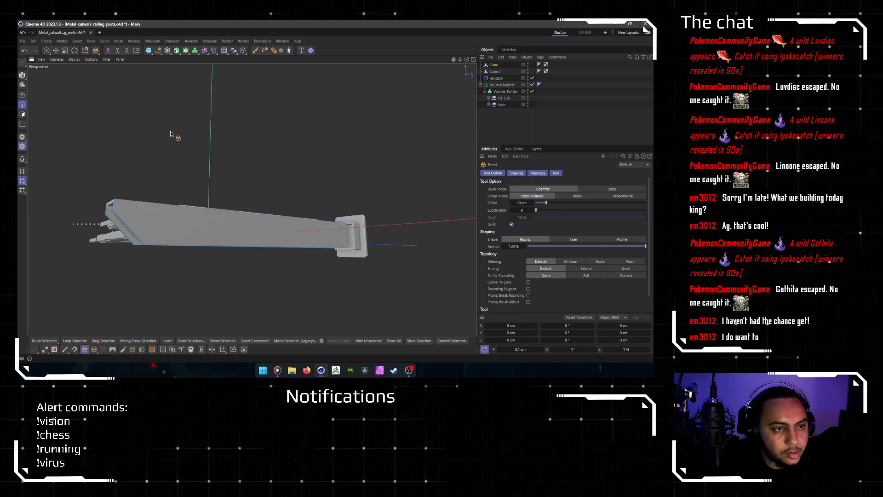
Step: Add a new cube and set its Y size to 8 cm
{"action": "left_click", "coordinate": [149, 51]}
{"action": "scroll", "coordinate": [202, 134], "scroll_direction": "down", "scroll_amount": 5}
{"action": "mouse_move", "coordinate": [346, 158]}
{"action": "left_mouse_down", "text": "alt"}
{"action": "mouse_move", "coordinate": [289, 207]}
{"action": "mouse_move", "coordinate": [353, 165]}
{"action": "left_mouse_up", "text": "alt"}
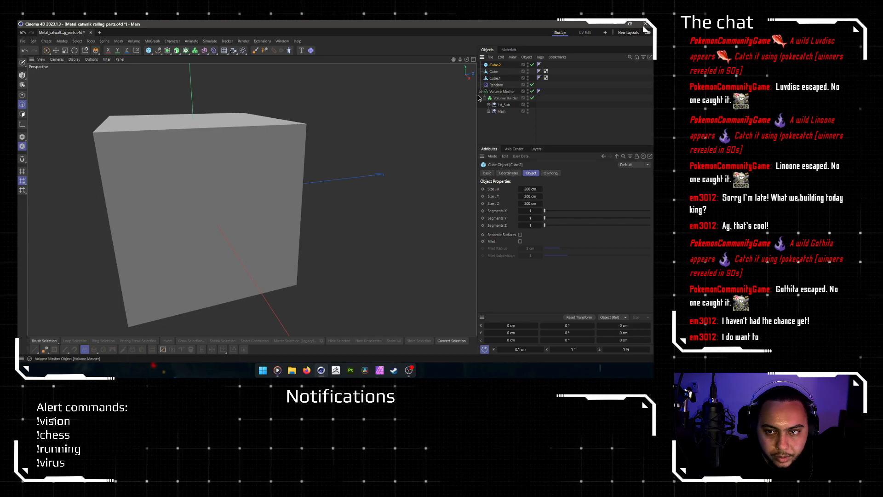
{"action": "left_click", "coordinate": [530, 197]}
{"action": "type", "text": "10"}
{"action": "key", "text": "Return"}
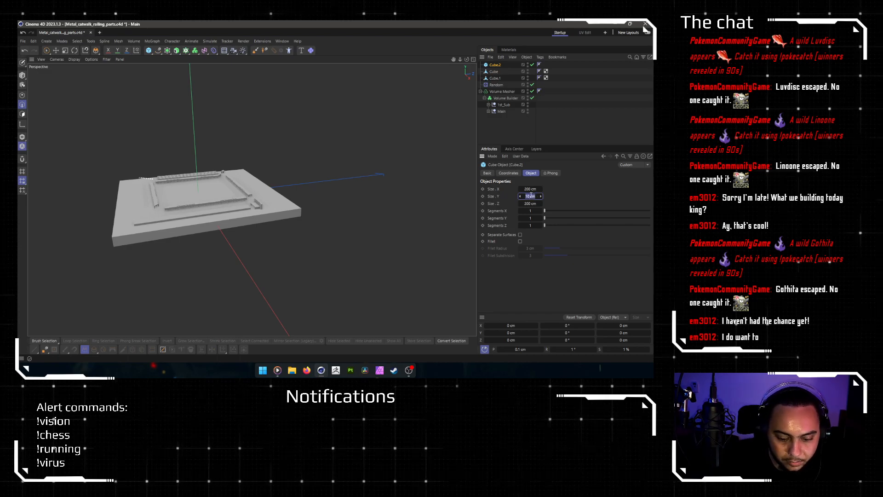
{"action": "key", "text": "Return"}
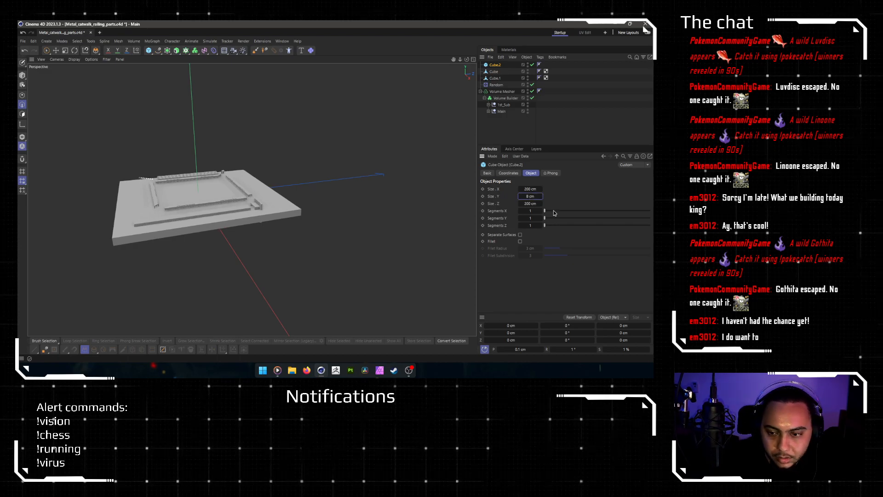
Step: Set the new cube's Z size to 16 cm and its X size to 14 cm
{"action": "left_click", "coordinate": [536, 203]}
{"action": "key", "text": "Return"}
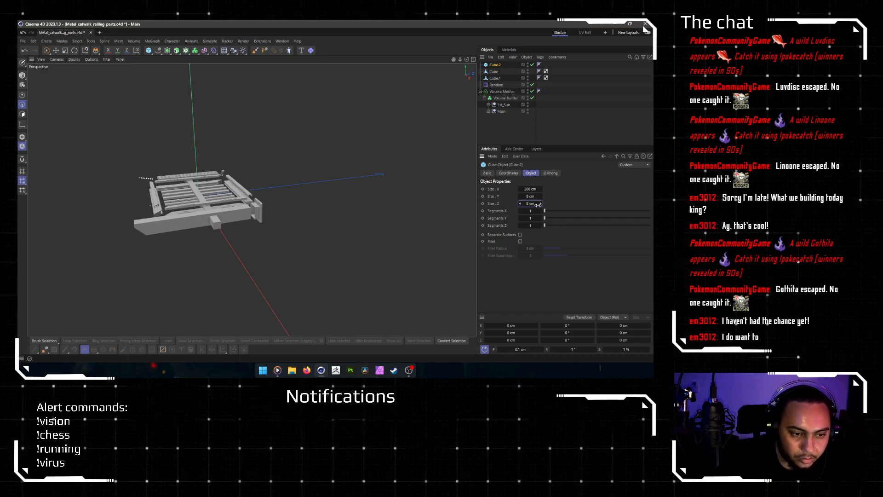
{"action": "scroll", "coordinate": [167, 224], "scroll_direction": "up", "scroll_amount": 5}
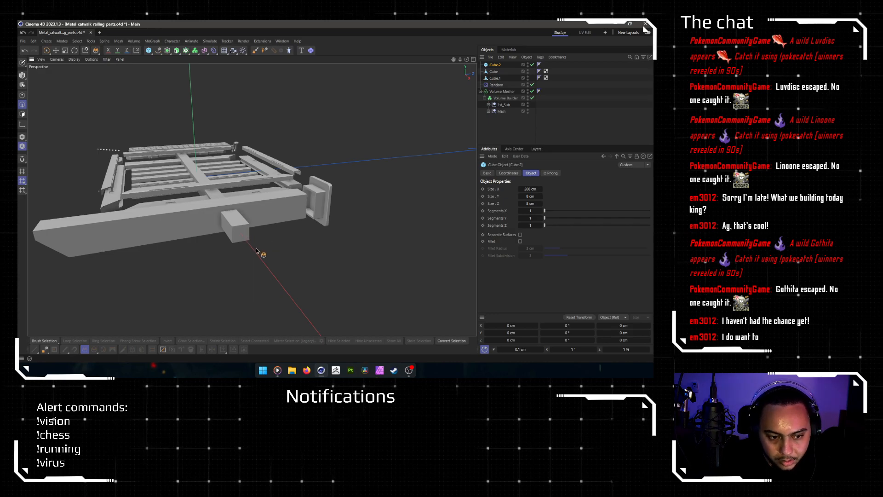
{"action": "left_click", "coordinate": [540, 204]}
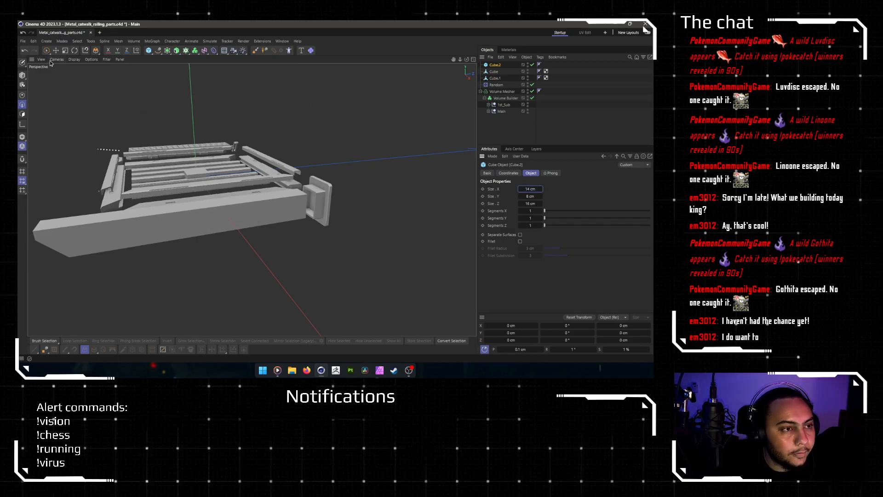
Step: Make the small block a child of the beam with its position zeroed and convert it to an editable polygon object
{"action": "left_click_drag", "start_coordinate": [496, 65], "coordinate": [494, 71]}
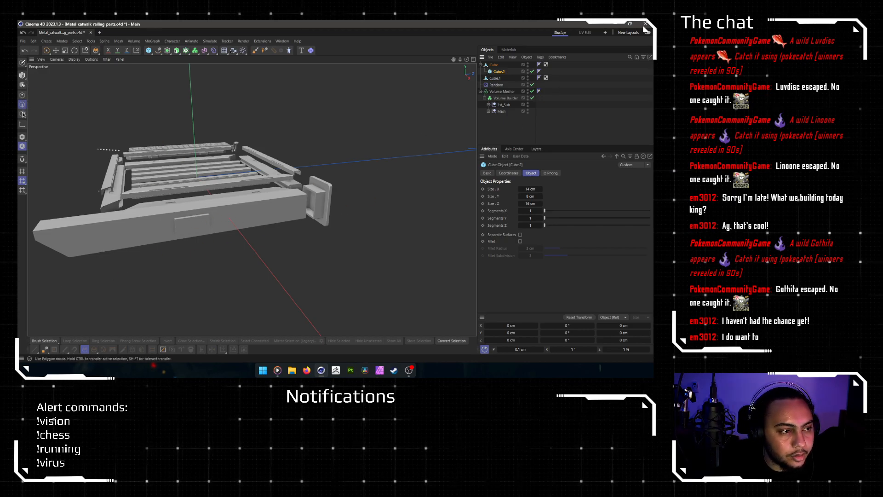
{"action": "key", "text": "c"}
{"action": "scroll", "coordinate": [276, 216], "scroll_direction": "up", "scroll_amount": 4}
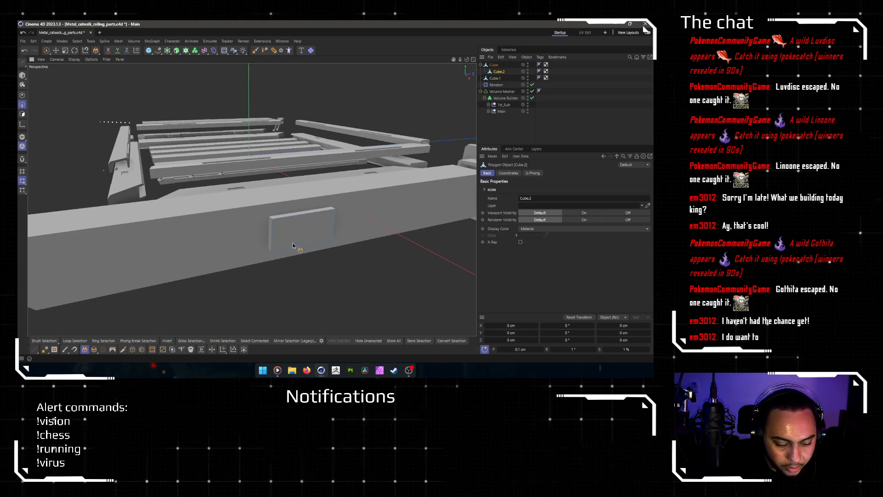
Step: Weld each of the block's two upper long edges into a single point, turning the block into a triangular prism
{"action": "key", "text": "e"}
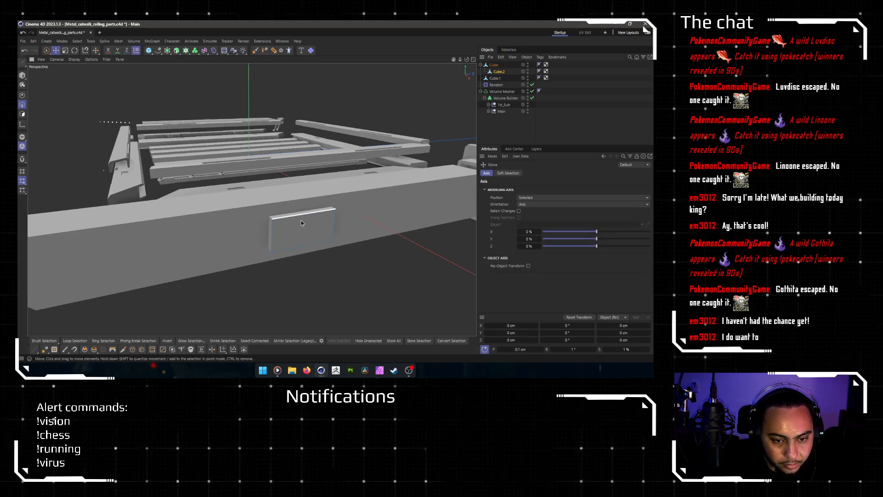
{"action": "left_click", "coordinate": [299, 216]}
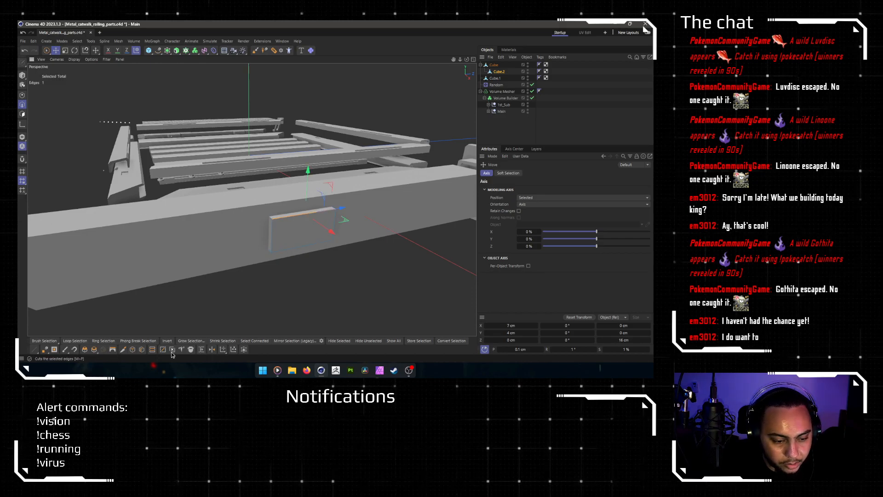
{"action": "left_click", "coordinate": [191, 350]}
{"action": "left_click", "coordinate": [306, 274]}
{"action": "left_click_drag", "start_coordinate": [307, 274], "coordinate": [423, 281], "text": "alt"}
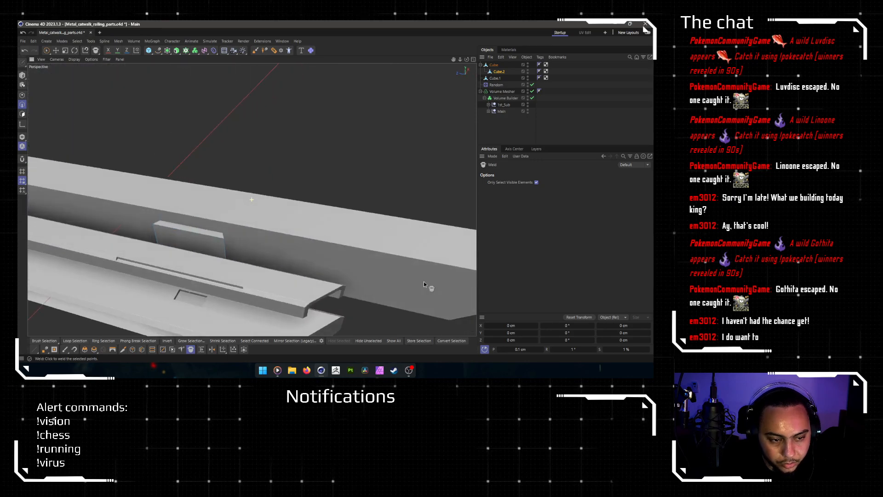
{"action": "key", "text": "e"}
{"action": "left_click", "coordinate": [208, 238]}
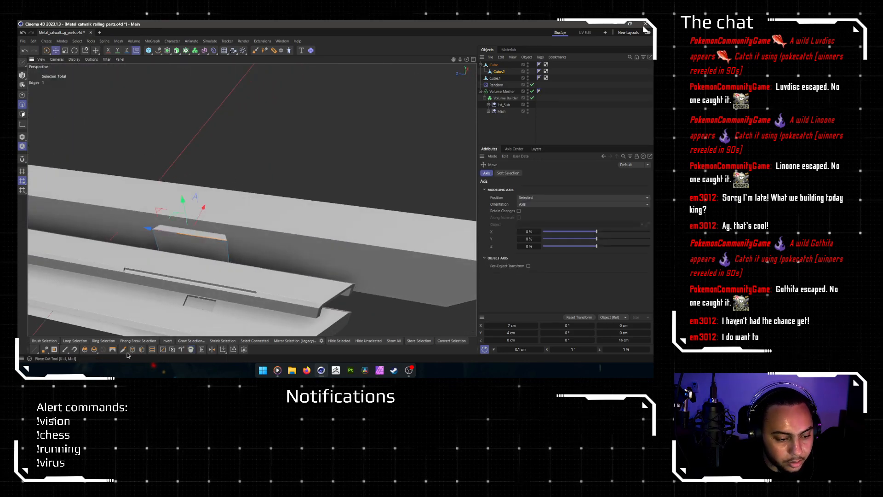
{"action": "left_click", "coordinate": [191, 349]}
{"action": "left_click", "coordinate": [352, 152]}
{"action": "left_click_drag", "start_coordinate": [352, 154], "coordinate": [296, 232], "text": "alt"}
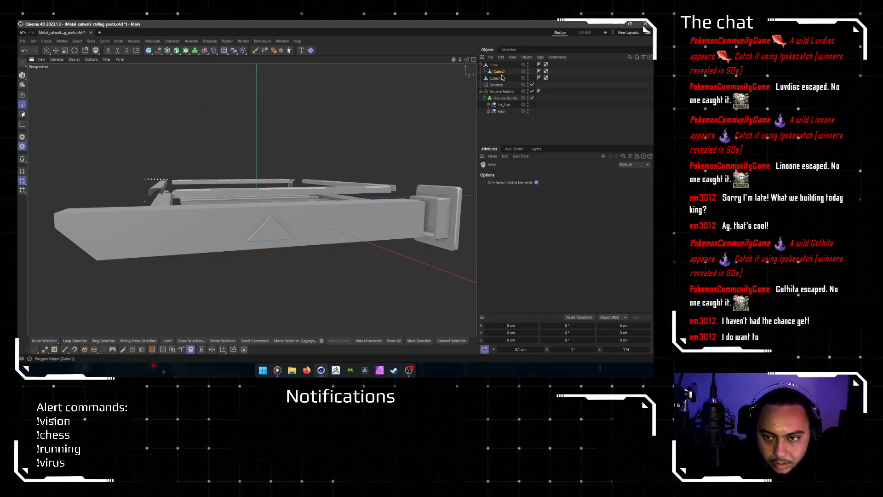
Step: Group the triangular prism in a null, place it inside a Cloner, and set the Cloner to Linear mode
{"action": "key", "text": "alt+g"}
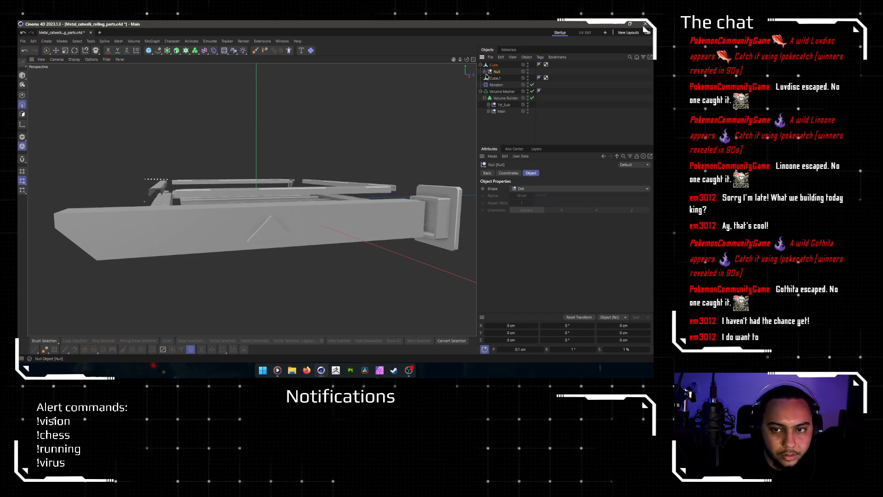
{"action": "left_click", "coordinate": [186, 51], "text": "alt"}
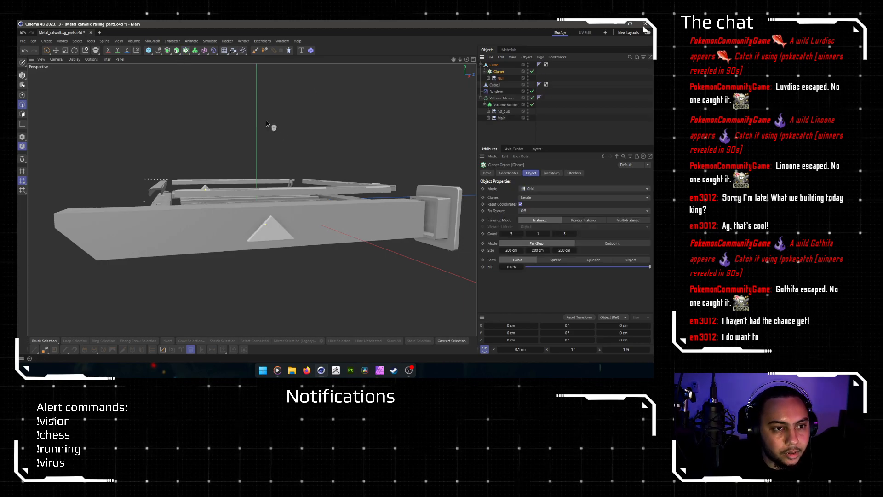
{"action": "left_click", "coordinate": [552, 188]}
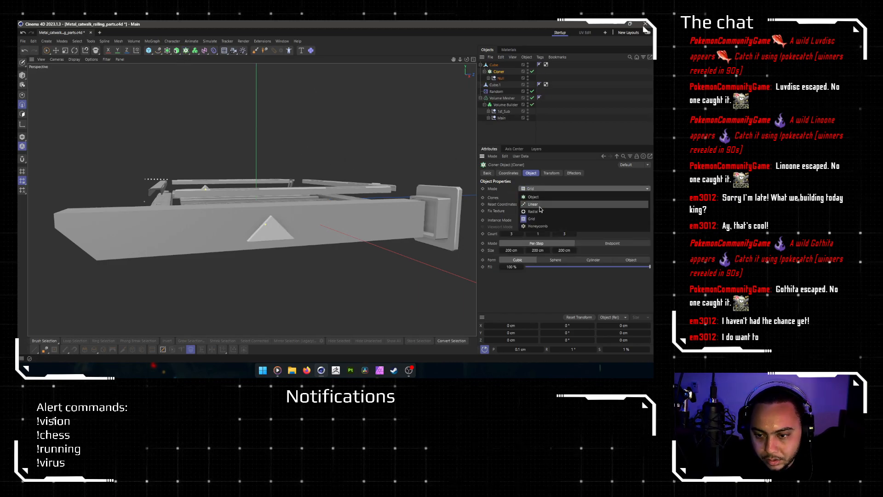
{"action": "left_click", "coordinate": [536, 199]}
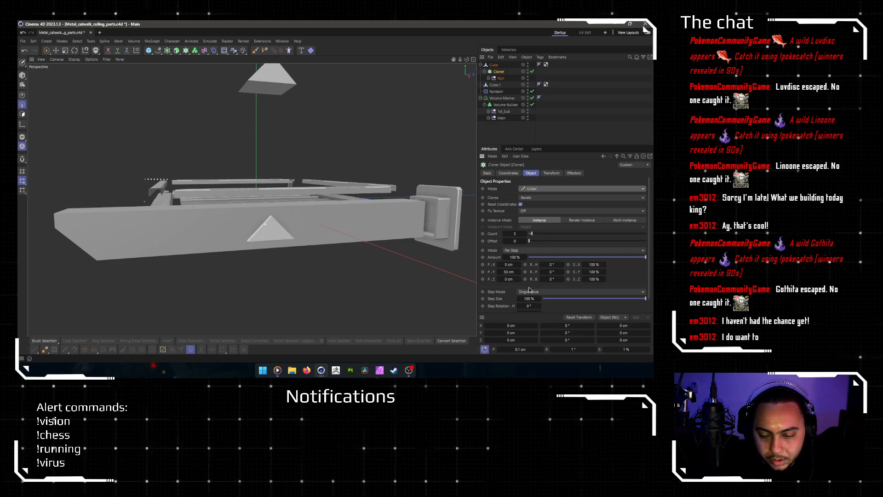
Step: Duplicate the prism's null inside the Cloner and rotate the copied prism 180° so its tip points downward
{"action": "left_click", "coordinate": [488, 79]}
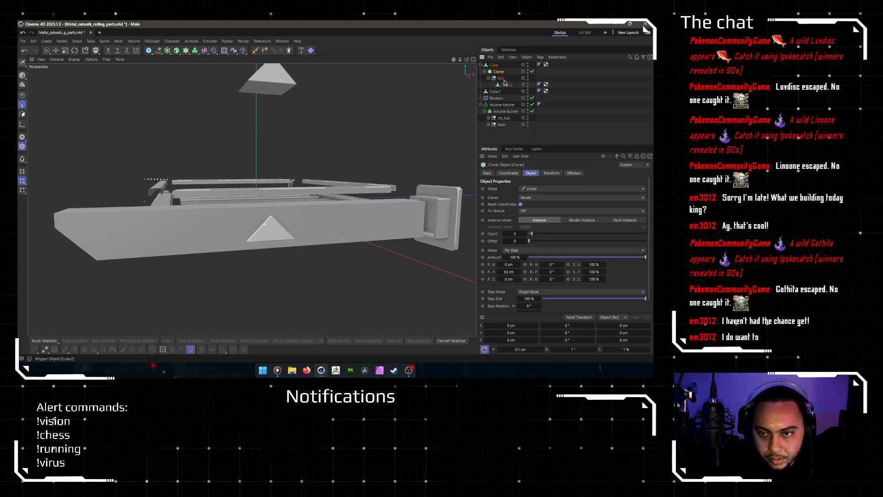
{"action": "left_click", "coordinate": [502, 79]}
{"action": "left_click_drag", "start_coordinate": [503, 79], "coordinate": [501, 76], "text": "ctrl"}
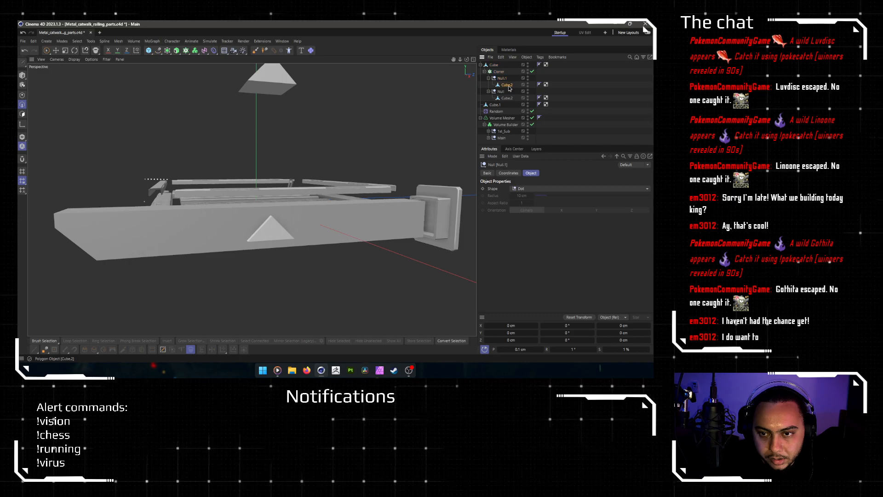
{"action": "left_click", "coordinate": [507, 86]}
{"action": "left_click", "coordinate": [22, 77]}
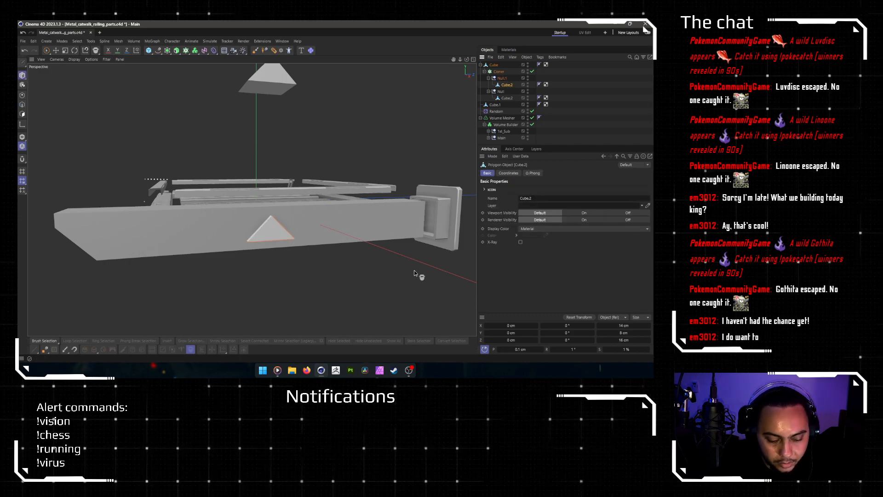
{"action": "key", "text": "r"}
{"action": "left_click_drag", "start_coordinate": [400, 267], "coordinate": [331, 257], "text": "alt"}
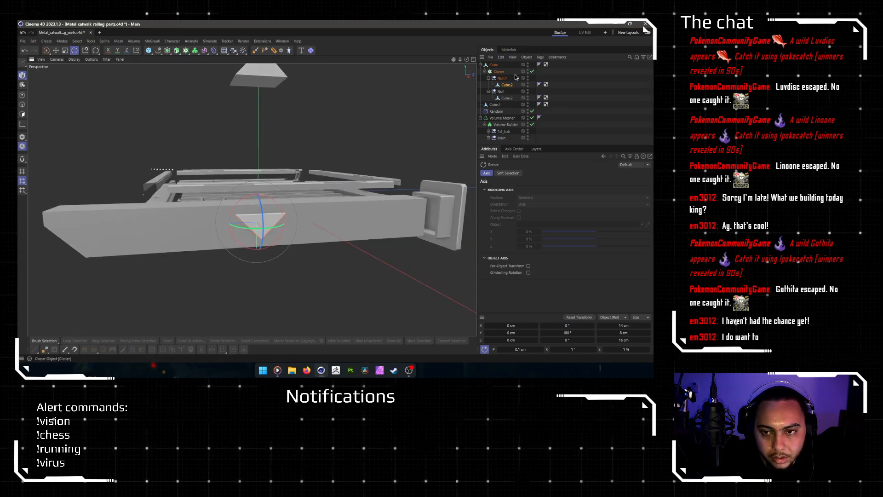
Step: Set the Cloner's per-step position to 0 cm in Y and -12 cm in Z
{"action": "left_click", "coordinate": [499, 71]}
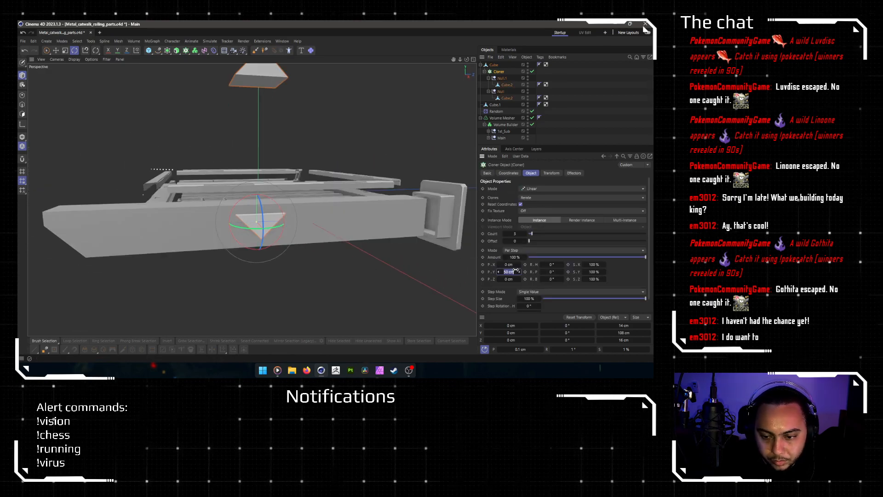
{"action": "type", "text": "0"}
{"action": "key", "text": "Return"}
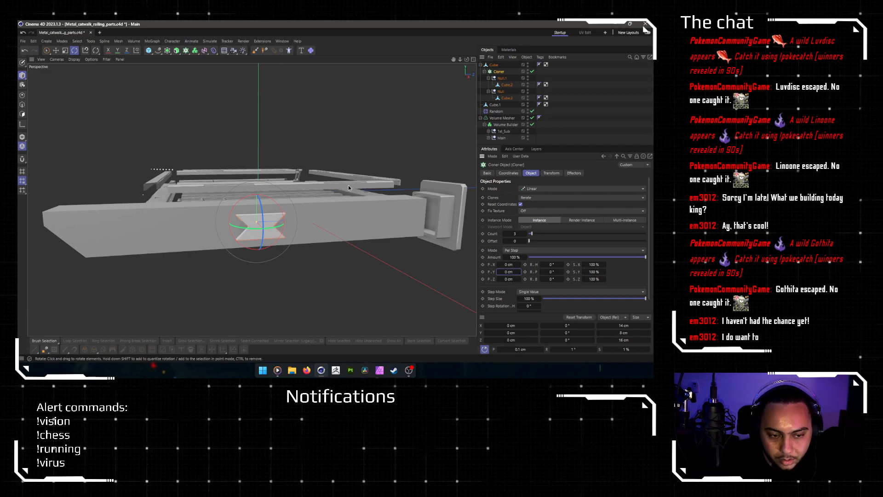
{"action": "left_click_drag", "start_coordinate": [511, 279], "coordinate": [504, 279]}
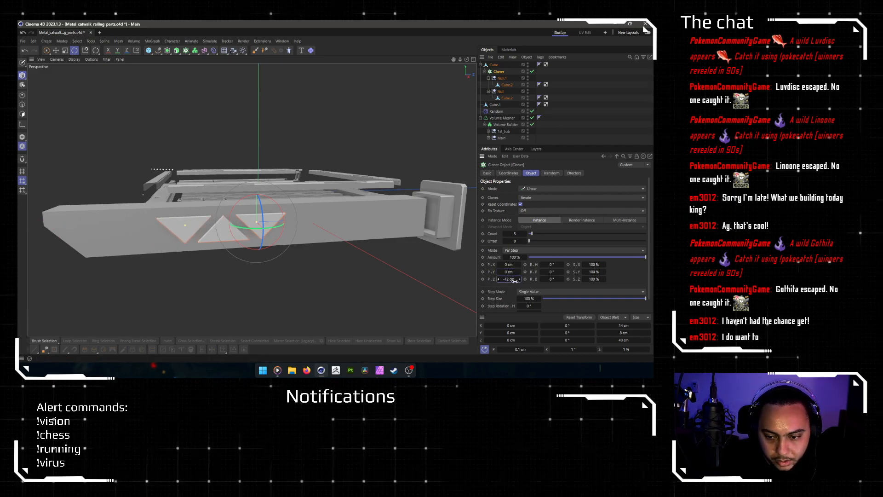
Step: Rotate the Cloner with the row of triangular prisms 180° in heading so the row faces the other way
{"action": "mouse_move", "coordinate": [272, 241]}
{"action": "left_mouse_down", "text": "alt"}
{"action": "mouse_move", "coordinate": [251, 224]}
{"action": "mouse_move", "coordinate": [256, 193]}
{"action": "mouse_move", "coordinate": [248, 227]}
{"action": "mouse_move", "coordinate": [246, 214]}
{"action": "mouse_move", "coordinate": [263, 220]}
{"action": "mouse_move", "coordinate": [249, 225]}
{"action": "mouse_move", "coordinate": [240, 193]}
{"action": "mouse_move", "coordinate": [248, 159]}
{"action": "mouse_move", "coordinate": [223, 197]}
{"action": "left_mouse_up", "text": "alt"}
{"action": "scroll", "coordinate": [233, 234], "scroll_direction": "up", "scroll_amount": 4}
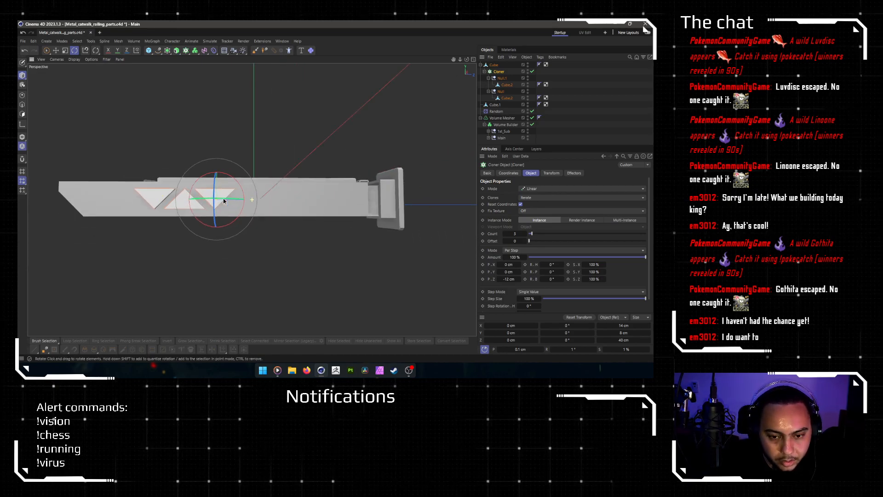
{"action": "key", "text": "e"}
{"action": "mouse_move", "coordinate": [288, 205]}
{"action": "left_mouse_down", "text": "alt"}
{"action": "mouse_move", "coordinate": [270, 200]}
{"action": "mouse_move", "coordinate": [391, 204]}
{"action": "mouse_move", "coordinate": [209, 213]}
{"action": "mouse_move", "coordinate": [299, 209]}
{"action": "mouse_move", "coordinate": [278, 216]}
{"action": "left_mouse_up", "text": "alt"}
{"action": "scroll", "coordinate": [147, 188], "scroll_direction": "up", "scroll_amount": 2}
{"action": "key", "text": "ctrl+z"}
{"action": "key", "text": "r"}
{"action": "left_click_drag", "start_coordinate": [366, 188], "coordinate": [496, 143]}
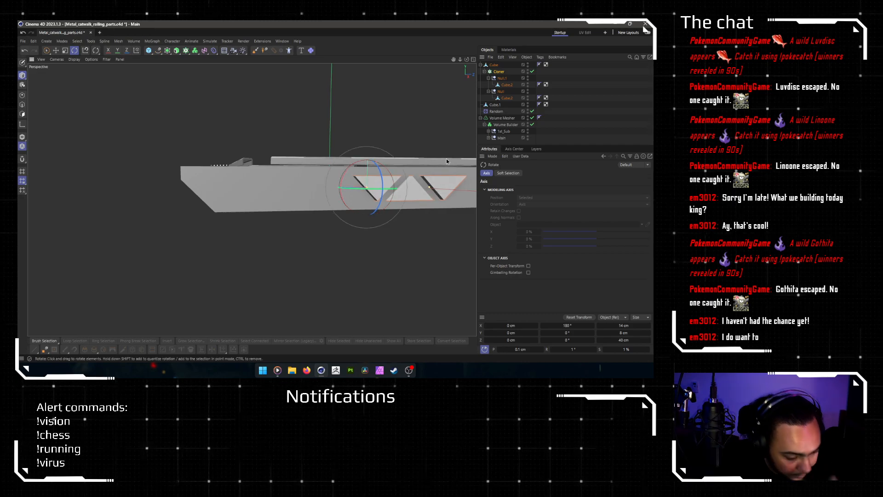
Step: Move the row of triangular prisms along the beam to its slanted end, at about -51 cm in Z
{"action": "key", "text": "e"}
{"action": "left_click_drag", "start_coordinate": [392, 188], "coordinate": [264, 198]}
{"action": "left_click_drag", "start_coordinate": [264, 198], "coordinate": [240, 222], "text": "alt"}
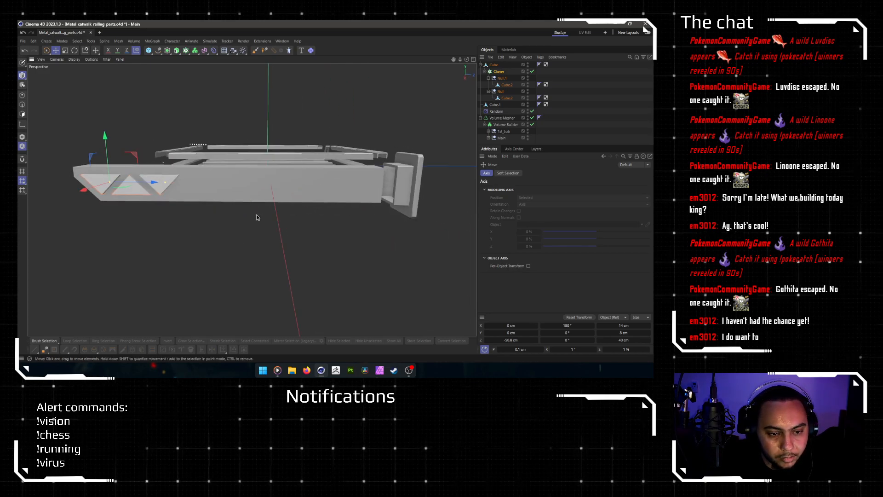
Step: Set the Cloner's count to 9 so the triangles span the beam's length
{"action": "left_click", "coordinate": [499, 71]}
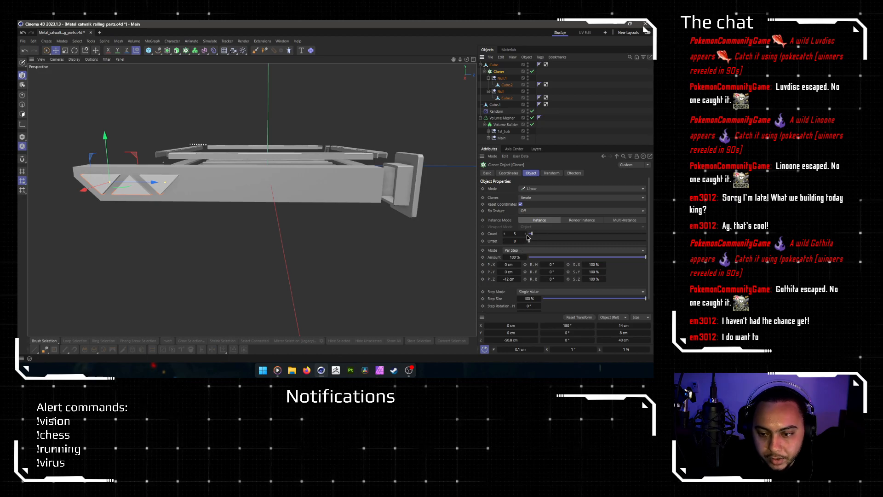
{"action": "left_click", "coordinate": [526, 233]}
{"action": "left_click", "coordinate": [527, 233]}
{"action": "left_click", "coordinate": [526, 234]}
{"action": "left_click", "coordinate": [526, 233]}
{"action": "left_click", "coordinate": [526, 233]}
{"action": "left_click", "coordinate": [527, 233]}
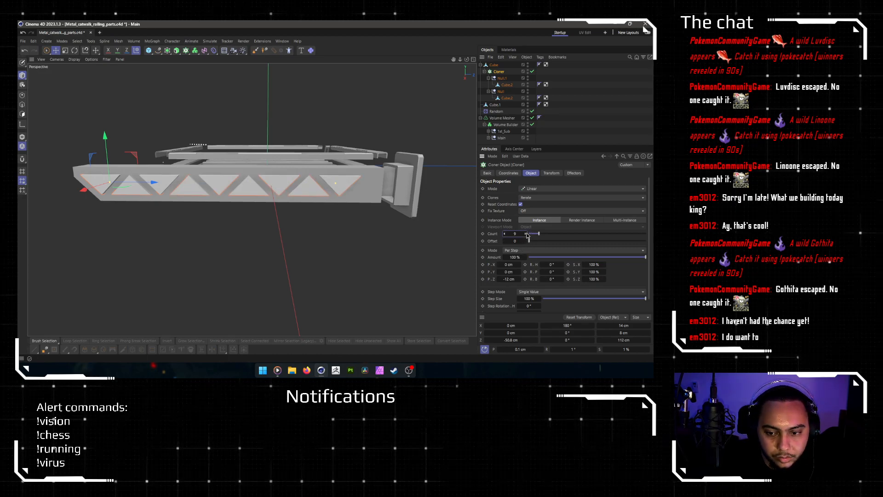
{"action": "left_click", "coordinate": [527, 233]}
{"action": "left_click", "coordinate": [505, 233]}
{"action": "left_click_drag", "start_coordinate": [418, 231], "coordinate": [349, 228], "text": "alt"}
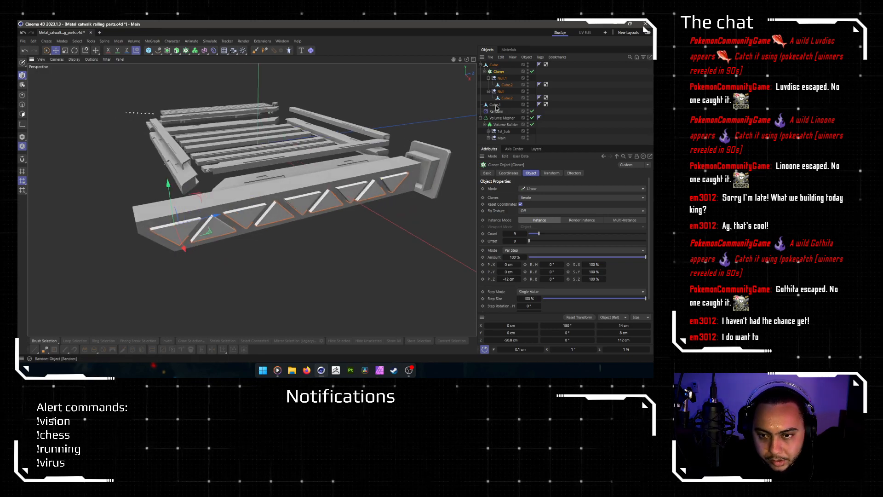
Step: Move the triangle Cloner into the 1st_Sub null of the Volume Builder so it acts as a cutter
{"action": "left_click", "coordinate": [488, 131]}
{"action": "scroll", "coordinate": [499, 134], "scroll_direction": "down", "scroll_amount": 2}
{"action": "scroll", "coordinate": [505, 116], "scroll_direction": "up", "scroll_amount": 2}
{"action": "left_click_drag", "start_coordinate": [500, 72], "coordinate": [515, 135]}
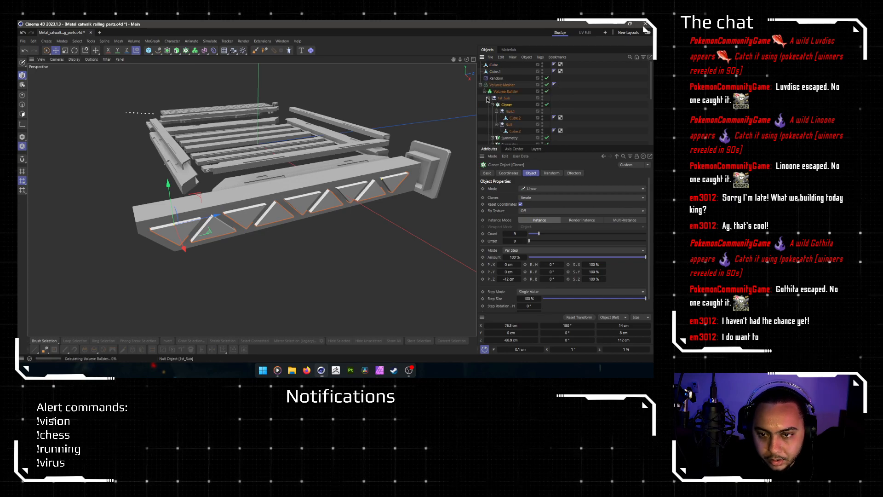
Step: Move the beam's Cube and Cube.1 objects into the Volume Builder's Main null and collapse that null
{"action": "left_click", "coordinate": [495, 72]}
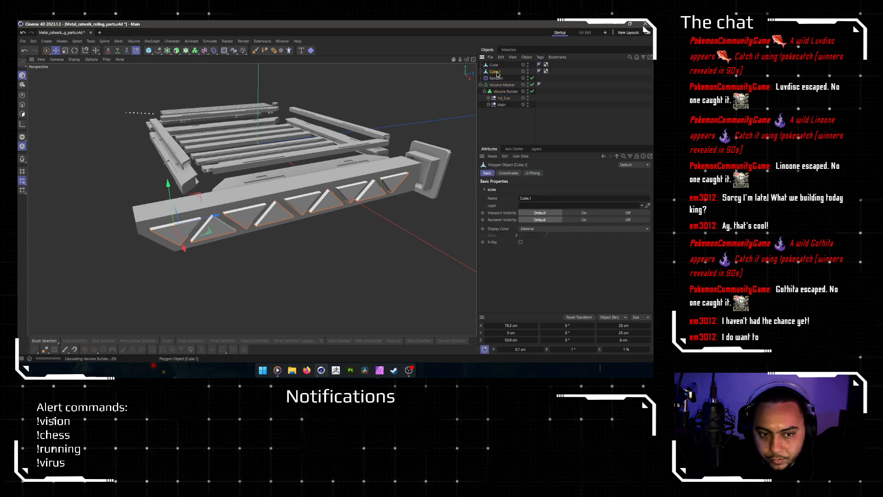
{"action": "left_click", "coordinate": [494, 65], "text": "shift"}
{"action": "left_click_drag", "start_coordinate": [489, 106], "coordinate": [495, 105]}
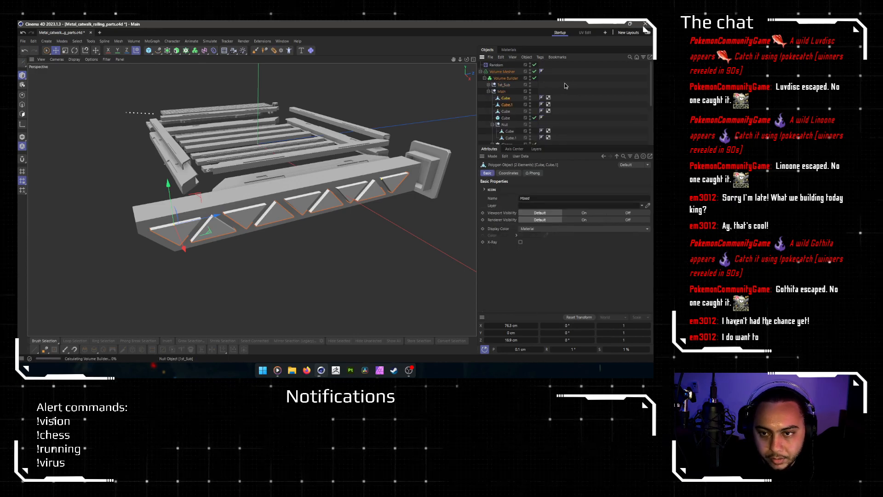
{"action": "left_click", "coordinate": [571, 85]}
{"action": "left_click", "coordinate": [488, 92]}
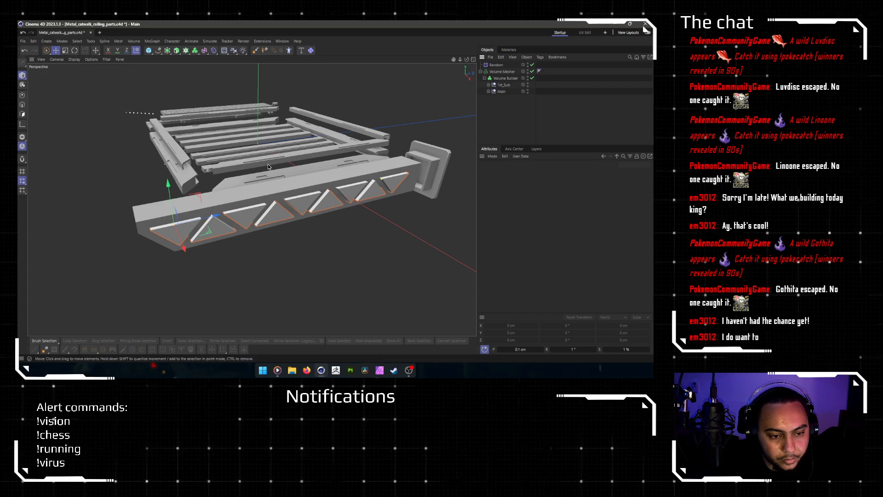
{"action": "left_click_drag", "start_coordinate": [377, 233], "coordinate": [235, 190], "text": "alt"}
{"action": "scroll", "coordinate": [266, 210], "scroll_direction": "up", "scroll_amount": 4}
{"action": "scroll", "coordinate": [250, 172], "scroll_direction": "up", "scroll_amount": 5}
{"action": "left_click_drag", "start_coordinate": [294, 201], "coordinate": [379, 186], "text": "alt"}
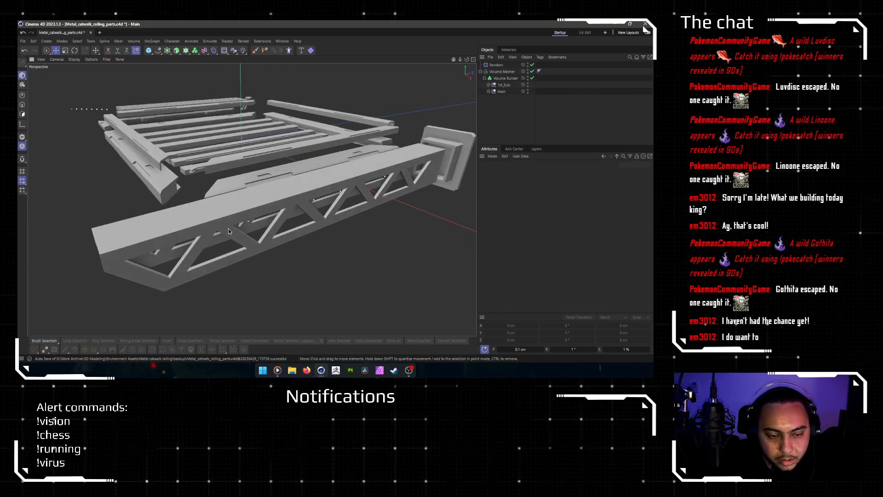
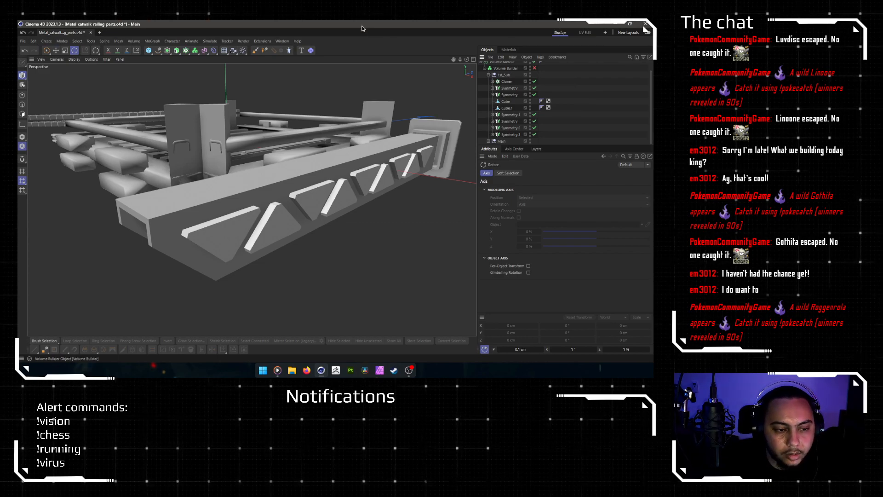
Step: Select the edge loops along both upper corners of the beam's Cube object inside the Main null
{"action": "left_click", "coordinate": [489, 75]}
{"action": "left_click", "coordinate": [489, 91]}
{"action": "left_click", "coordinate": [505, 99]}
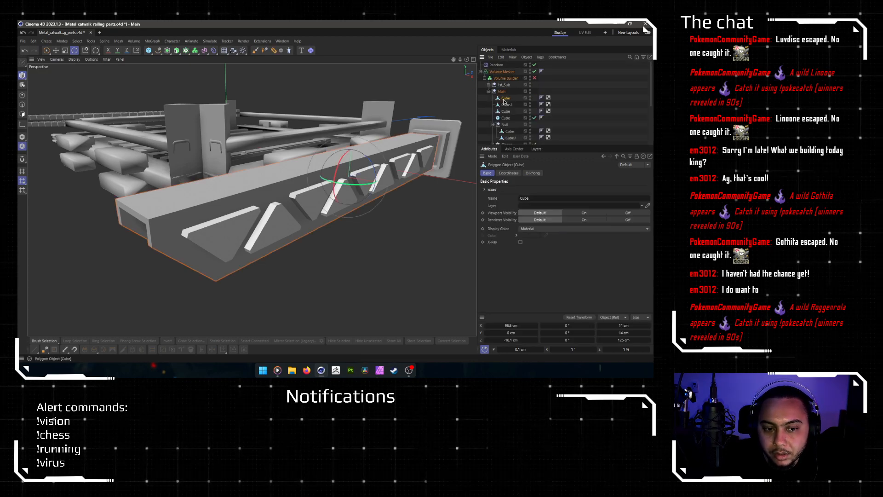
{"action": "left_click", "coordinate": [22, 104]}
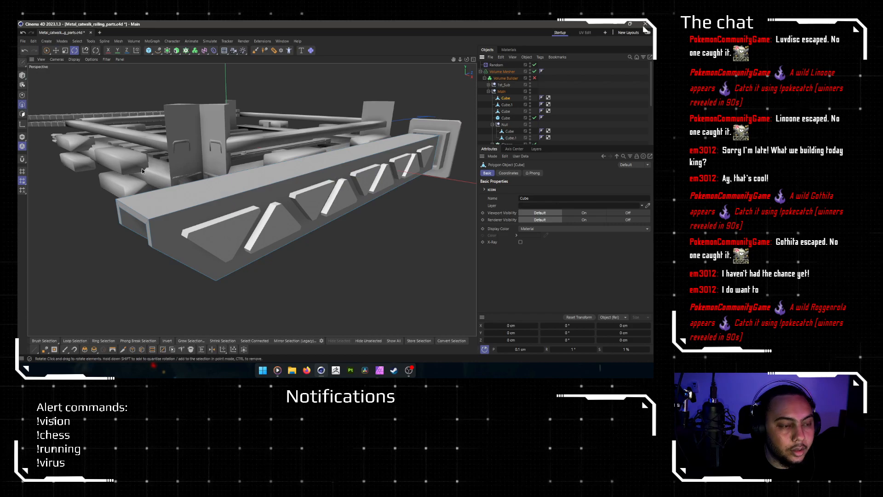
{"action": "key", "text": "e"}
{"action": "double_click", "coordinate": [155, 219]}
{"action": "left_click_drag", "start_coordinate": [140, 237], "coordinate": [203, 233], "text": "alt"}
{"action": "double_click", "coordinate": [129, 194], "text": "shift"}
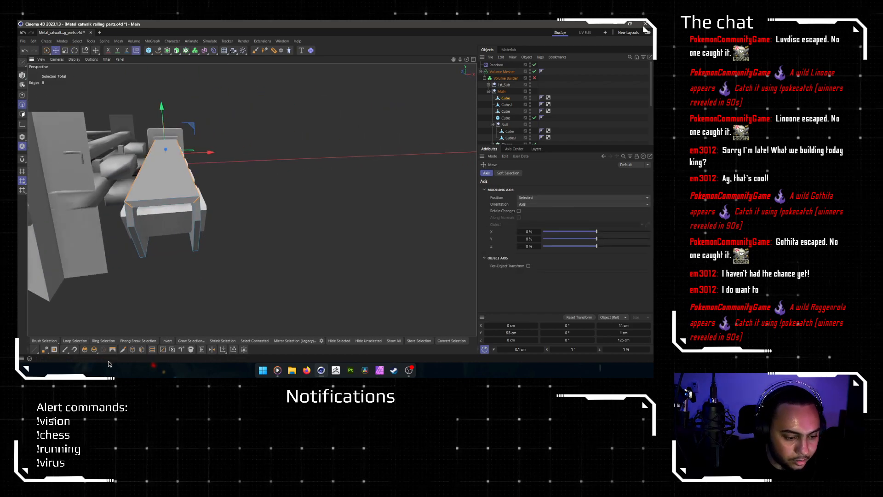
Step: Try a bevel with a 1 cm offset on the beam's selected corner edges, and undo it
{"action": "left_click", "coordinate": [85, 349]}
{"action": "double_click", "coordinate": [519, 203]}
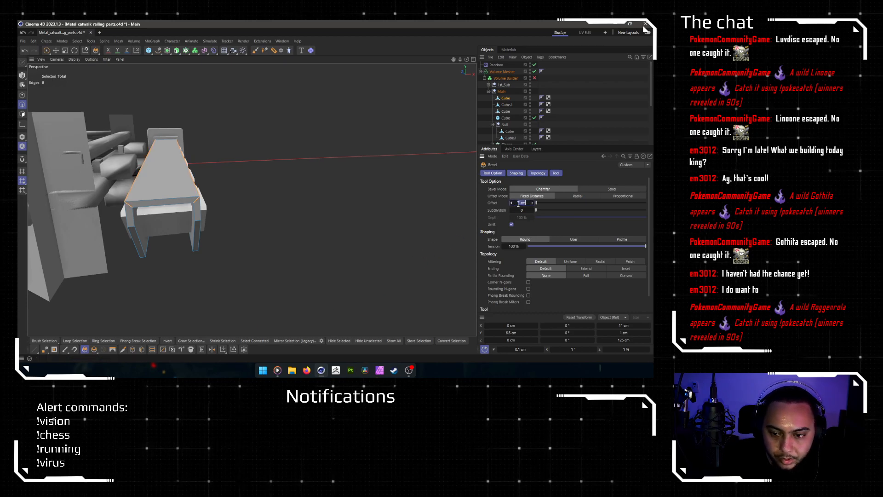
{"action": "key", "text": "Return"}
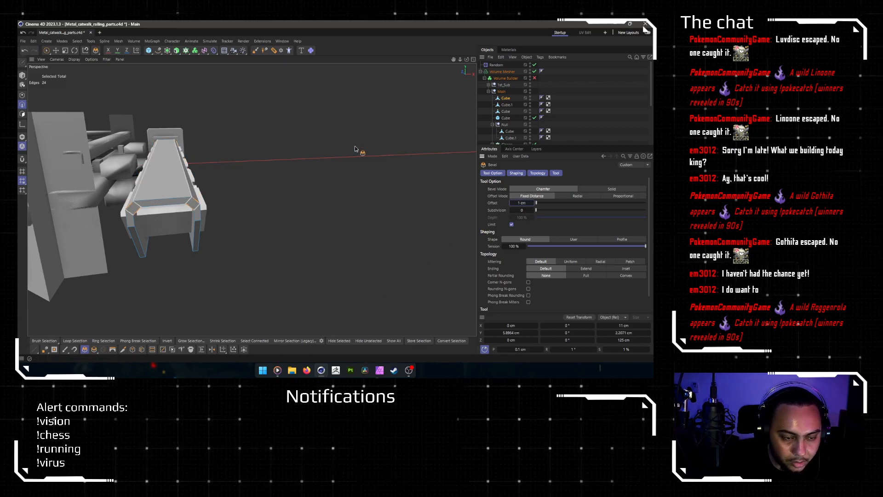
{"action": "left_click_drag", "start_coordinate": [360, 151], "coordinate": [303, 155], "text": "alt"}
{"action": "key", "text": "ctrl+z"}
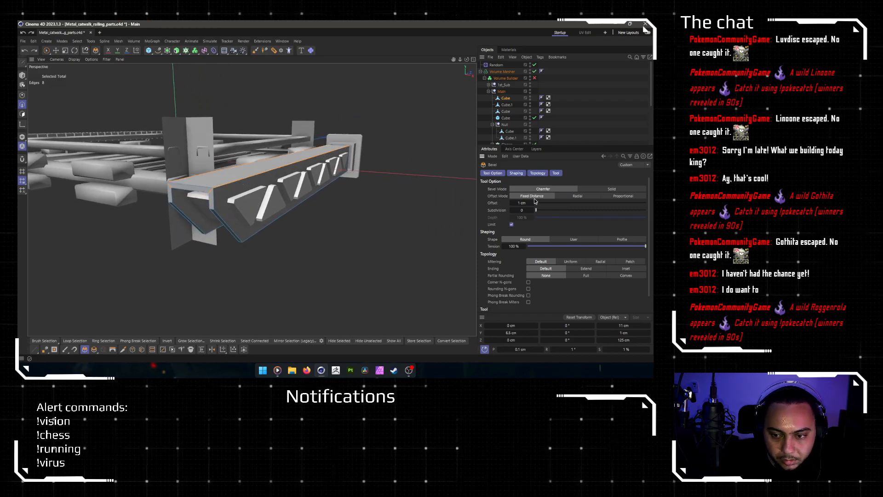
Step: Bevel the beam's selected corner edges with a 0.5 cm offset and deselect the beam
{"action": "left_click", "coordinate": [530, 201]}
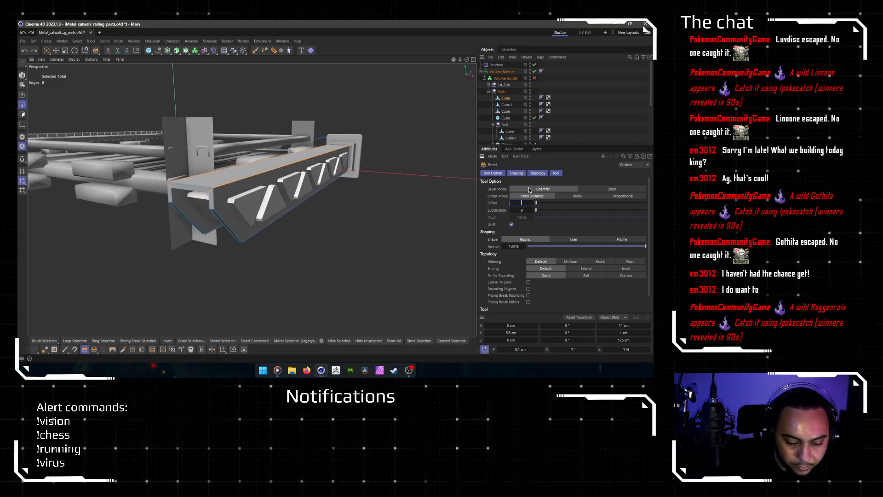
{"action": "type", "text": ".5"}
{"action": "key", "text": "Return"}
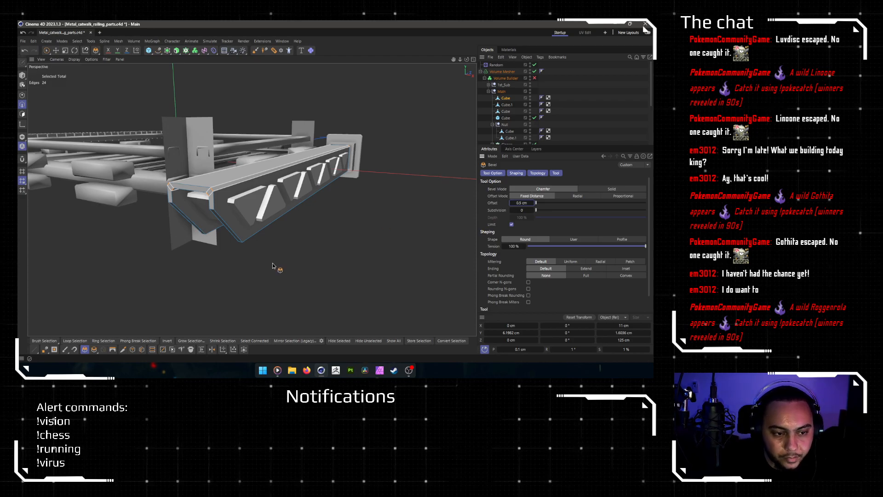
{"action": "left_click_drag", "start_coordinate": [279, 258], "coordinate": [348, 303]}
{"action": "scroll", "coordinate": [221, 194], "scroll_direction": "up", "scroll_amount": 4}
{"action": "left_click", "coordinate": [573, 98]}
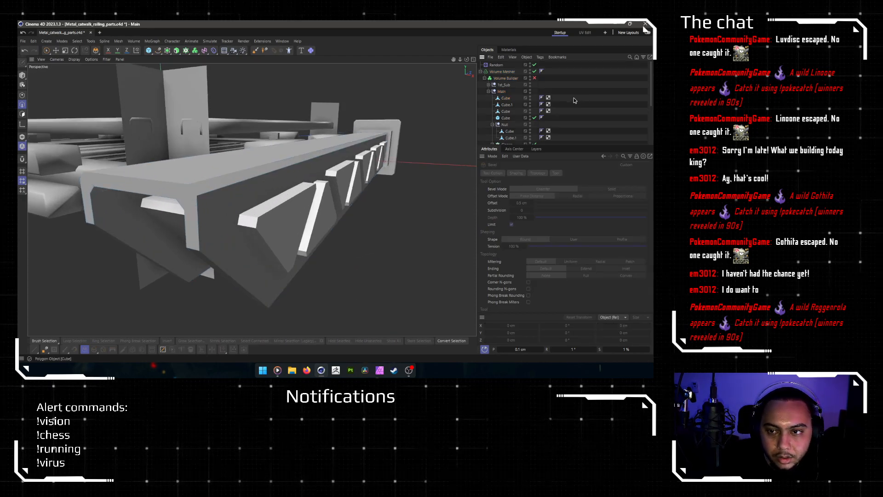
Step: Re-enable the Volume Builder and collapse its hierarchy
{"action": "left_click", "coordinate": [534, 77]}
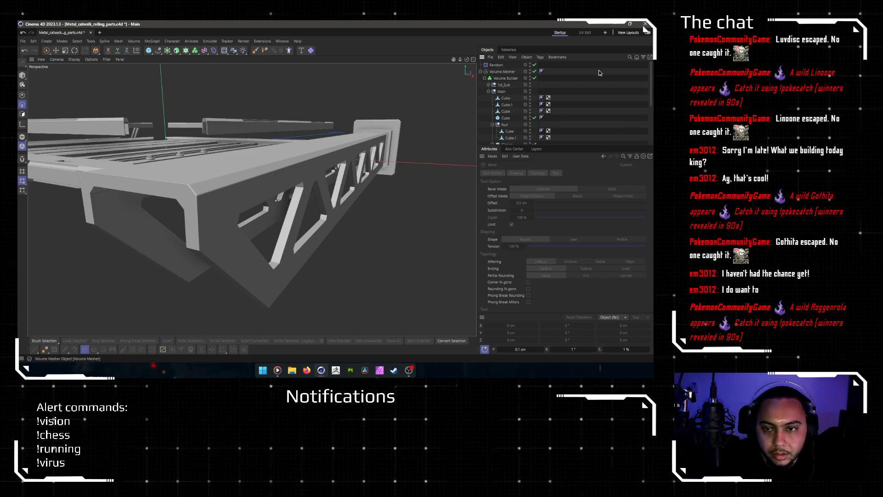
{"action": "key", "text": "e"}
{"action": "left_click", "coordinate": [484, 78]}
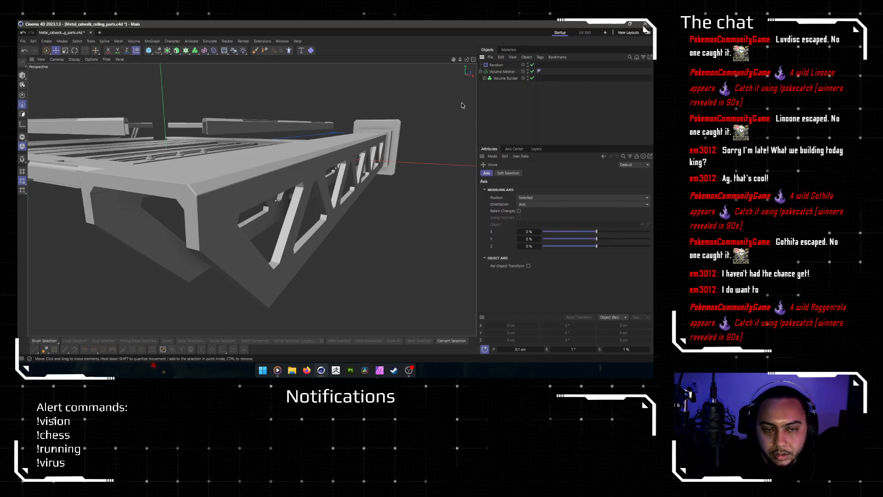
{"action": "left_click_drag", "start_coordinate": [270, 217], "coordinate": [317, 243], "text": "alt"}
{"action": "middle_click_drag", "start_coordinate": [317, 244], "coordinate": [177, 224], "text": "alt"}
{"action": "right_click_drag", "start_coordinate": [157, 218], "coordinate": [225, 197], "text": "alt"}
{"action": "left_click_drag", "start_coordinate": [230, 202], "coordinate": [304, 243], "text": "alt"}
{"action": "scroll", "coordinate": [310, 210], "scroll_direction": "down", "scroll_amount": 8}
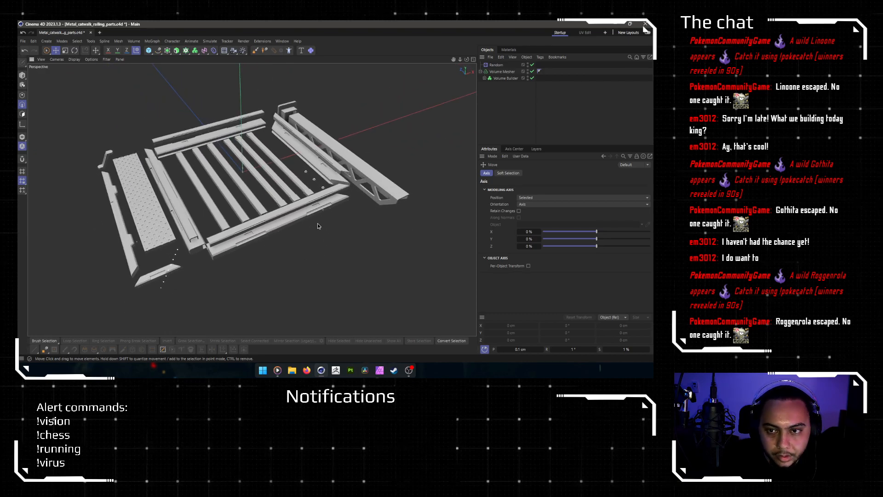
Step: Set the Volume Mesher's adaptive value to 0.3 %
{"action": "left_click", "coordinate": [505, 78]}
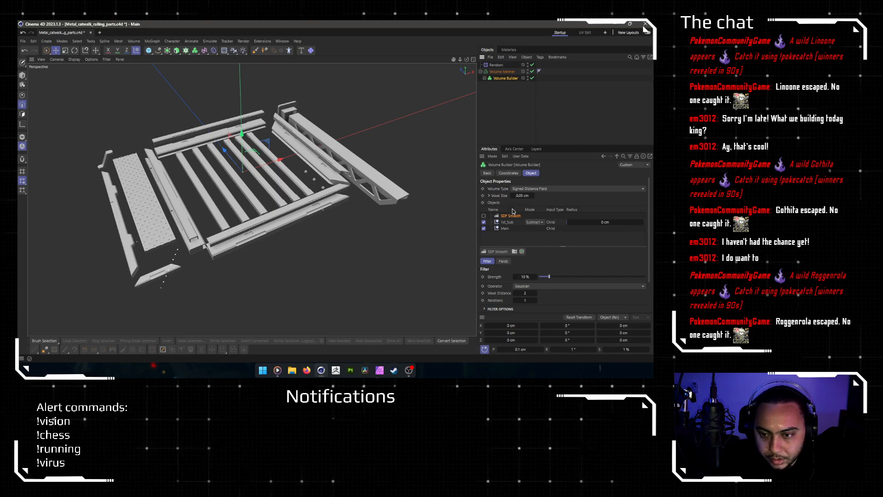
{"action": "left_click", "coordinate": [502, 72]}
{"action": "left_click", "coordinate": [540, 196]}
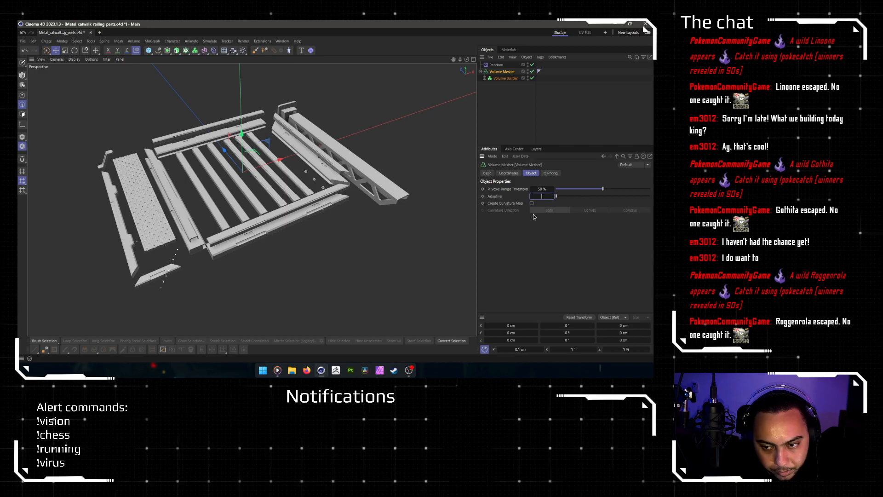
{"action": "key", "text": "Return"}
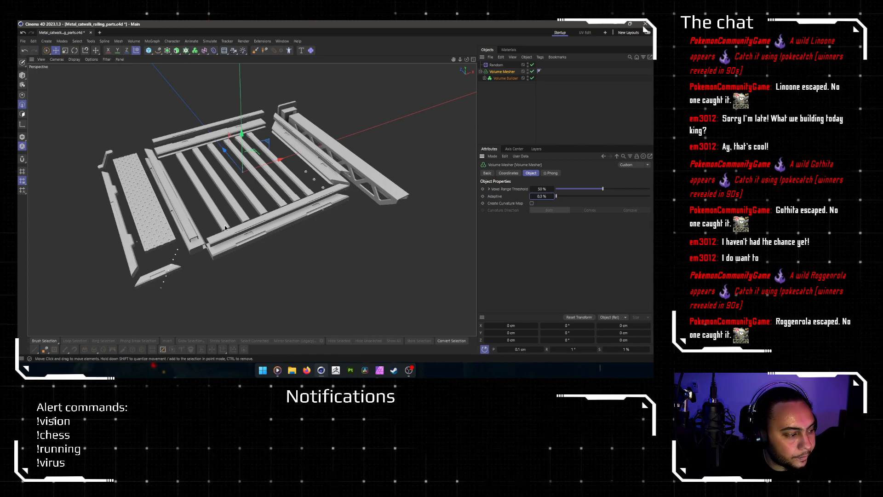
Step: Examine the generated mesh's wireframe density on the slats, the truss beam's bevelled corners, its triangular cutouts and its end plate
{"action": "scroll", "coordinate": [292, 217], "scroll_direction": "up", "scroll_amount": 5}
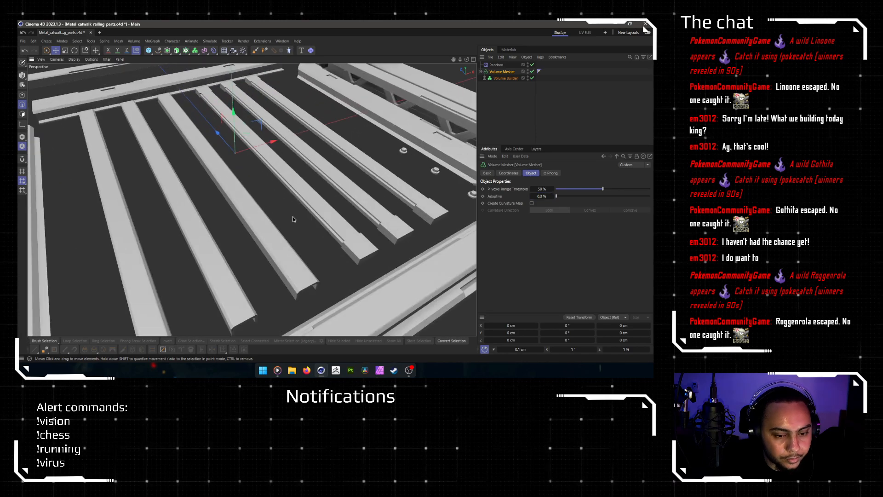
{"action": "left_click_drag", "start_coordinate": [293, 216], "coordinate": [250, 198], "text": "alt"}
{"action": "scroll", "coordinate": [257, 198], "scroll_direction": "down", "scroll_amount": 5}
{"action": "left_click_drag", "start_coordinate": [313, 200], "coordinate": [286, 197], "text": "alt"}
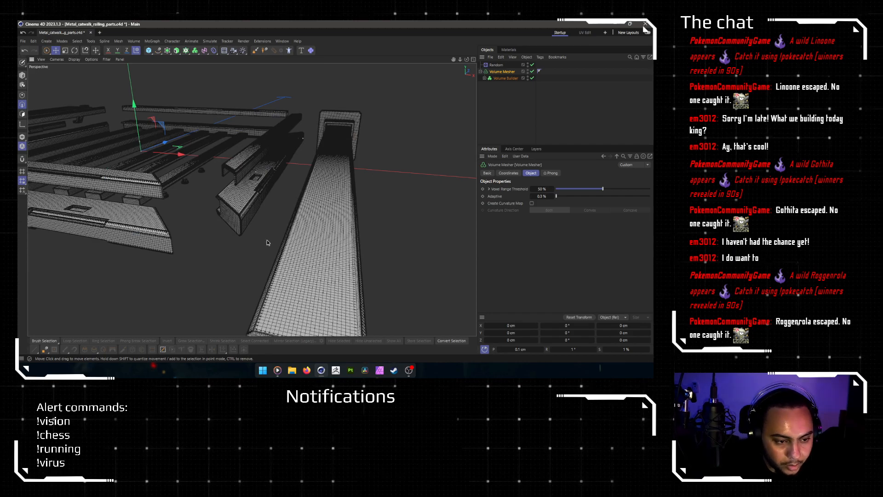
{"action": "left_click_drag", "start_coordinate": [268, 241], "coordinate": [374, 188], "text": "alt"}
{"action": "scroll", "coordinate": [180, 169], "scroll_direction": "up", "scroll_amount": 7}
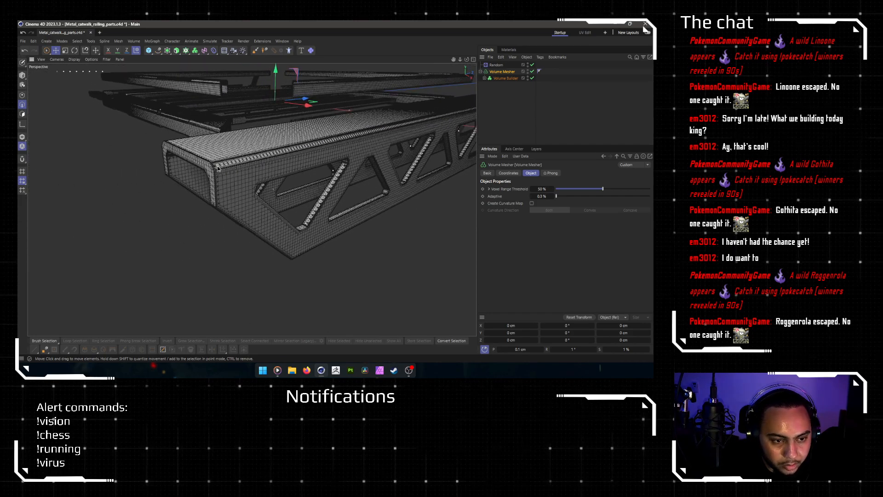
{"action": "left_click_drag", "start_coordinate": [219, 180], "coordinate": [300, 129], "text": "alt"}
{"action": "scroll", "coordinate": [234, 179], "scroll_direction": "down", "scroll_amount": 6}
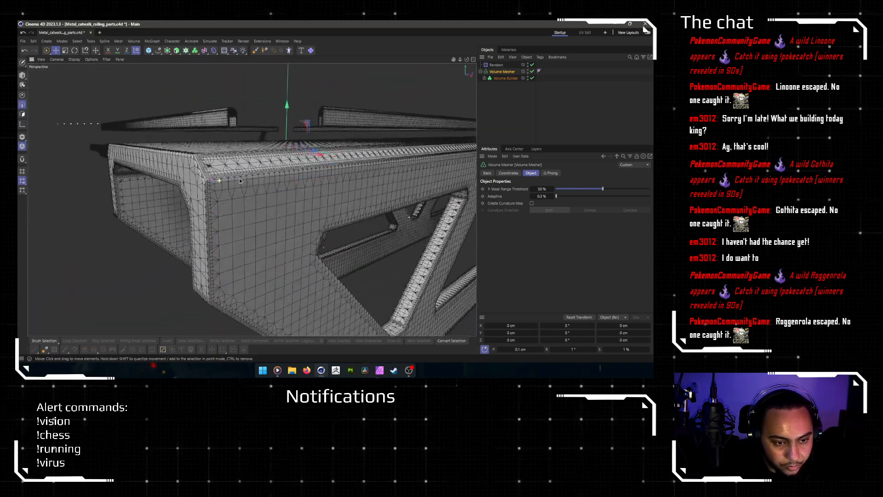
{"action": "left_click_drag", "start_coordinate": [234, 179], "coordinate": [336, 176], "text": "alt"}
{"action": "left_click_drag", "start_coordinate": [252, 200], "coordinate": [316, 166], "text": "alt"}
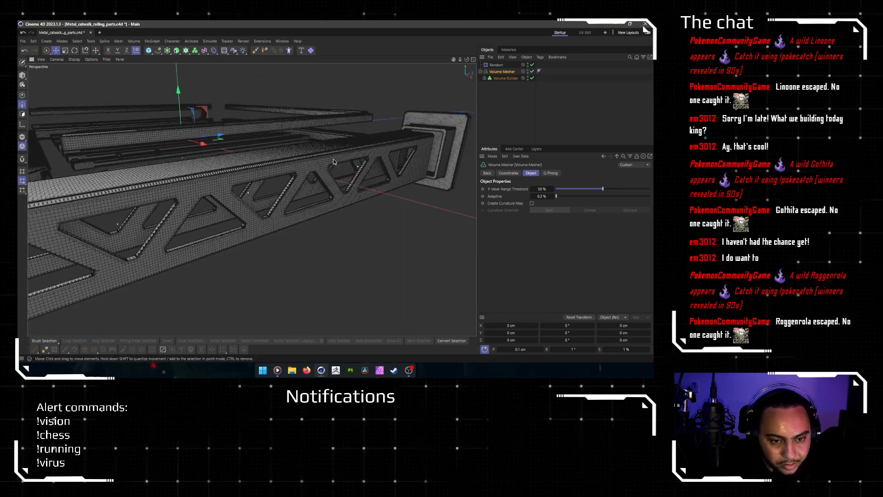
{"action": "scroll", "coordinate": [368, 150], "scroll_direction": "up", "scroll_amount": 4}
{"action": "left_click_drag", "start_coordinate": [380, 159], "coordinate": [365, 175], "text": "alt"}
{"action": "scroll", "coordinate": [366, 174], "scroll_direction": "down", "scroll_amount": 4}
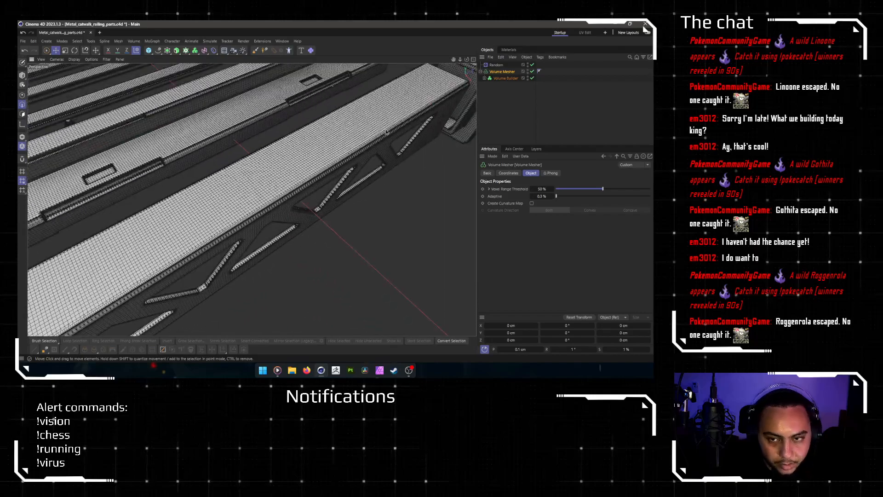
Step: Create an editable polygon copy of the Volume Mesher with Current State to Object
{"action": "right_click", "coordinate": [507, 78]}
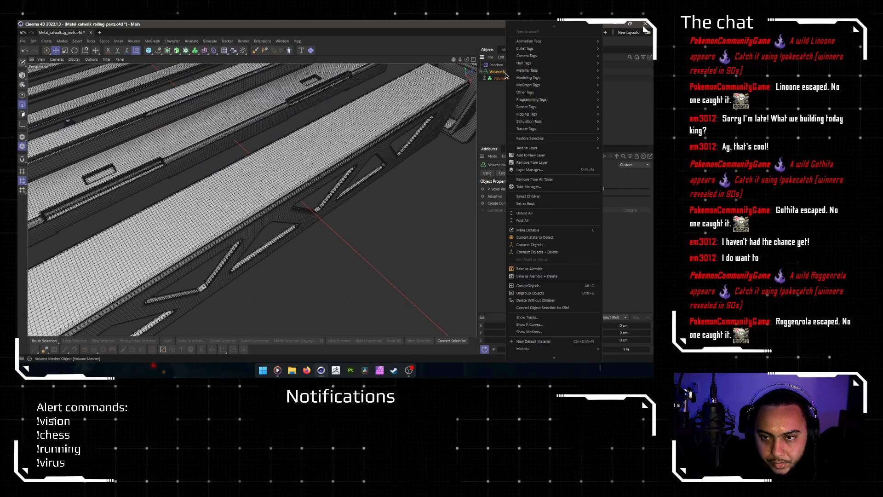
{"action": "left_click", "coordinate": [538, 237]}
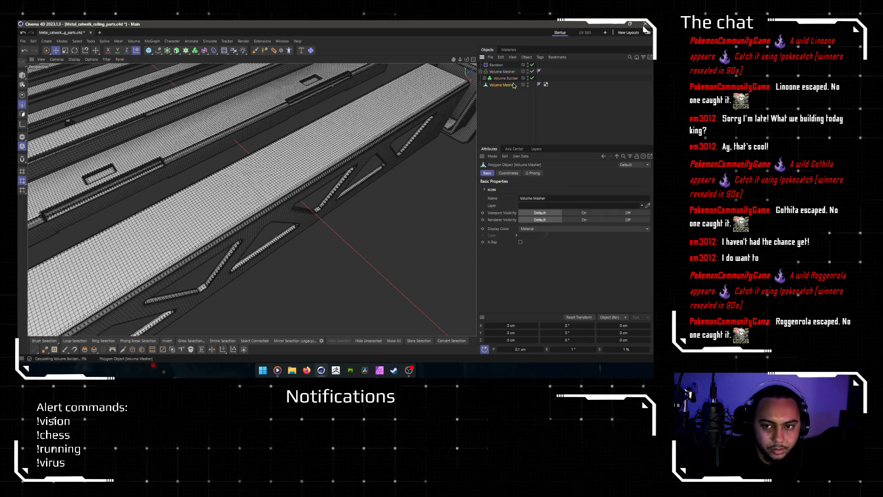
Step: Switch to polygon mode, then disable the Volume Builder and collapse the Volume Mesher hierarchy
{"action": "left_click", "coordinate": [22, 114]}
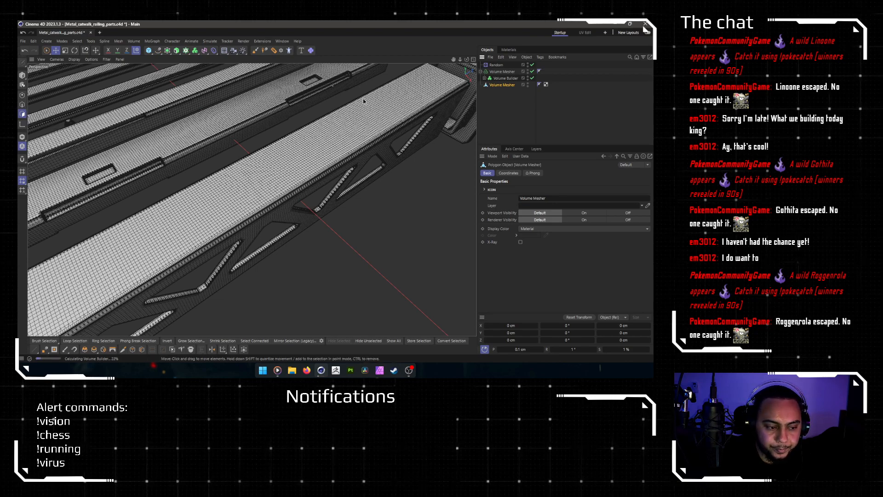
{"action": "left_click", "coordinate": [532, 78]}
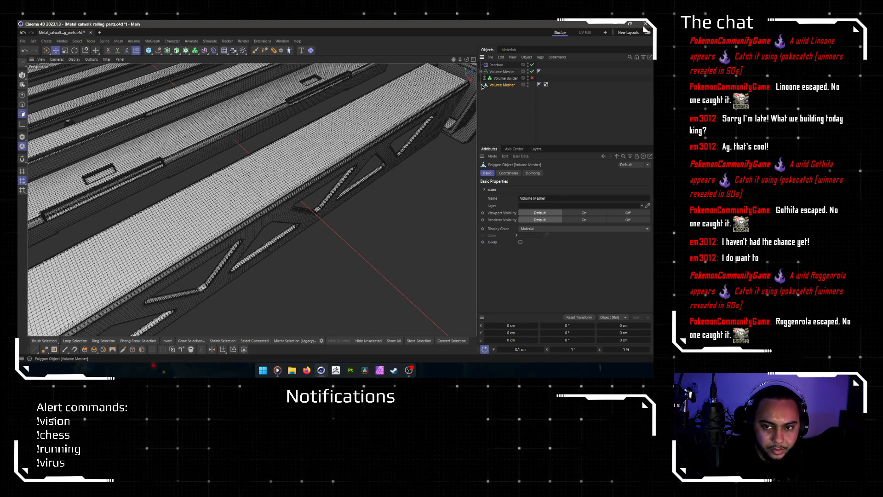
{"action": "left_click", "coordinate": [481, 72]}
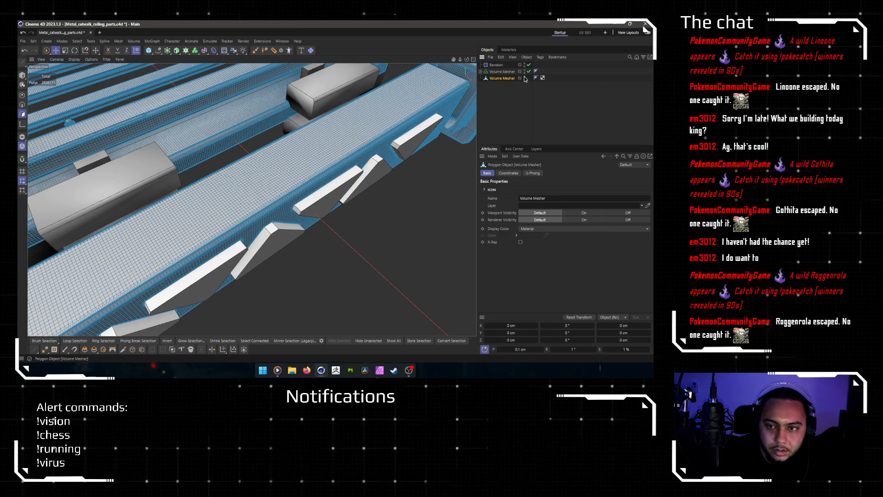
Step: Hide the polygon copy and set the Volume Mesher's adaptive value to 0 %
{"action": "left_click", "coordinate": [503, 71]}
{"action": "left_click", "coordinate": [531, 173]}
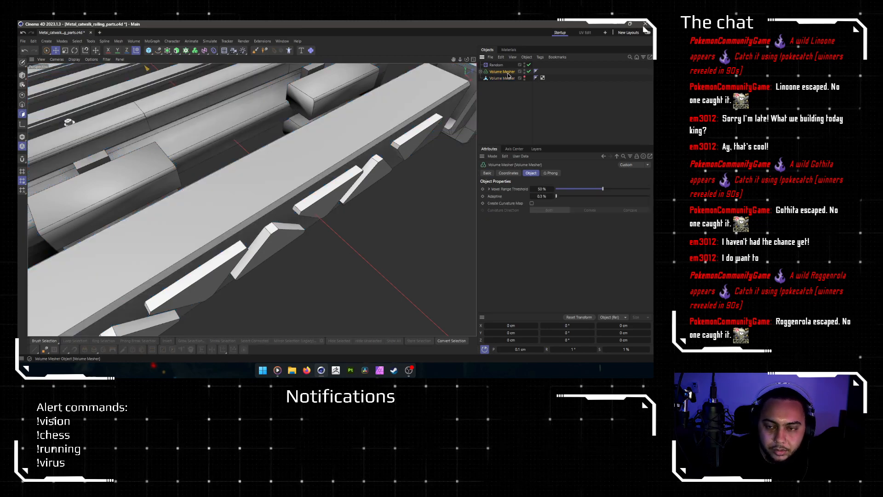
{"action": "double_click", "coordinate": [546, 197]}
{"action": "type", "text": "0"}
{"action": "key", "text": "Return"}
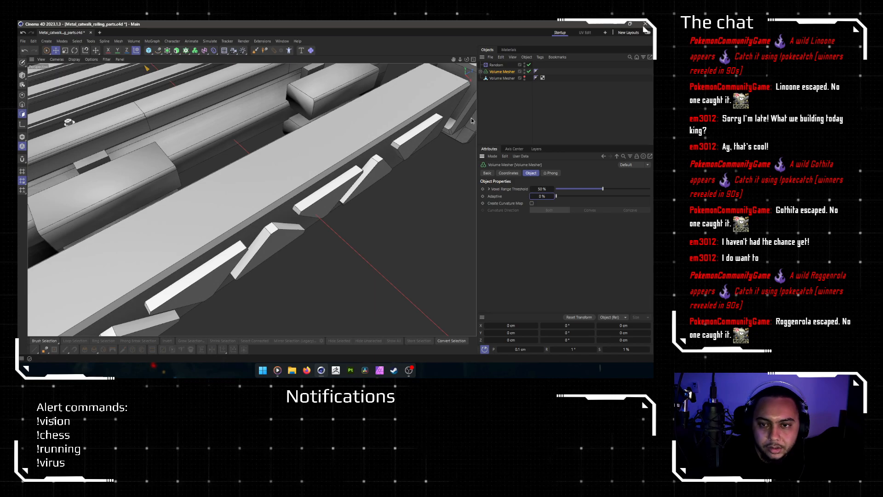
Step: Create a second polygon copy of the Volume Mesher with Current State to Object, leaving the Volume Builder disabled and collapsed
{"action": "left_click", "coordinate": [482, 71]}
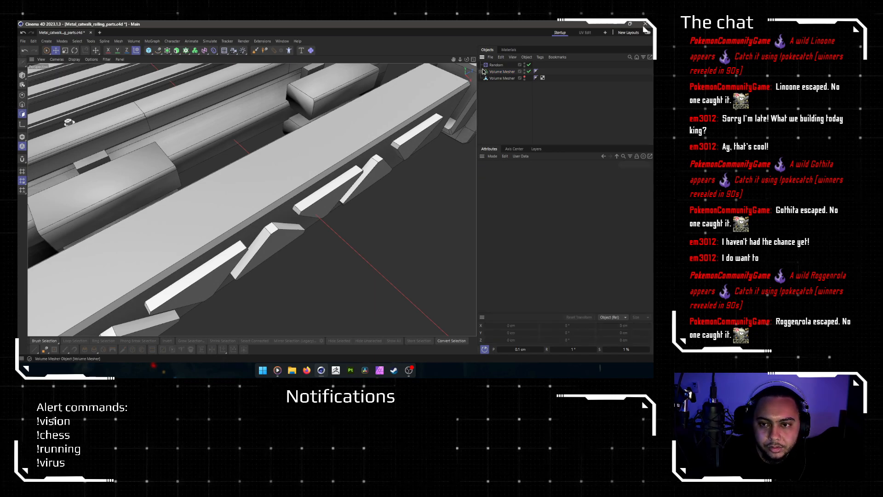
{"action": "left_click", "coordinate": [481, 72]}
{"action": "right_click", "coordinate": [501, 73]}
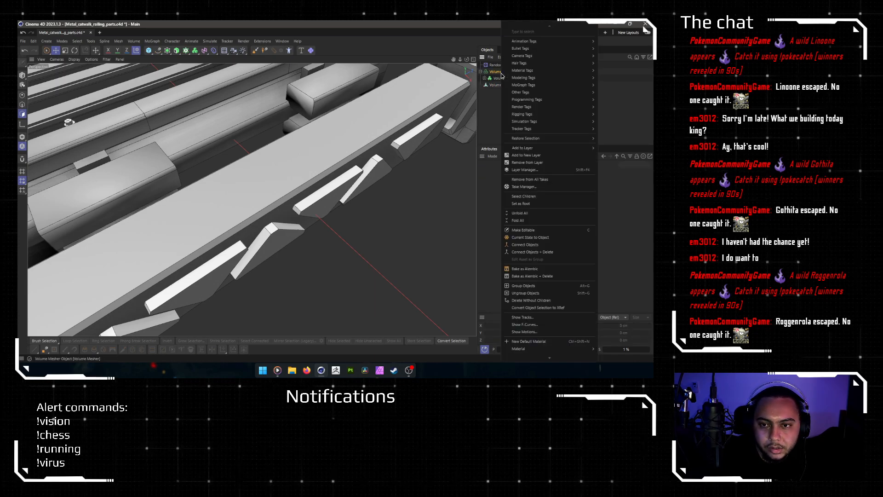
{"action": "left_click", "coordinate": [529, 236]}
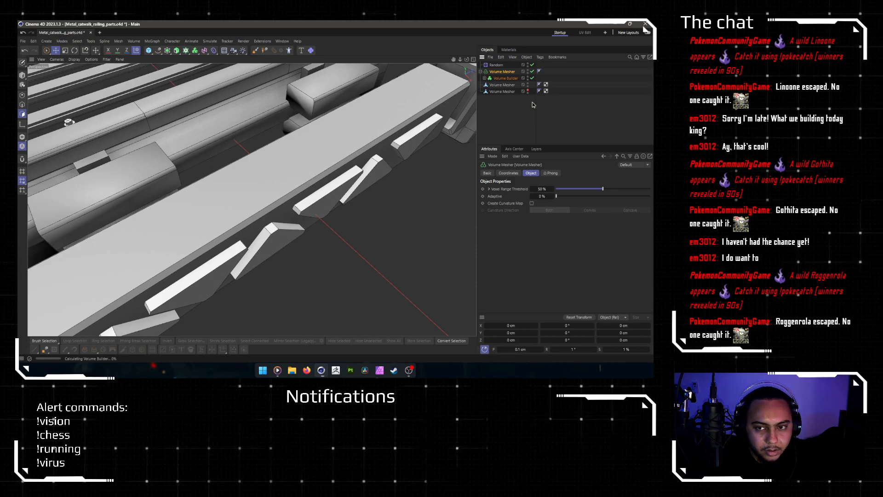
{"action": "left_click", "coordinate": [532, 79]}
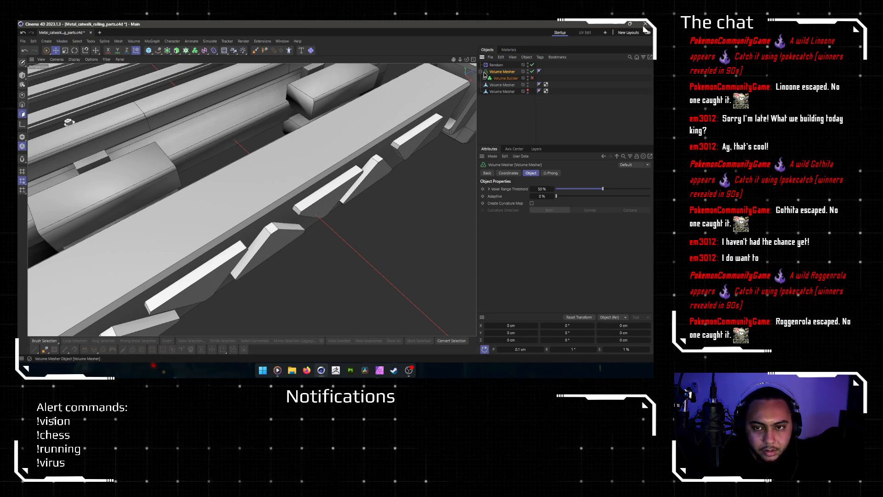
{"action": "left_click", "coordinate": [483, 72]}
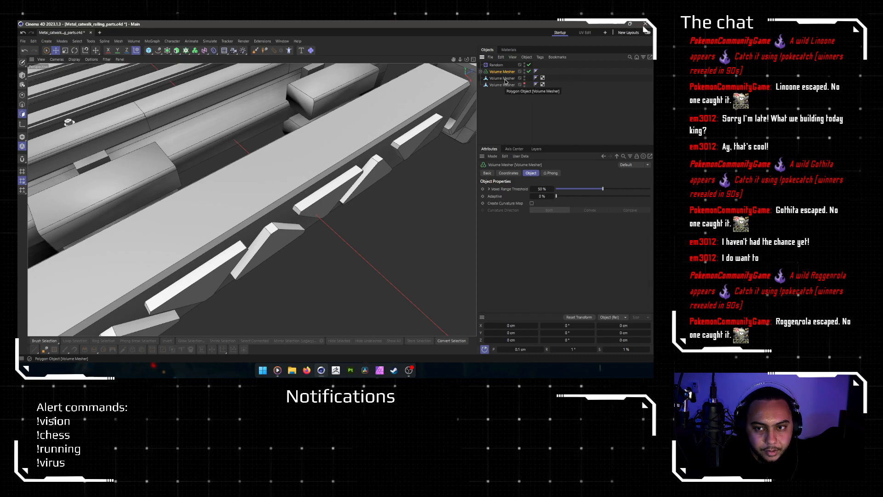
Step: Select all polygons of the new copy to check its polygon count and wireframe density
{"action": "left_click", "coordinate": [506, 78]}
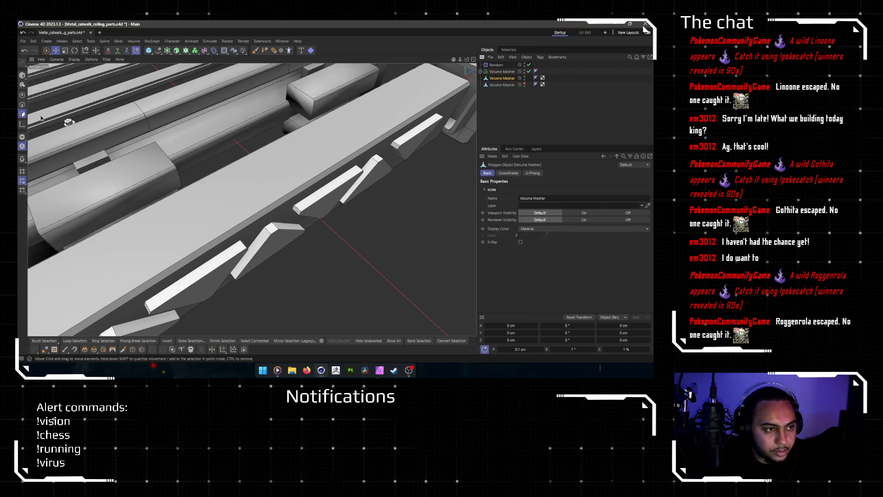
{"action": "key", "text": "ctrl+a"}
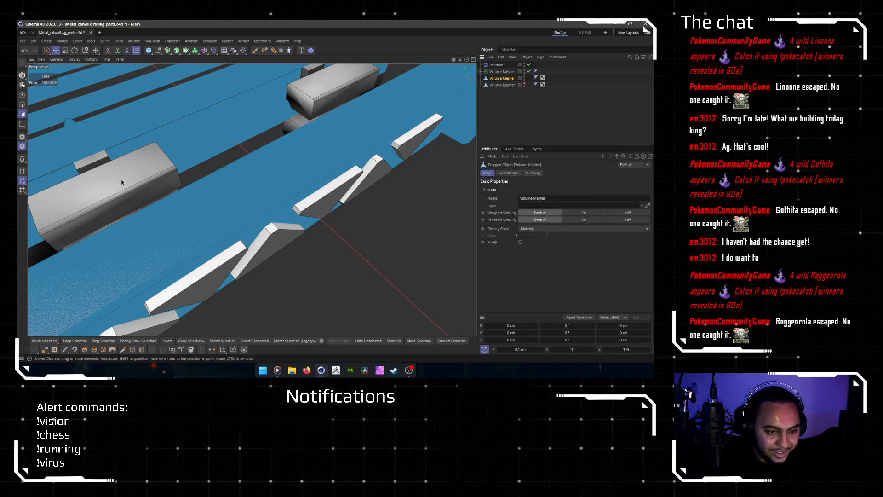
{"action": "scroll", "coordinate": [200, 200], "scroll_direction": "up", "scroll_amount": 2}
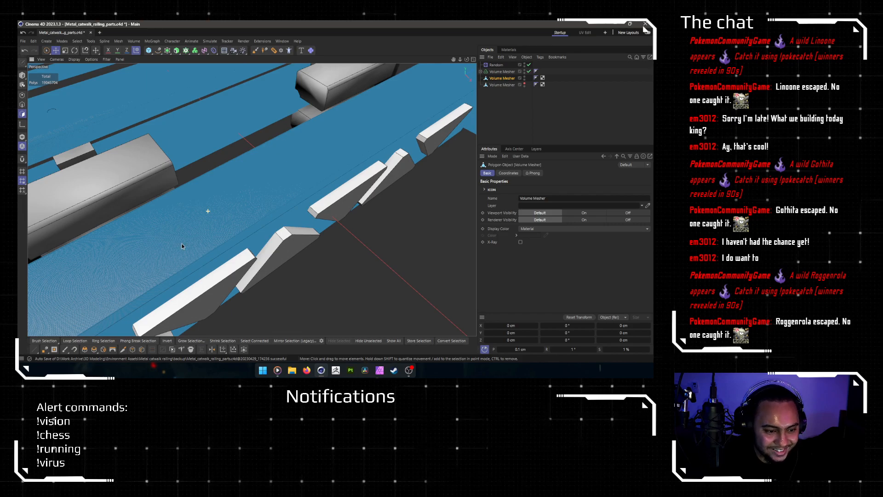
{"action": "scroll", "coordinate": [47, 131], "scroll_direction": "up", "scroll_amount": 2}
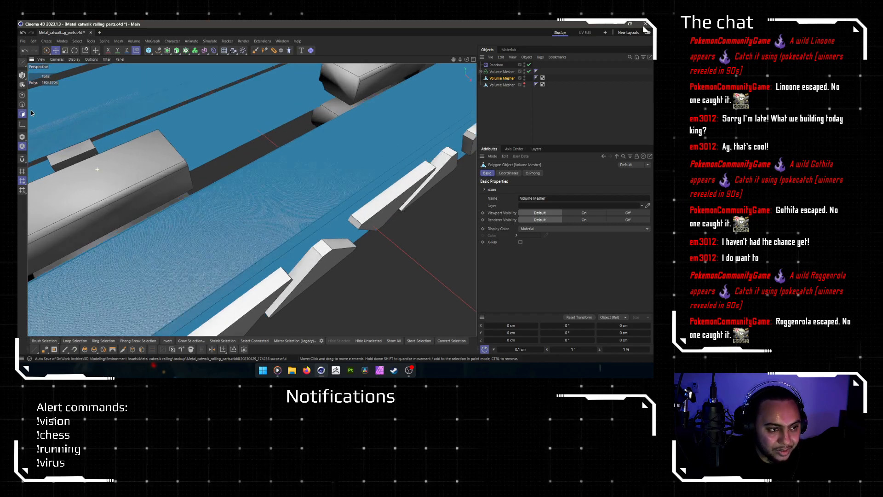
{"action": "left_click", "coordinate": [512, 117]}
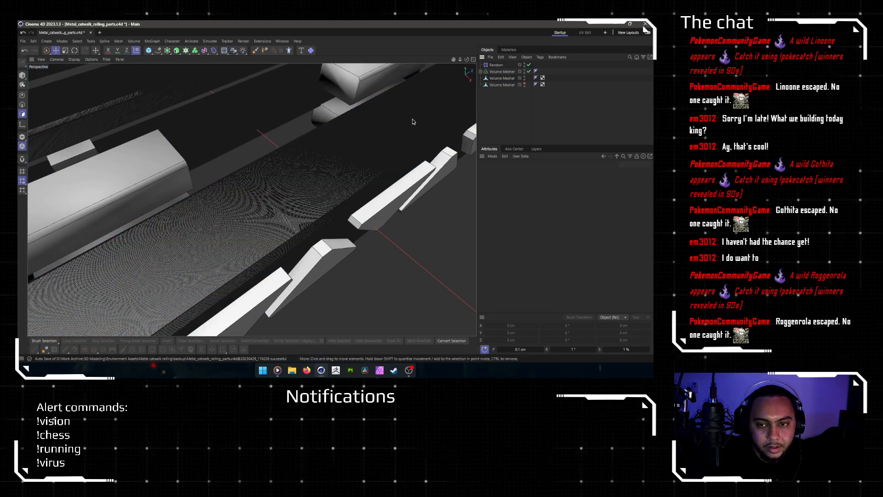
Step: Compare the polygon counts of the two copies and delete the denser one made at 0 % adaptive
{"action": "left_click", "coordinate": [503, 85]}
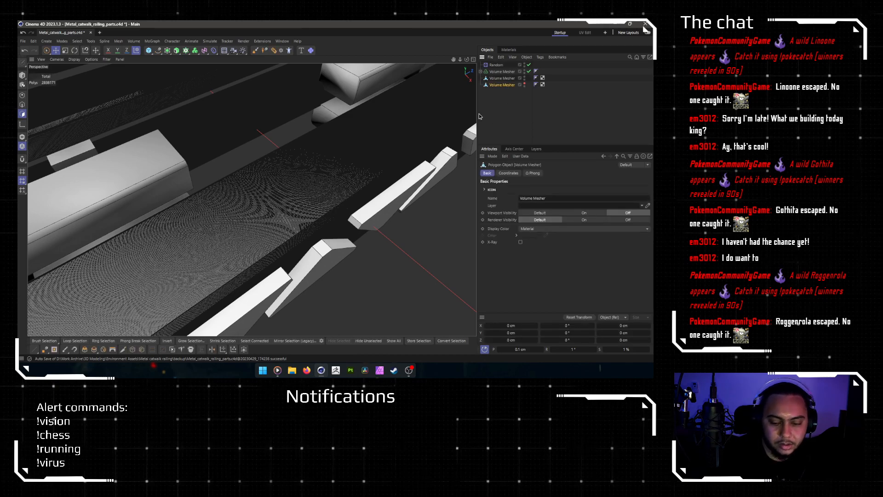
{"action": "left_click", "coordinate": [502, 78]}
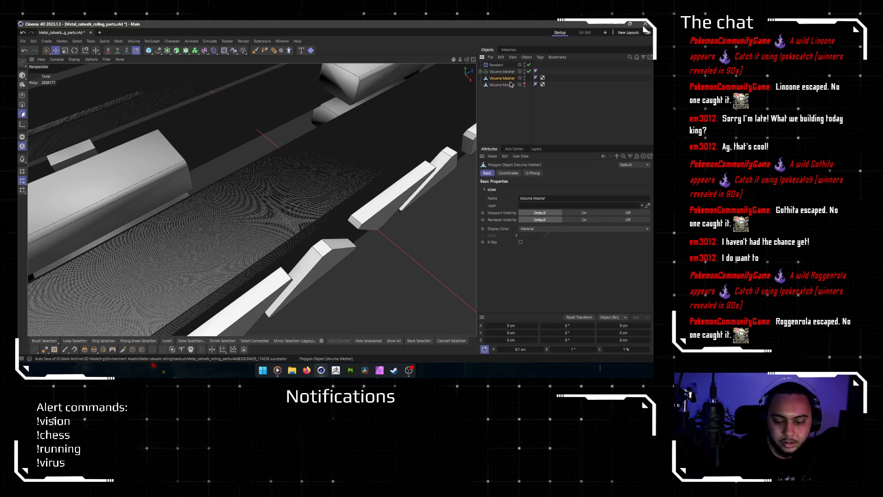
{"action": "key", "text": "Delete"}
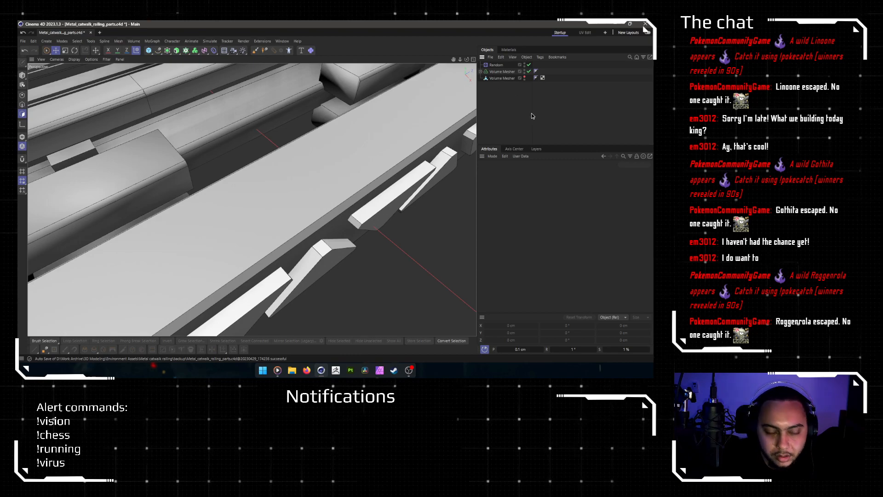
Step: Hide the Volume Mesher generator and show the remaining polygon copy in the viewport
{"action": "scroll", "coordinate": [260, 150], "scroll_direction": "down", "scroll_amount": 5}
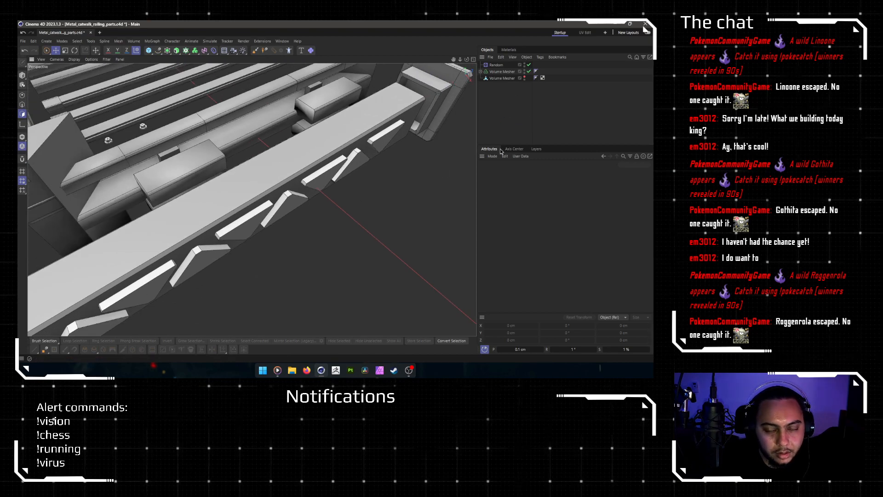
{"action": "left_click", "coordinate": [525, 72]}
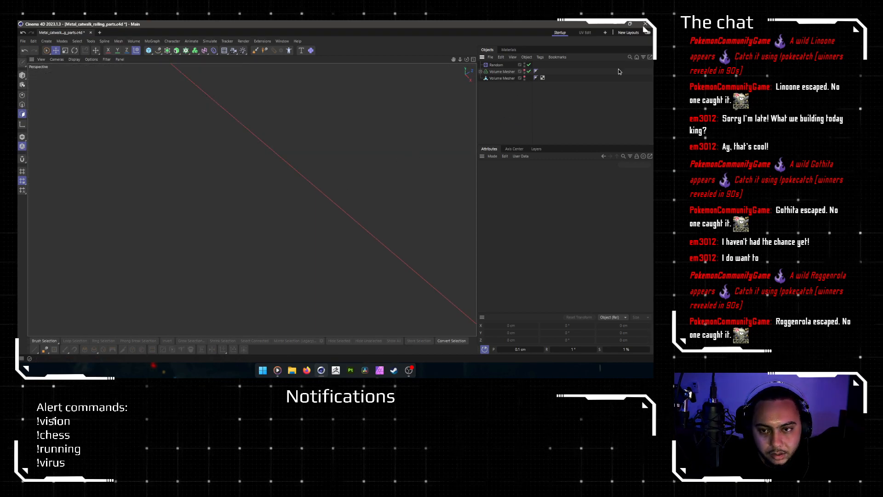
{"action": "left_click", "coordinate": [525, 77]}
Step: Examine the polygon copy's wireframe topology along the slats, the long beams and the recessed end bar
{"action": "left_click_drag", "start_coordinate": [410, 253], "coordinate": [473, 256], "text": "alt"}
{"action": "scroll", "coordinate": [426, 202], "scroll_direction": "down", "scroll_amount": 3}
{"action": "scroll", "coordinate": [344, 228], "scroll_direction": "up", "scroll_amount": 4}
{"action": "left_click_drag", "start_coordinate": [344, 228], "coordinate": [370, 148], "text": "alt"}
{"action": "scroll", "coordinate": [370, 149], "scroll_direction": "up", "scroll_amount": 3}
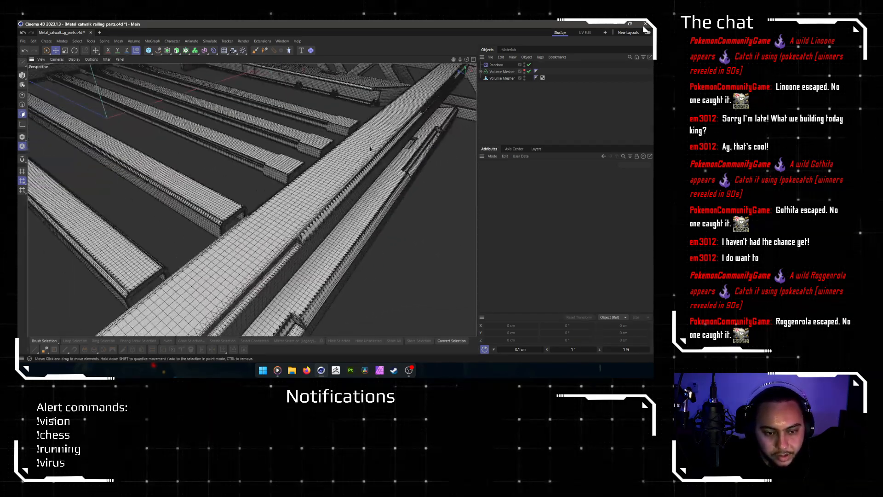
{"action": "middle_click_drag", "start_coordinate": [184, 271], "coordinate": [297, 153], "text": "alt"}
{"action": "middle_click_drag", "start_coordinate": [142, 215], "coordinate": [421, 140], "text": "alt"}
{"action": "left_click_drag", "start_coordinate": [303, 176], "coordinate": [298, 210], "text": "alt"}
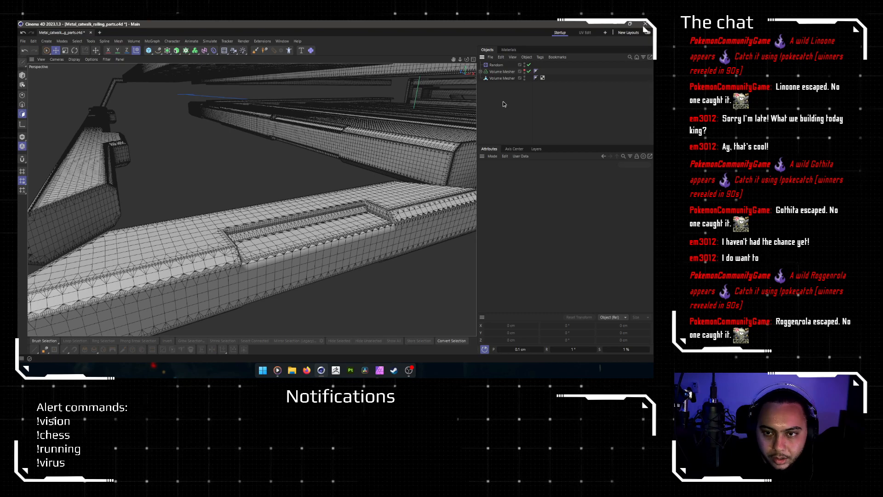
Step: Try a Remesh generator on the polygon mesh, using the Polygon Count target mode with a count of 500000
{"action": "left_click", "coordinate": [505, 78]}
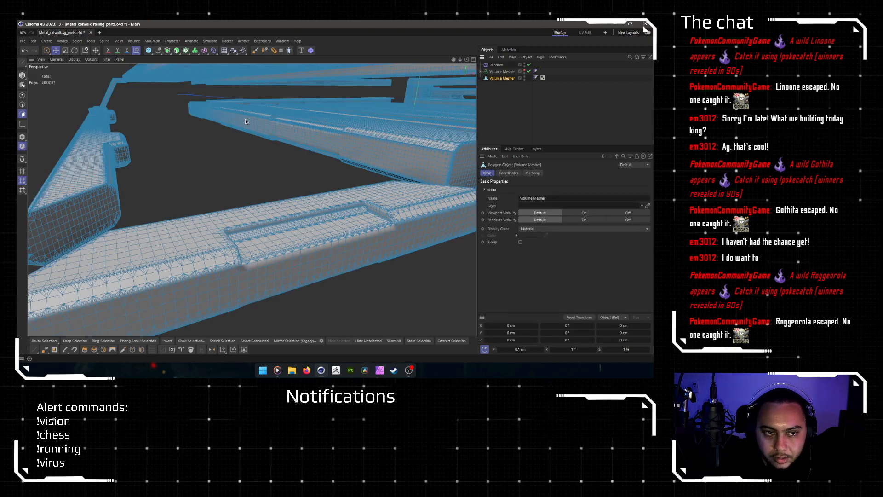
{"action": "left_click", "coordinate": [167, 50]}
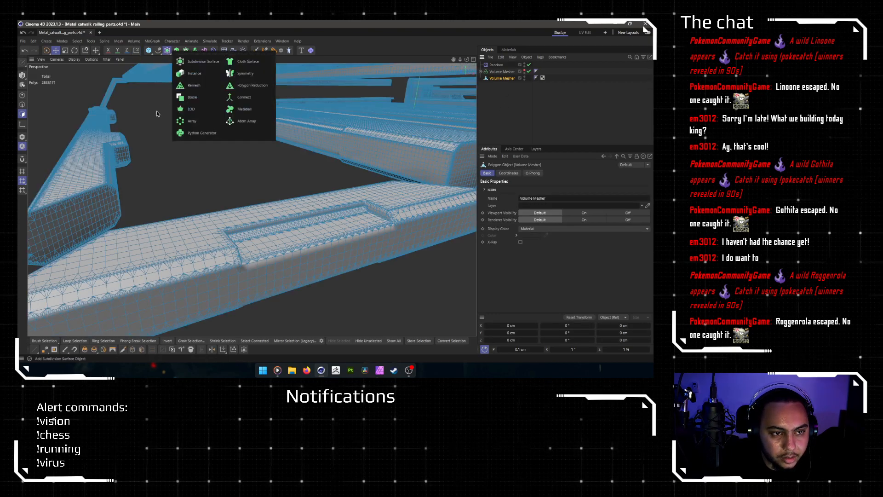
{"action": "left_click", "coordinate": [200, 90]}
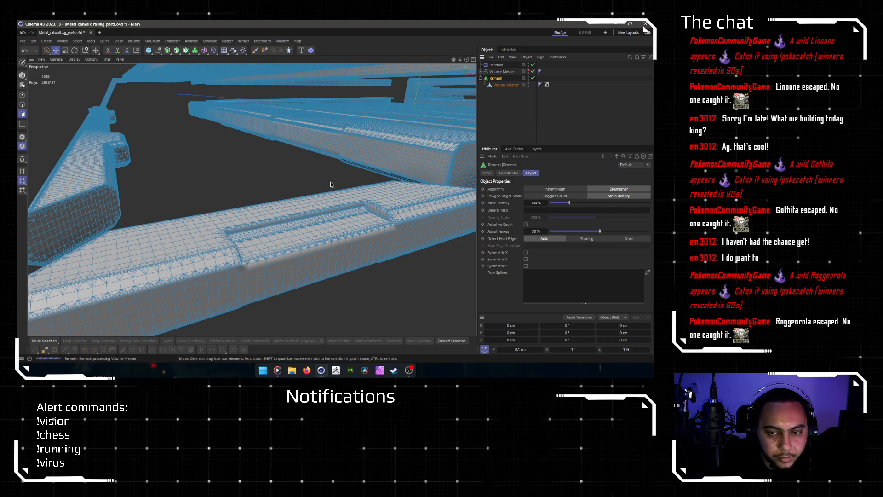
{"action": "left_click", "coordinate": [556, 195]}
{"action": "double_click", "coordinate": [536, 202]}
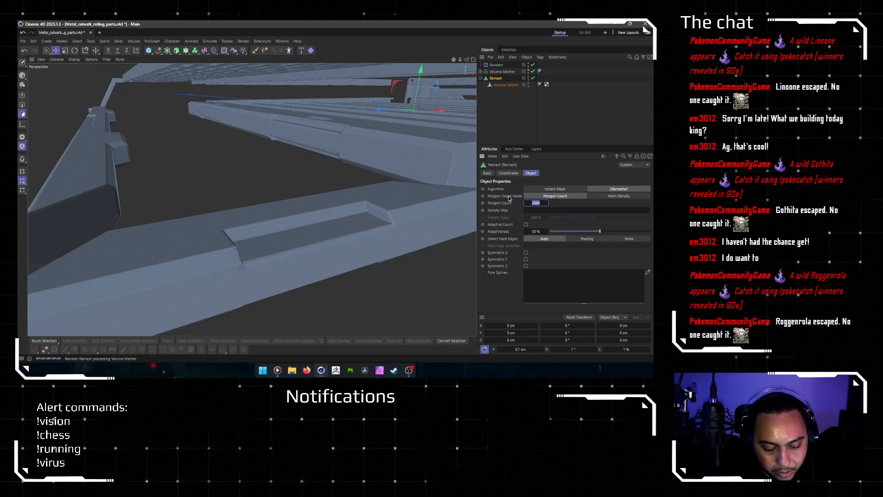
{"action": "type", "text": "500"}
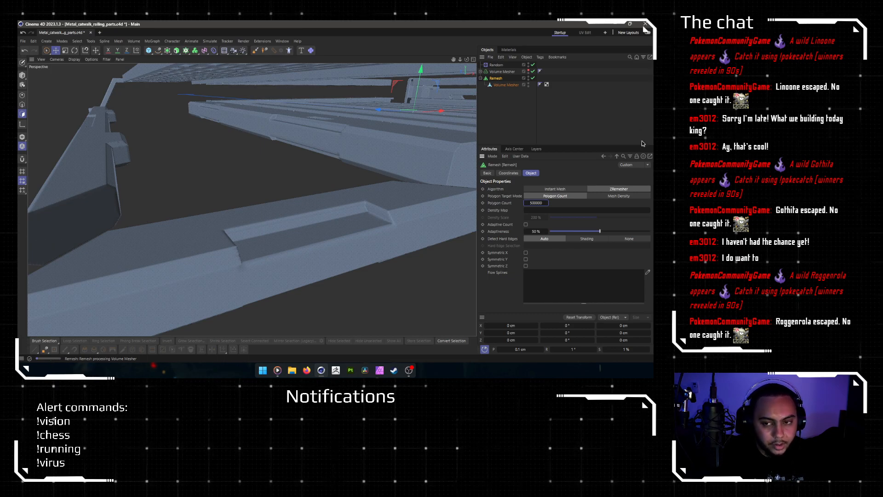
Step: Take the polygon mesh out of the Remesh generator and delete the generator
{"action": "left_click", "coordinate": [495, 121]}
{"action": "left_click", "coordinate": [502, 85]}
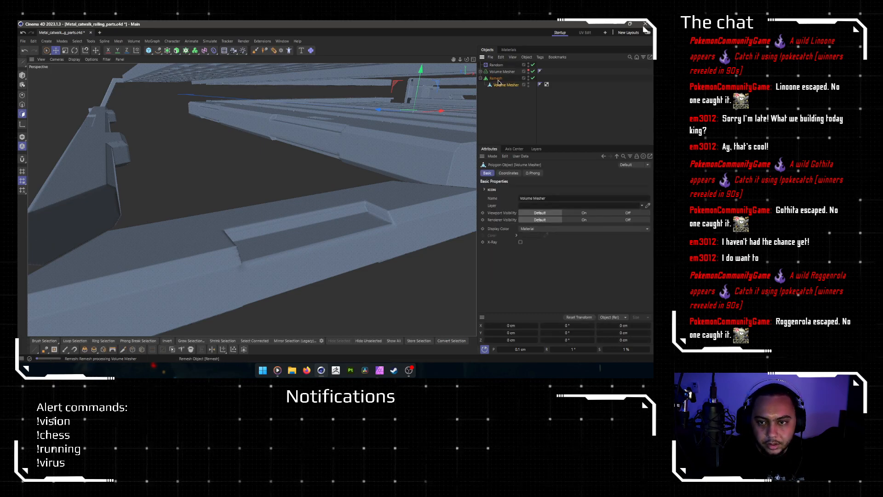
{"action": "left_click", "coordinate": [496, 78]}
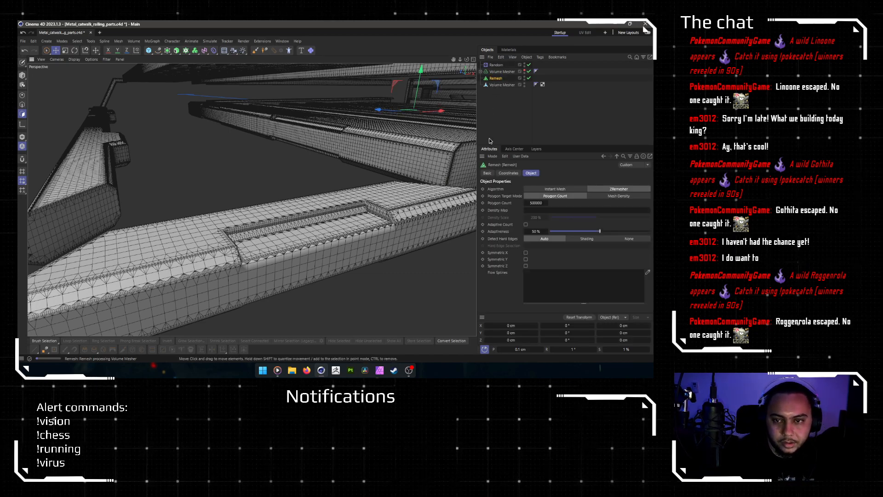
{"action": "key", "text": "Delete"}
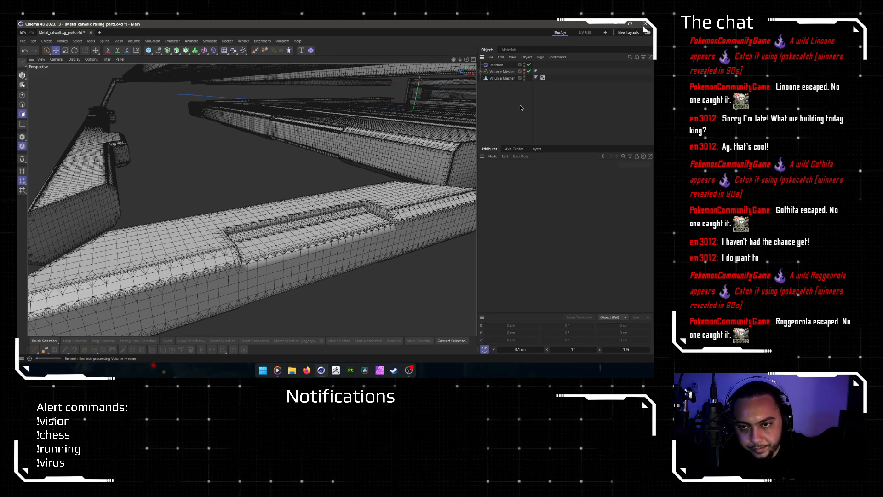
Step: Select the polygon mesh and save the project
{"action": "left_click", "coordinate": [497, 81]}
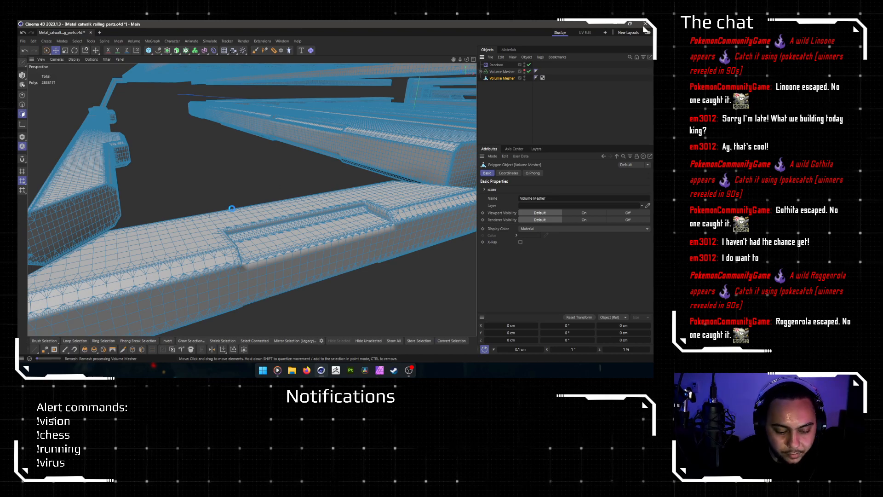
{"action": "key", "text": "ctrl+s"}
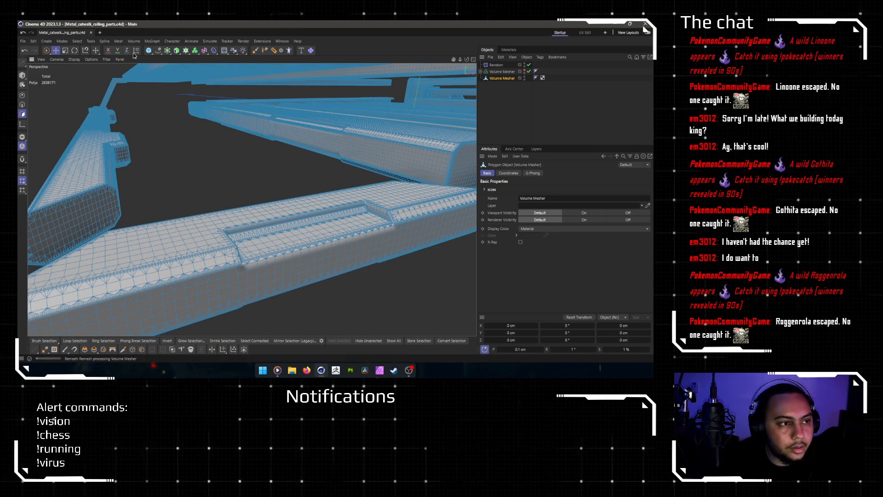
Step: Switch to model mode and display the mesh with Gouraud Shading without wireframe lines
{"action": "left_click", "coordinate": [22, 75]}
{"action": "scroll", "coordinate": [341, 149], "scroll_direction": "down", "scroll_amount": 3}
{"action": "right_click_drag", "start_coordinate": [336, 156], "coordinate": [328, 156], "text": "alt"}
{"action": "key", "text": "n"}
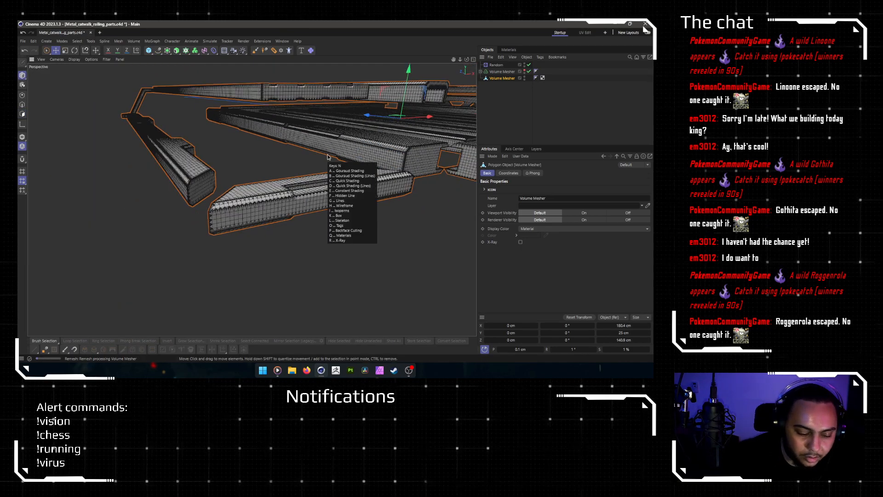
{"action": "key", "text": "a"}
{"action": "left_click_drag", "start_coordinate": [327, 157], "coordinate": [301, 193], "text": "alt"}
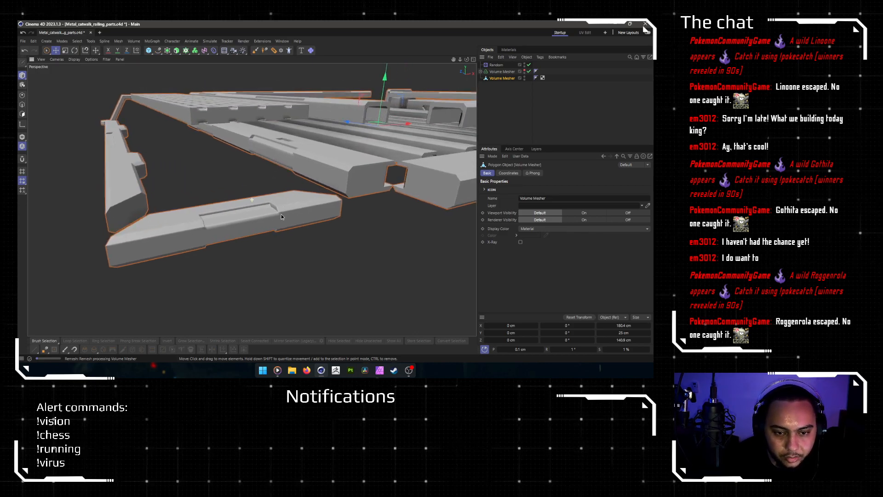
Step: Try a Phong Angle of 0° on the polygon mesh's Phong tag and check the shading along the beams
{"action": "right_click_drag", "start_coordinate": [280, 213], "coordinate": [296, 219], "text": "alt"}
{"action": "left_click_drag", "start_coordinate": [296, 219], "coordinate": [310, 234], "text": "alt"}
{"action": "left_click", "coordinate": [535, 77]}
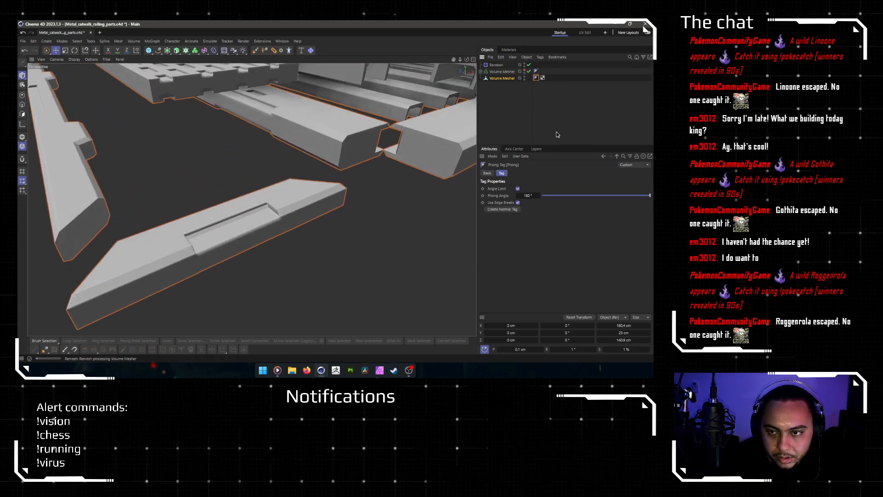
{"action": "left_click_drag", "start_coordinate": [648, 197], "coordinate": [531, 199]}
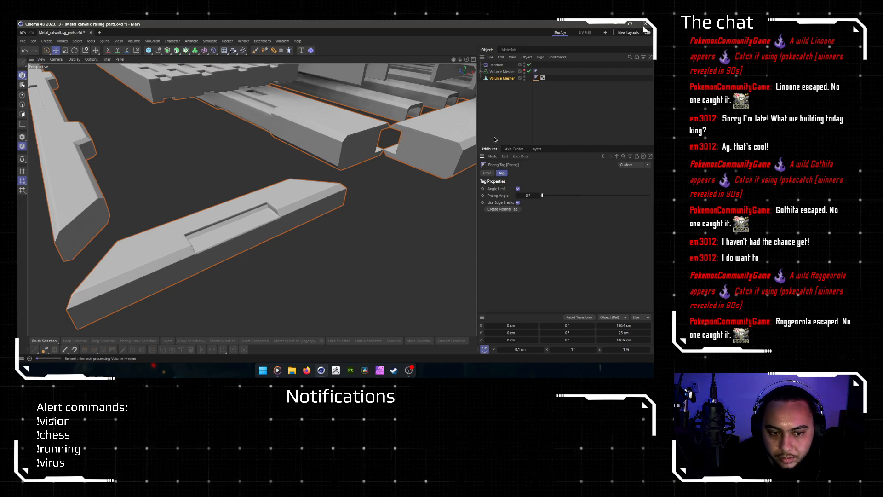
{"action": "scroll", "coordinate": [292, 220], "scroll_direction": "up", "scroll_amount": 5}
{"action": "scroll", "coordinate": [292, 220], "scroll_direction": "up", "scroll_amount": 2}
{"action": "left_click_drag", "start_coordinate": [294, 218], "coordinate": [360, 246], "text": "alt"}
{"action": "scroll", "coordinate": [299, 203], "scroll_direction": "down", "scroll_amount": 5}
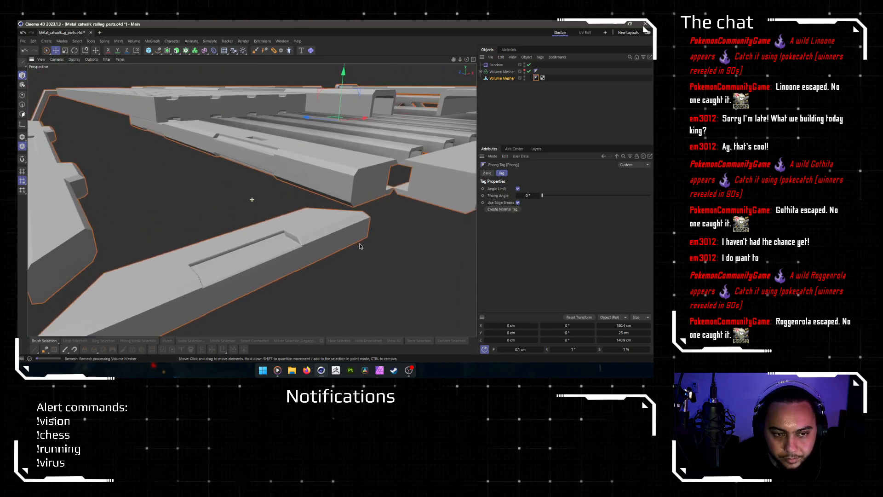
{"action": "scroll", "coordinate": [327, 235], "scroll_direction": "down", "scroll_amount": 4}
{"action": "left_click_drag", "start_coordinate": [365, 216], "coordinate": [377, 244], "text": "alt"}
Step: Set the Phong Angle of the polygon mesh's Phong tag to 40° and check the shading on the parts
{"action": "left_click_drag", "start_coordinate": [532, 196], "coordinate": [466, 187]}
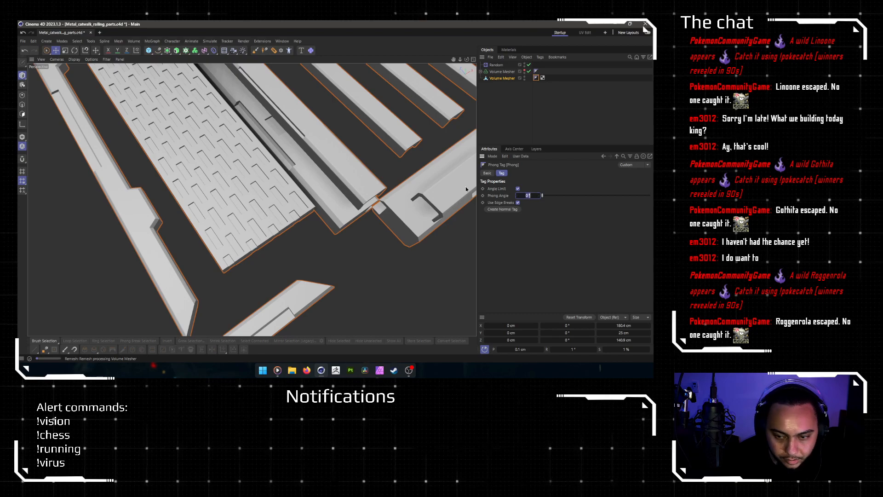
{"action": "type", "text": "40"}
{"action": "key", "text": "Return"}
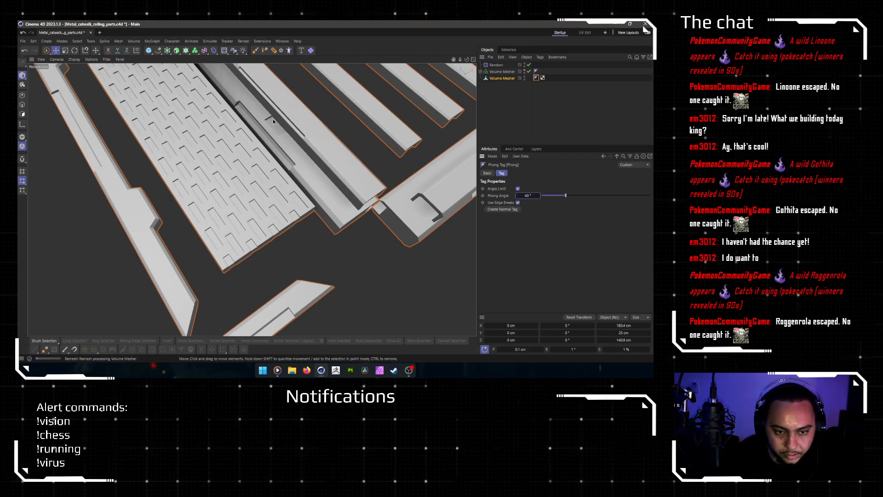
{"action": "scroll", "coordinate": [300, 181], "scroll_direction": "up", "scroll_amount": 8}
{"action": "left_click_drag", "start_coordinate": [292, 172], "coordinate": [246, 129], "text": "alt"}
{"action": "scroll", "coordinate": [246, 163], "scroll_direction": "down", "scroll_amount": 5}
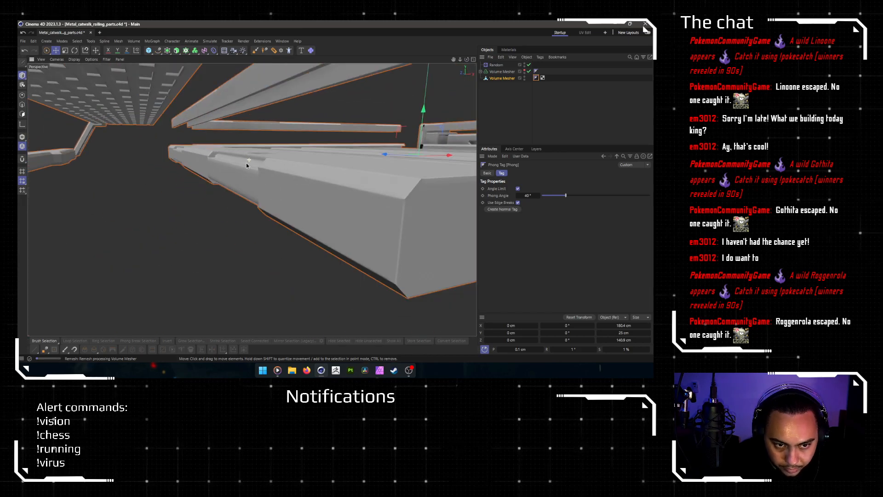
{"action": "left_click_drag", "start_coordinate": [255, 162], "coordinate": [215, 260], "text": "alt"}
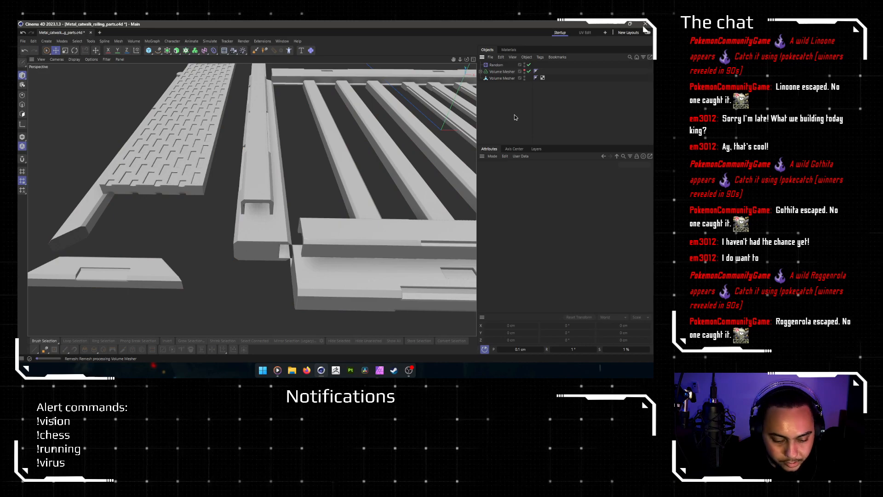
Step: Save the selected polygon mesh as its own file, Metal_catwalk_railing_parts_ipad.c4d, and save the current project
{"action": "left_click", "coordinate": [502, 78]}
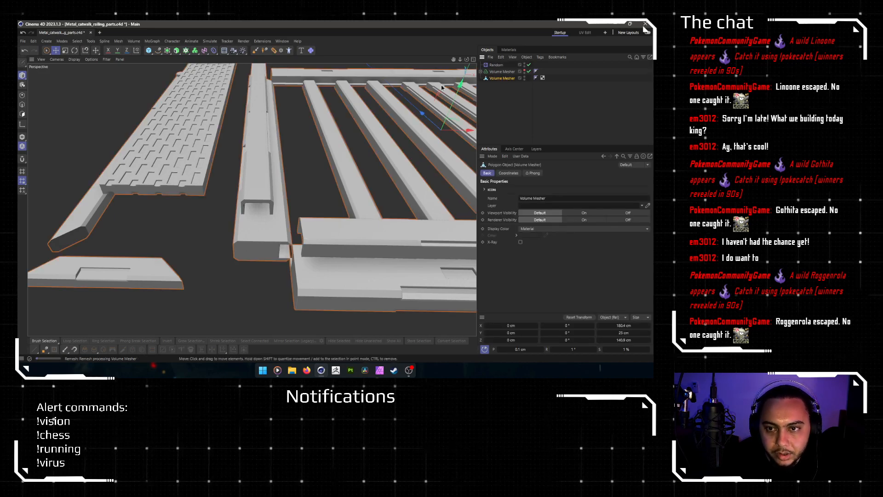
{"action": "left_click", "coordinate": [490, 57]}
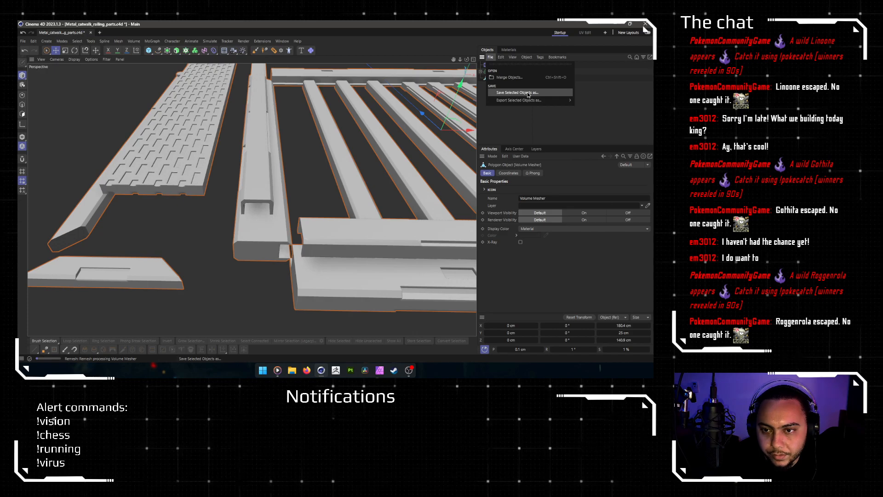
{"action": "left_click", "coordinate": [535, 94]}
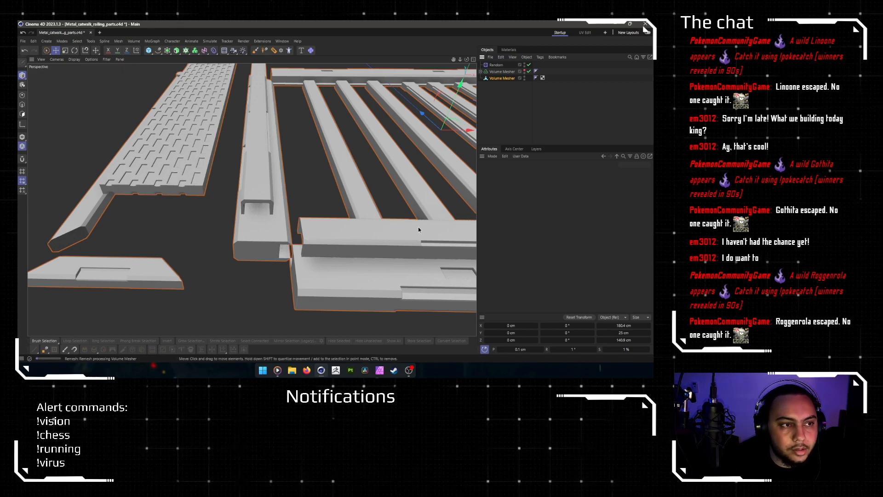
{"action": "key", "text": "ctrl+s"}
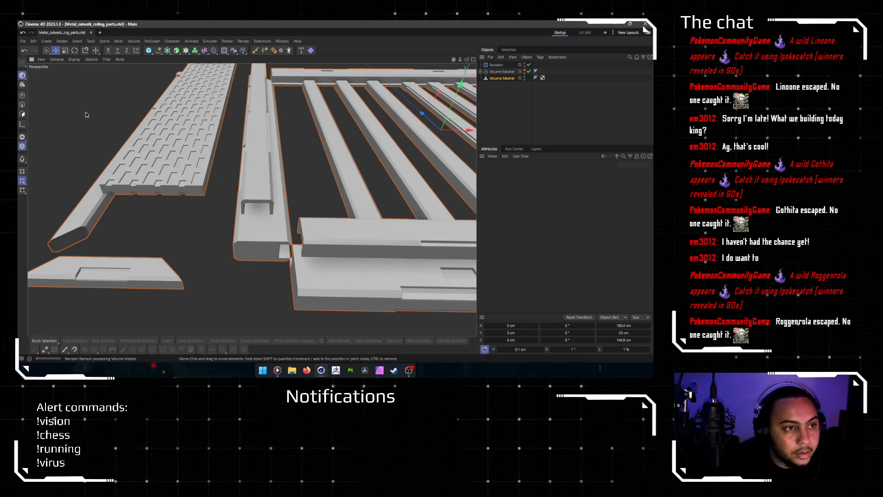
Step: Close the current project and open Metal_catwalk_railing_parts_ipad.c4d from the recent files
{"action": "left_click", "coordinate": [91, 33]}
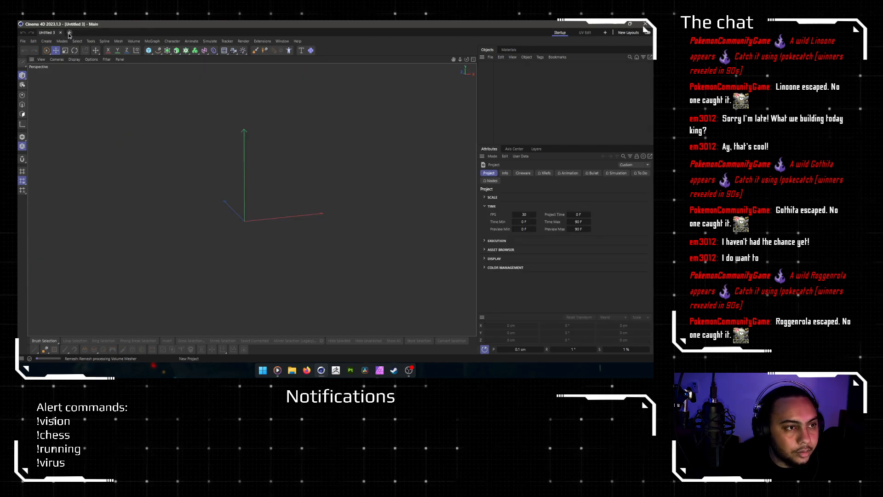
{"action": "right_click", "coordinate": [48, 33]}
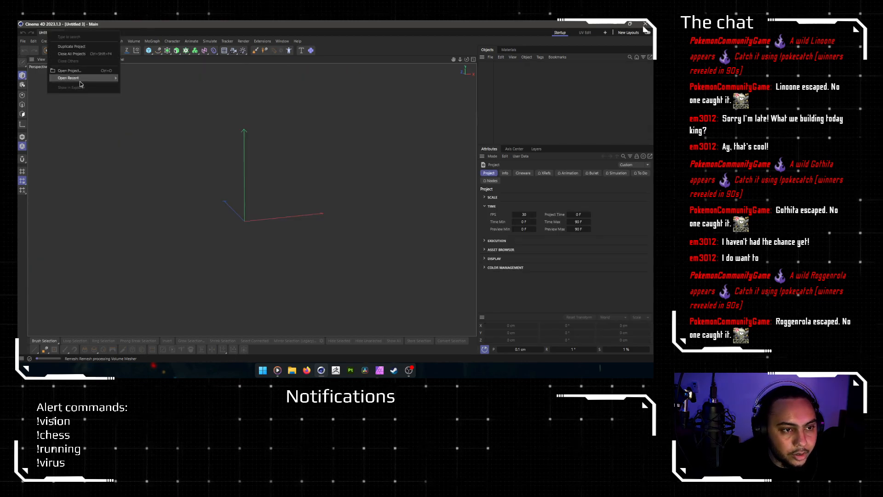
{"action": "mouse_move", "coordinate": [80, 84]}
{"action": "left_click", "coordinate": [177, 91]}
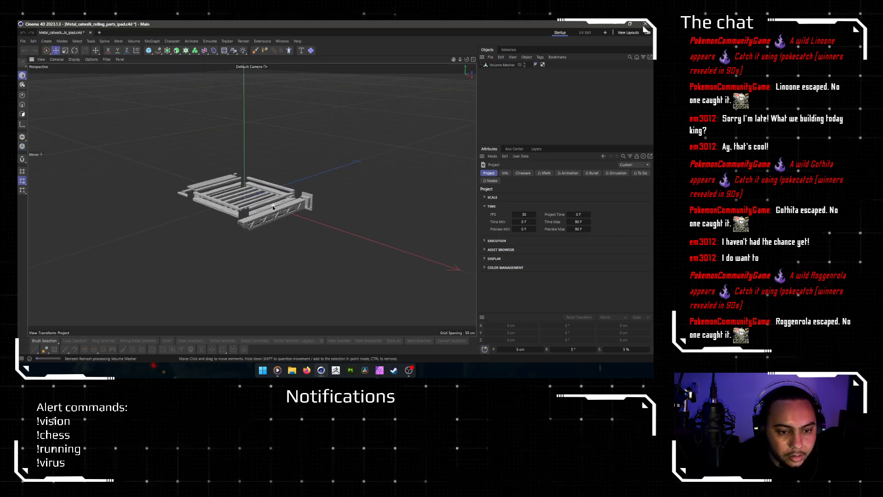
{"action": "scroll", "coordinate": [272, 205], "scroll_direction": "up", "scroll_amount": 10}
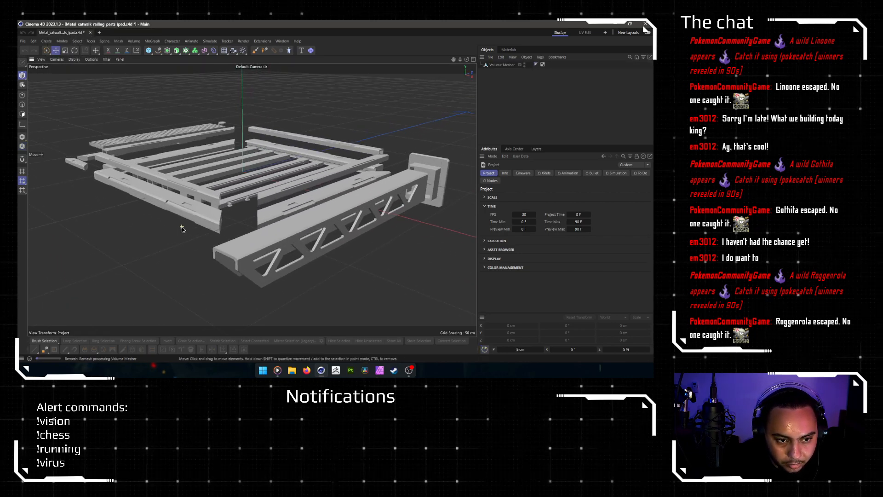
{"action": "left_click_drag", "start_coordinate": [182, 228], "coordinate": [216, 203], "text": "alt"}
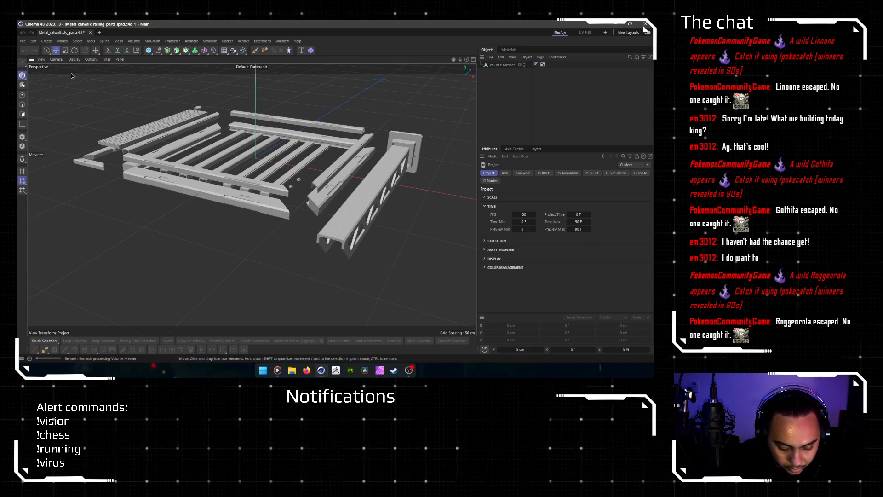
Step: Send the project to Forger on the available iPad
{"action": "left_click", "coordinate": [262, 41]}
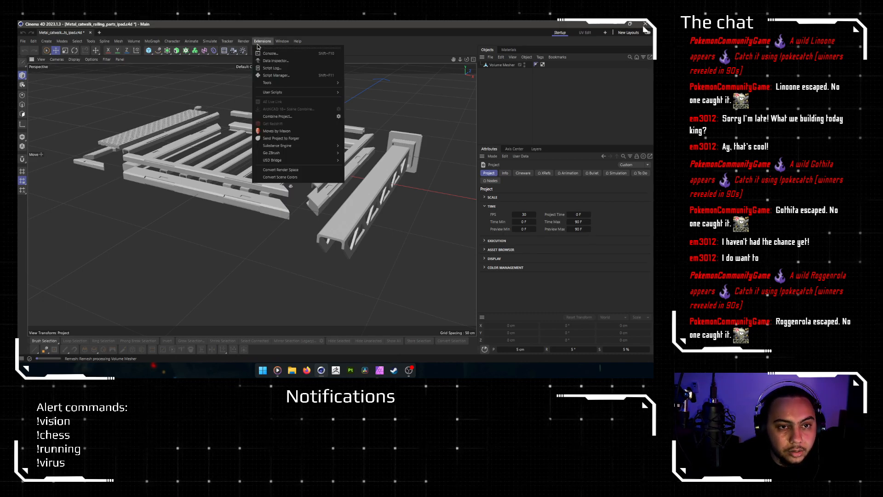
{"action": "left_click", "coordinate": [285, 140]}
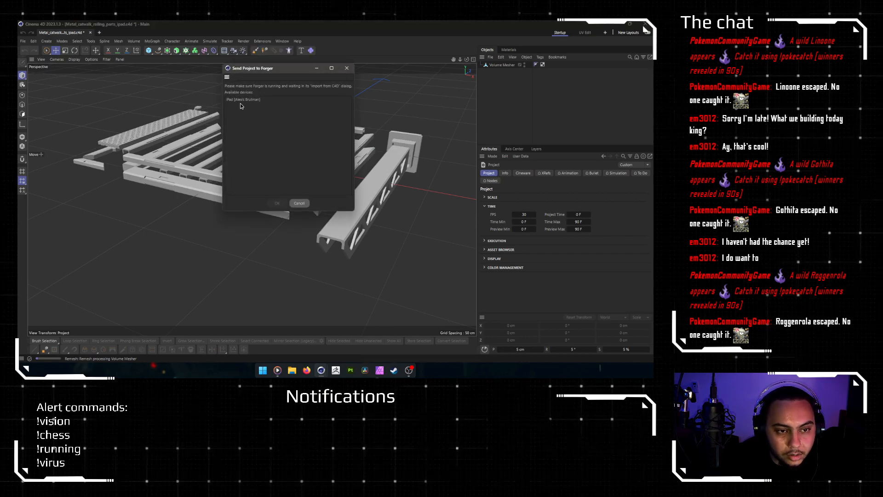
{"action": "left_click", "coordinate": [241, 99]}
{"action": "left_click", "coordinate": [277, 203]}
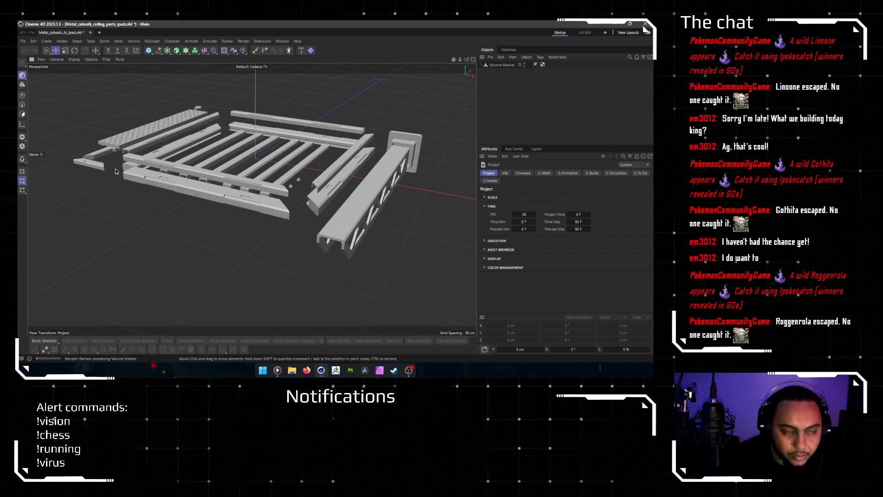
Step: Examine the bolts, slats, beams and outer frame parts of the mesh from close up and from a distance
{"action": "scroll", "coordinate": [345, 168], "scroll_direction": "up", "scroll_amount": 3}
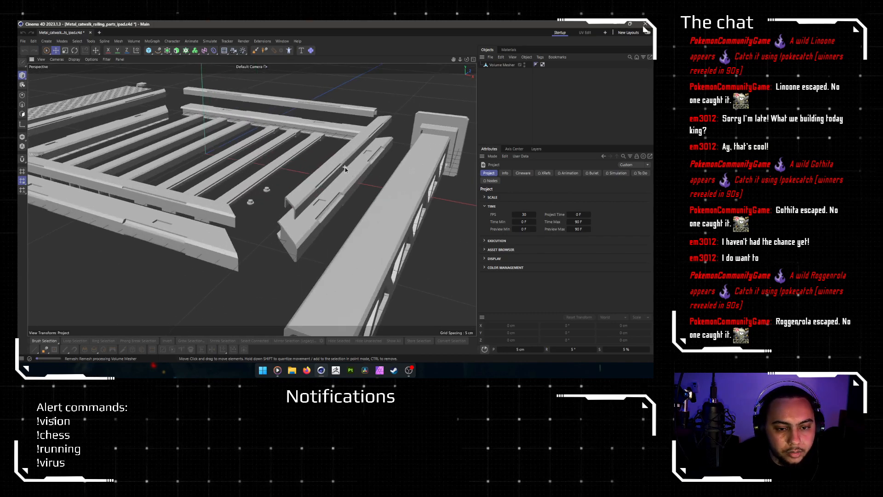
{"action": "scroll", "coordinate": [345, 169], "scroll_direction": "up", "scroll_amount": 8}
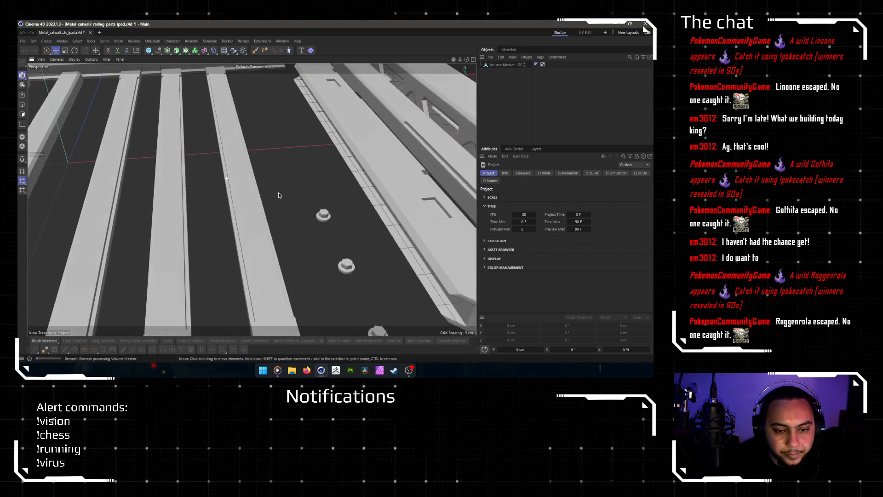
{"action": "scroll", "coordinate": [291, 186], "scroll_direction": "up", "scroll_amount": 8}
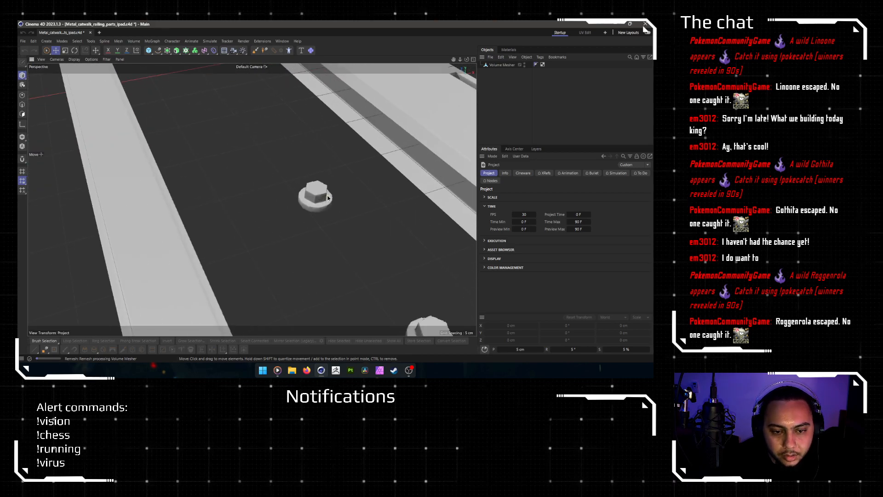
{"action": "scroll", "coordinate": [328, 199], "scroll_direction": "up", "scroll_amount": 3}
{"action": "scroll", "coordinate": [320, 192], "scroll_direction": "down", "scroll_amount": 8}
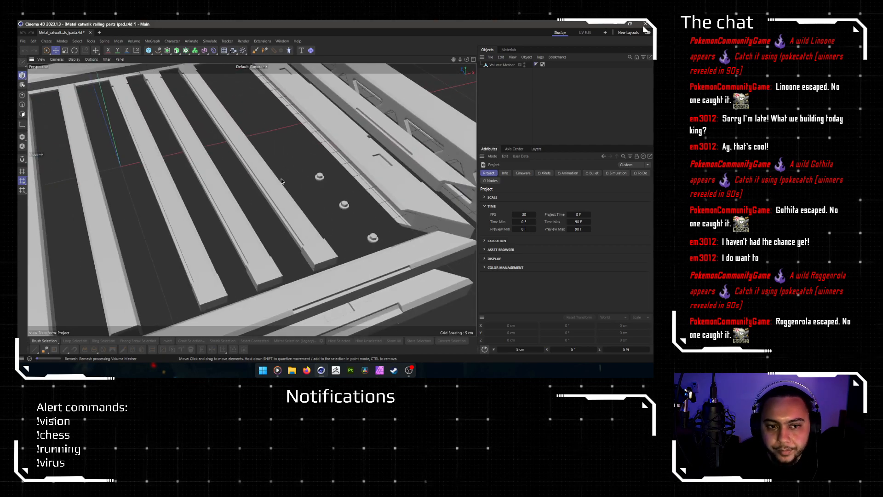
{"action": "left_click_drag", "start_coordinate": [282, 181], "coordinate": [232, 199], "text": "alt"}
{"action": "scroll", "coordinate": [233, 199], "scroll_direction": "down", "scroll_amount": 5}
{"action": "left_click_drag", "start_coordinate": [294, 216], "coordinate": [215, 185], "text": "alt"}
{"action": "scroll", "coordinate": [233, 196], "scroll_direction": "up", "scroll_amount": 4}
{"action": "scroll", "coordinate": [246, 159], "scroll_direction": "down", "scroll_amount": 4}
{"action": "scroll", "coordinate": [266, 194], "scroll_direction": "down", "scroll_amount": 4}
{"action": "scroll", "coordinate": [215, 185], "scroll_direction": "up", "scroll_amount": 2}
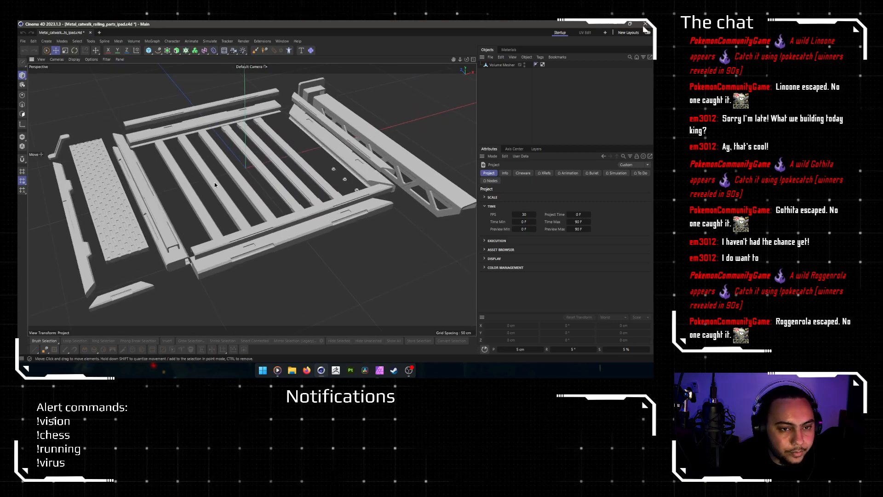
{"action": "middle_click_drag", "start_coordinate": [231, 191], "coordinate": [219, 188], "text": "alt"}
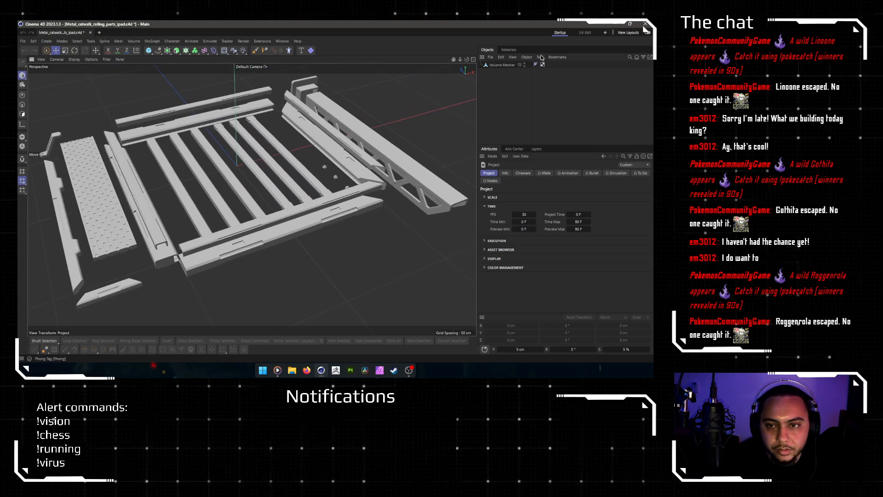
Step: Try a Remesh generator as parent of the mesh, using the Mesh Density target mode
{"action": "left_click", "coordinate": [502, 64]}
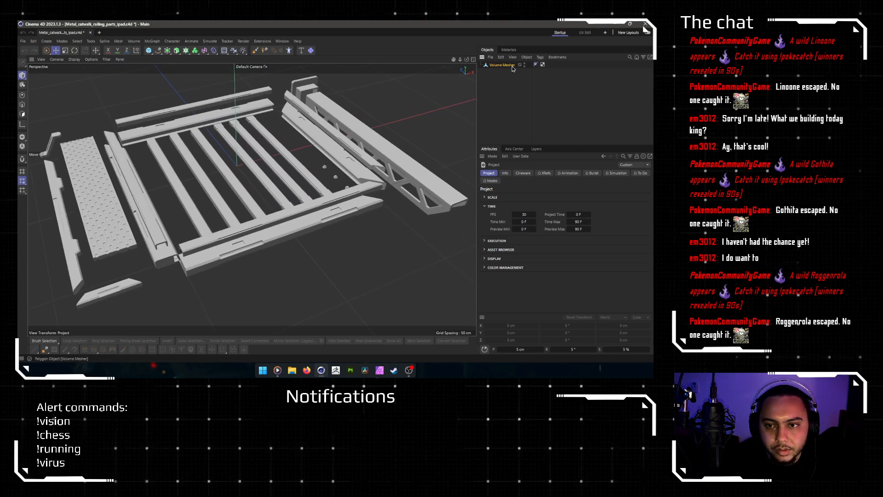
{"action": "left_click", "coordinate": [169, 54]}
{"action": "left_click", "coordinate": [207, 86], "text": "alt"}
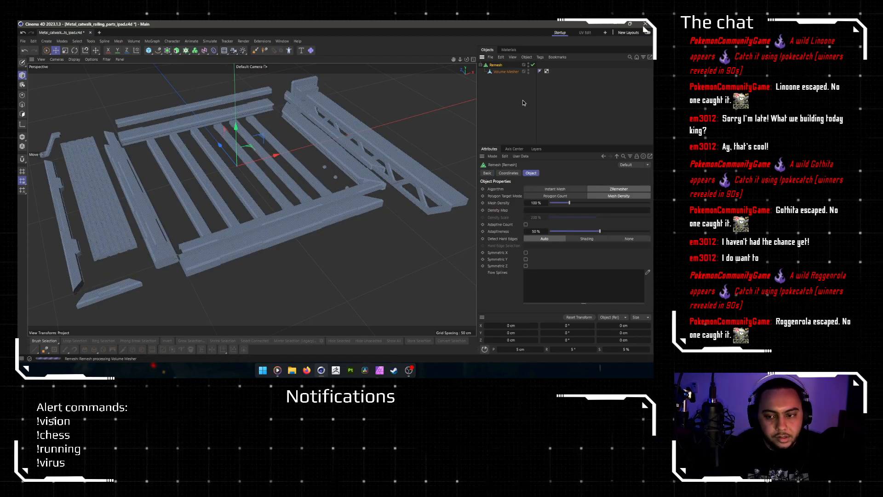
{"action": "left_click", "coordinate": [555, 196]}
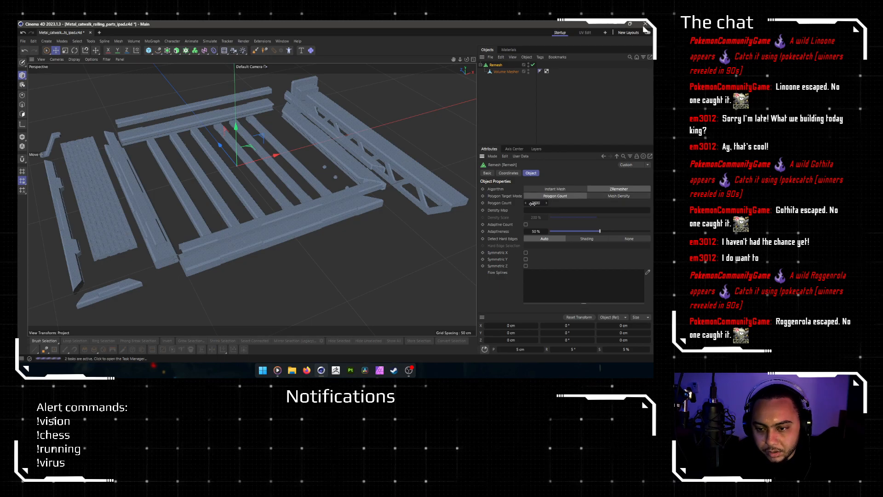
{"action": "left_click", "coordinate": [612, 196]}
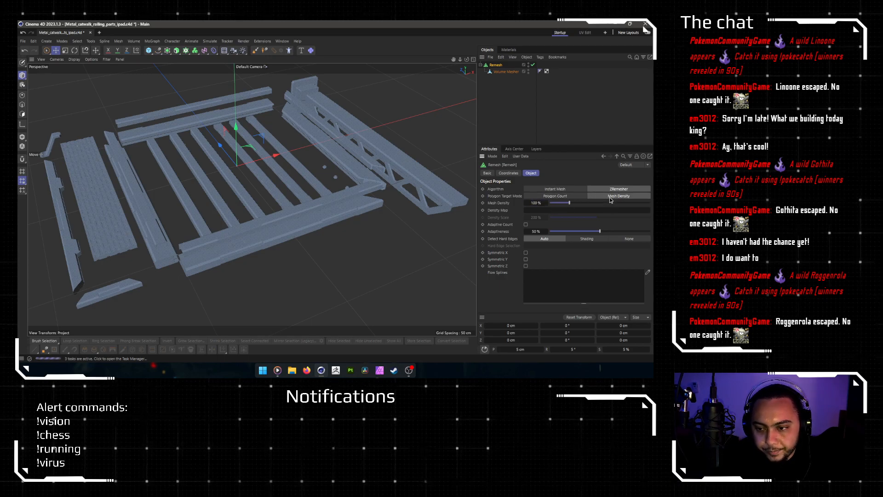
{"action": "left_click", "coordinate": [548, 128]}
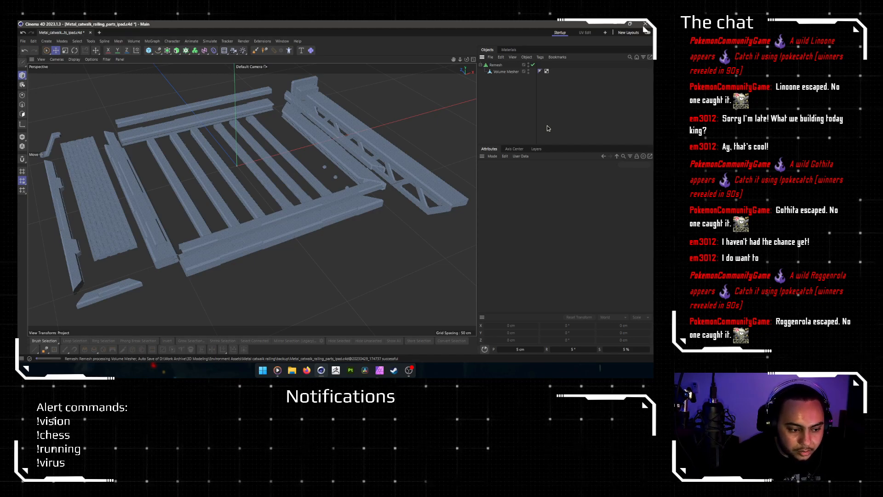
Step: Open Task Manager and quit Cinema 4D without saving the changes to the iPad project
{"action": "key", "text": "ctrl+shift+Escape"}
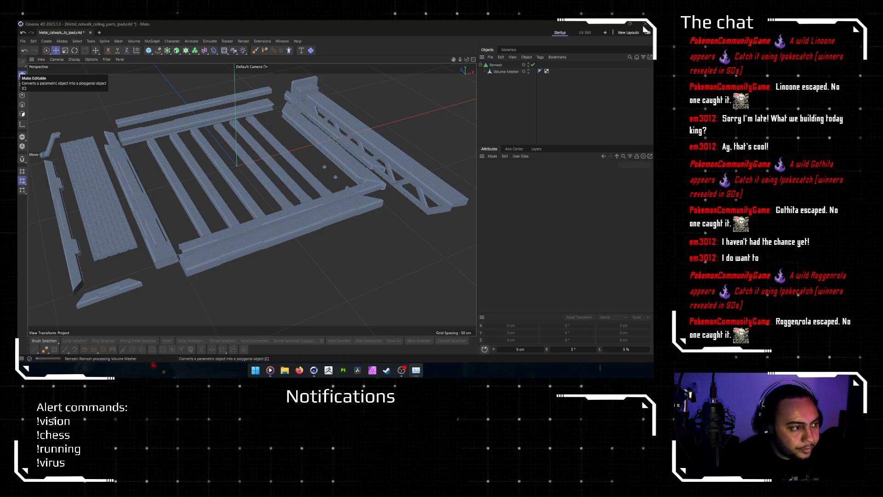
{"action": "left_click", "coordinate": [102, 310]}
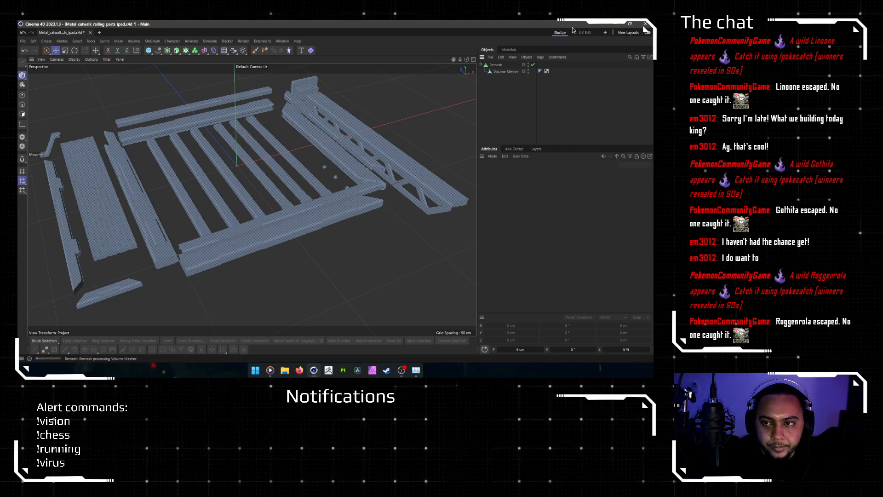
{"action": "left_click", "coordinate": [645, 24]}
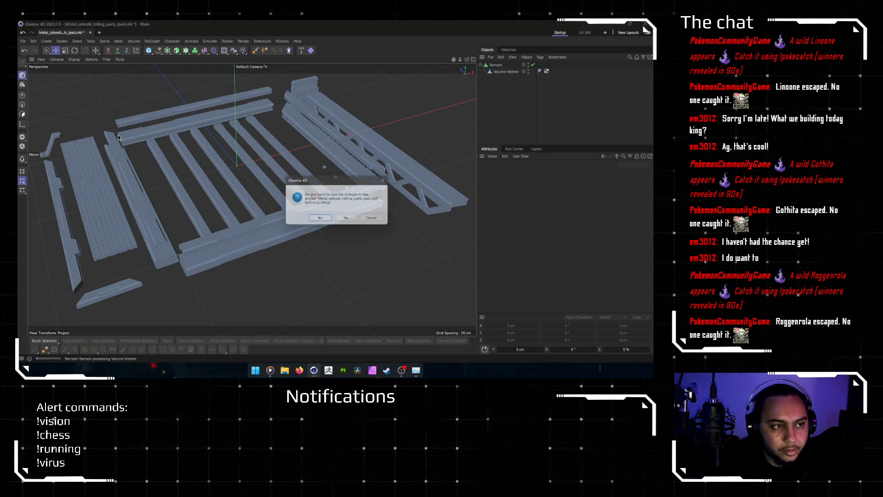
{"action": "left_click", "coordinate": [355, 221]}
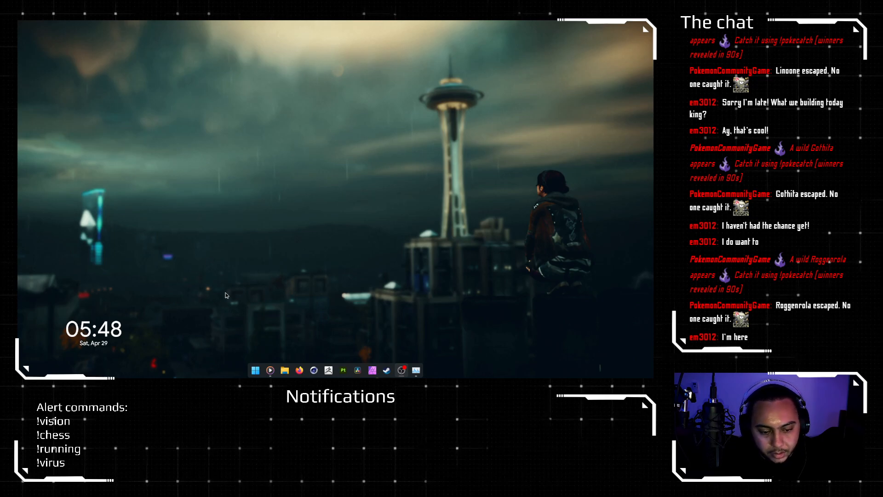
Step: Open the USB_VC_V2 capture viewer and select USB Video as the input device
{"action": "left_click", "coordinate": [254, 371]}
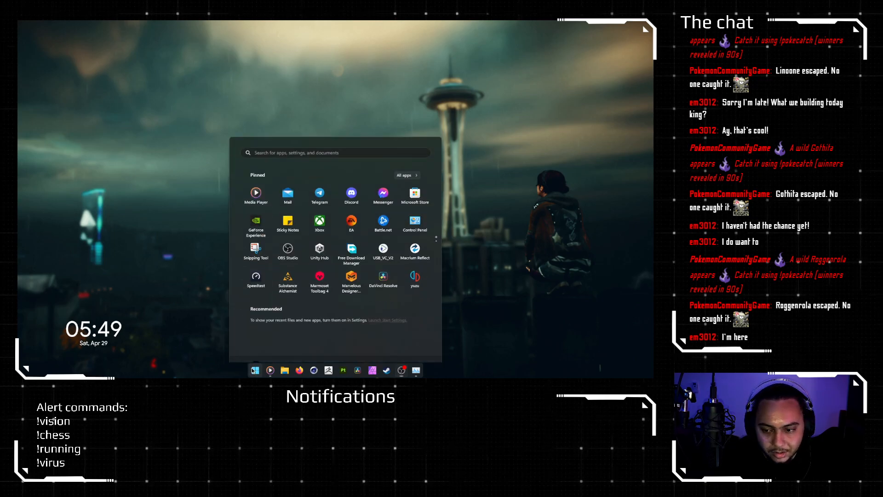
{"action": "left_click", "coordinate": [381, 229]}
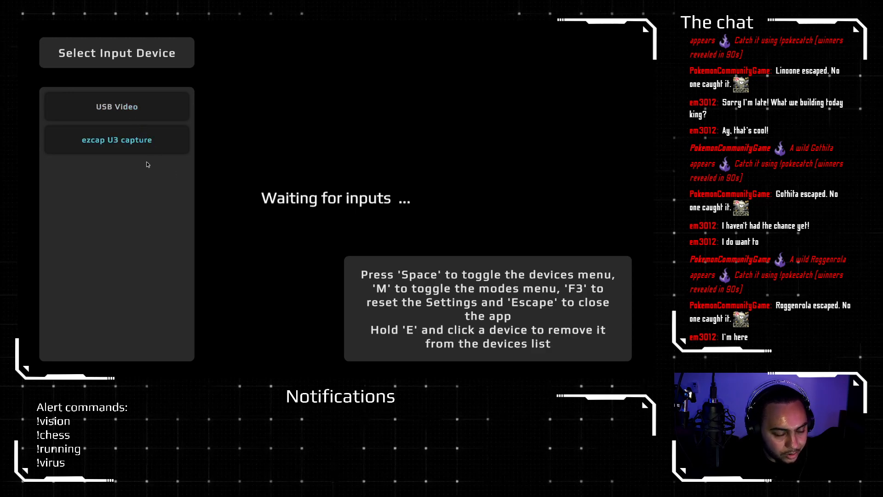
{"action": "left_click", "coordinate": [126, 109]}
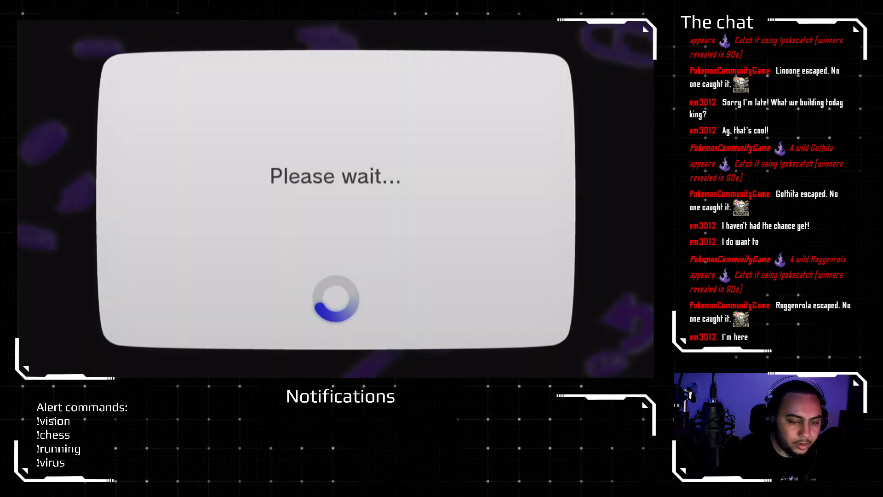
Step: Set the device mode of the USB Video input to 640x480 [YUV_YUY2]
{"action": "key", "text": "m"}
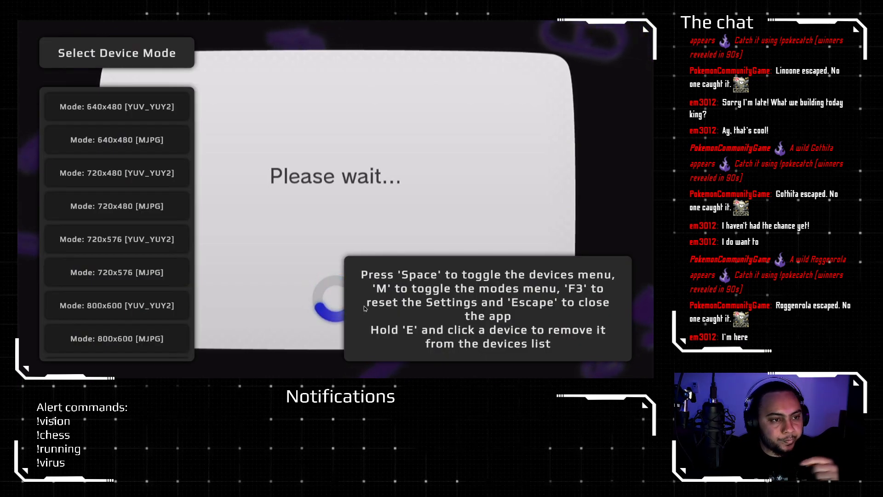
{"action": "scroll", "coordinate": [121, 213], "scroll_direction": "down", "scroll_amount": 2}
{"action": "scroll", "coordinate": [120, 208], "scroll_direction": "up", "scroll_amount": 2}
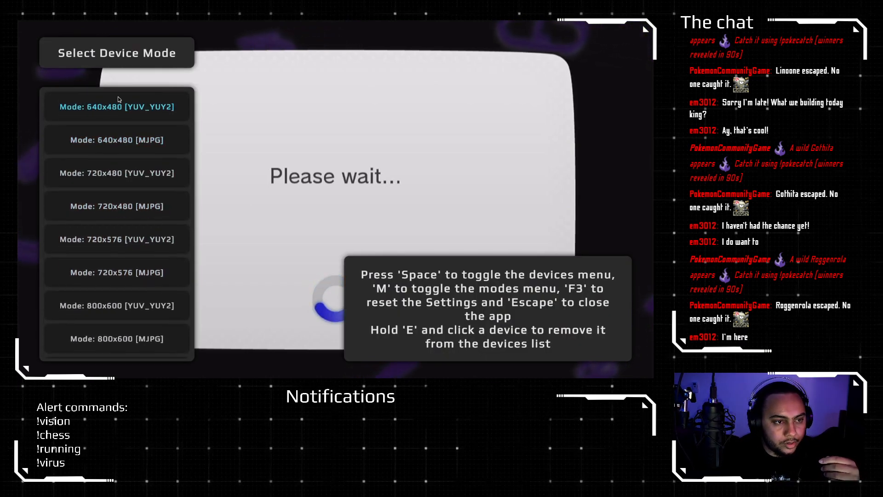
{"action": "left_click", "coordinate": [120, 110]}
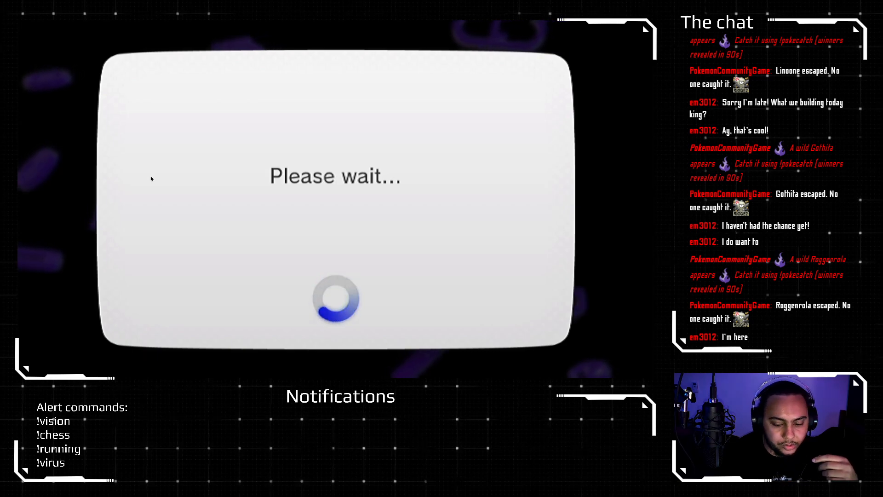
Step: Switch the USB Video input's device mode to 1280x720 [MJPG] and hide the mode list
{"action": "key", "text": "m"}
{"action": "scroll", "coordinate": [170, 226], "scroll_direction": "down", "scroll_amount": 1}
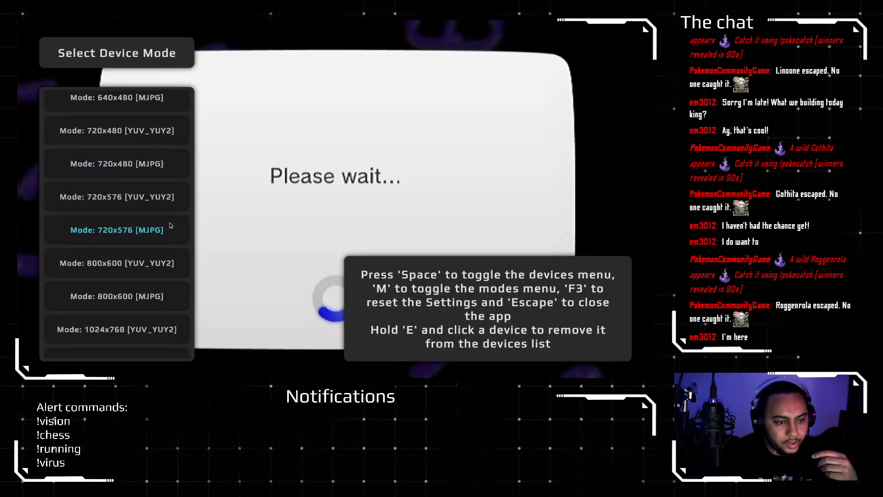
{"action": "scroll", "coordinate": [158, 239], "scroll_direction": "down", "scroll_amount": 1}
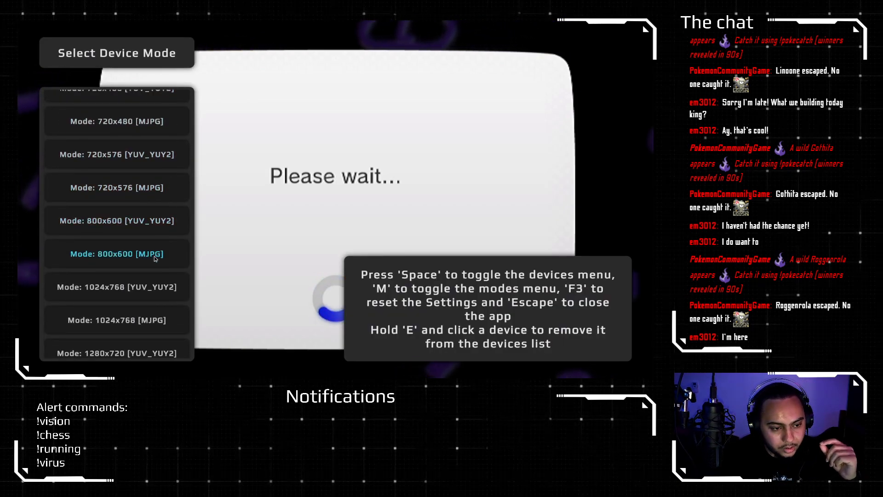
{"action": "scroll", "coordinate": [157, 266], "scroll_direction": "down", "scroll_amount": 2}
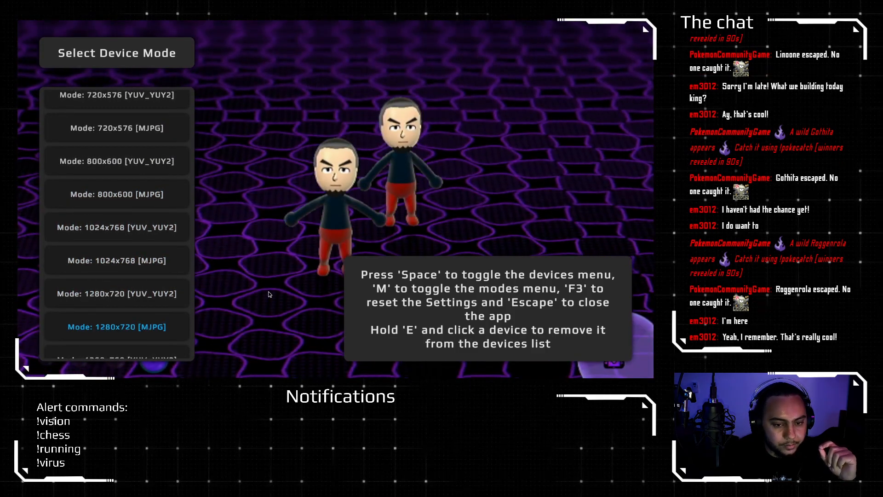
{"action": "key", "text": "m"}
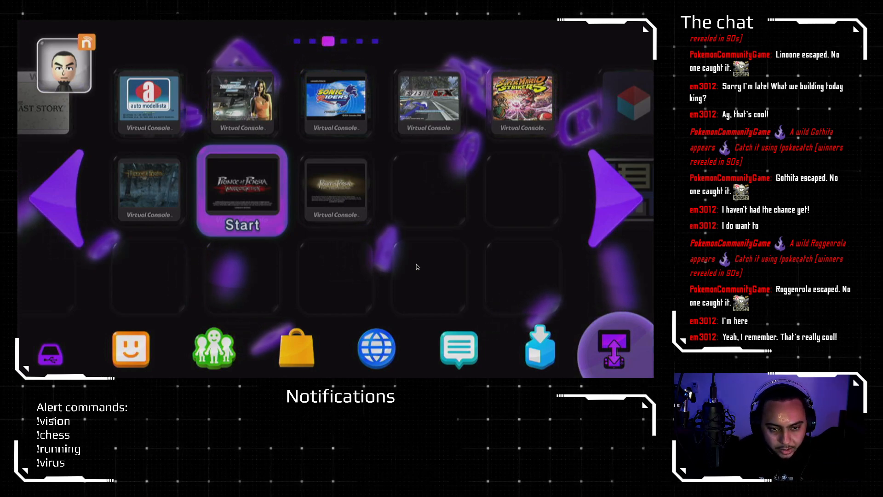
Step: Switch the input between ezcap U3 capture and USB Video, ending on ezcap U3 capture, and close the viewer
{"action": "key", "text": "space"}
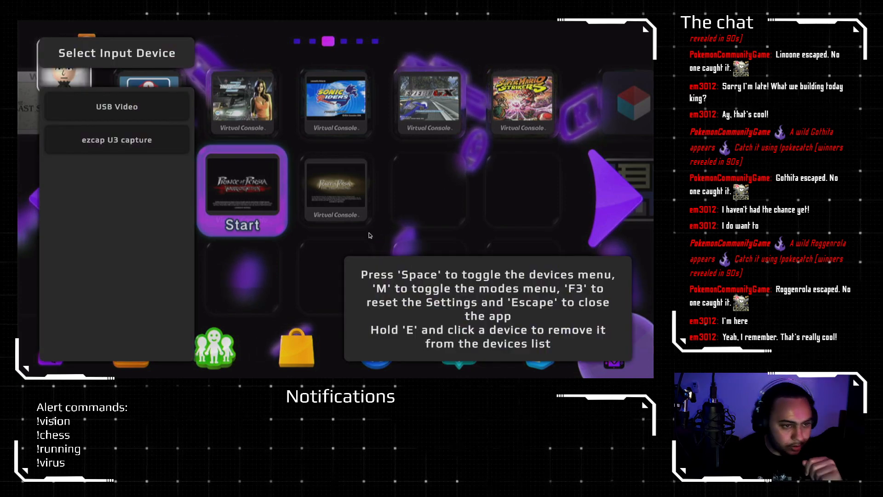
{"action": "left_click", "coordinate": [179, 155]}
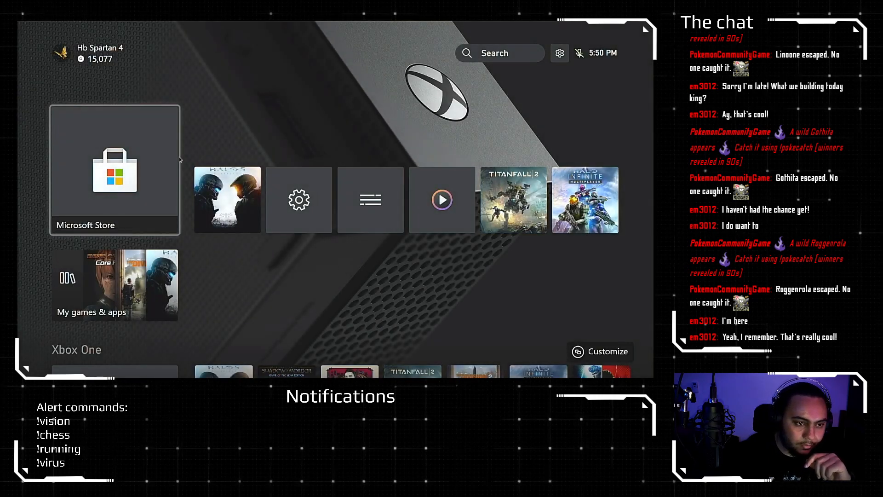
{"action": "key", "text": "space"}
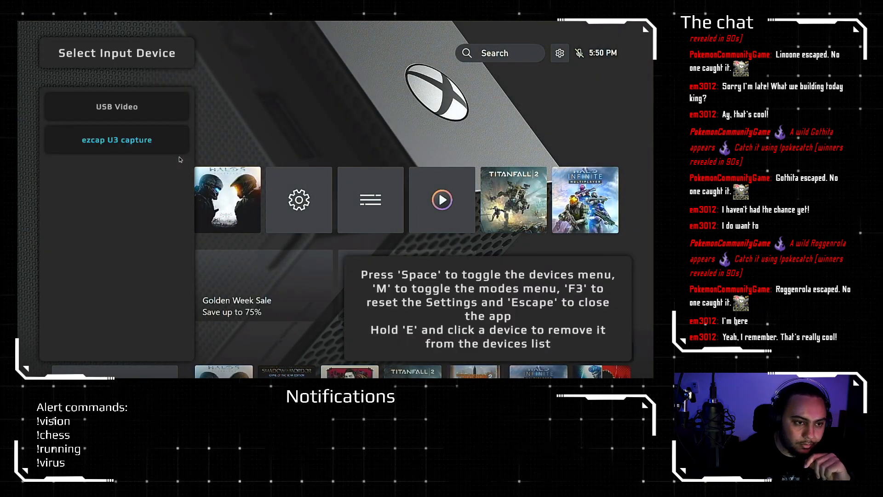
{"action": "left_click", "coordinate": [111, 107]}
{"action": "key", "text": "space"}
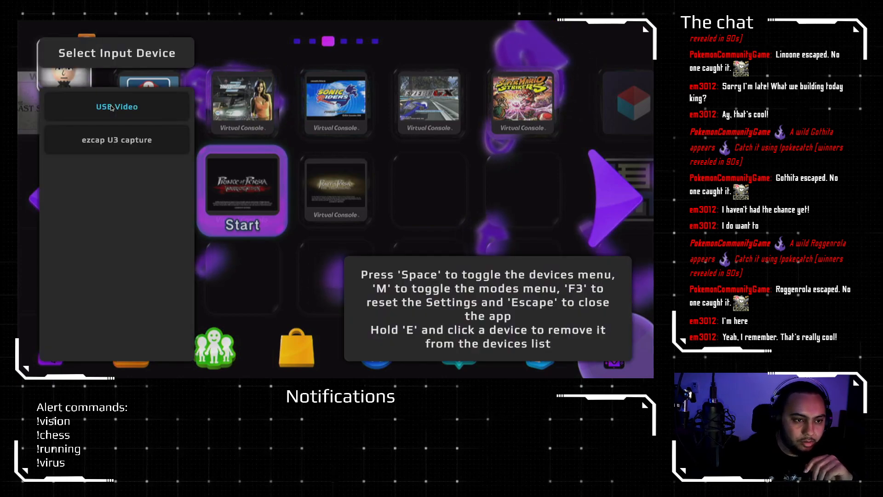
{"action": "left_click", "coordinate": [115, 143]}
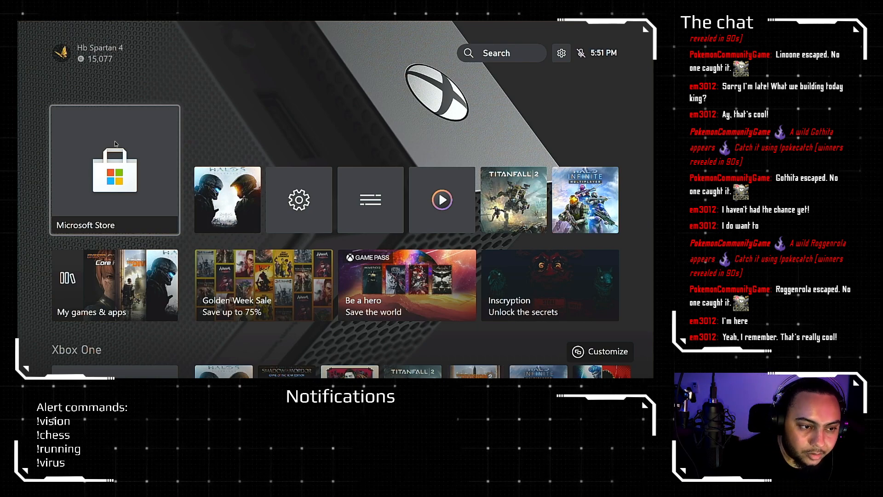
{"action": "key", "text": "Escape"}
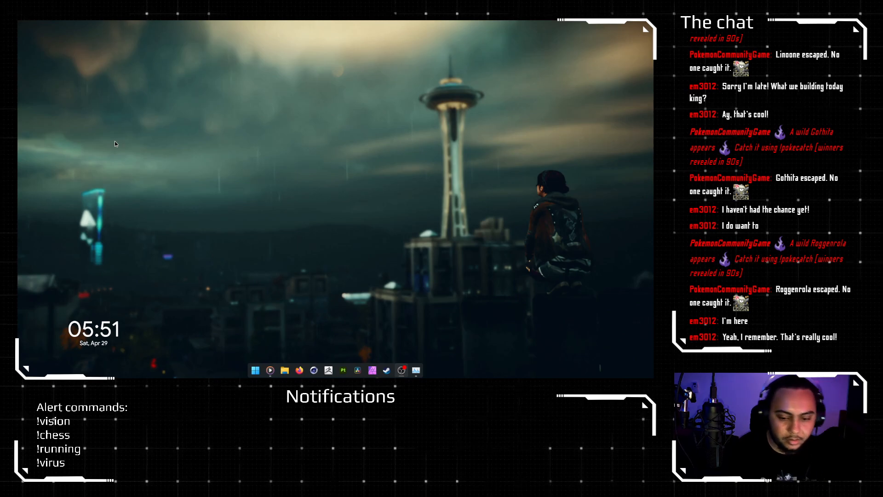
Step: Reopen USB_VC_V2, view the PSVita input device, and close the viewer
{"action": "left_click", "coordinate": [255, 371]}
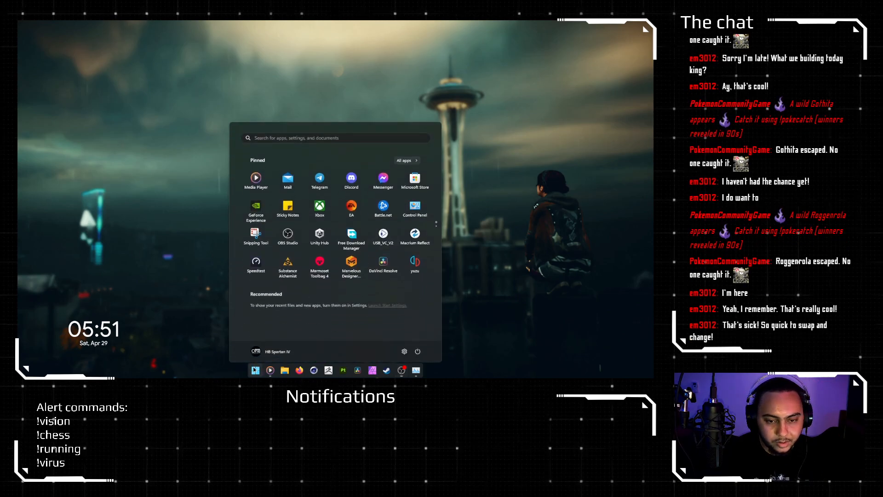
{"action": "left_click", "coordinate": [384, 245]}
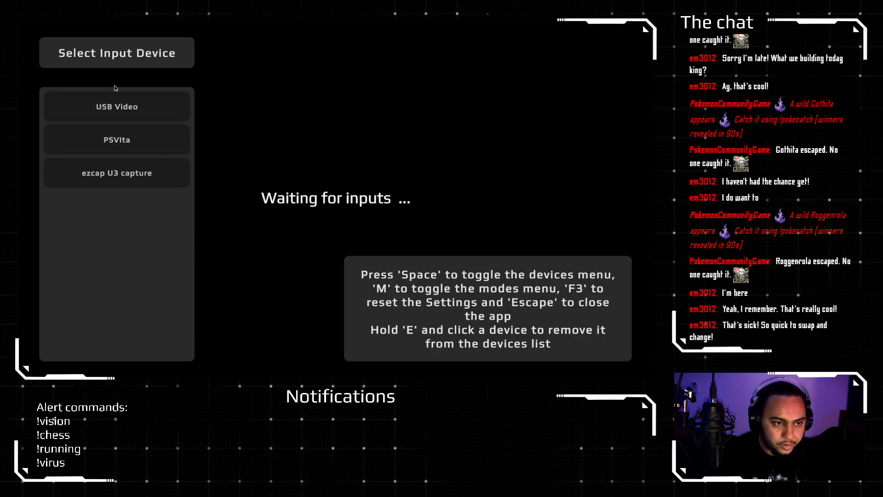
{"action": "left_click", "coordinate": [158, 141]}
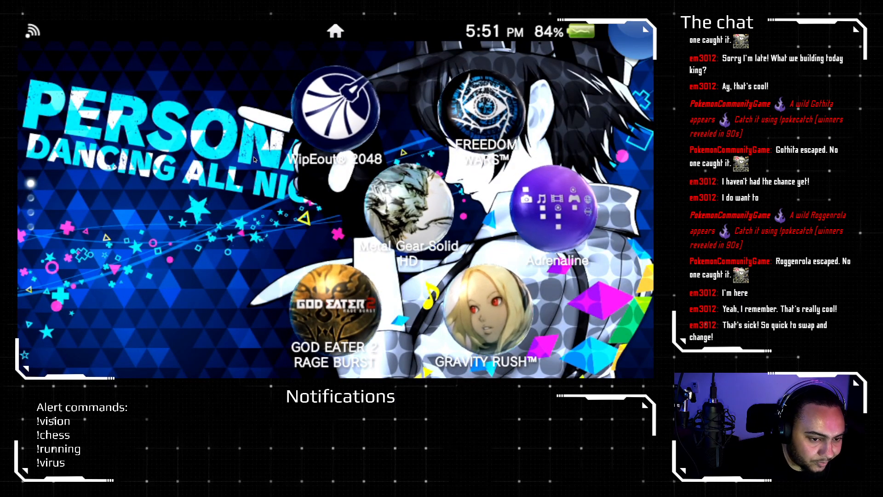
{"action": "key", "text": "Escape"}
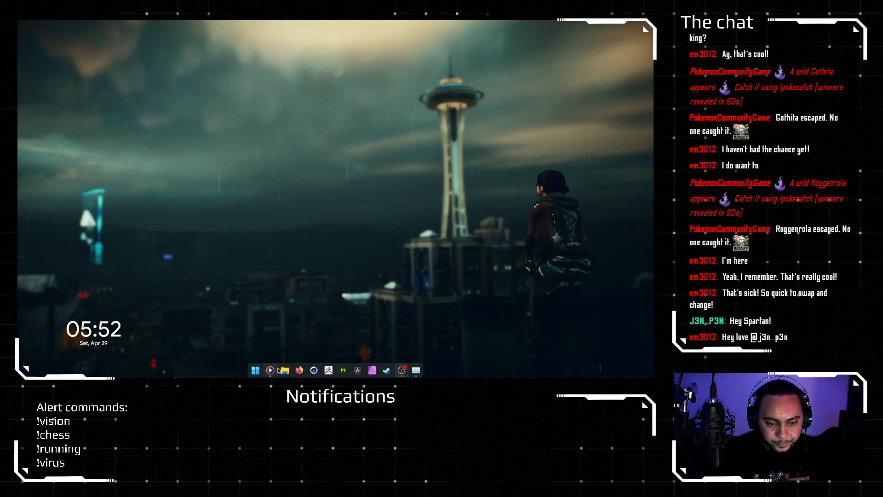
Step: Open the Firefox browser
{"action": "left_click", "coordinate": [300, 373]}
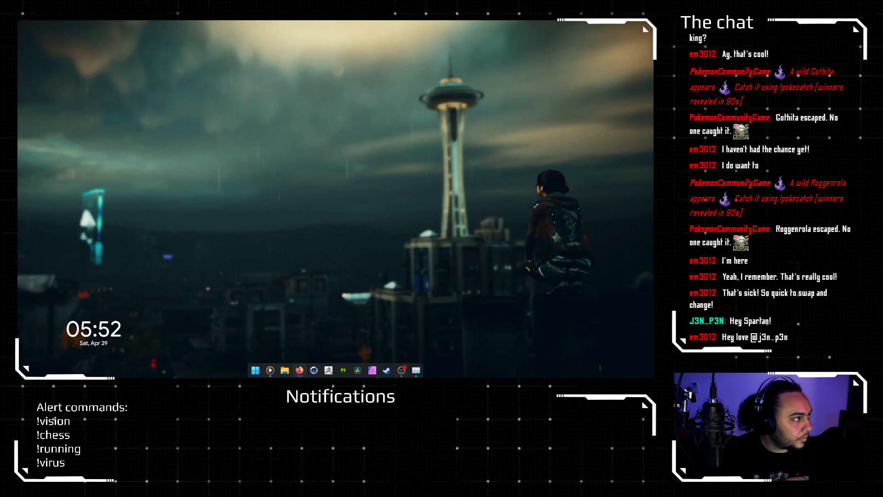